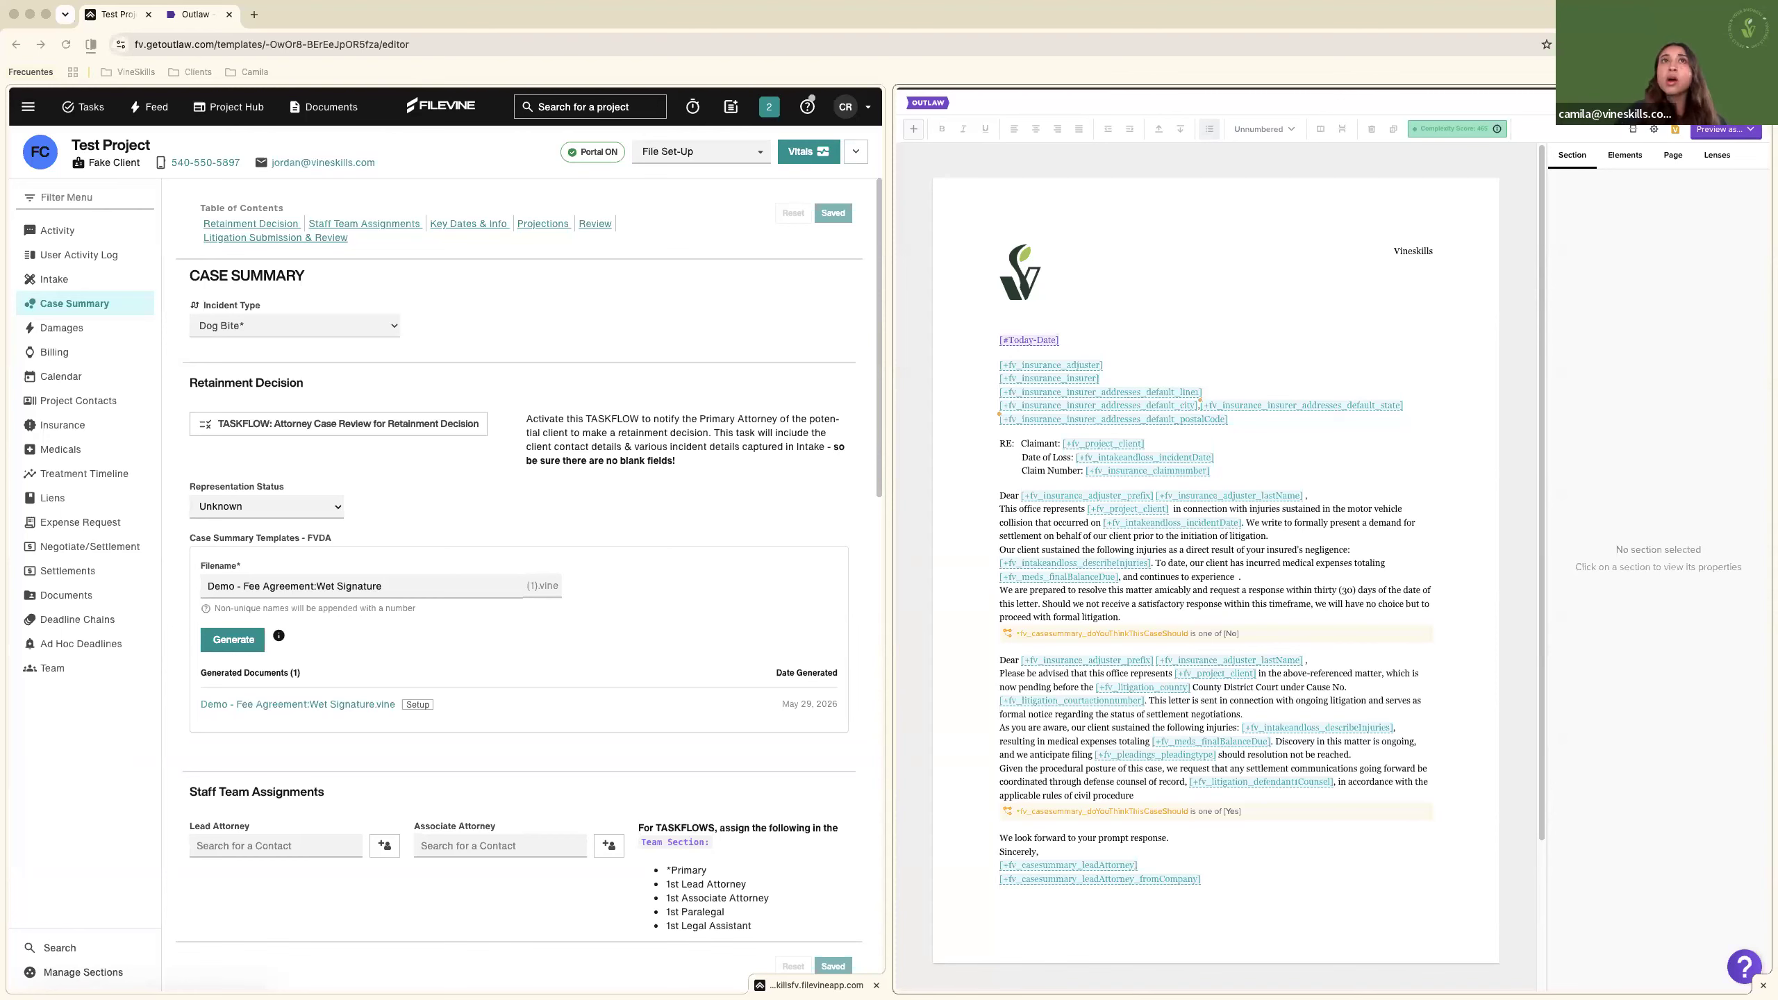
Leave the template editor for the Outlaw dashboard and look through the team's member list.
{"action": "left_click", "coordinate": [1107, 354]}
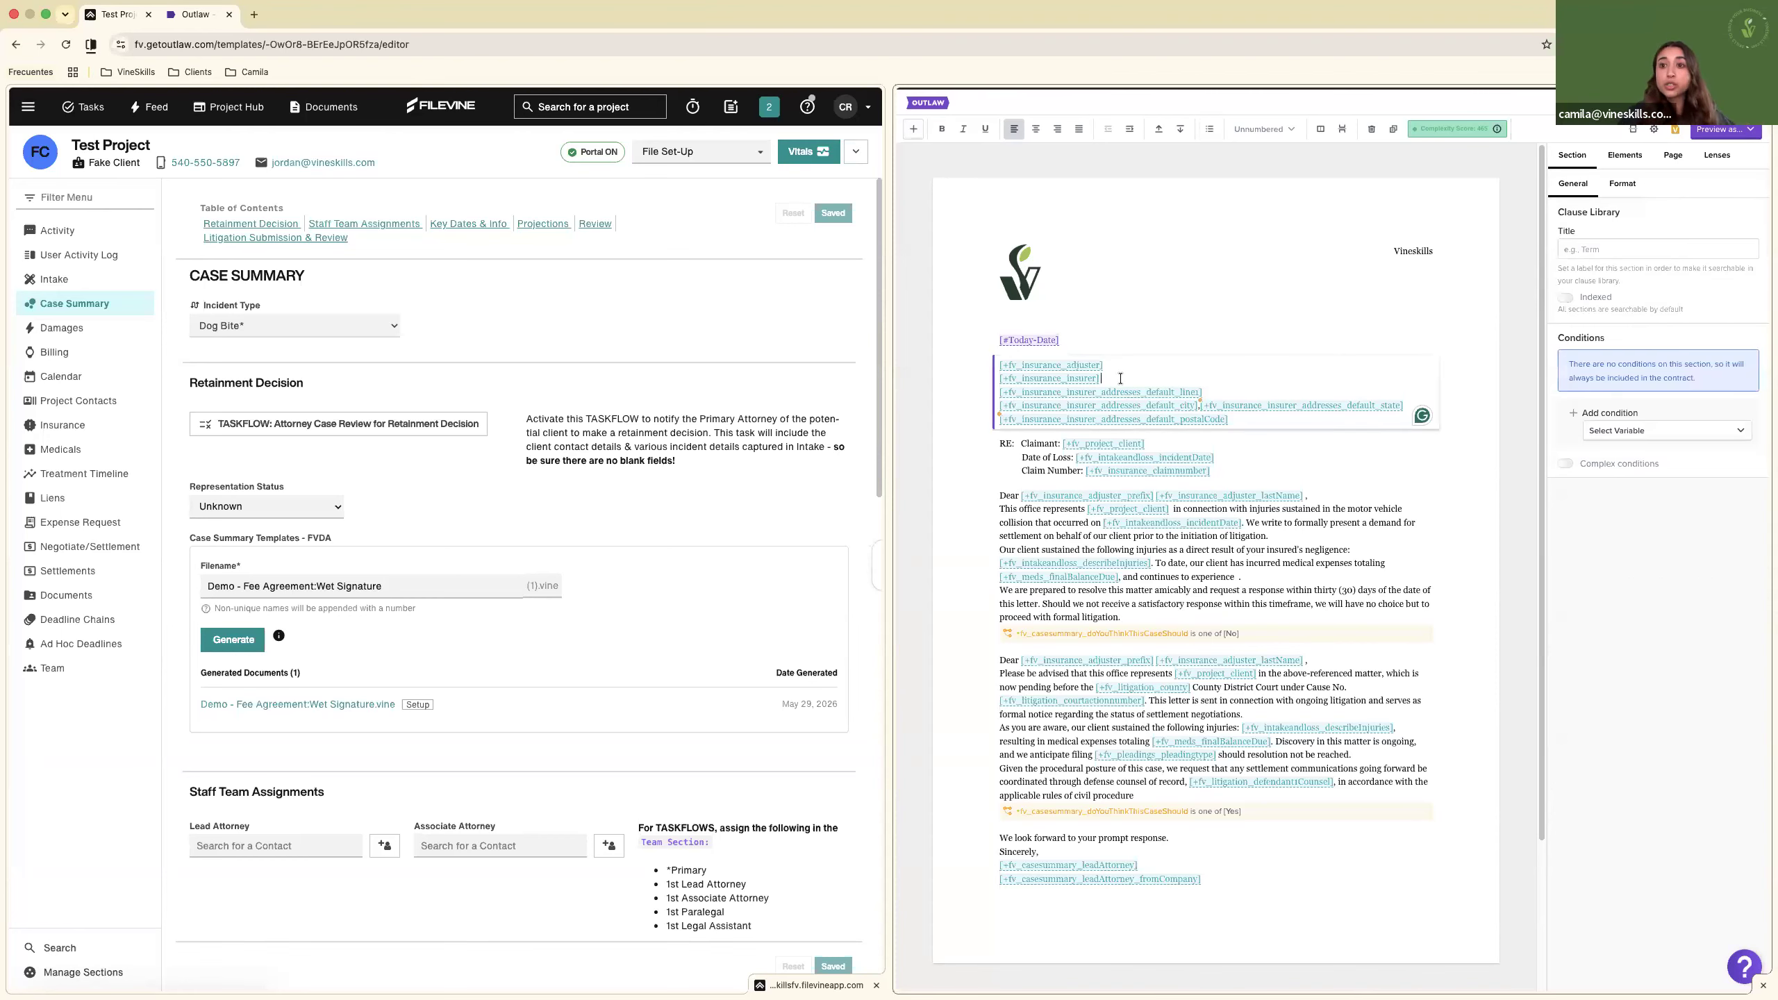
{"action": "left_click", "coordinate": [927, 105]}
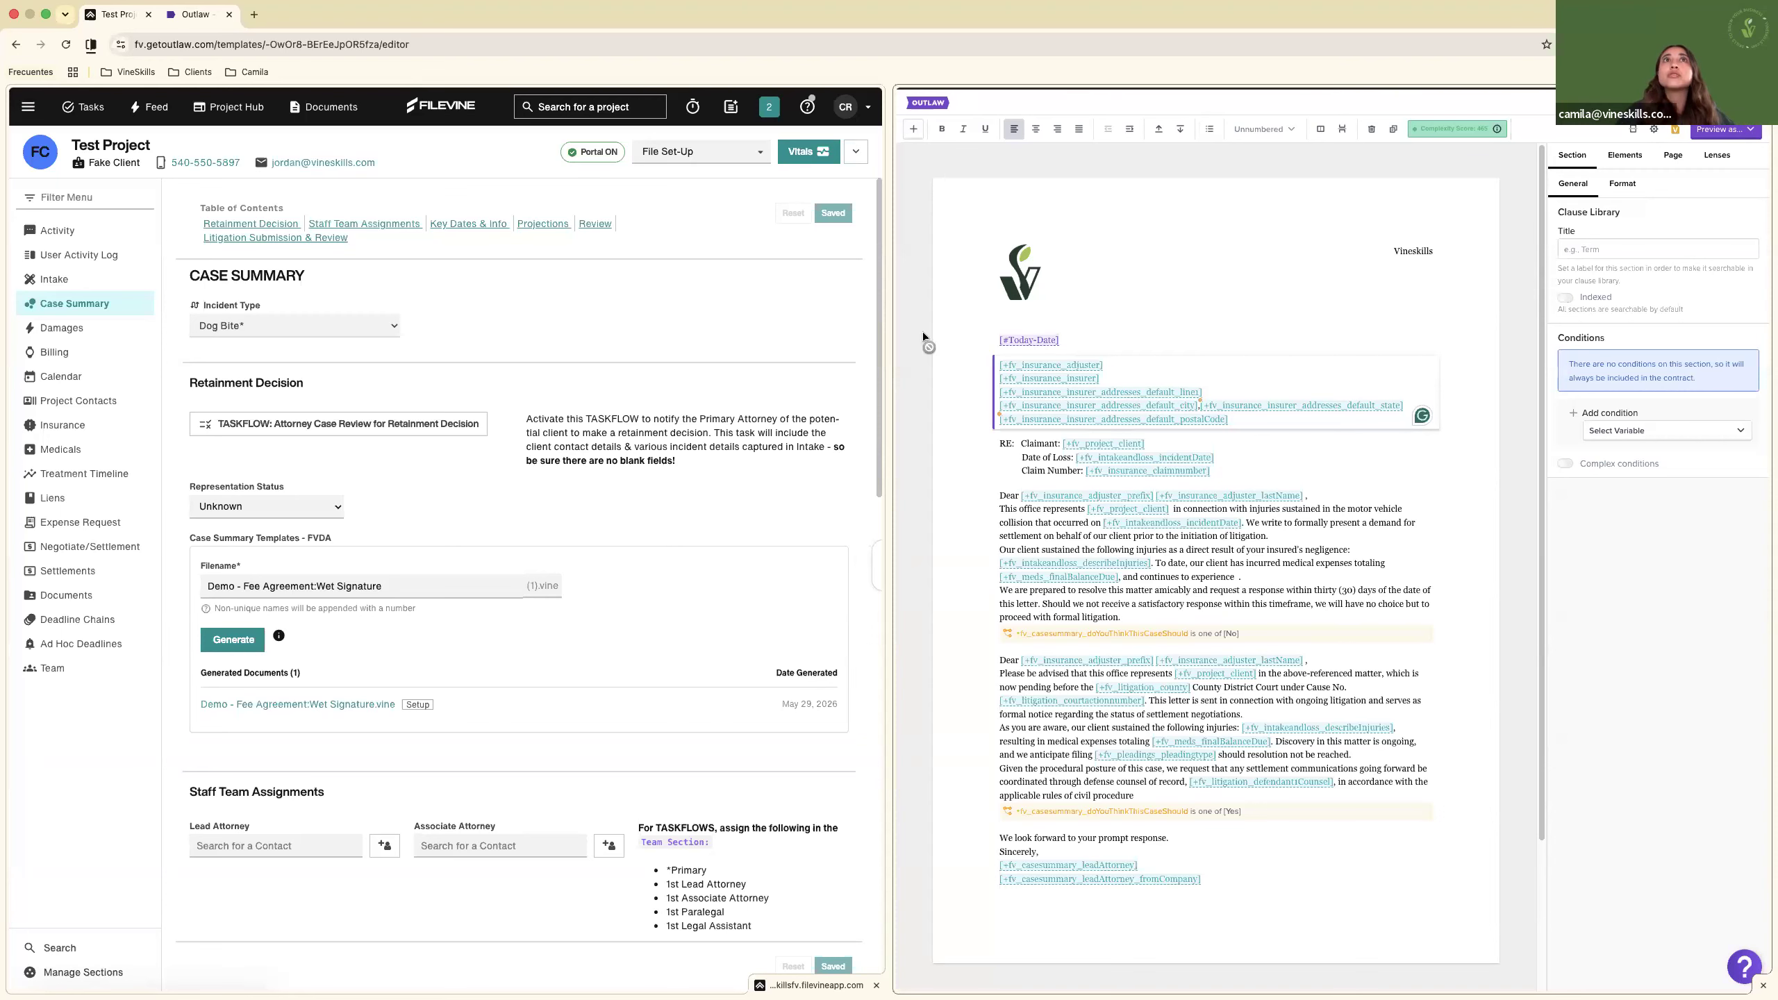
{"action": "left_click", "coordinate": [916, 284]}
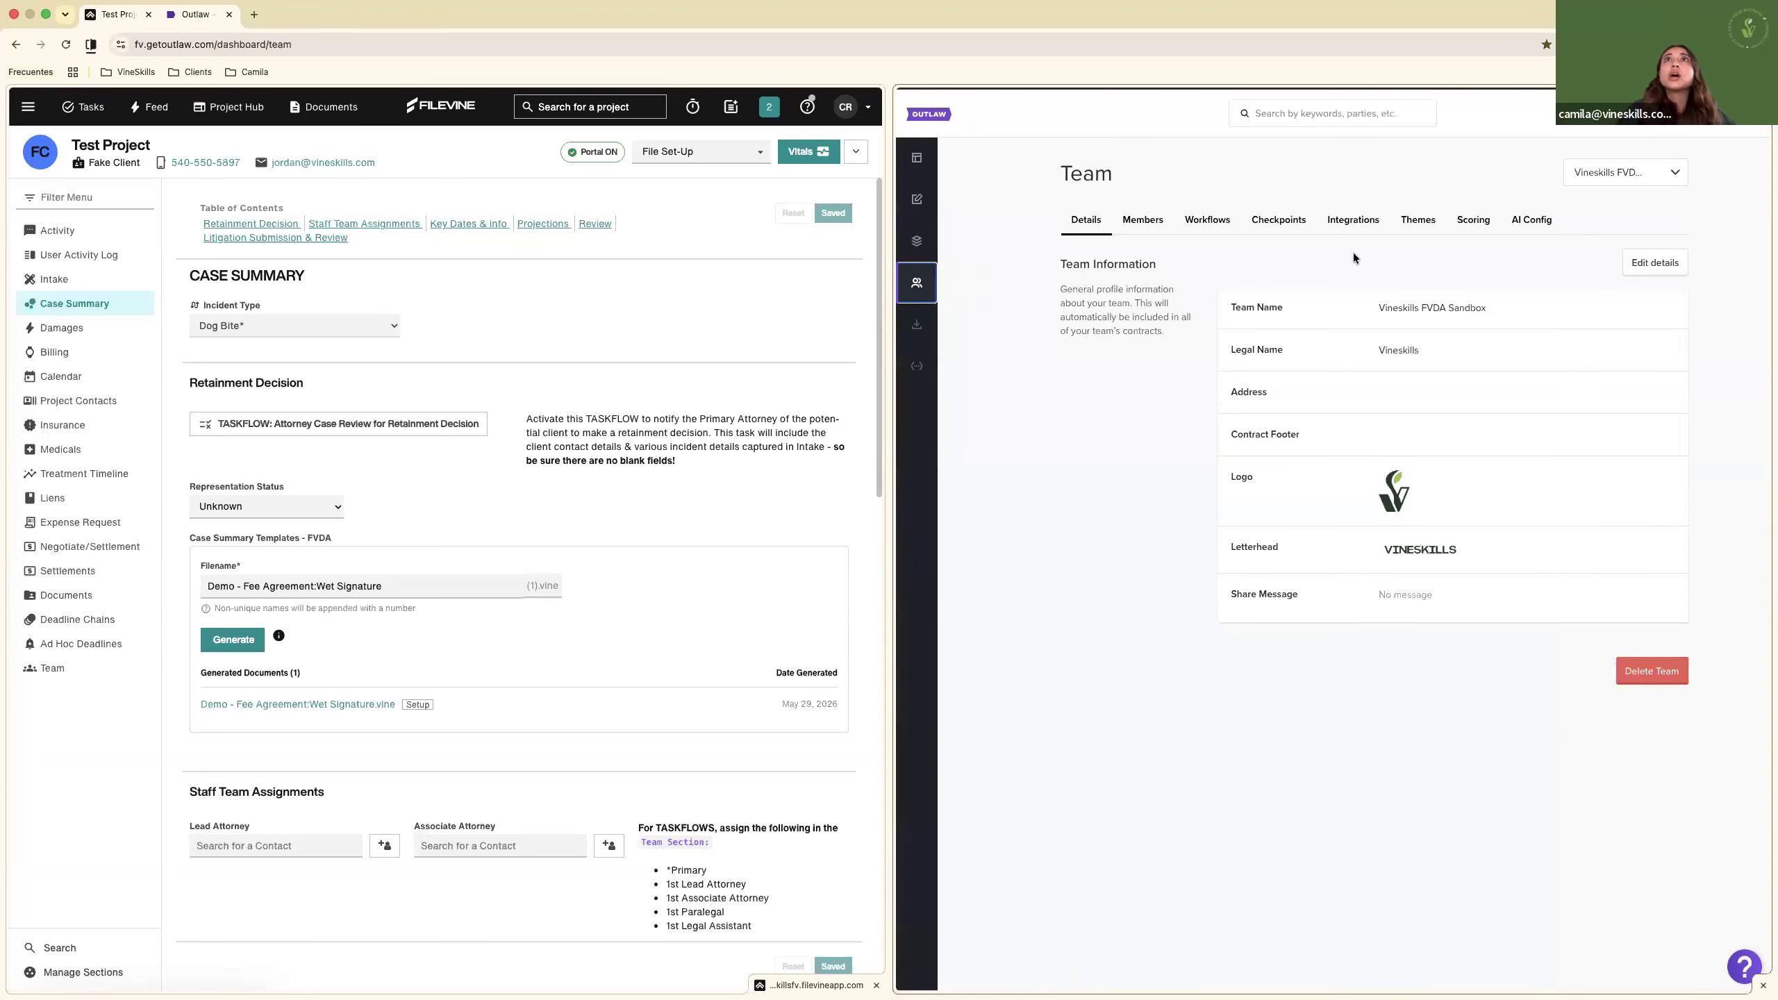
{"action": "left_click", "coordinate": [1161, 229]}
{"action": "scroll", "coordinate": [1256, 475], "scroll_direction": "down", "scroll_amount": 10}
{"action": "scroll", "coordinate": [1256, 476], "scroll_direction": "up", "scroll_amount": 15}
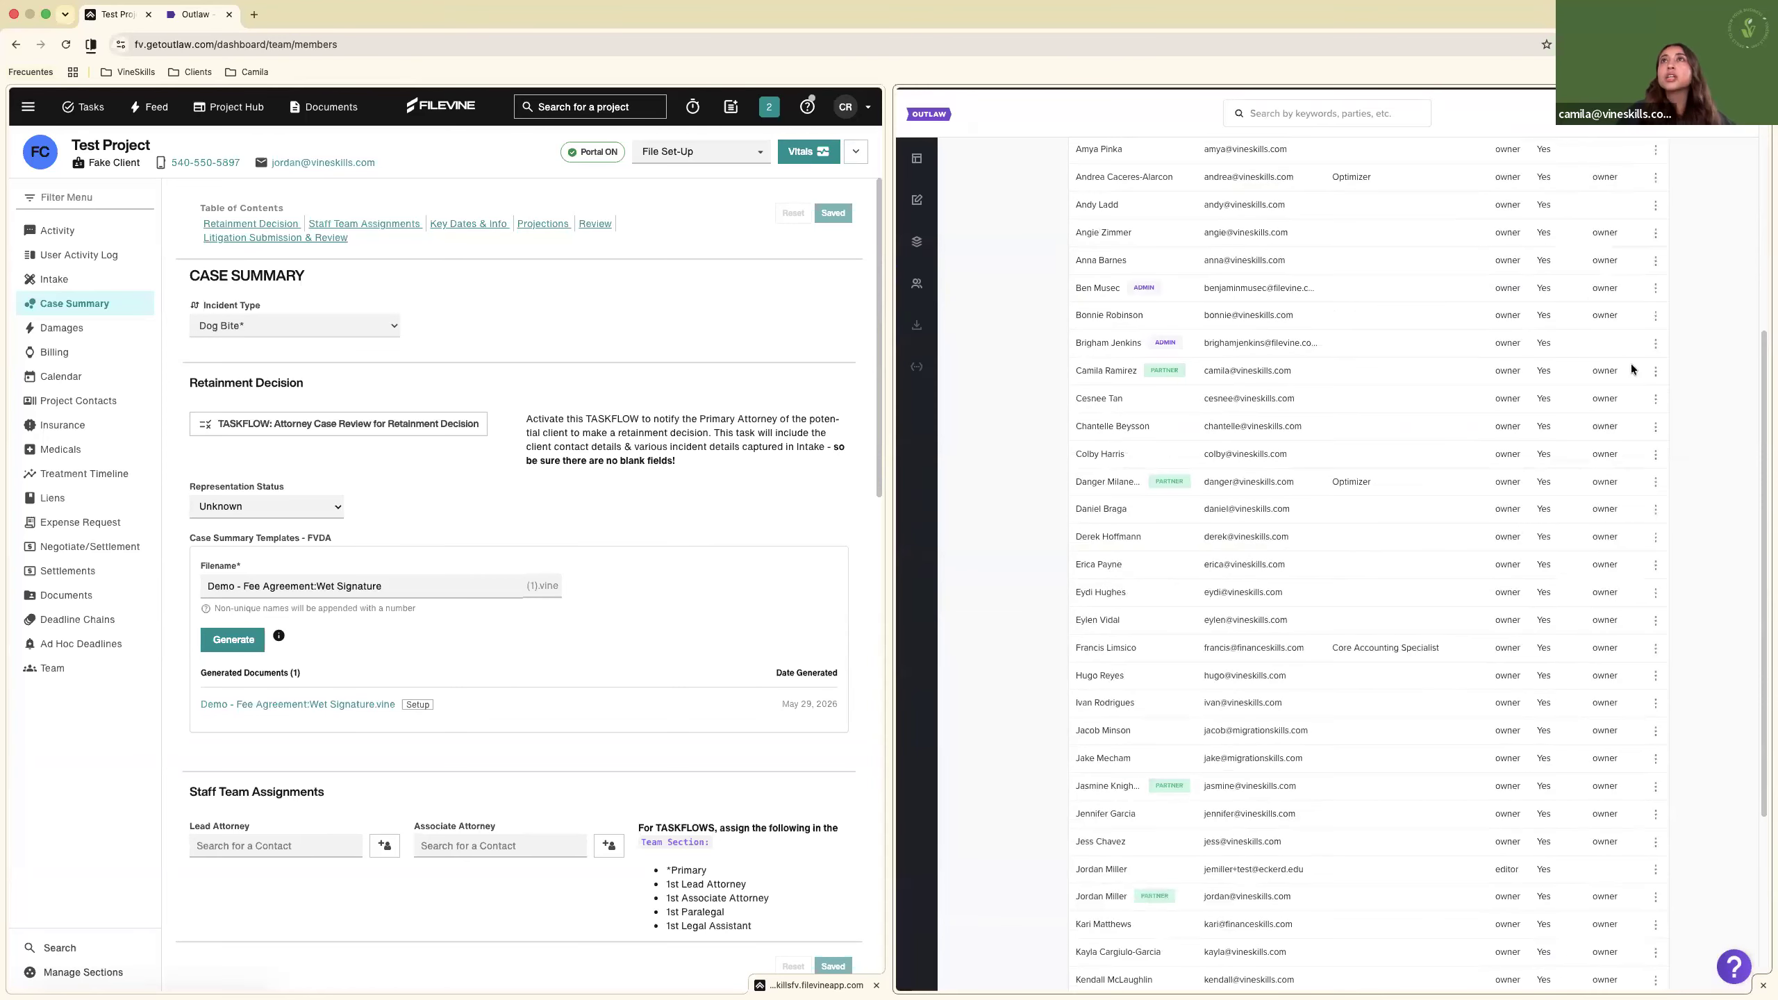
View the role and access options for adding a new team member, cancel the form, and return to the template list.
{"action": "left_click", "coordinate": [1630, 263]}
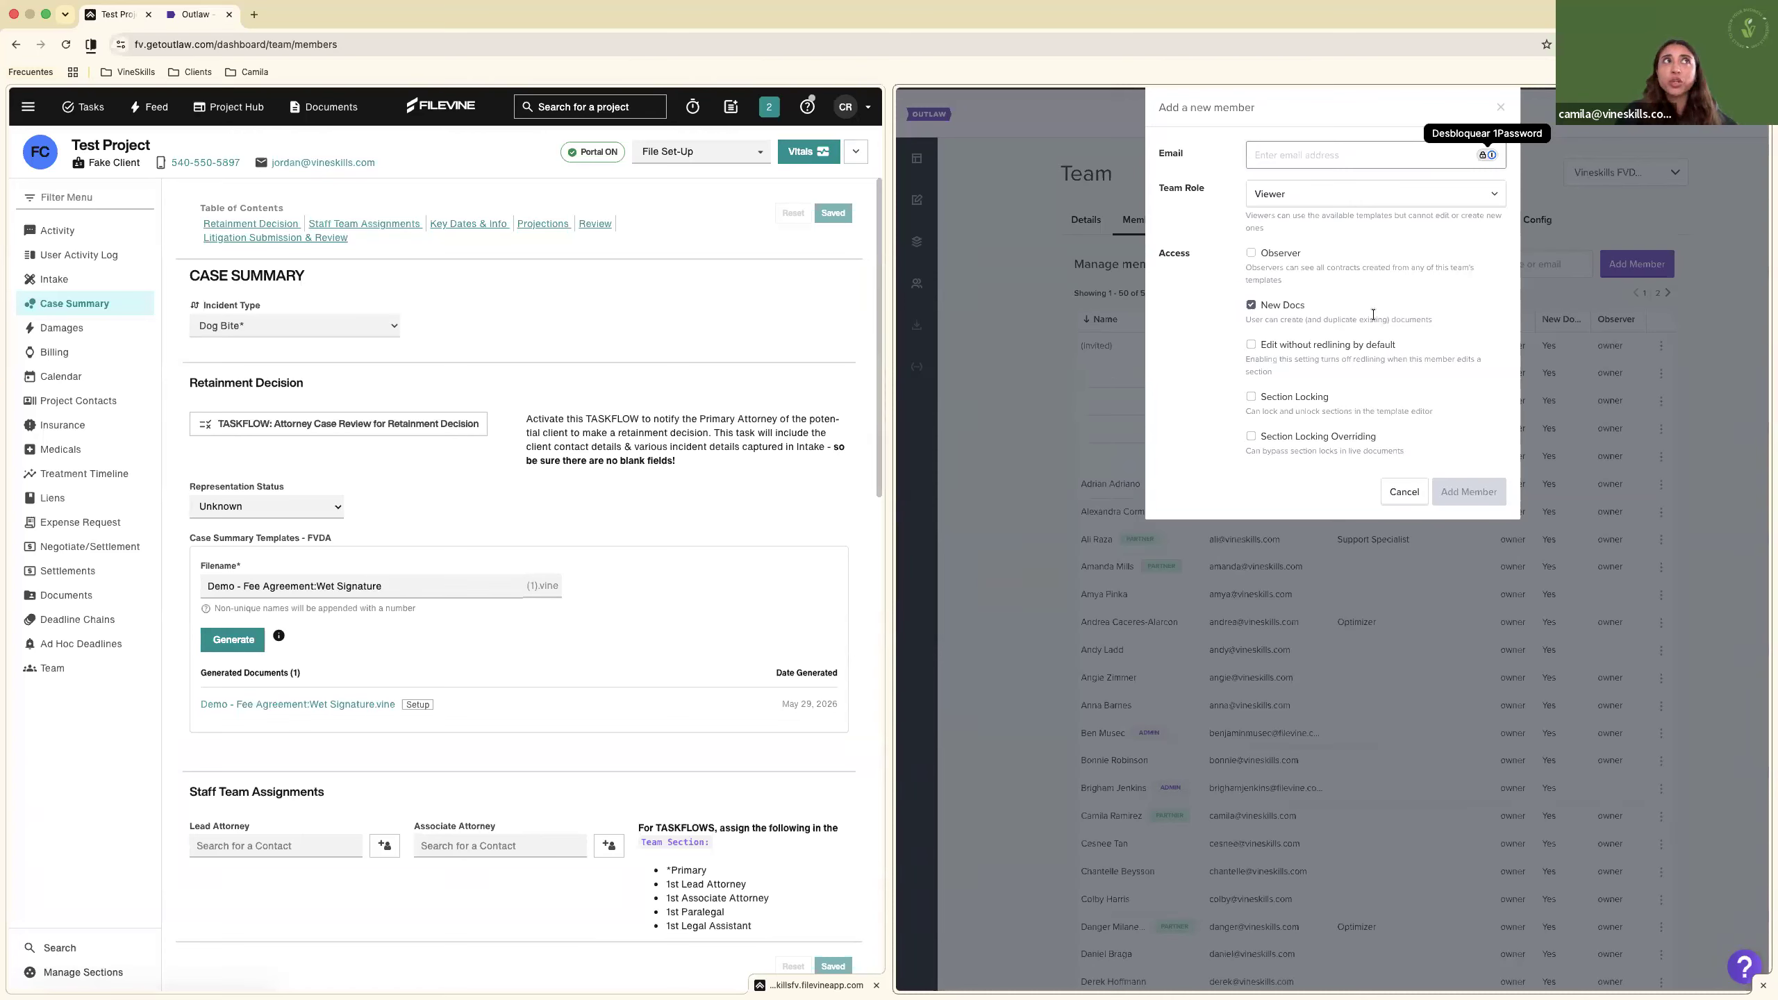
{"action": "left_click", "coordinate": [1394, 499]}
{"action": "left_click", "coordinate": [917, 241]}
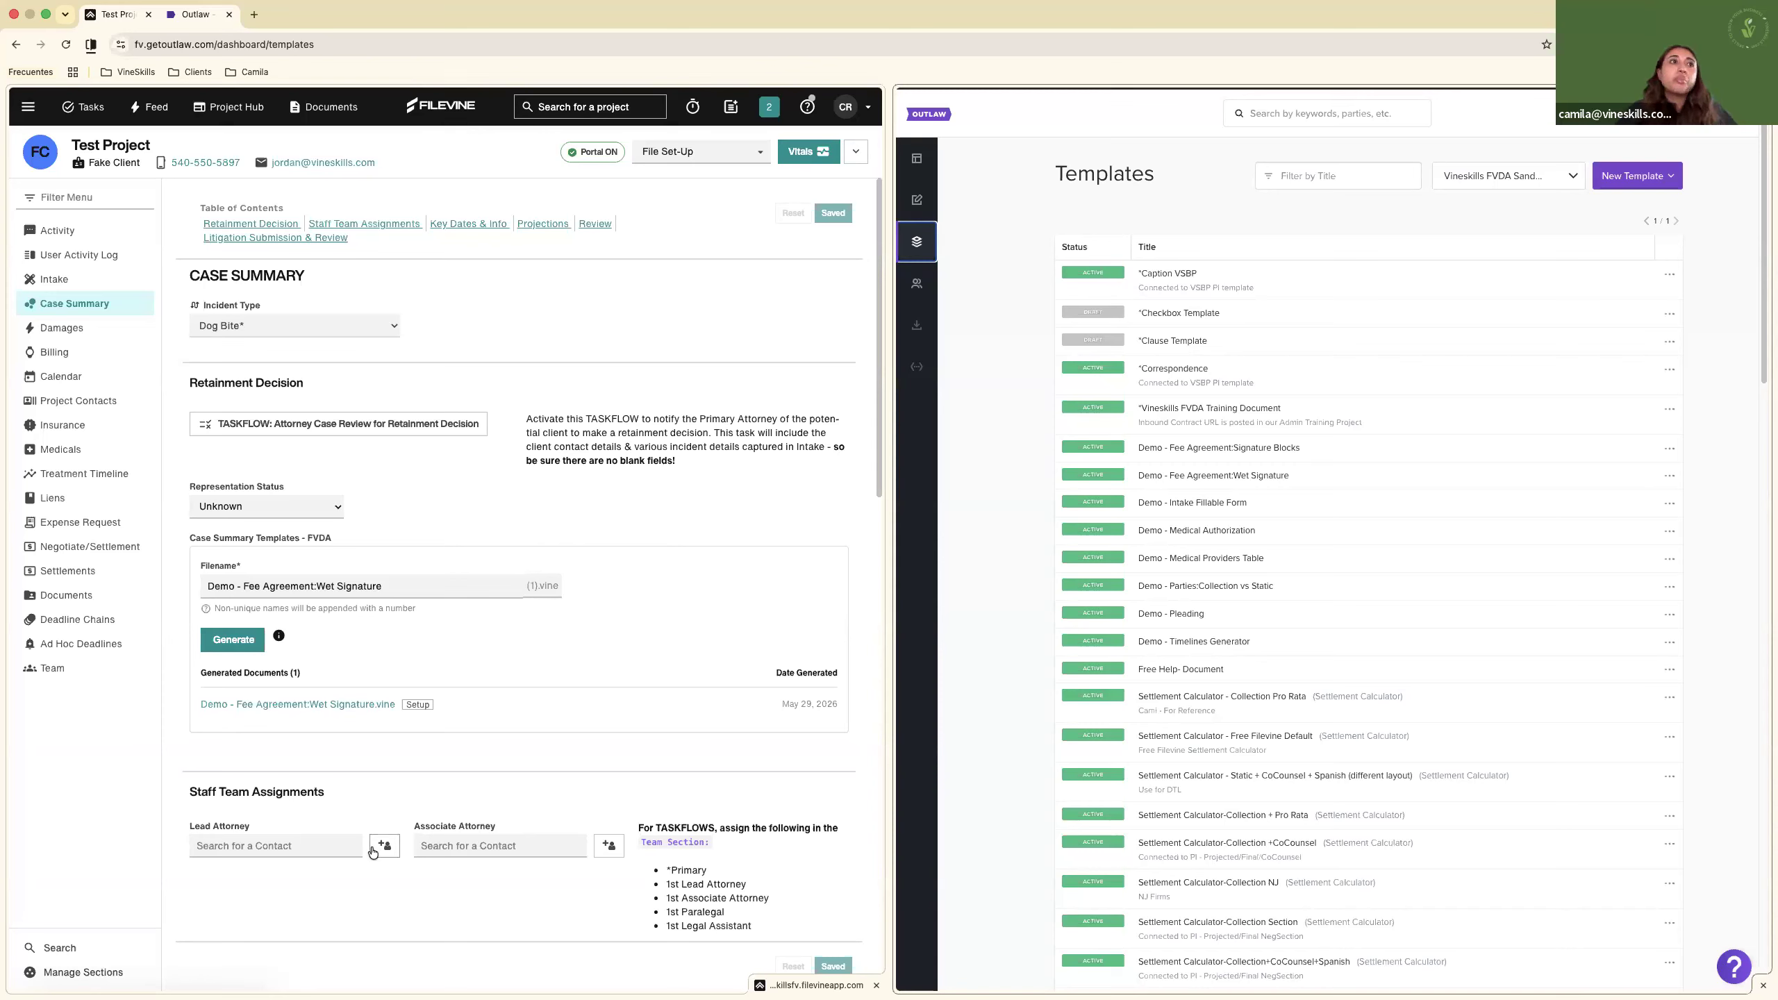
Examine the document generation fields in the project's Case Summary, including Settlement Calculator and Case Summary Templates - FVDA.
{"action": "scroll", "coordinate": [445, 749], "scroll_direction": "down", "scroll_amount": 2}
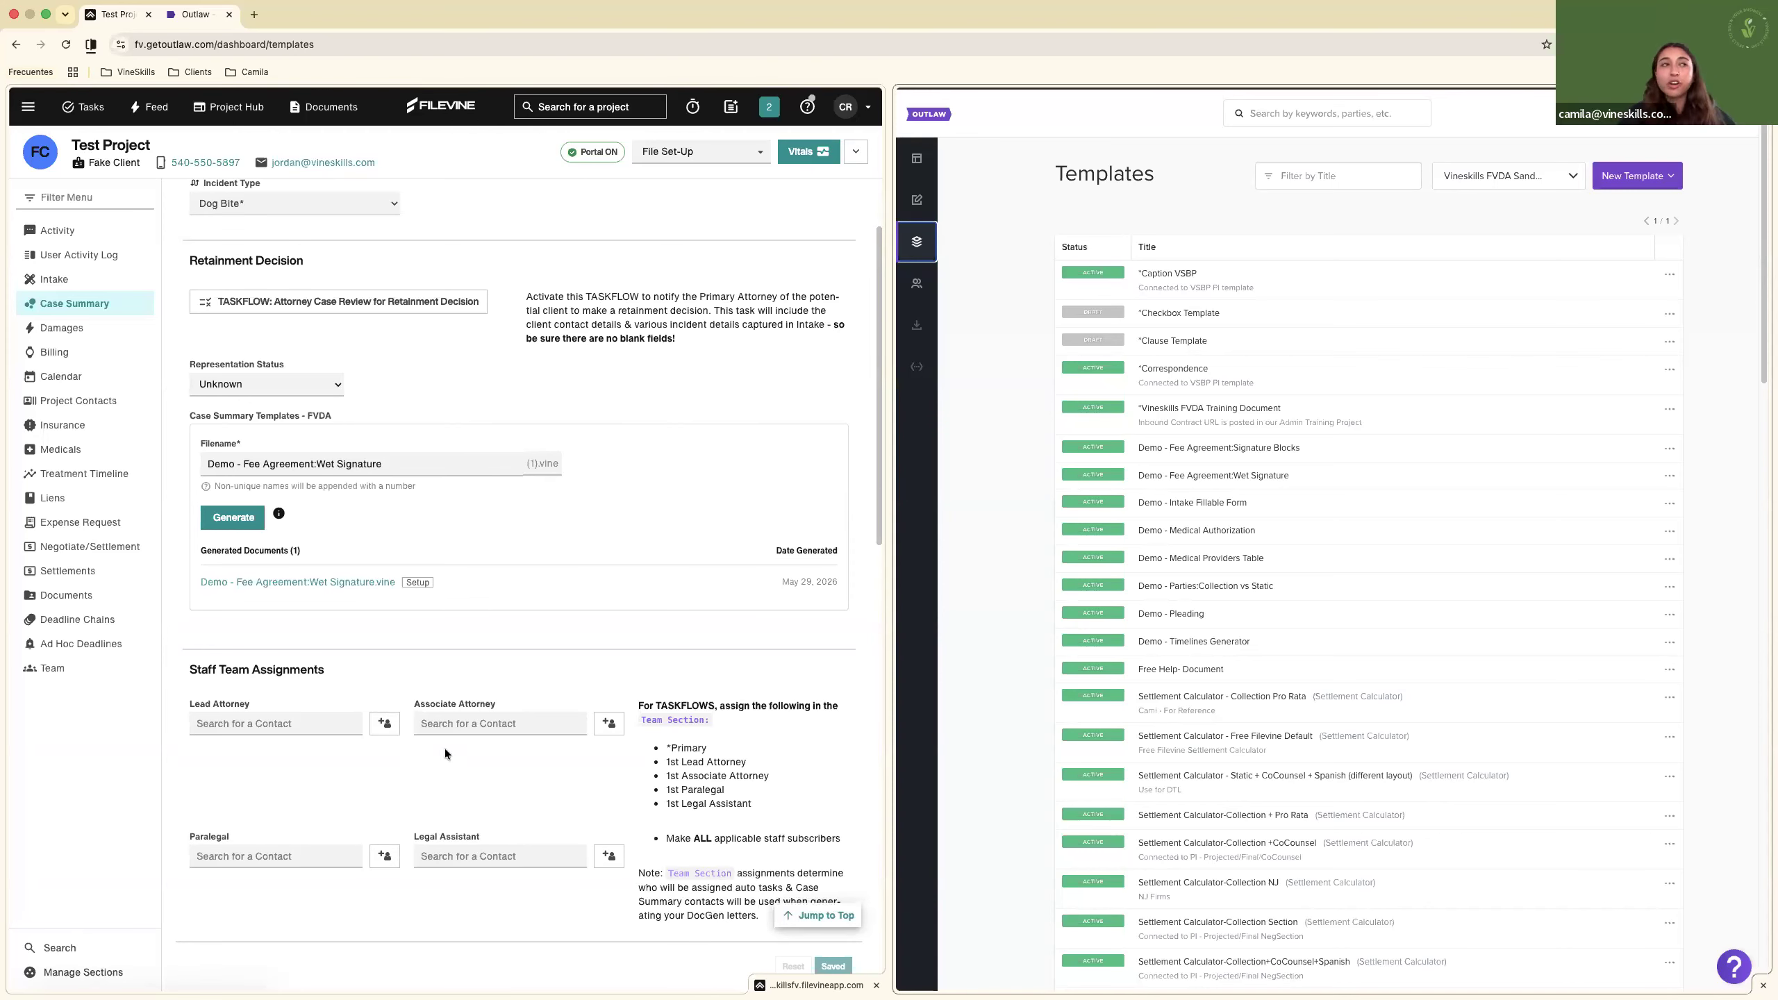
{"action": "scroll", "coordinate": [445, 748], "scroll_direction": "down", "scroll_amount": 10}
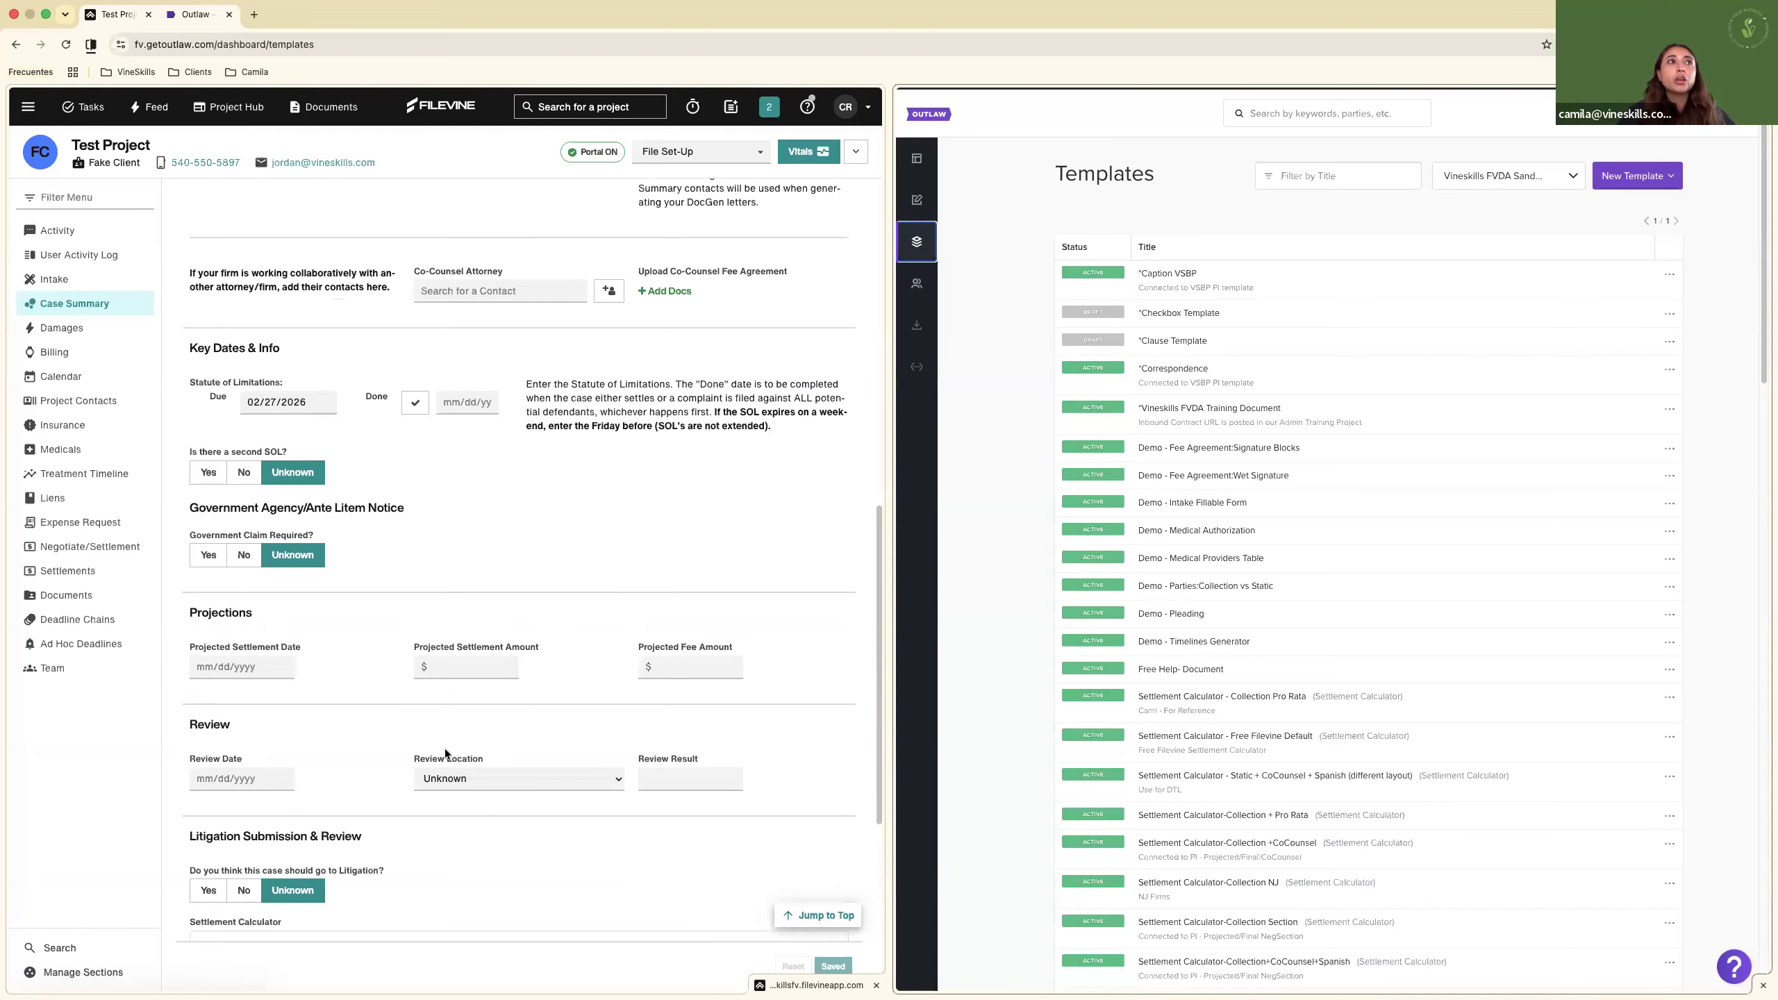
{"action": "scroll", "coordinate": [445, 748], "scroll_direction": "down", "scroll_amount": 6}
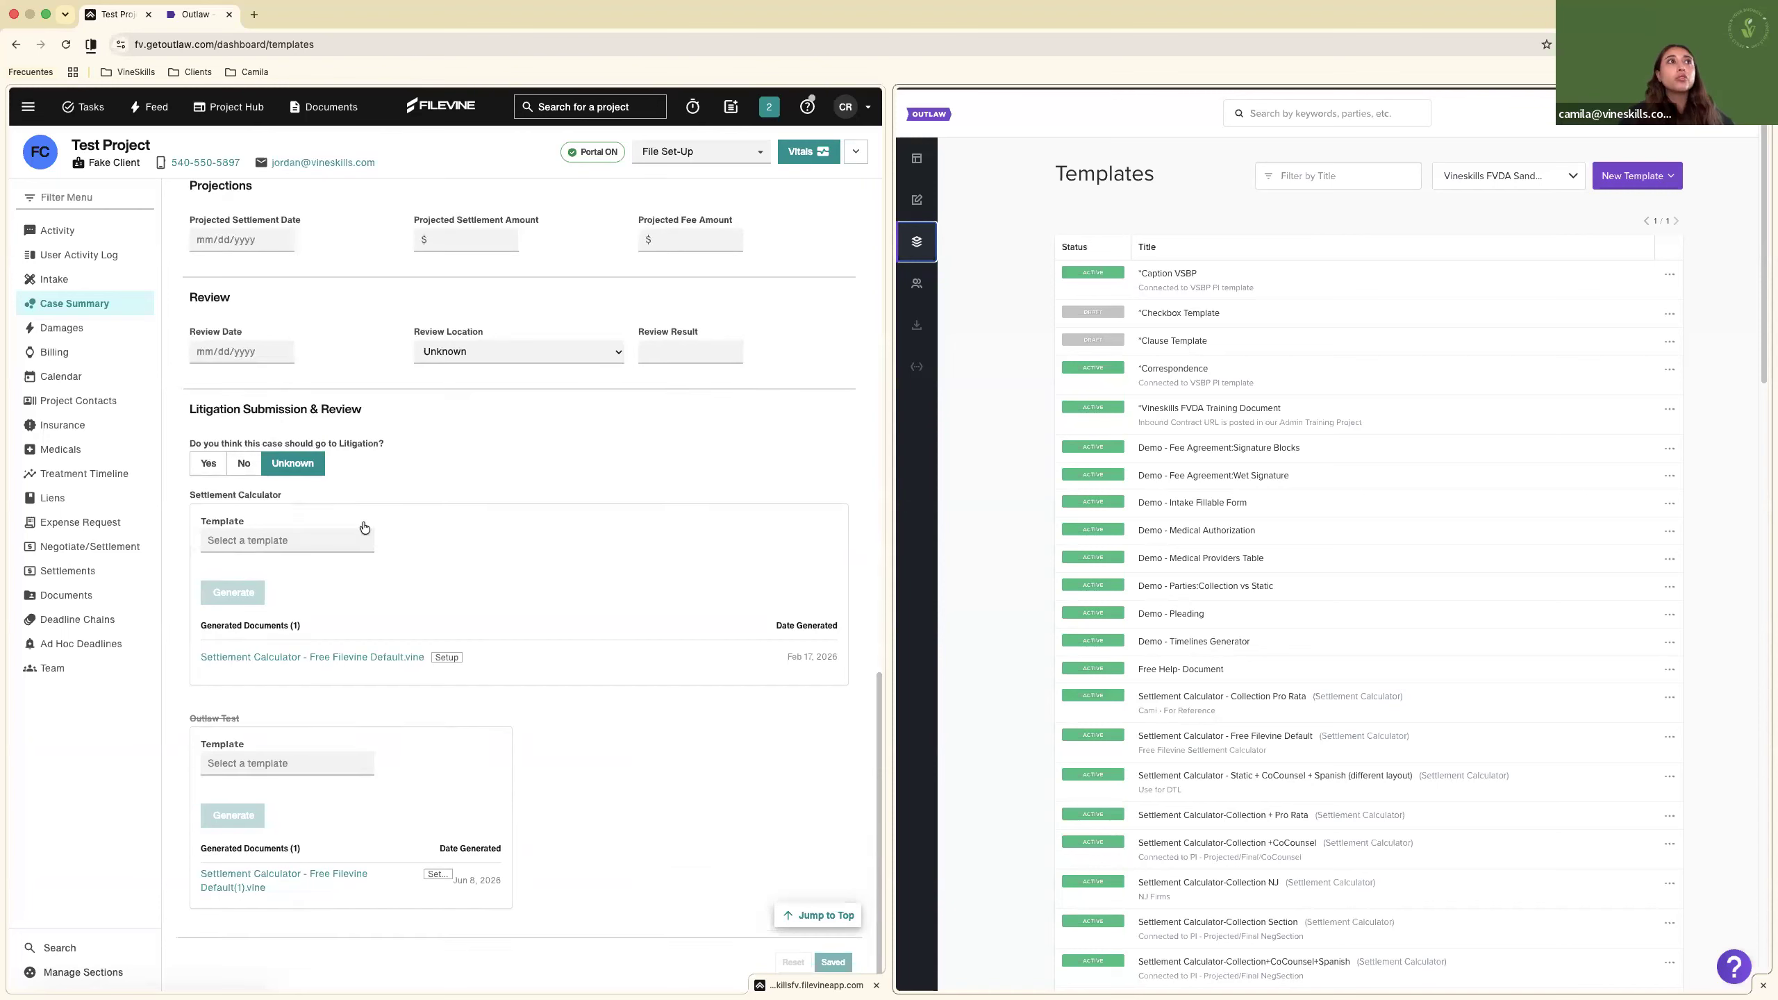
{"action": "triple_click", "coordinate": [177, 499]}
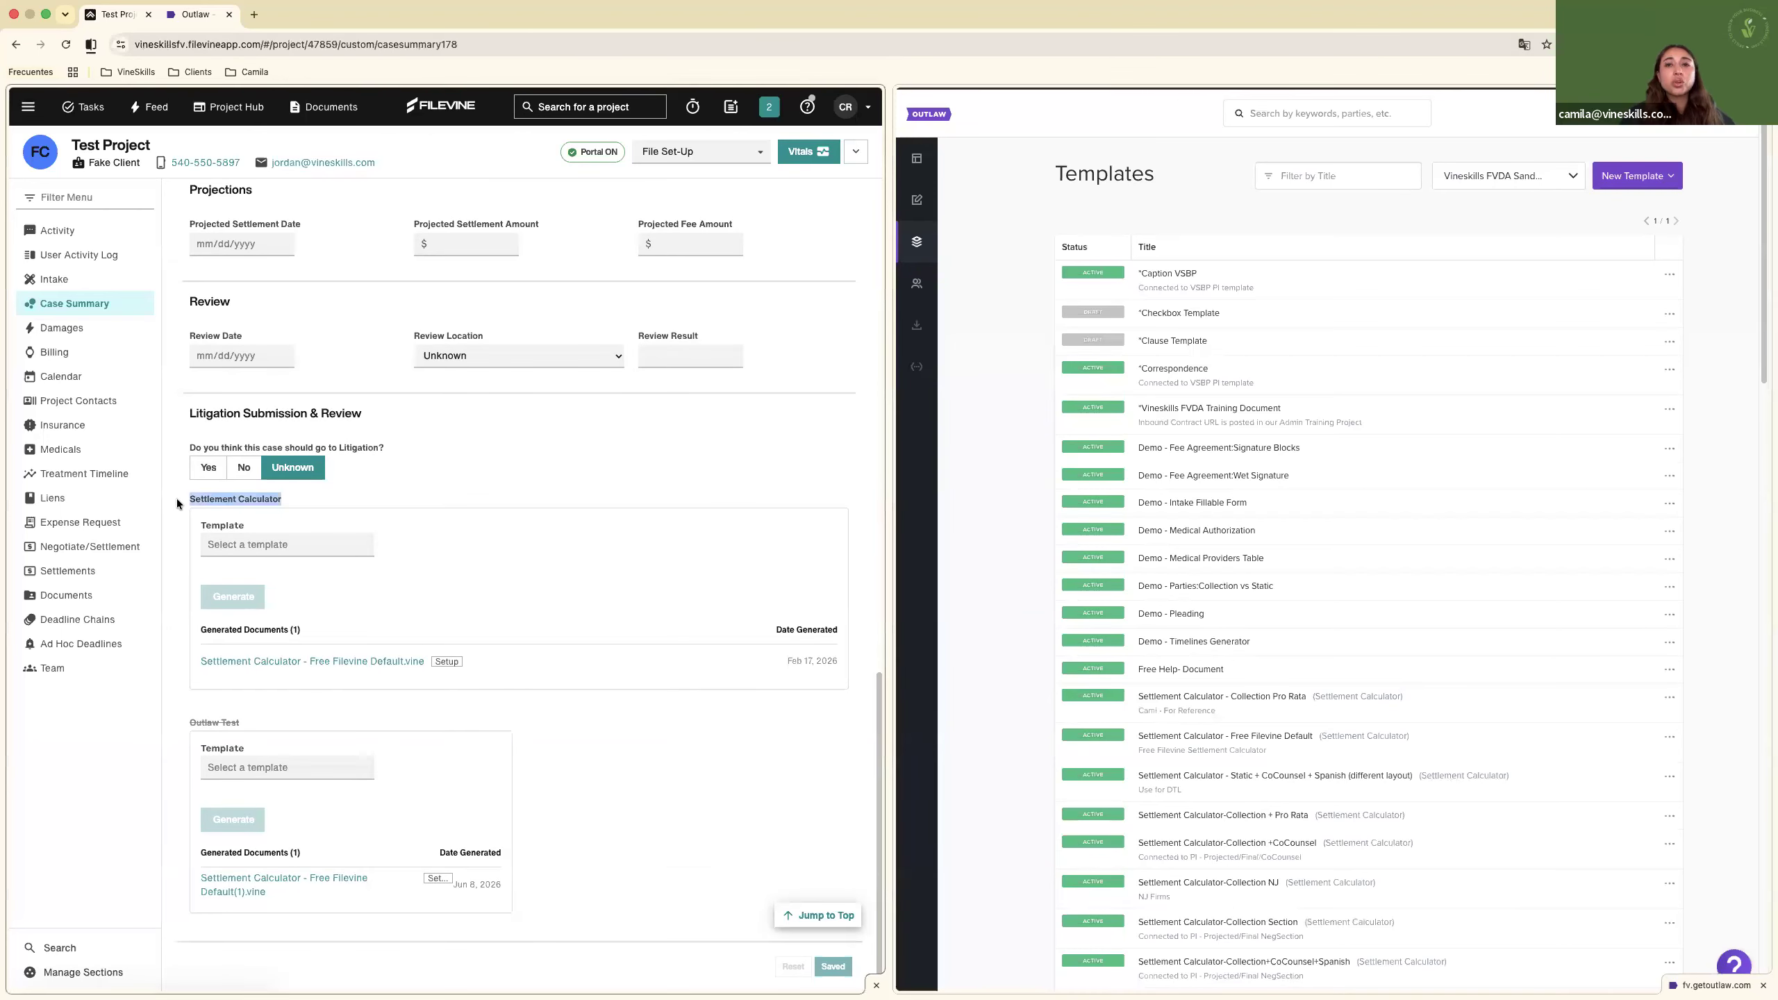
{"action": "left_click", "coordinate": [313, 497]}
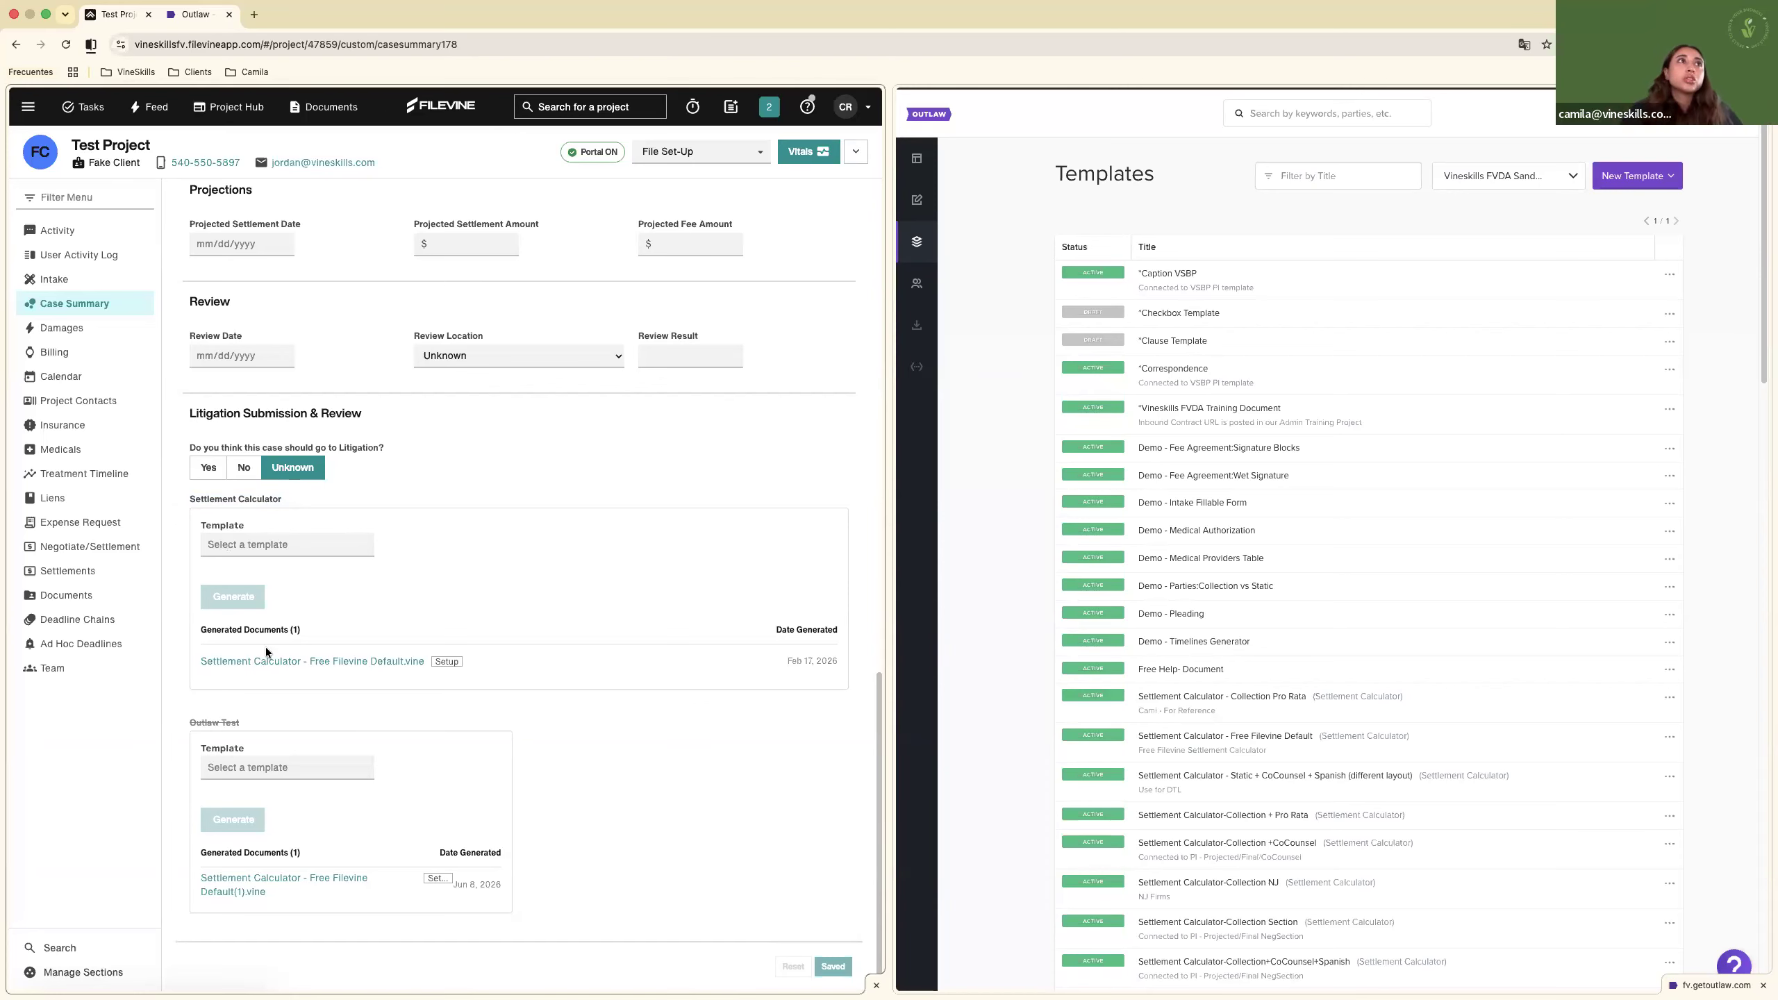
{"action": "scroll", "coordinate": [265, 648], "scroll_direction": "up", "scroll_amount": 1}
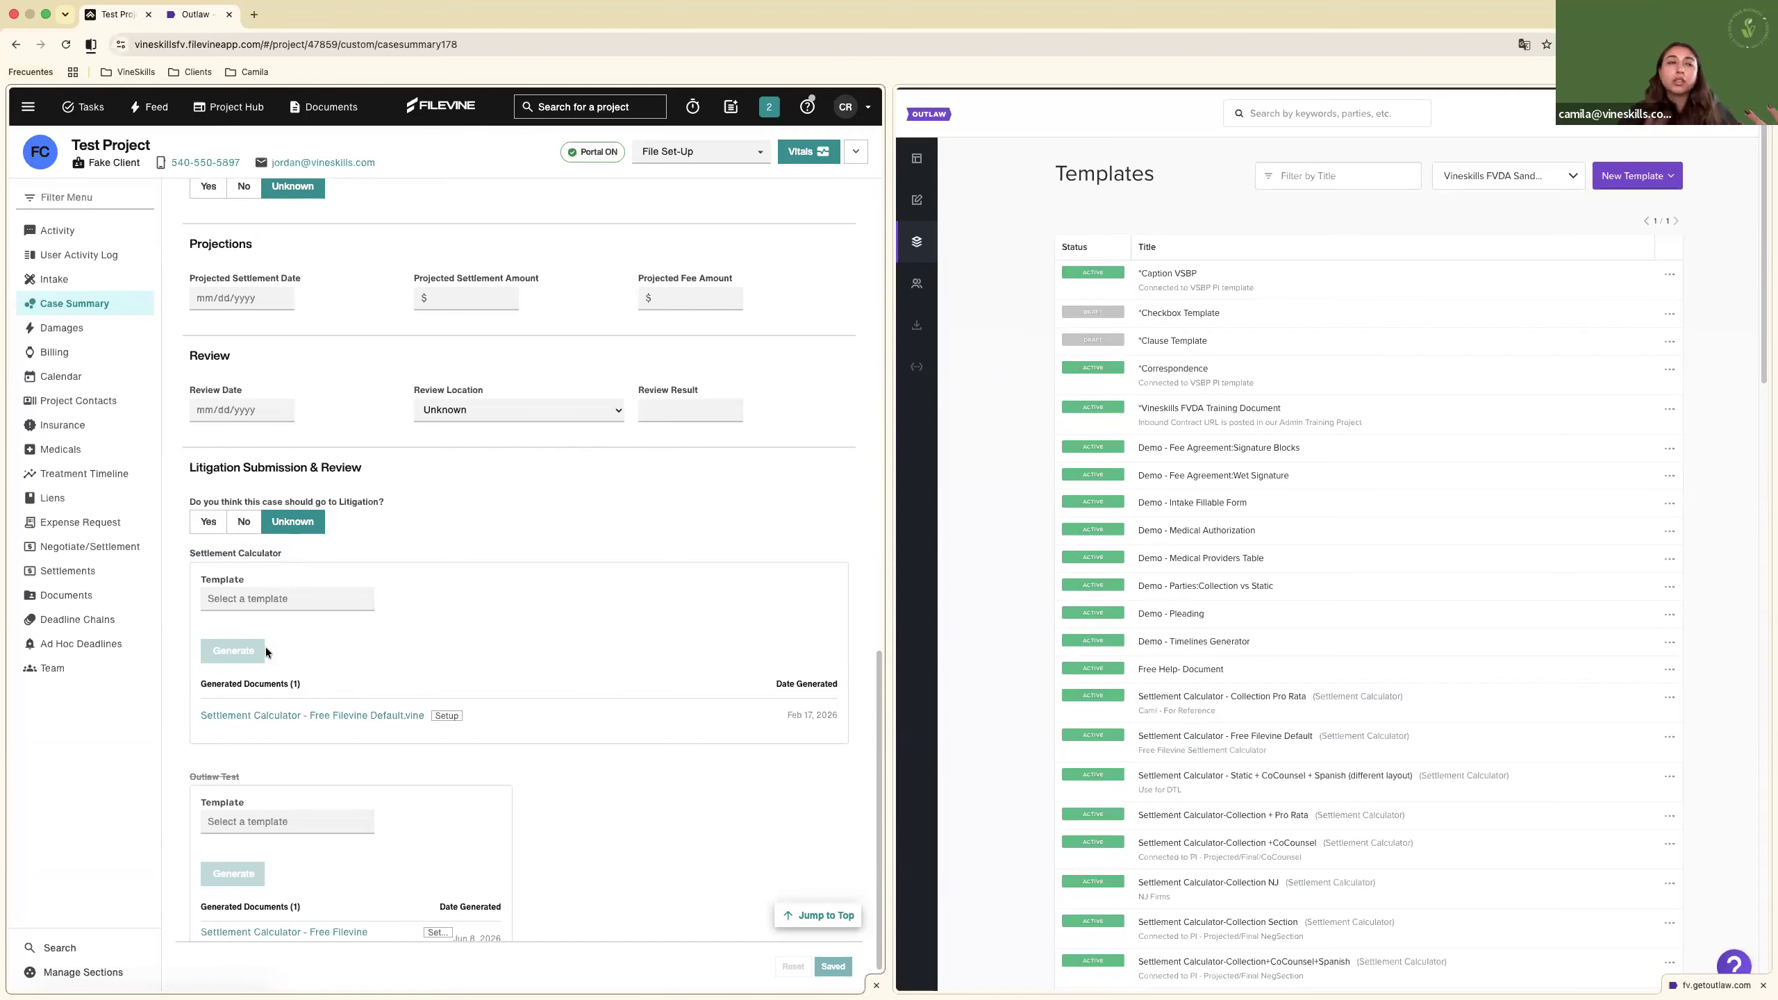
{"action": "scroll", "coordinate": [265, 648], "scroll_direction": "up", "scroll_amount": 13}
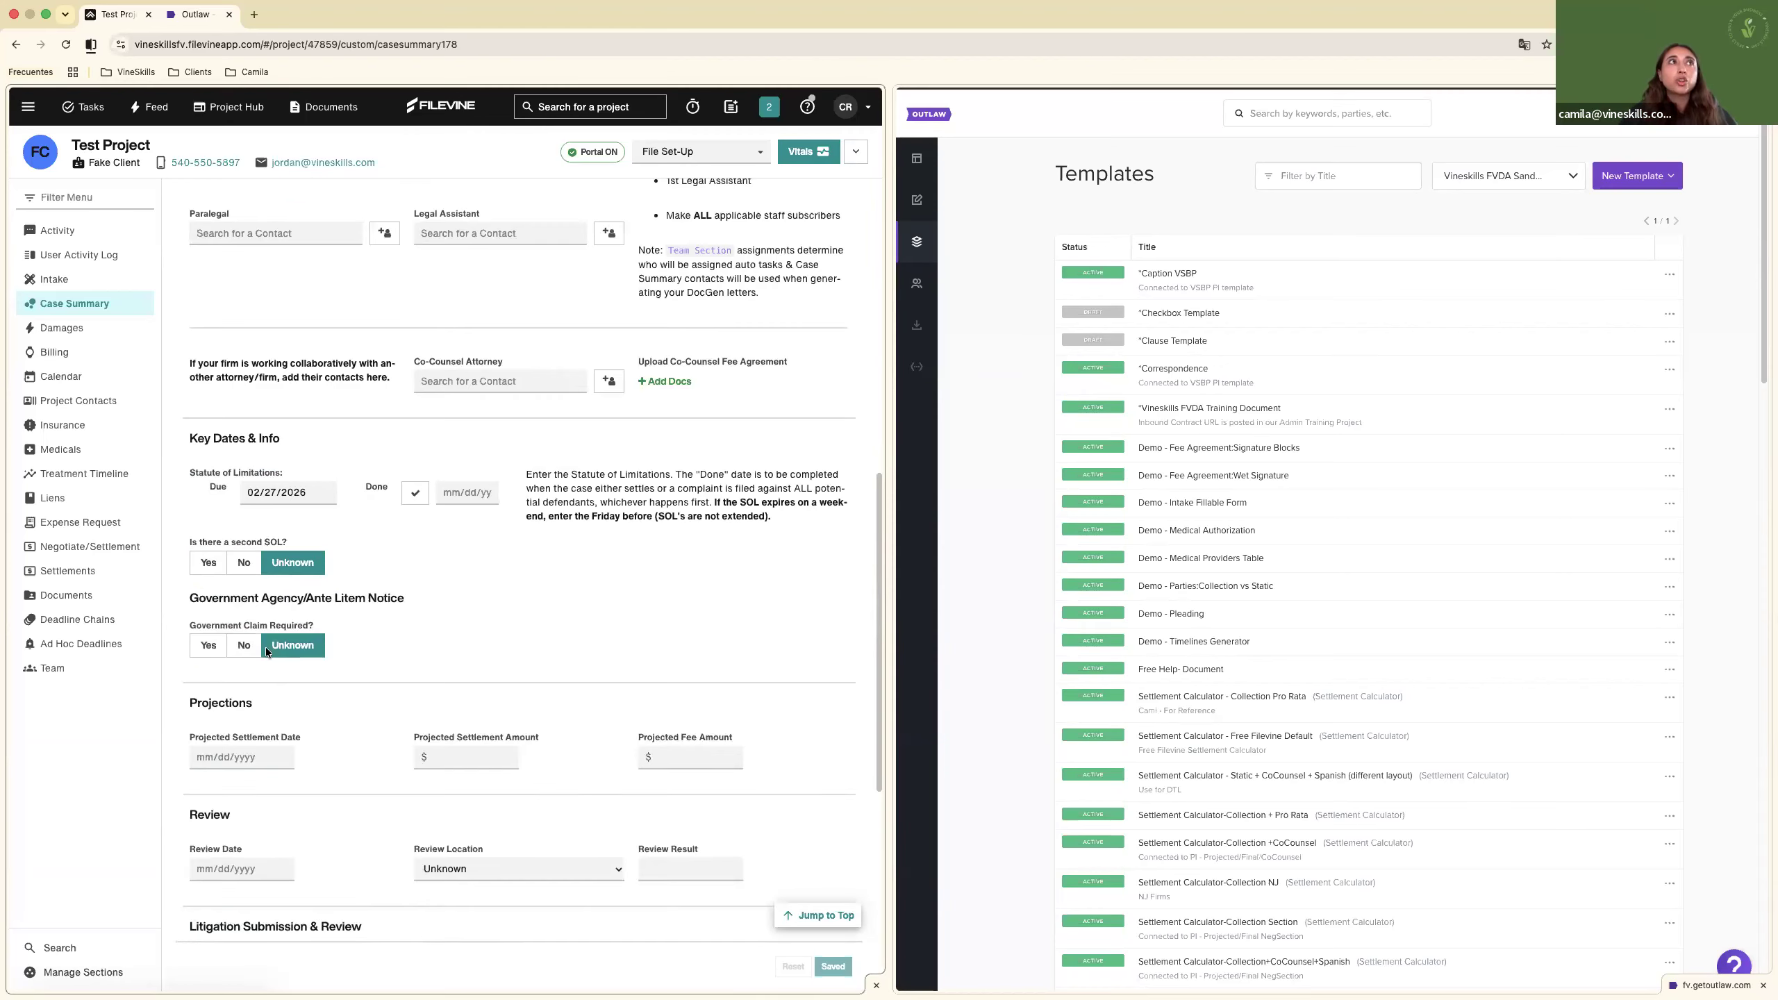
{"action": "scroll", "coordinate": [266, 648], "scroll_direction": "up", "scroll_amount": 7}
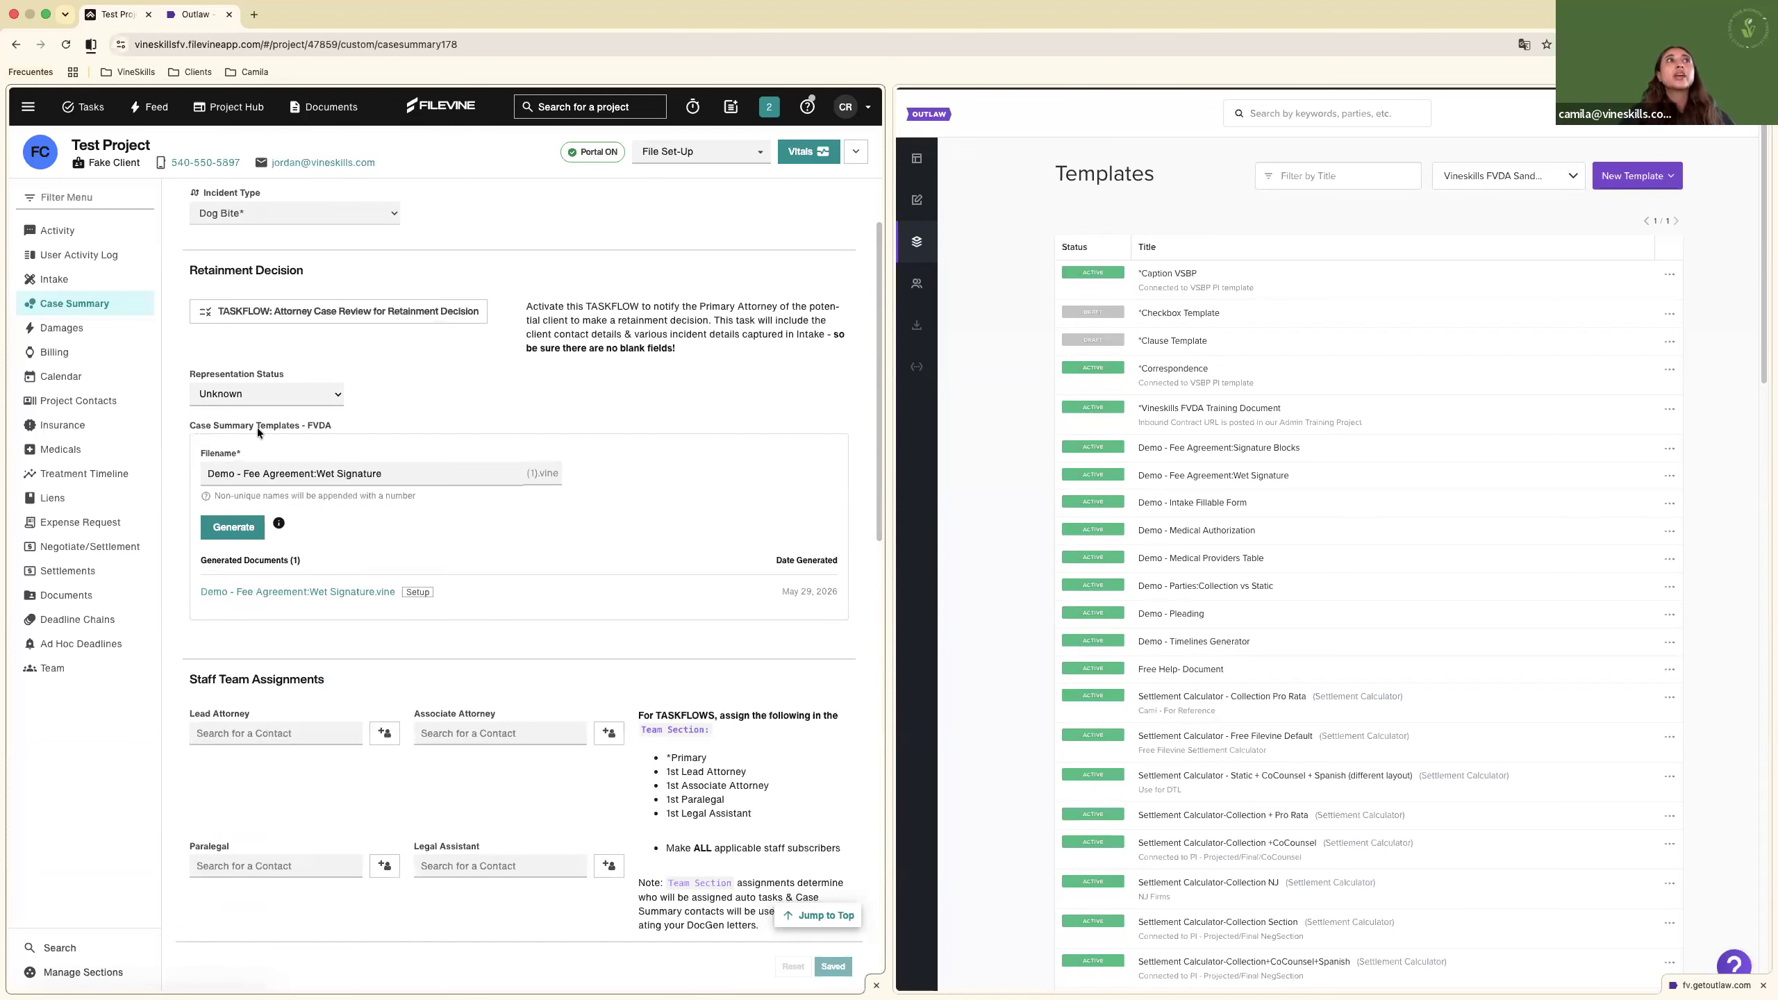
{"action": "left_click", "coordinate": [427, 475]}
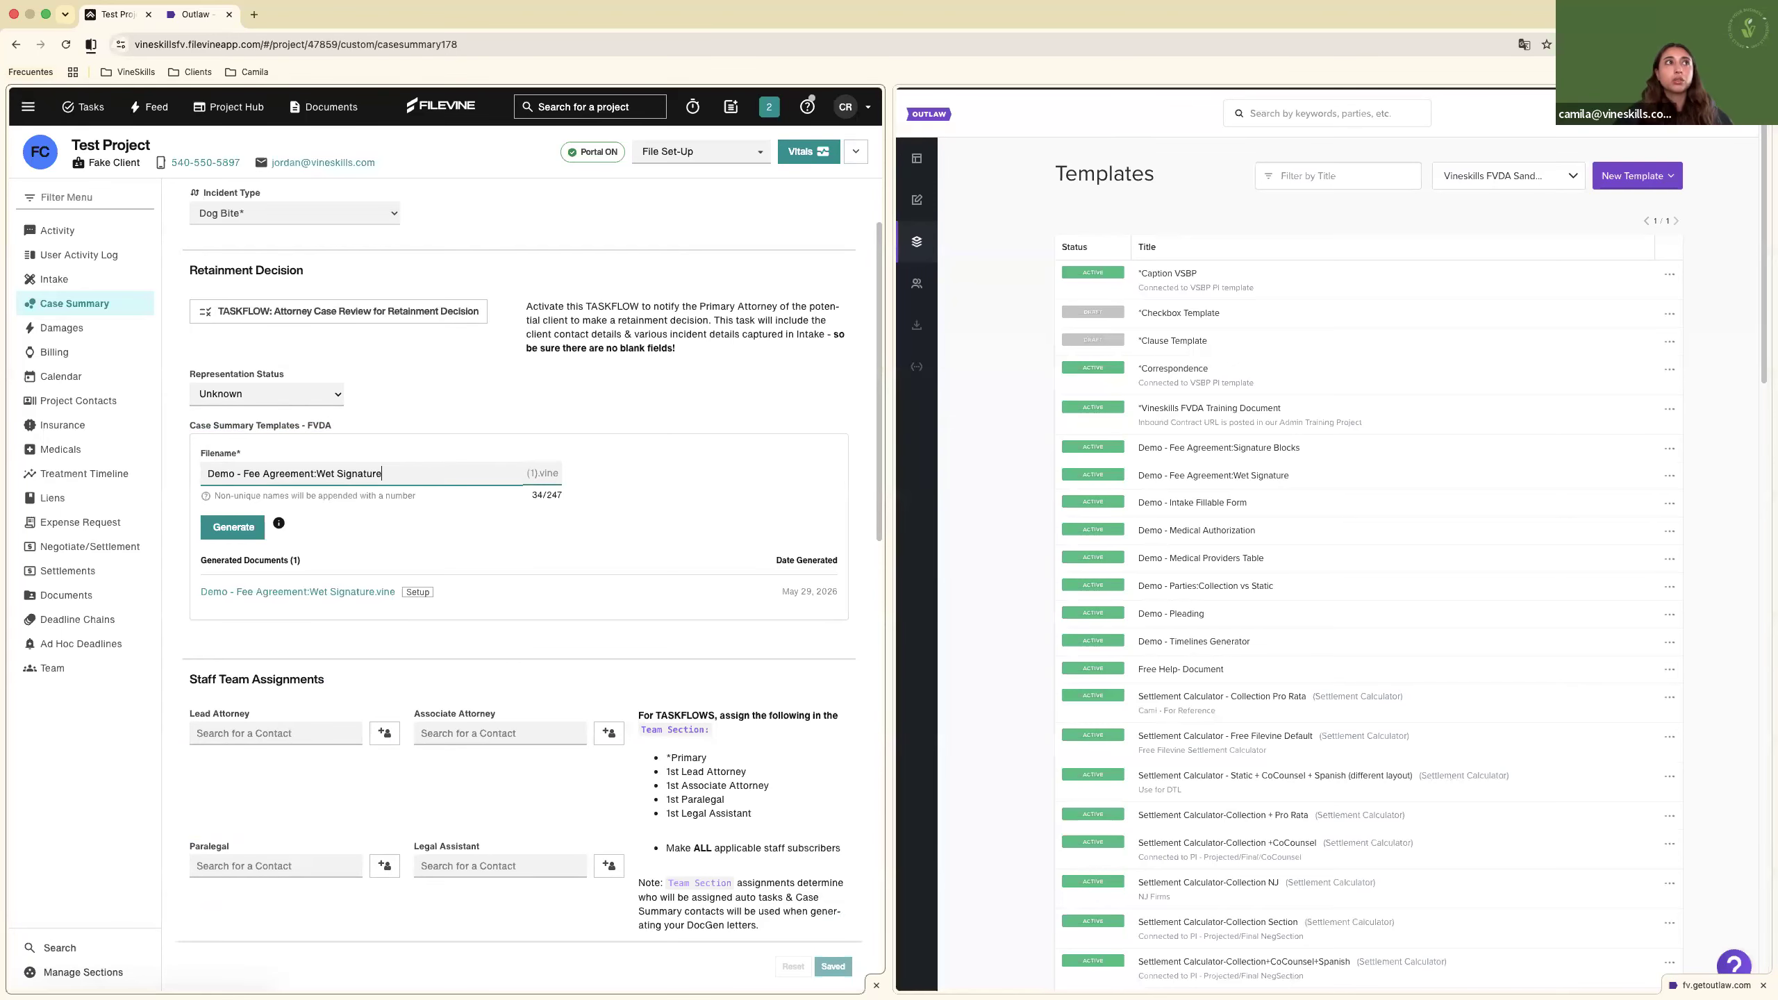
{"action": "key", "text": "super+a"}
{"action": "key", "text": "BackSpace"}
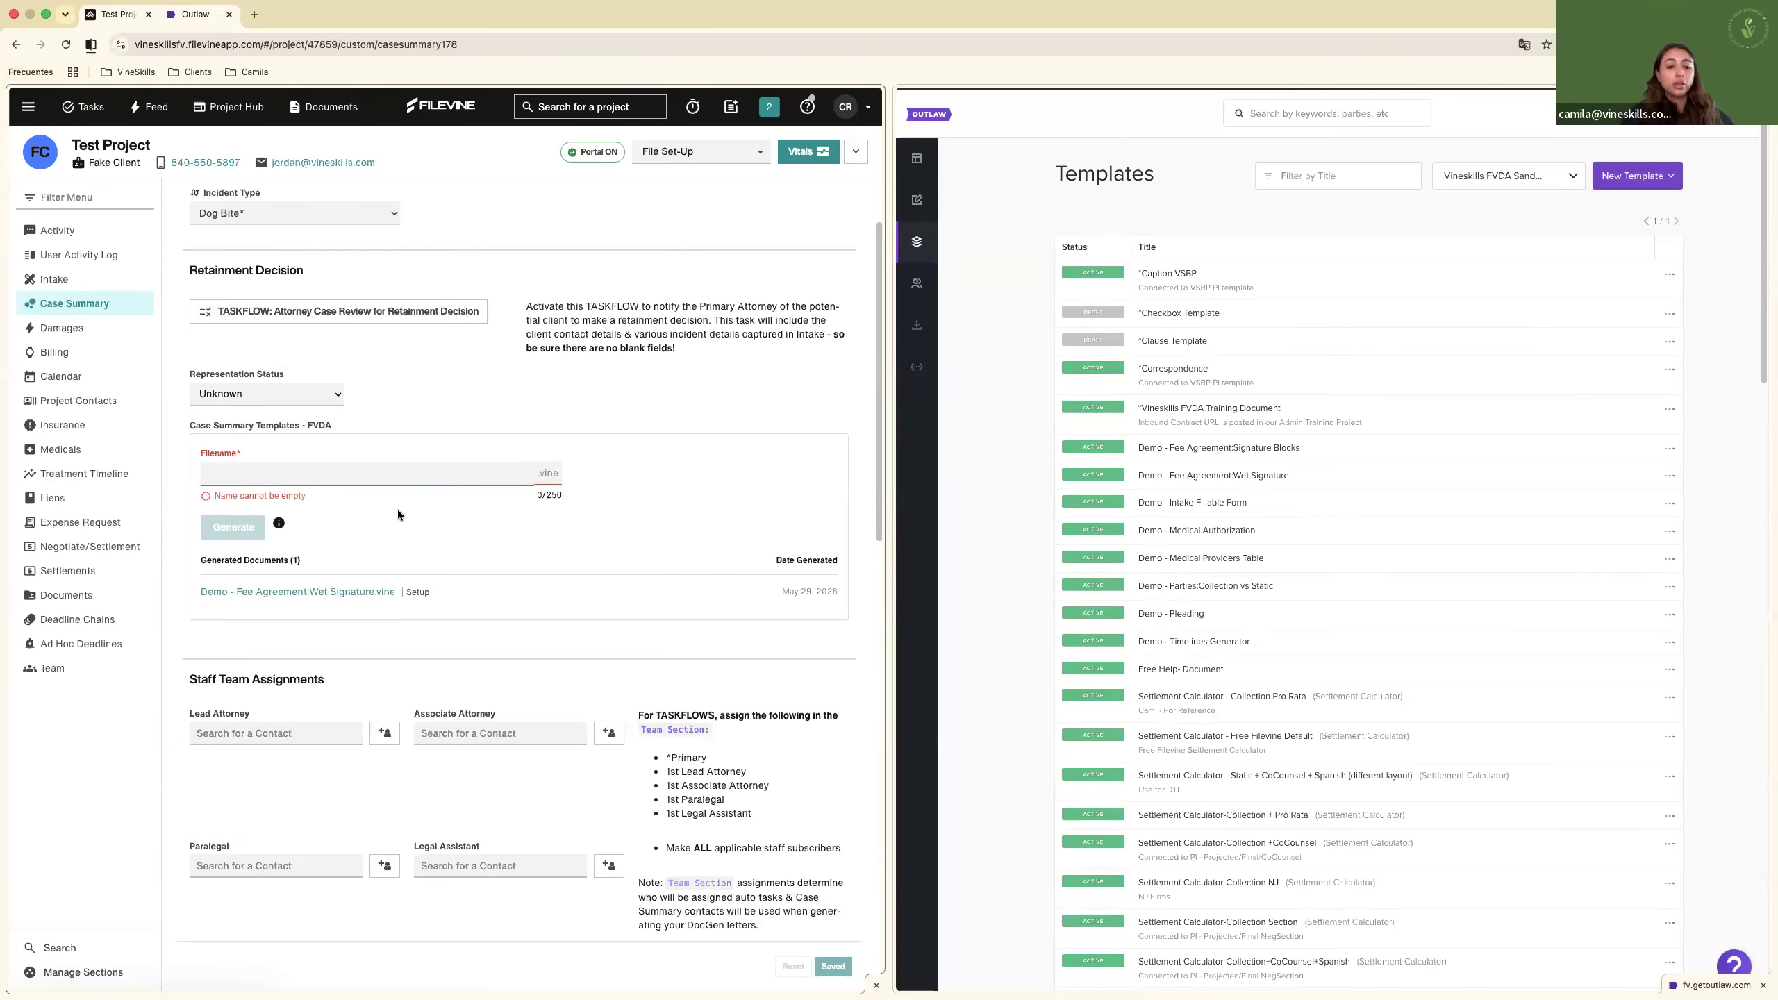
{"action": "key", "text": "super+z"}
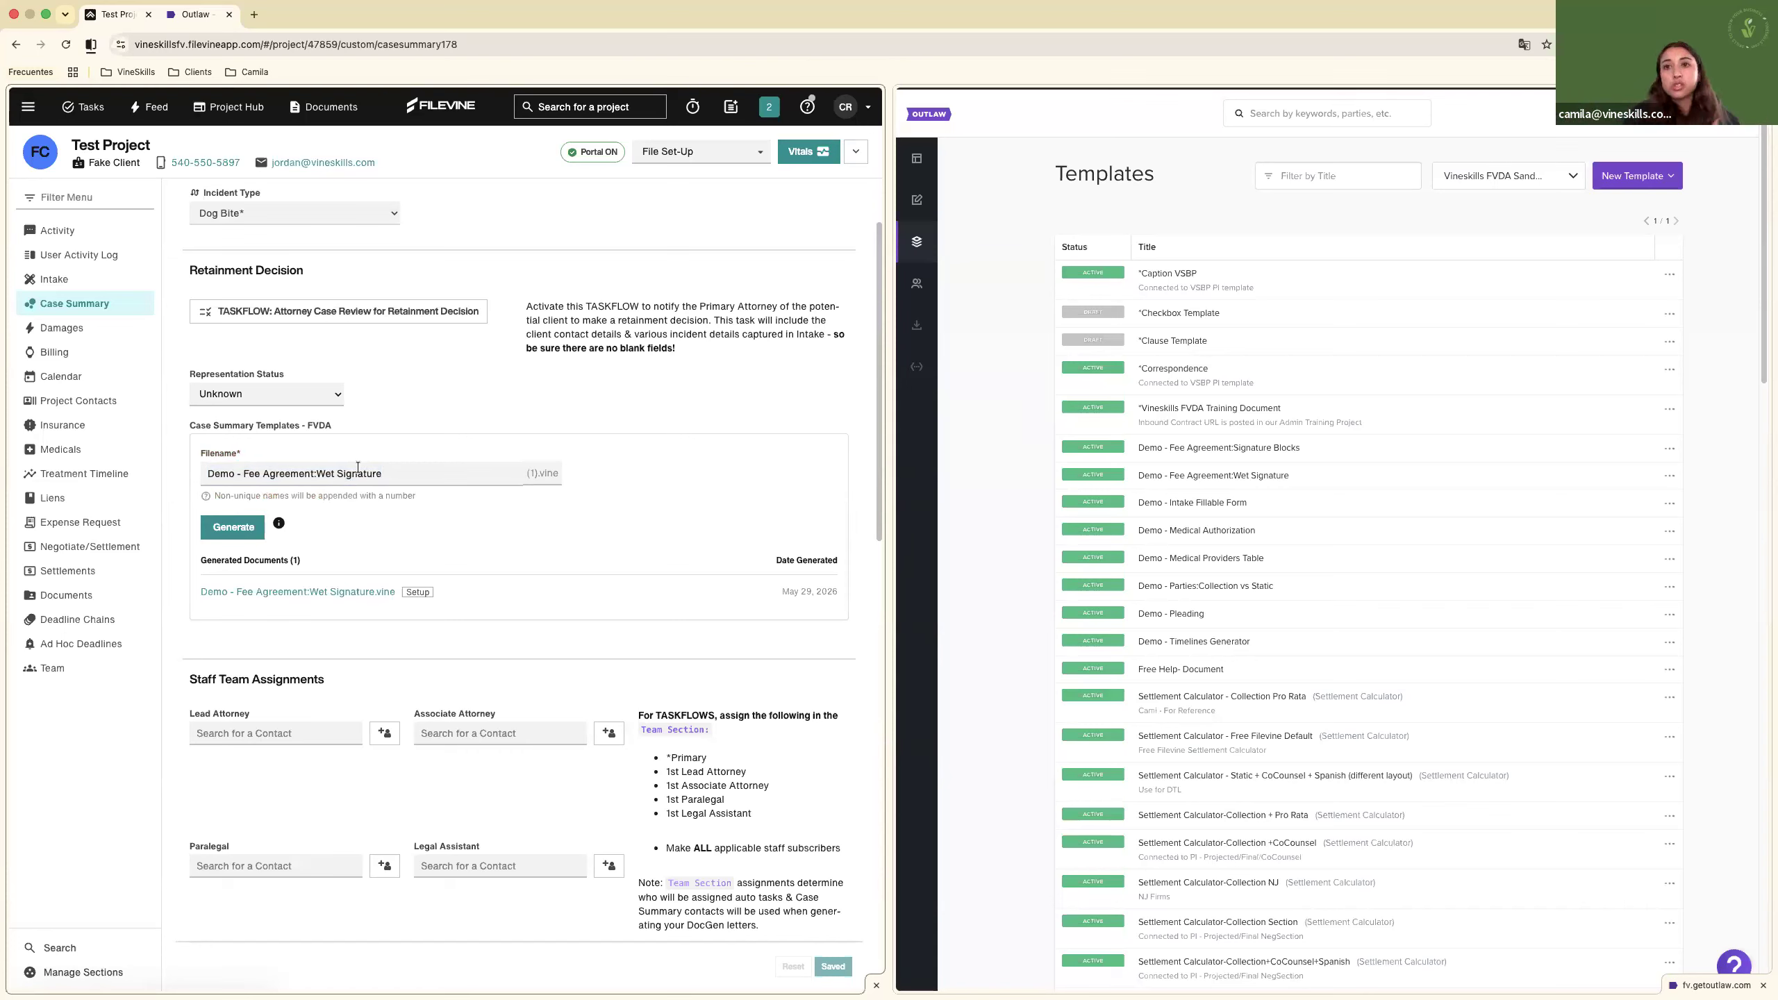
Show the Settlement Calculator field's template choices, filter the Outlaw templates by "free" and open the Free Help- Document template for editing.
{"action": "scroll", "coordinate": [278, 795], "scroll_direction": "down", "scroll_amount": 15}
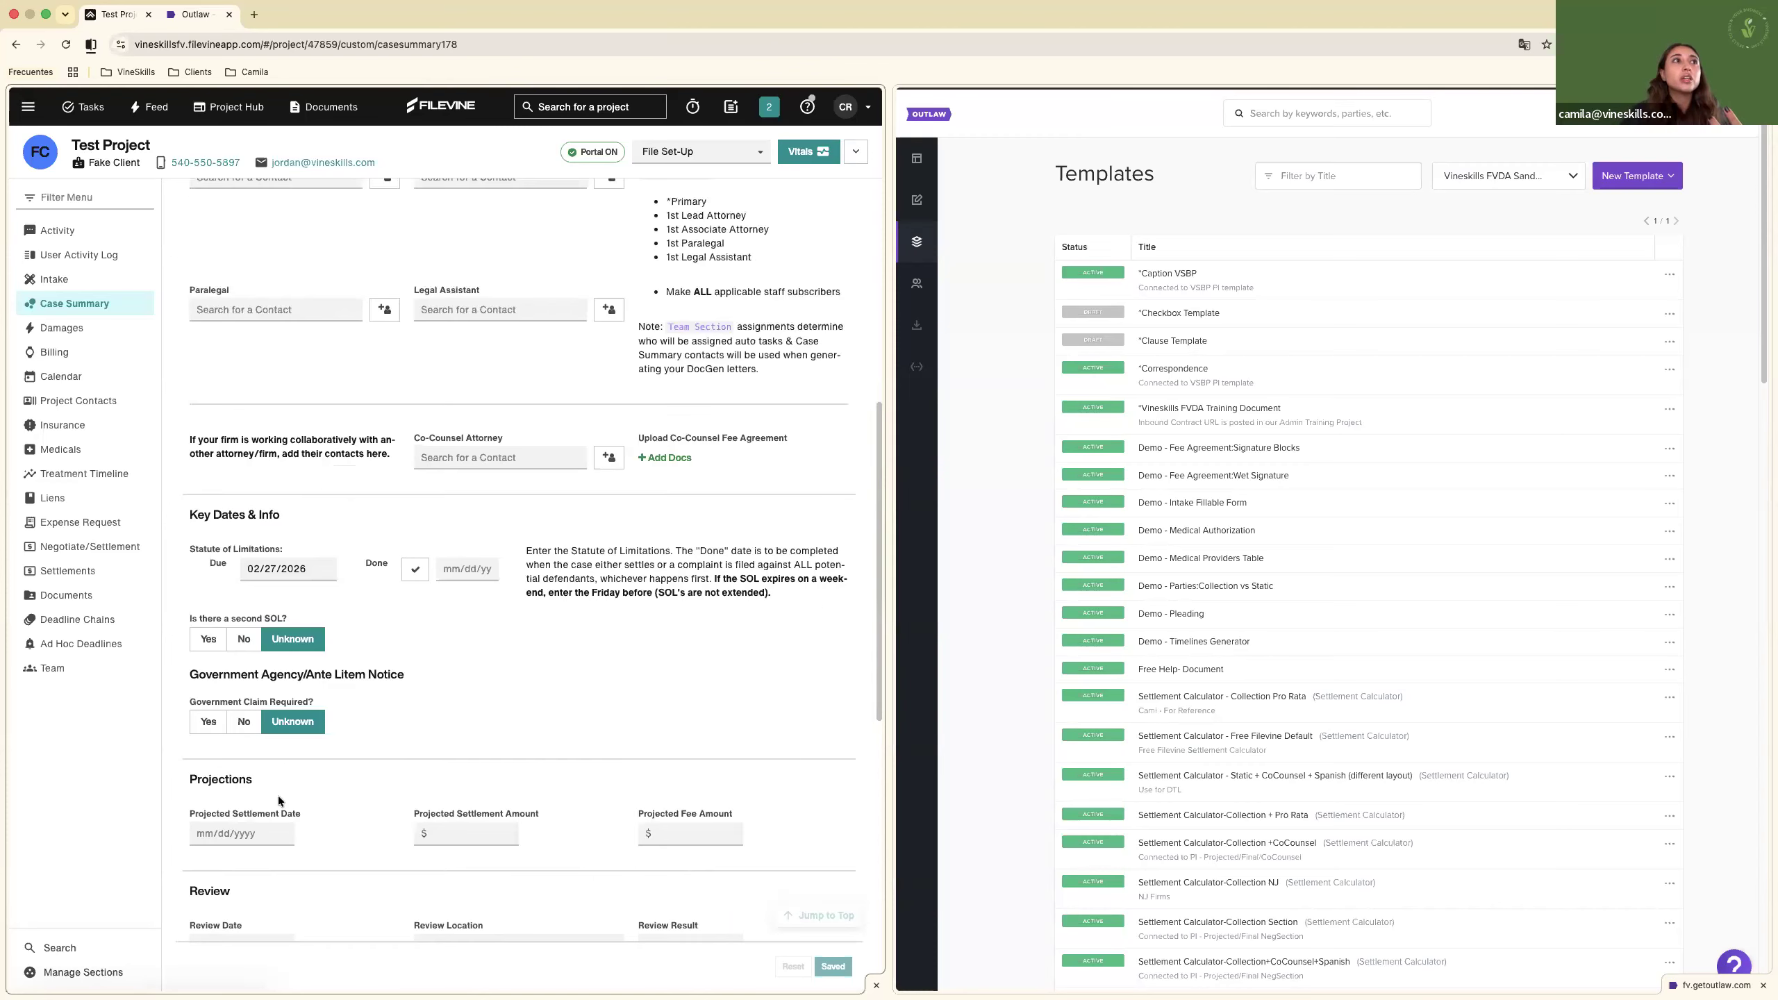
{"action": "left_click", "coordinate": [267, 550]}
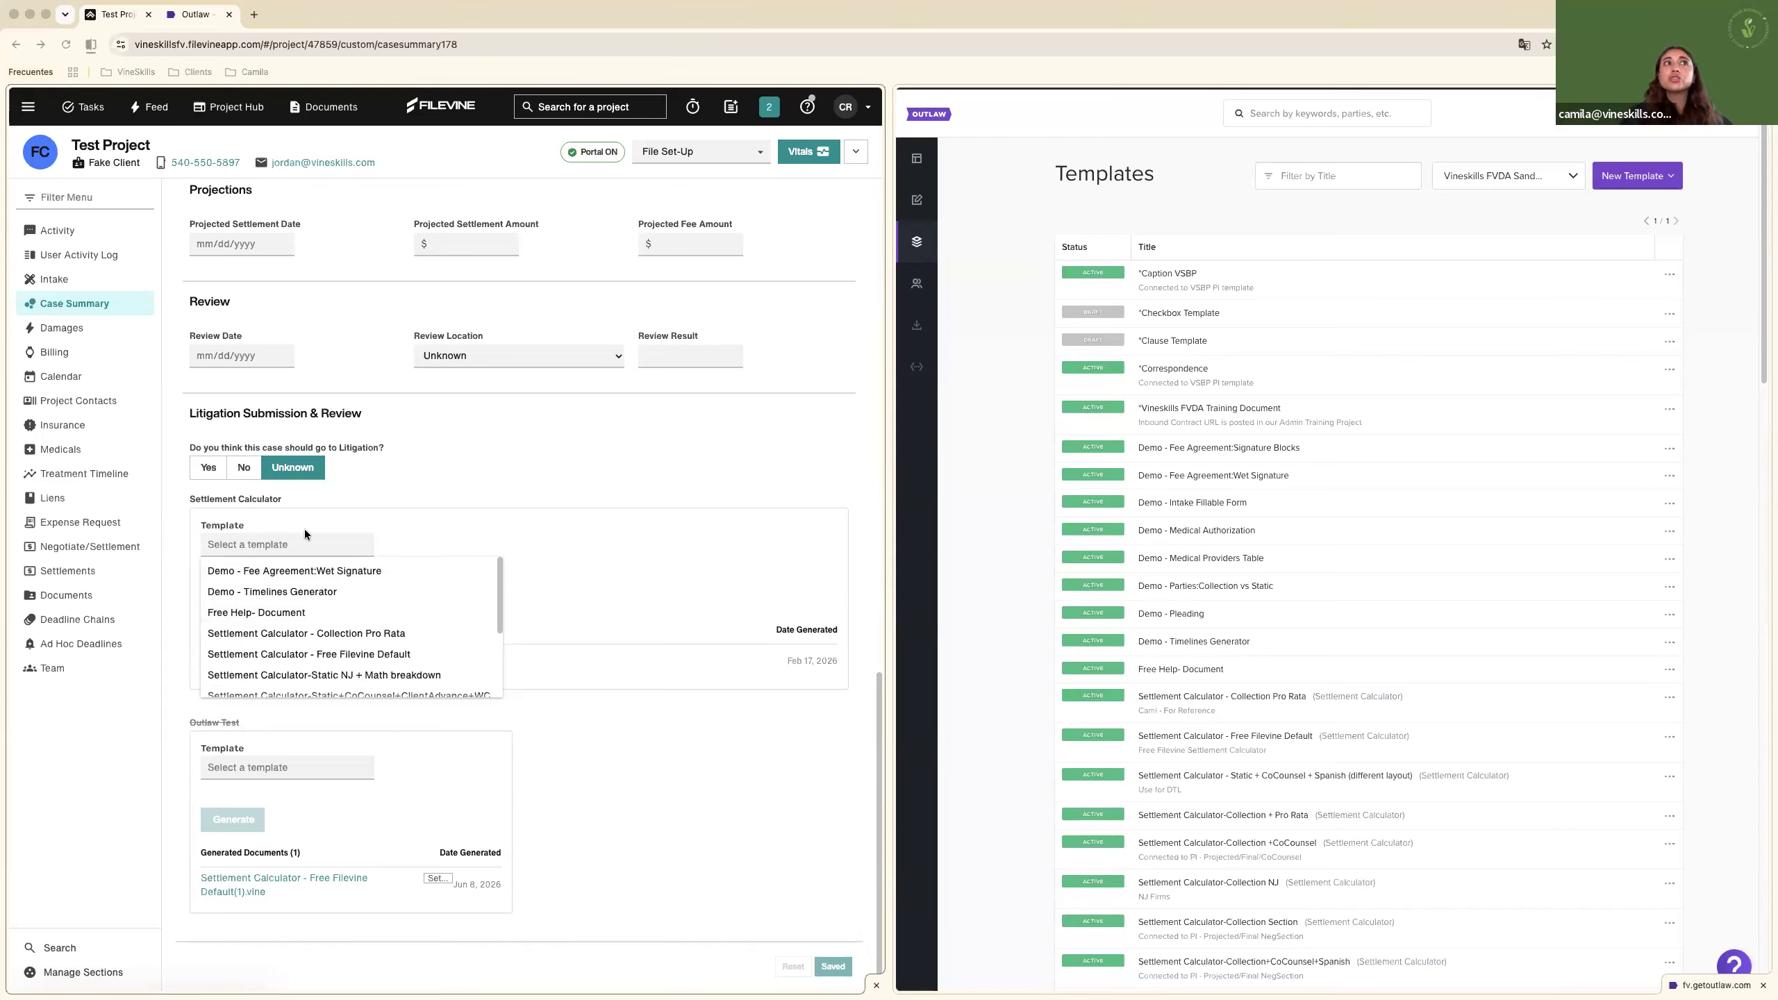
{"action": "left_click", "coordinate": [1311, 177]}
{"action": "type", "text": "free"}
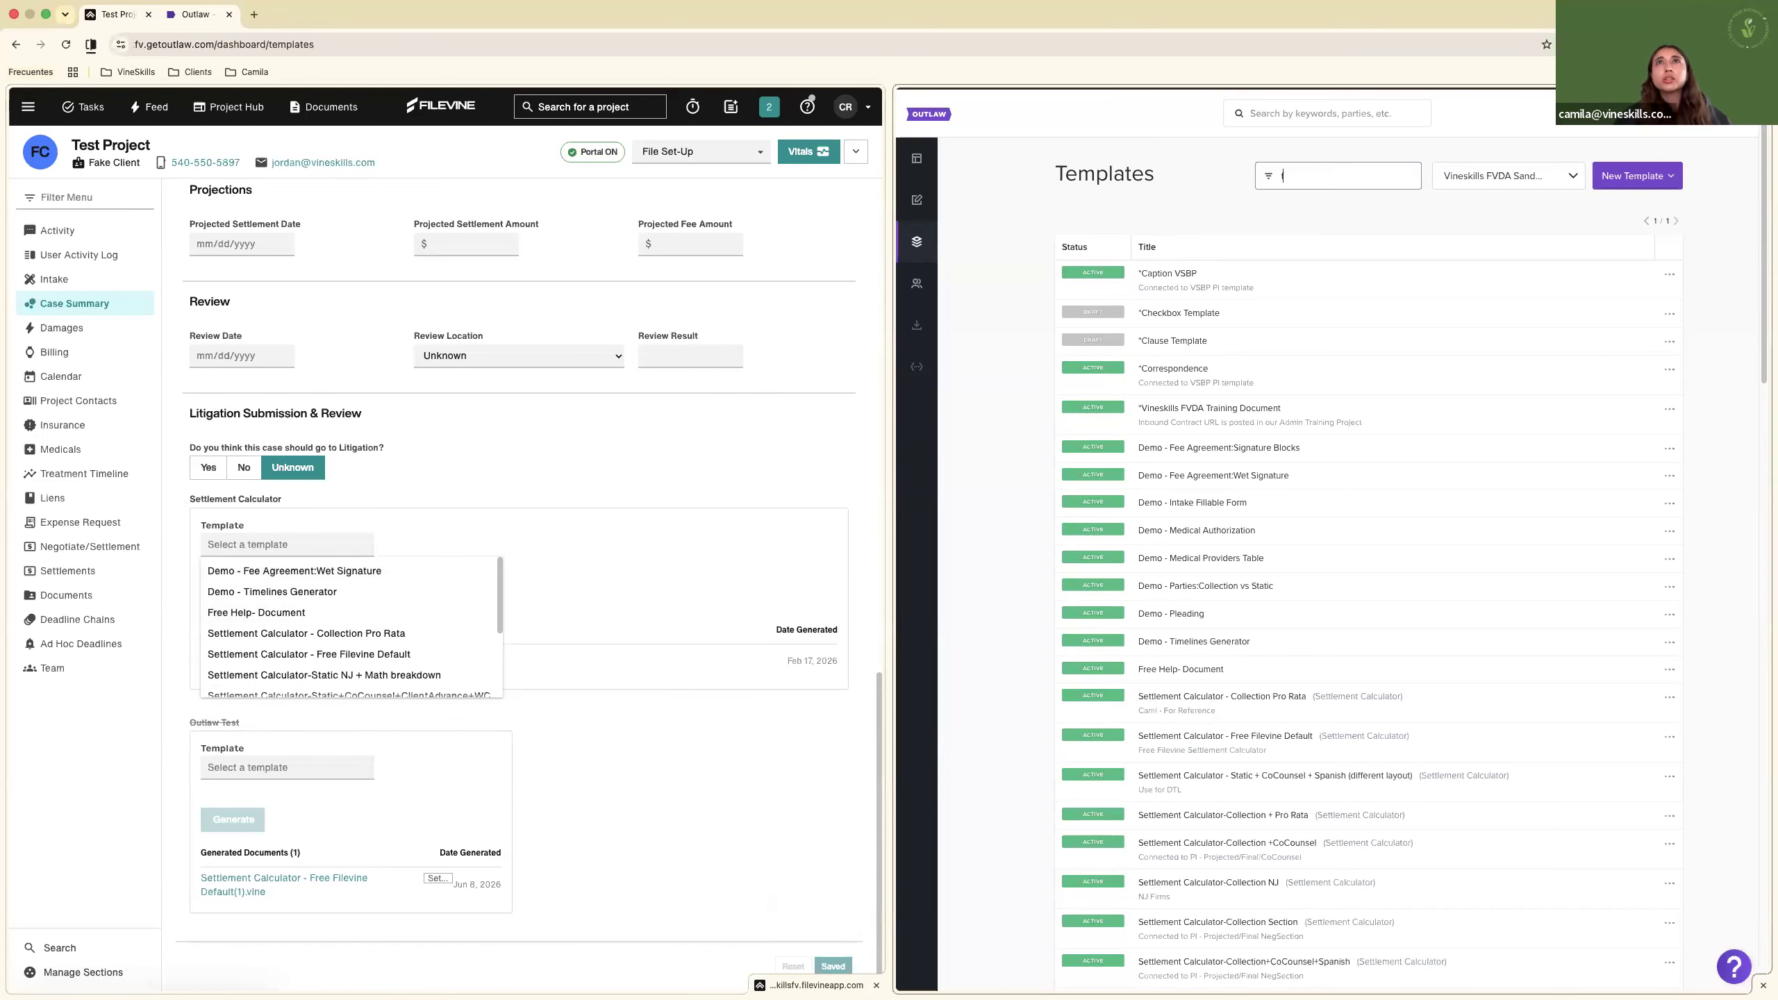
{"action": "left_click", "coordinate": [1670, 277]}
{"action": "left_click", "coordinate": [1631, 301]}
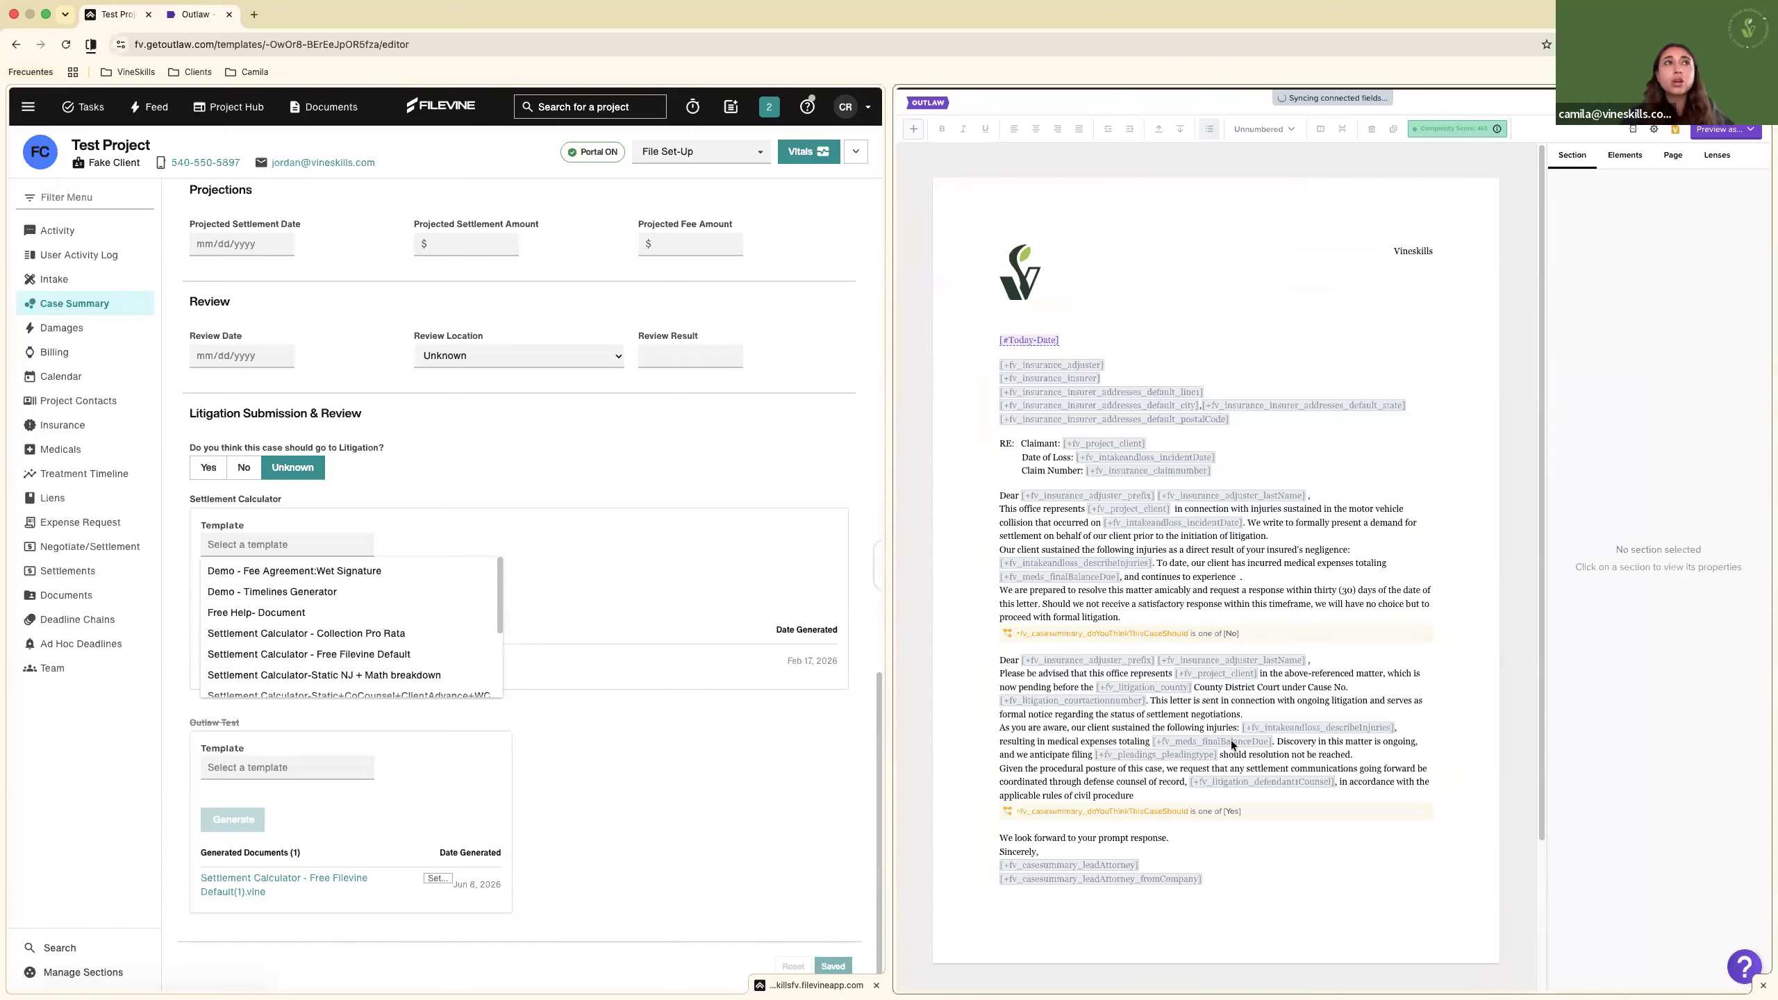
Find "free" among the Settlement Calculator field's templates and select Free Help- Document.
{"action": "left_click", "coordinate": [259, 546]}
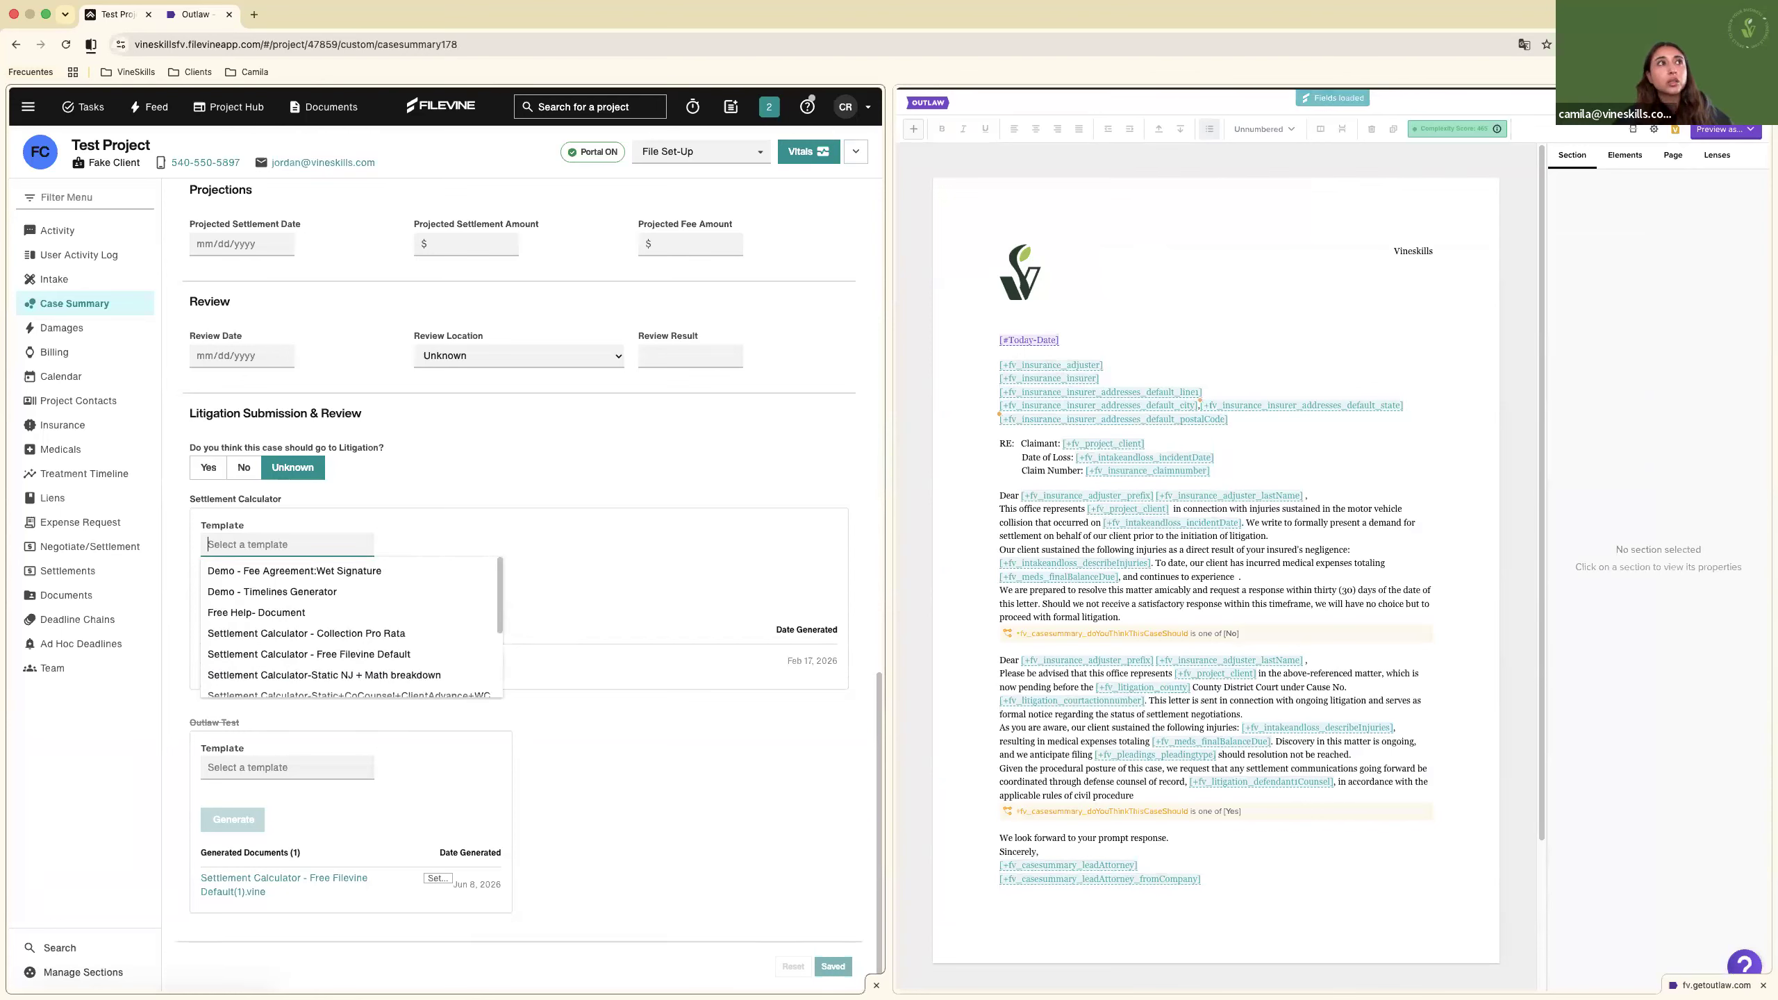
{"action": "type", "text": "free"}
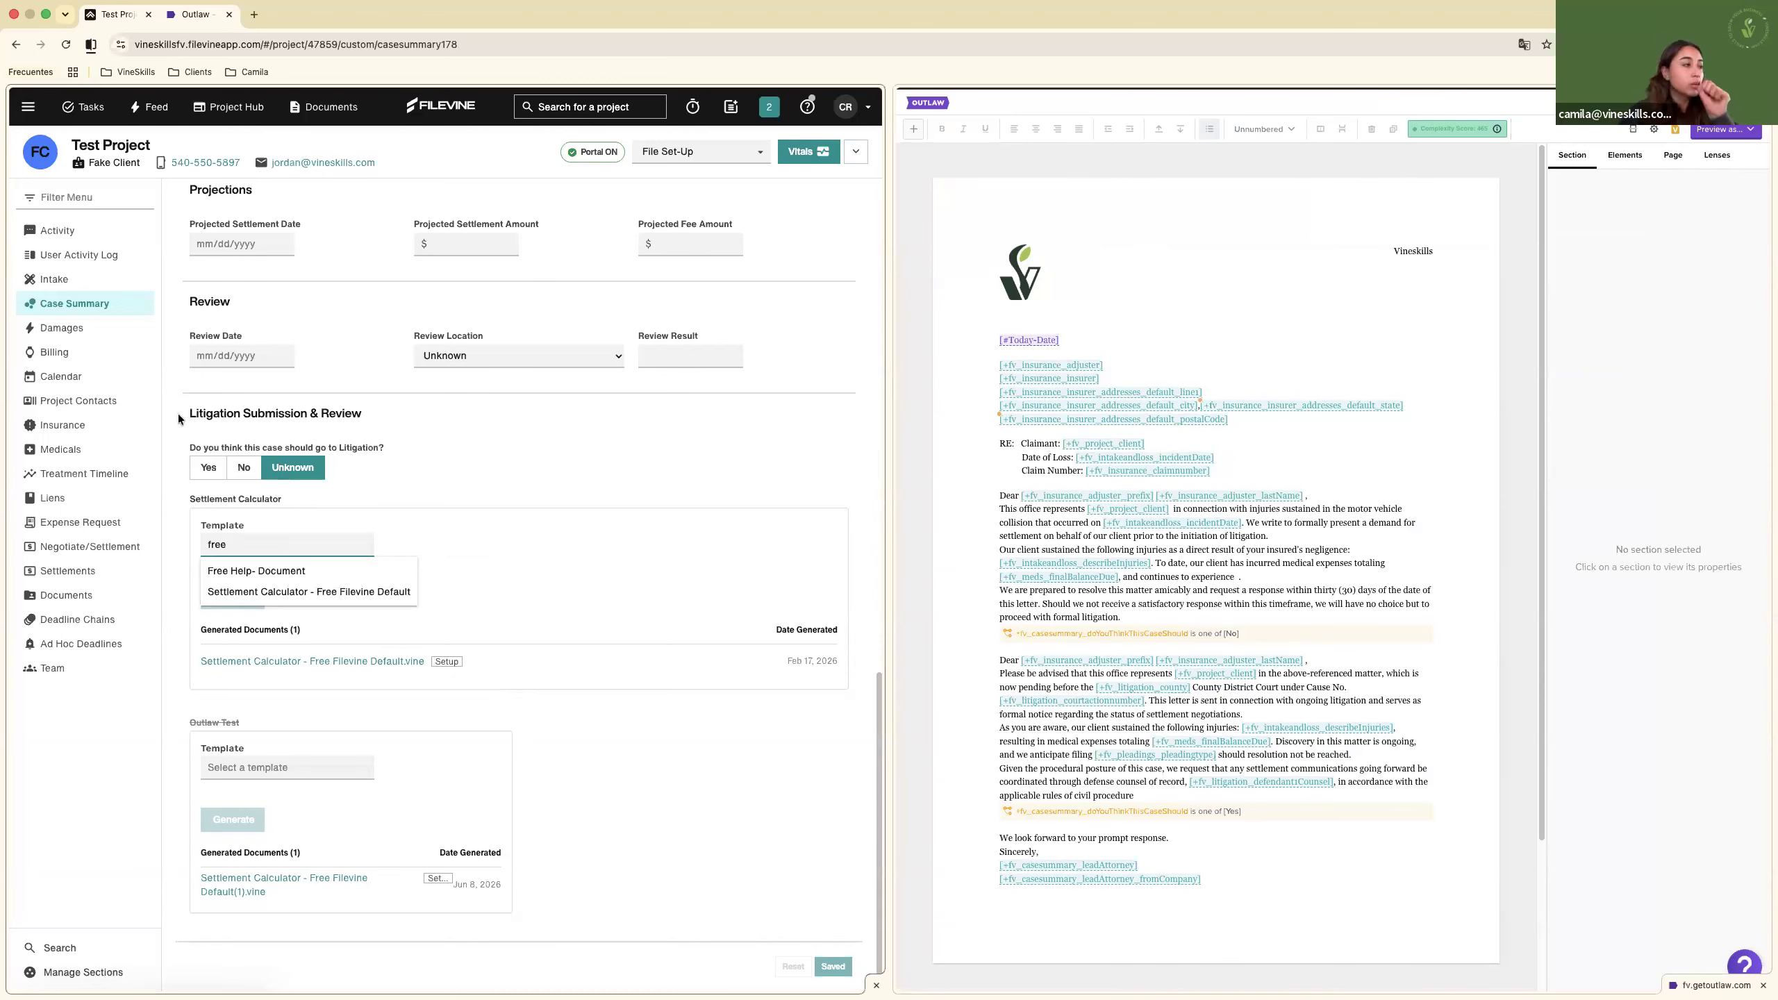
{"action": "left_click", "coordinate": [238, 572]}
{"action": "left_click", "coordinate": [253, 597]}
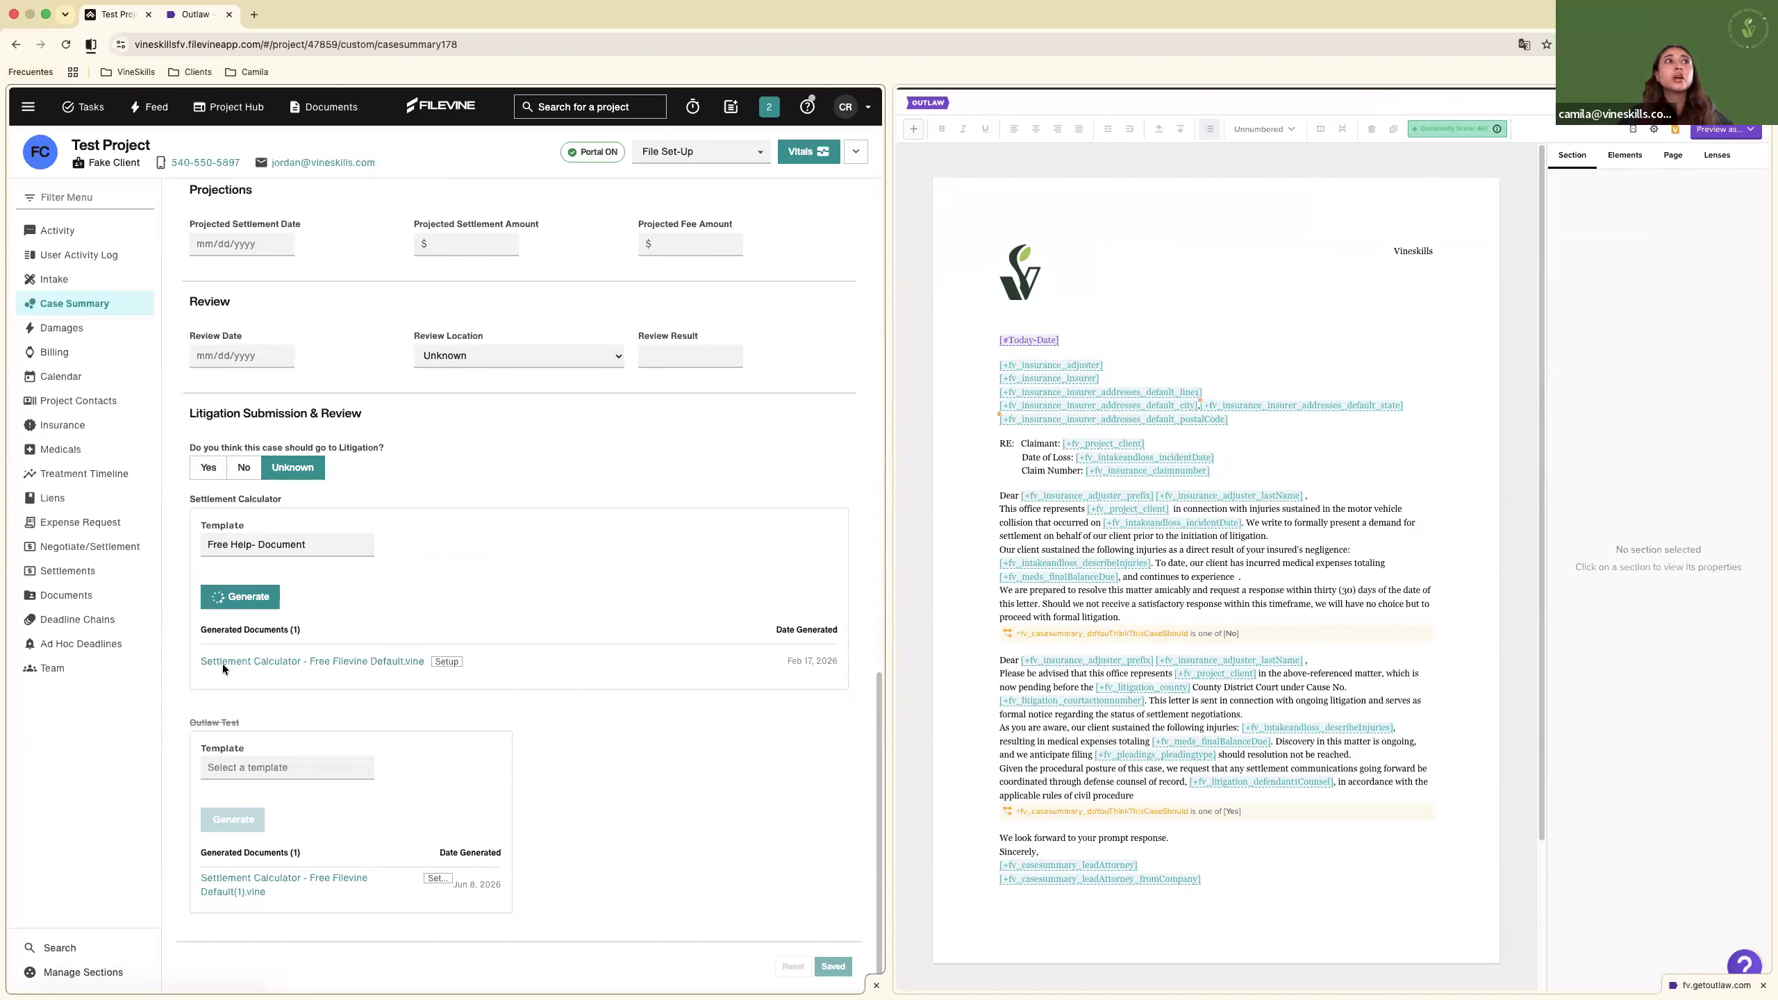
Set the filename to "Free Help- Document- VS test" and generate the document.
{"action": "left_click_drag", "start_coordinate": [202, 582], "coordinate": [246, 582]}
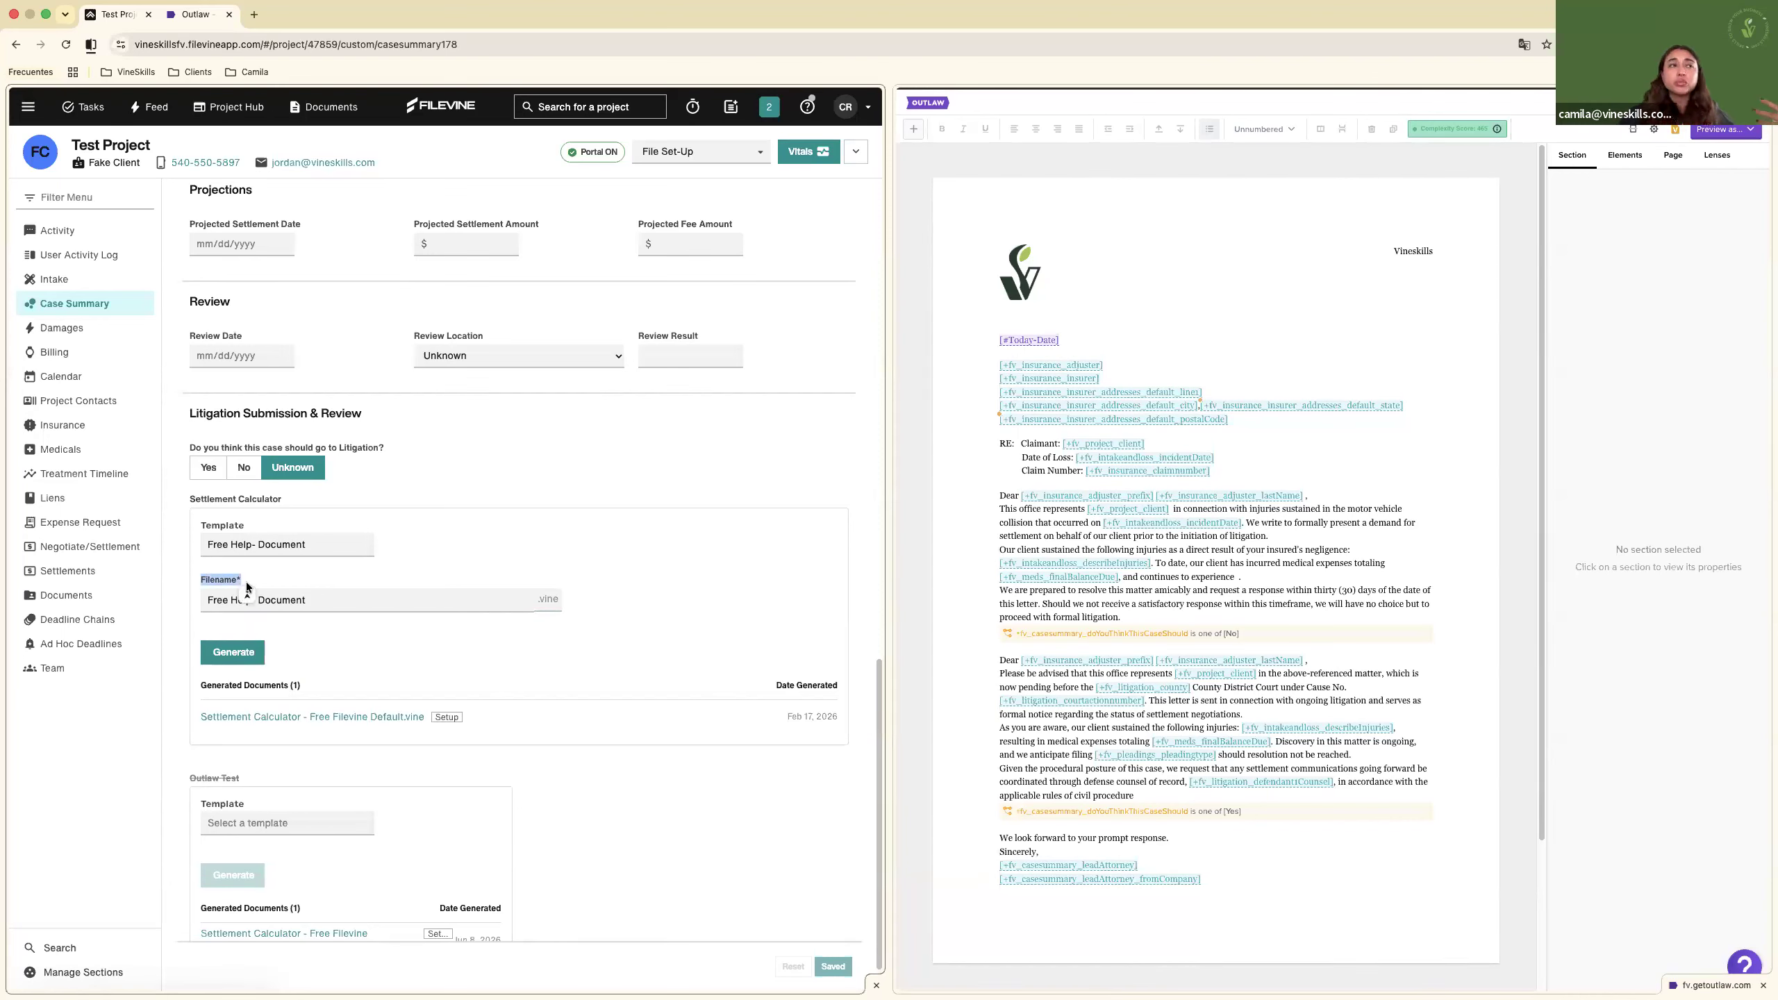
{"action": "left_click", "coordinate": [308, 599]}
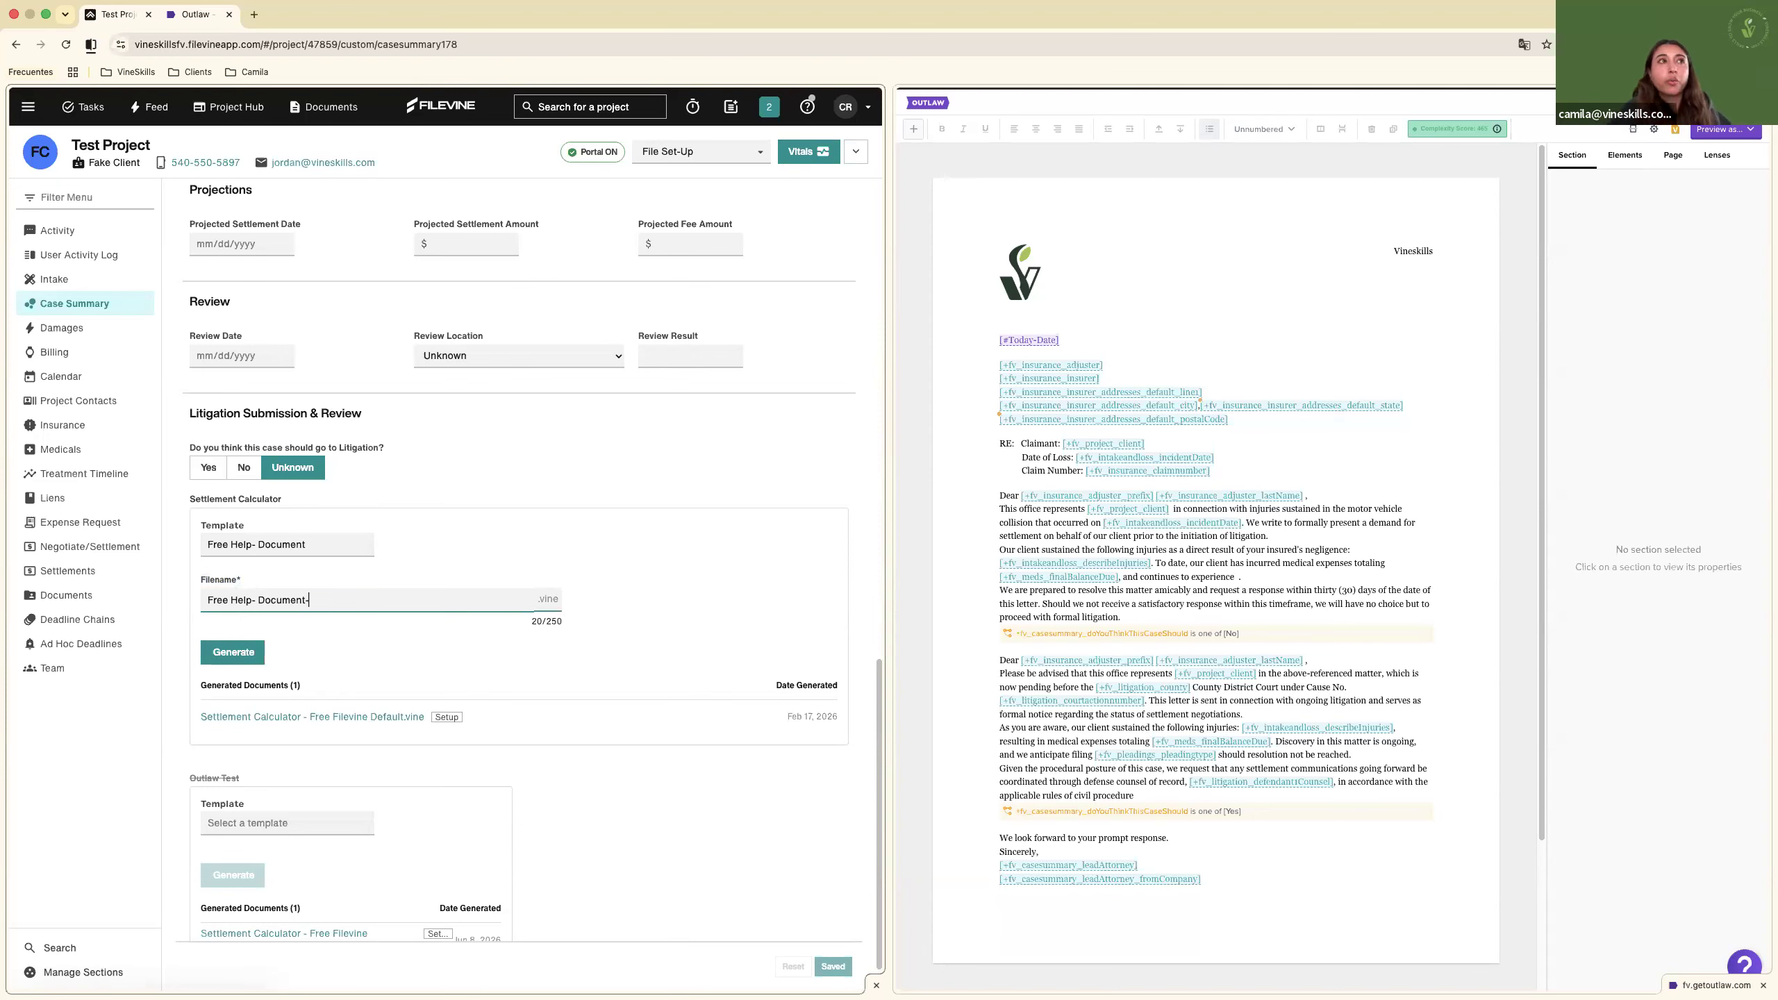
{"action": "type", "text": "VS test"}
{"action": "left_click", "coordinate": [420, 554]}
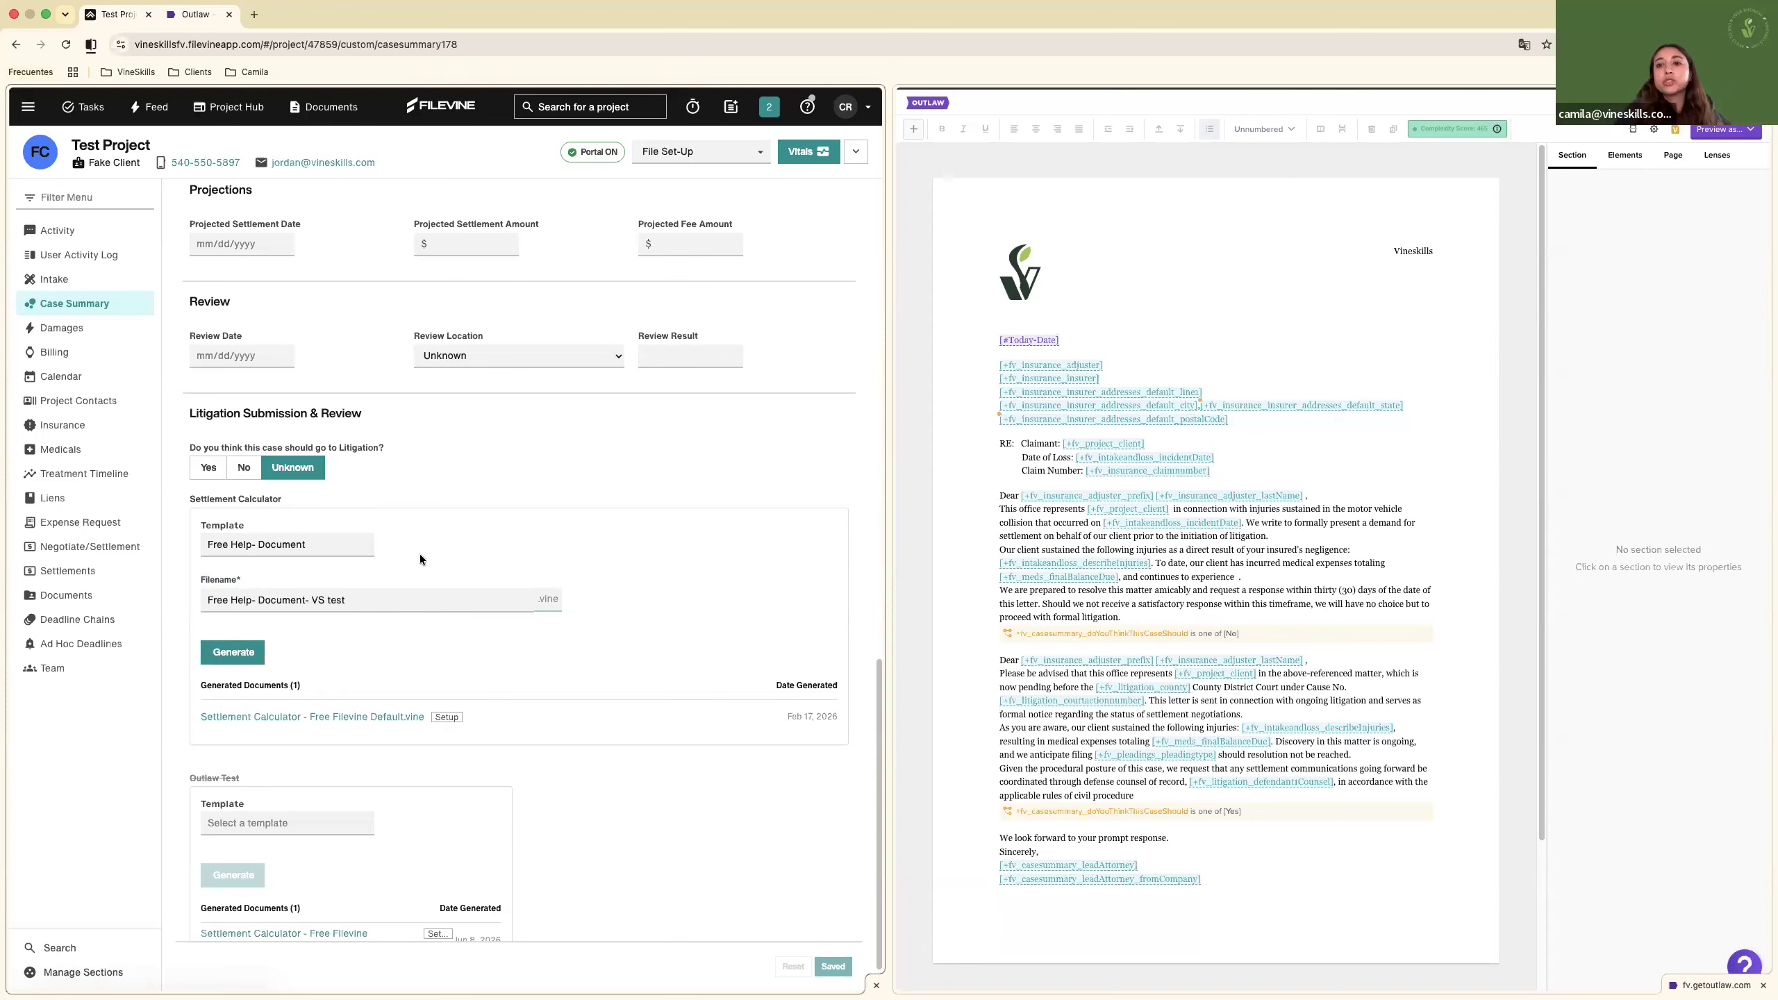
{"action": "left_click", "coordinate": [221, 659]}
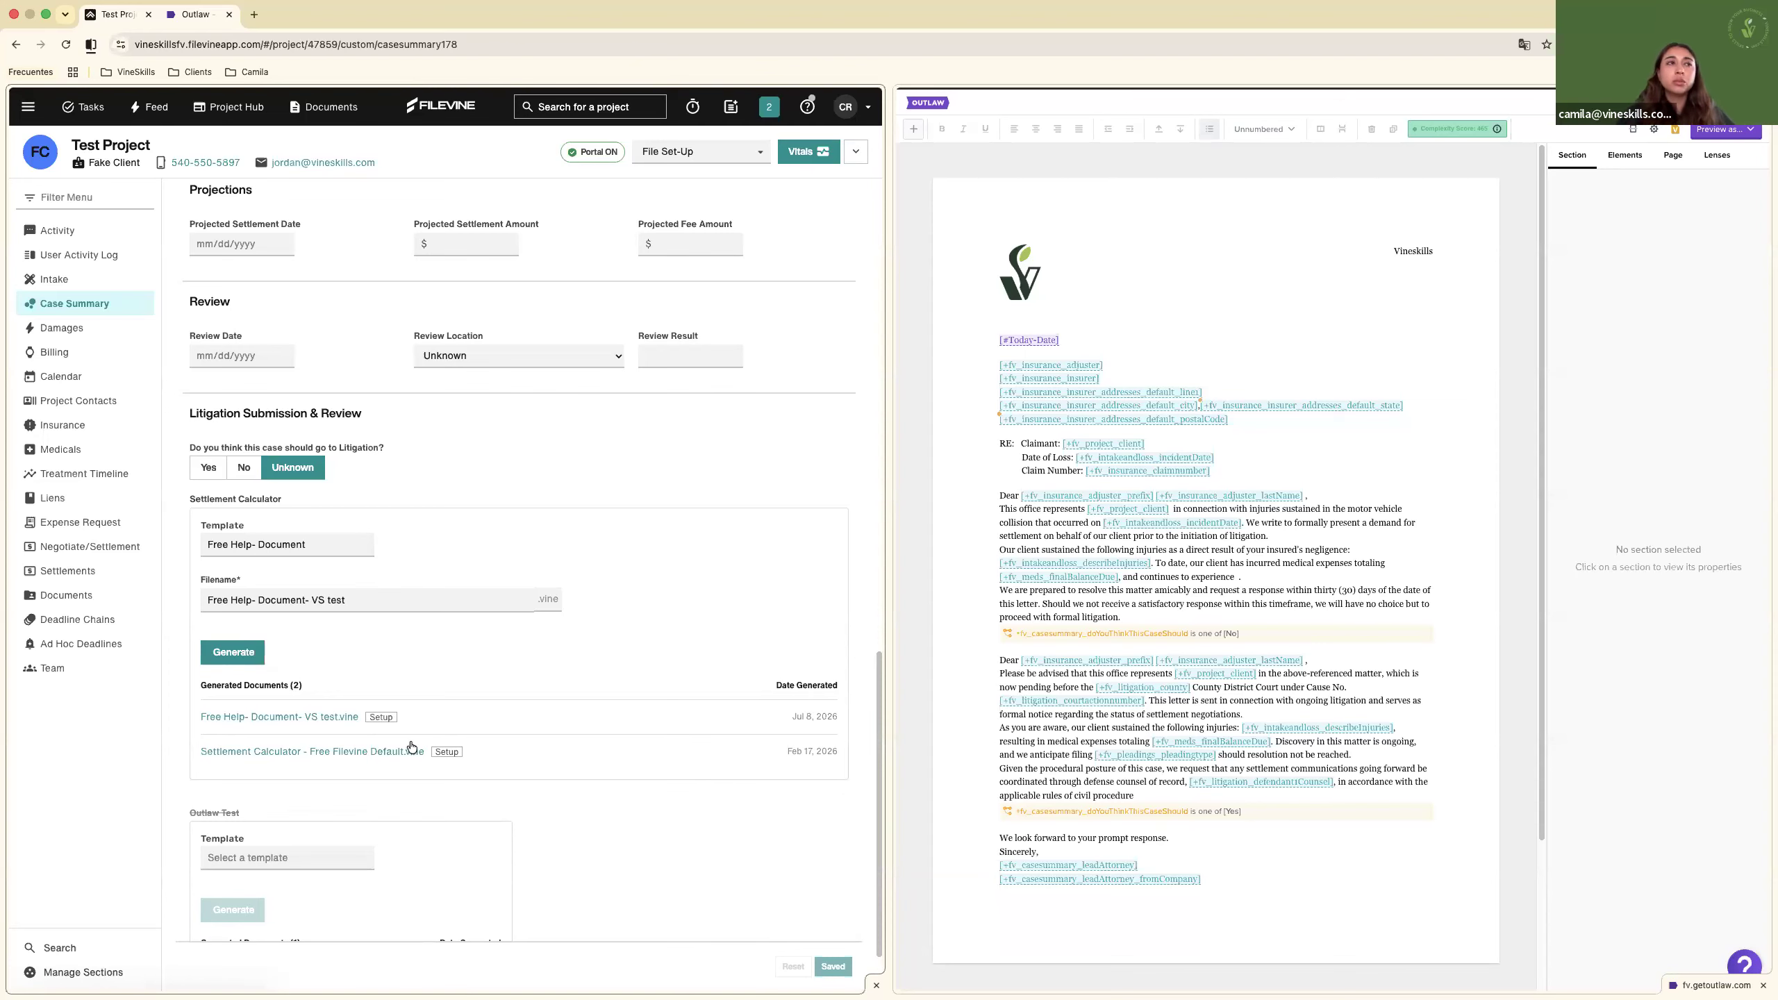
Open the generated Free Help- Document- VS test and inspect the condition on the template's second "Dear" section.
{"action": "left_click", "coordinate": [315, 718]}
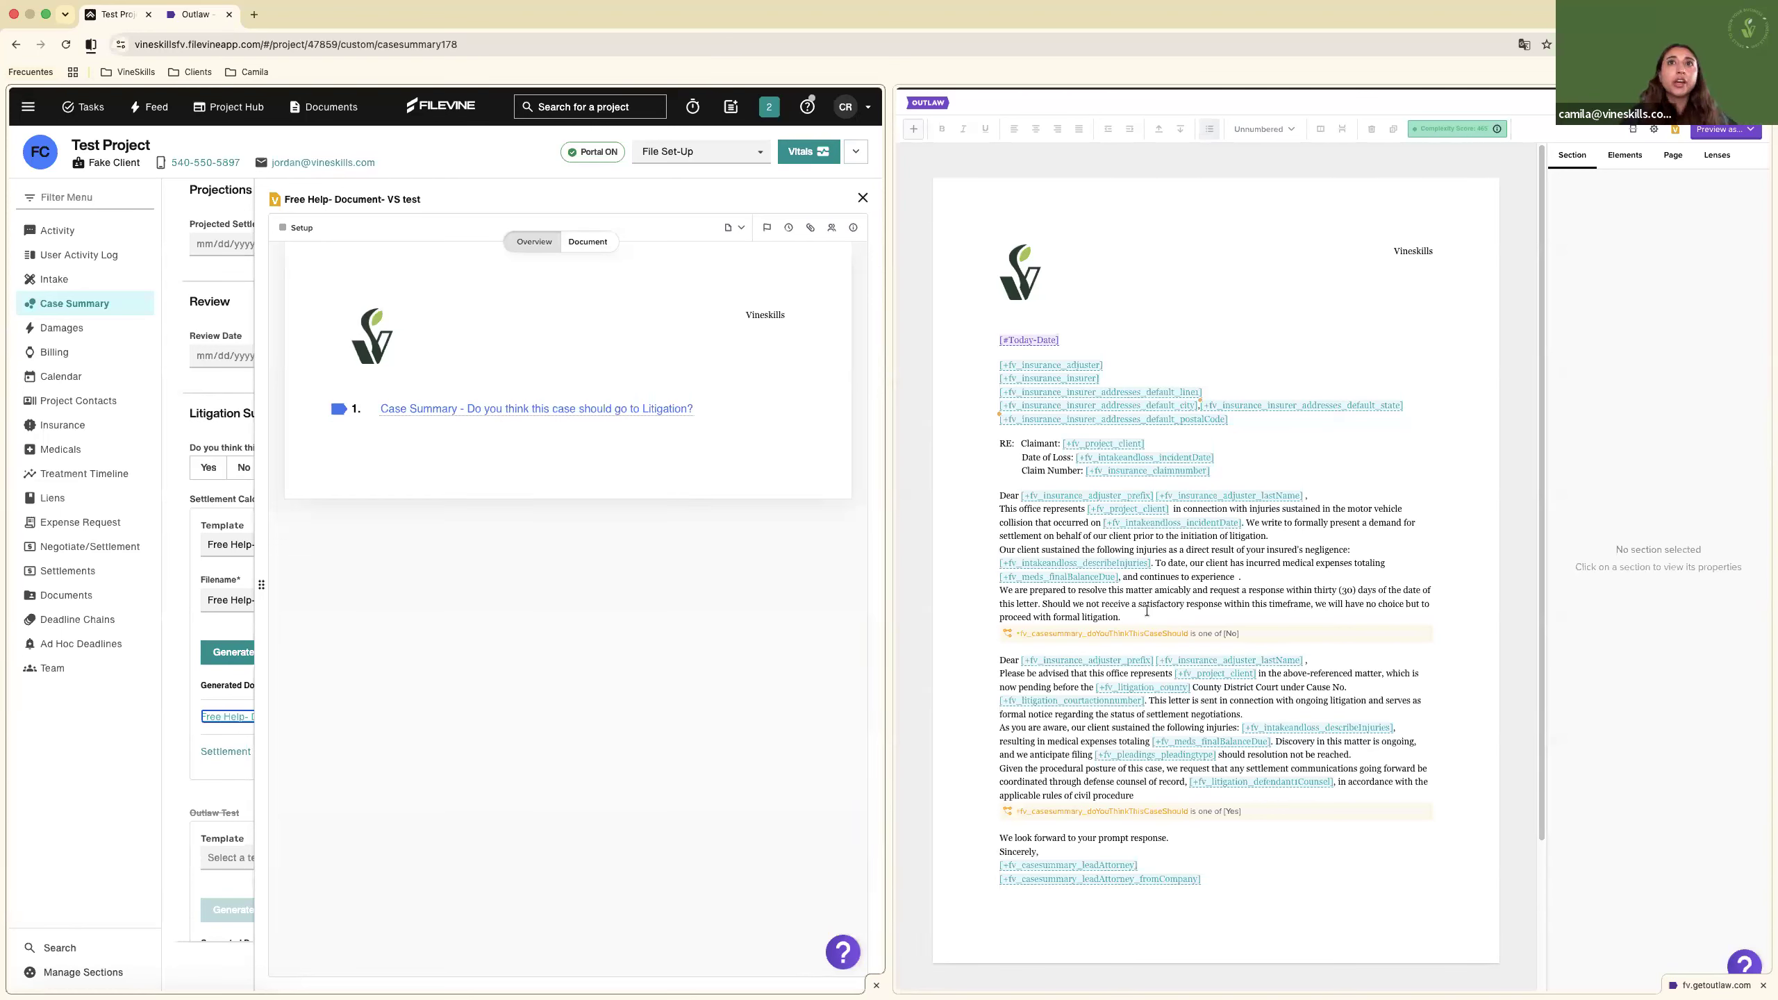
{"action": "left_click", "coordinate": [1052, 734]}
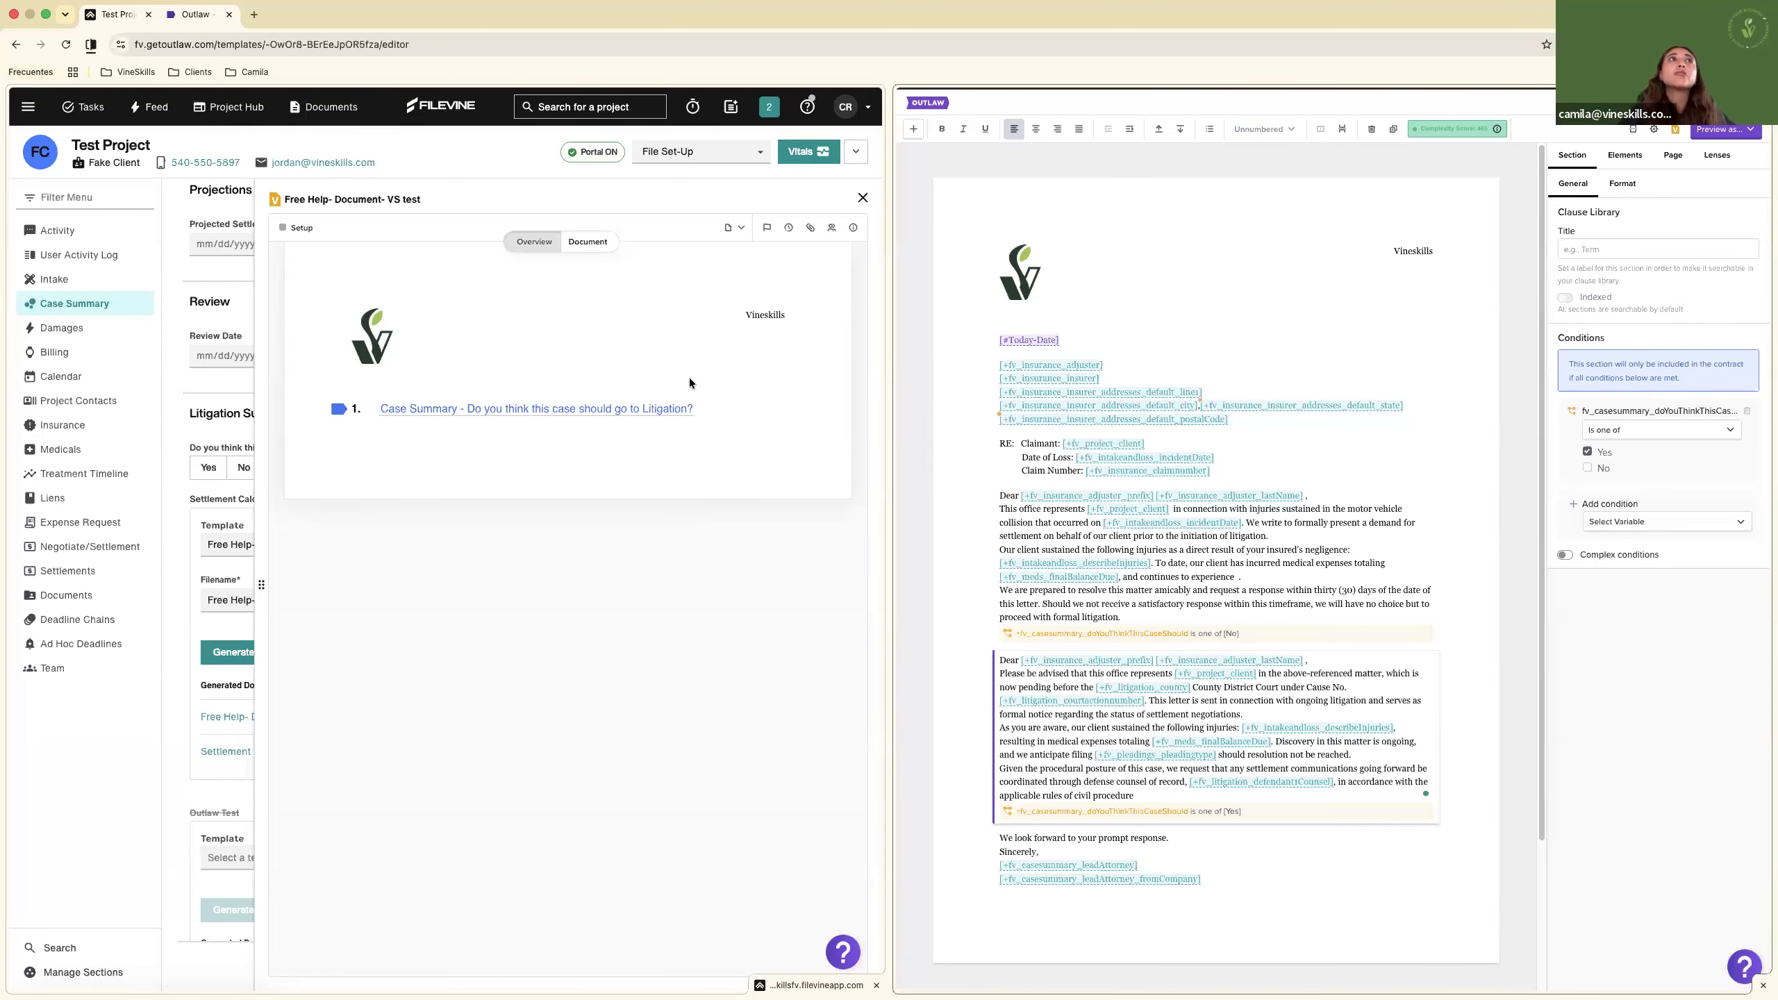
{"action": "left_click", "coordinate": [446, 385]}
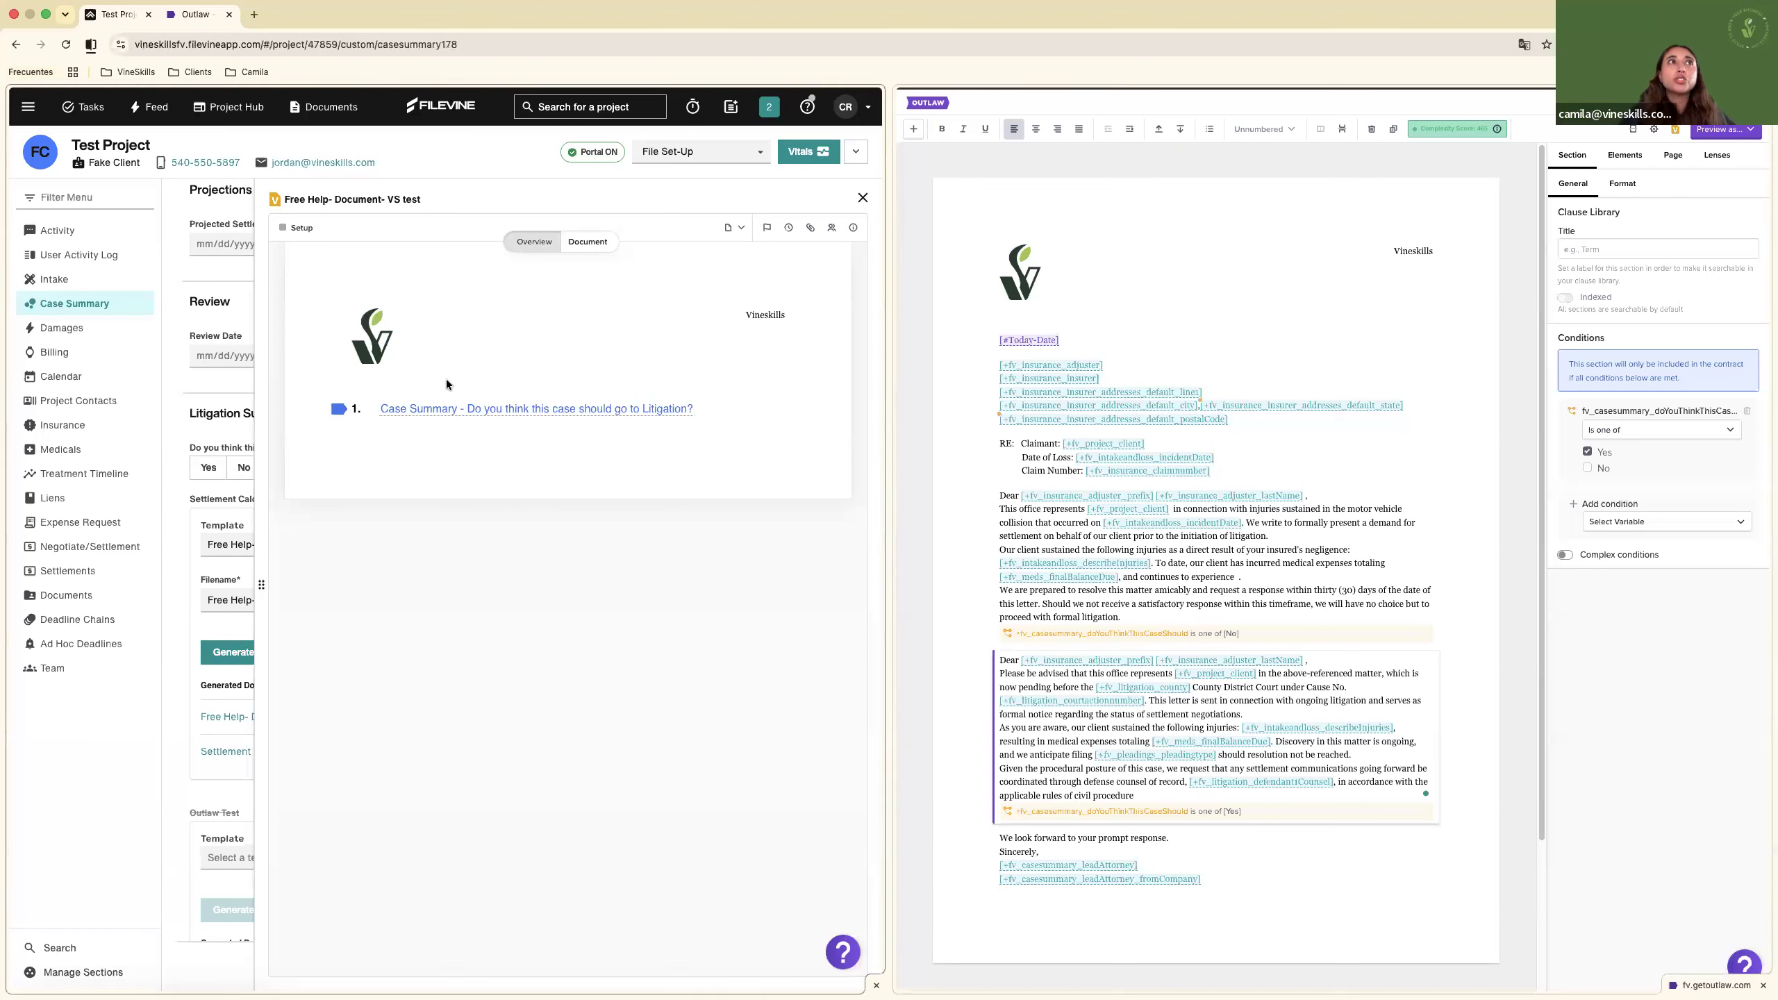
Set "Do you think this case should go to Litigation?" to Yes in the generated document's overview and show the full document.
{"action": "left_click", "coordinate": [389, 412]}
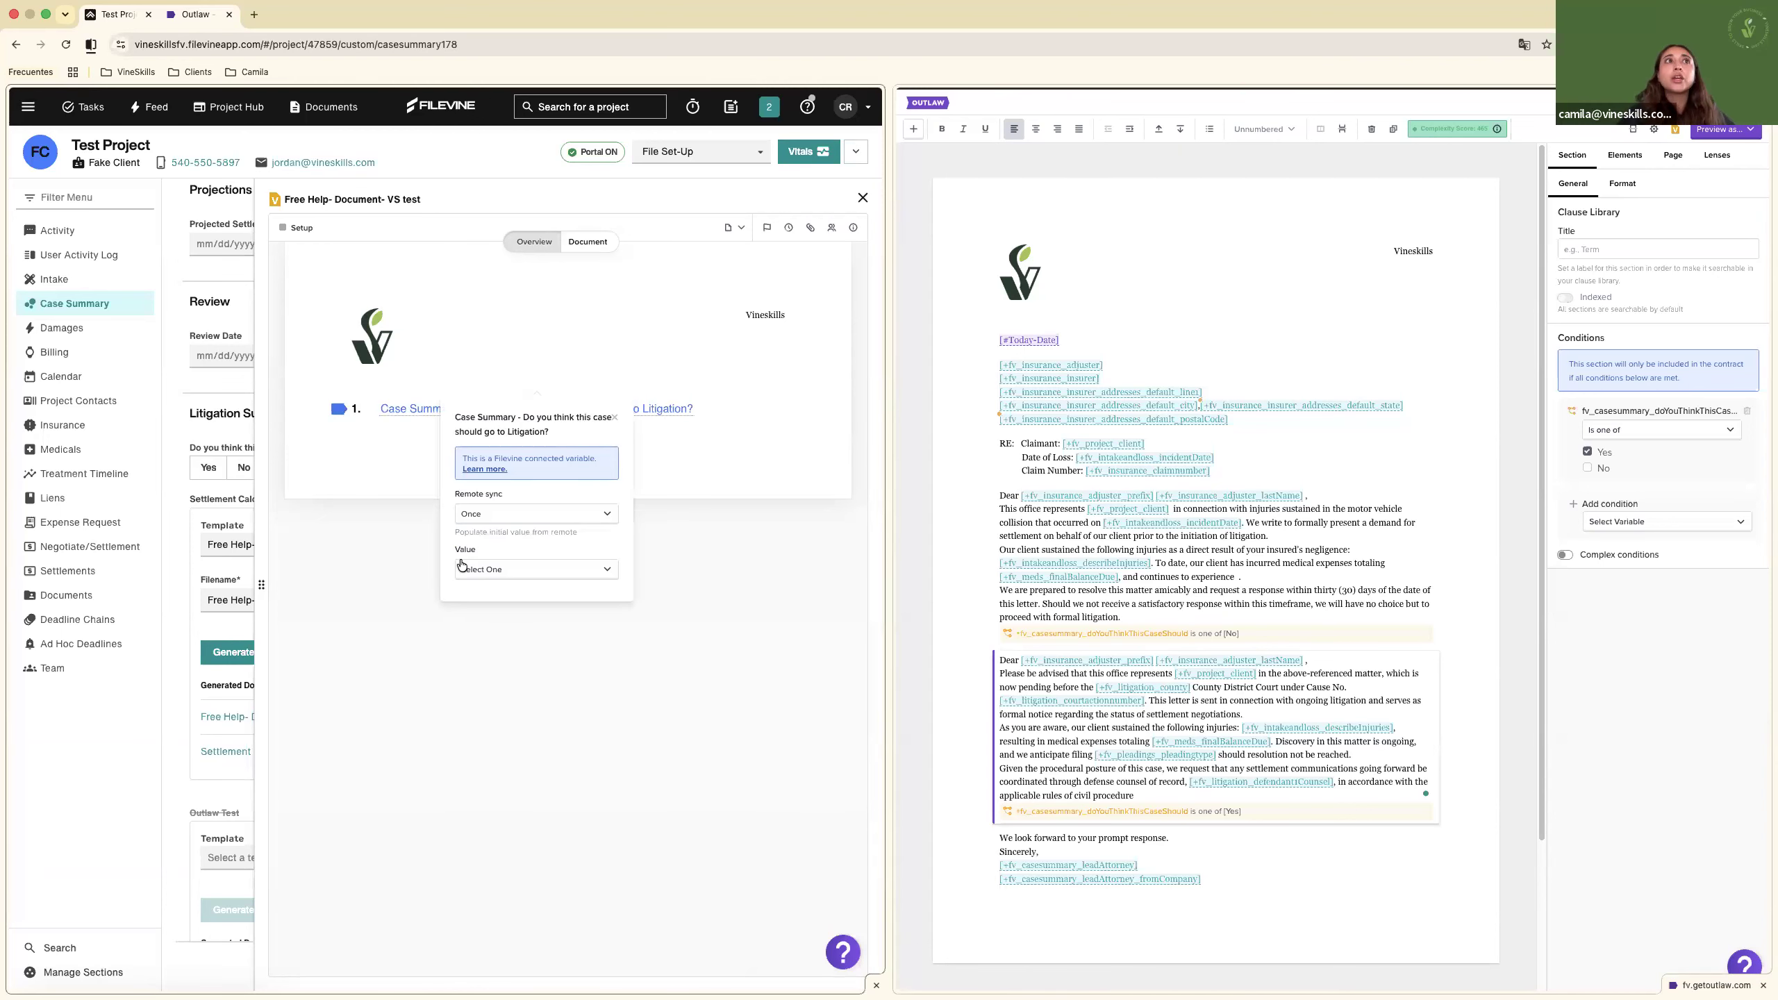
{"action": "left_click", "coordinate": [496, 569]}
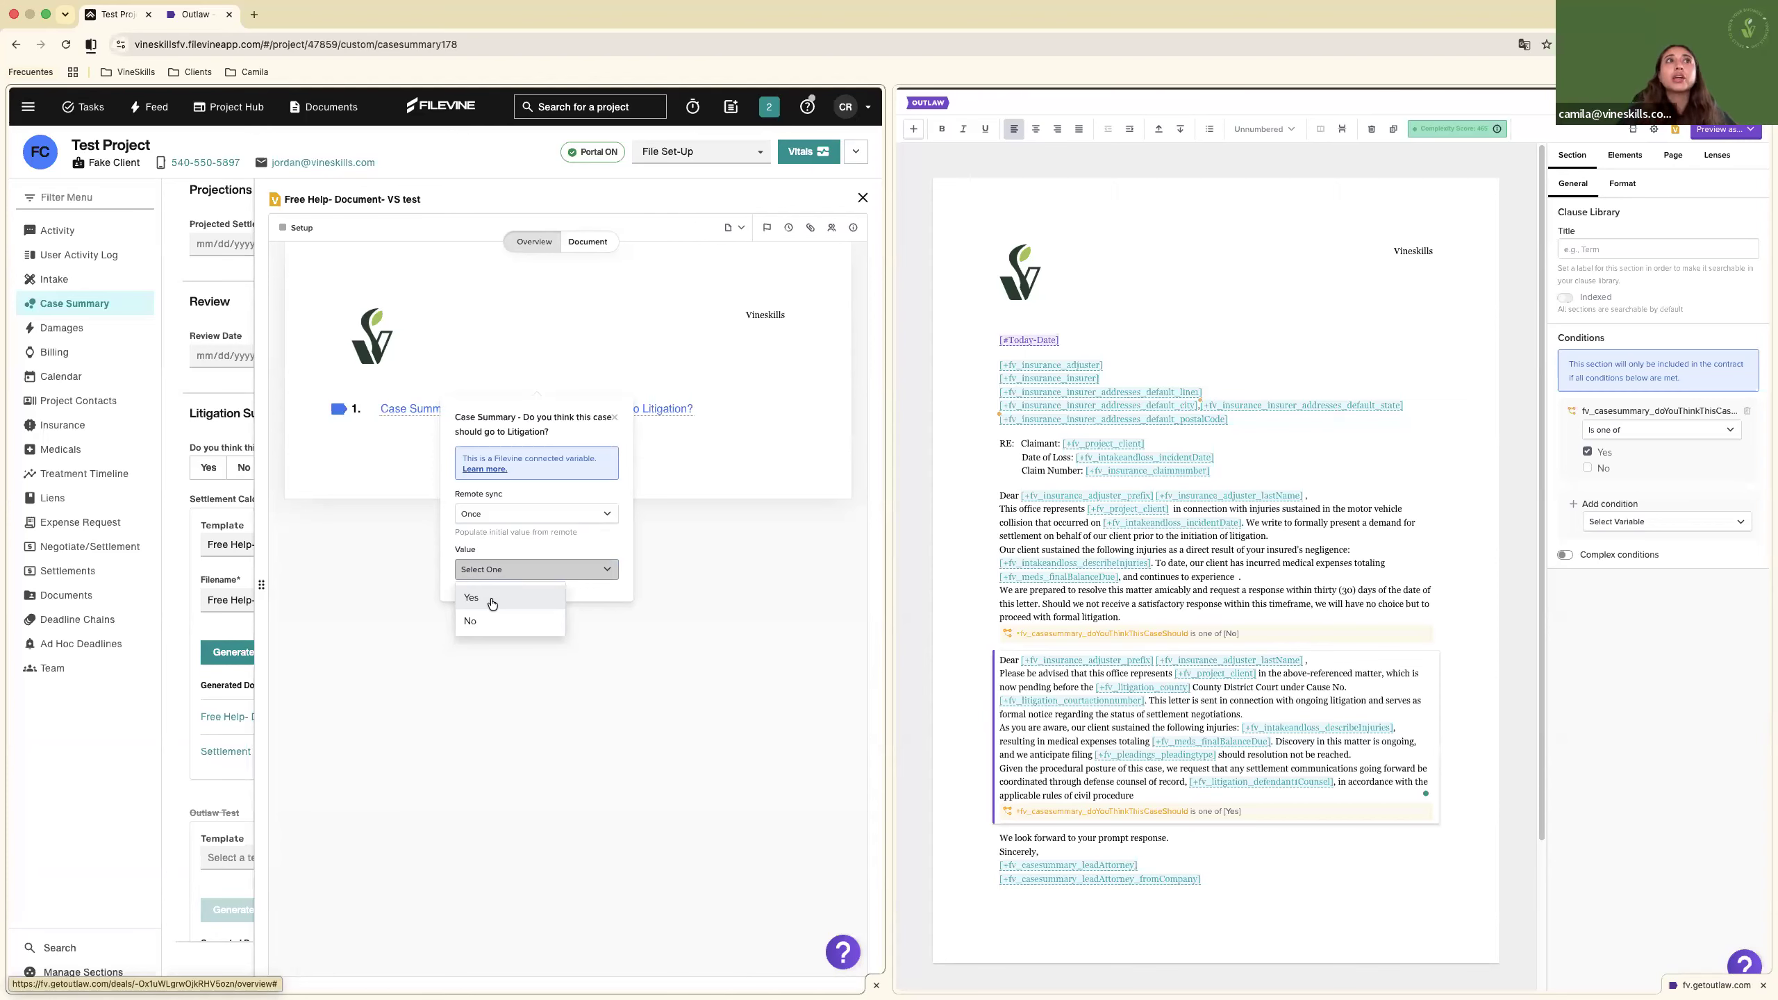
{"action": "left_click", "coordinate": [491, 599]}
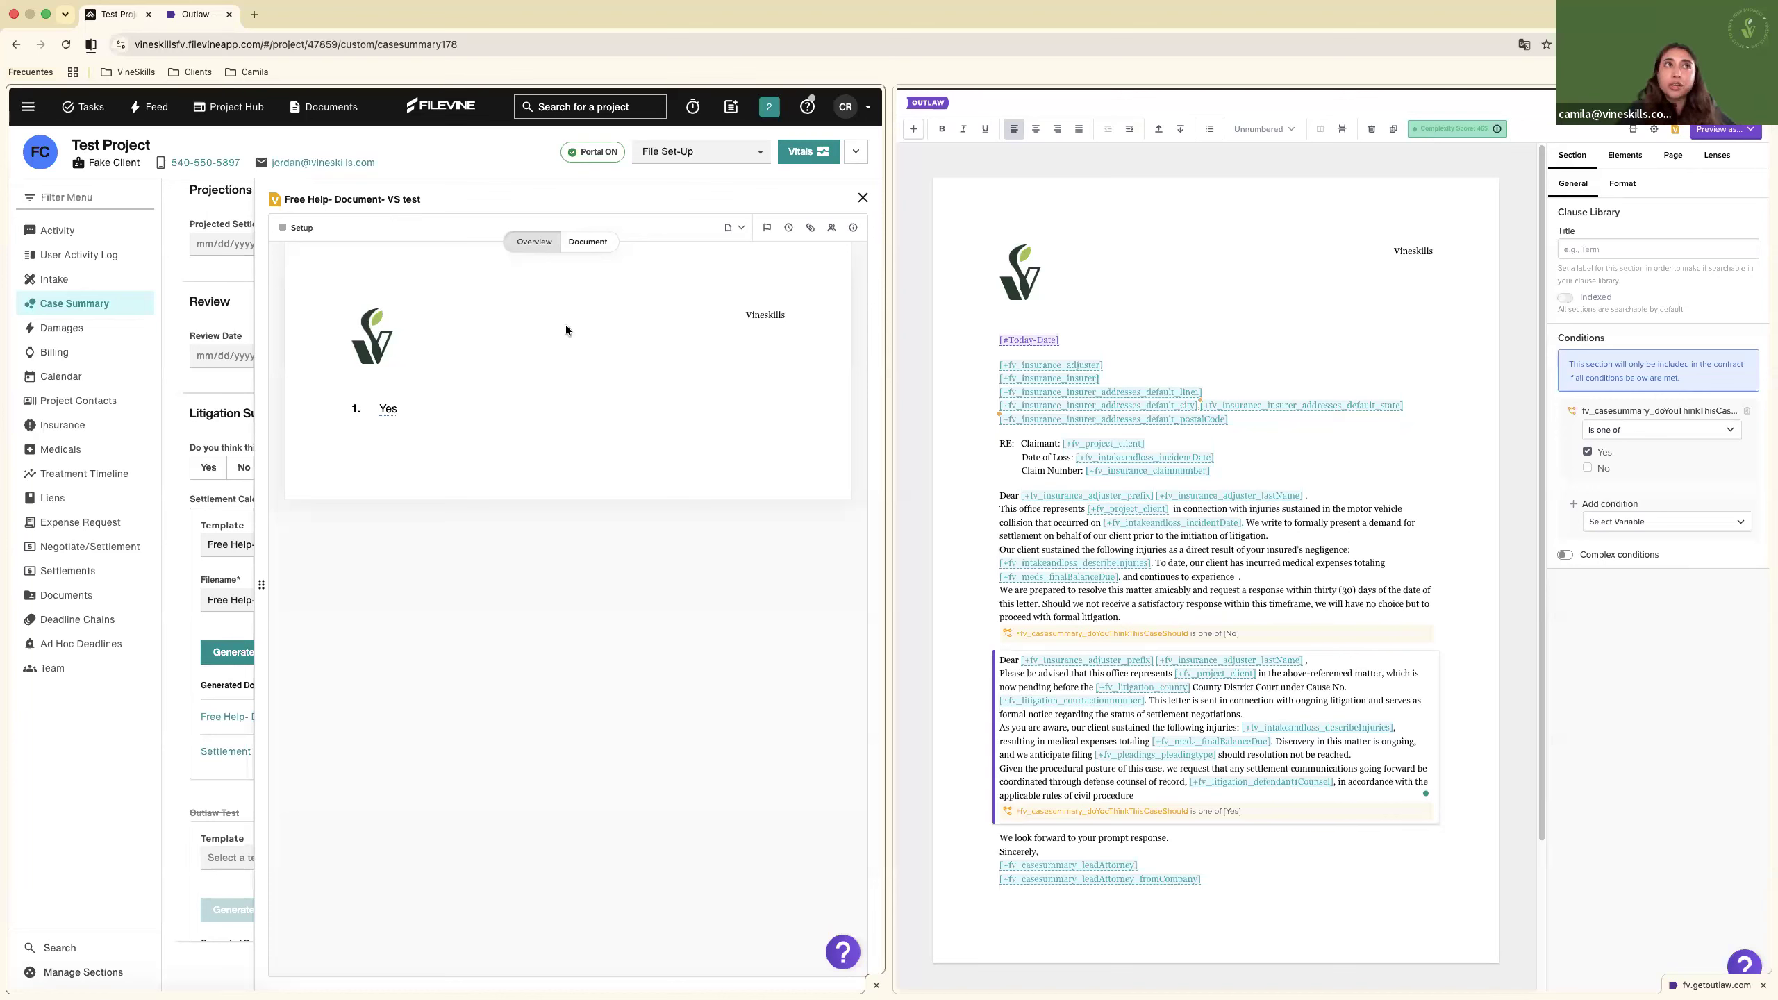
{"action": "left_click", "coordinate": [585, 242]}
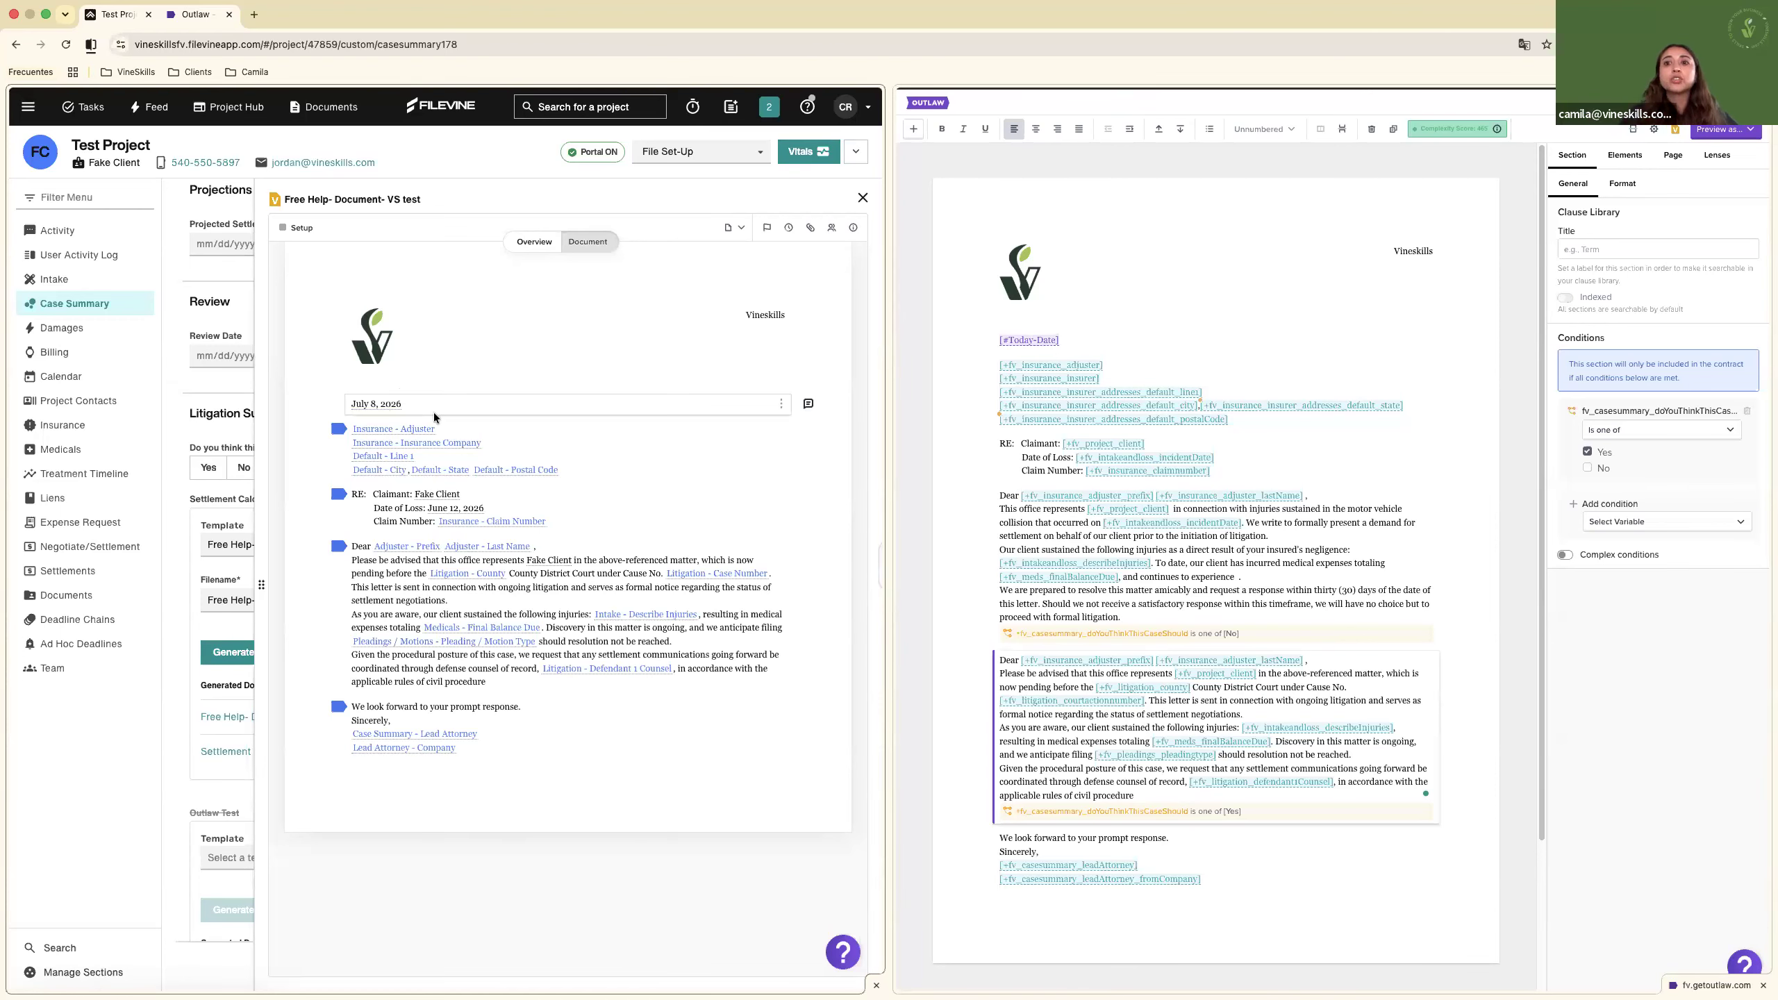
Set the letter's Today-Date variable to 07/01/2026 and update the document.
{"action": "left_click", "coordinate": [382, 408]}
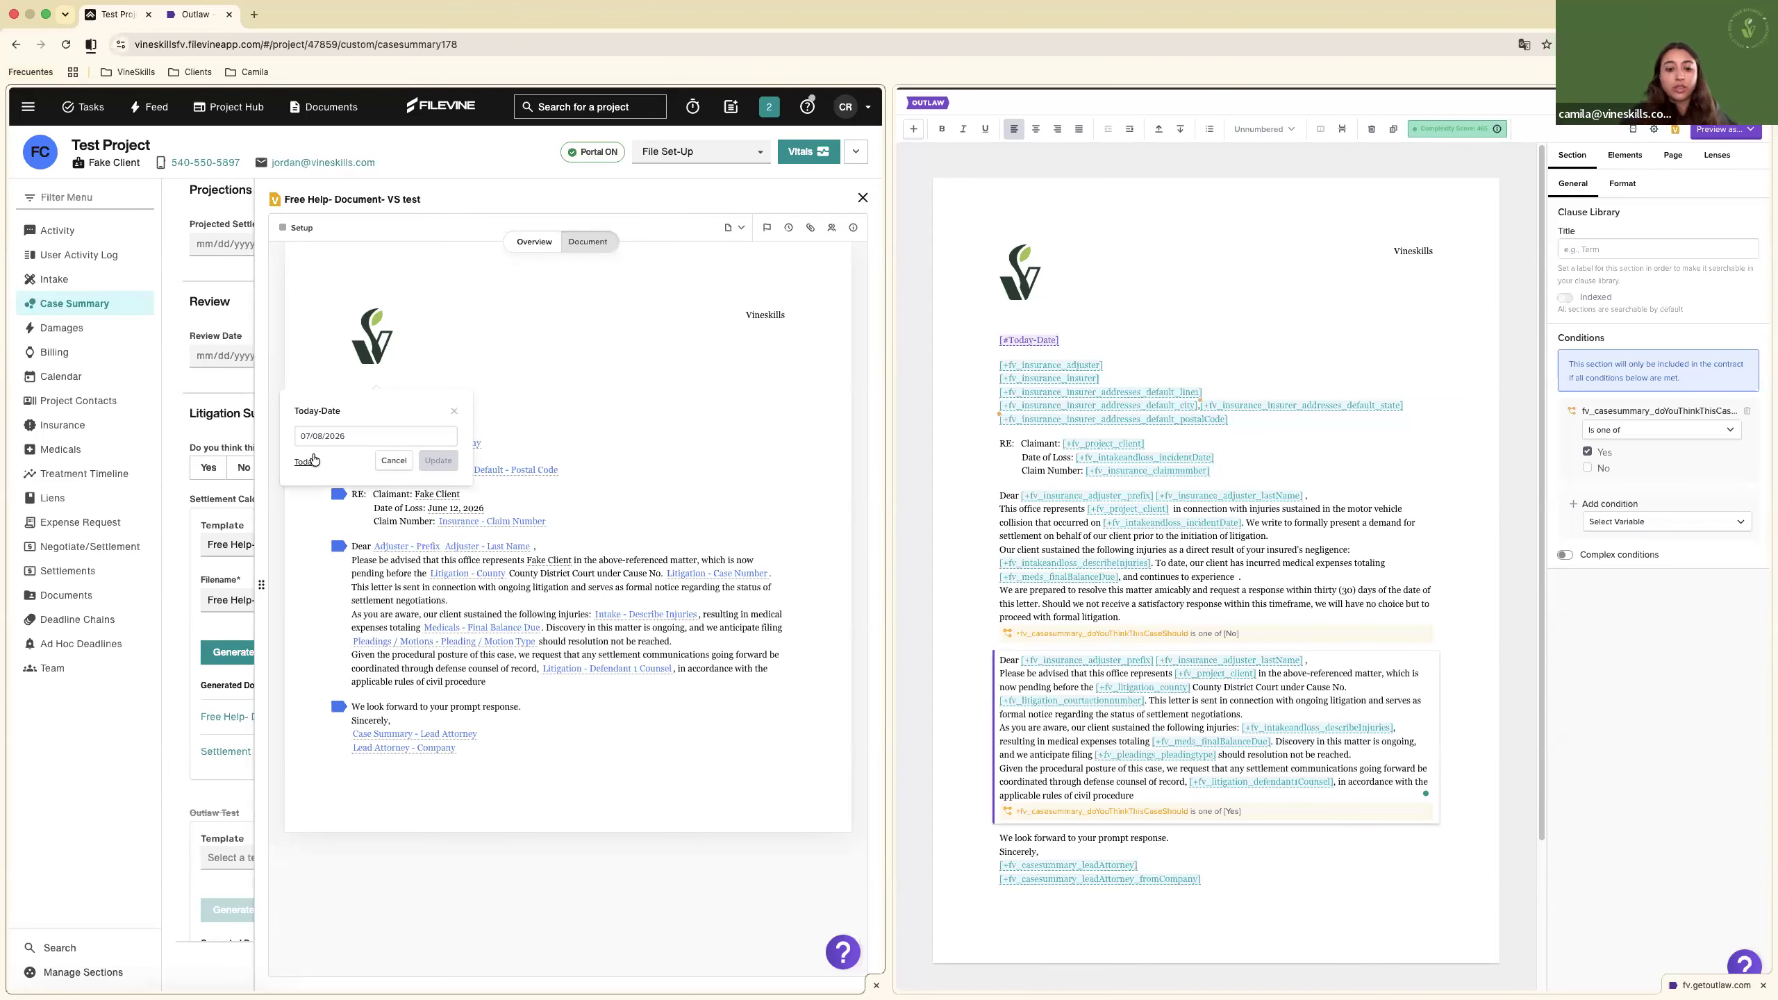
{"action": "left_click", "coordinate": [457, 410]}
{"action": "left_click", "coordinate": [377, 405]}
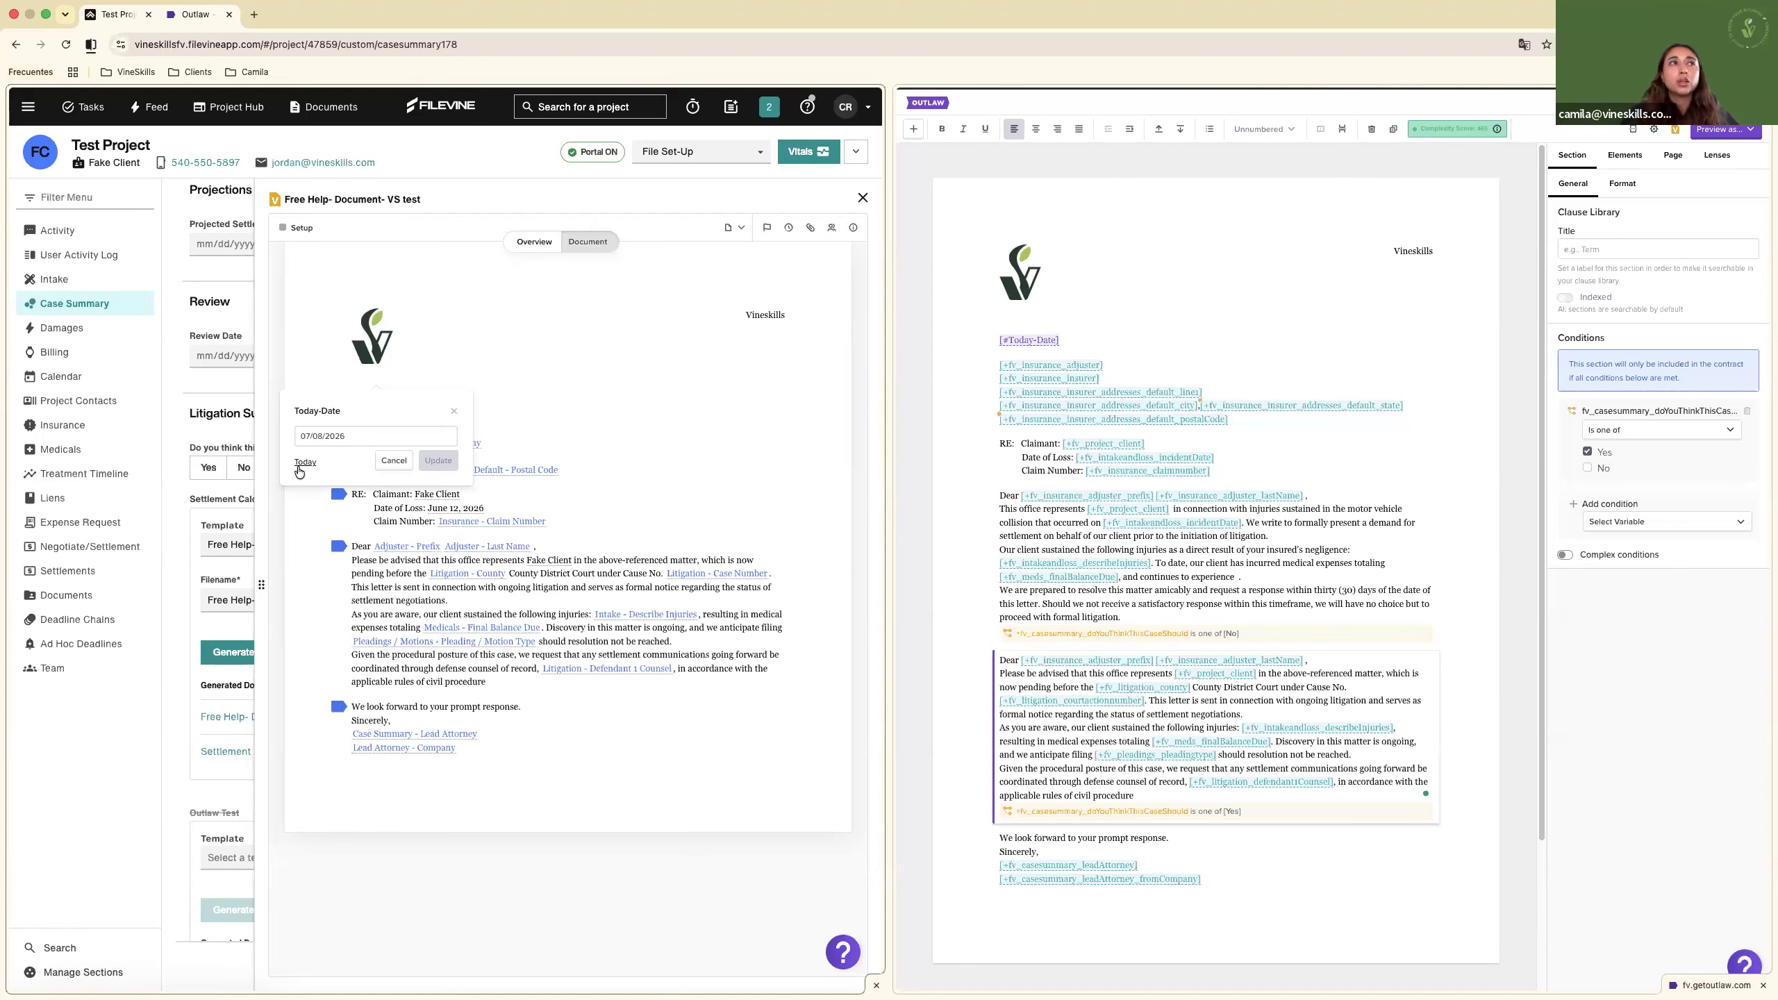
{"action": "left_click", "coordinate": [361, 438]}
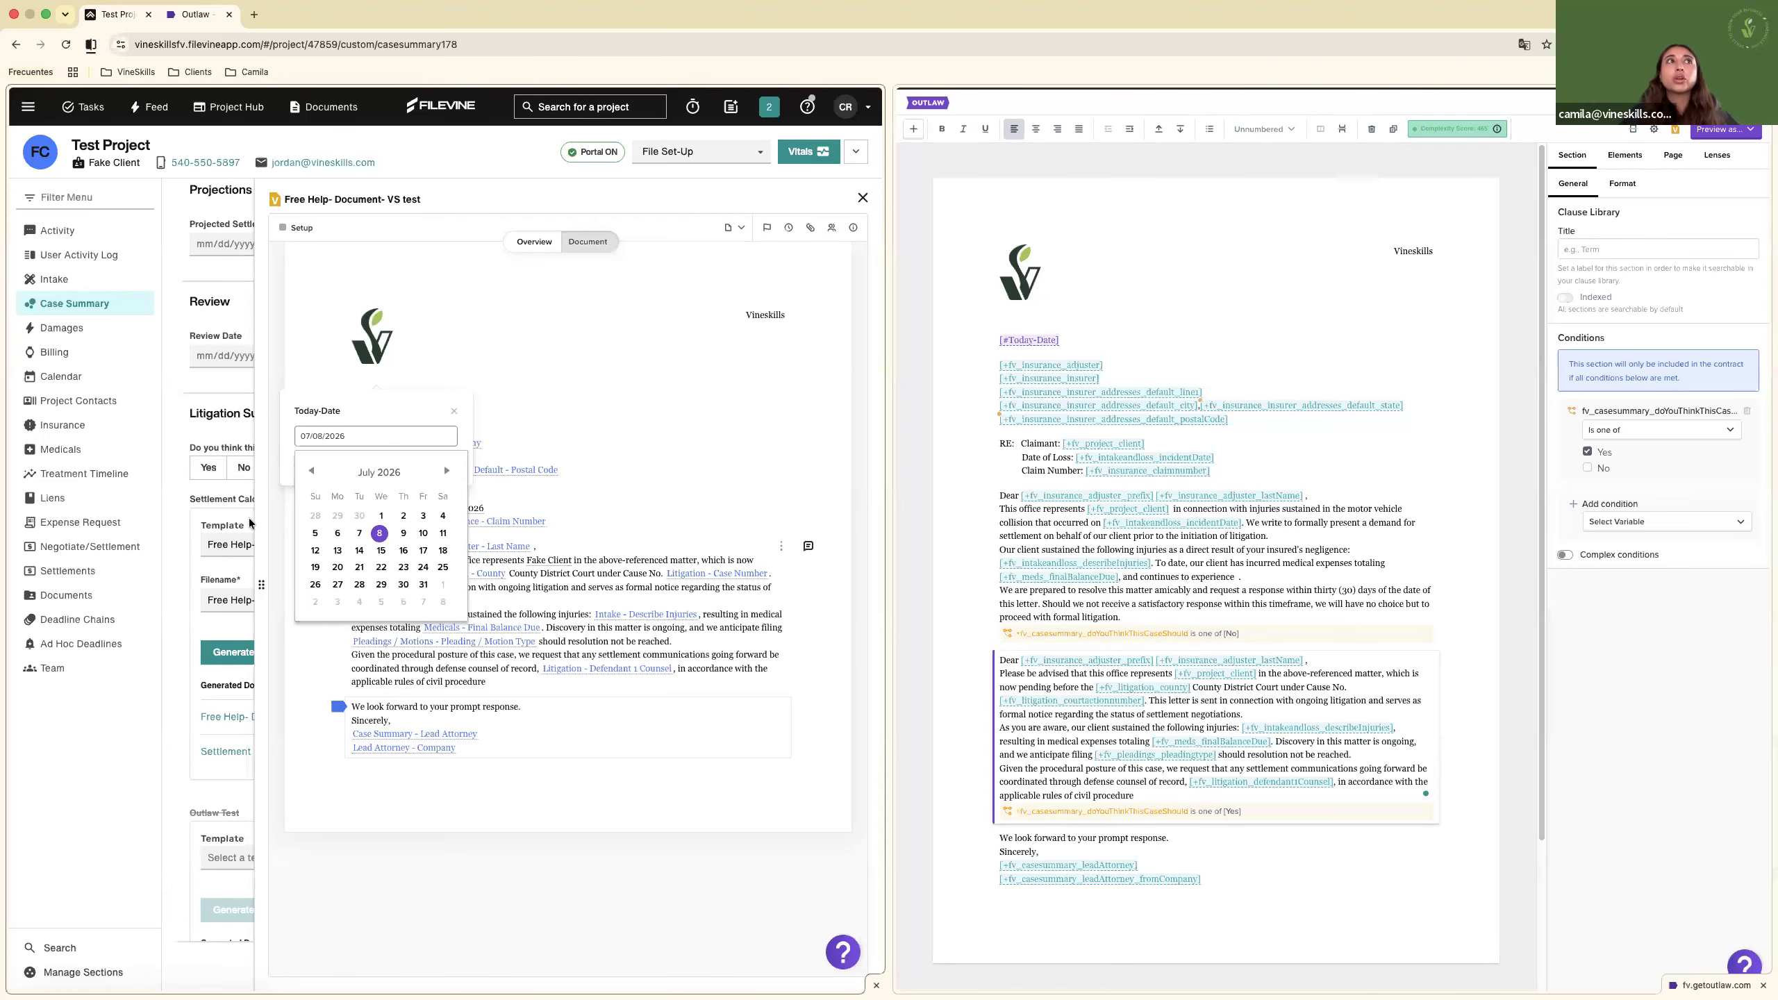
{"action": "left_click", "coordinate": [310, 473]}
{"action": "left_click", "coordinate": [445, 475]}
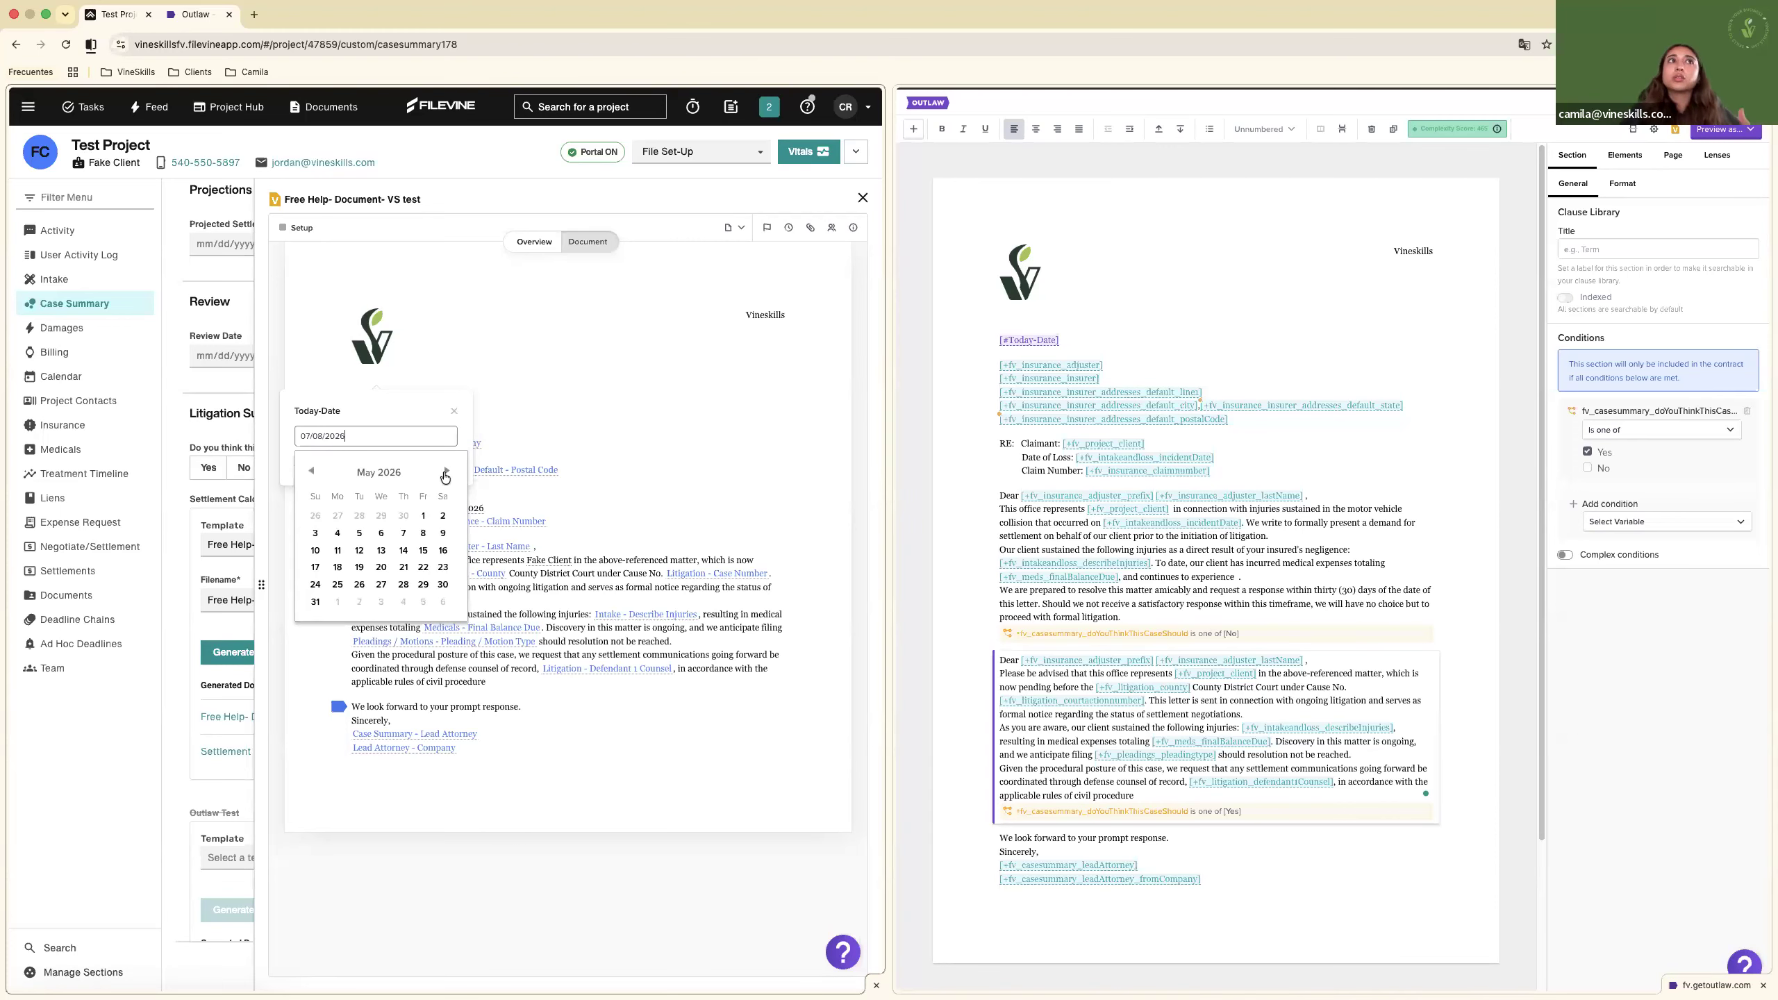
{"action": "left_click", "coordinate": [380, 516]}
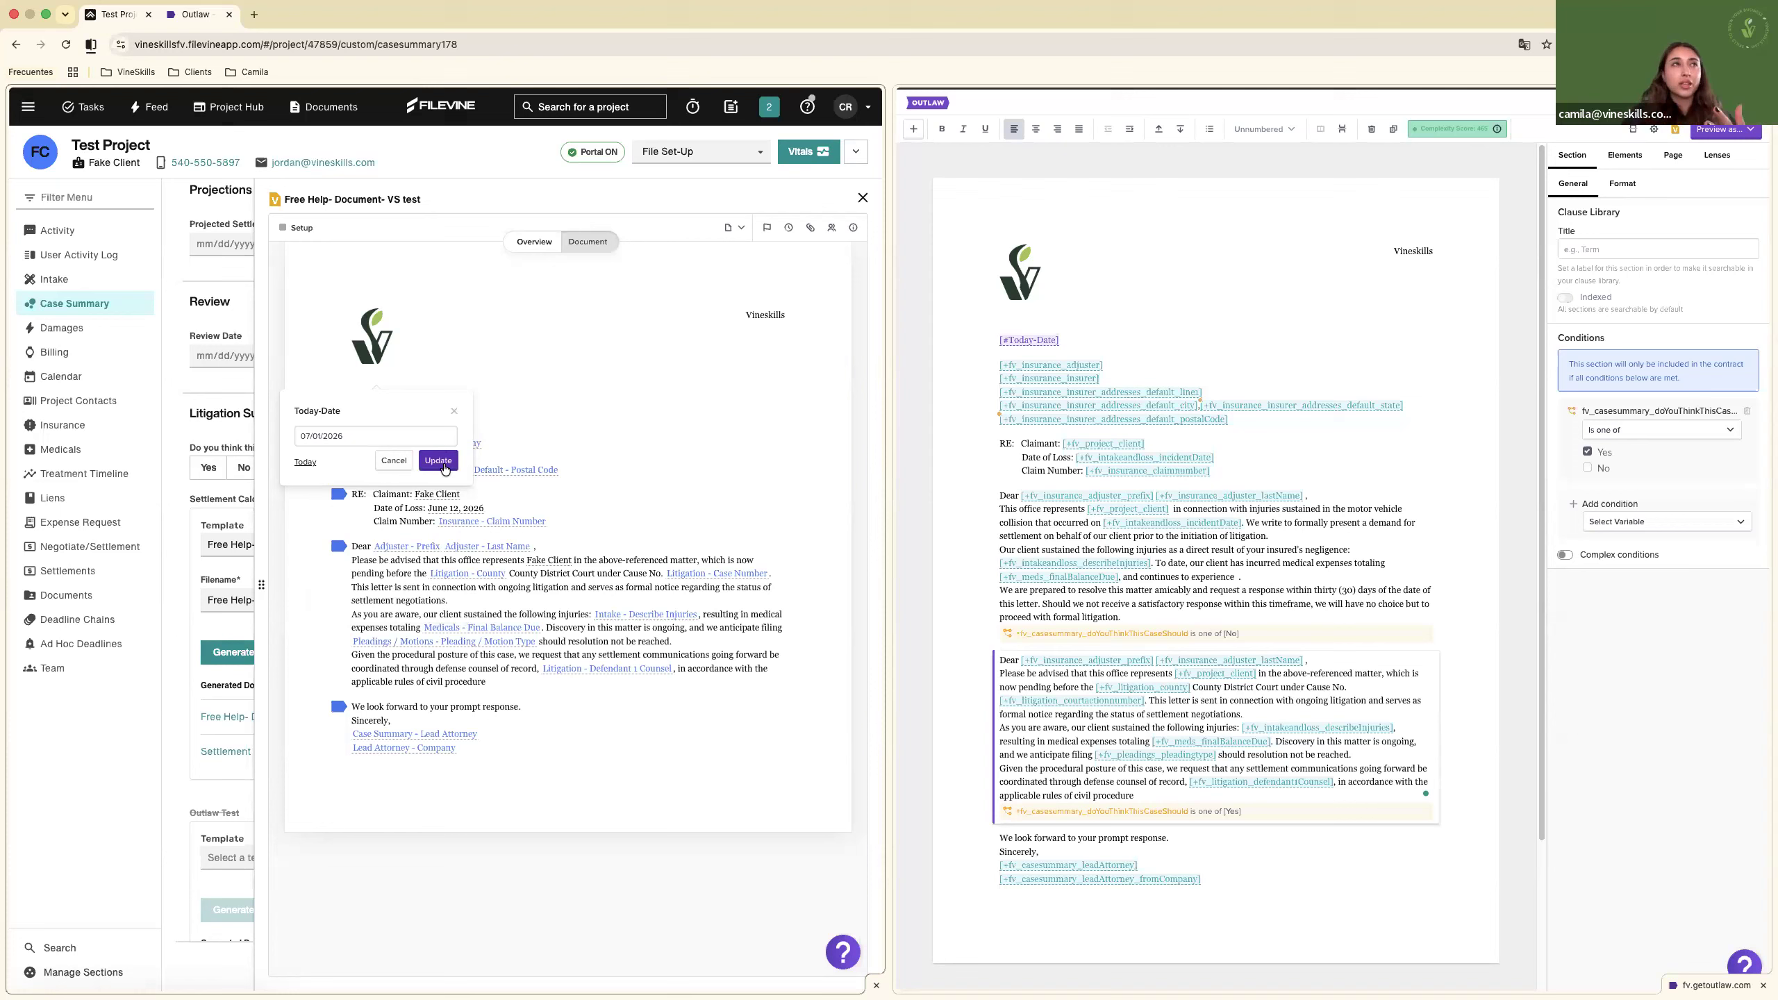
{"action": "left_click", "coordinate": [438, 464]}
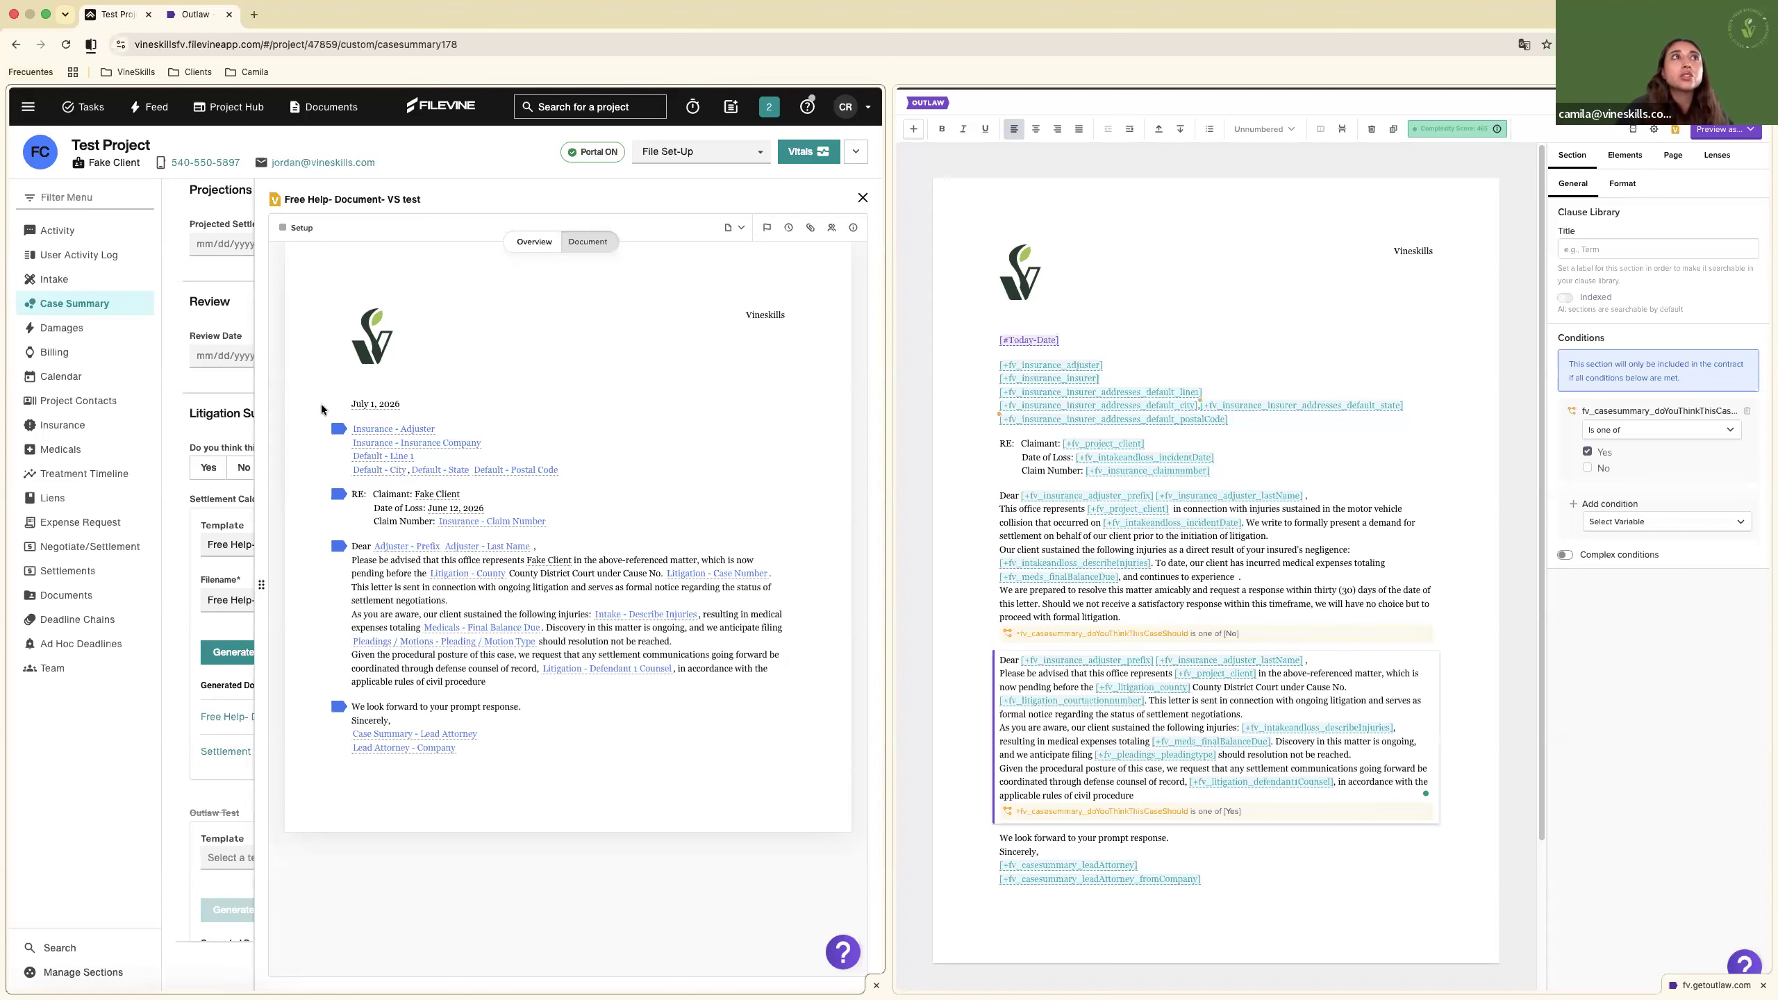
Fill the letter's insurance variables from the TEST State Farm Insurance Company collection item, checking its claim number and address columns.
{"action": "left_click", "coordinate": [364, 434]}
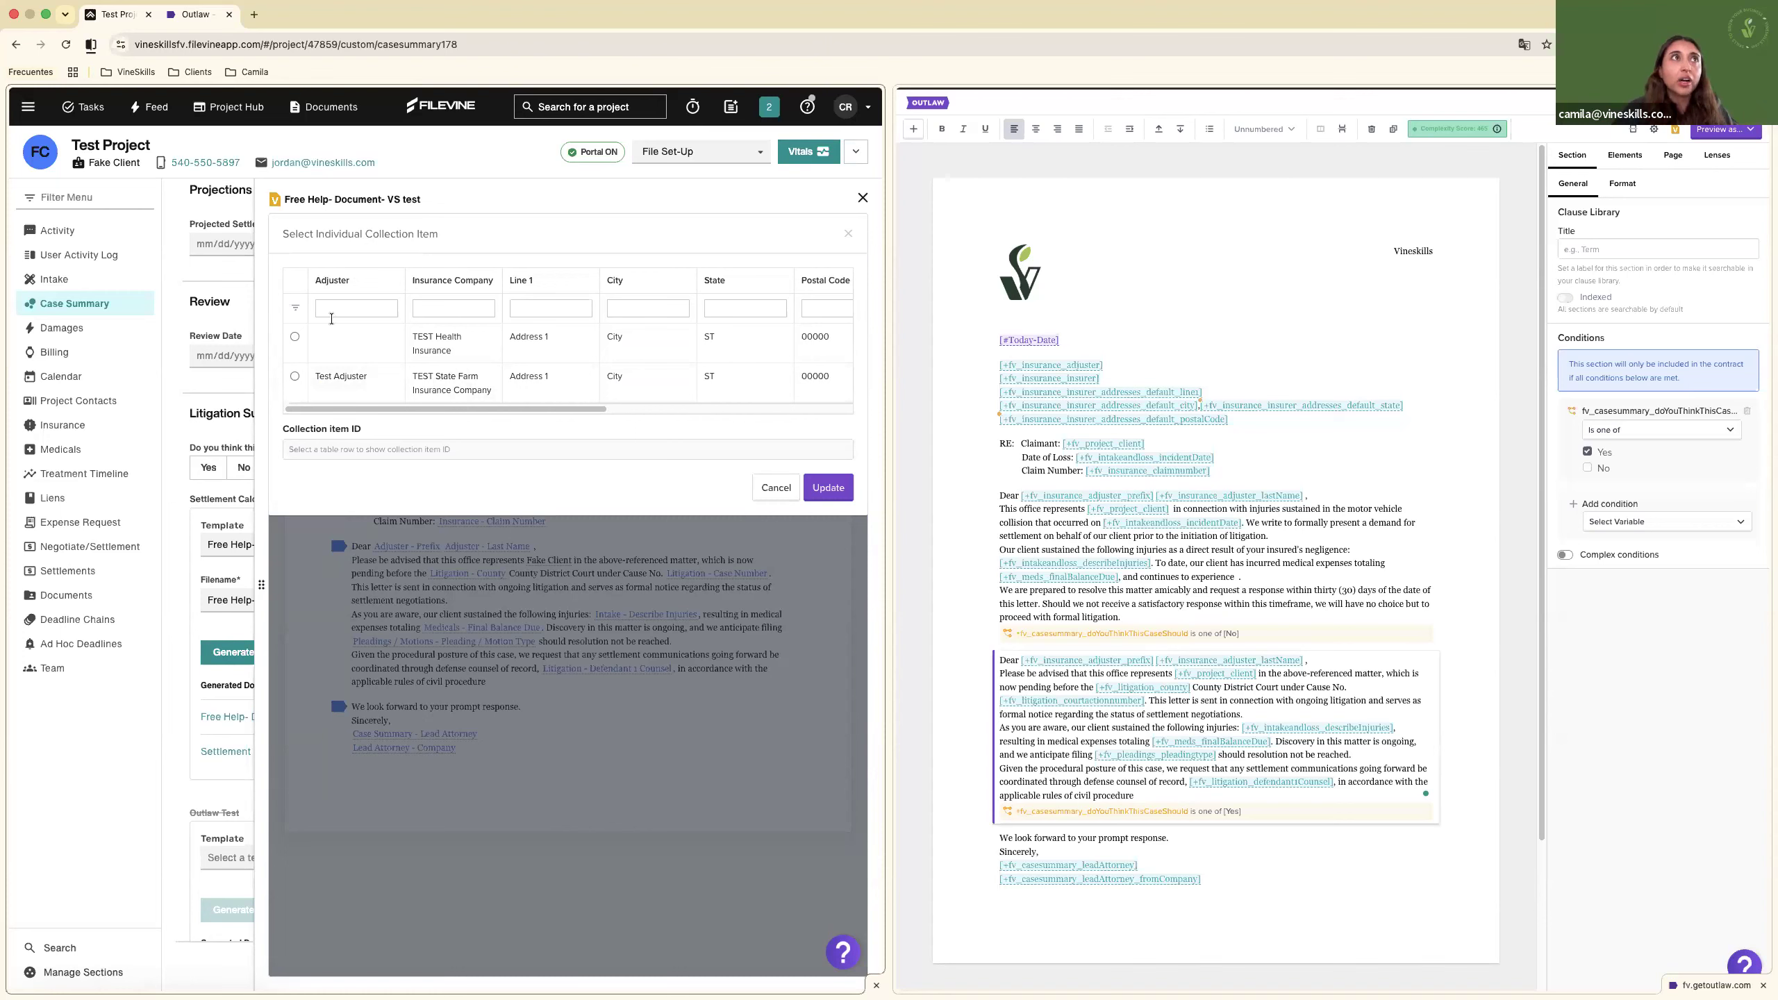
{"action": "left_click", "coordinate": [295, 376]}
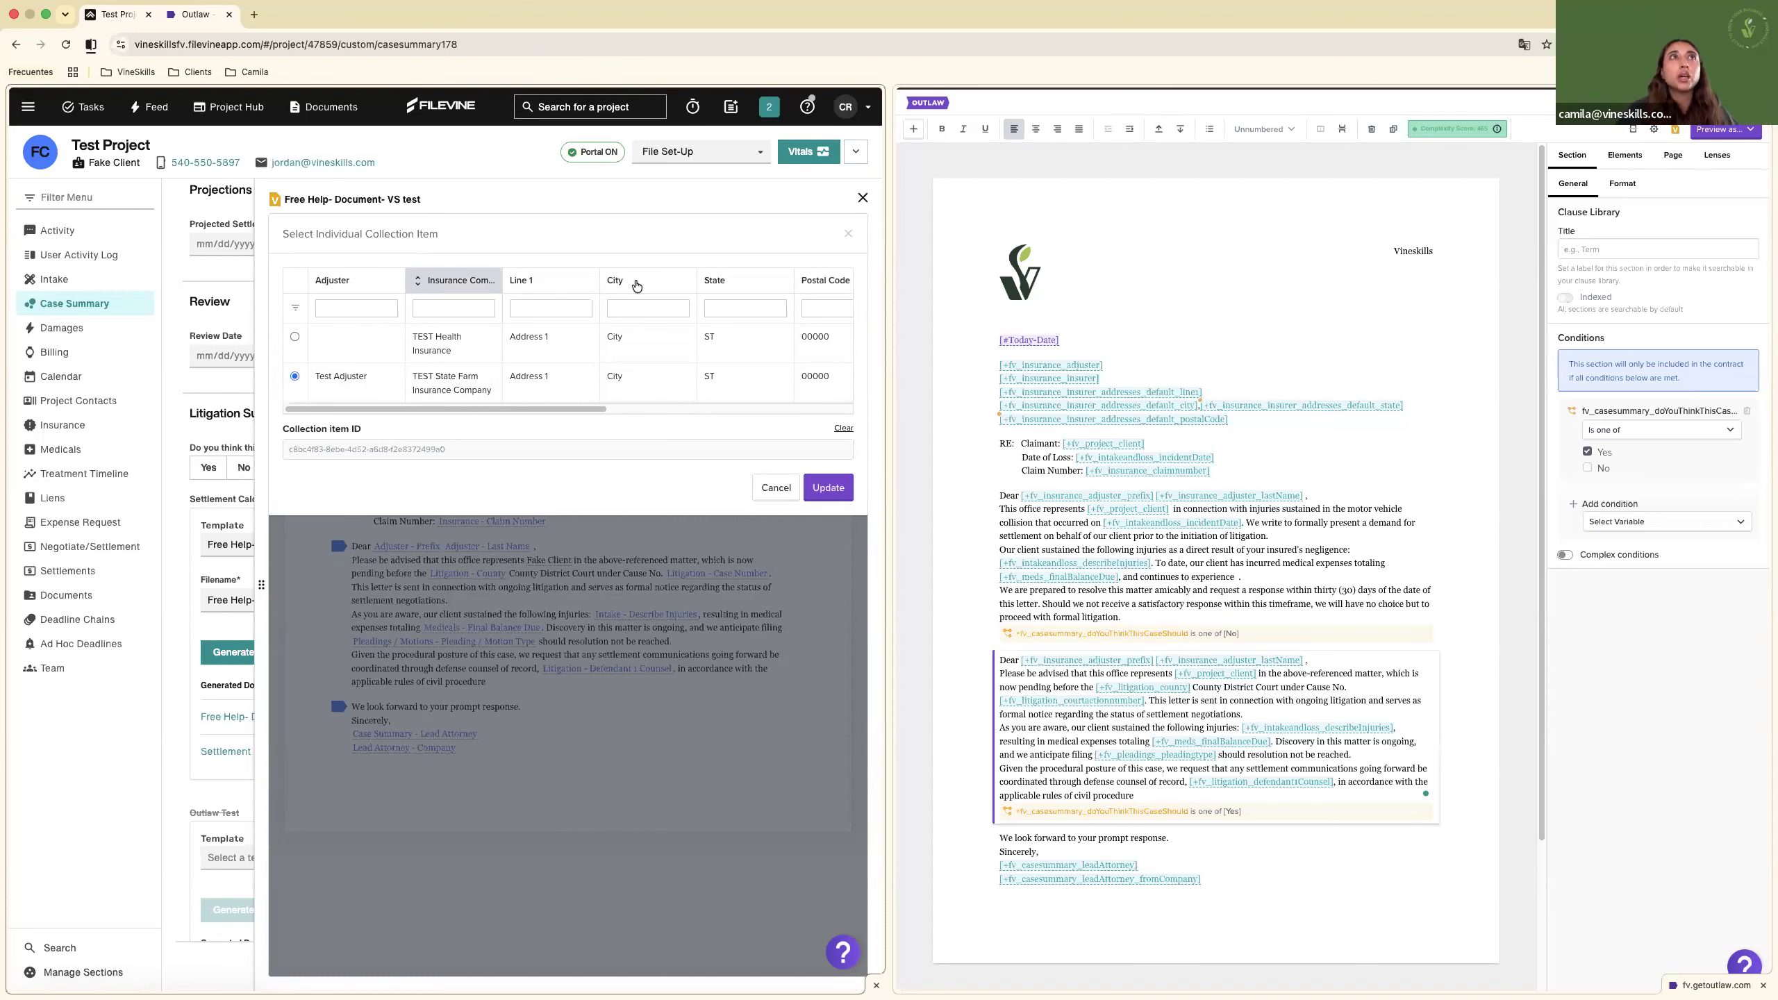
{"action": "left_click", "coordinate": [803, 408]}
{"action": "scroll", "coordinate": [804, 408], "scroll_direction": "right", "scroll_amount": 2}
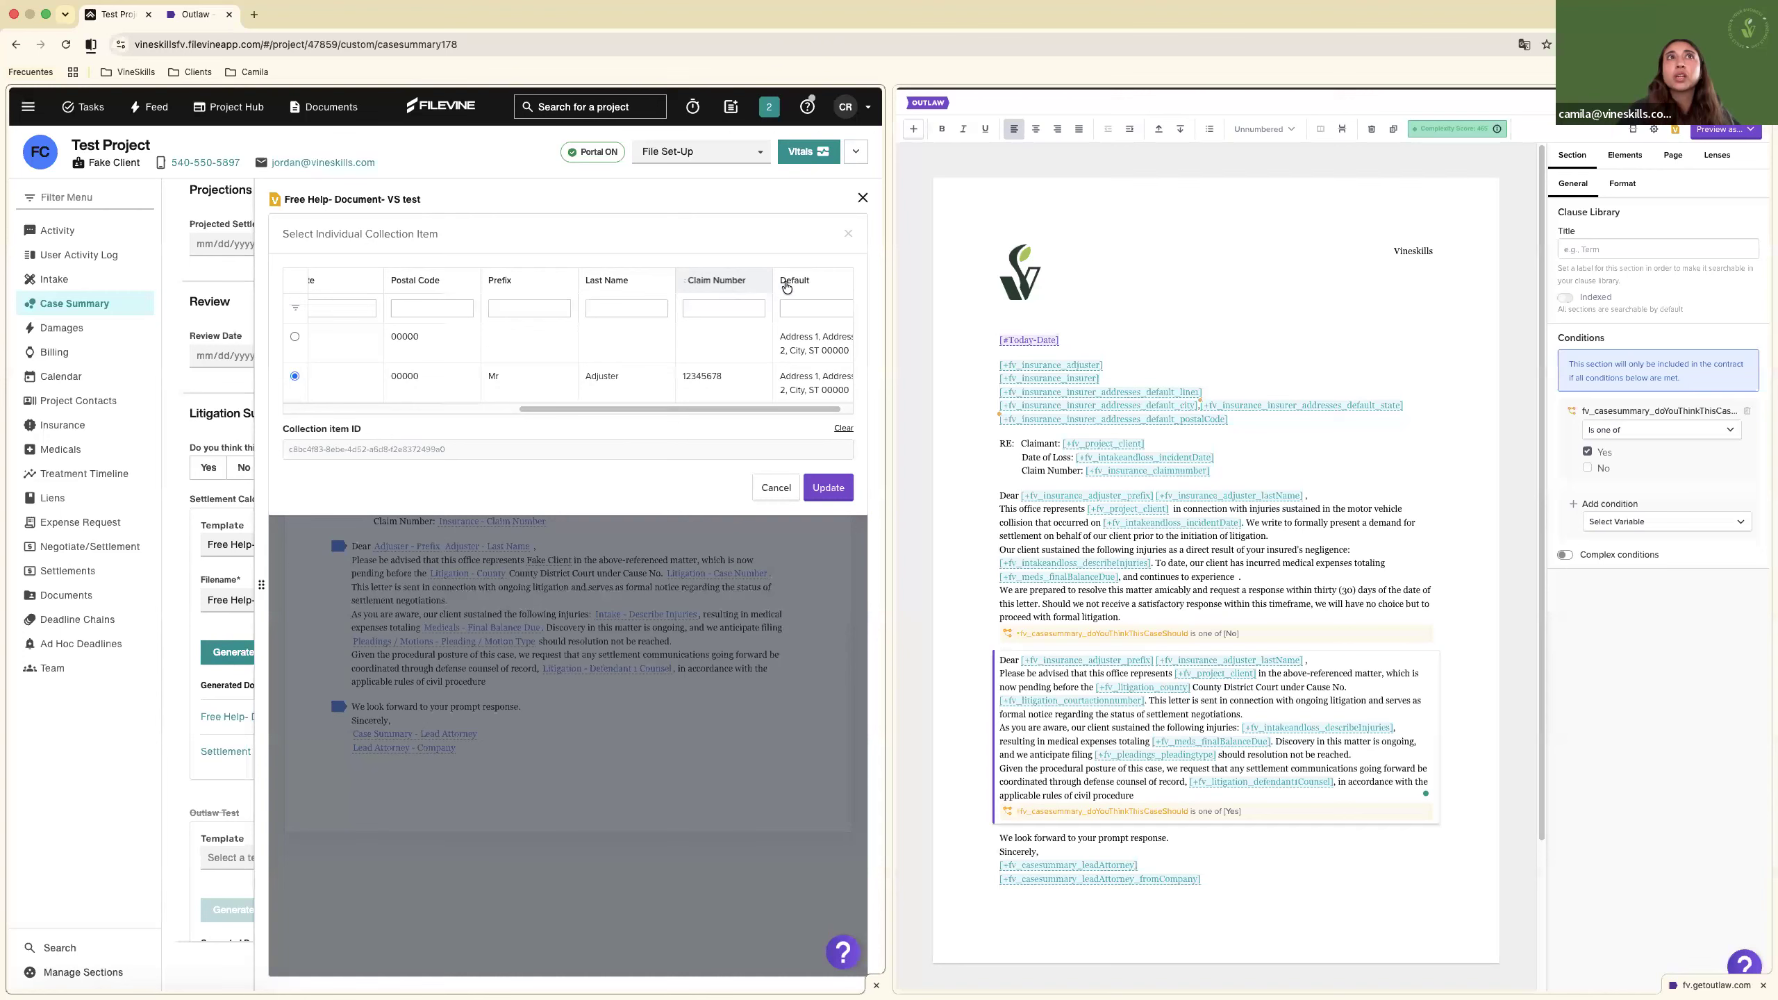
{"action": "scroll", "coordinate": [823, 401], "scroll_direction": "right", "scroll_amount": 1}
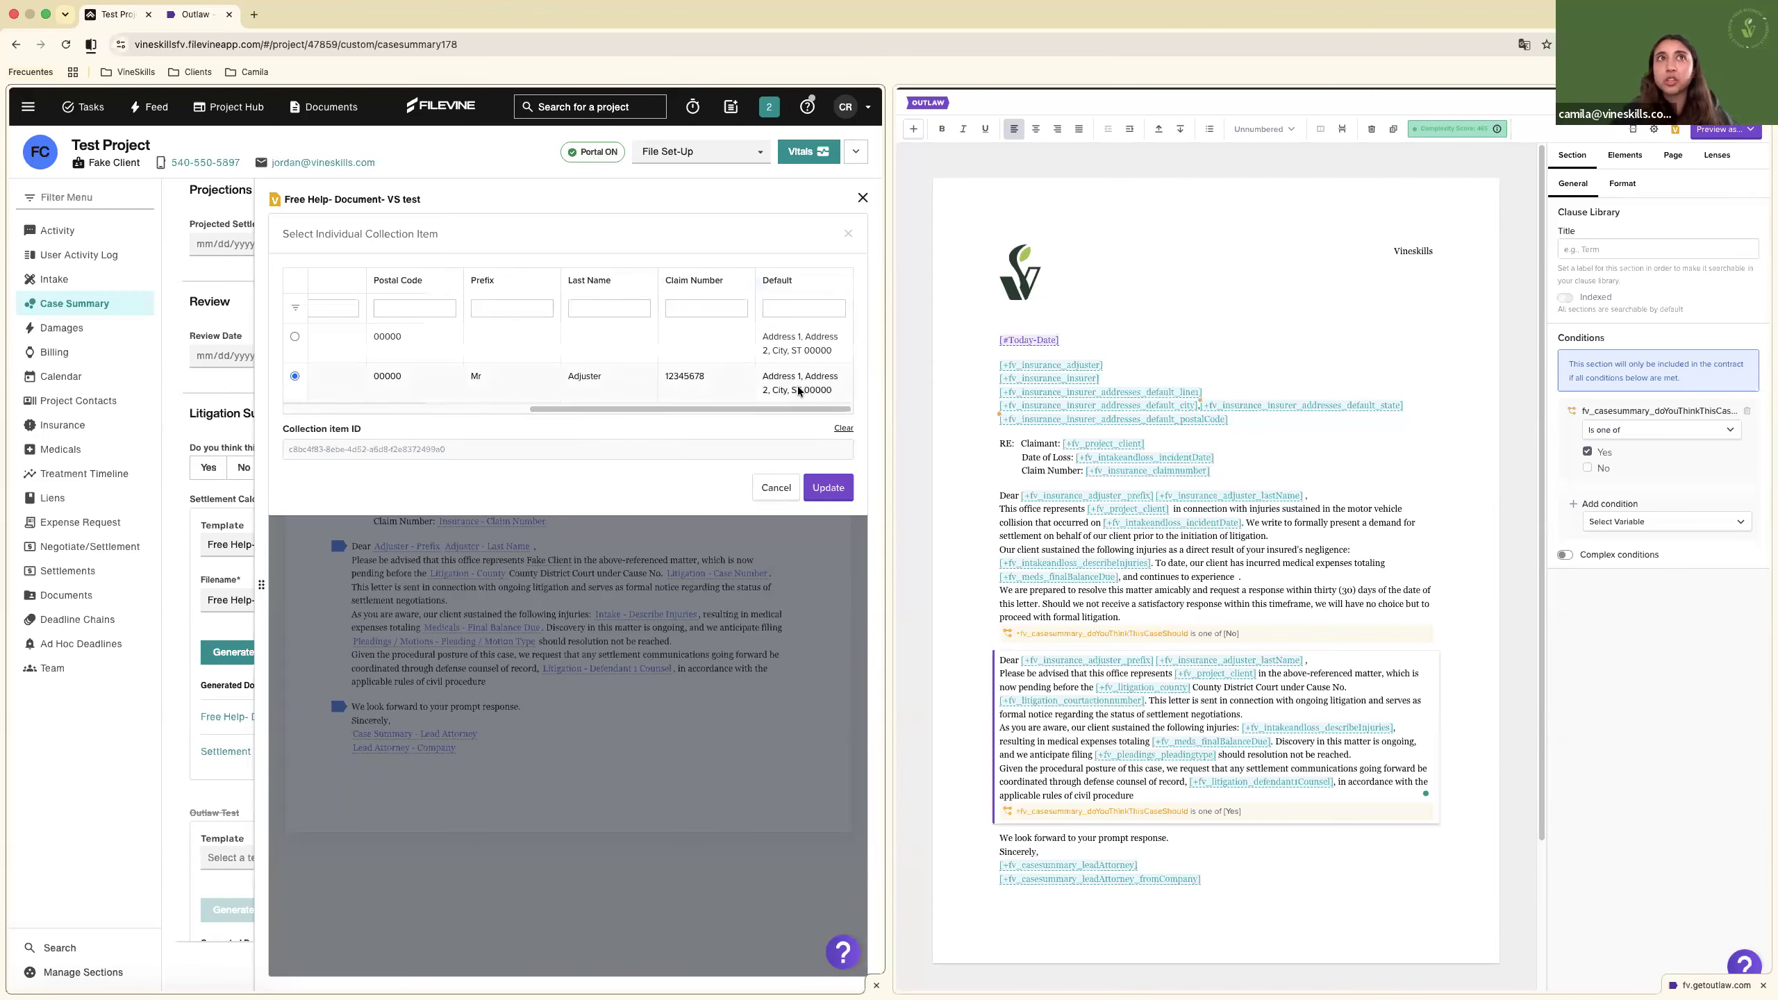
{"action": "scroll", "coordinate": [490, 413], "scroll_direction": "left", "scroll_amount": 5}
{"action": "left_click", "coordinate": [828, 487]}
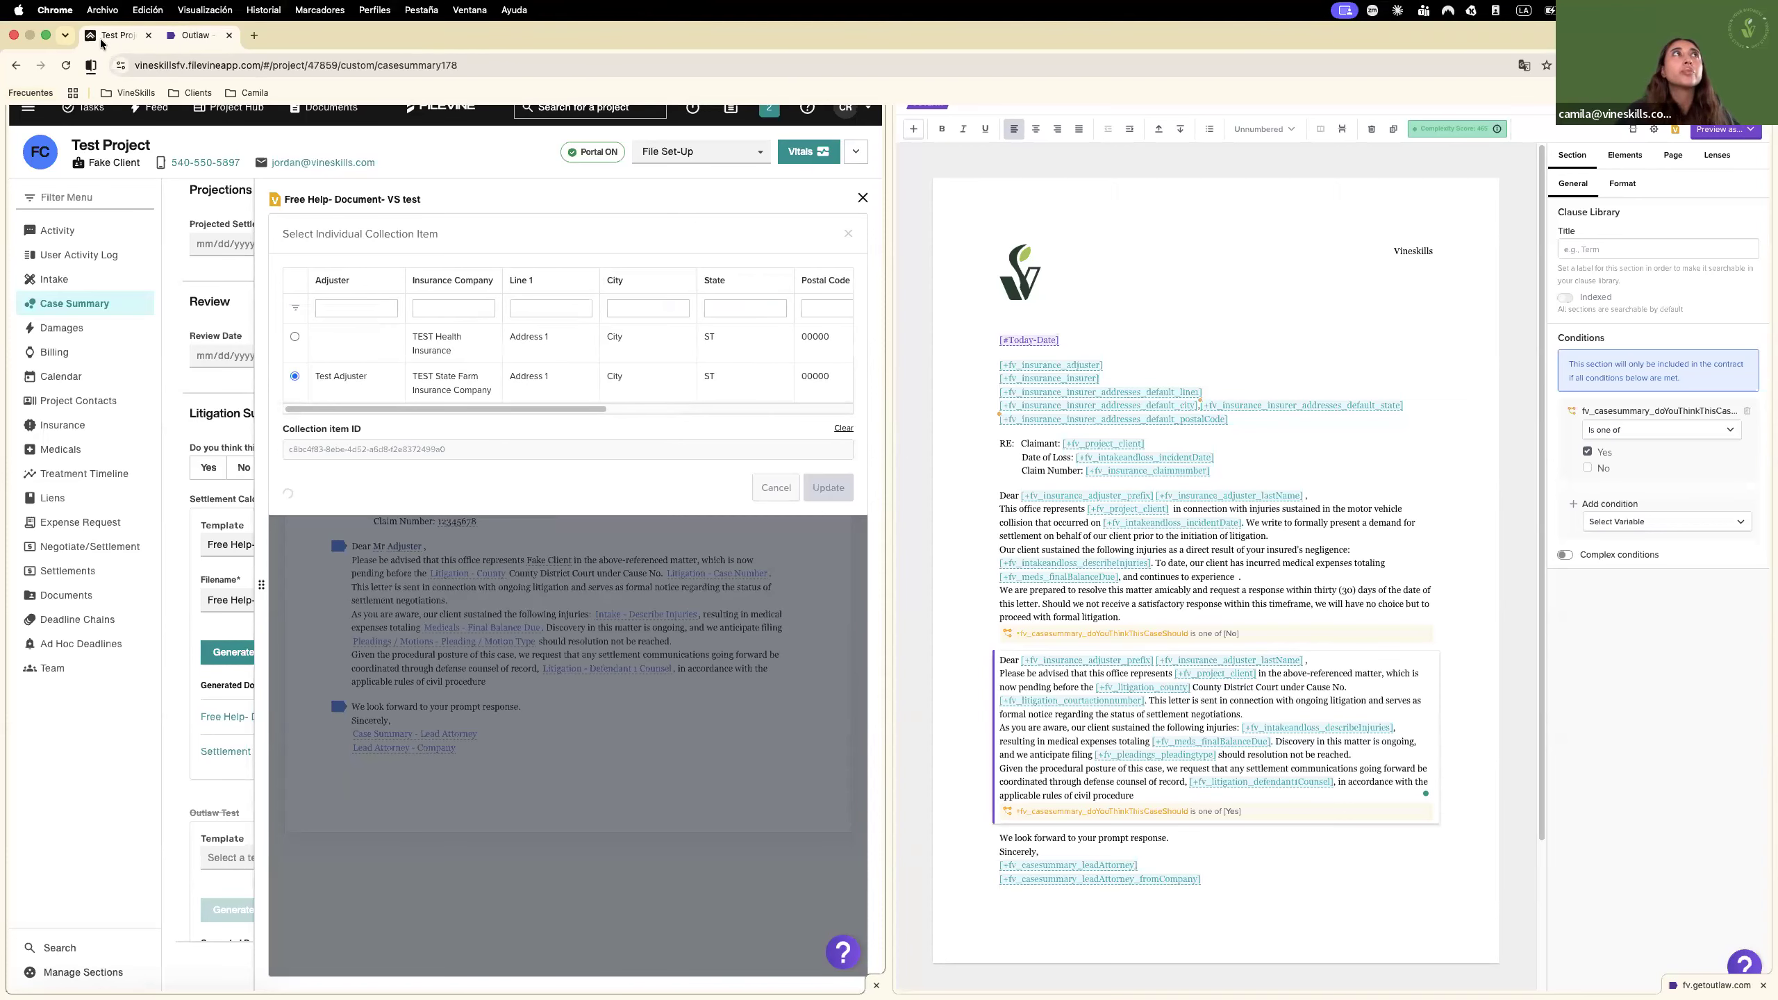
Duplicate the Test Project tab, log in again to reach the Project Hub in the copy, and return to the letter.
{"action": "right_click", "coordinate": [100, 43]}
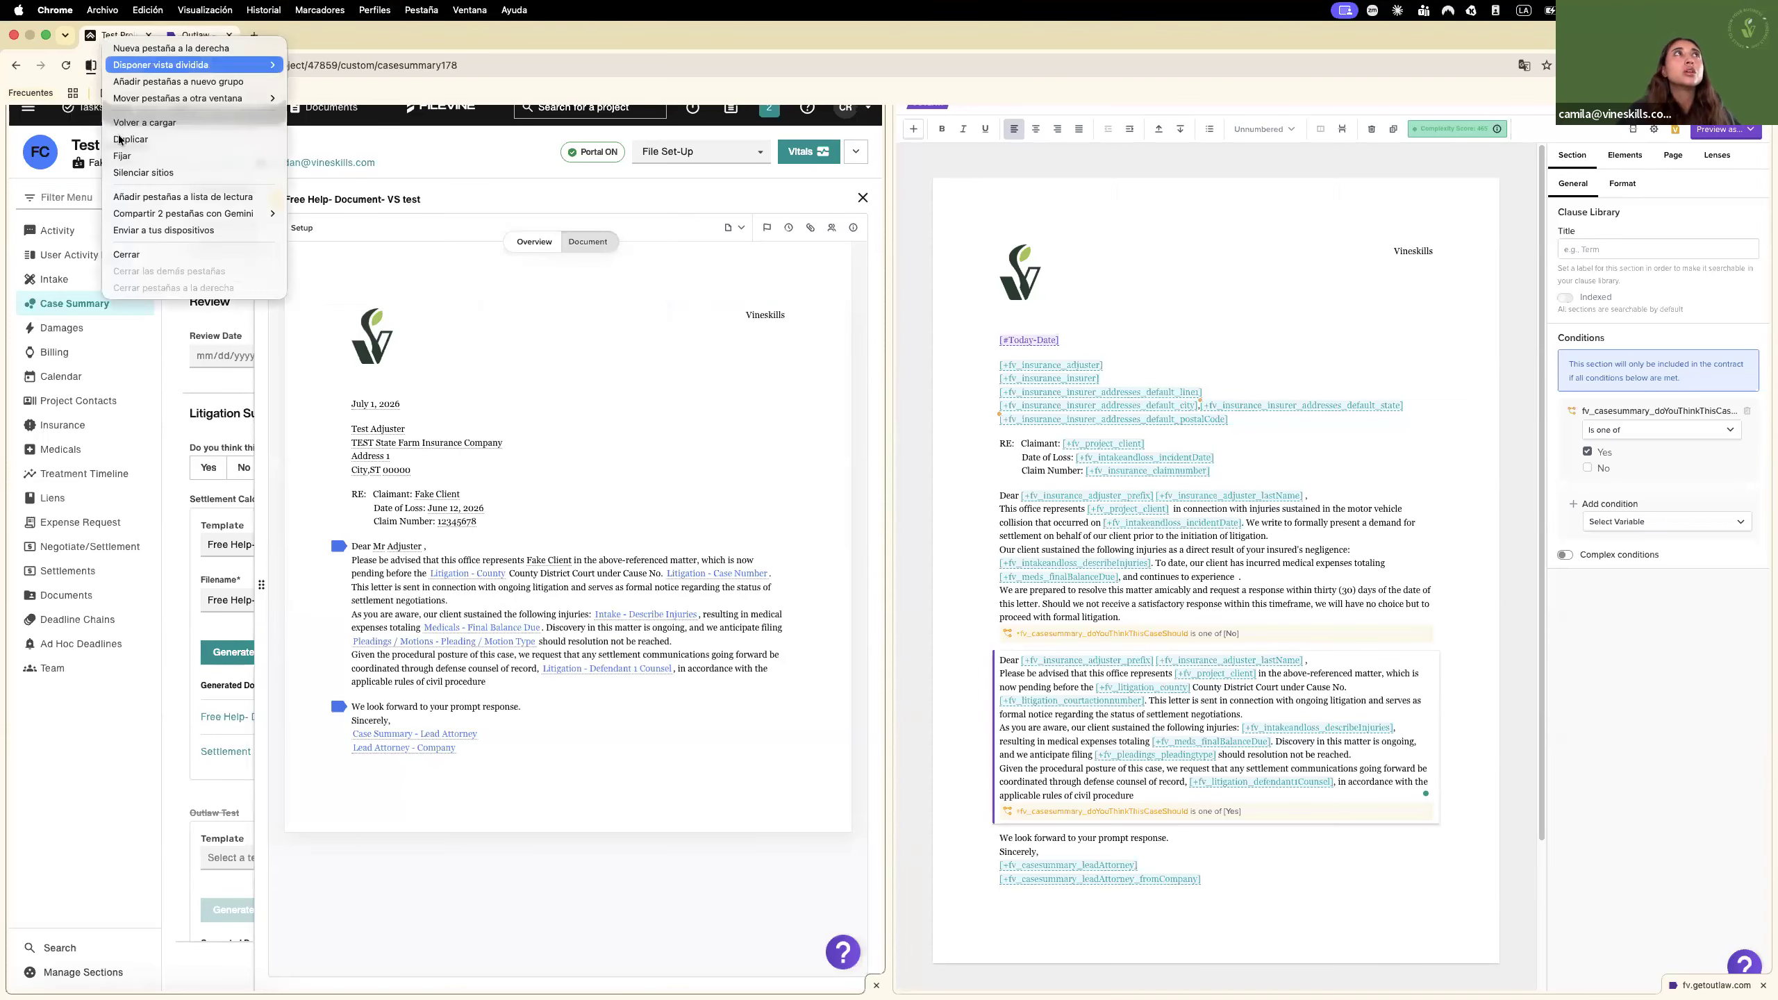
{"action": "left_click", "coordinate": [218, 92]}
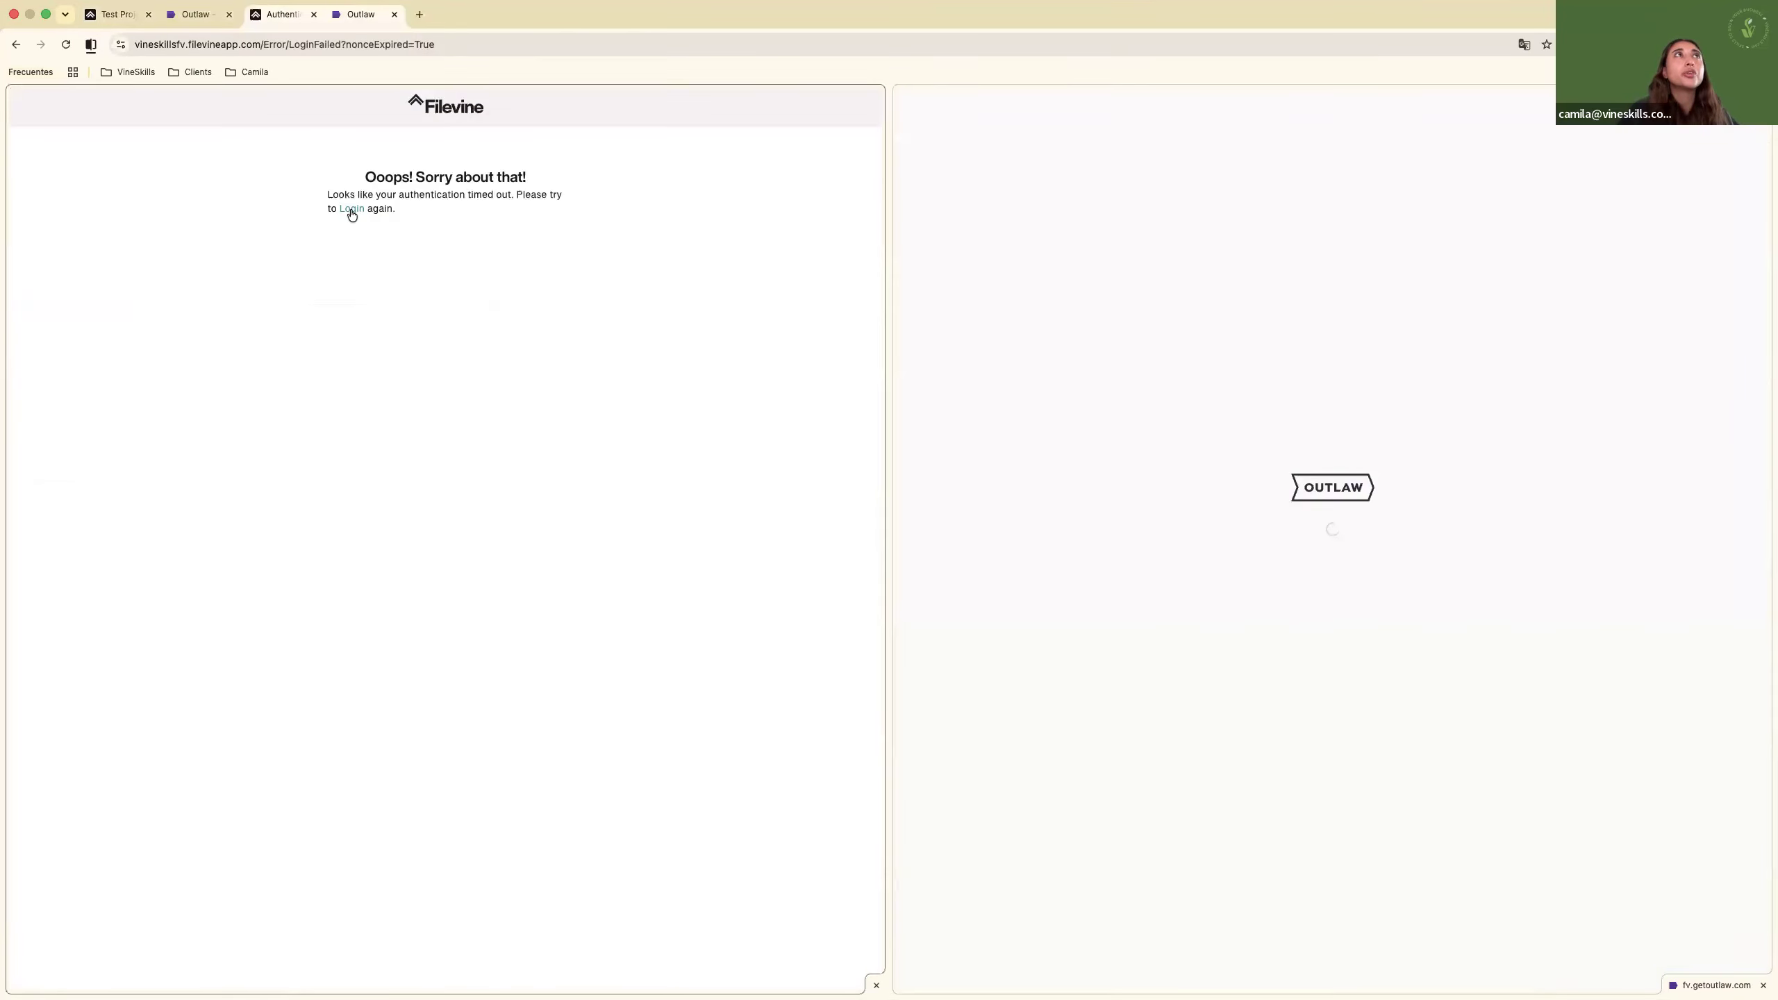
{"action": "left_click", "coordinate": [350, 210]}
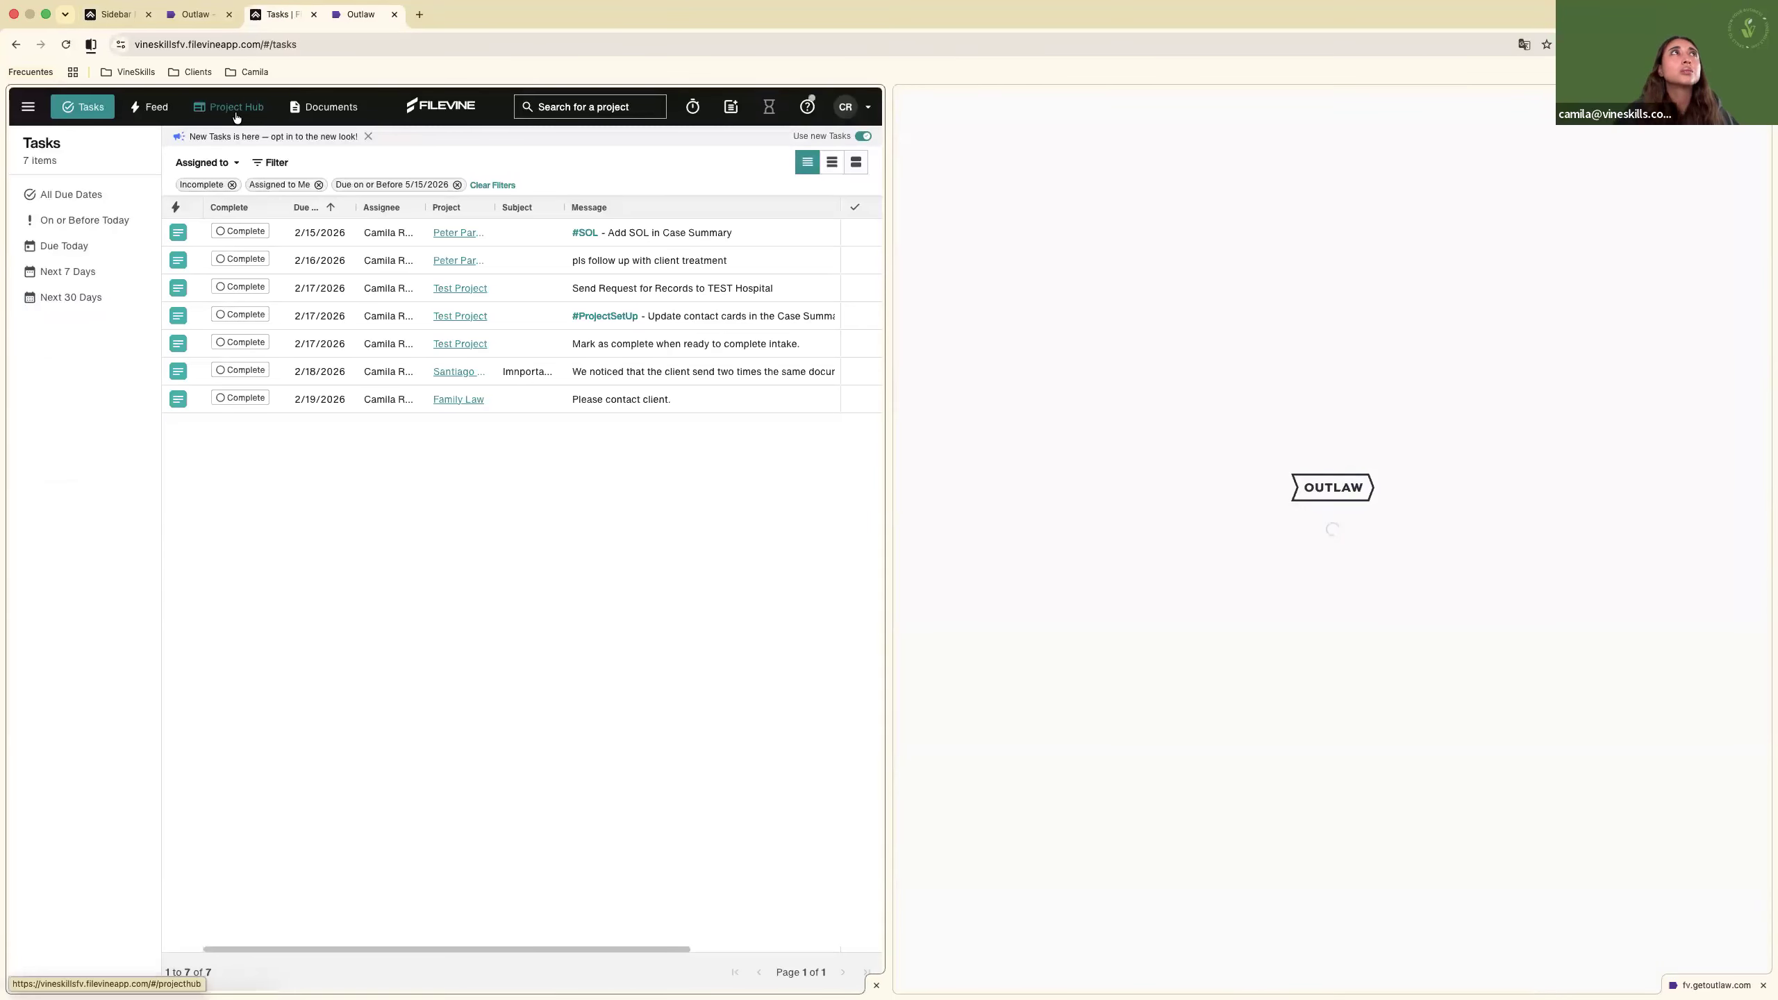
{"action": "left_click", "coordinate": [231, 107]}
{"action": "left_click", "coordinate": [116, 12]}
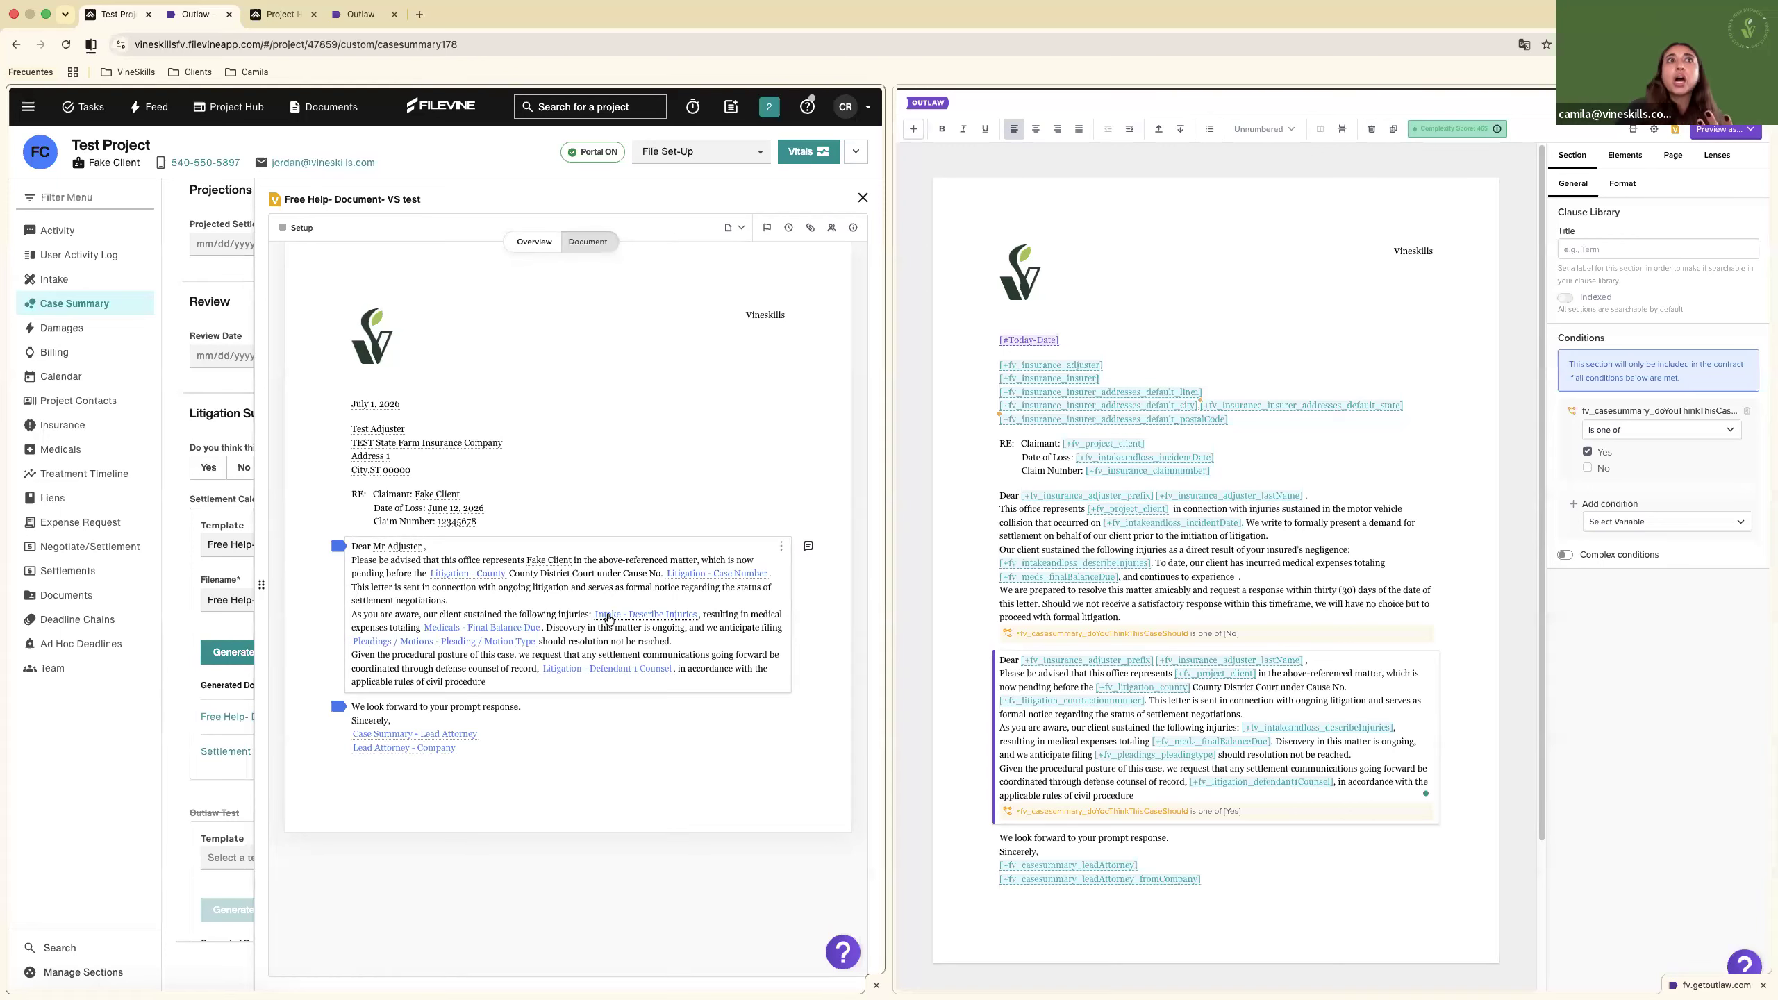
Set the letter's Intake - Describe Injuries variable to "aaaaaaaaaaa" and update the document.
{"action": "left_click", "coordinate": [607, 615]}
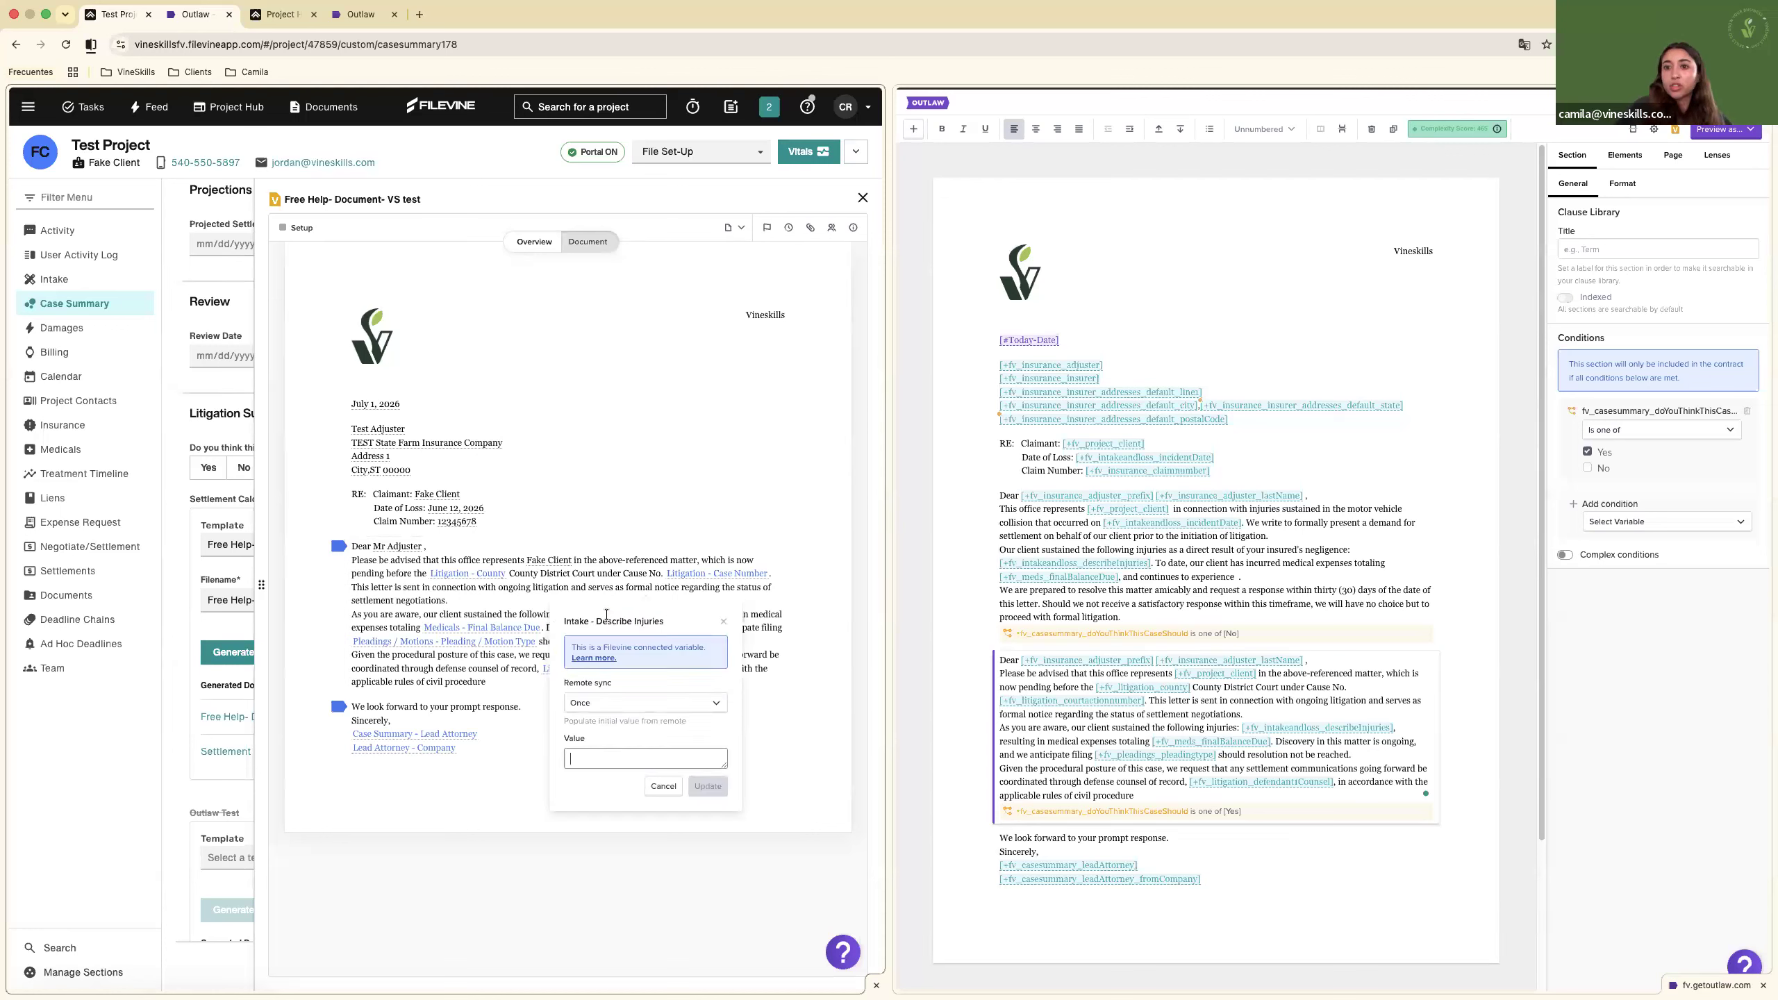
{"action": "left_click", "coordinate": [724, 622]}
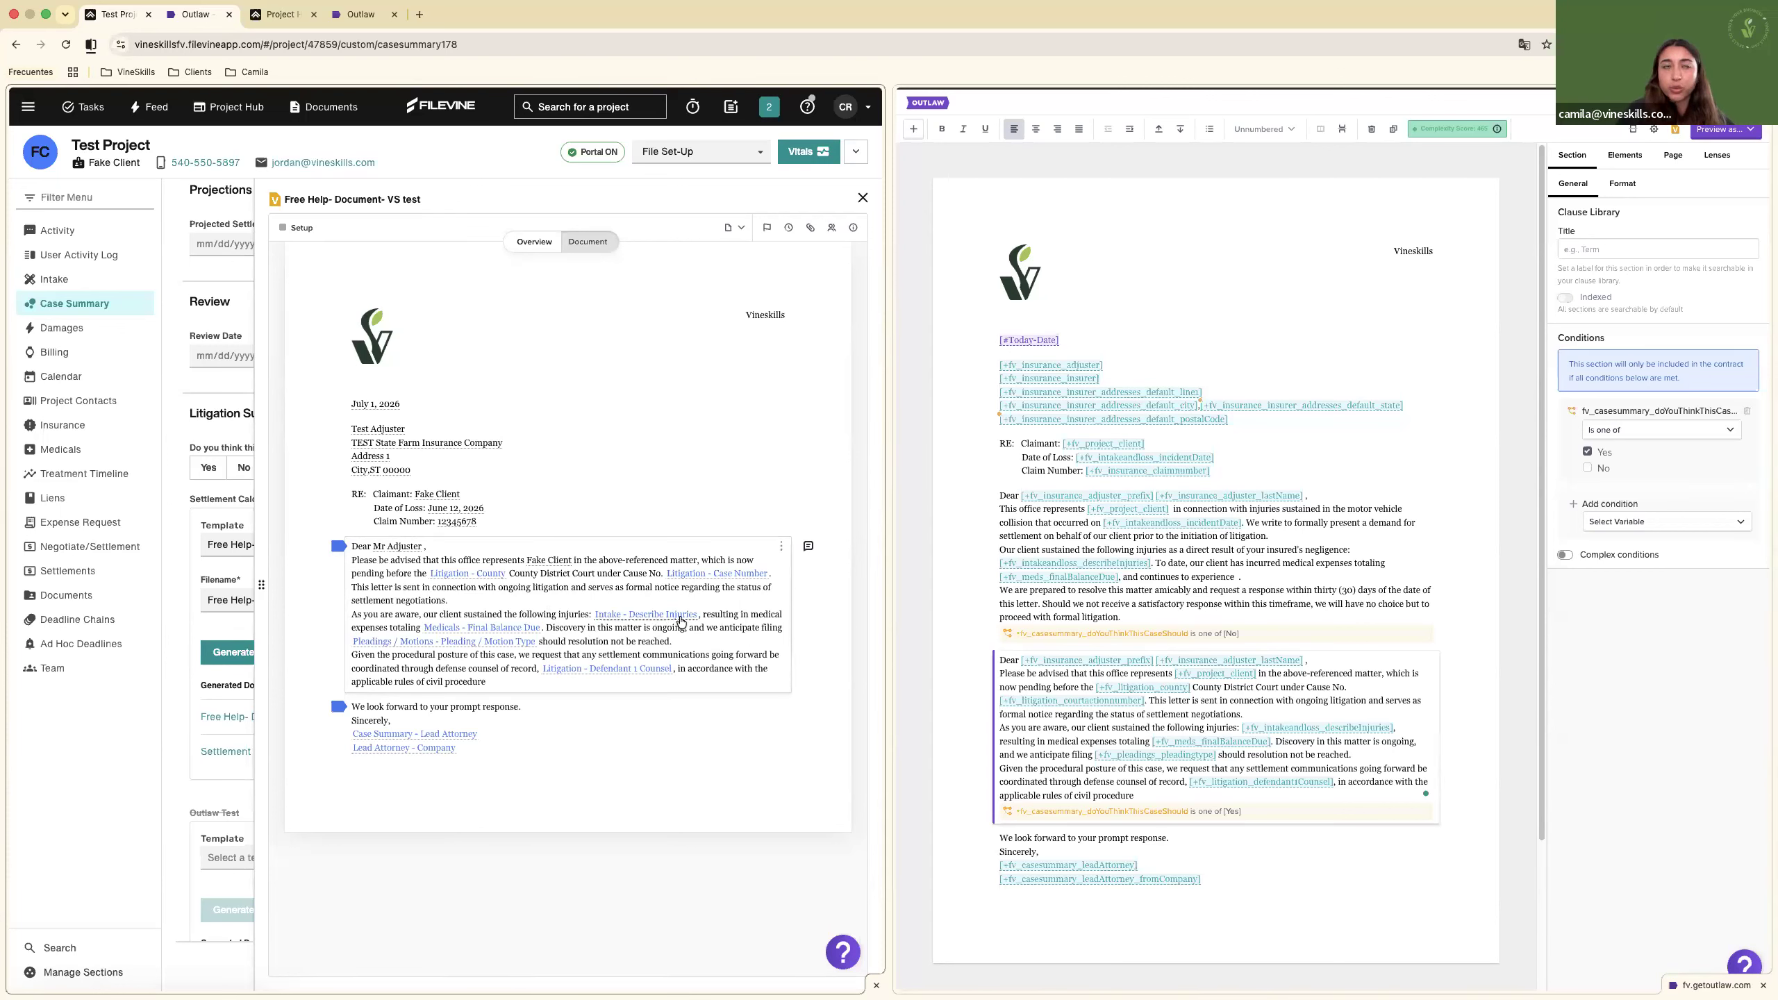
{"action": "left_click", "coordinate": [680, 620]}
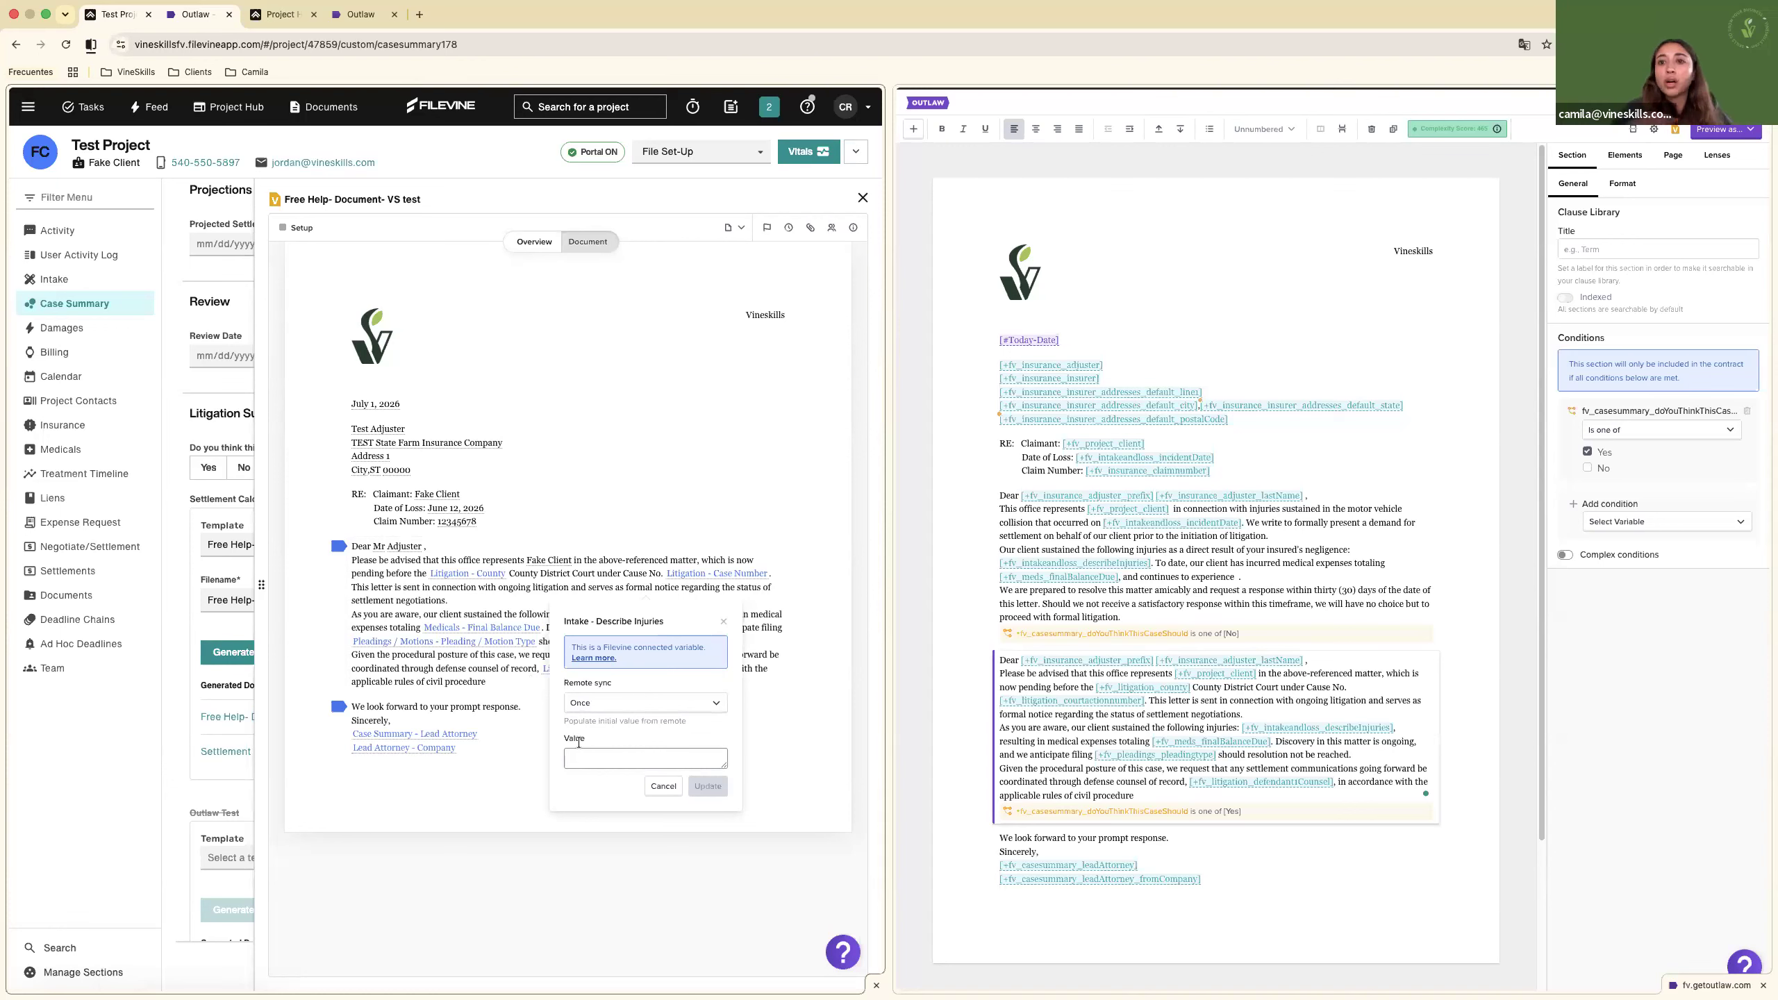
{"action": "type", "text": "aaaaaaaaaaa"}
{"action": "left_click", "coordinate": [707, 785]}
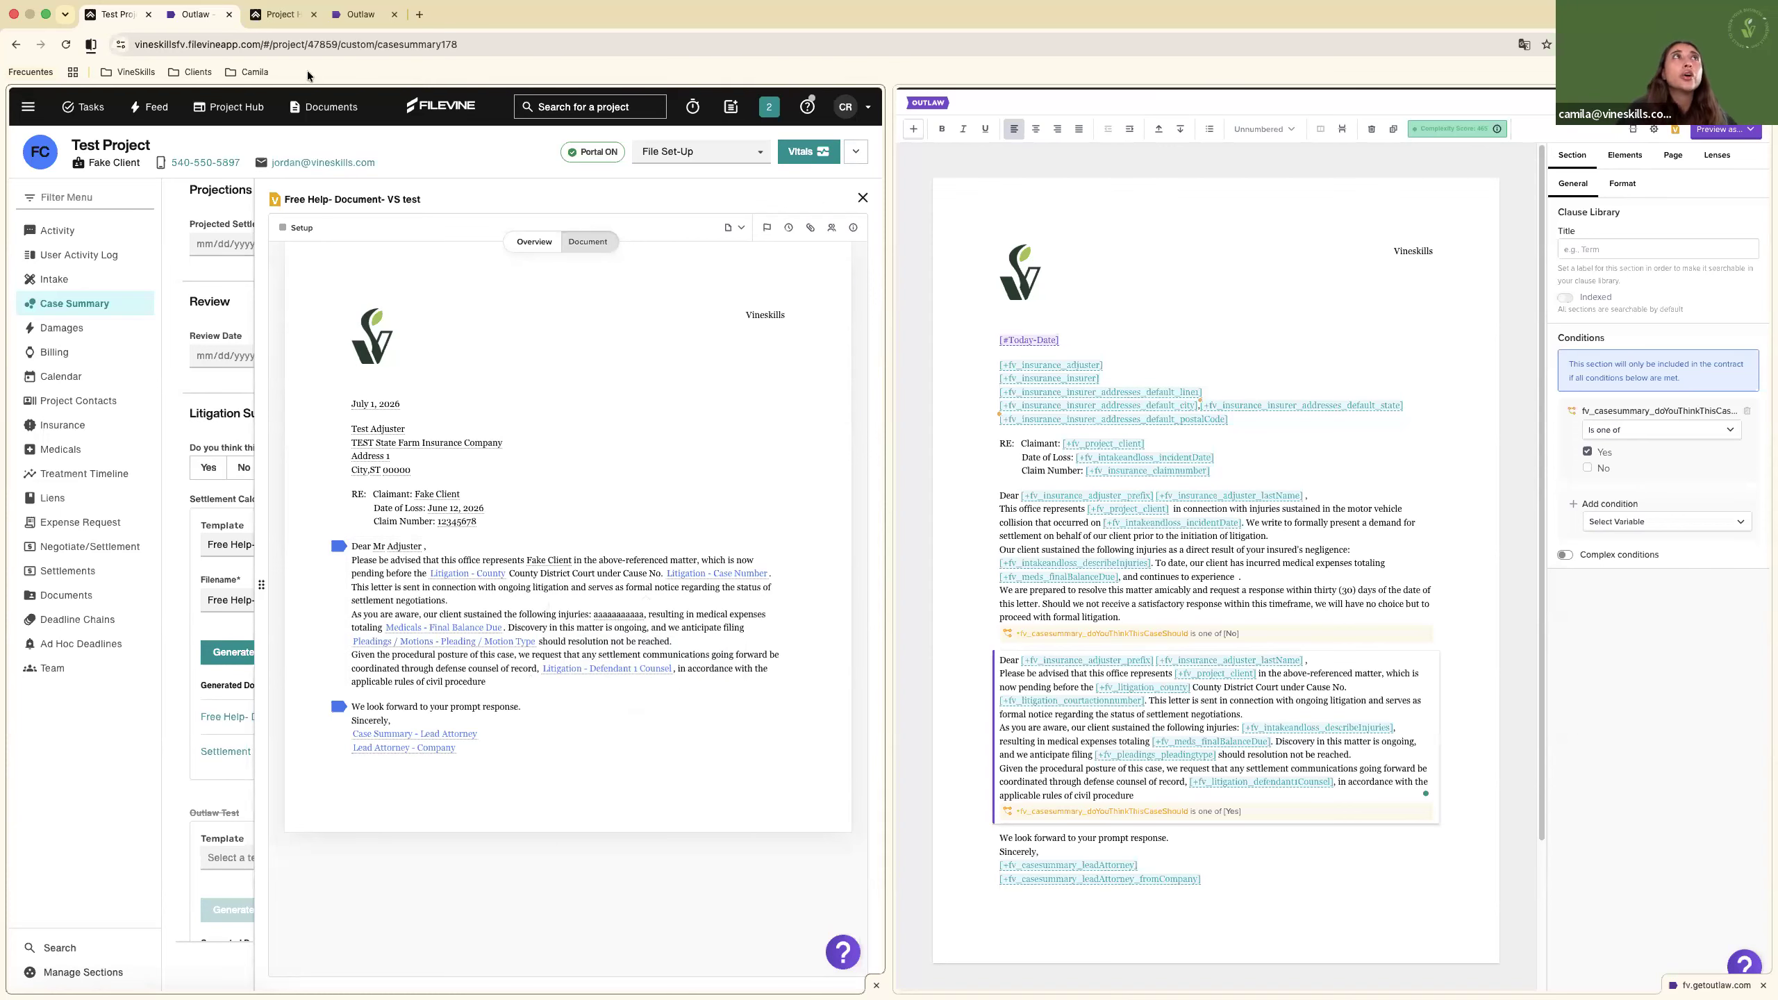
Search the Project Hub in the duplicated tab for "test project" and open Test Project.
{"action": "left_click", "coordinate": [279, 15]}
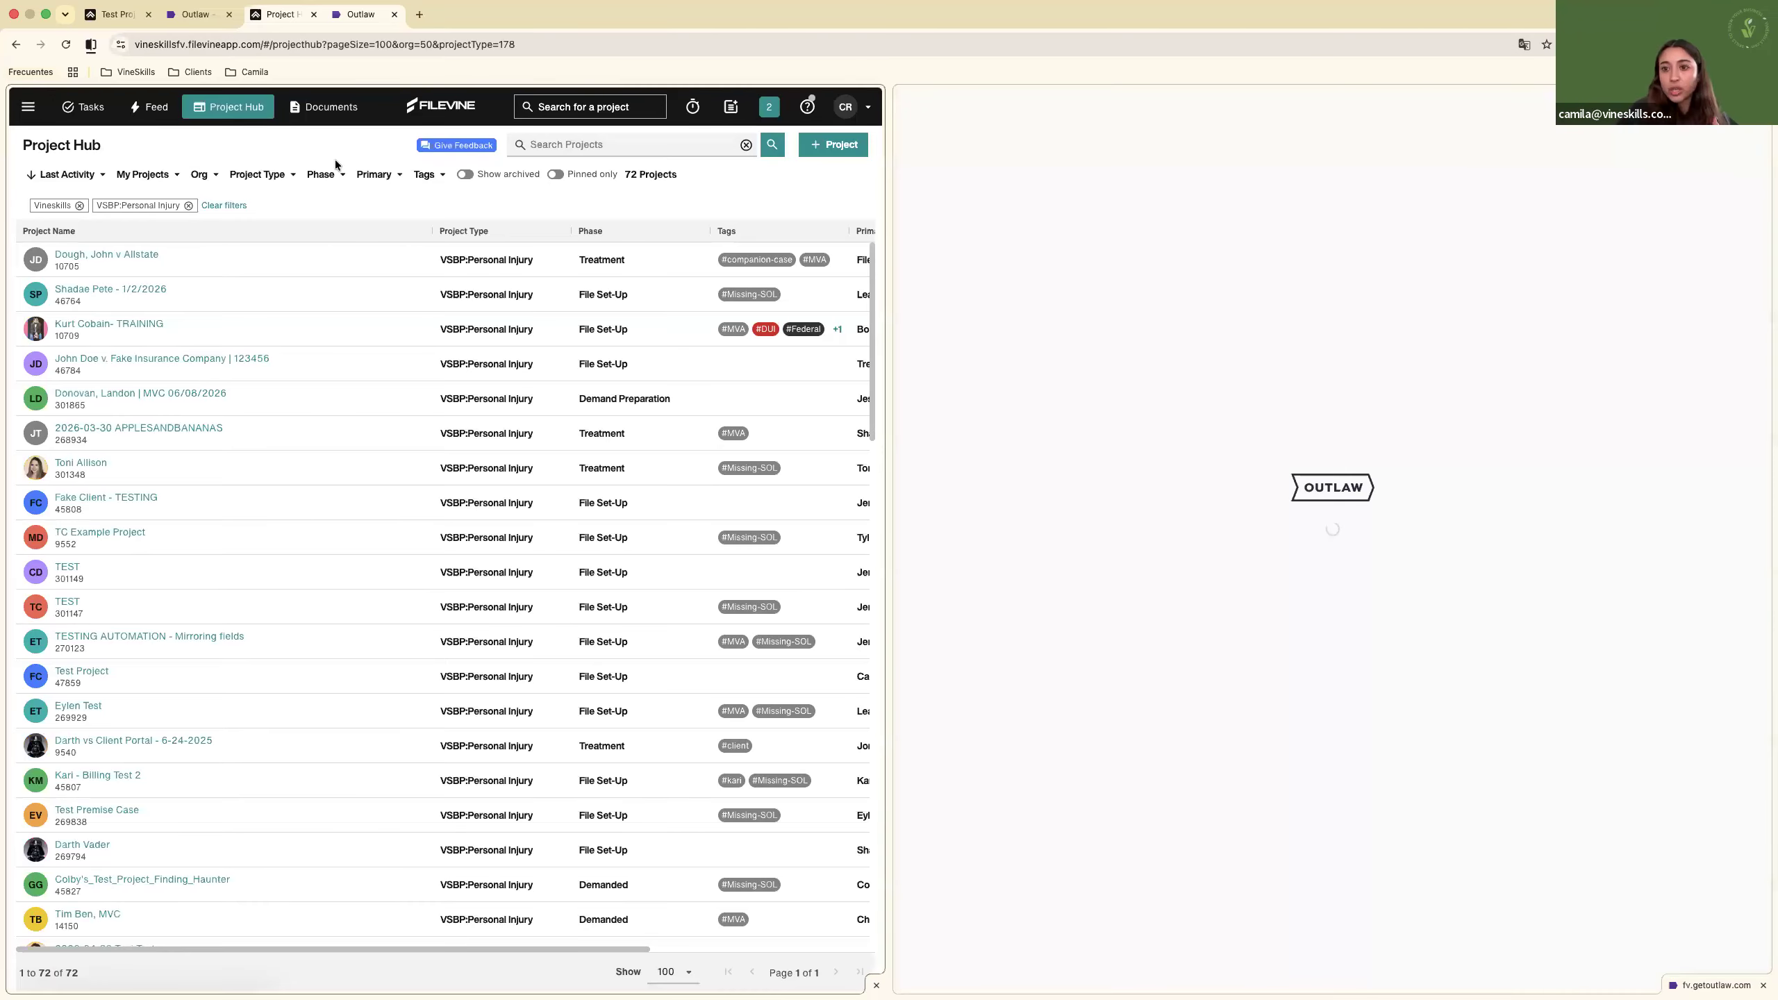
{"action": "left_click", "coordinate": [128, 14]}
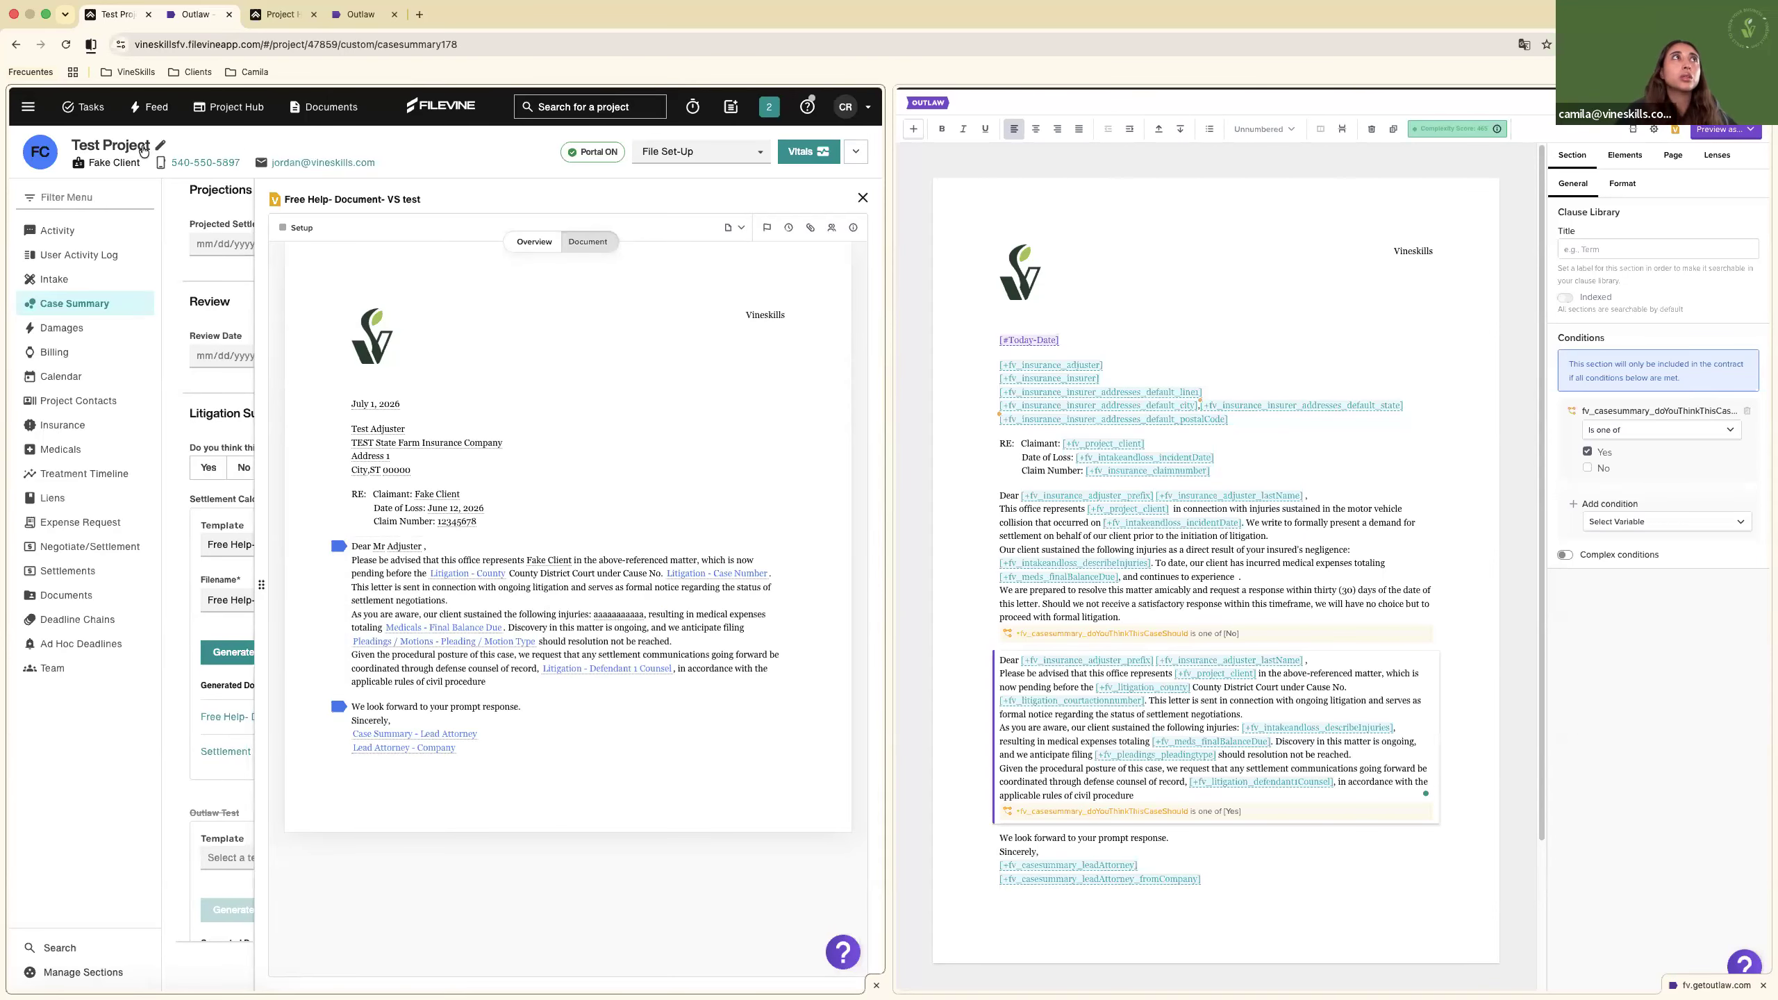
{"action": "left_click", "coordinate": [282, 14]}
{"action": "left_click", "coordinate": [564, 144]}
{"action": "type", "text": "test project"}
{"action": "key", "text": "Return"}
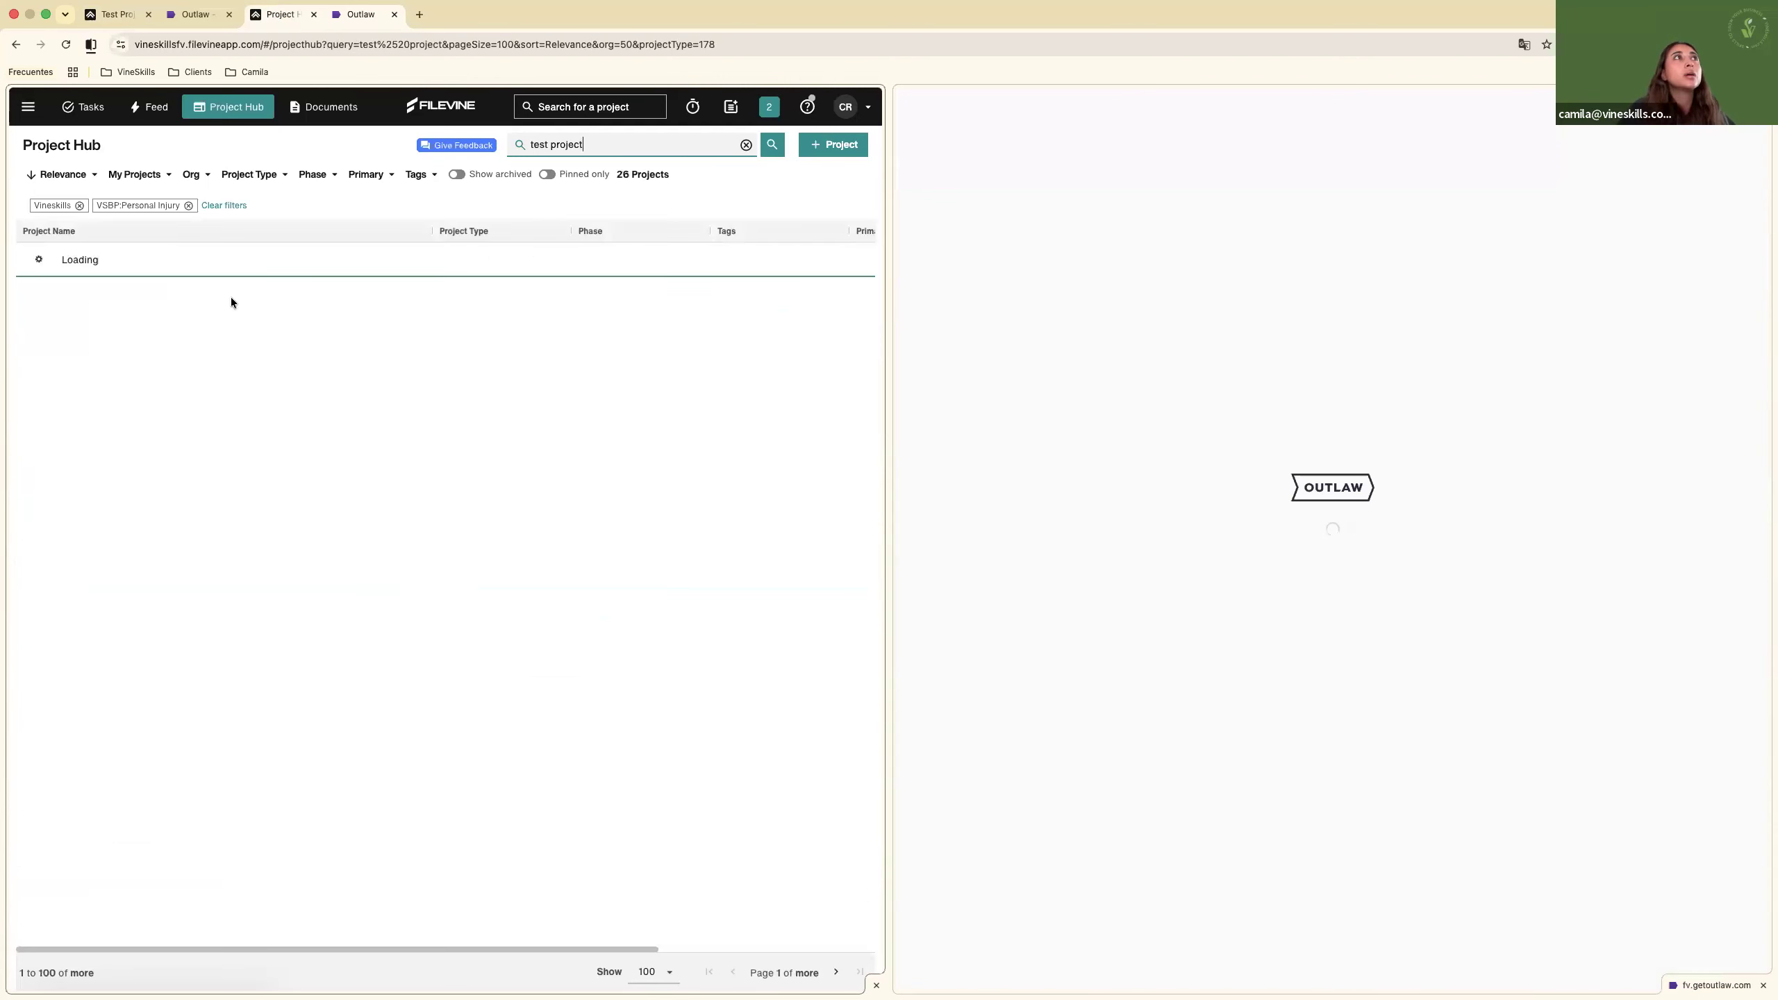
{"action": "left_click", "coordinate": [124, 276]}
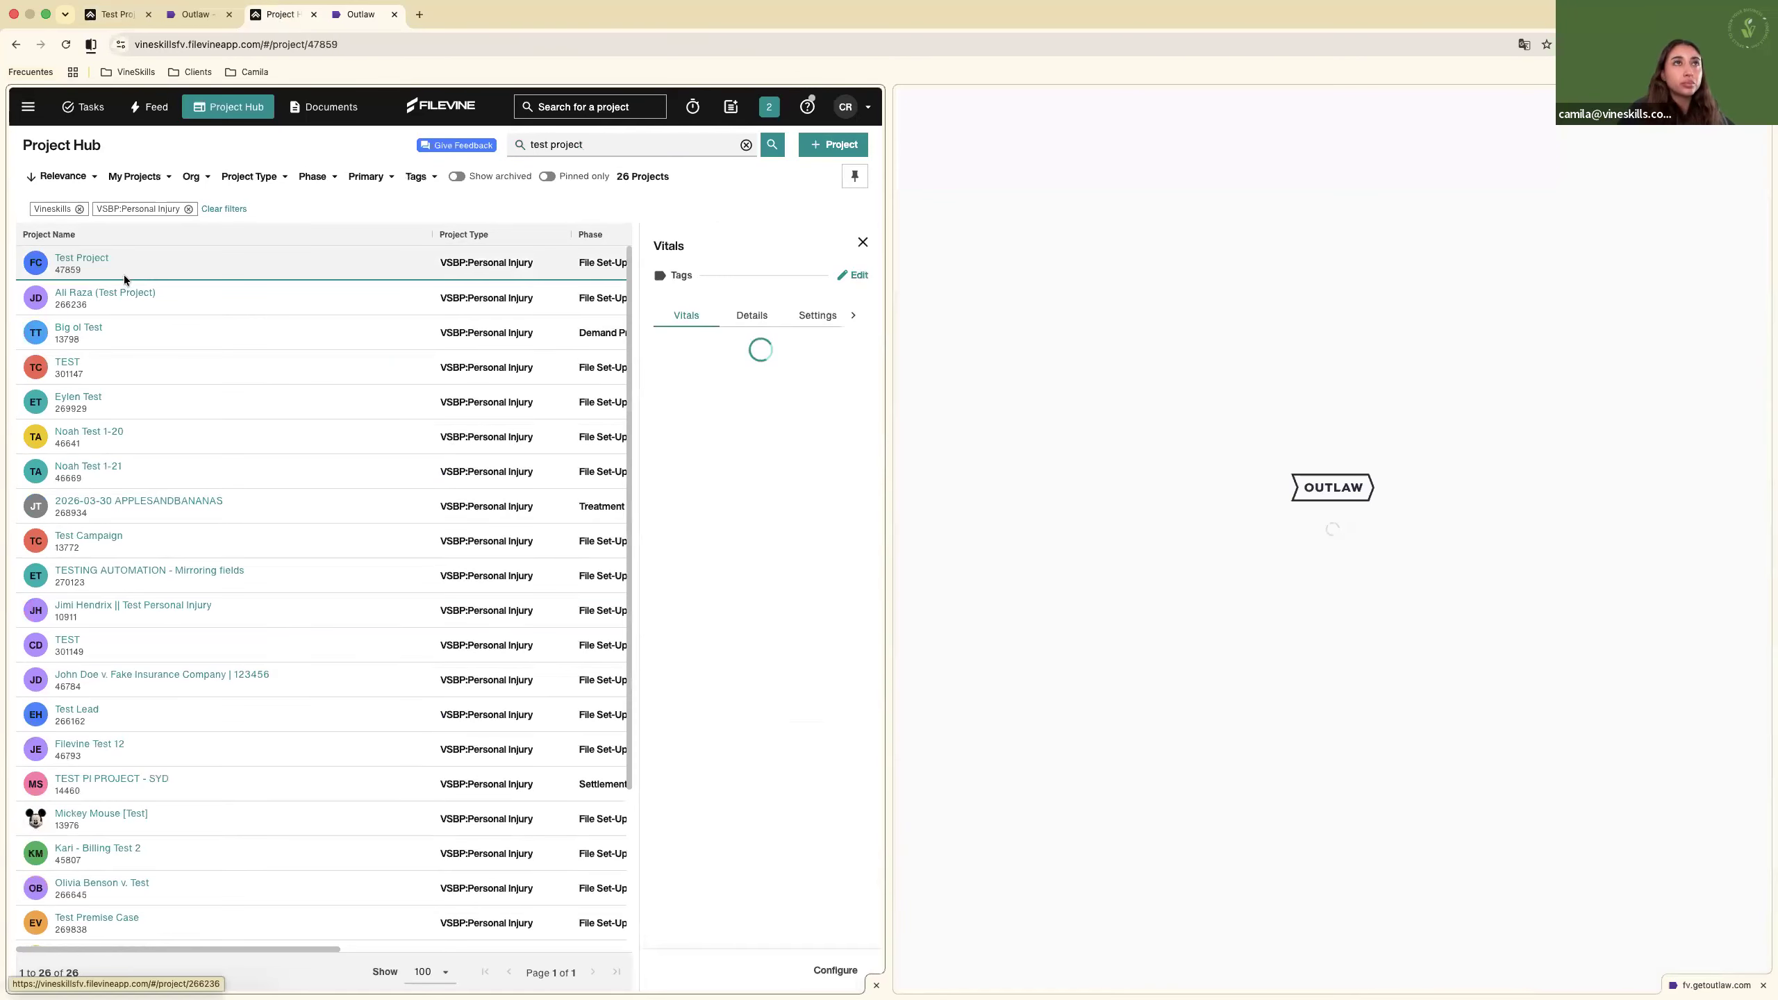
{"action": "double_click", "coordinate": [248, 272]}
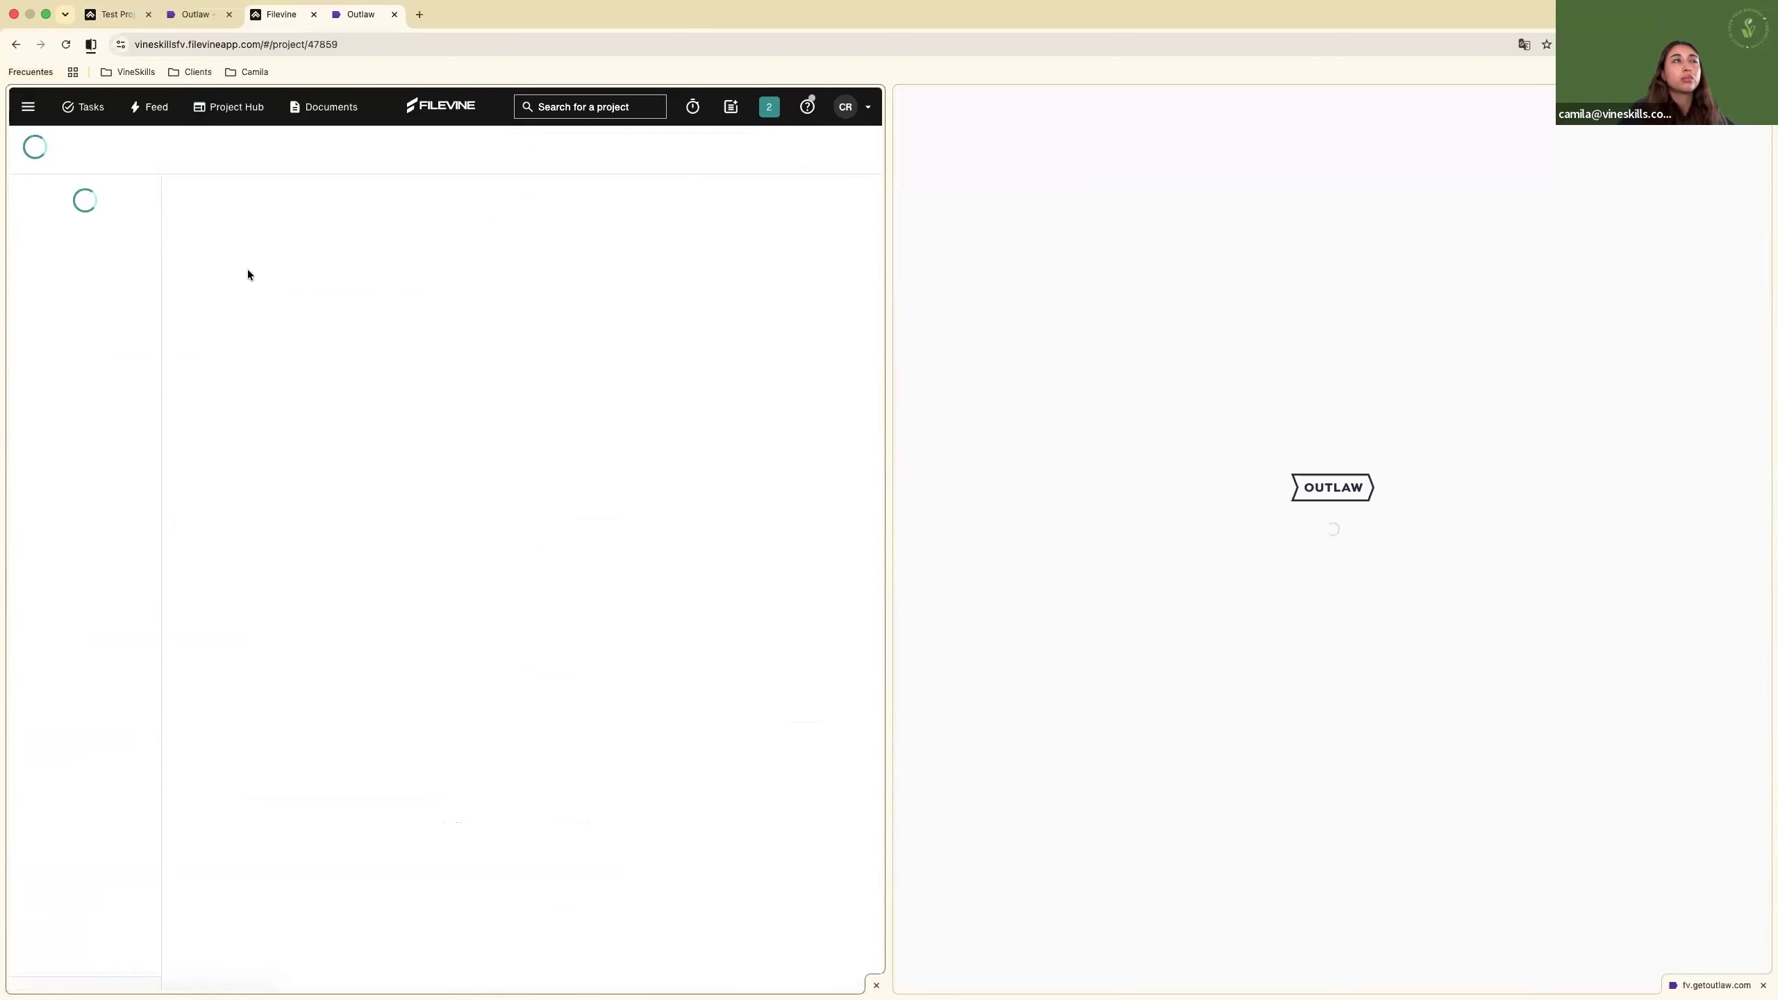
In the project's Intake section, enter "test test test tst" under Describe Injuries.
{"action": "left_click", "coordinate": [49, 279]}
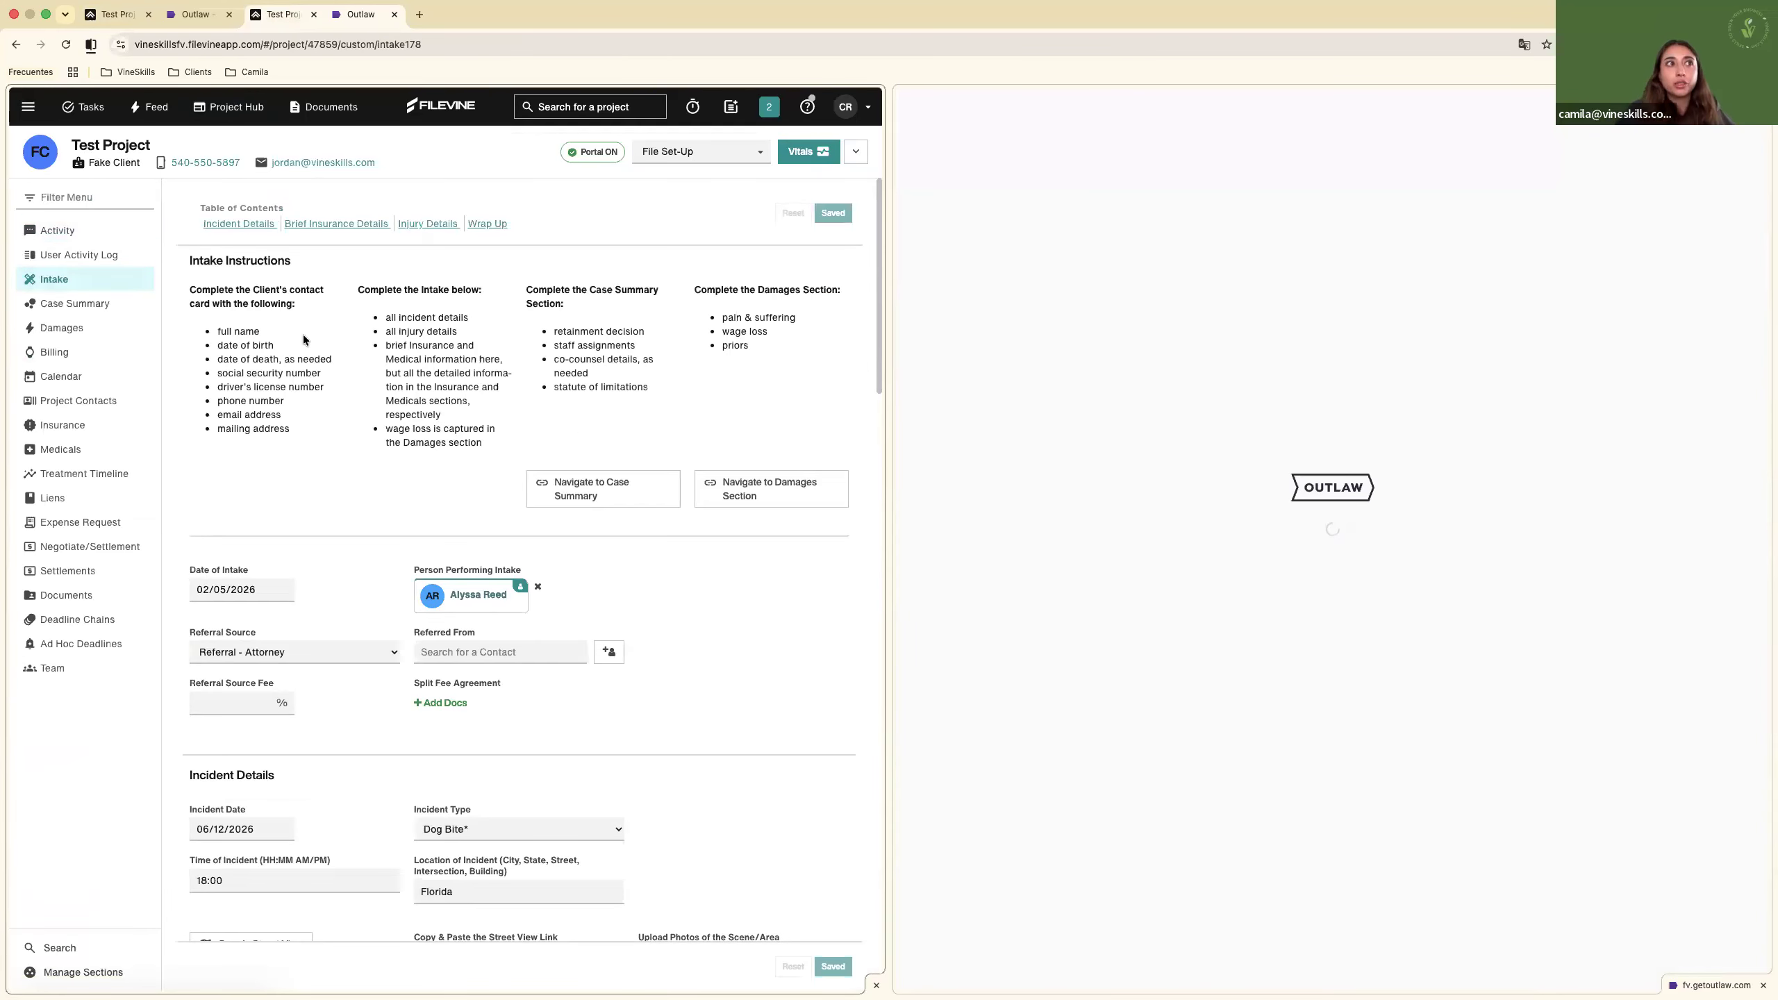
{"action": "scroll", "coordinate": [309, 775], "scroll_direction": "down", "scroll_amount": 6}
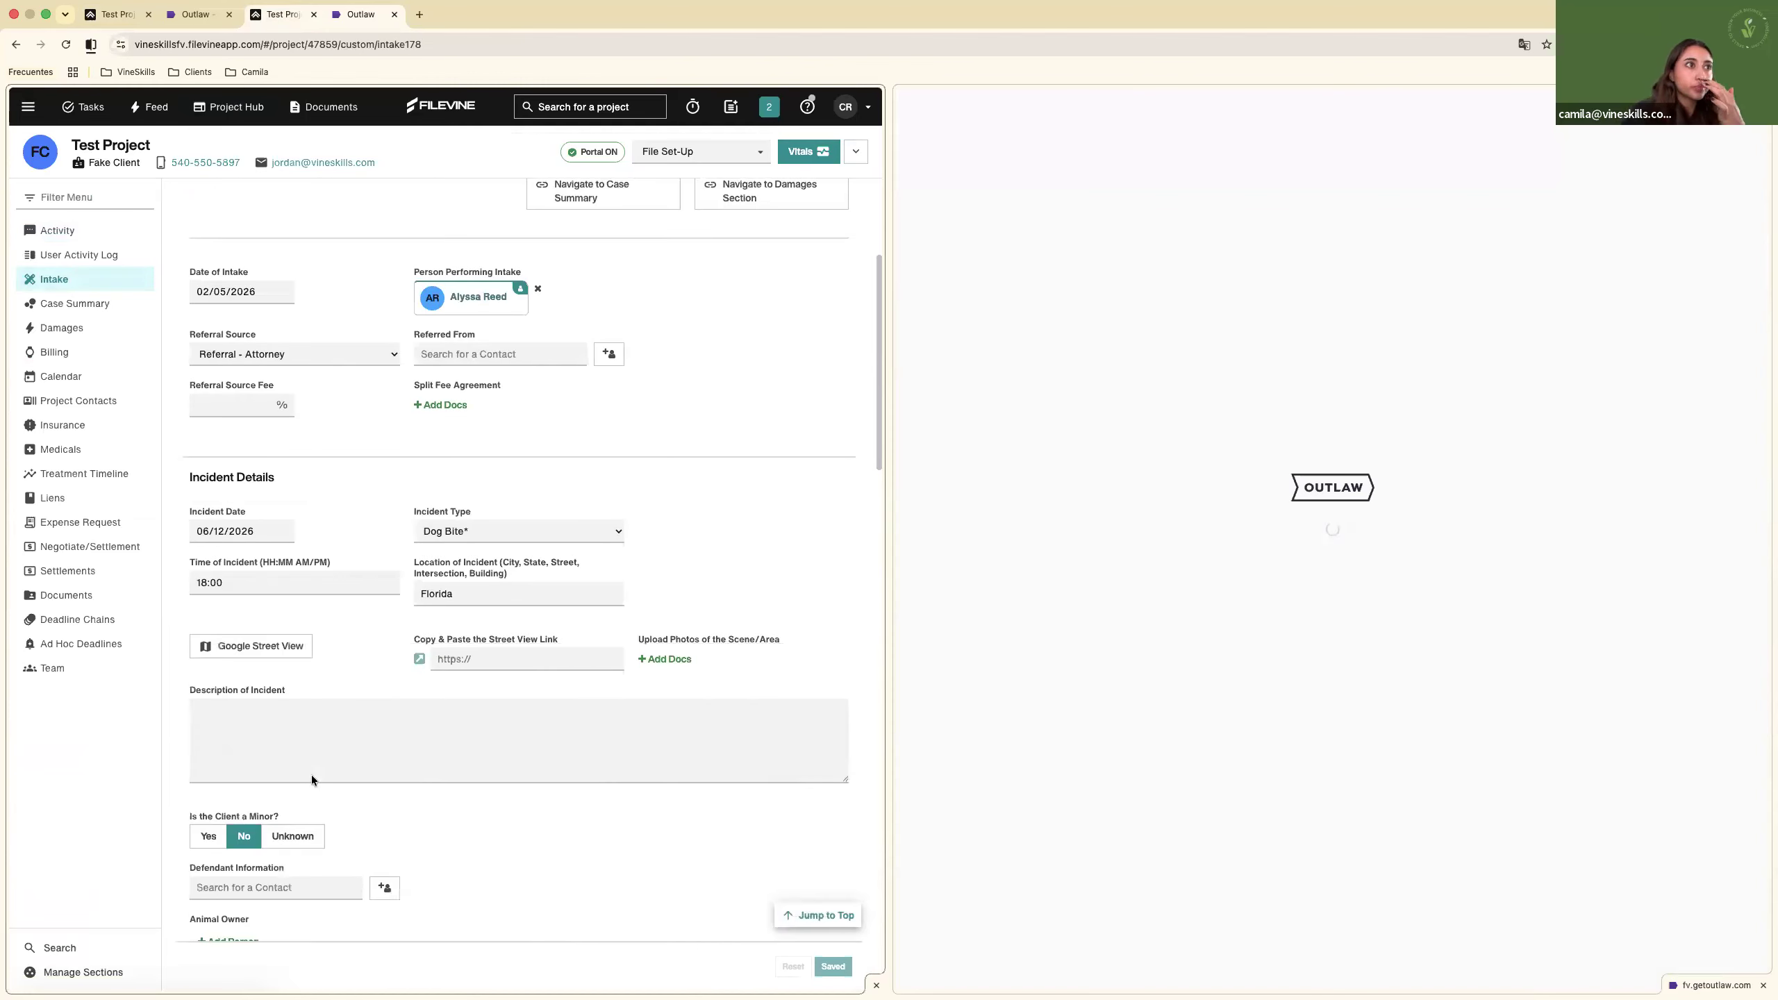
{"action": "scroll", "coordinate": [310, 775], "scroll_direction": "down", "scroll_amount": 3}
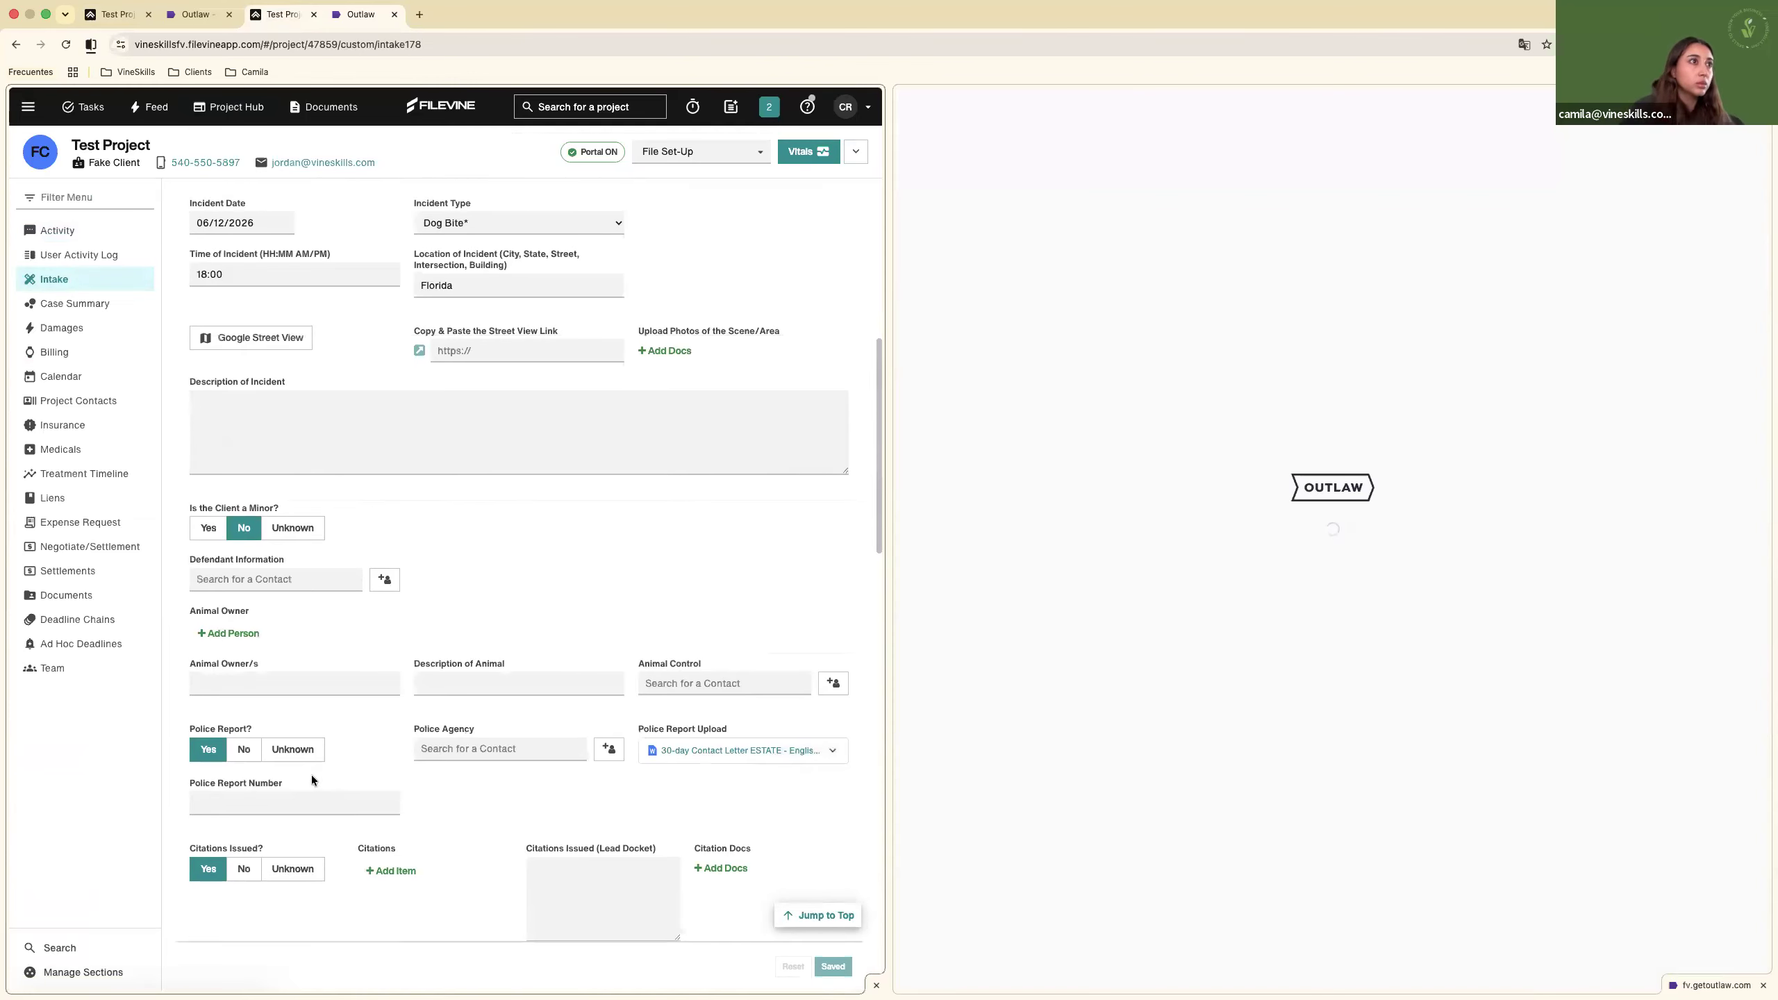
{"action": "scroll", "coordinate": [310, 776], "scroll_direction": "down", "scroll_amount": 6}
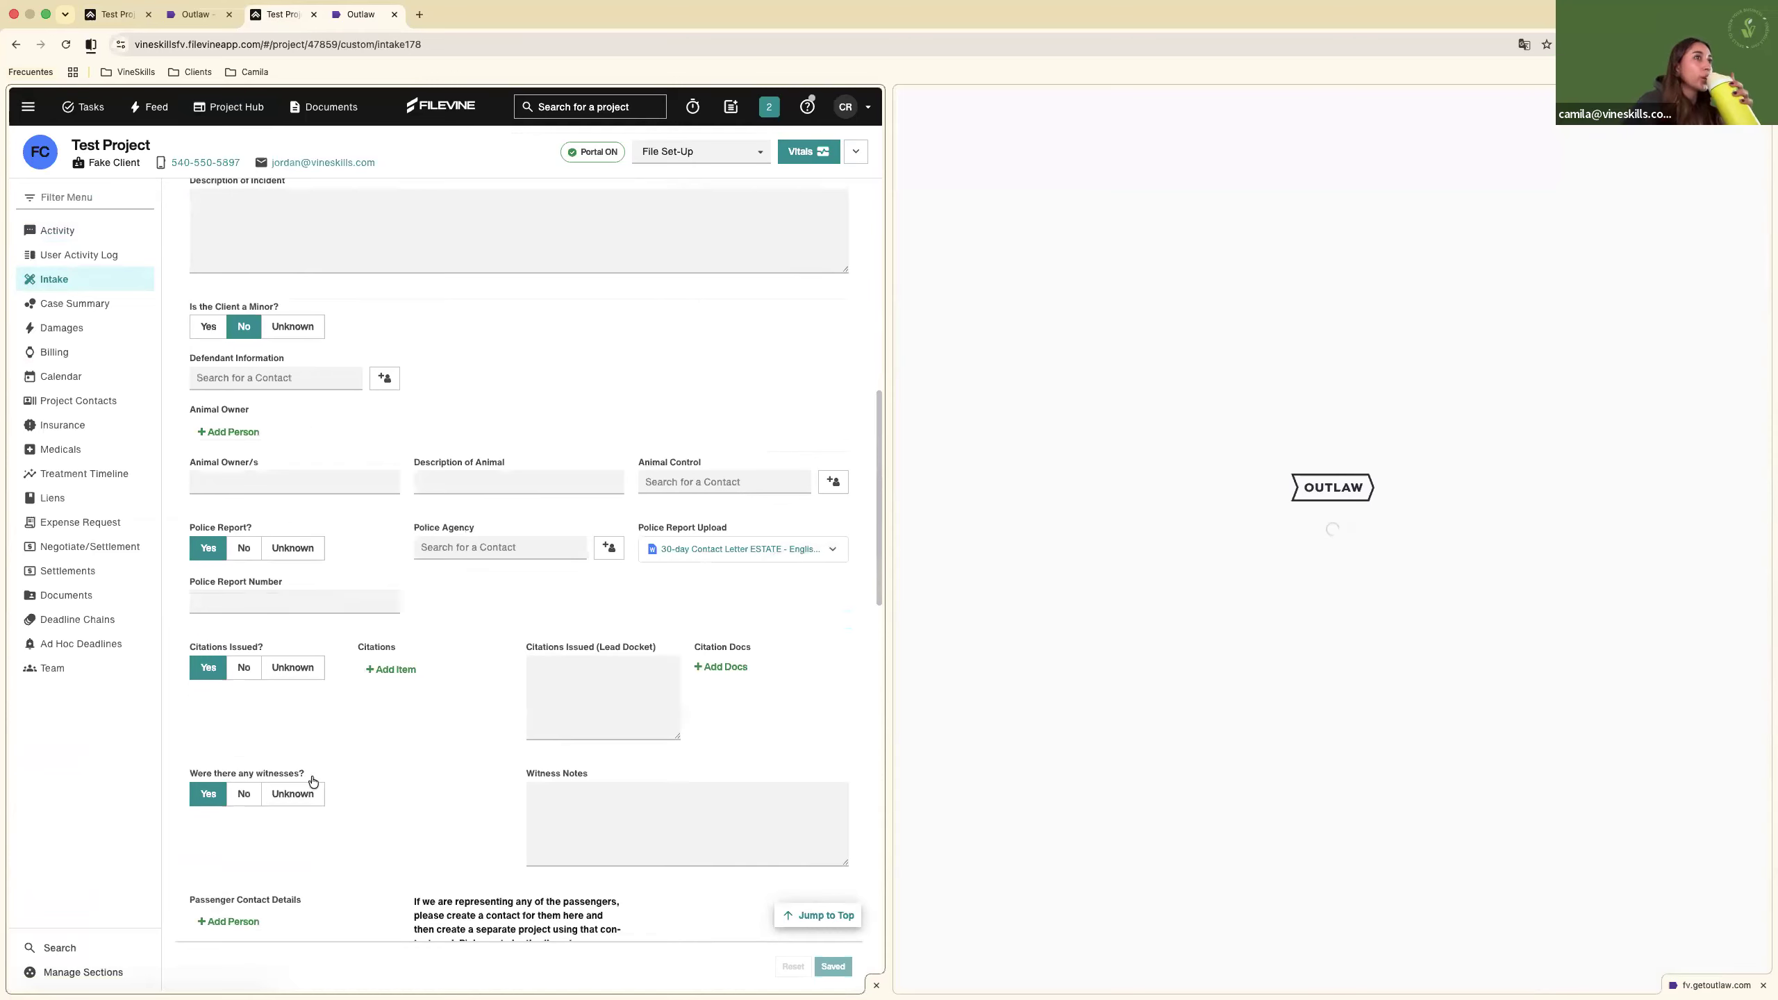
{"action": "scroll", "coordinate": [309, 775], "scroll_direction": "down", "scroll_amount": 6}
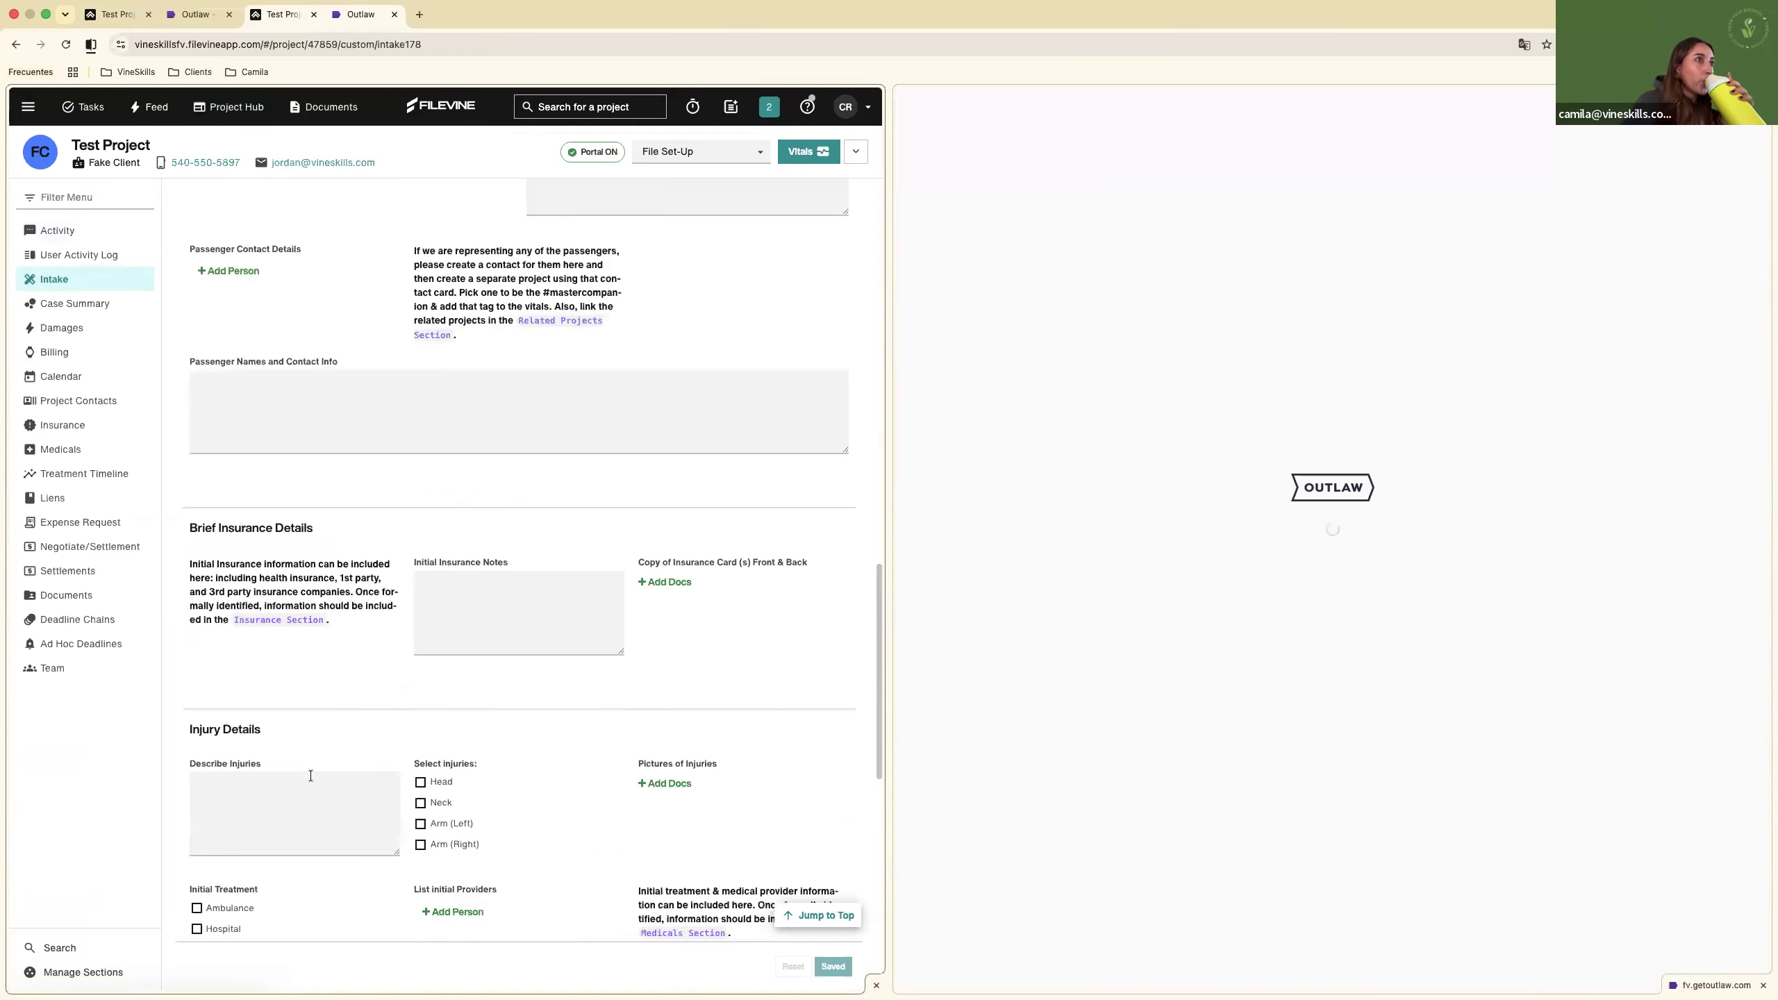
{"action": "left_click", "coordinate": [250, 754]}
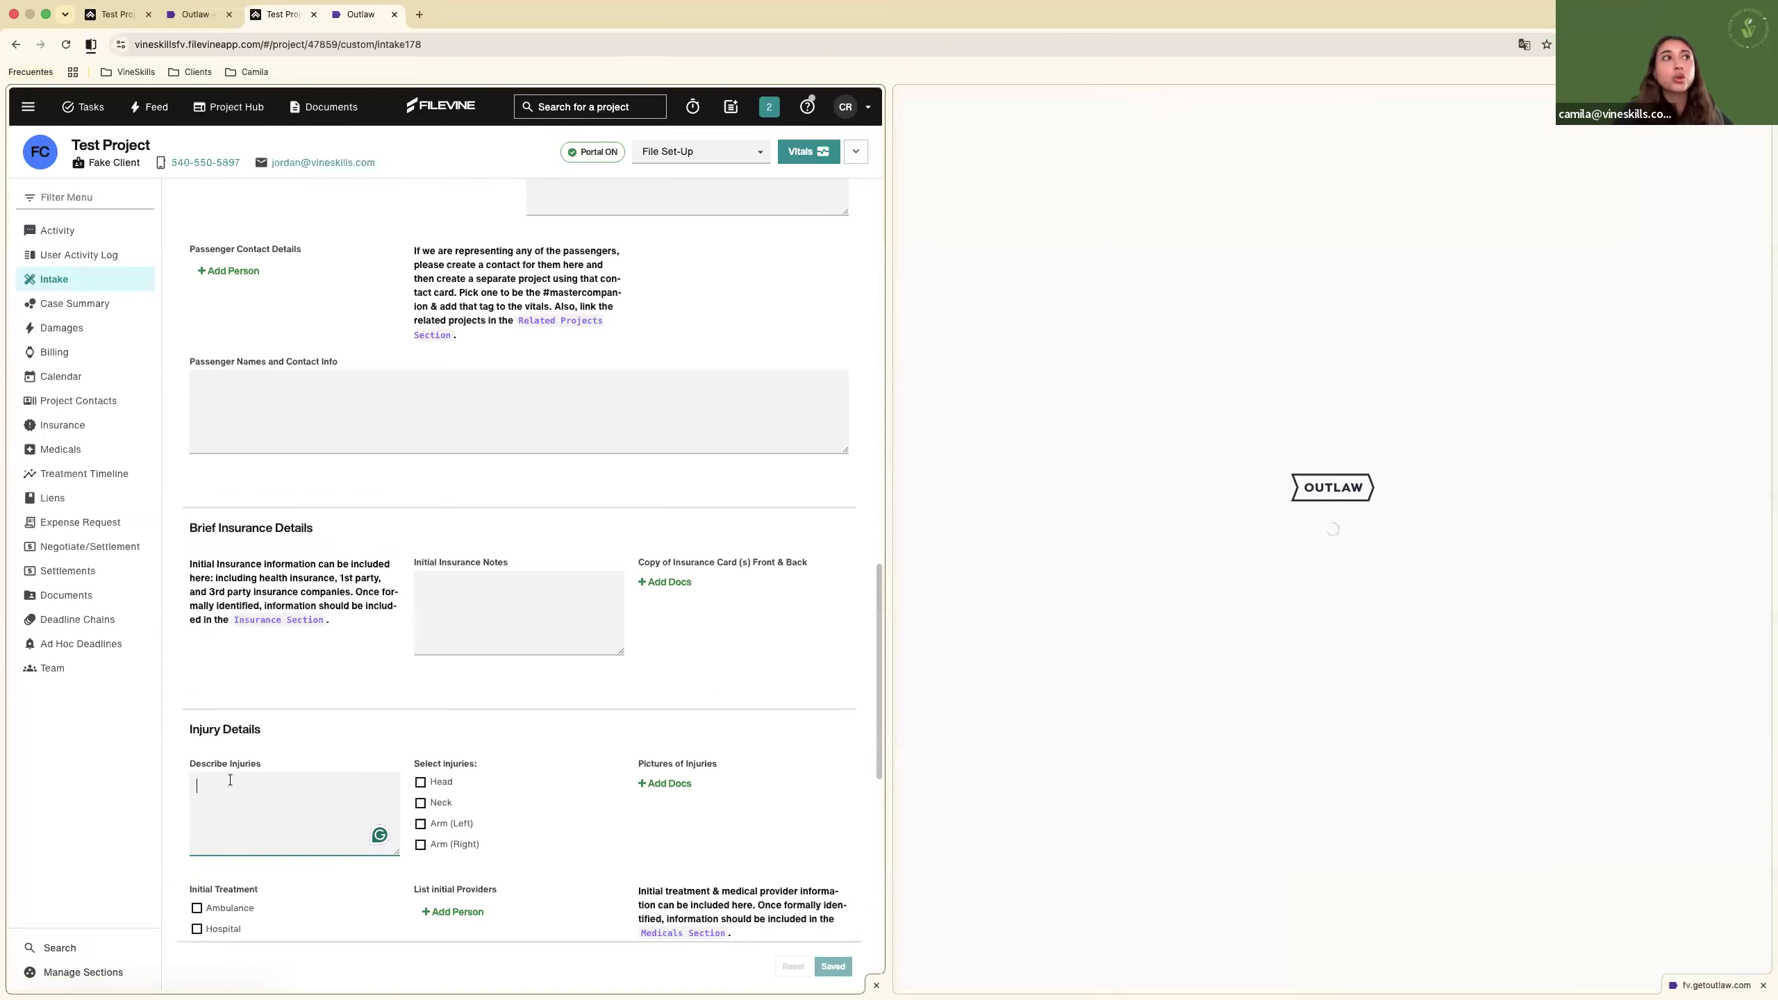
{"action": "type", "text": "test test test tst"}
Select Arm (Left) and Arm (Right) as injuries and Ambulance and Hospital as initial treatment, and save the intake.
{"action": "scroll", "coordinate": [529, 872], "scroll_direction": "down", "scroll_amount": 2}
{"action": "left_click", "coordinate": [420, 716]}
{"action": "left_click", "coordinate": [420, 695]}
{"action": "left_click", "coordinate": [196, 780]}
{"action": "left_click", "coordinate": [196, 801]}
{"action": "scroll", "coordinate": [237, 806], "scroll_direction": "down", "scroll_amount": 3}
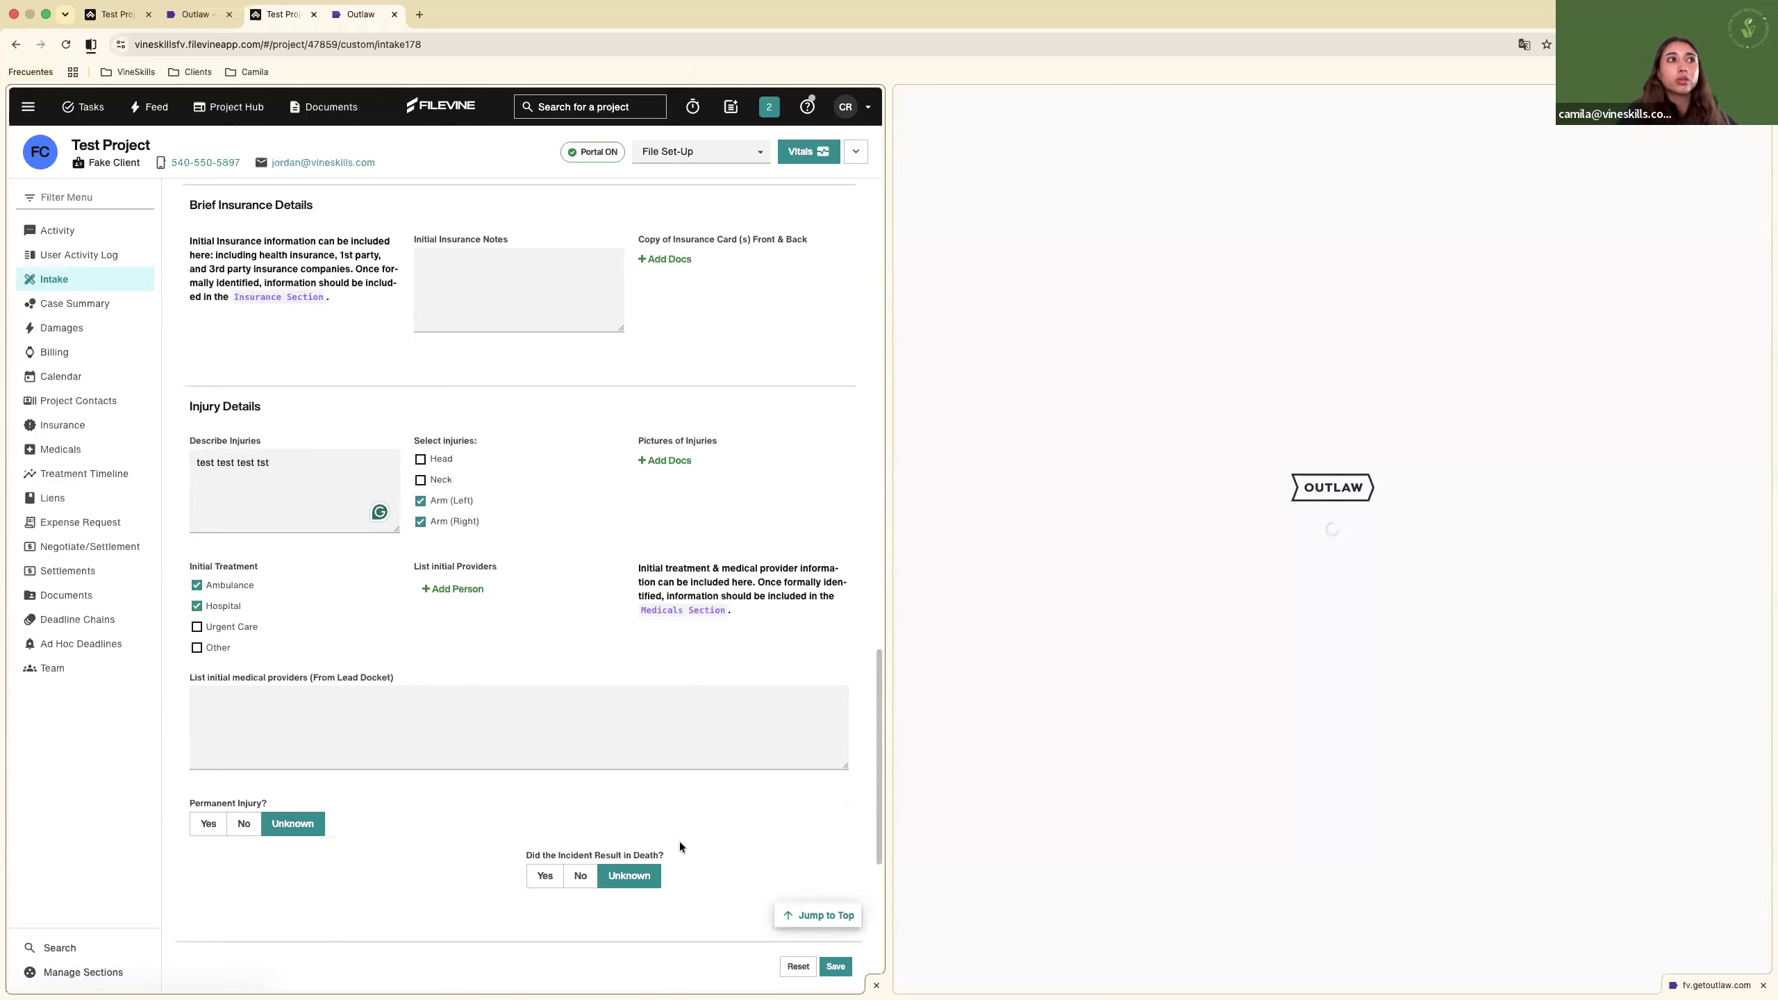
{"action": "left_click", "coordinate": [835, 966]}
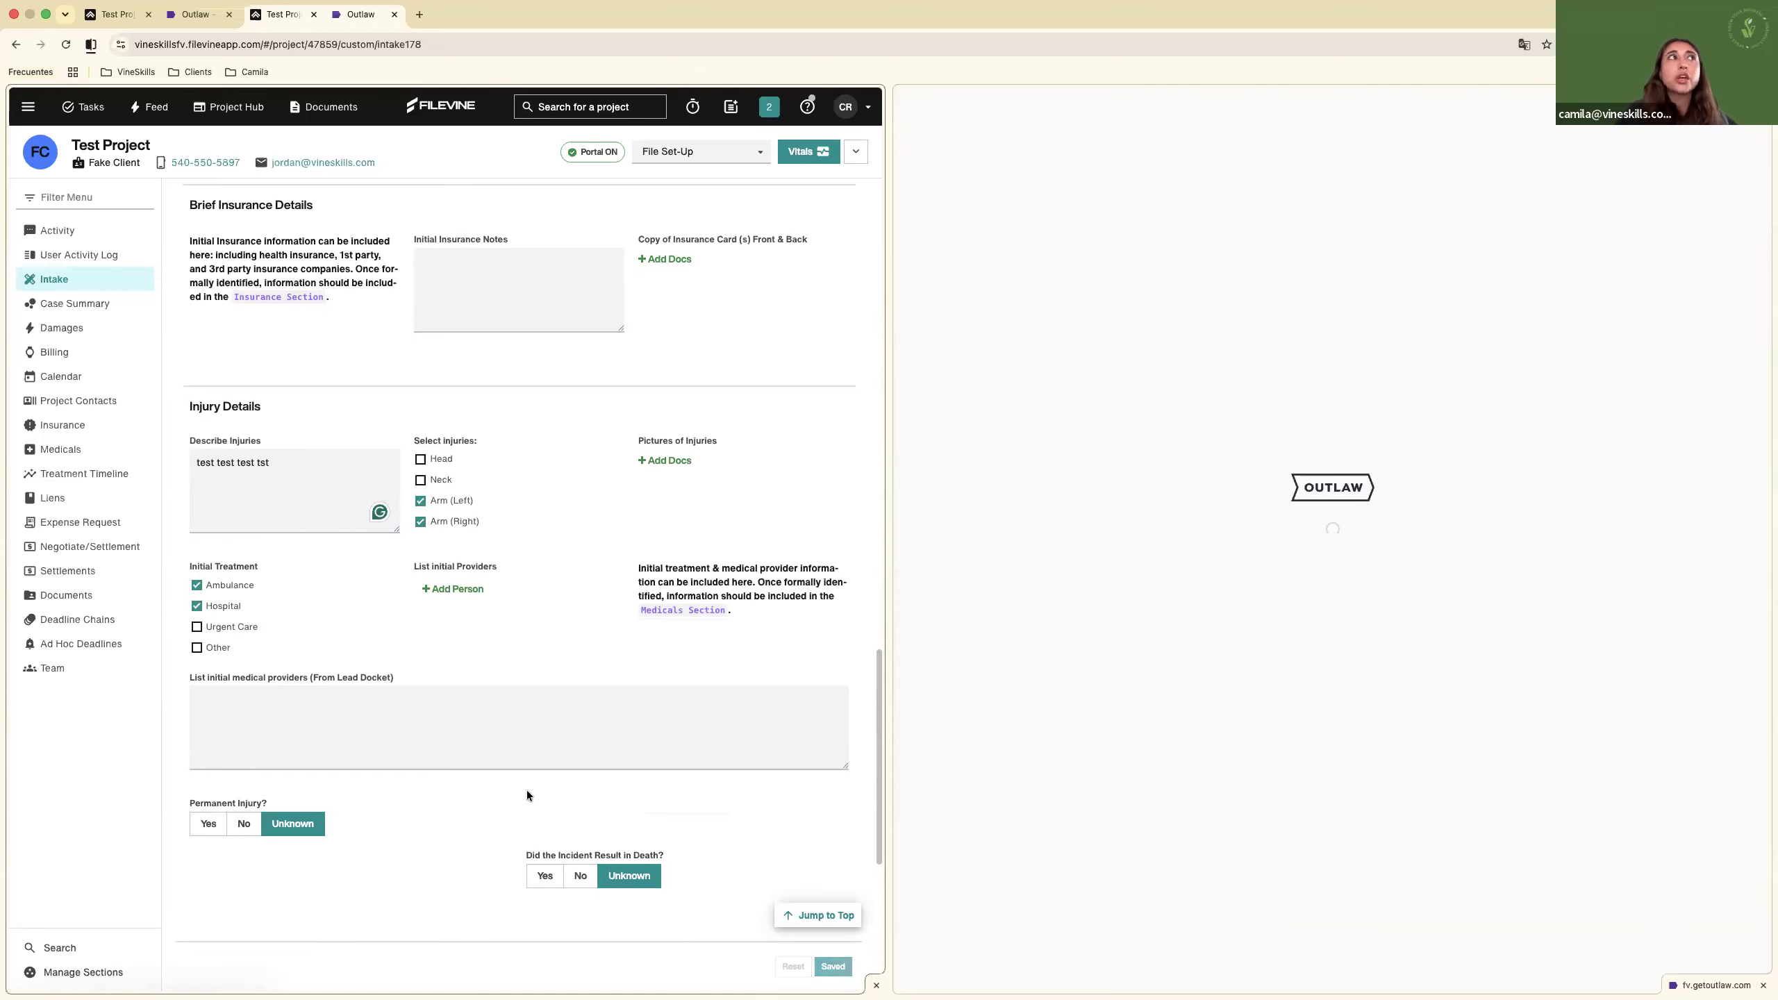
In the project's Case Summary section, generate a Settlement Calculator document from the Free Help- Document template.
{"action": "left_click", "coordinate": [94, 301]}
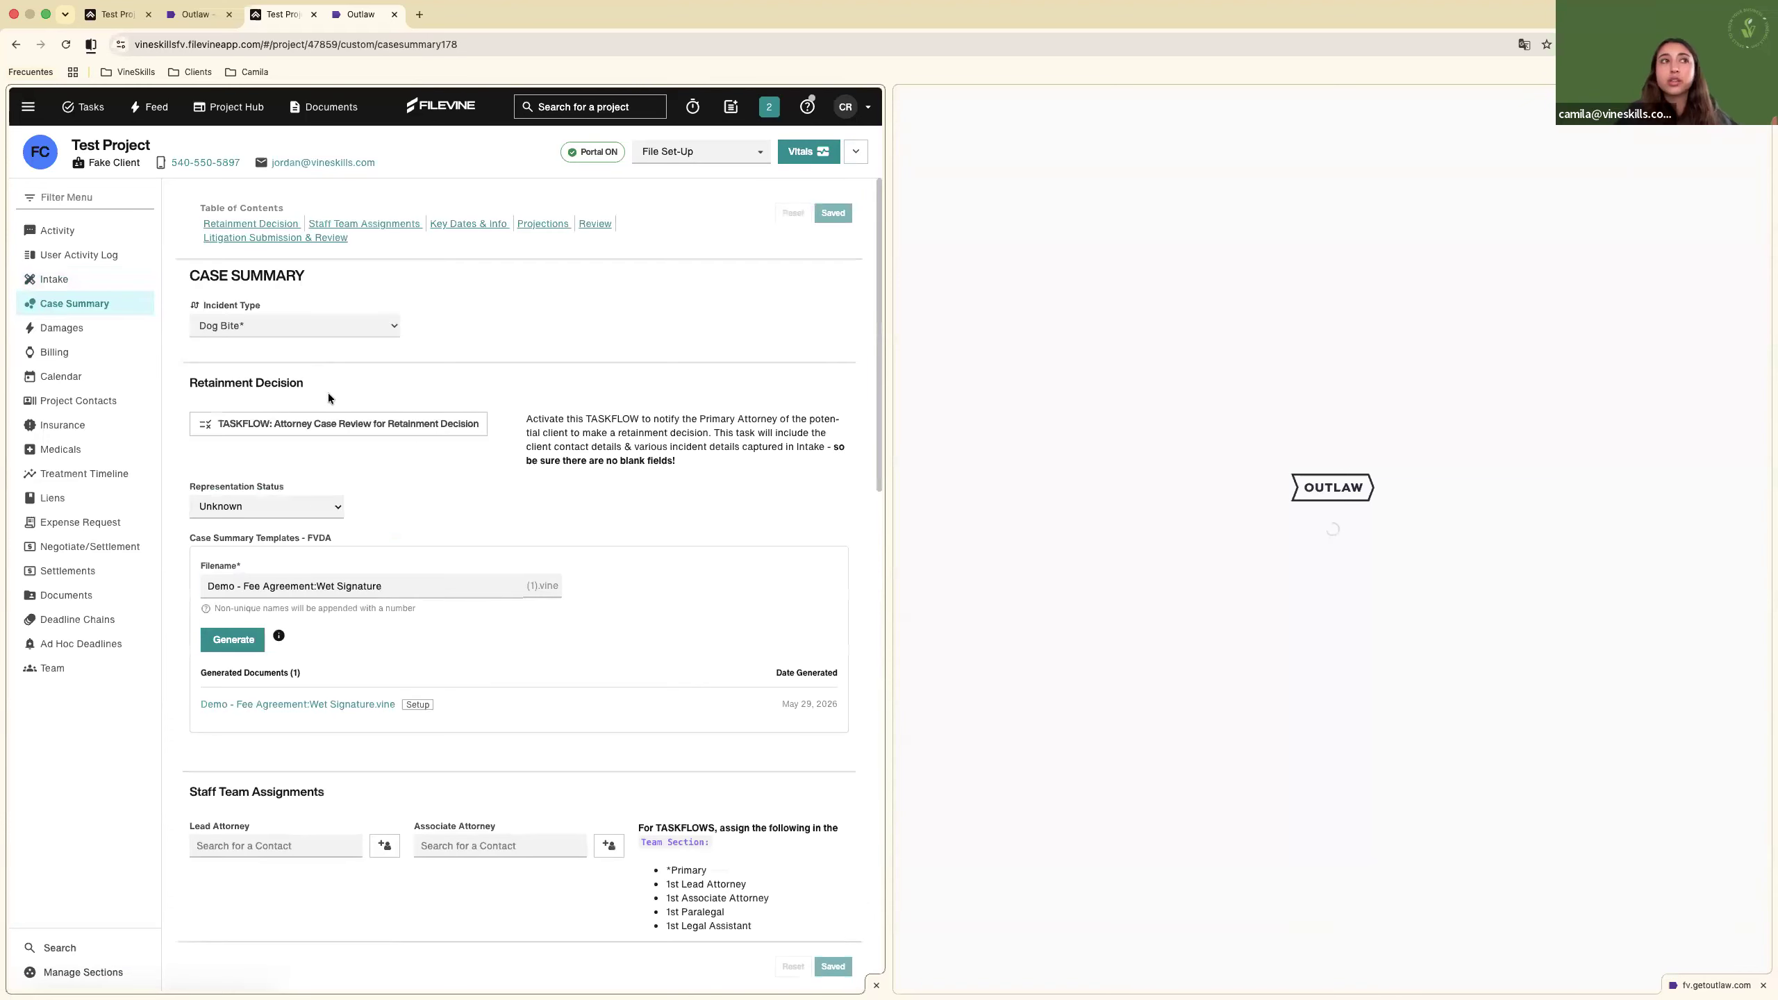
{"action": "scroll", "coordinate": [329, 398], "scroll_direction": "down", "scroll_amount": 7}
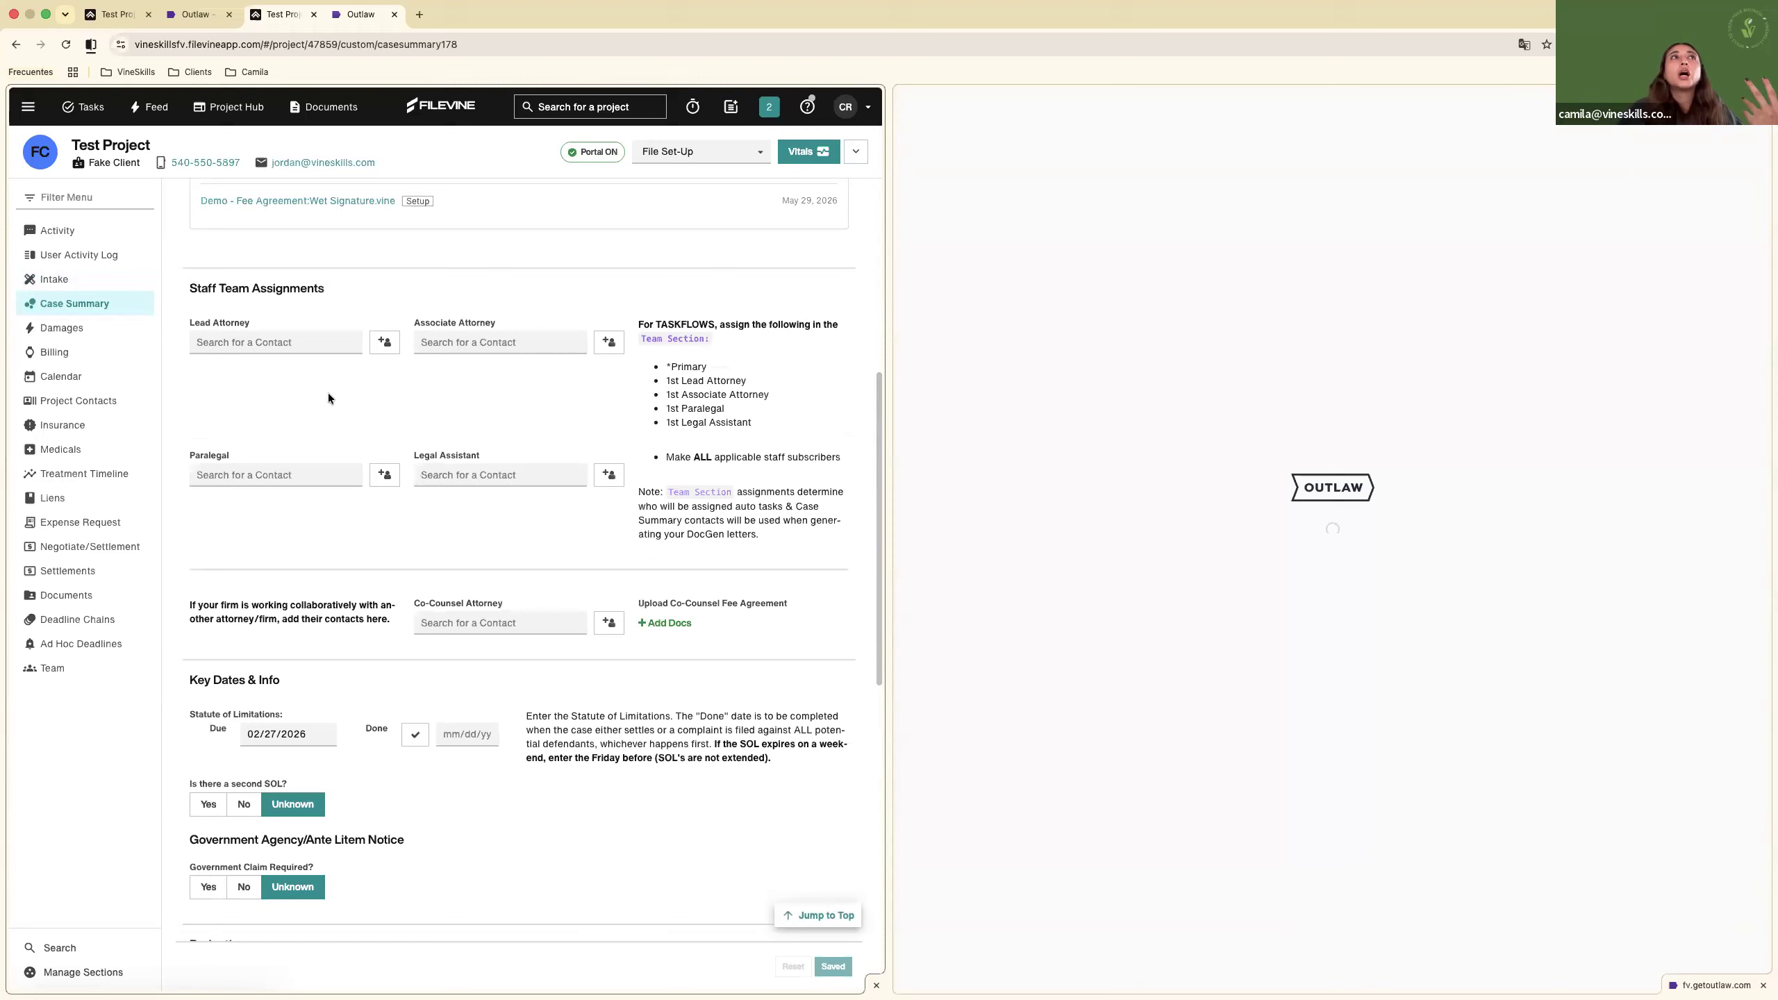
{"action": "scroll", "coordinate": [329, 389], "scroll_direction": "down", "scroll_amount": 3}
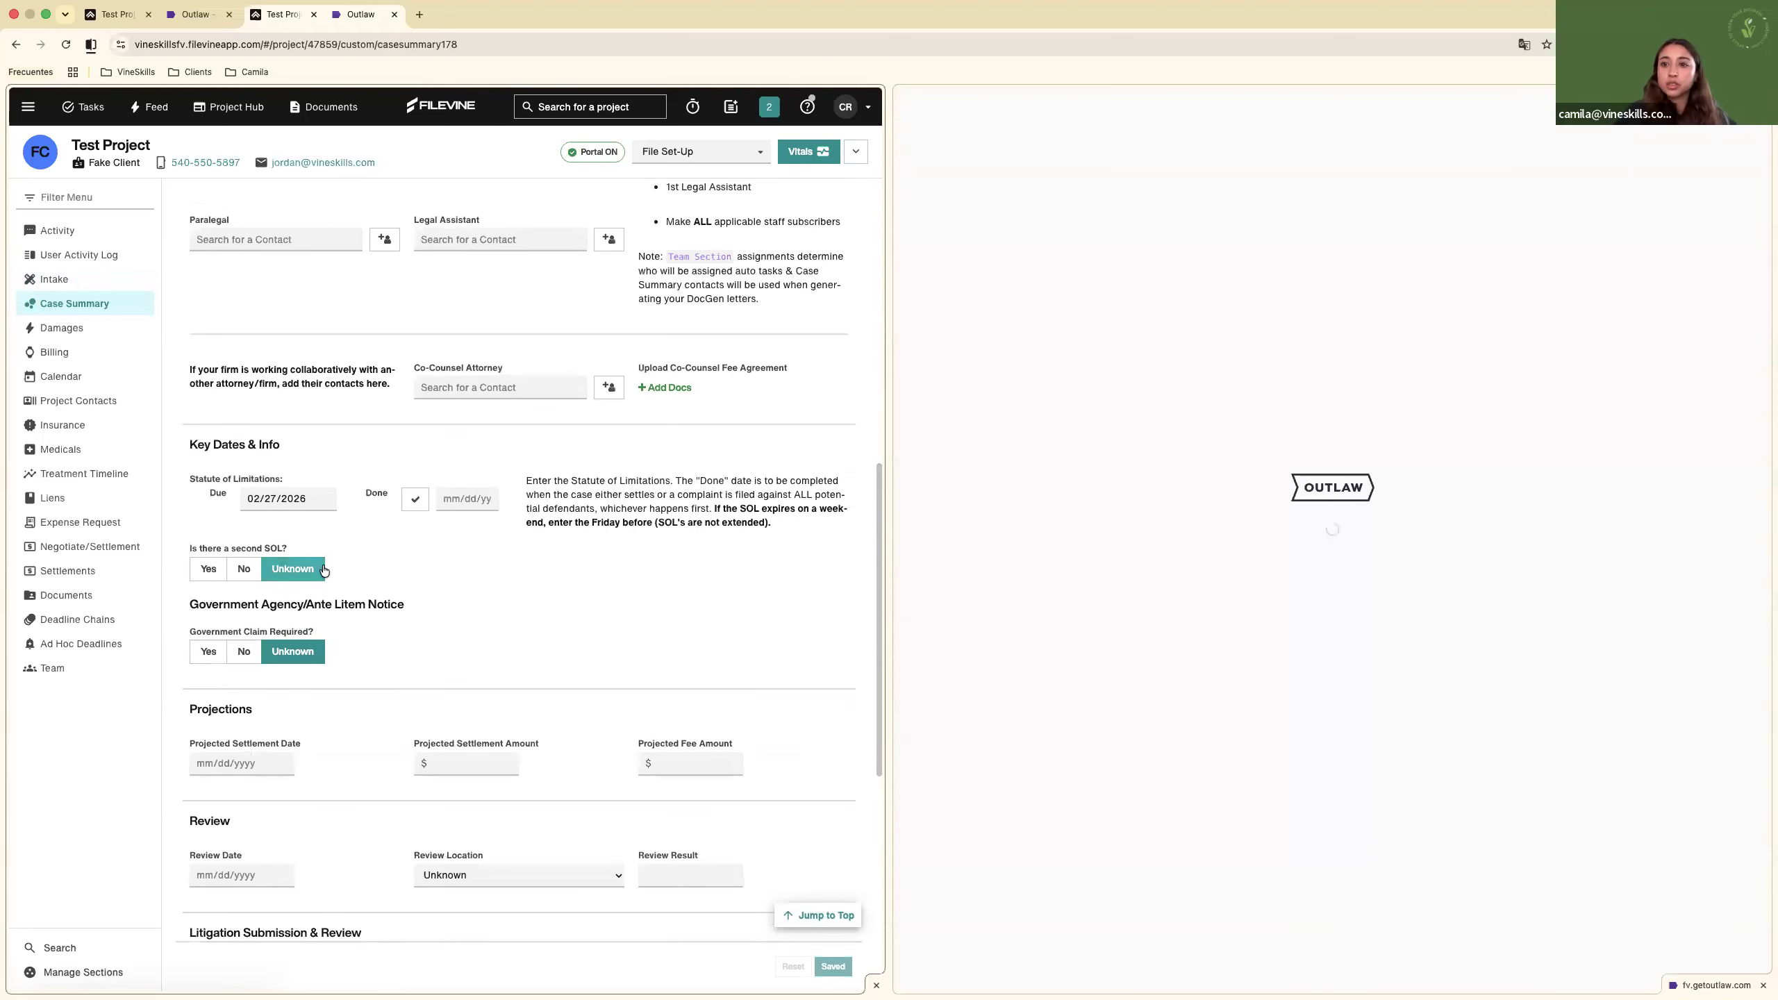
{"action": "scroll", "coordinate": [324, 571], "scroll_direction": "down", "scroll_amount": 1}
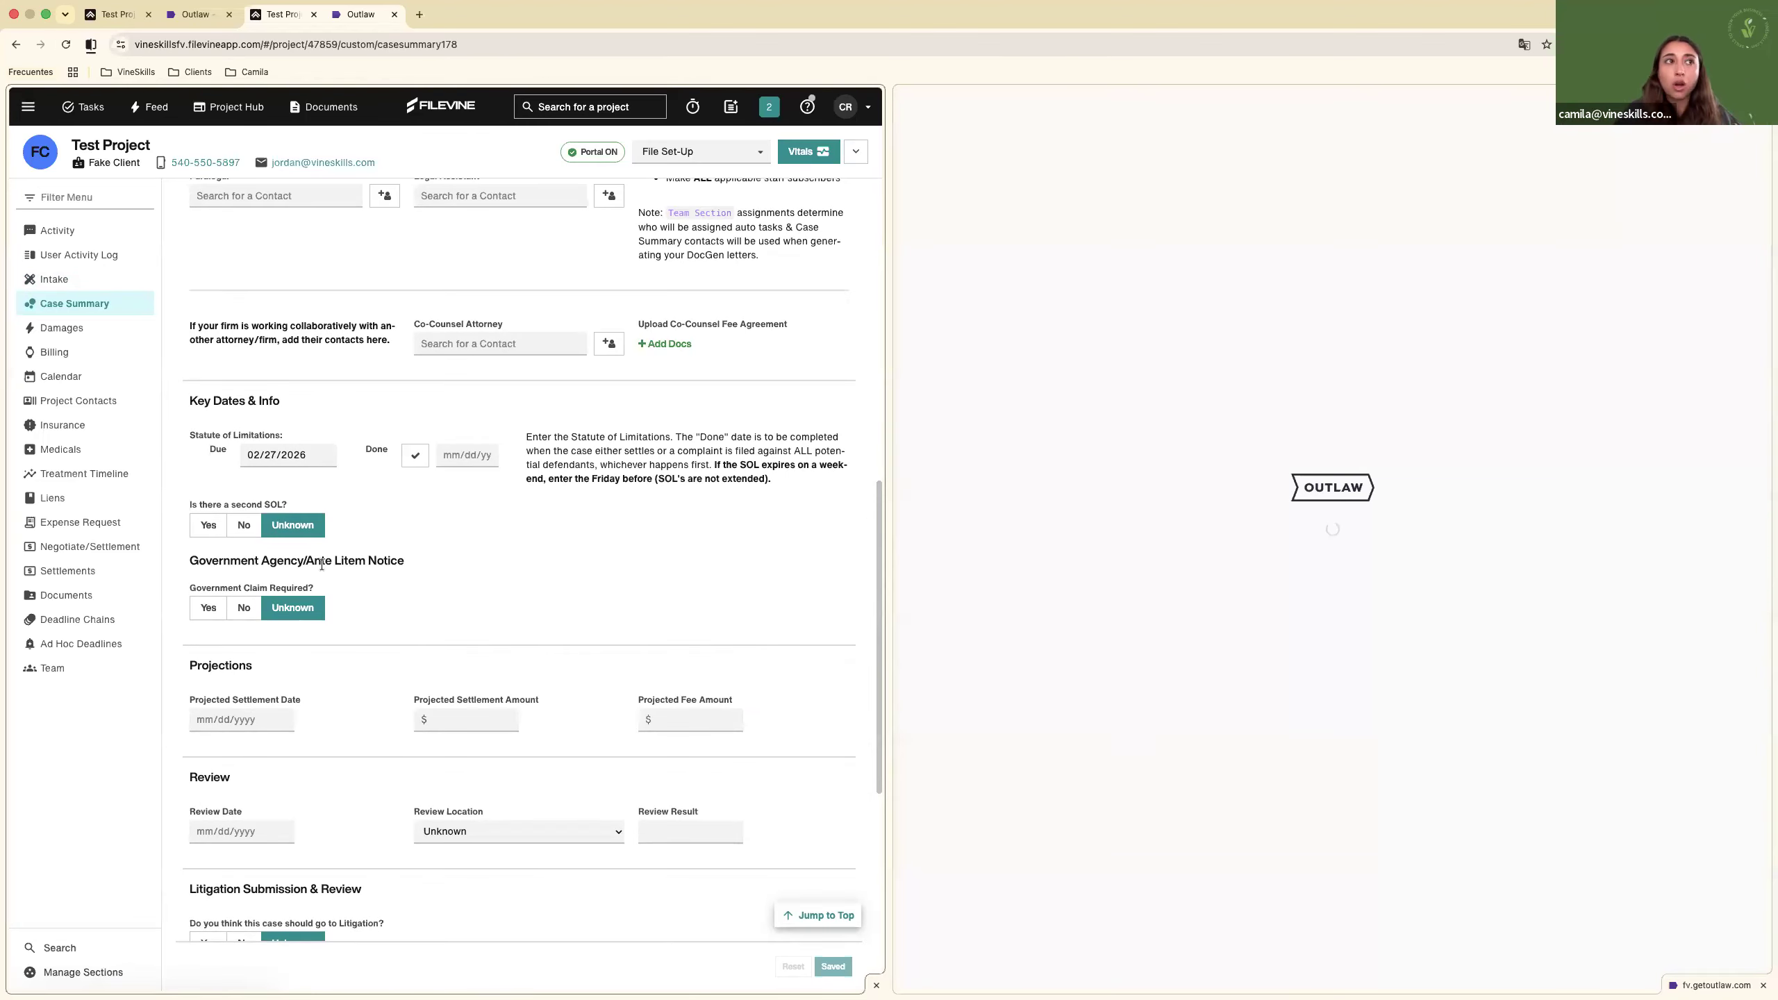
{"action": "scroll", "coordinate": [317, 612], "scroll_direction": "down", "scroll_amount": 5}
{"action": "scroll", "coordinate": [259, 655], "scroll_direction": "down", "scroll_amount": 2}
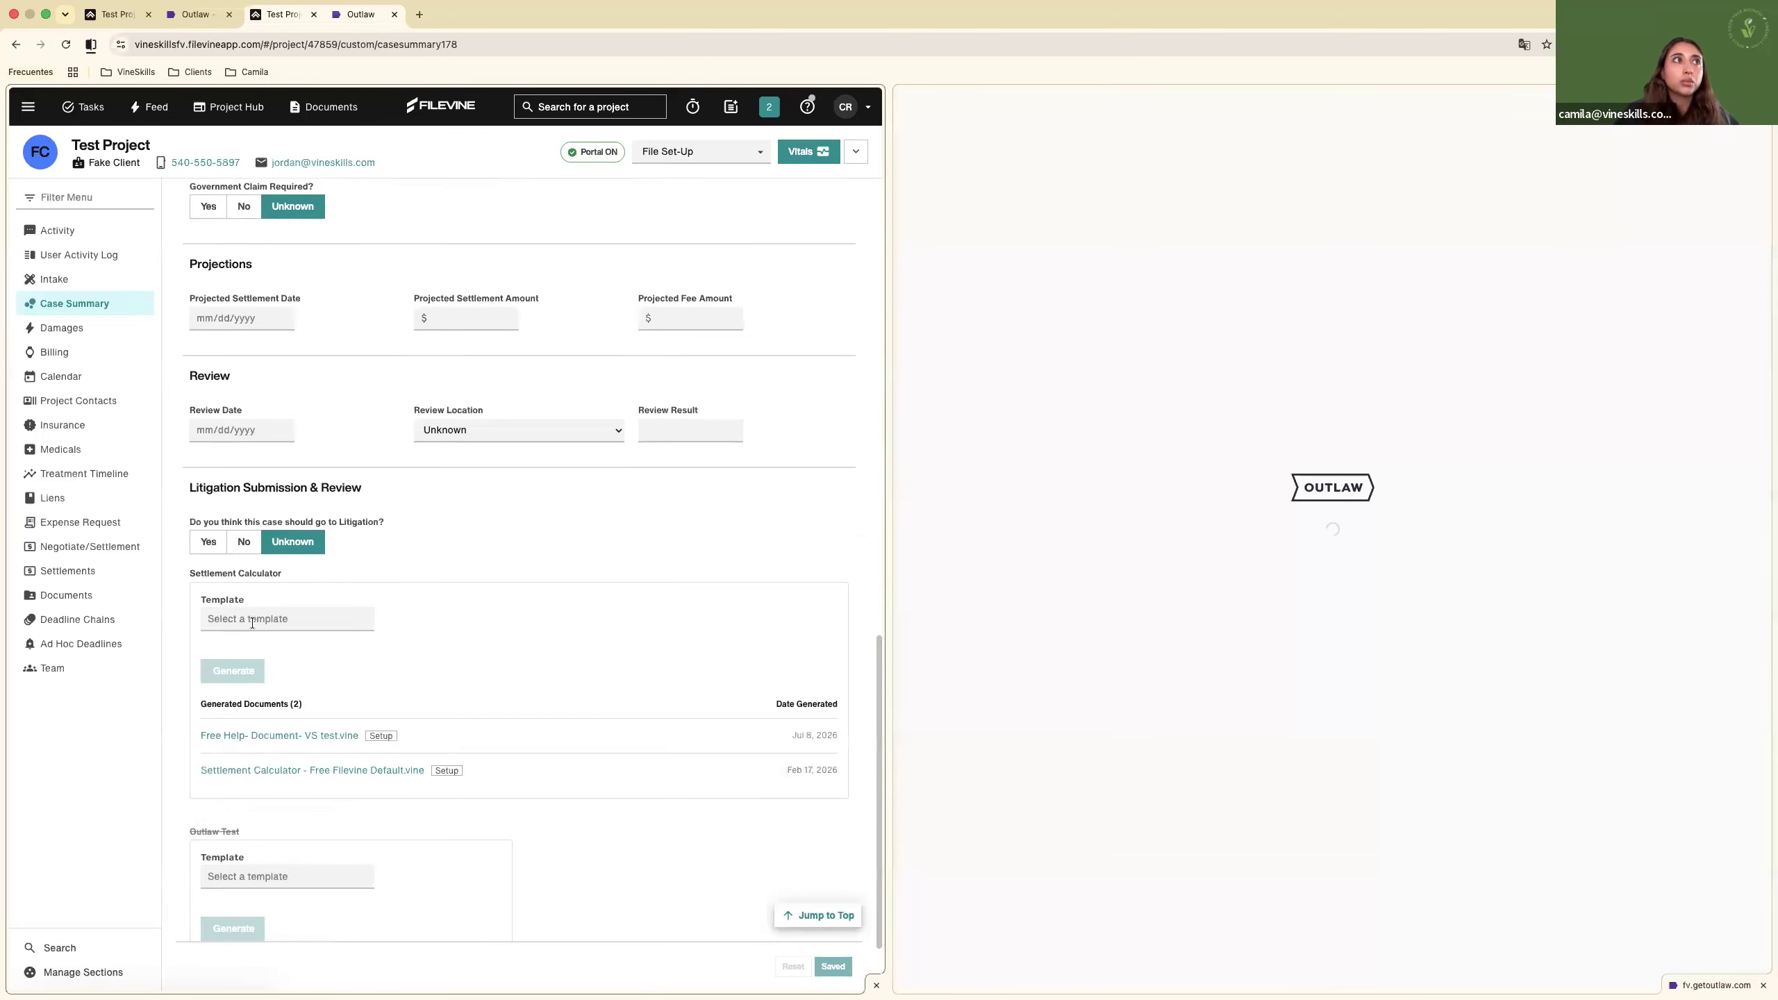
{"action": "left_click", "coordinate": [252, 623]}
{"action": "type", "text": "free"}
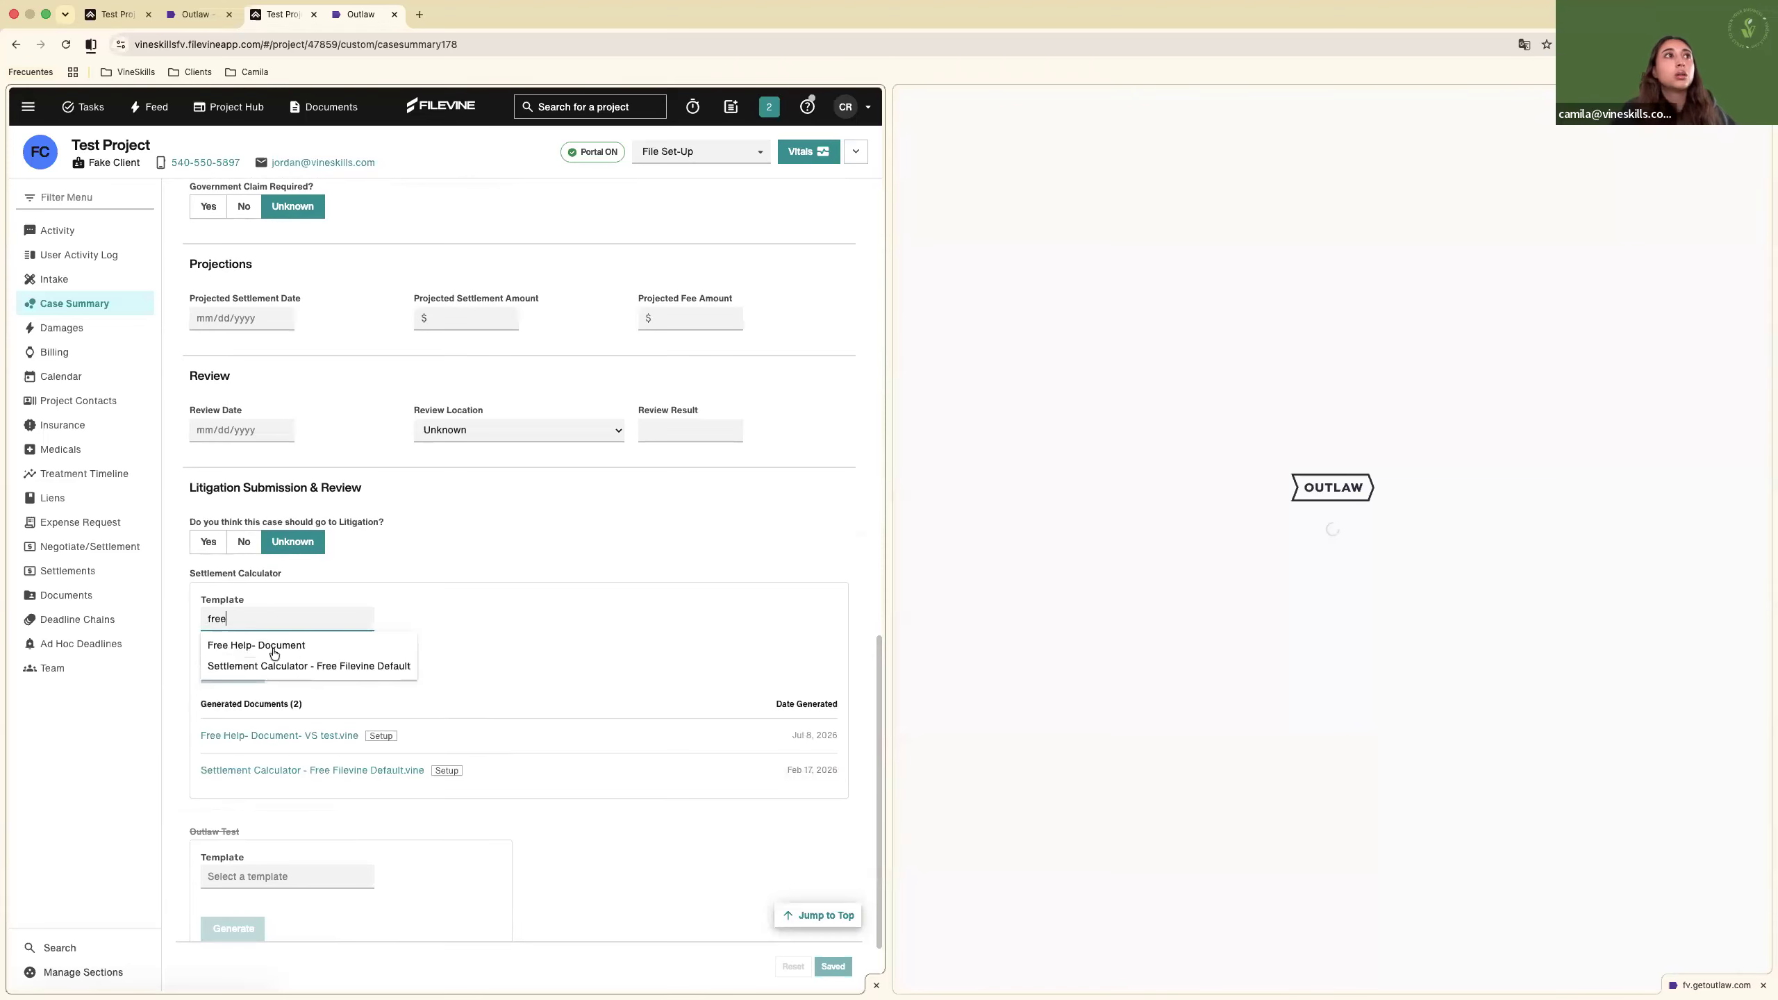
{"action": "left_click", "coordinate": [256, 645]}
{"action": "left_click", "coordinate": [231, 723]}
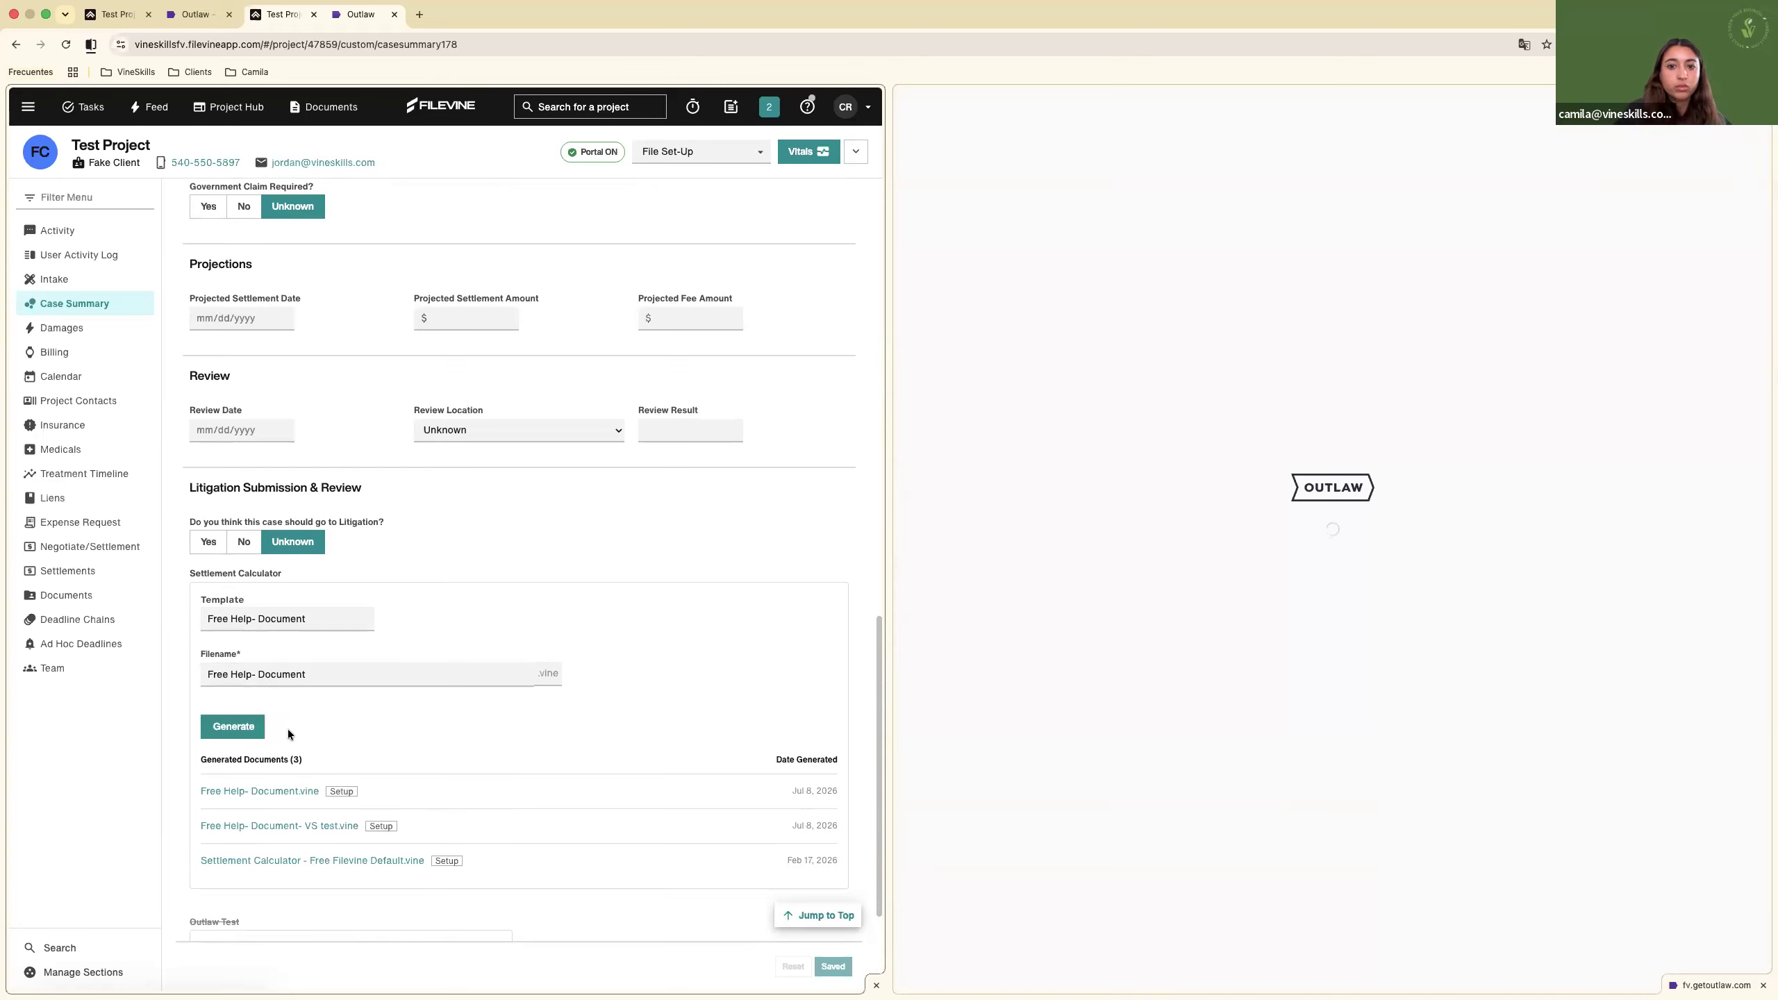
Open the generated Free Help- Document and set its variable asking whether the case should go to litigation to Yes.
{"action": "left_click", "coordinate": [260, 790]}
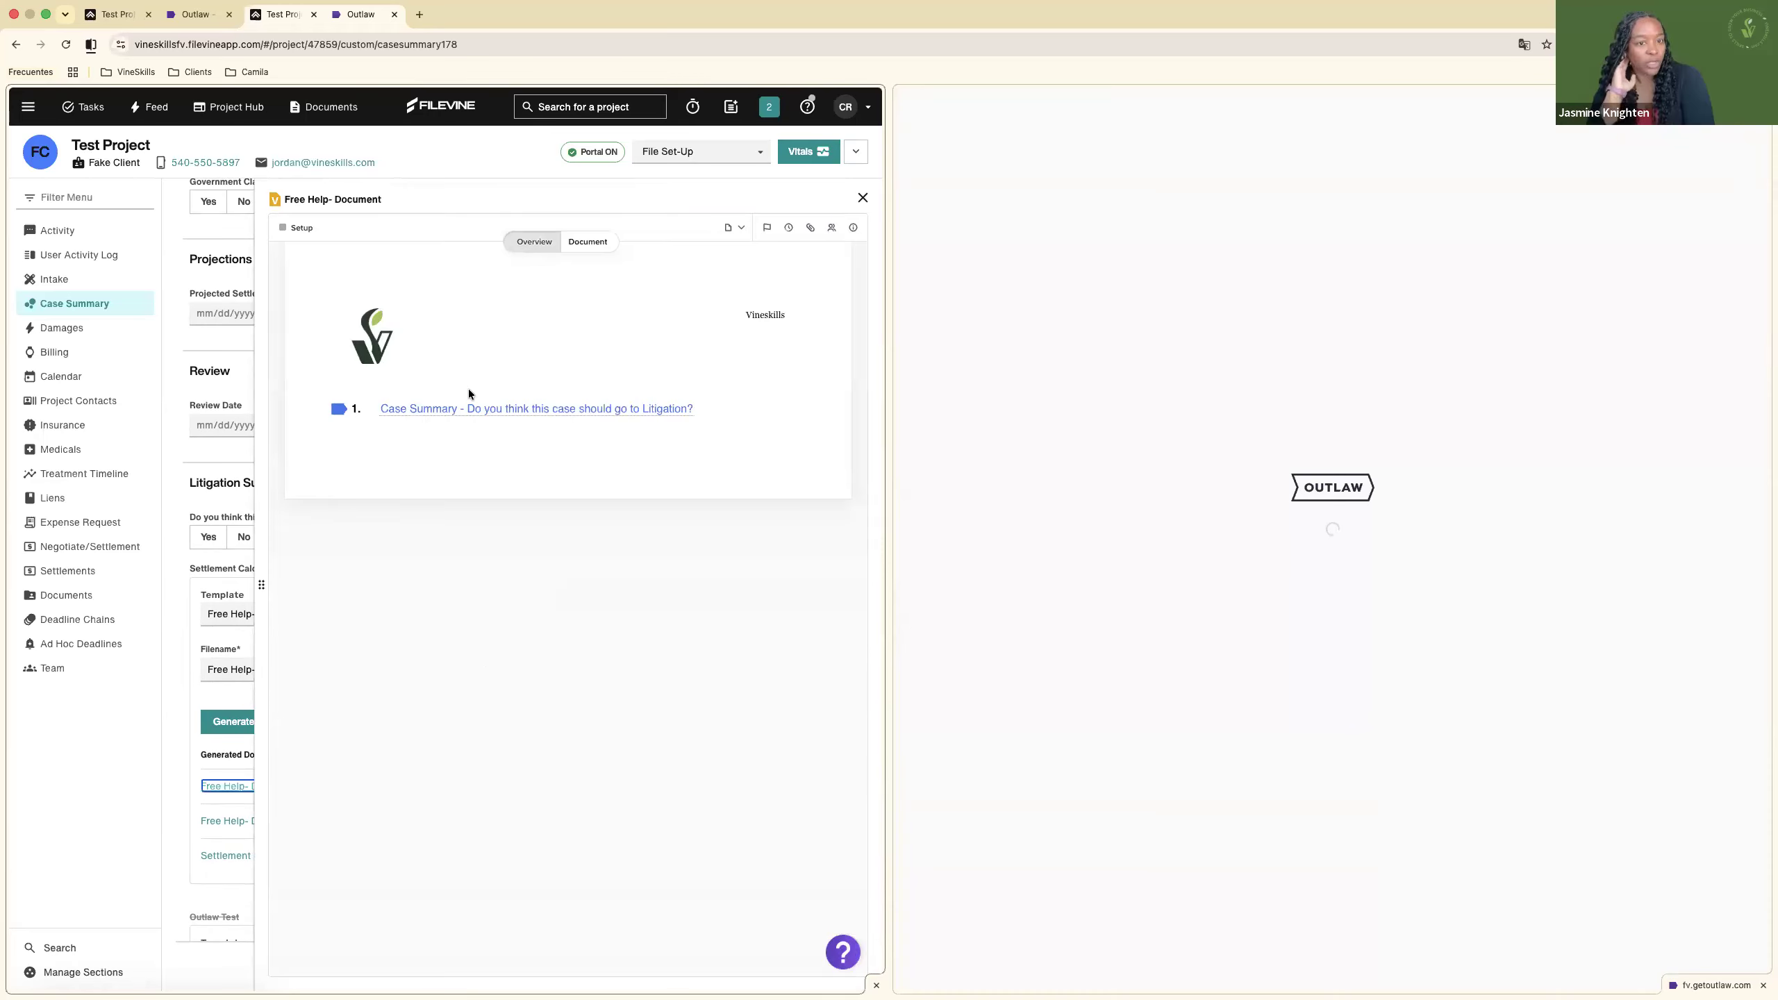
{"action": "left_click", "coordinate": [509, 409]}
{"action": "left_click", "coordinate": [490, 569]}
{"action": "left_click", "coordinate": [488, 596]}
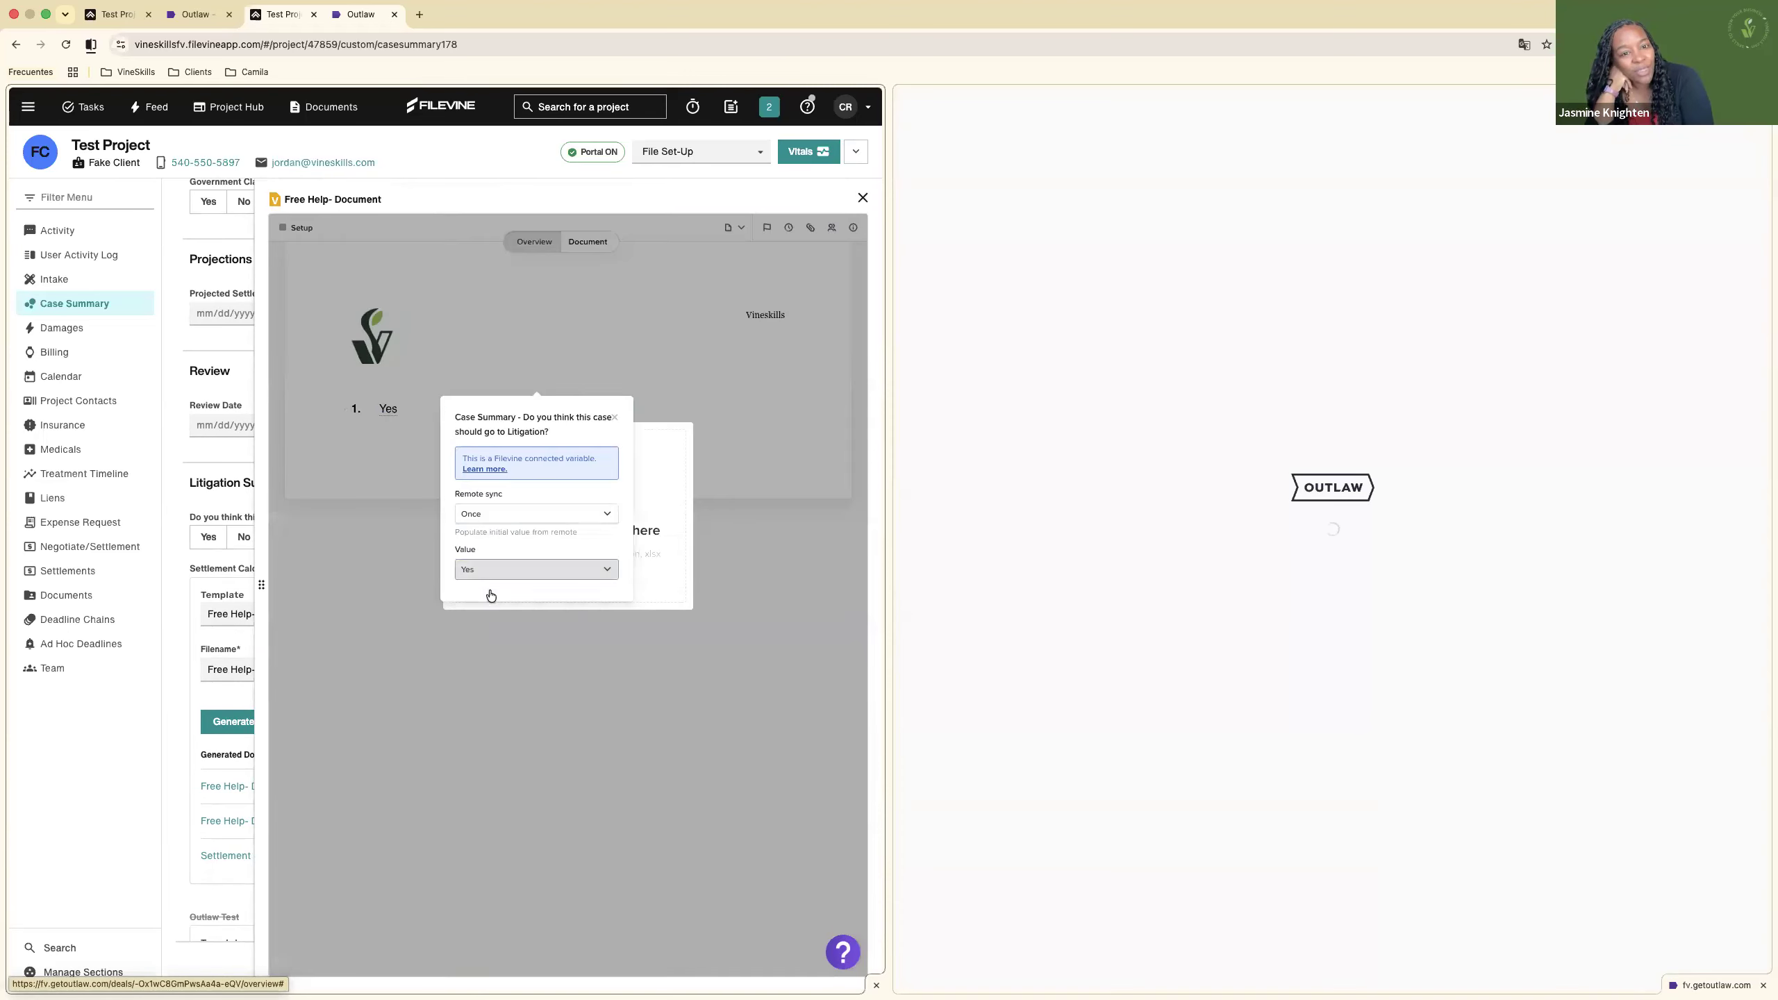
Compare the document's overview with the full letter and highlight the wording that introduces the client's injuries.
{"action": "left_click", "coordinate": [591, 242]}
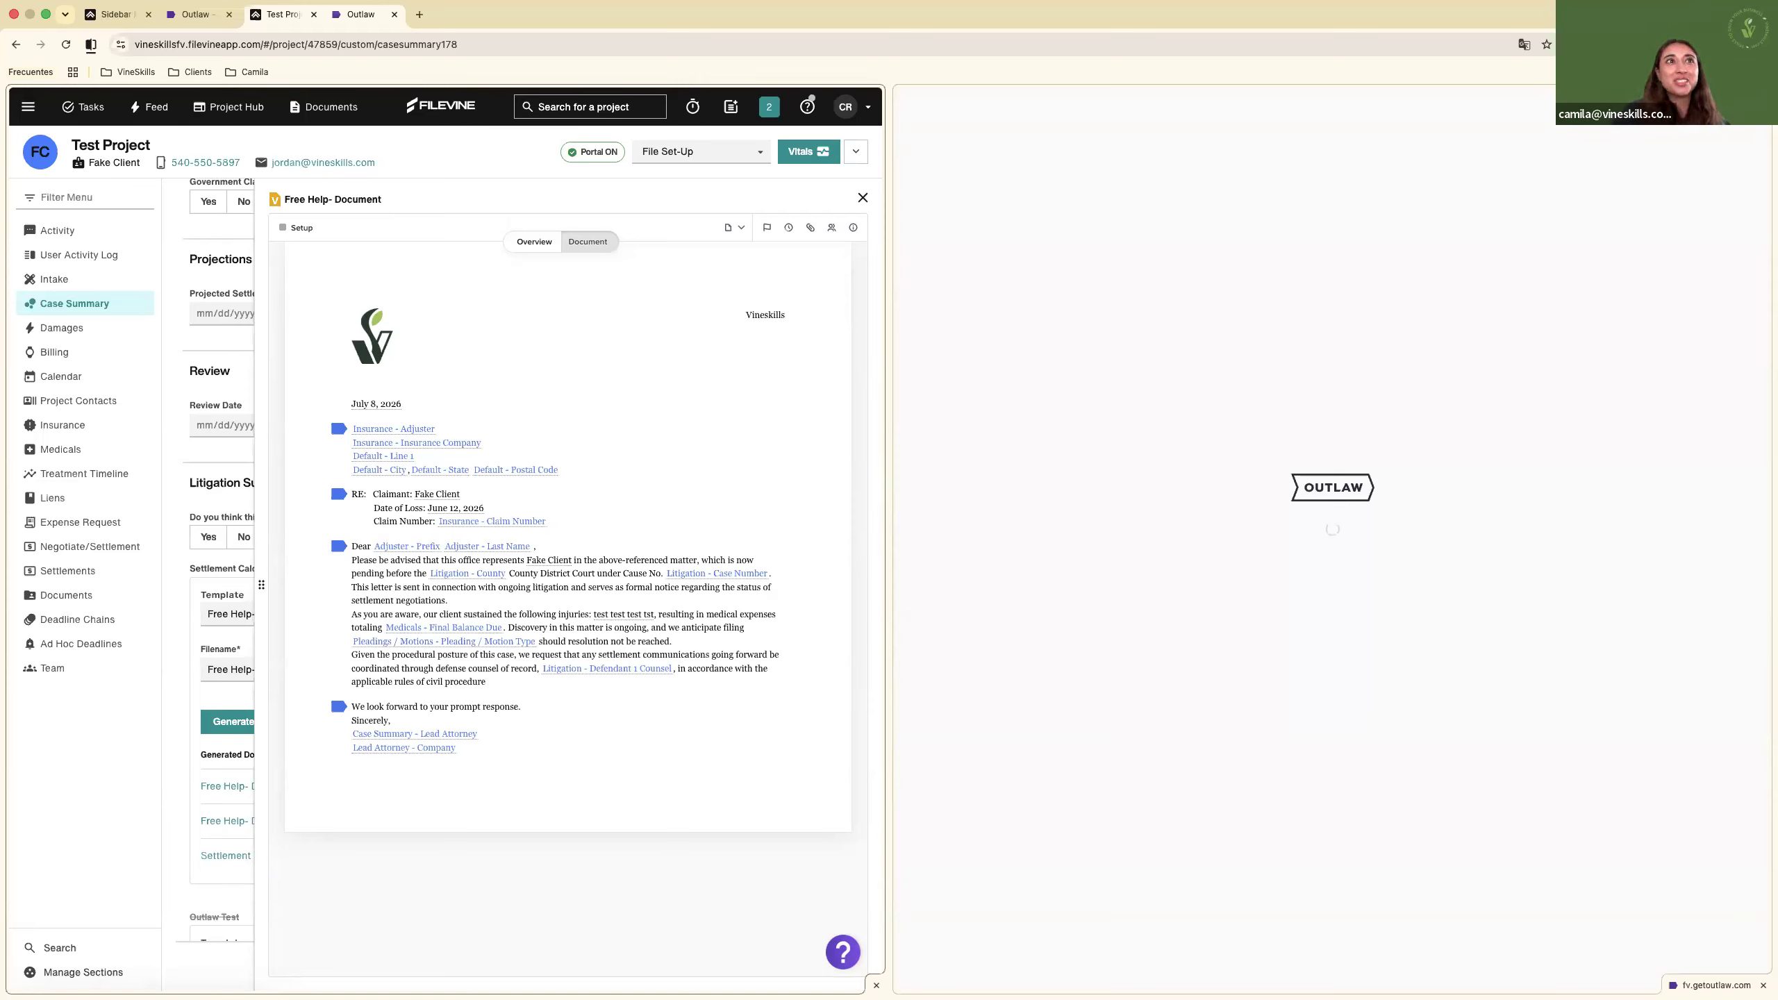
{"action": "left_click", "coordinate": [534, 244]}
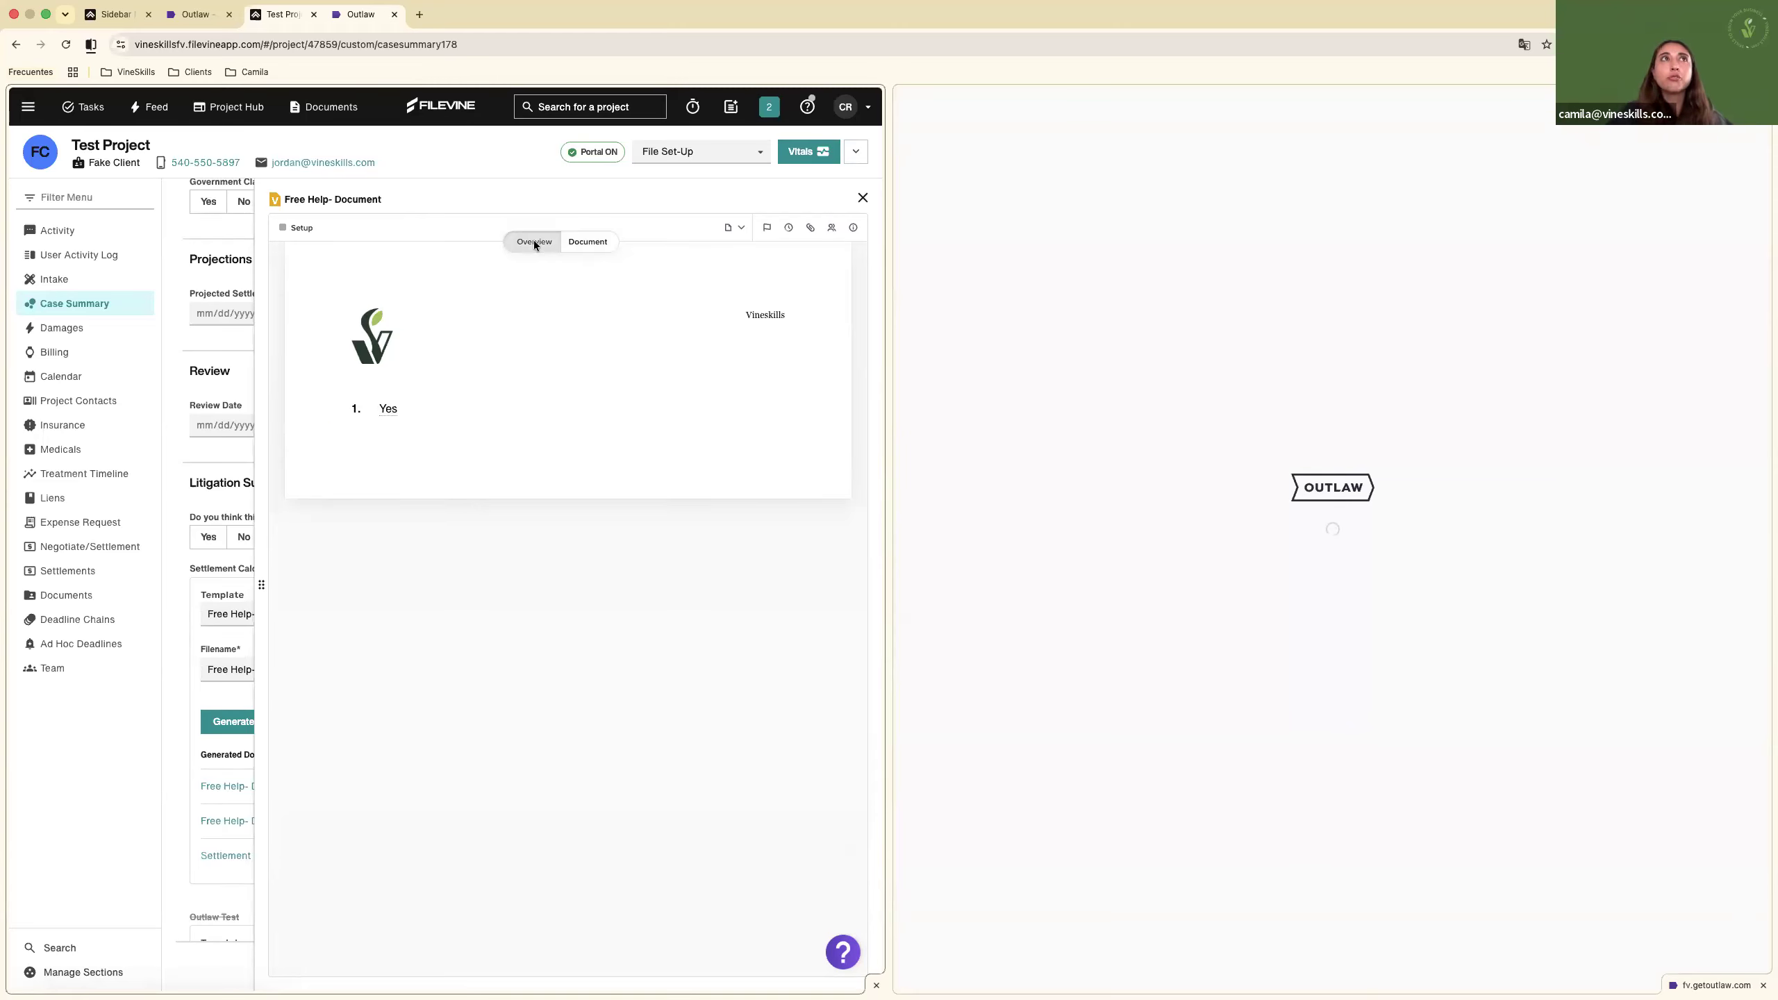
{"action": "left_click", "coordinate": [587, 245]}
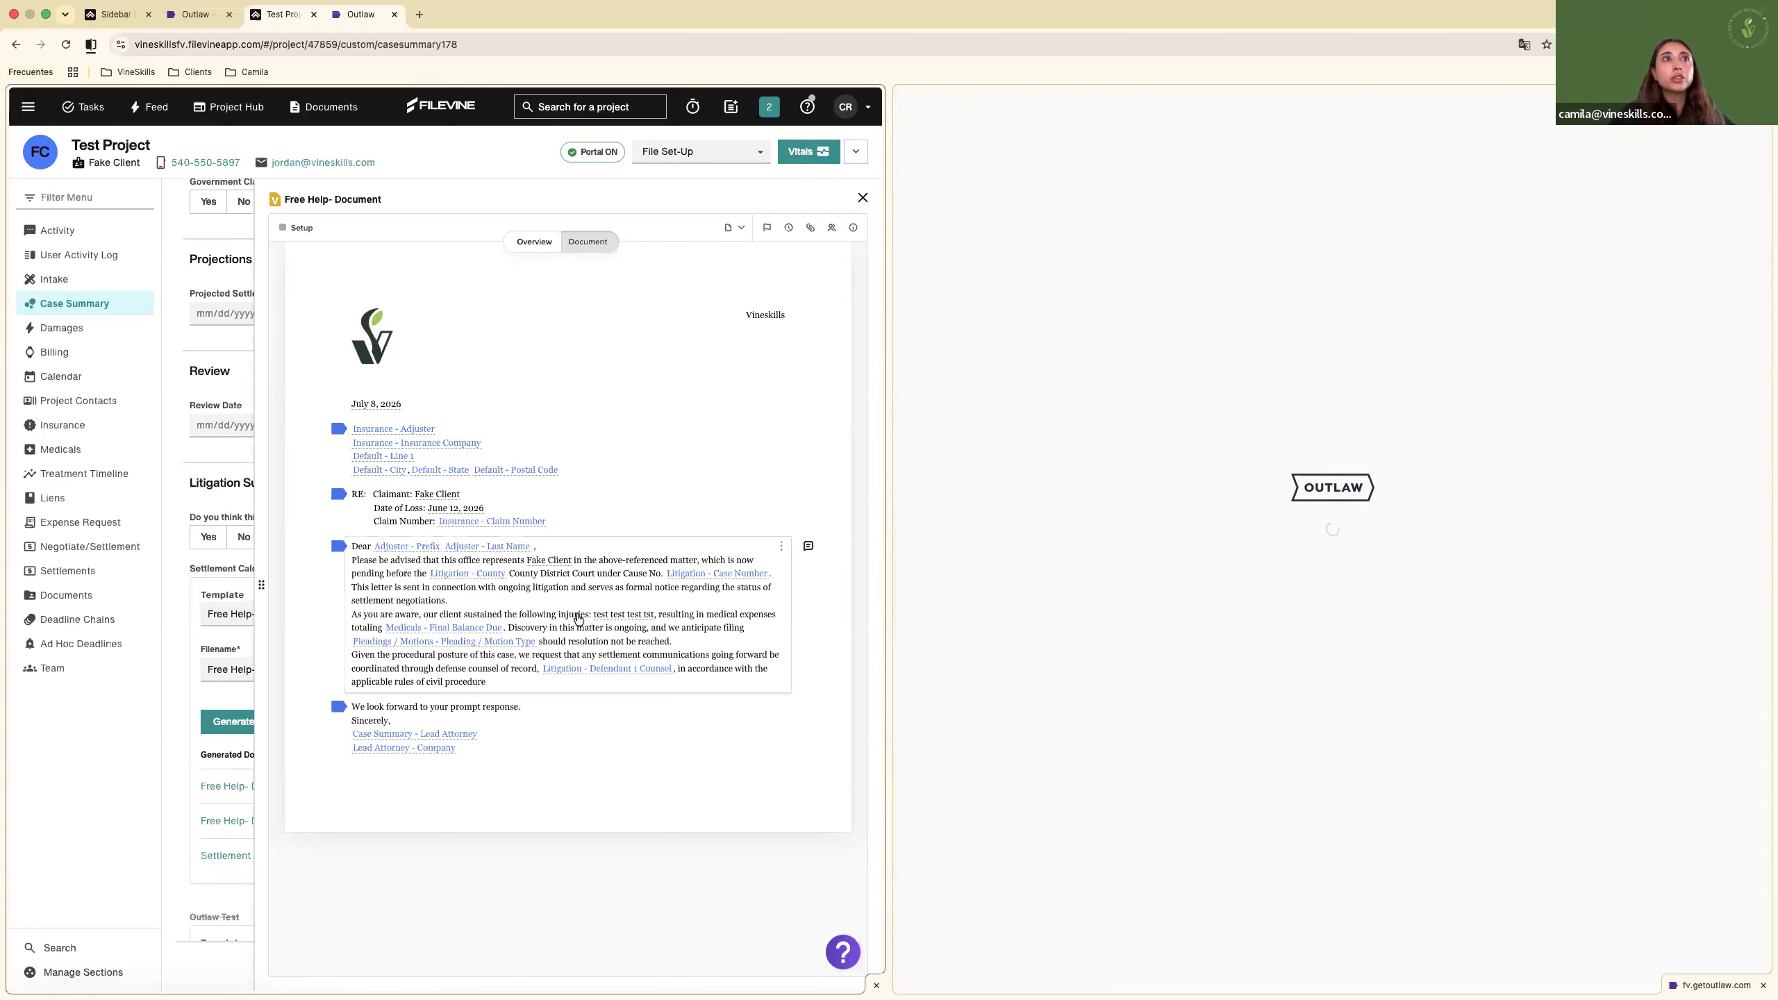
{"action": "left_click_drag", "start_coordinate": [499, 616], "coordinate": [590, 618]}
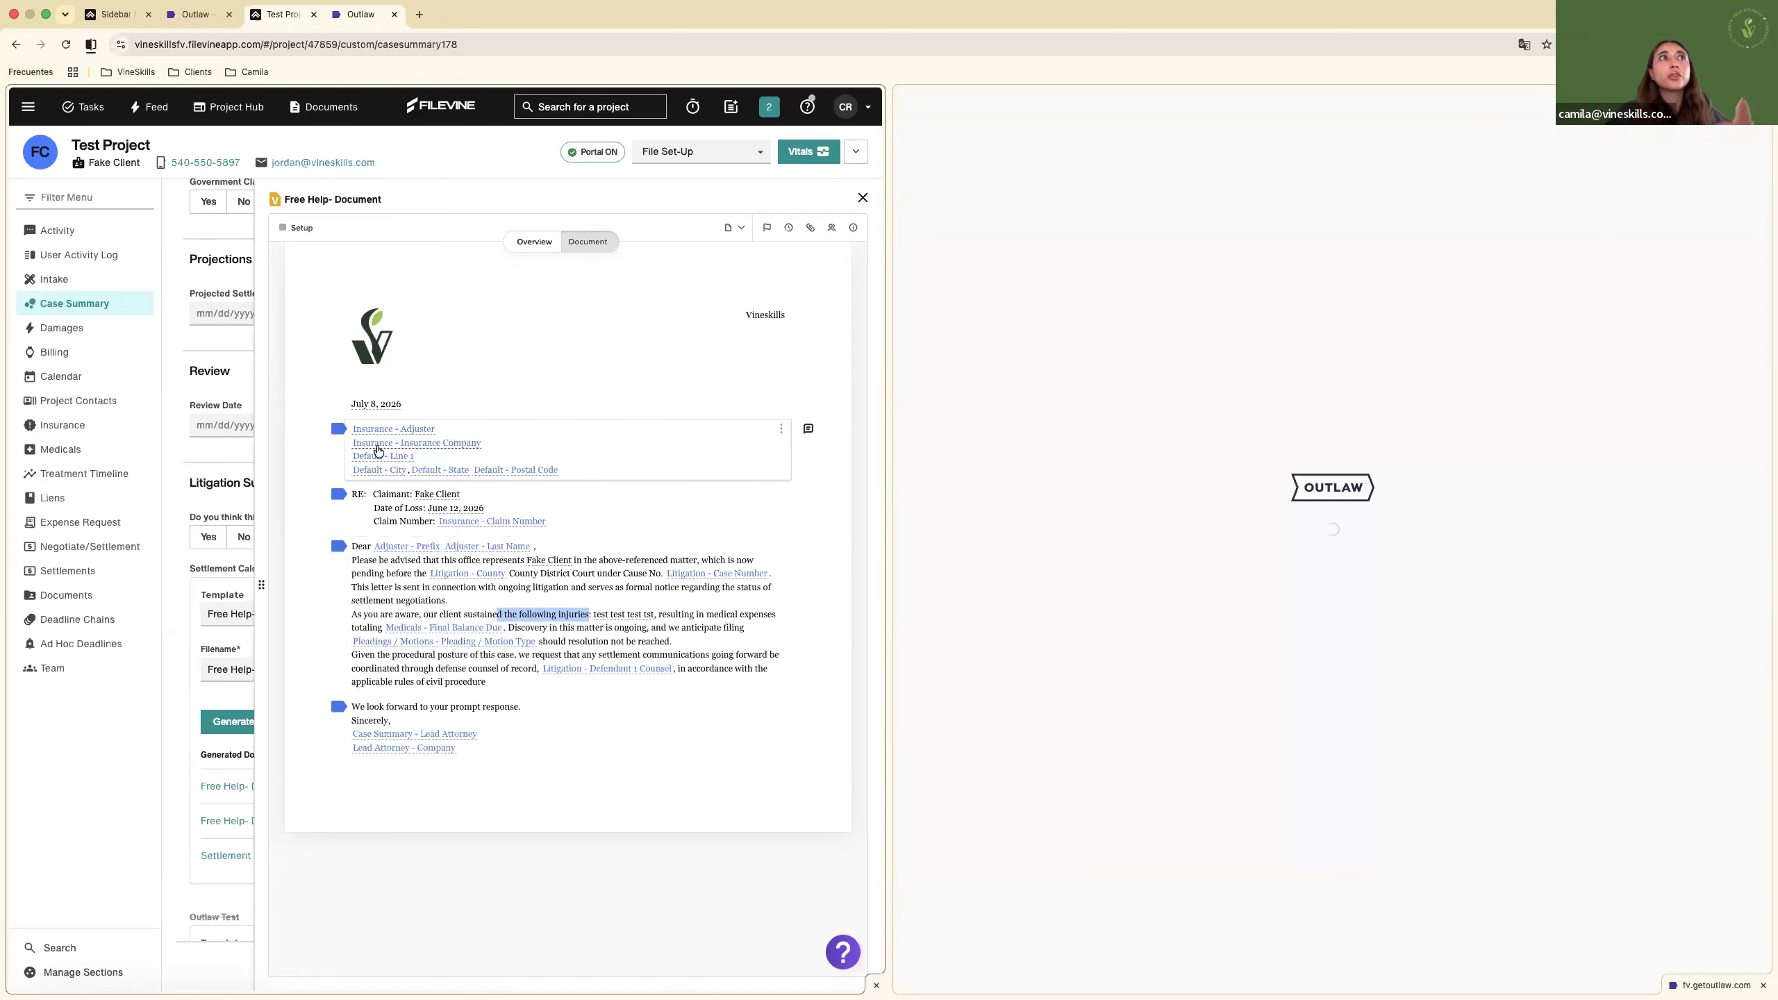
Fill the letter's insurance and adjuster variables with the TEST State Farm Insurance Company item from the project.
{"action": "left_click", "coordinate": [378, 430]}
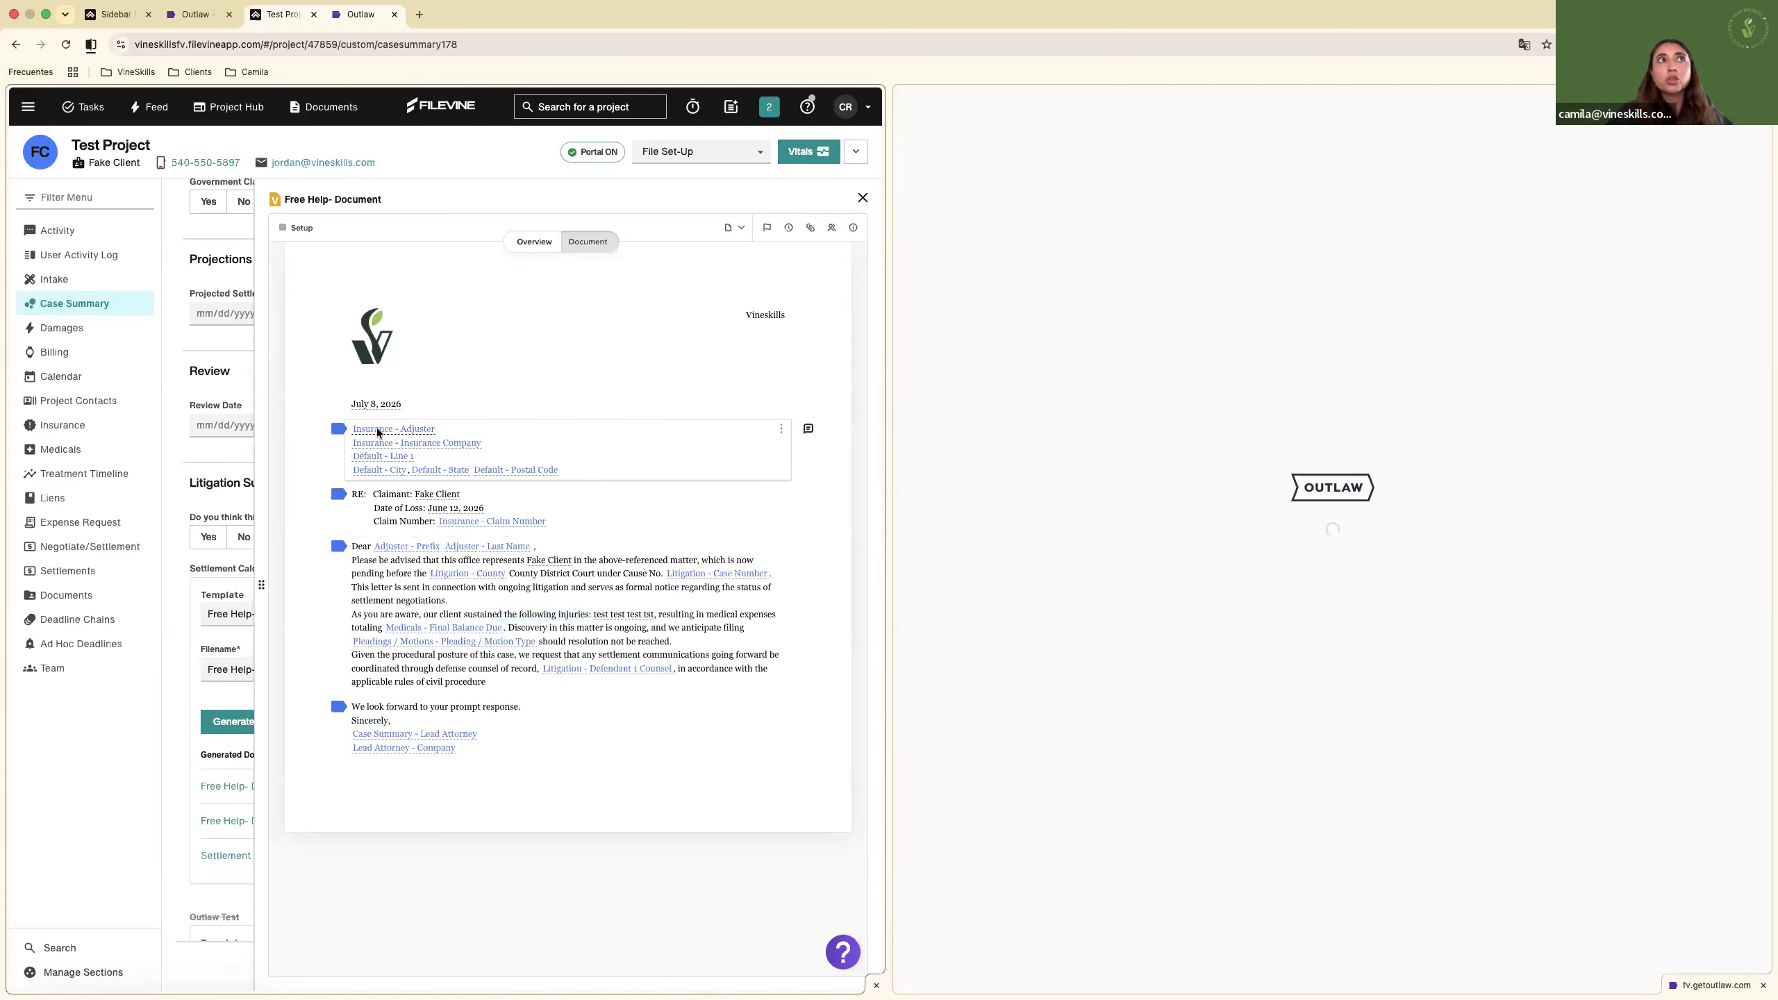
{"action": "left_click", "coordinate": [294, 377]}
{"action": "left_click", "coordinate": [825, 494]}
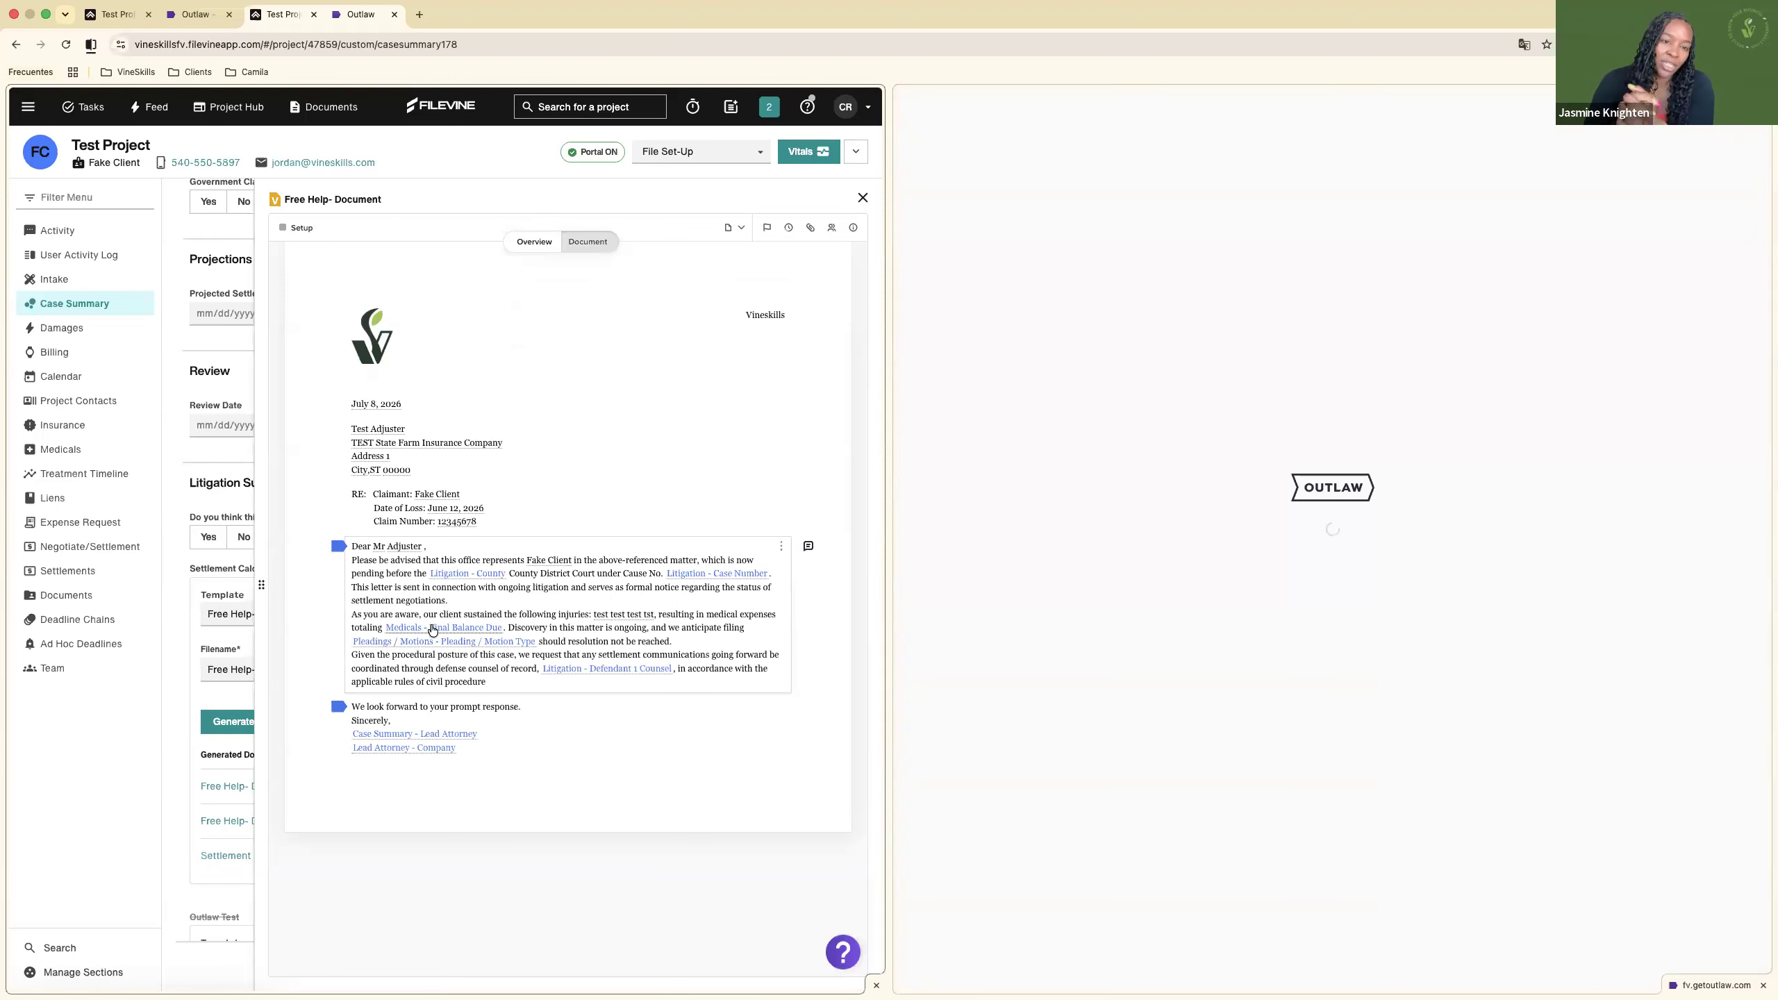
Fill the Medicals - Final Balance Due variable with the $500.00 collection item.
{"action": "left_click", "coordinate": [433, 629]}
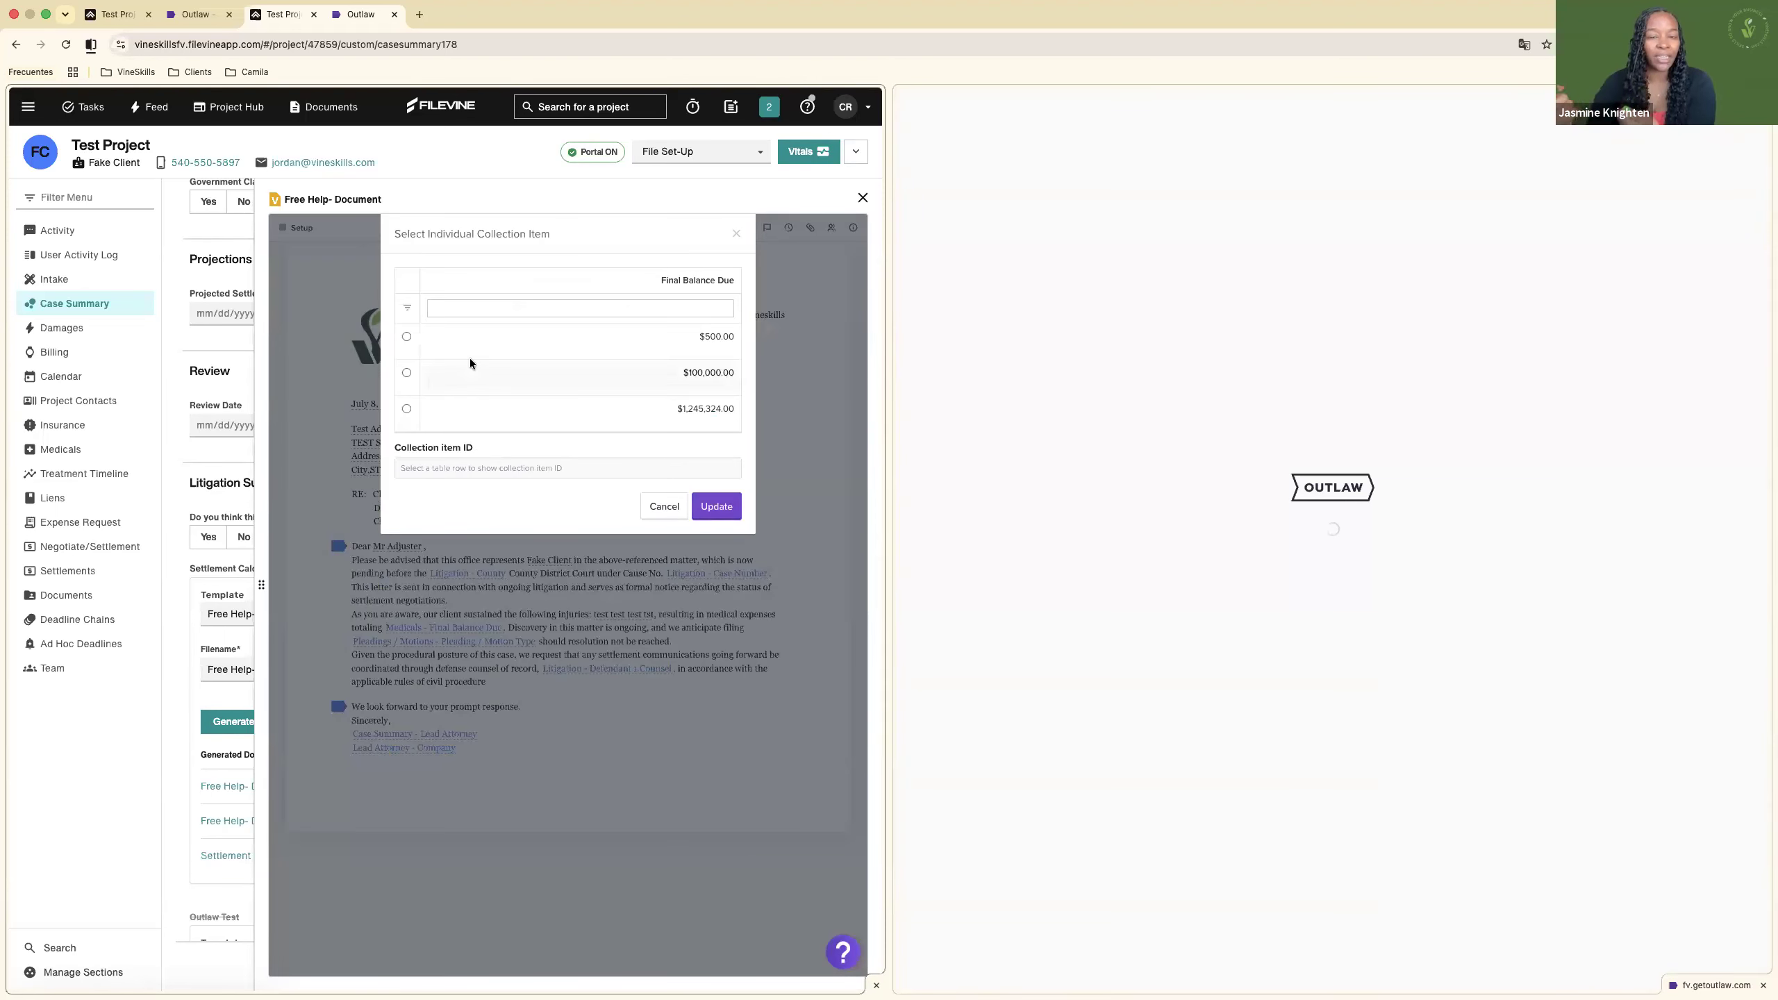
{"action": "left_click", "coordinate": [468, 343]}
{"action": "left_click", "coordinate": [713, 509]}
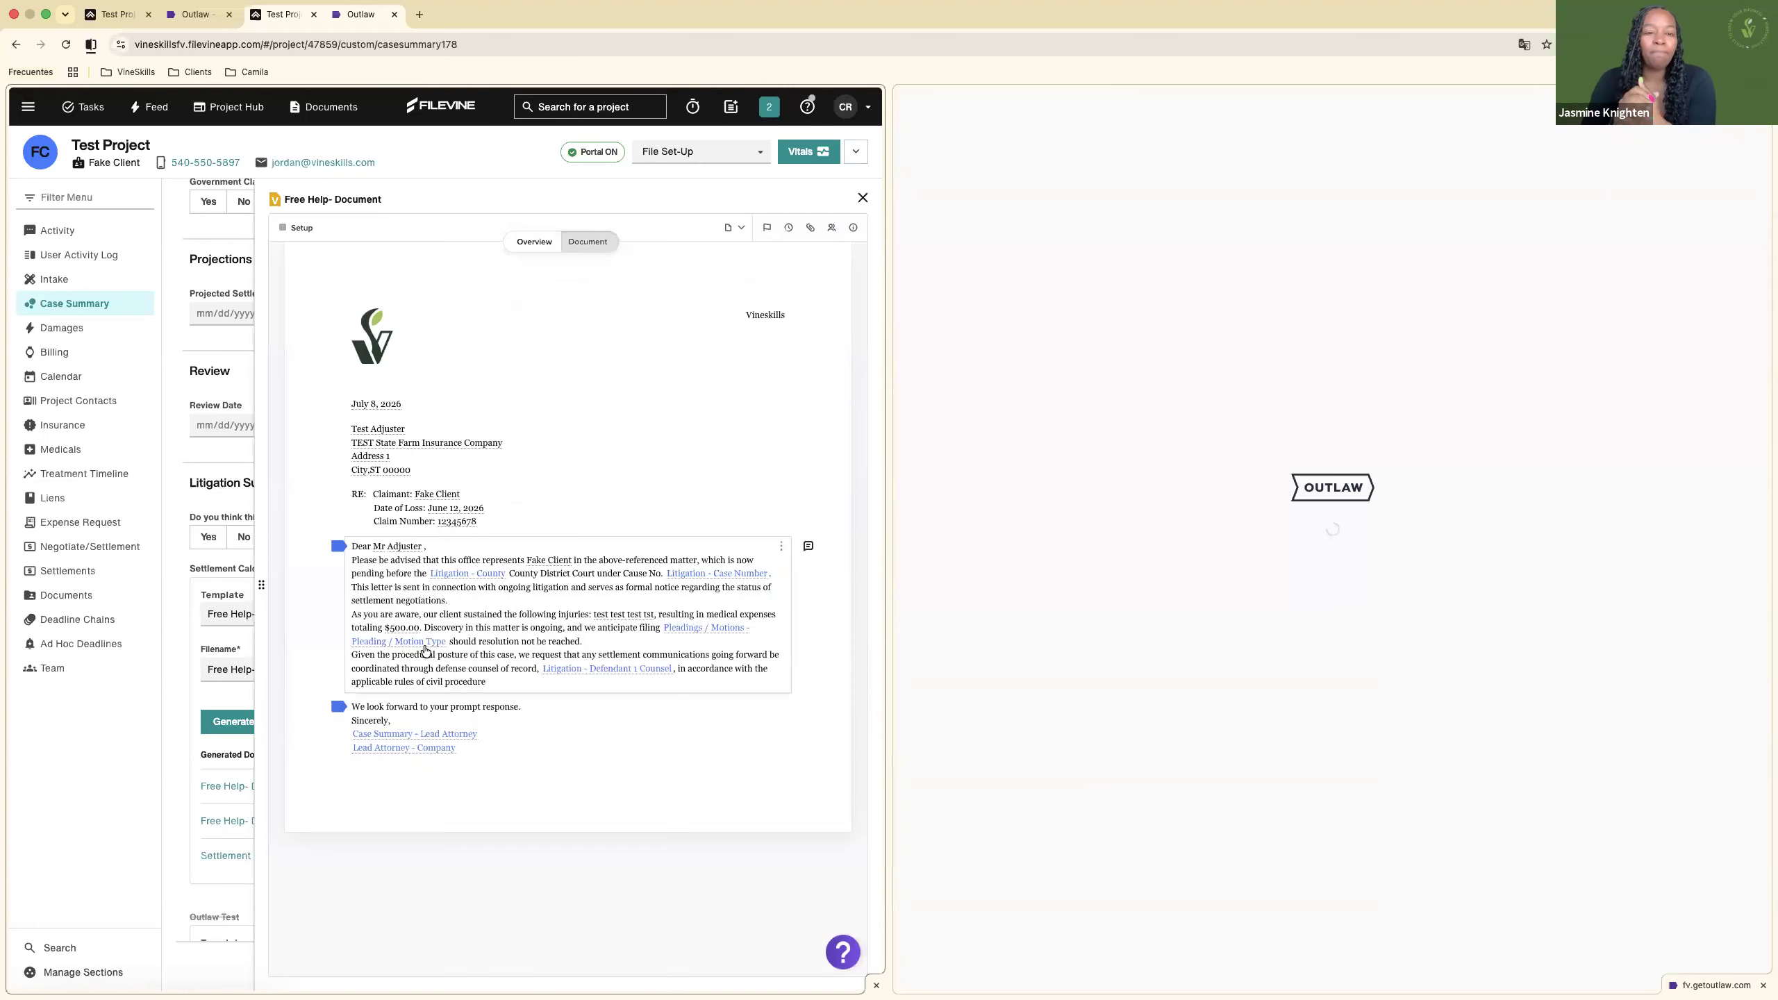
Check the Pleading / Motion Type variable for selectable items, and set Litigation - Case Number to 1234.
{"action": "left_click", "coordinate": [434, 642]}
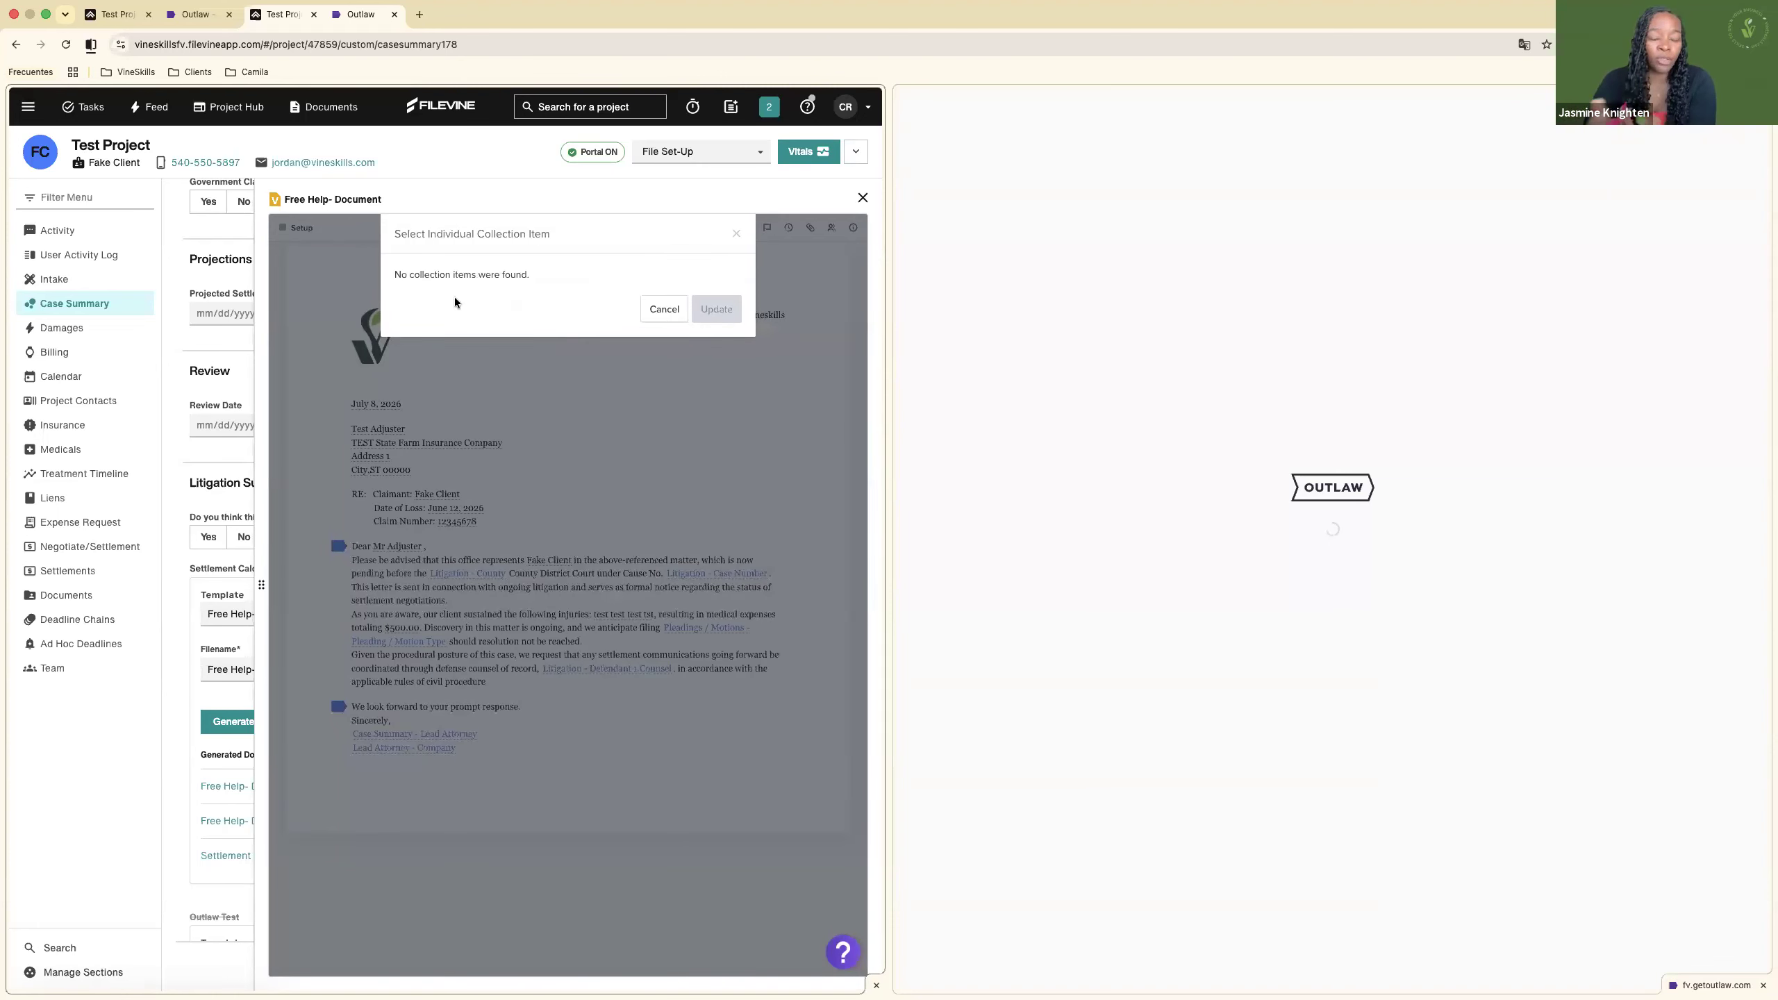
{"action": "left_click", "coordinate": [664, 309]}
{"action": "left_click", "coordinate": [721, 574]}
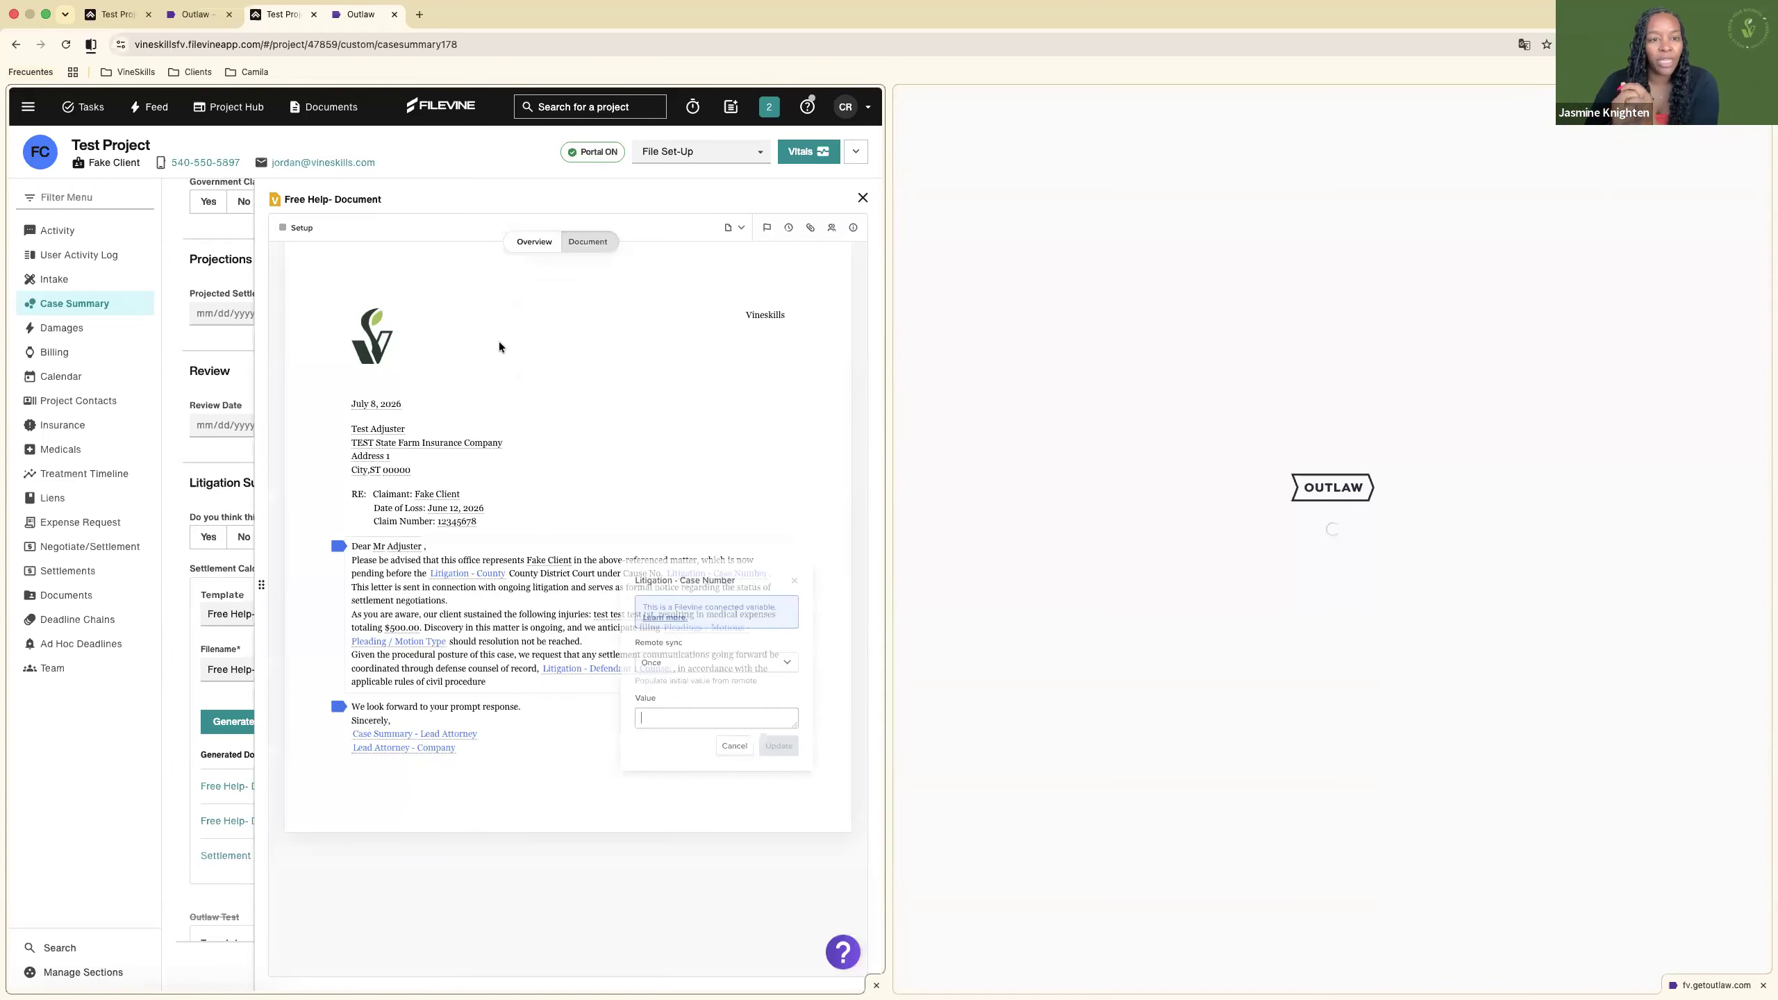
{"action": "type", "text": "1234"}
{"action": "left_click", "coordinate": [767, 747]}
Leave Litigation - Defendant 1 Counsel blank and set the Litigation - County variable to FL.
{"action": "left_click", "coordinate": [573, 669]}
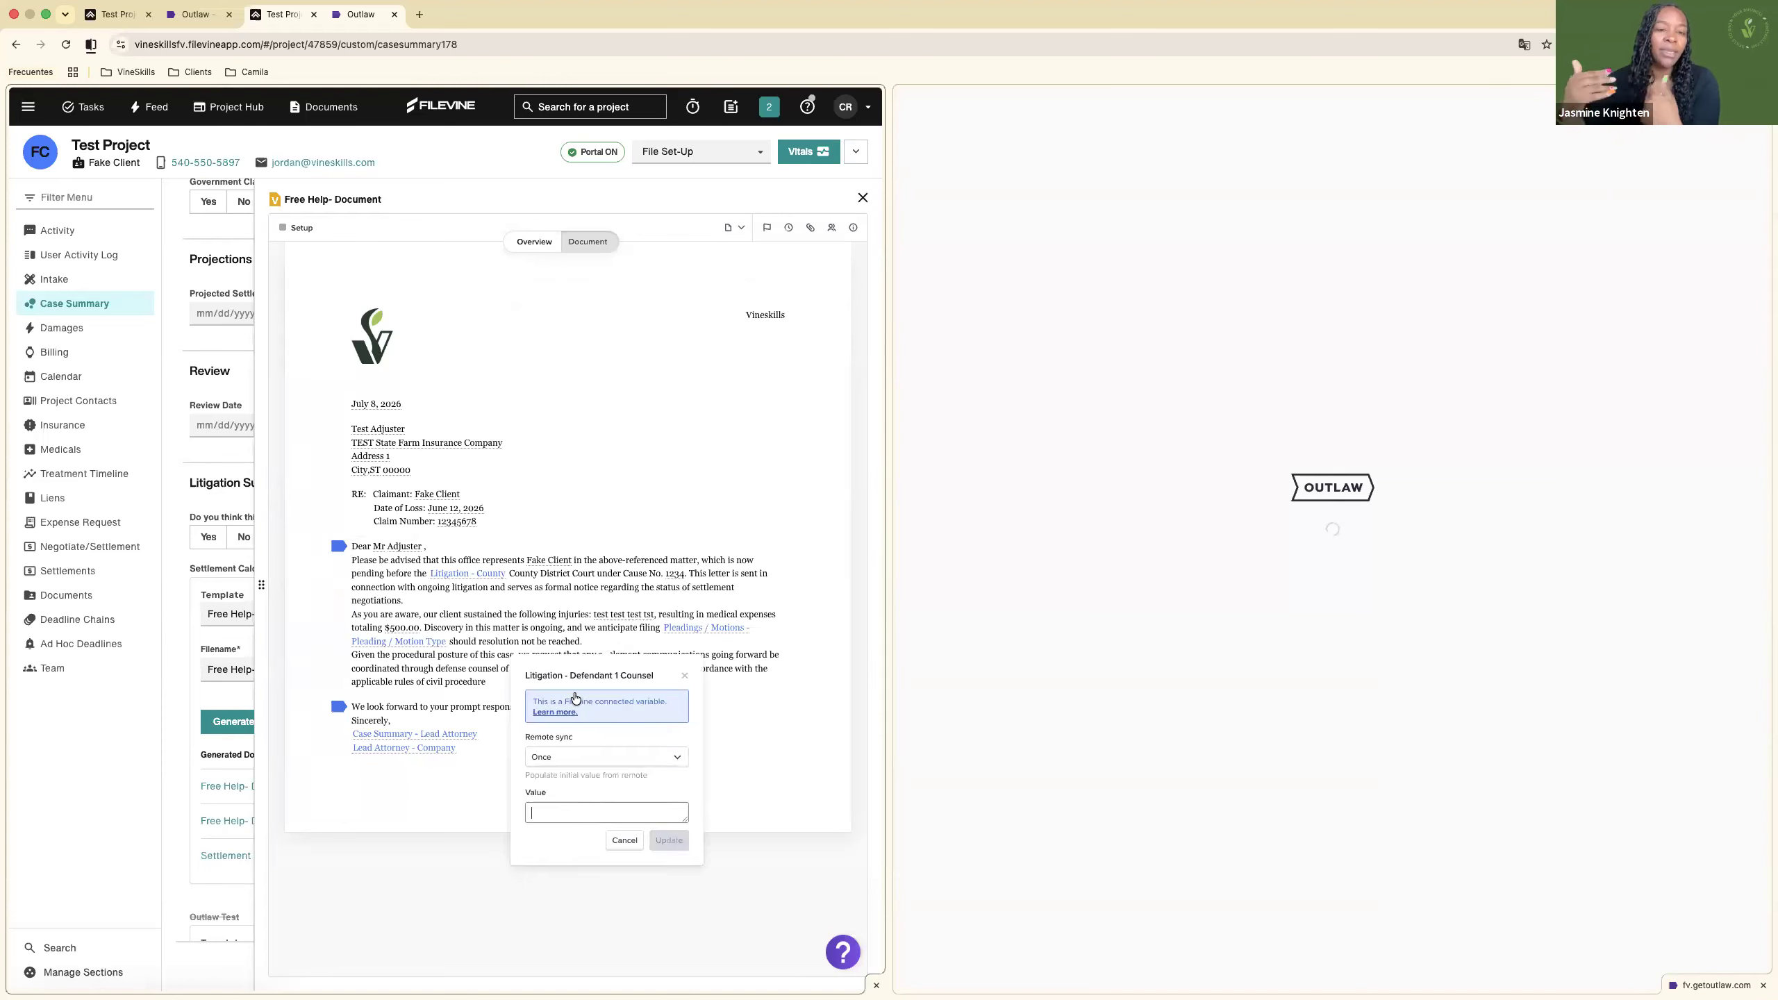
{"action": "left_click", "coordinate": [625, 839]}
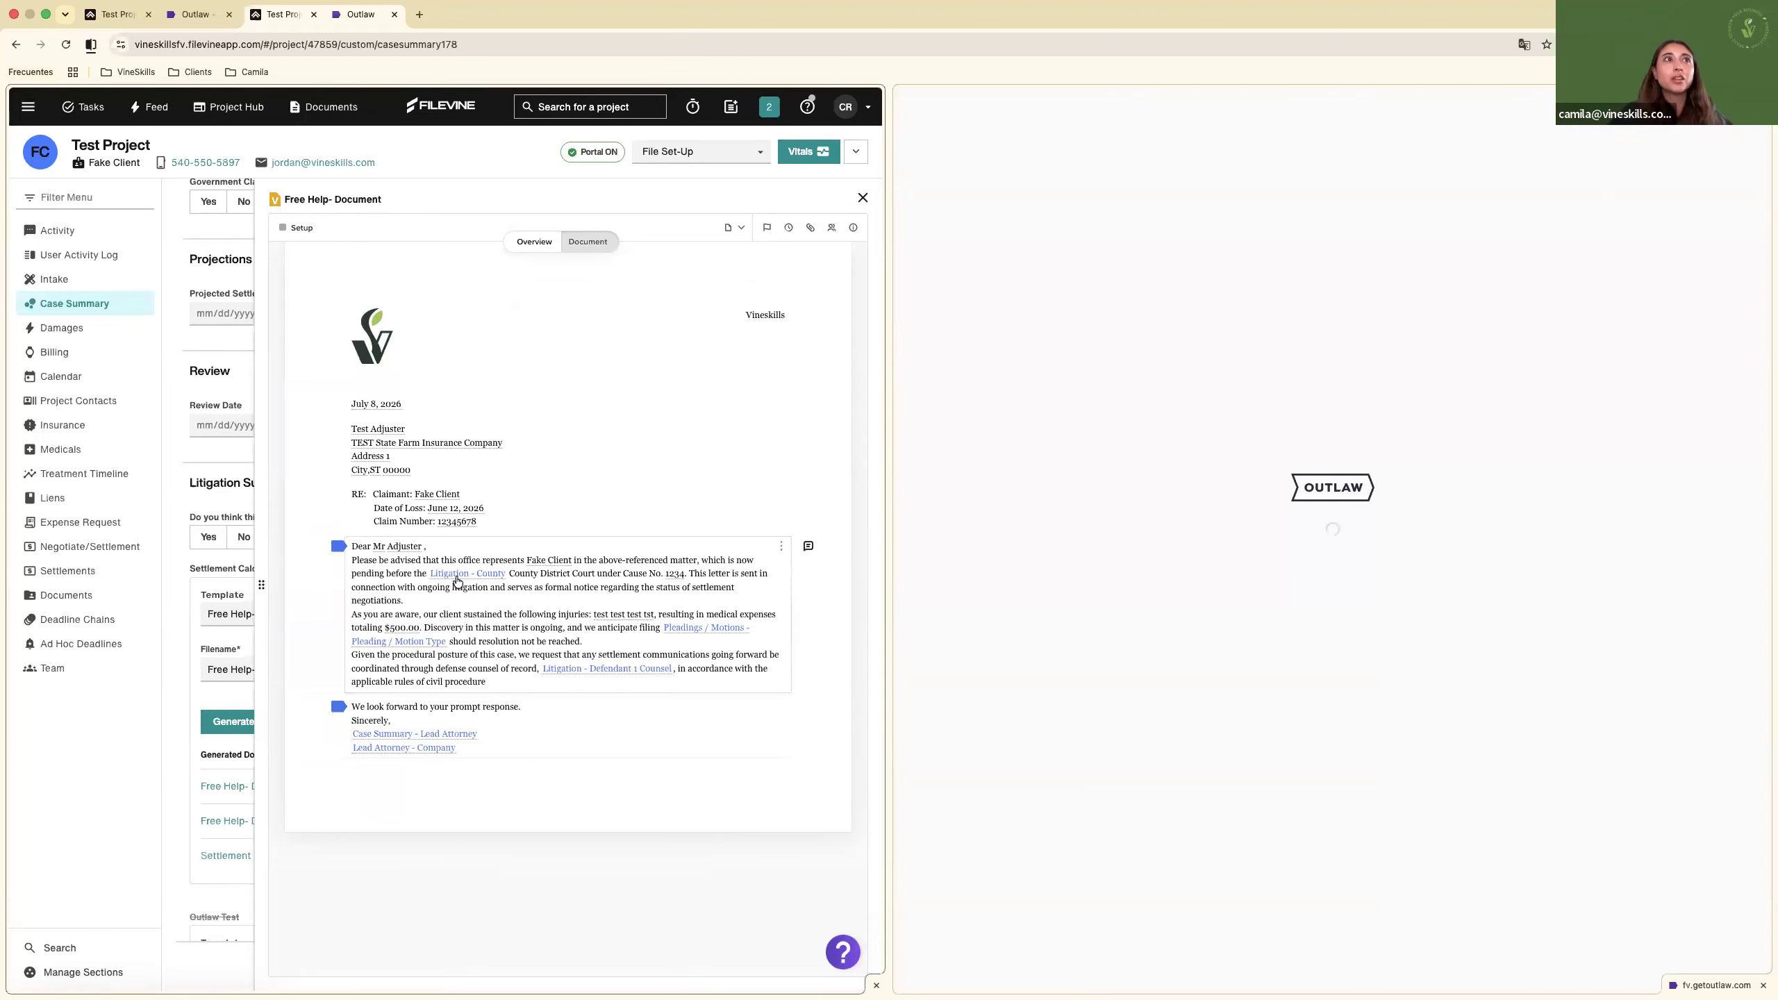
{"action": "left_click", "coordinate": [457, 575]}
{"action": "type", "text": "FL"}
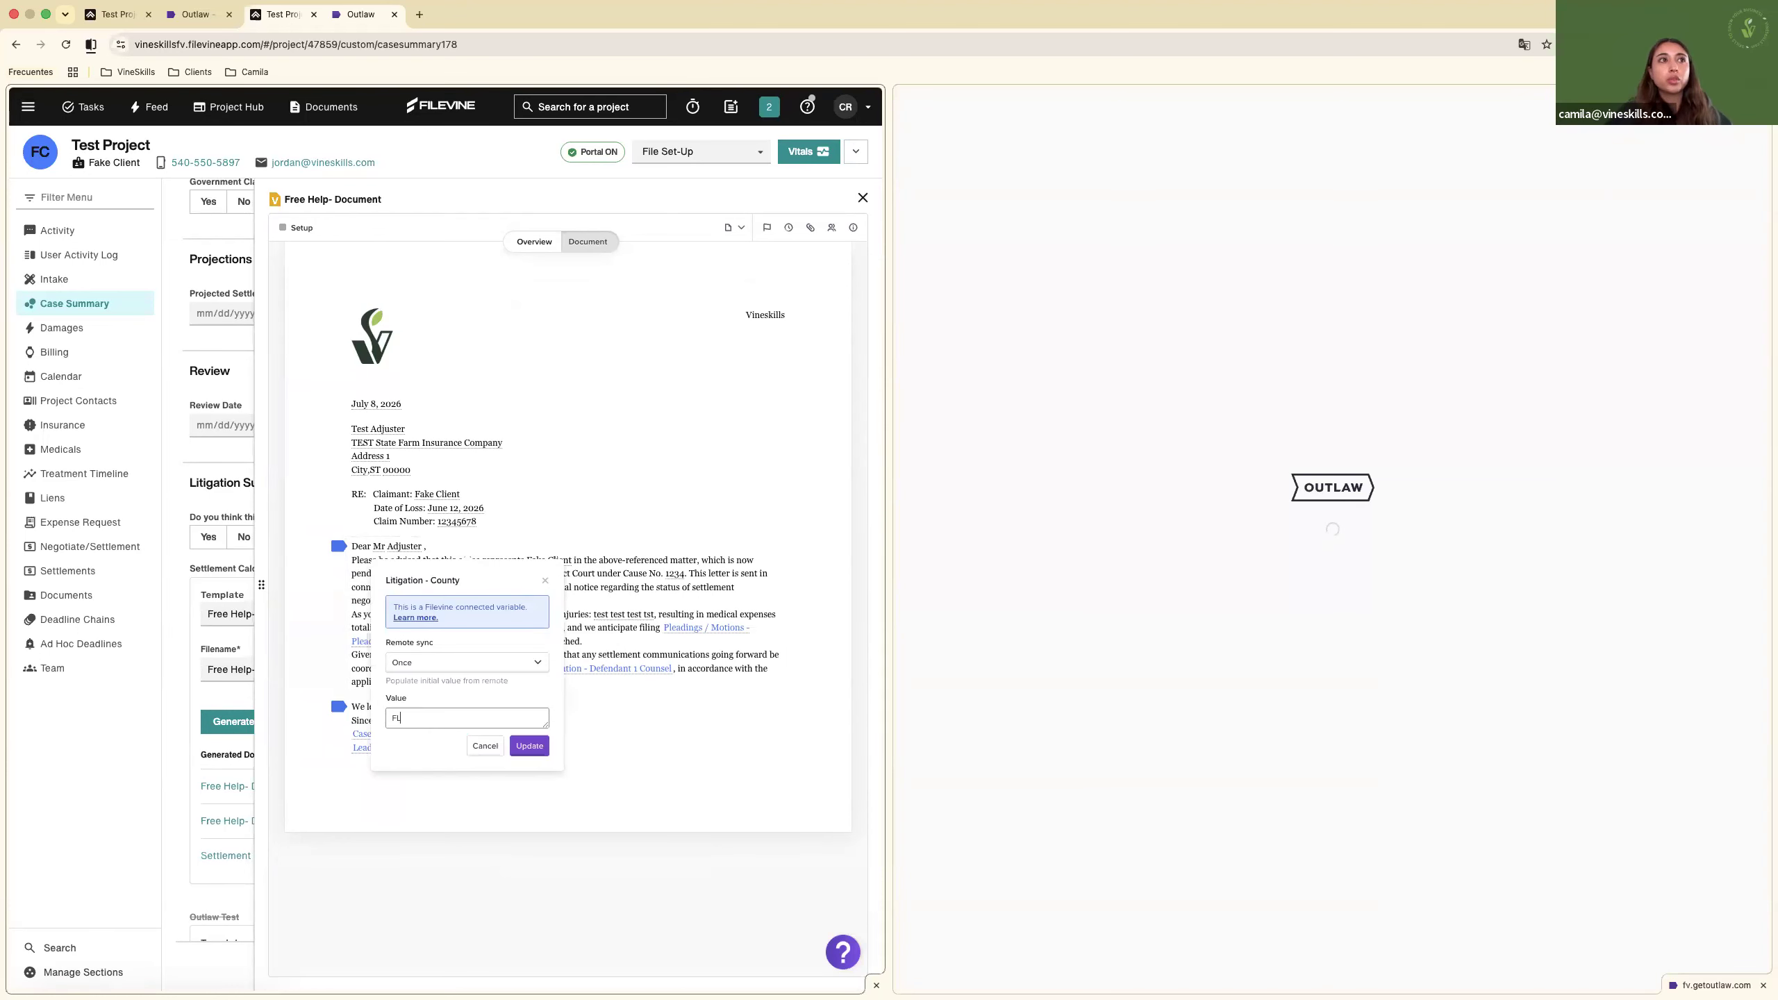
{"action": "left_click", "coordinate": [528, 744]}
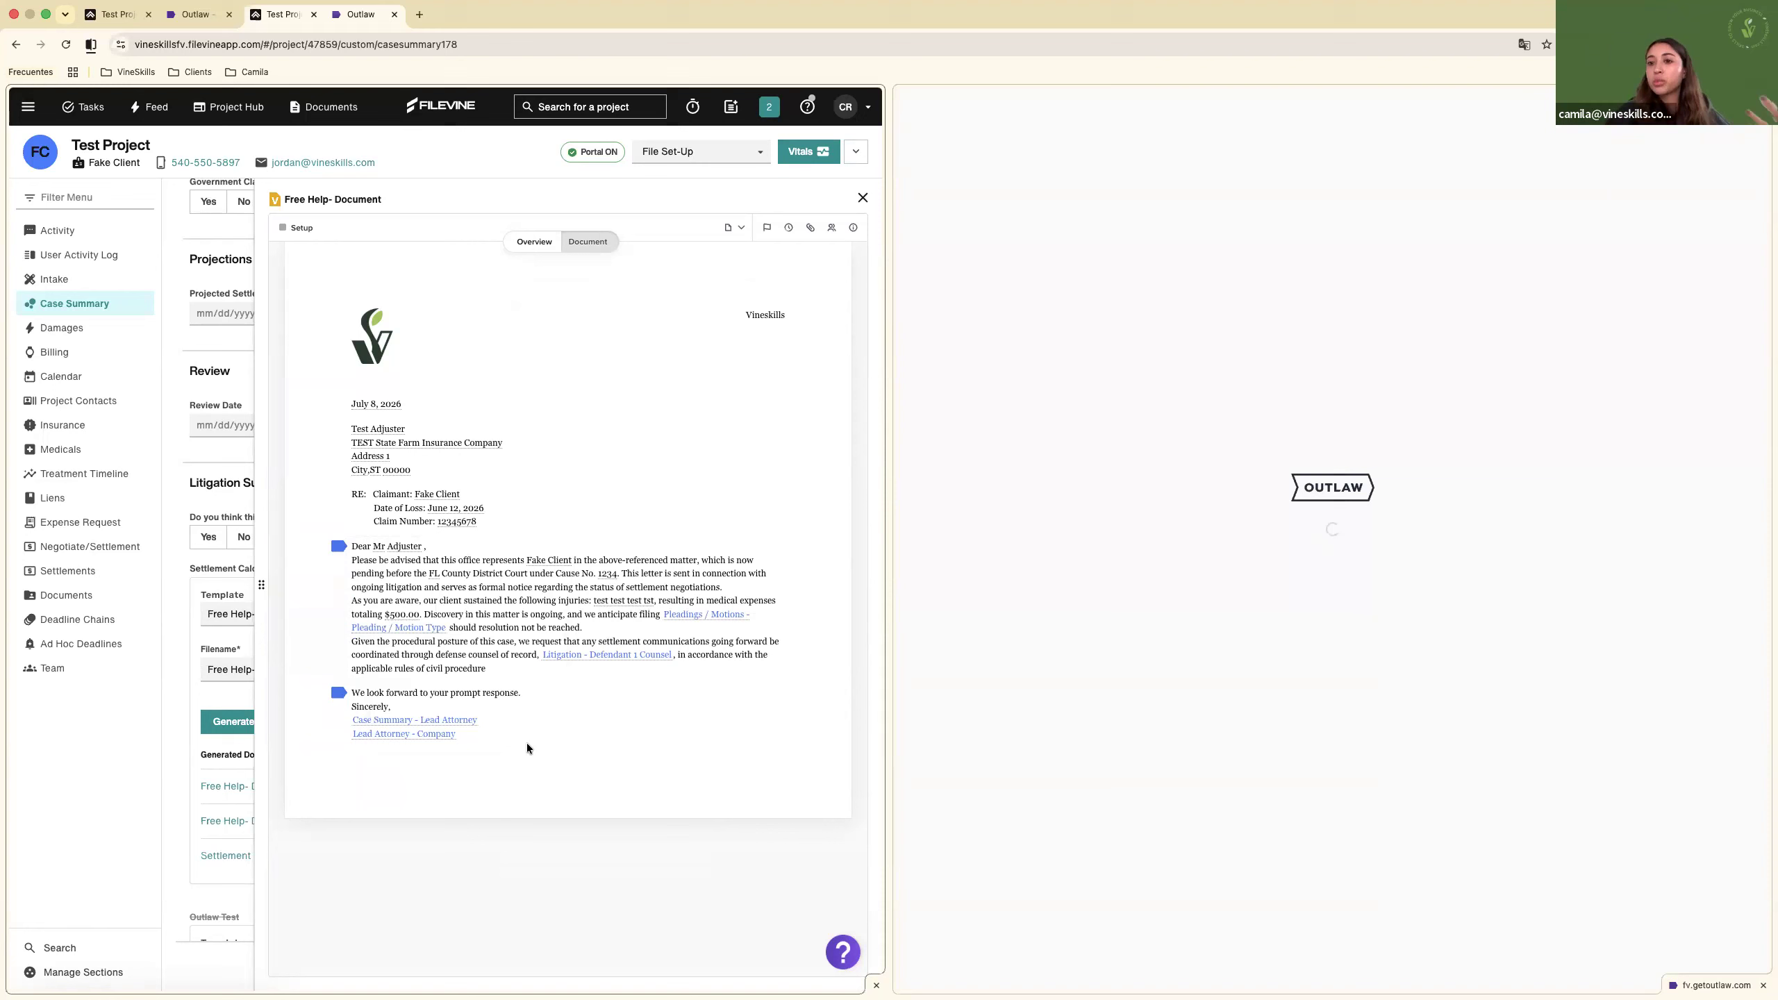
Recheck the Pleading / Motion Type variable for items, and enter the counsel's name for Litigation - Defendant 1 Counsel.
{"action": "left_click", "coordinate": [421, 629]}
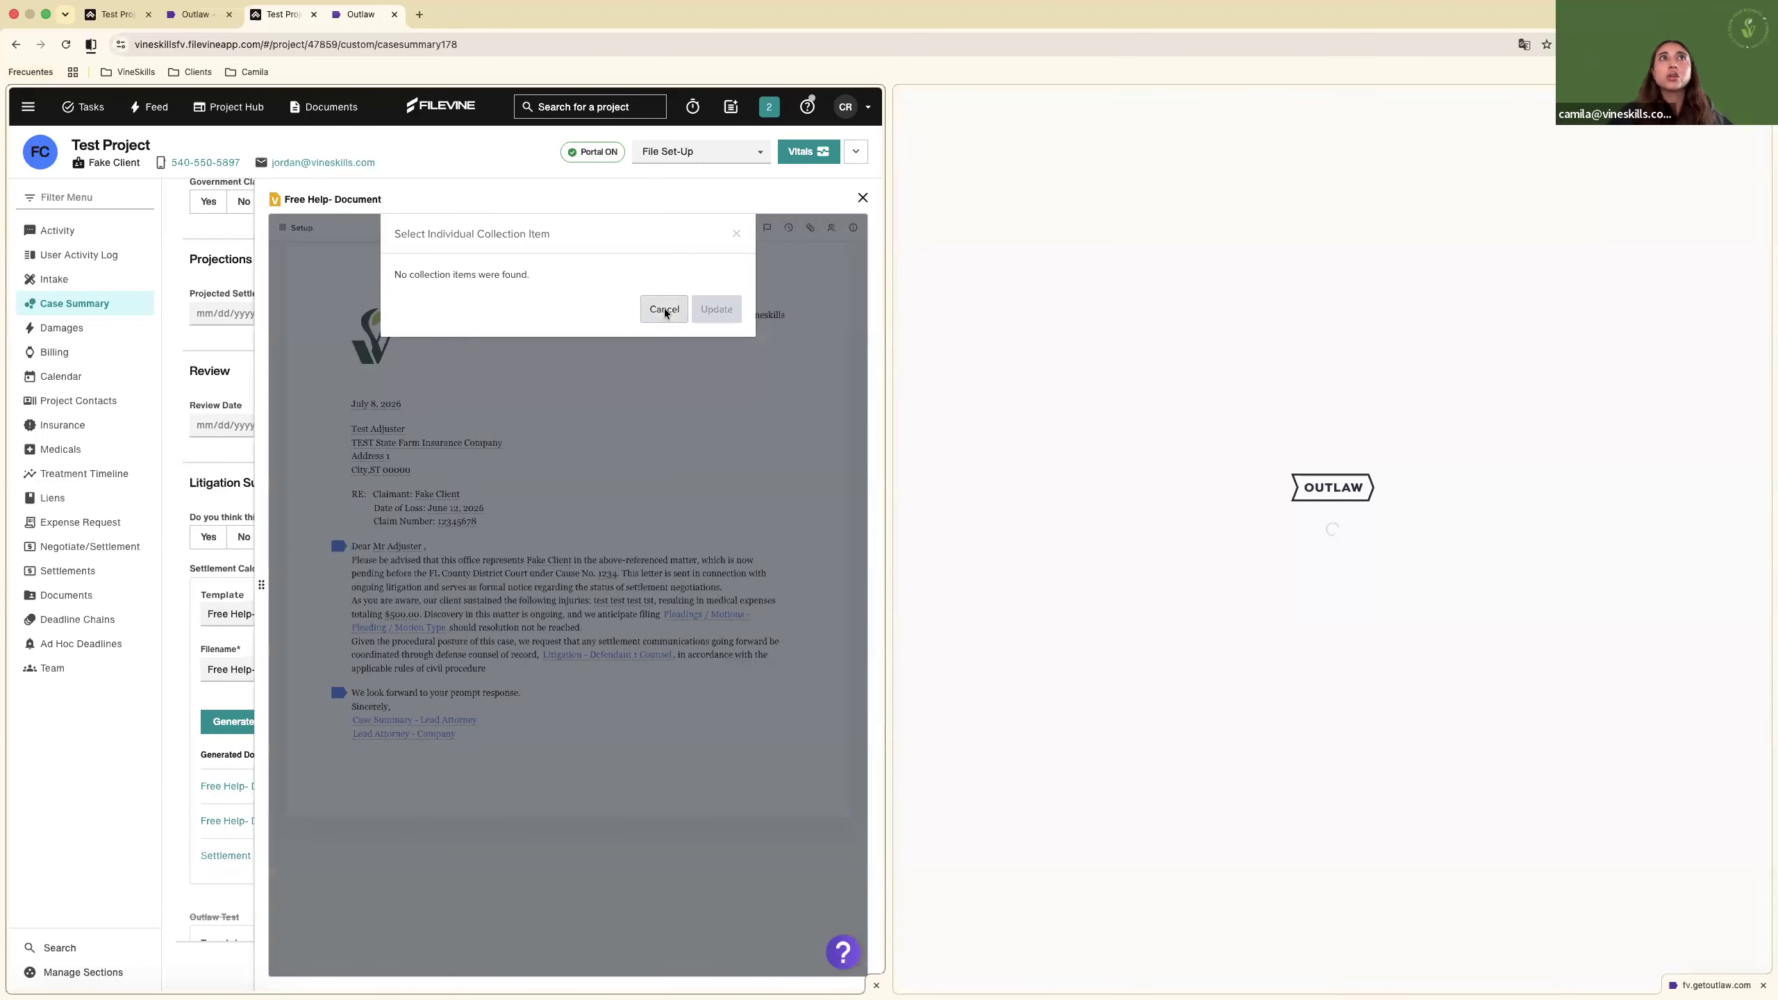
{"action": "left_click", "coordinate": [664, 309]}
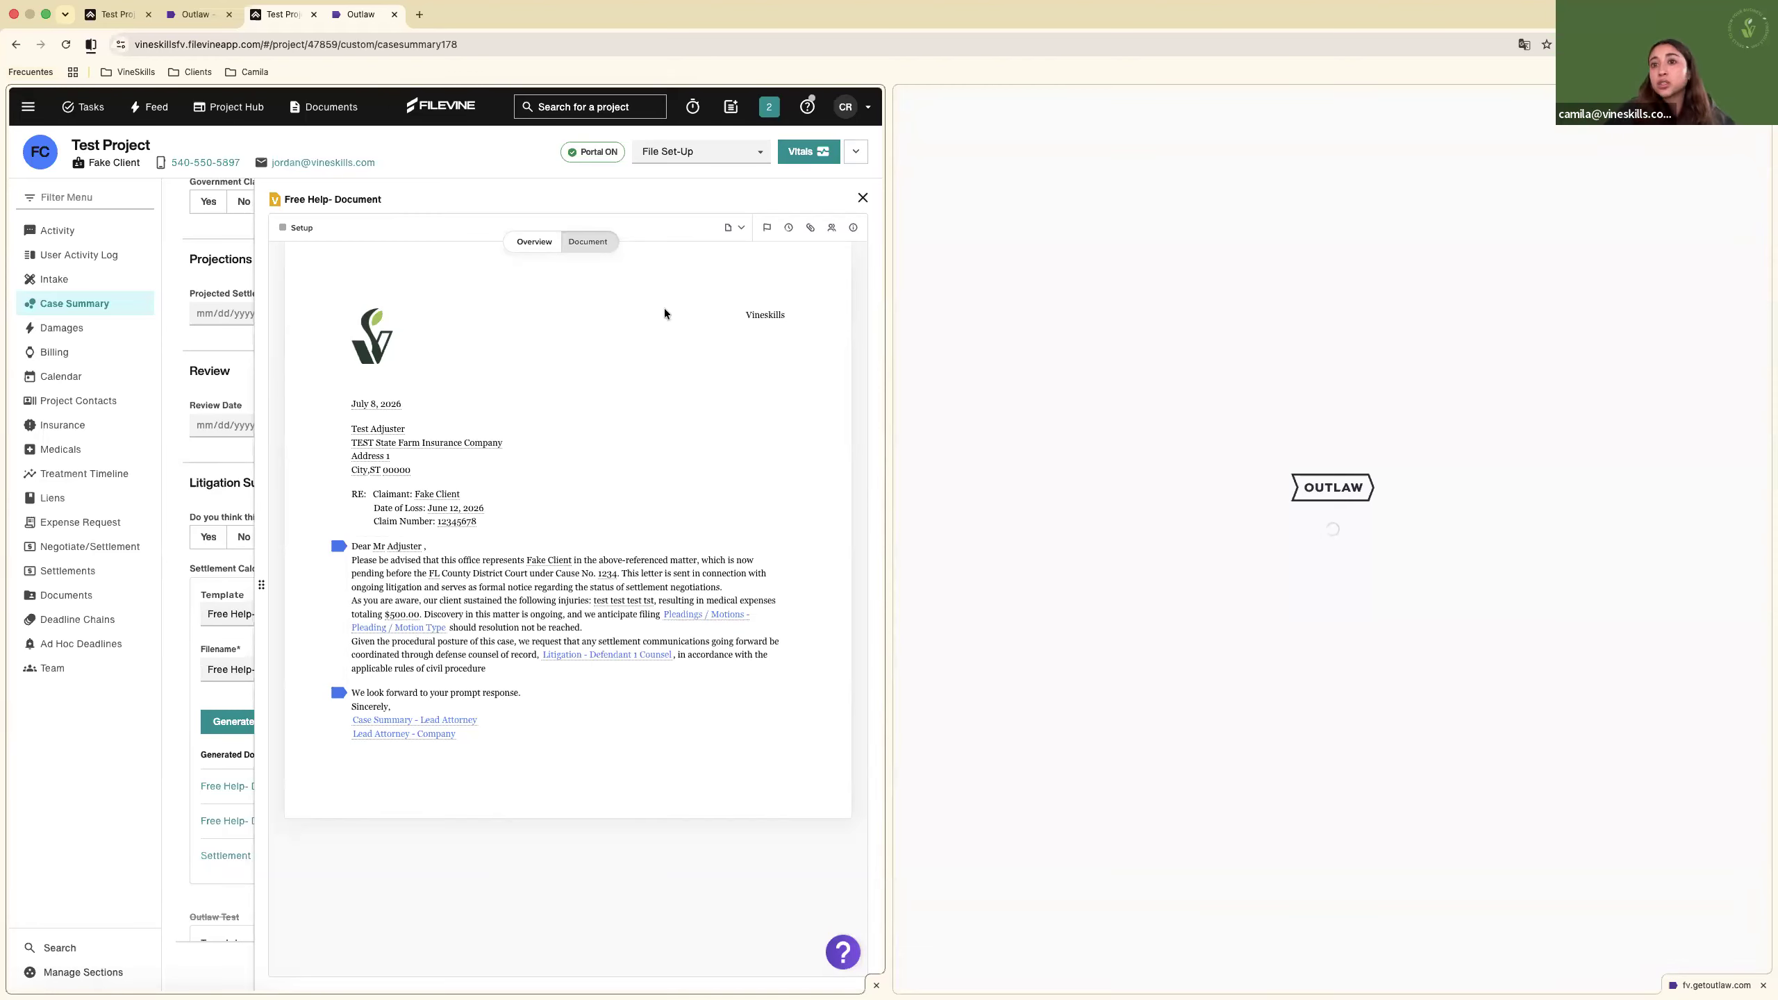
{"action": "left_click", "coordinate": [563, 655]}
{"action": "type", "text": "N"}
{"action": "type", "text": "Jhon Doe"}
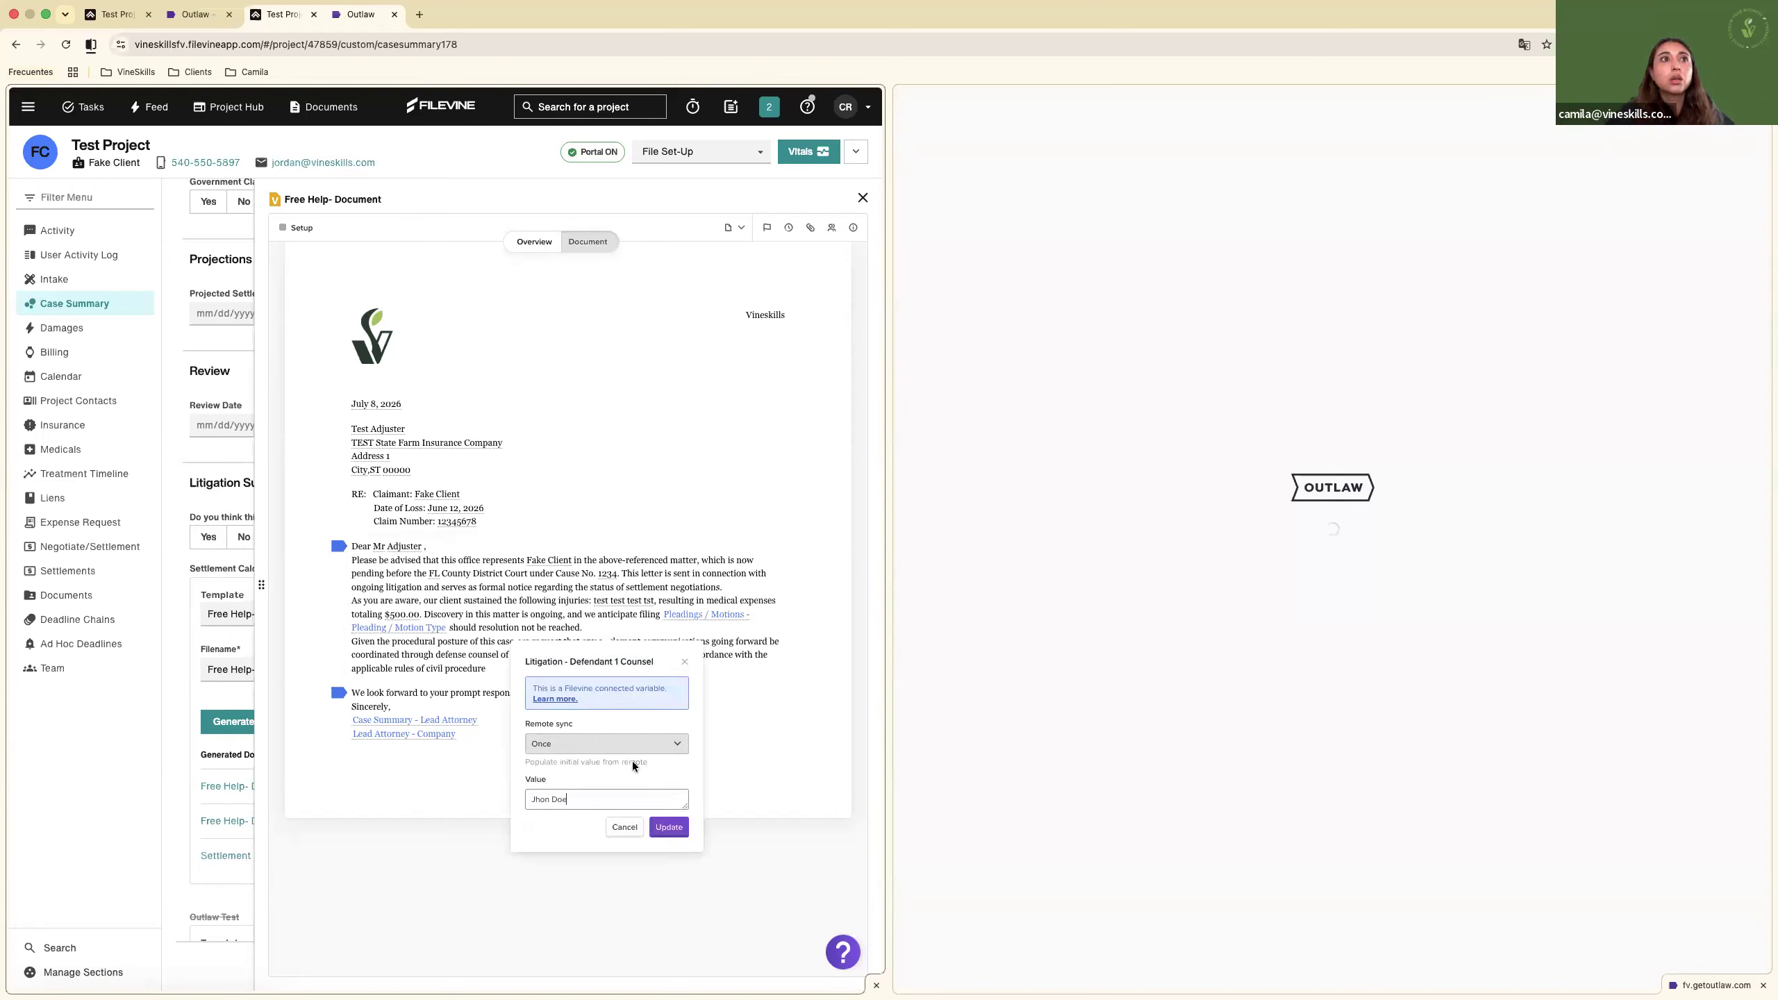
{"action": "left_click", "coordinate": [668, 828]}
Complete the letter's signature block with the lead attorney's name and Vineskills as the Lead Attorney - Company.
{"action": "left_click", "coordinate": [415, 720]}
{"action": "type", "text": "Camila"}
{"action": "key", "text": "Return"}
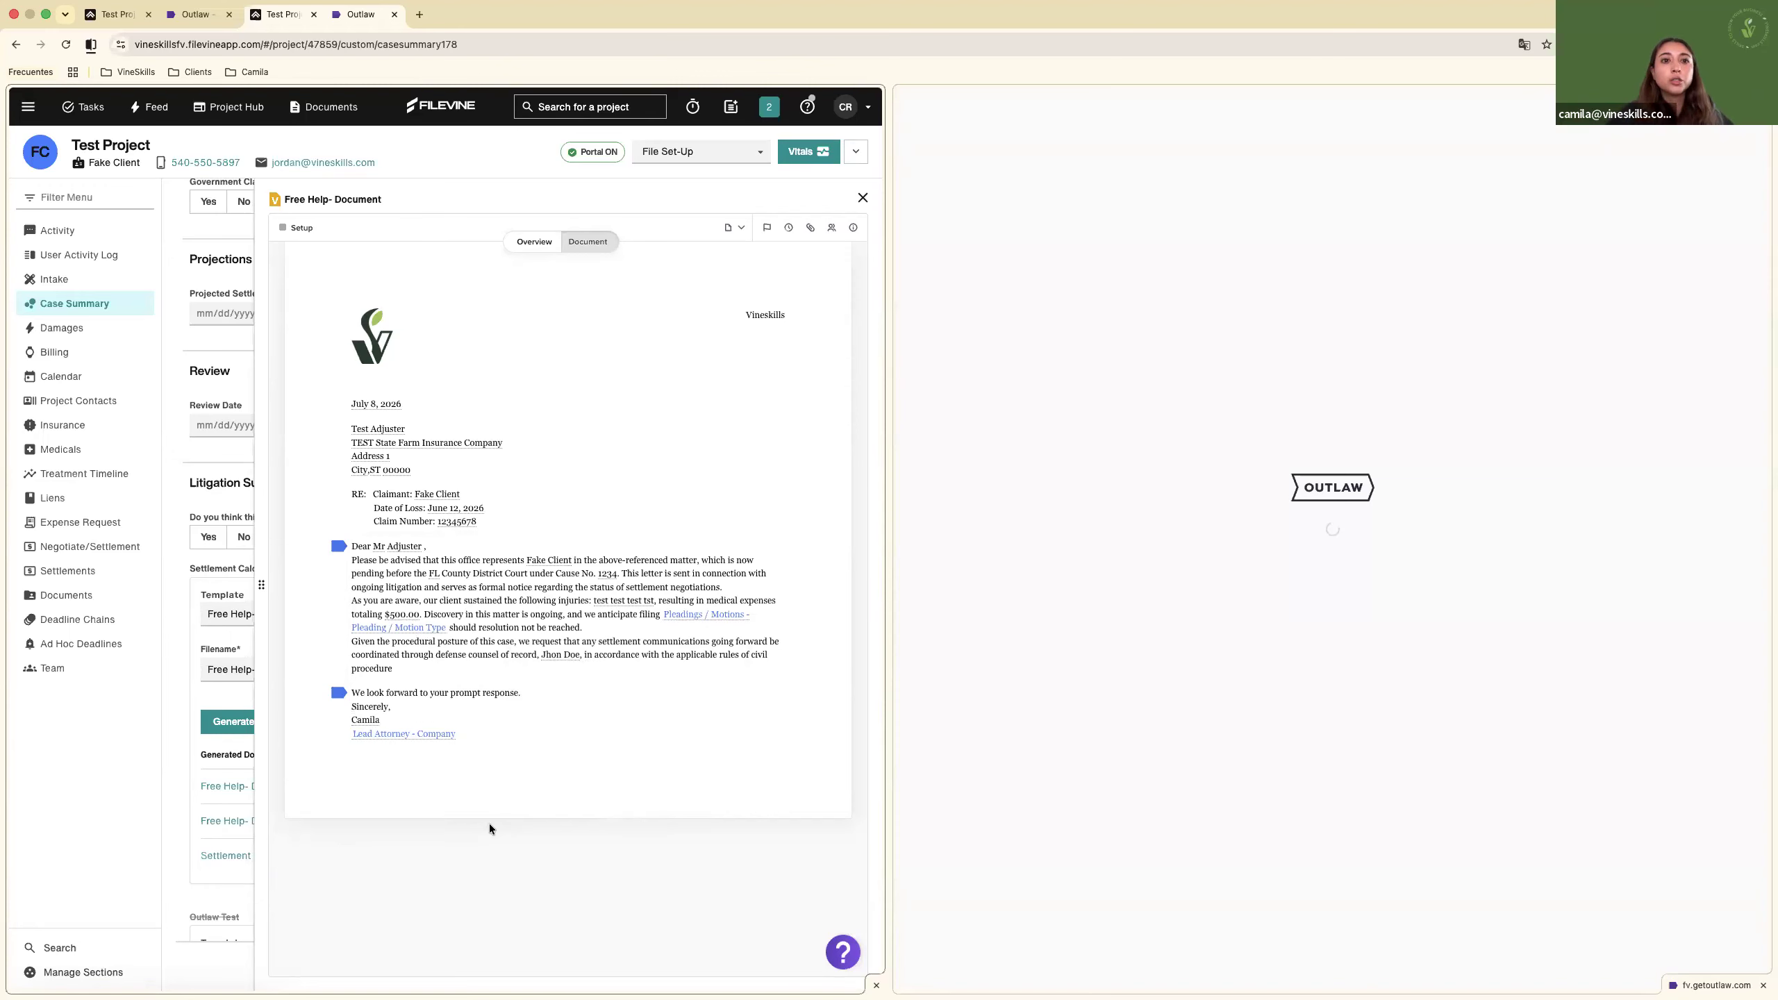
{"action": "left_click", "coordinate": [394, 733]}
{"action": "left_click", "coordinate": [389, 886]}
{"action": "type", "text": "Vineskills"}
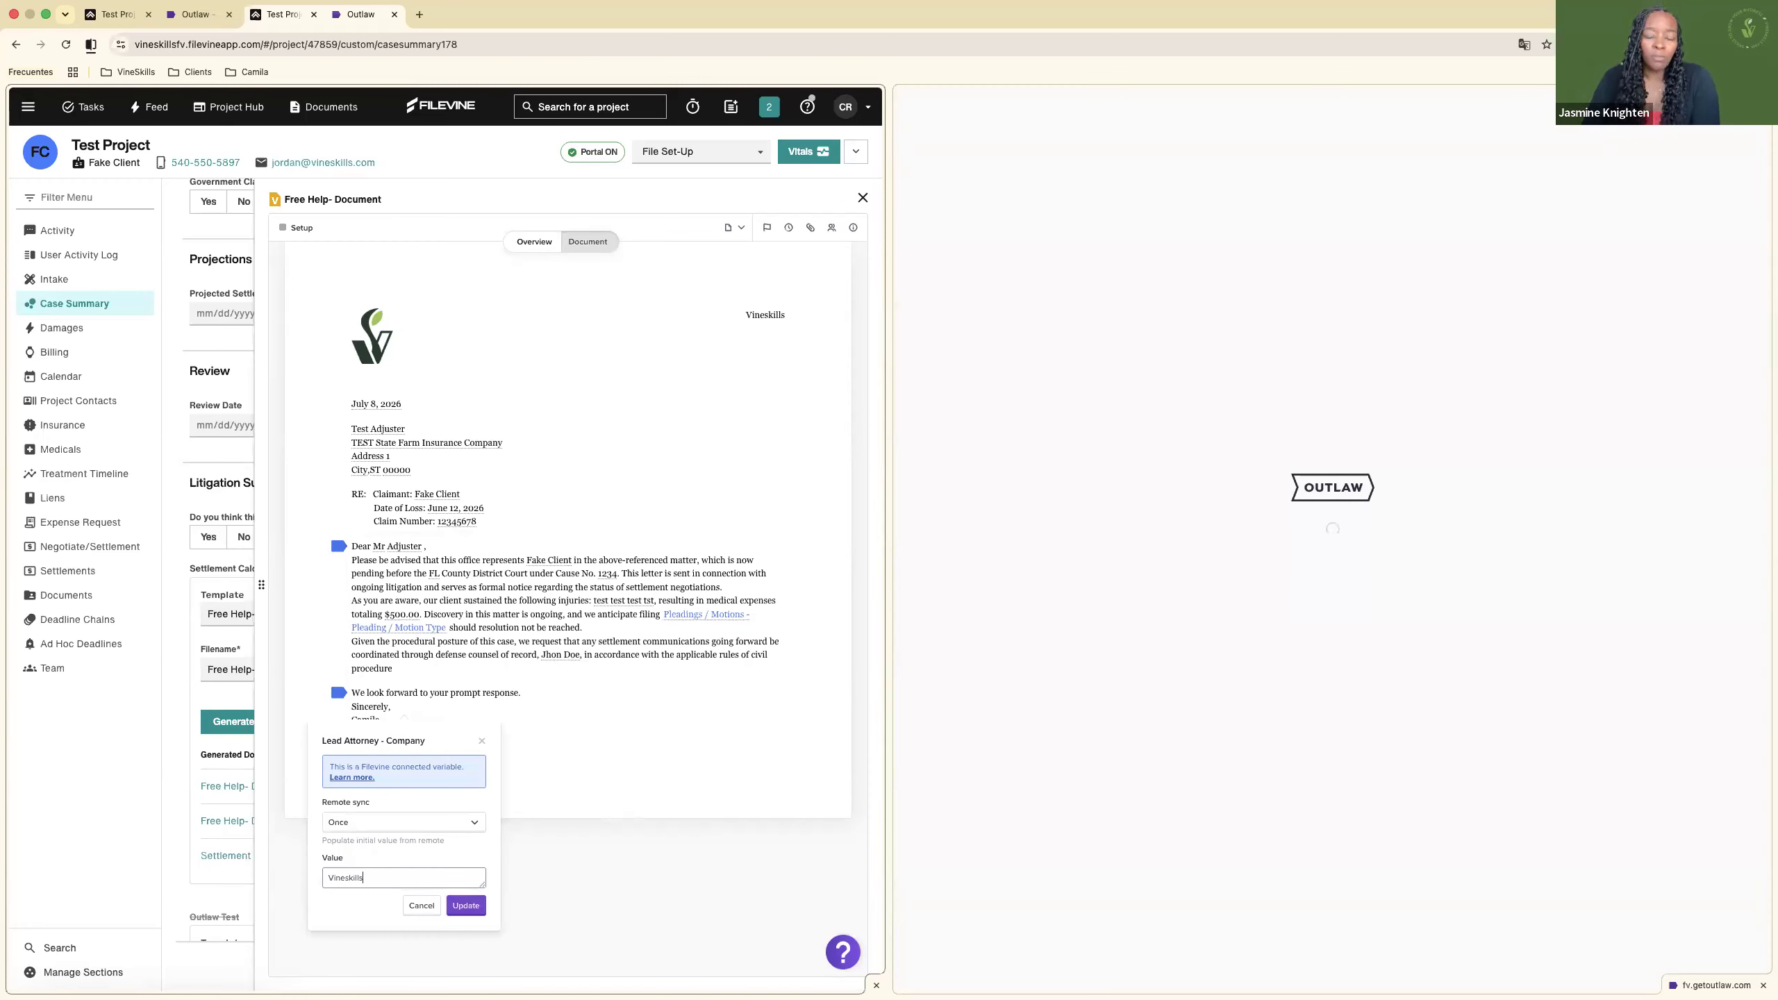
{"action": "left_click", "coordinate": [460, 906]}
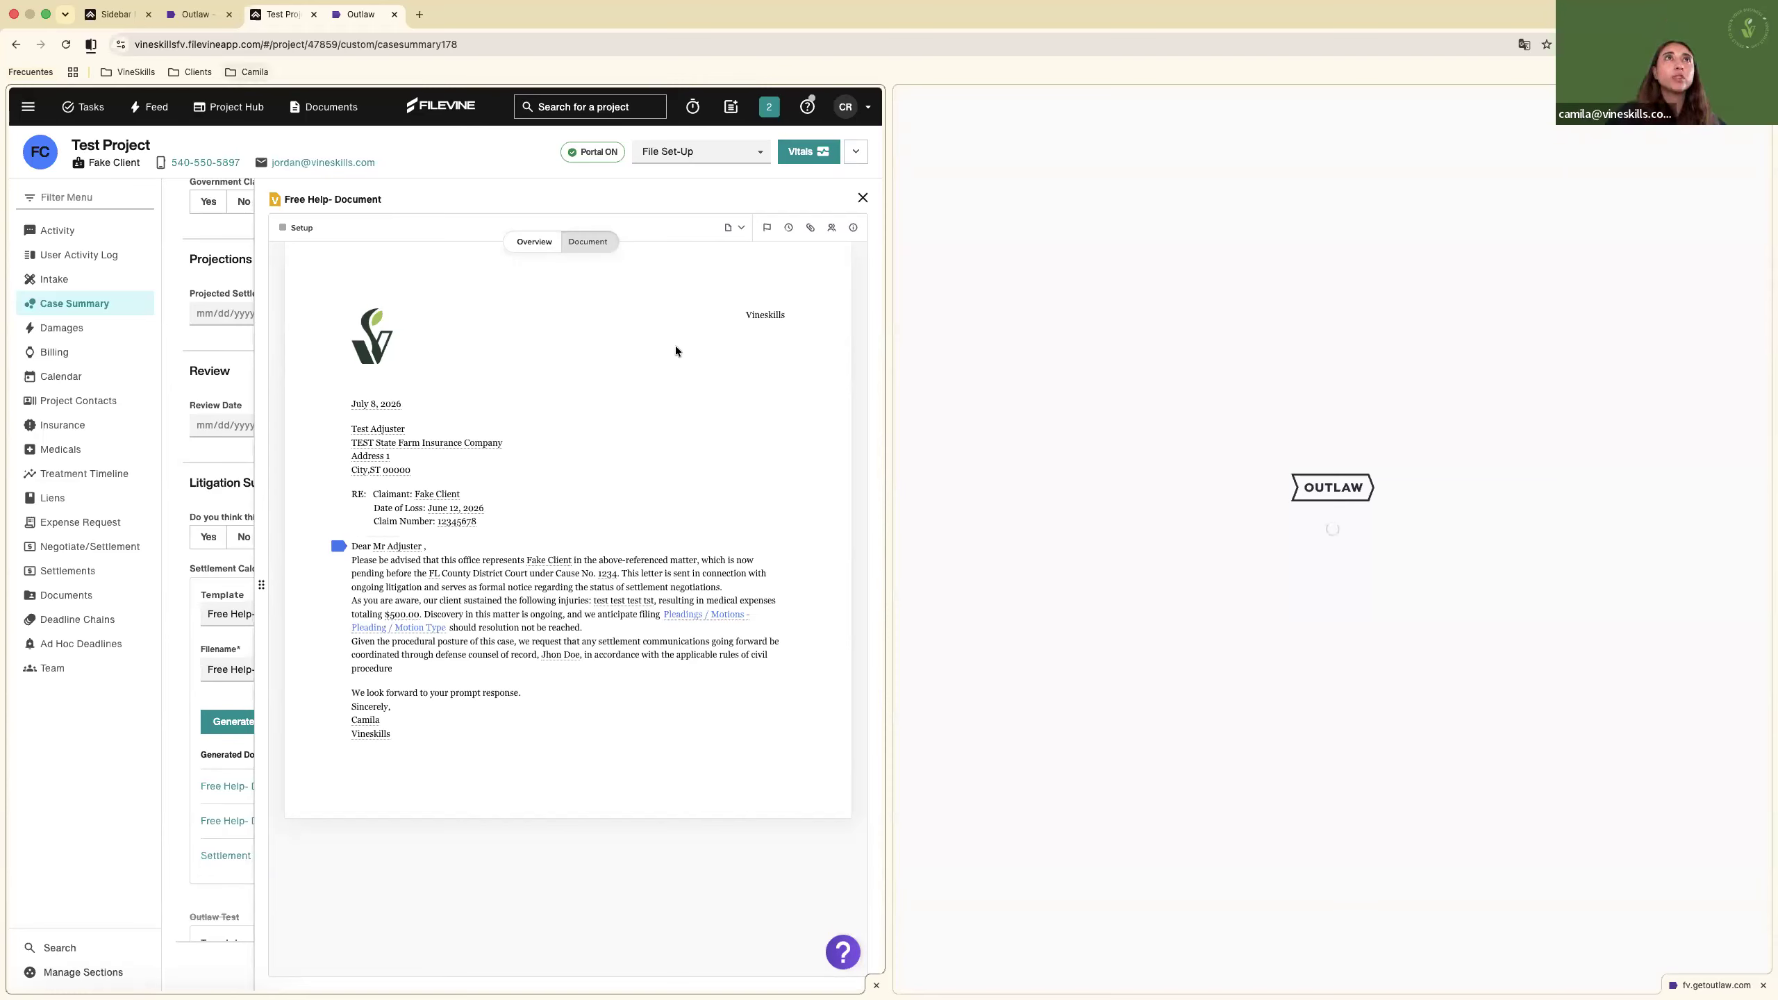
Close the letter and briefly view the previously generated Free Help- Document- VS test document.
{"action": "left_click", "coordinate": [863, 197]}
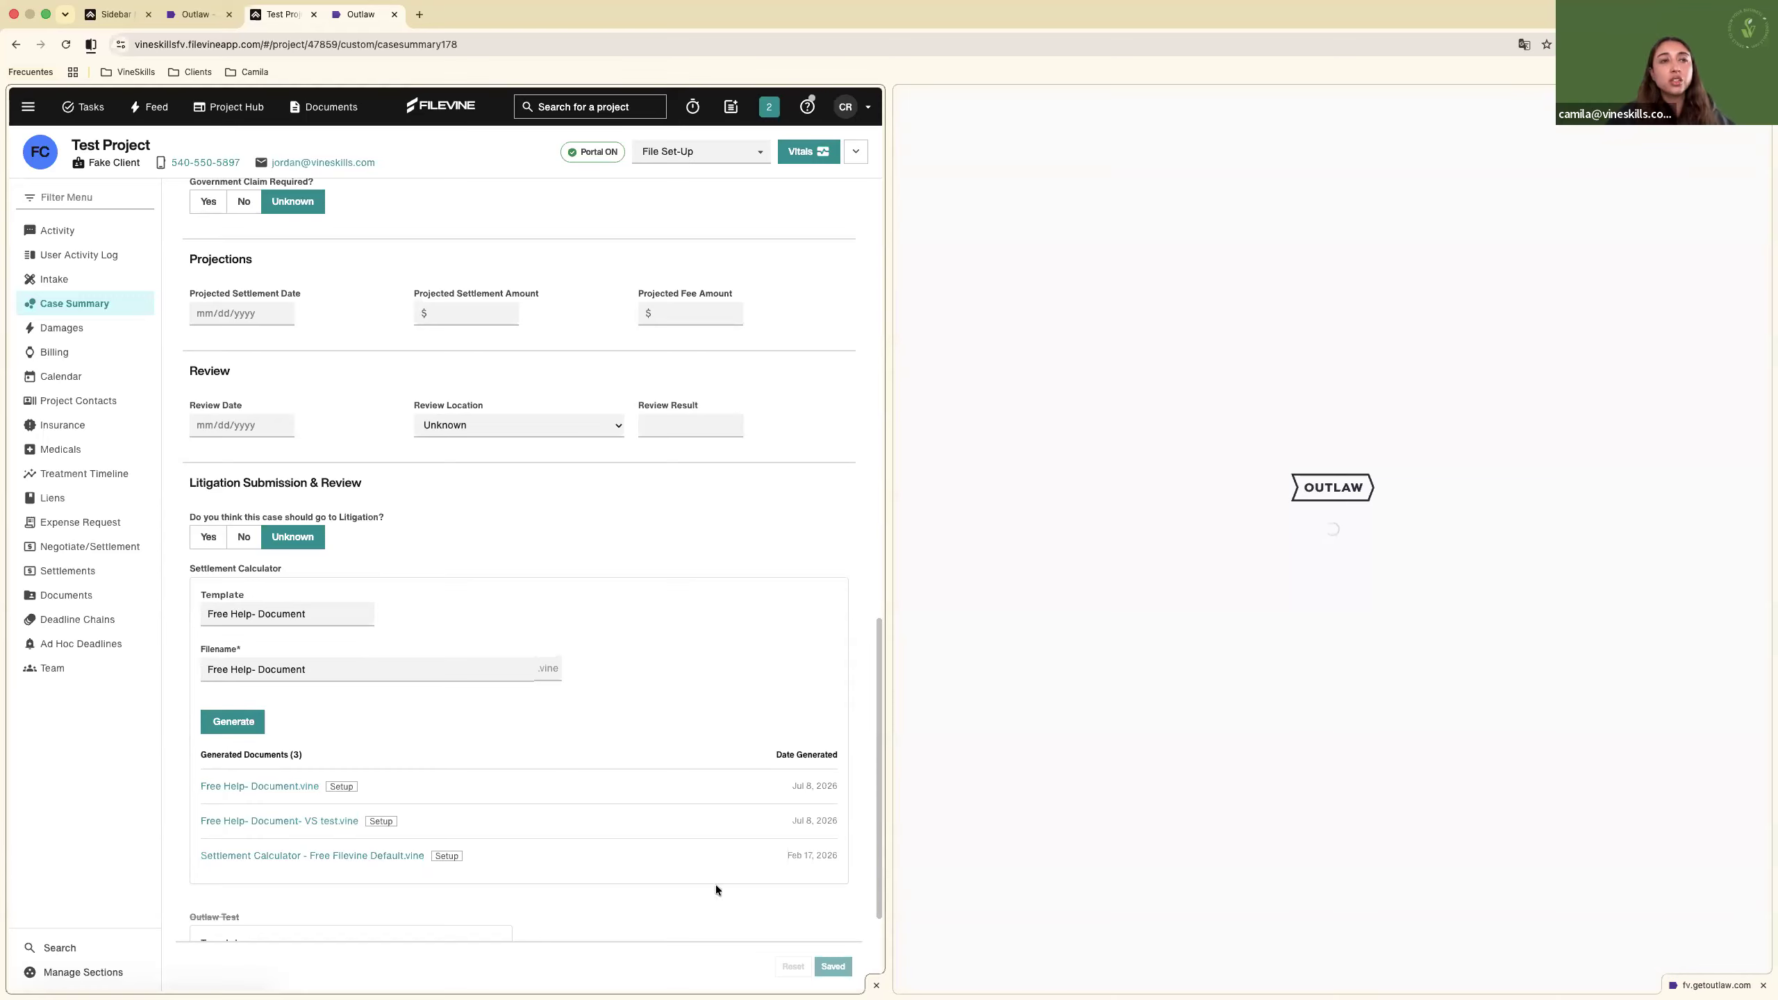
{"action": "left_click", "coordinate": [303, 821]}
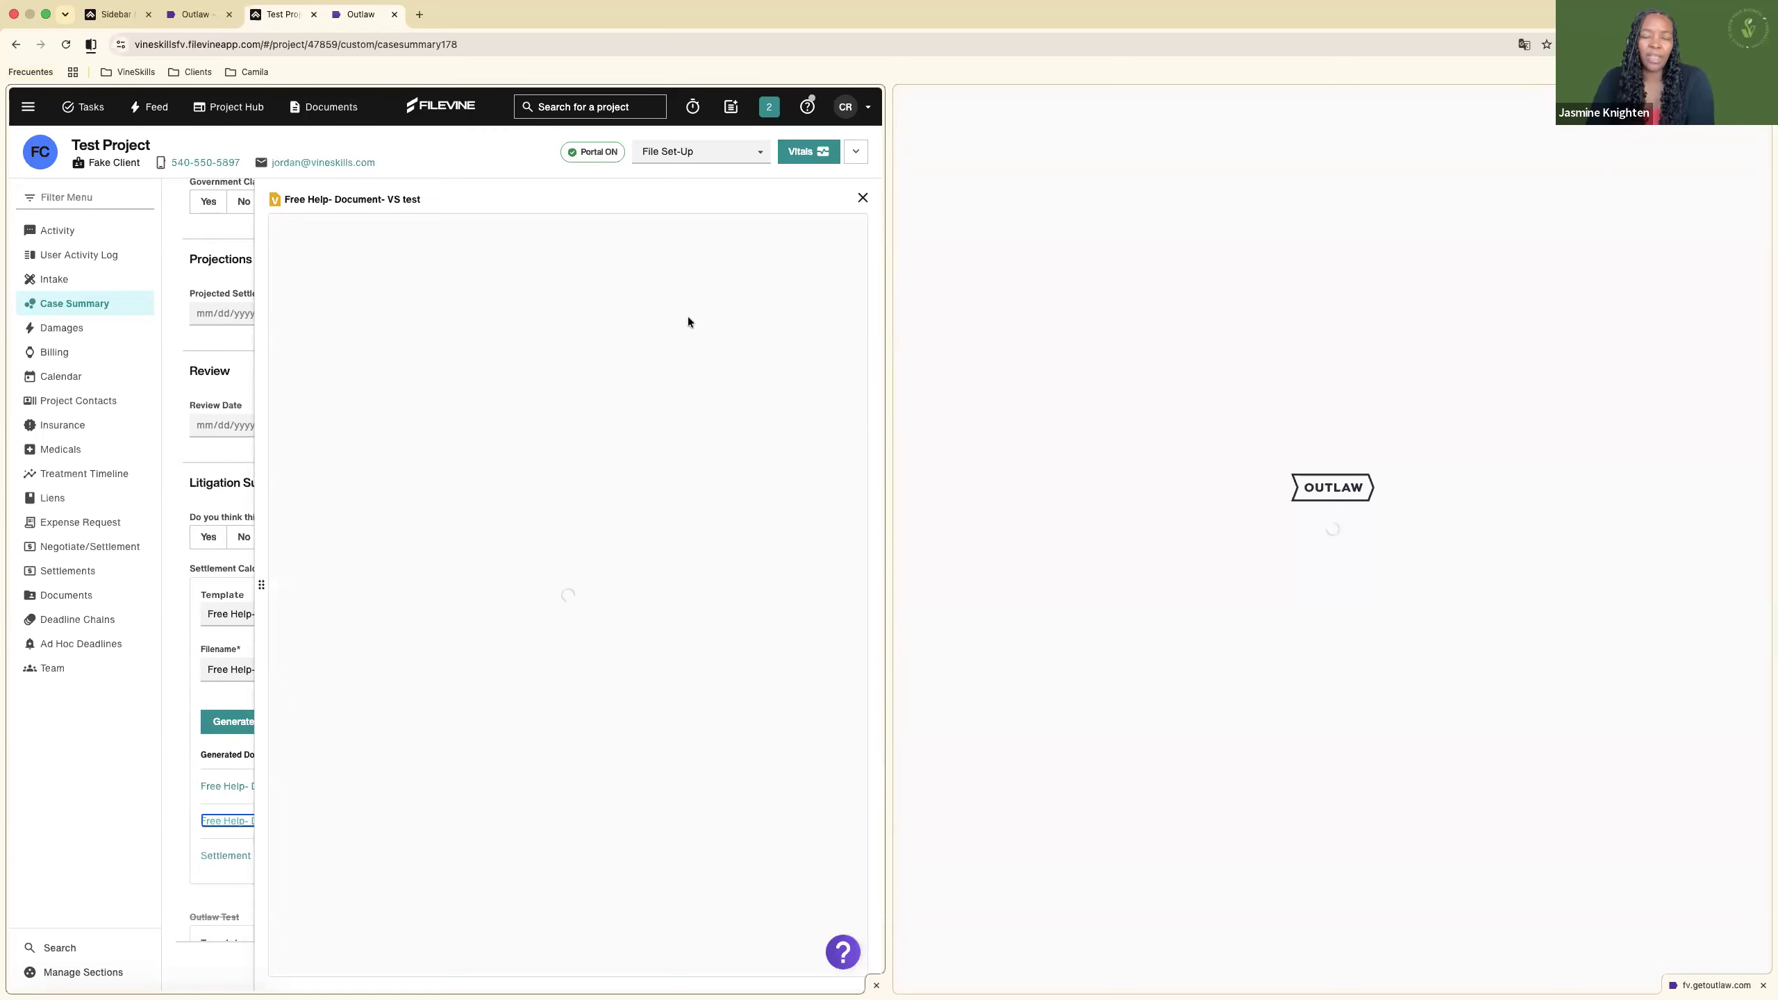
{"action": "left_click", "coordinate": [859, 198]}
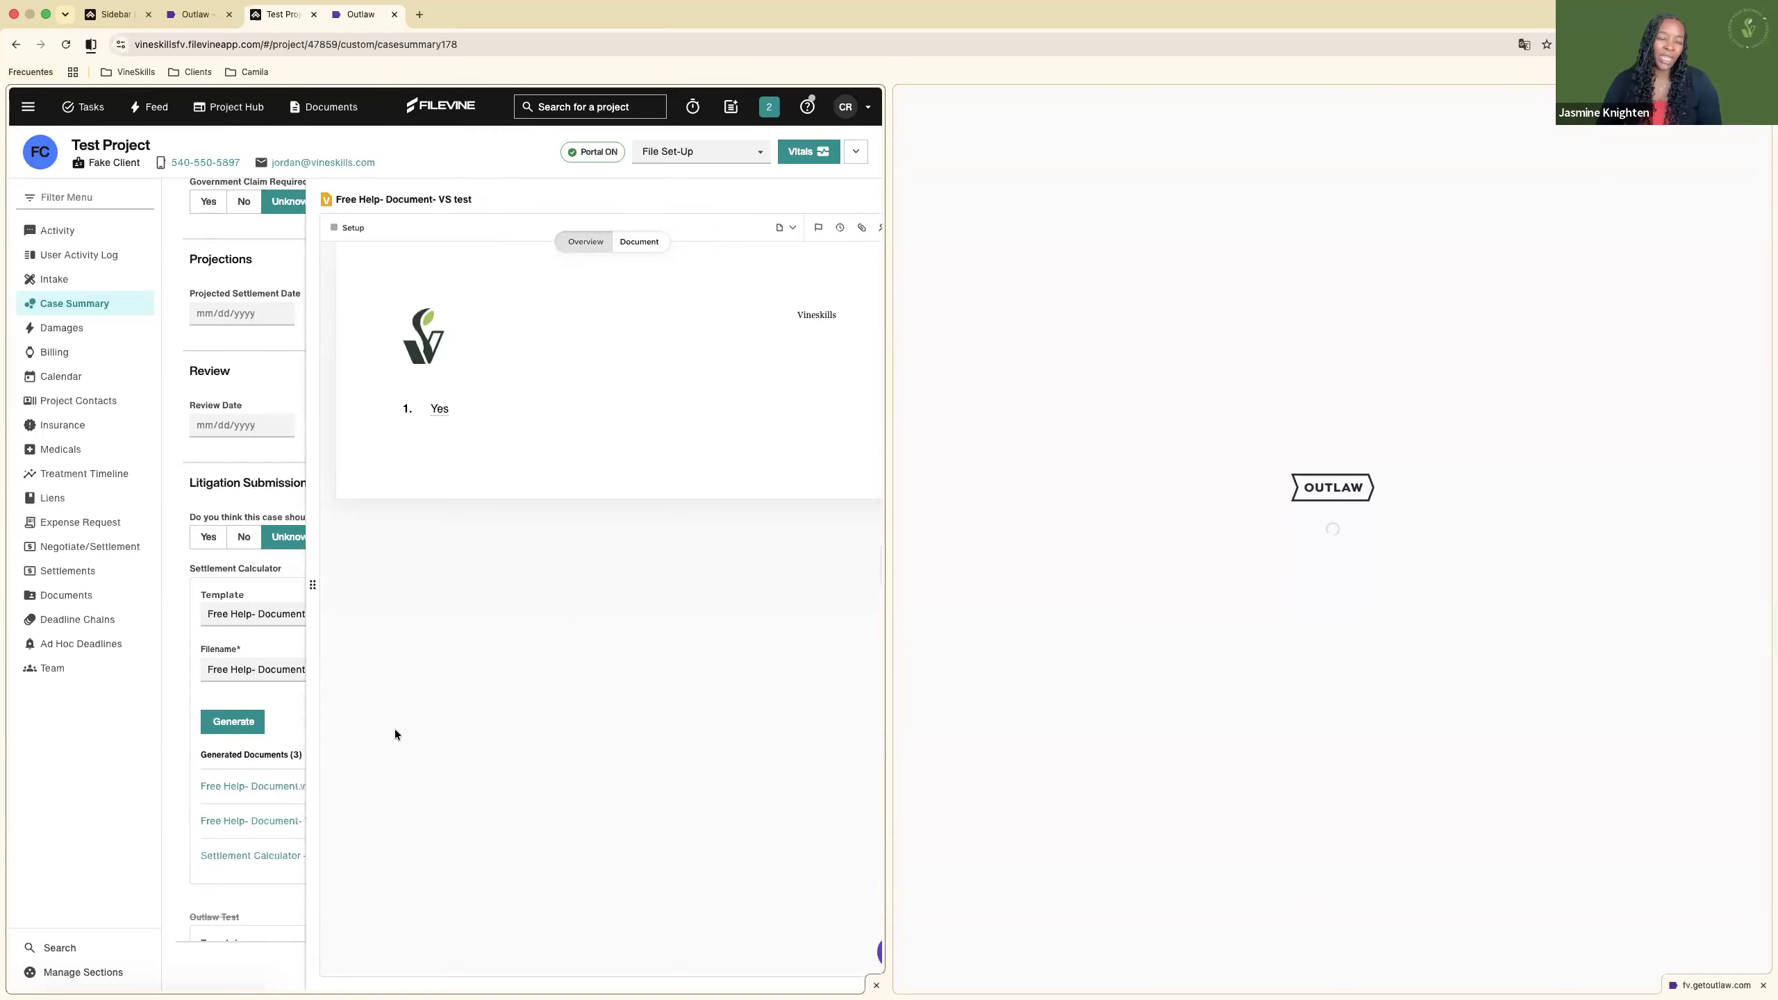
Open the full Free Help- Document letter and check its Pleadings / Motions - Pleading / Motion Type variable for collection items.
{"action": "left_click", "coordinate": [296, 786]}
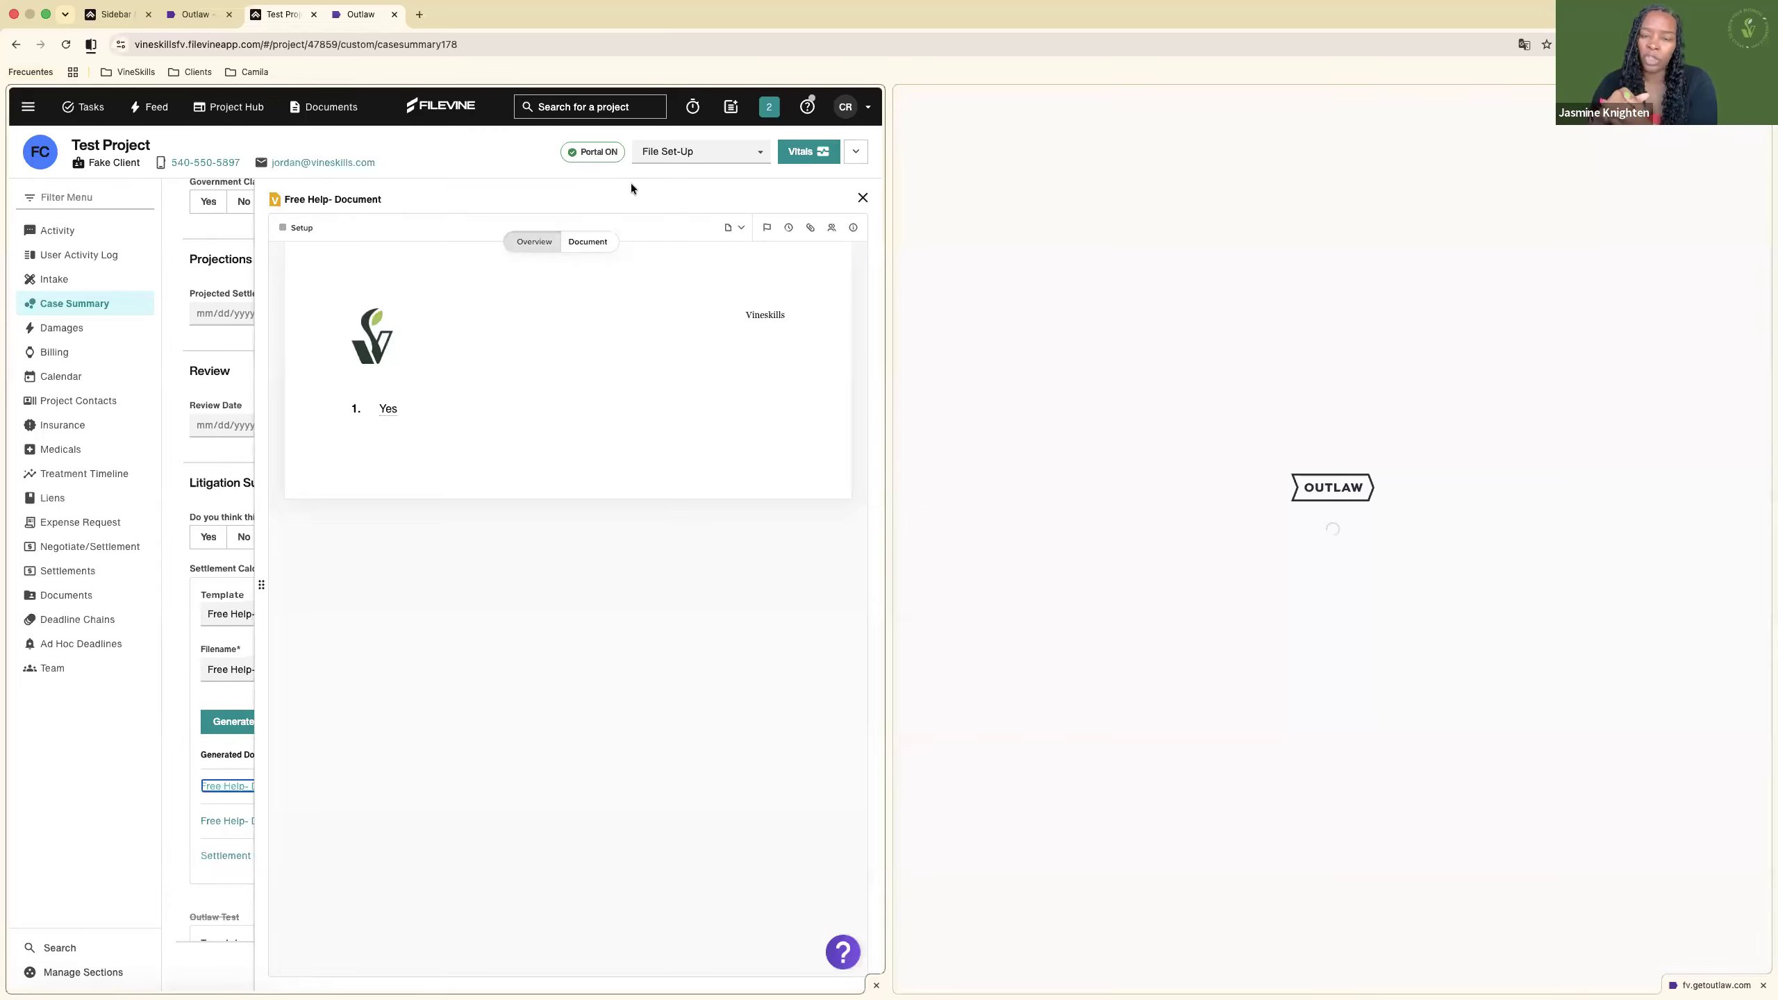
{"action": "left_click", "coordinate": [586, 245]}
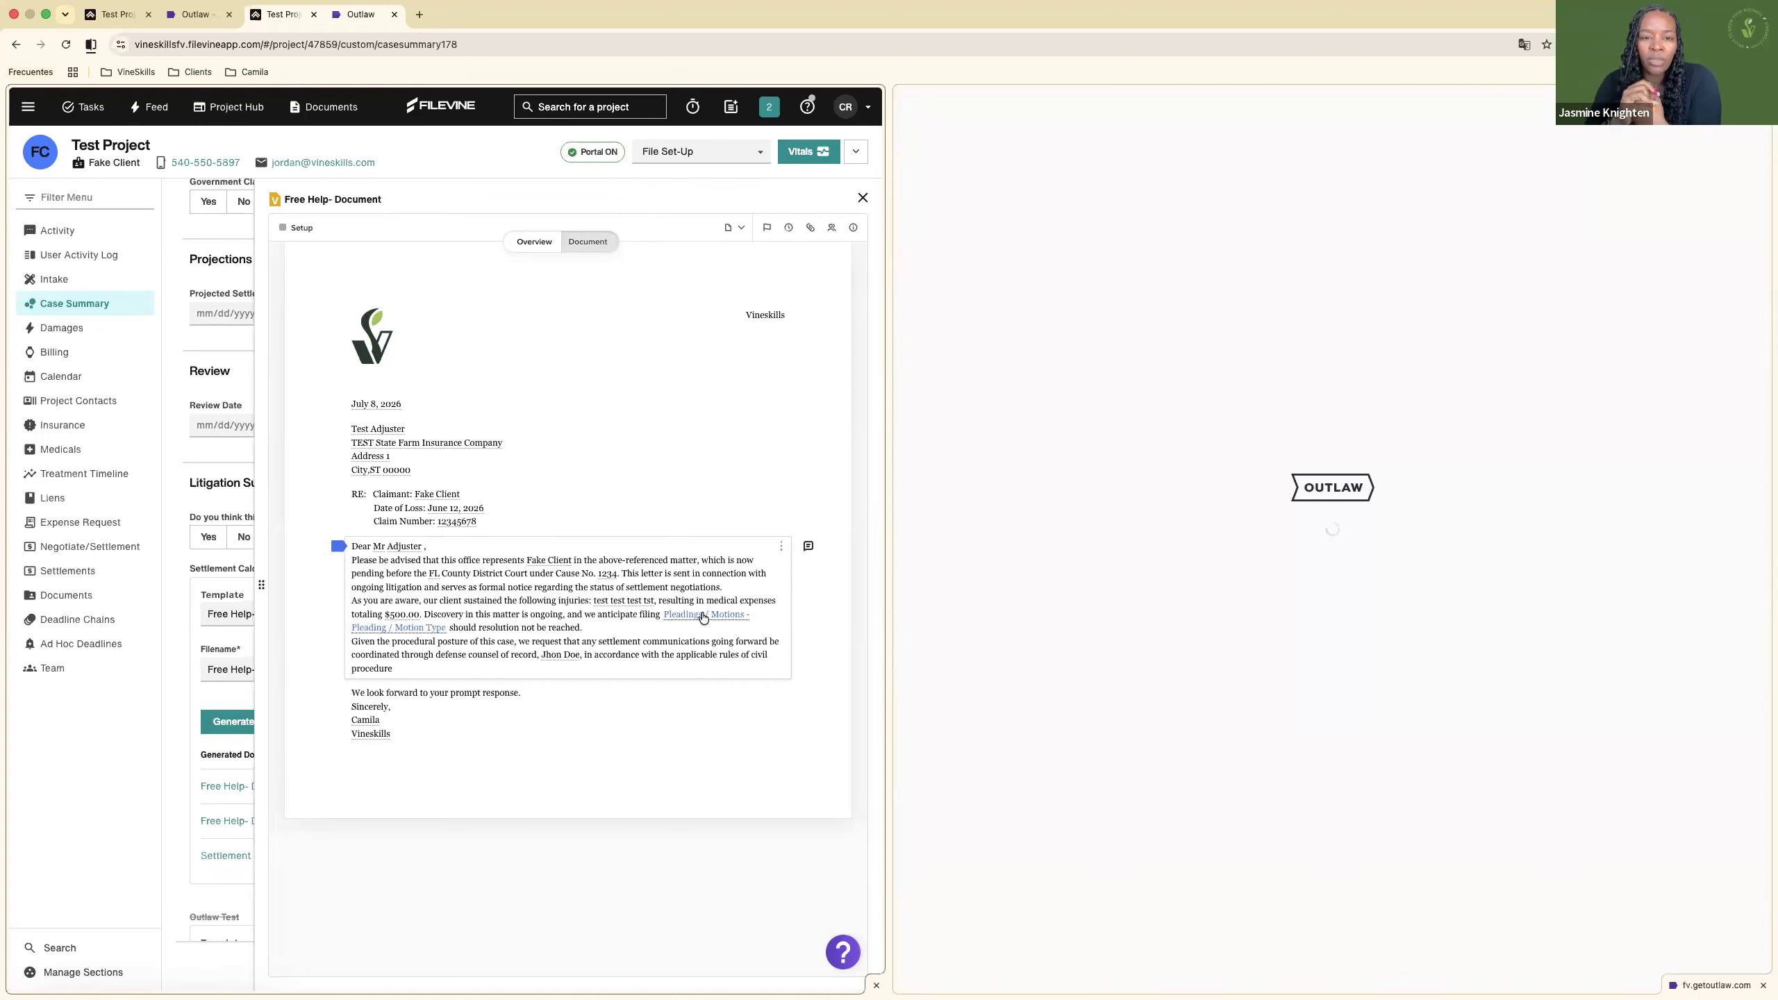
{"action": "left_click", "coordinate": [703, 615]}
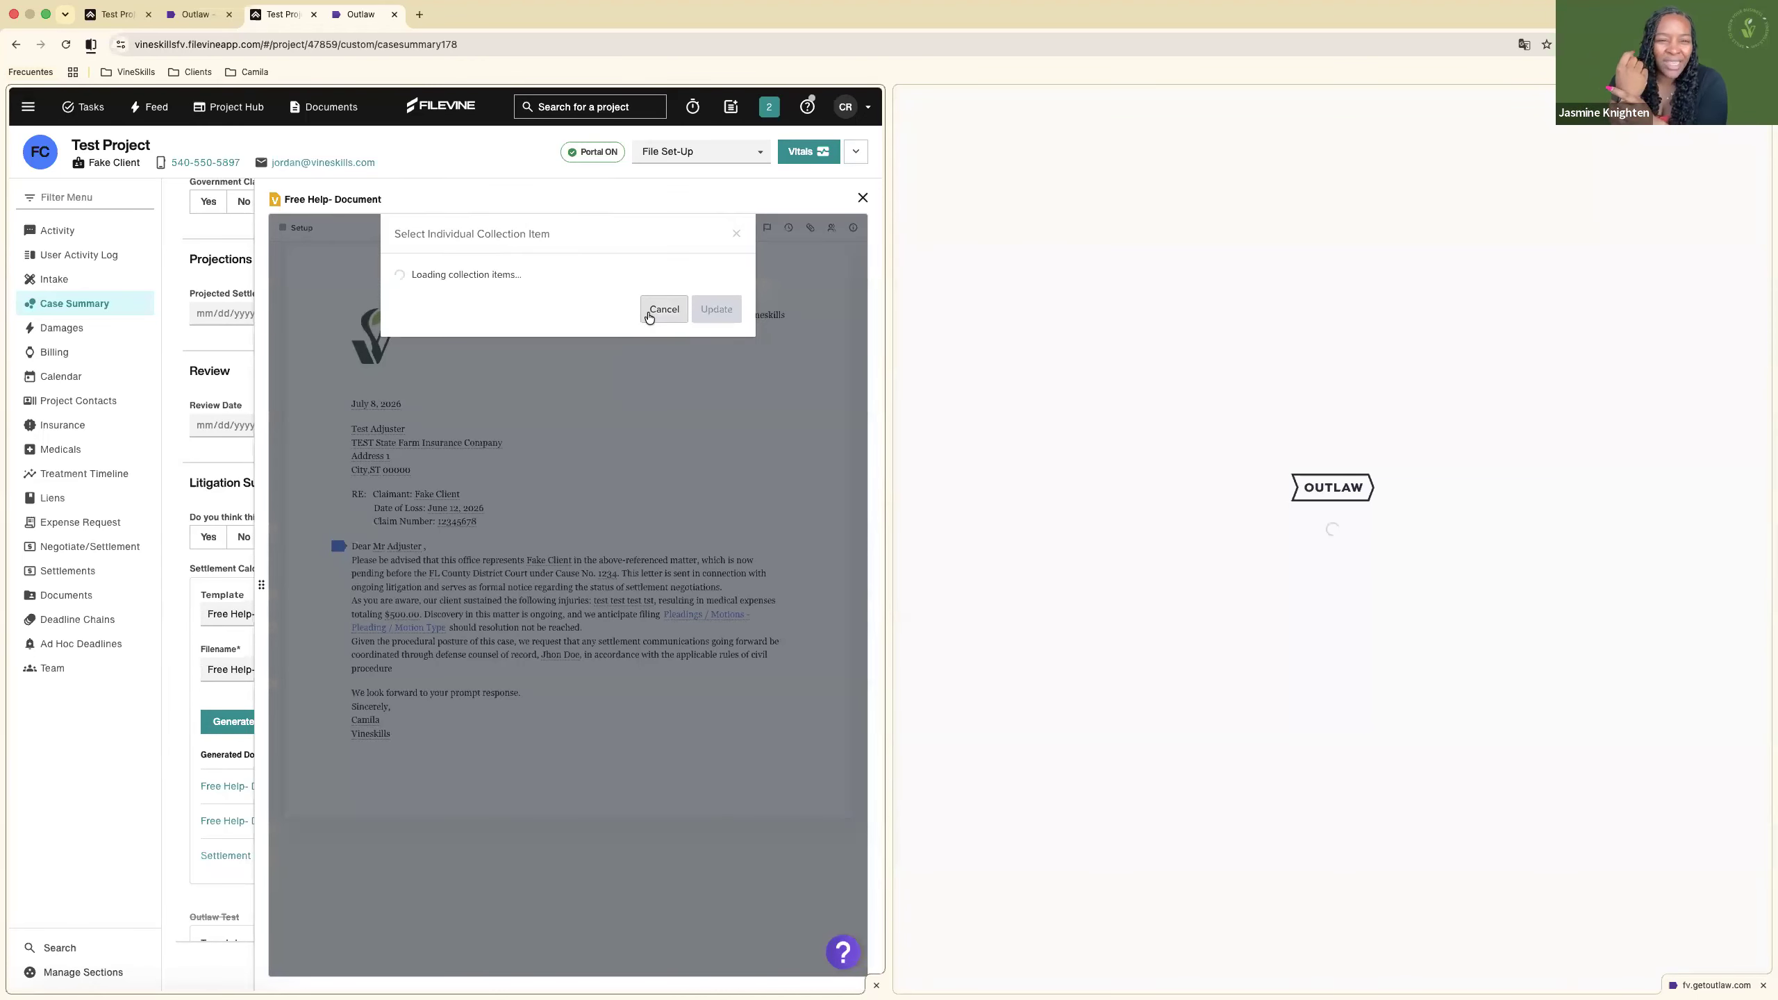
{"action": "left_click", "coordinate": [647, 309]}
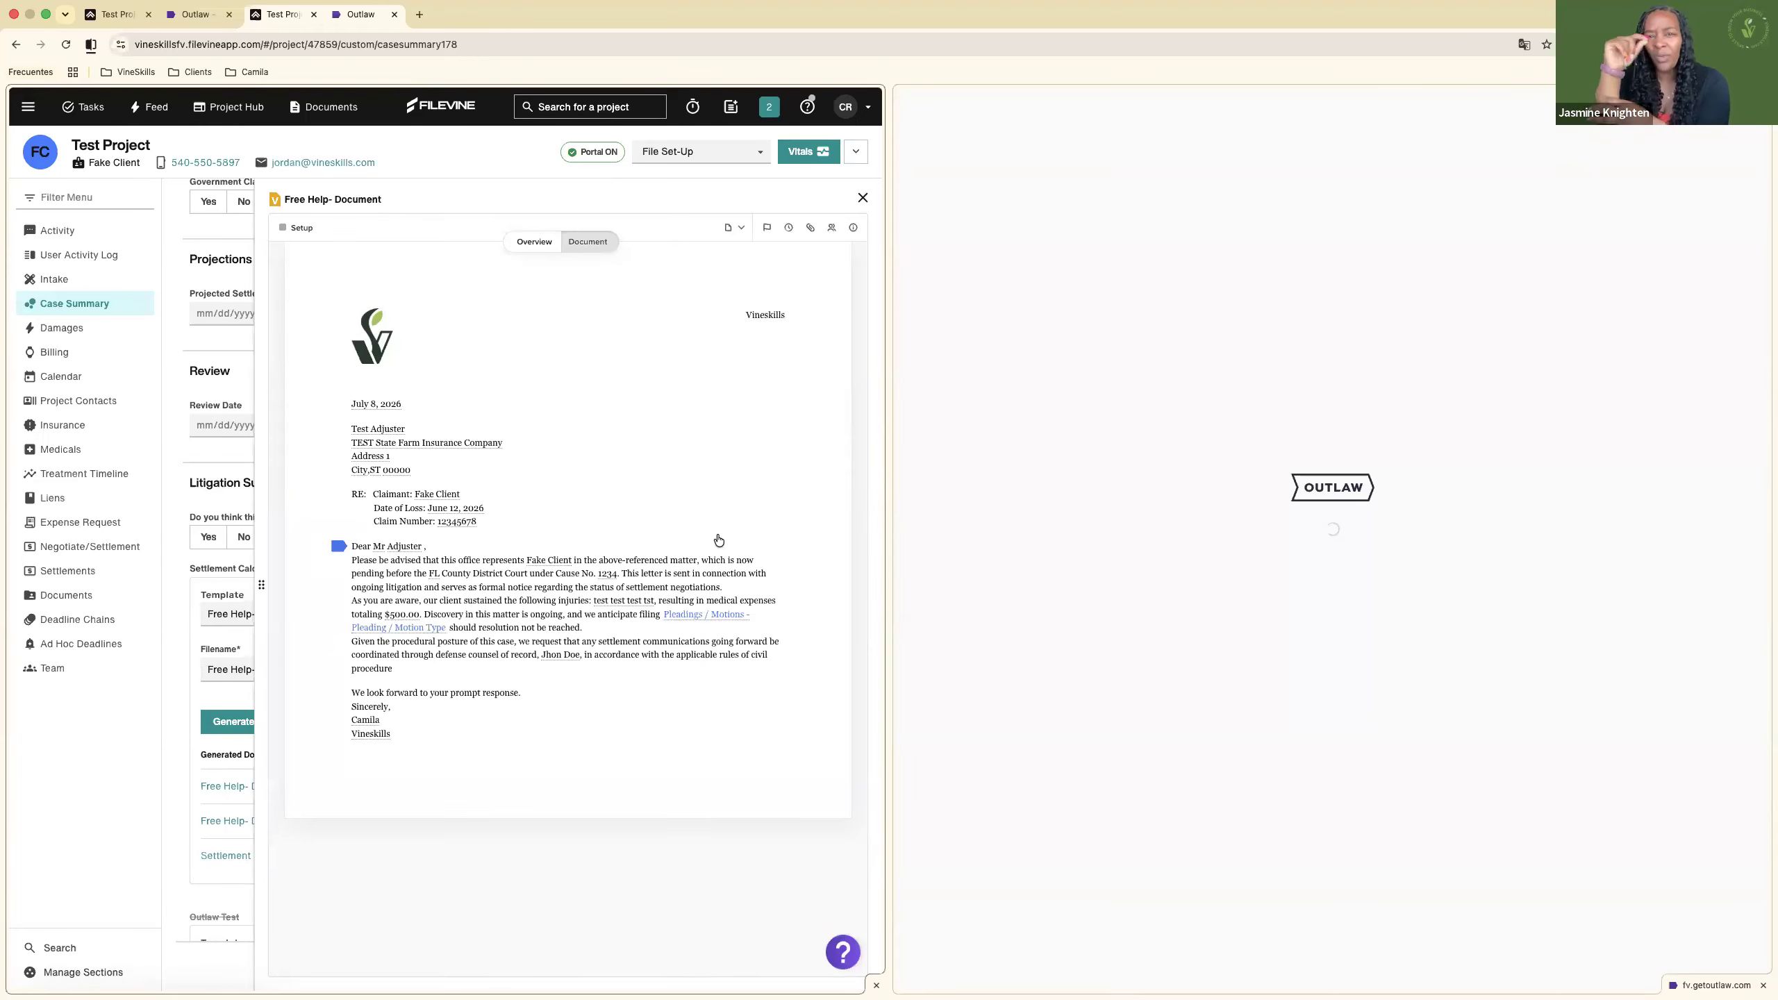
{"action": "left_click", "coordinate": [689, 614]}
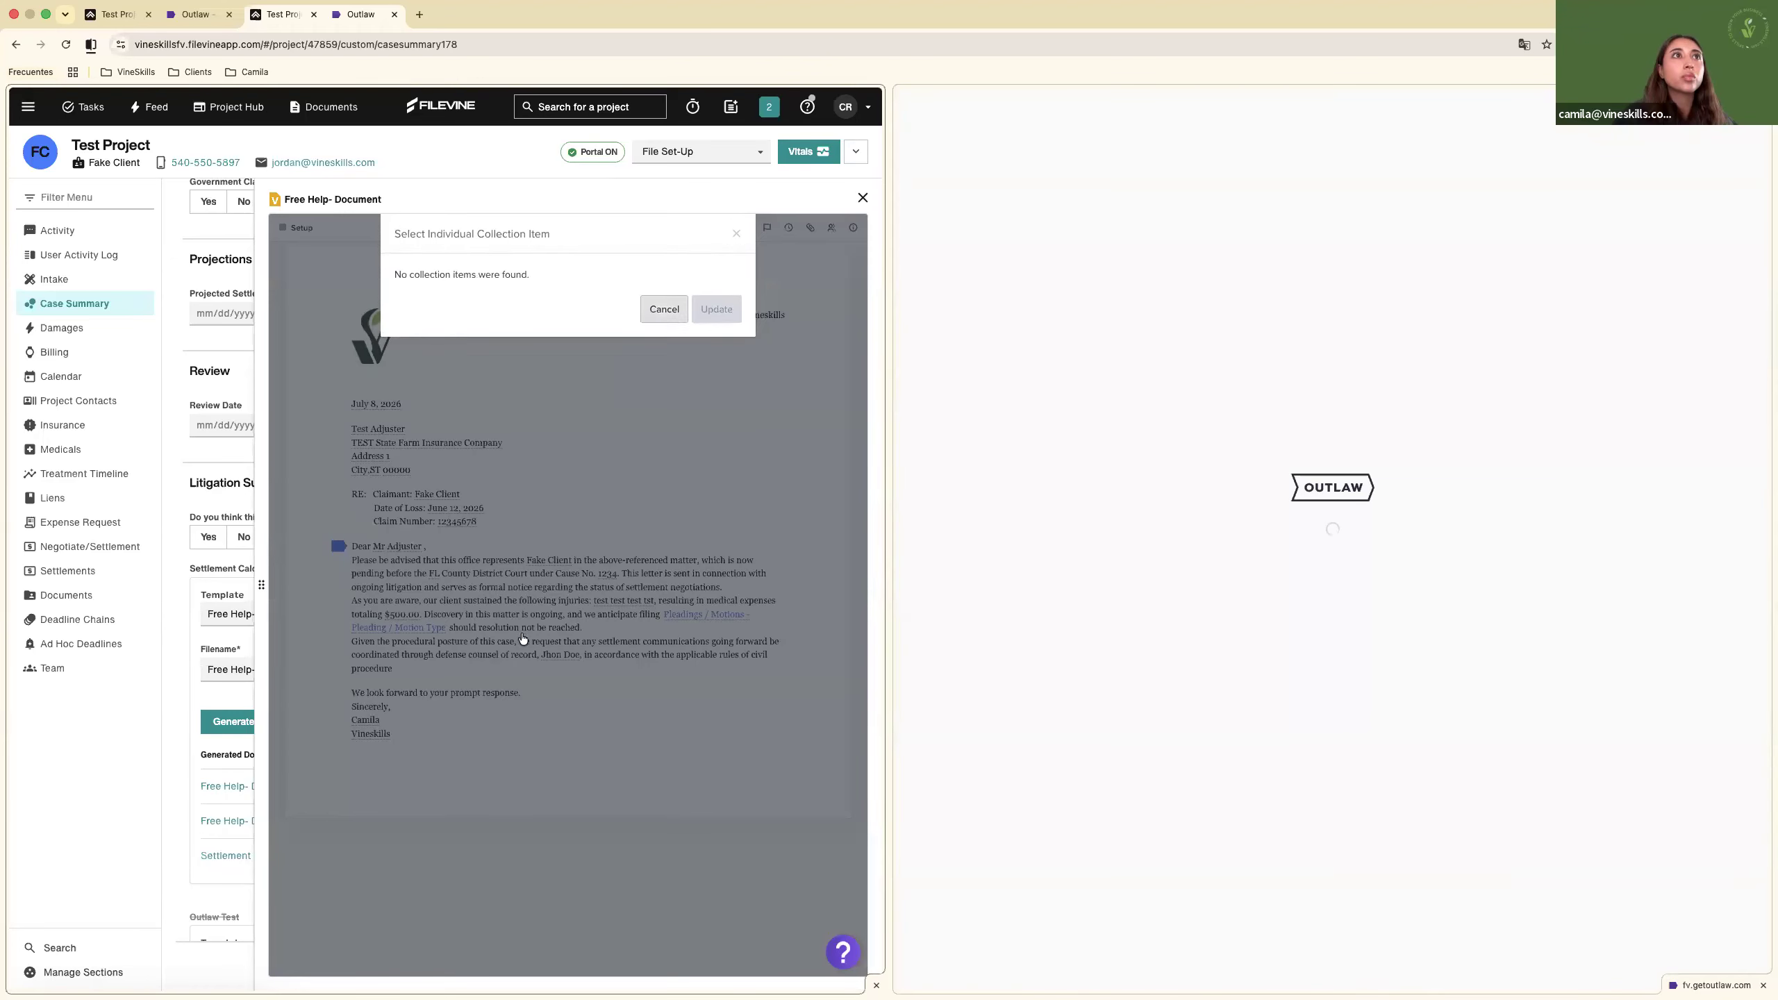
{"action": "left_click", "coordinate": [662, 309]}
View the Remote sync options of the letter's Litigation - County variable, and return to the earlier view with the template editor alongside.
{"action": "left_click", "coordinate": [434, 573]}
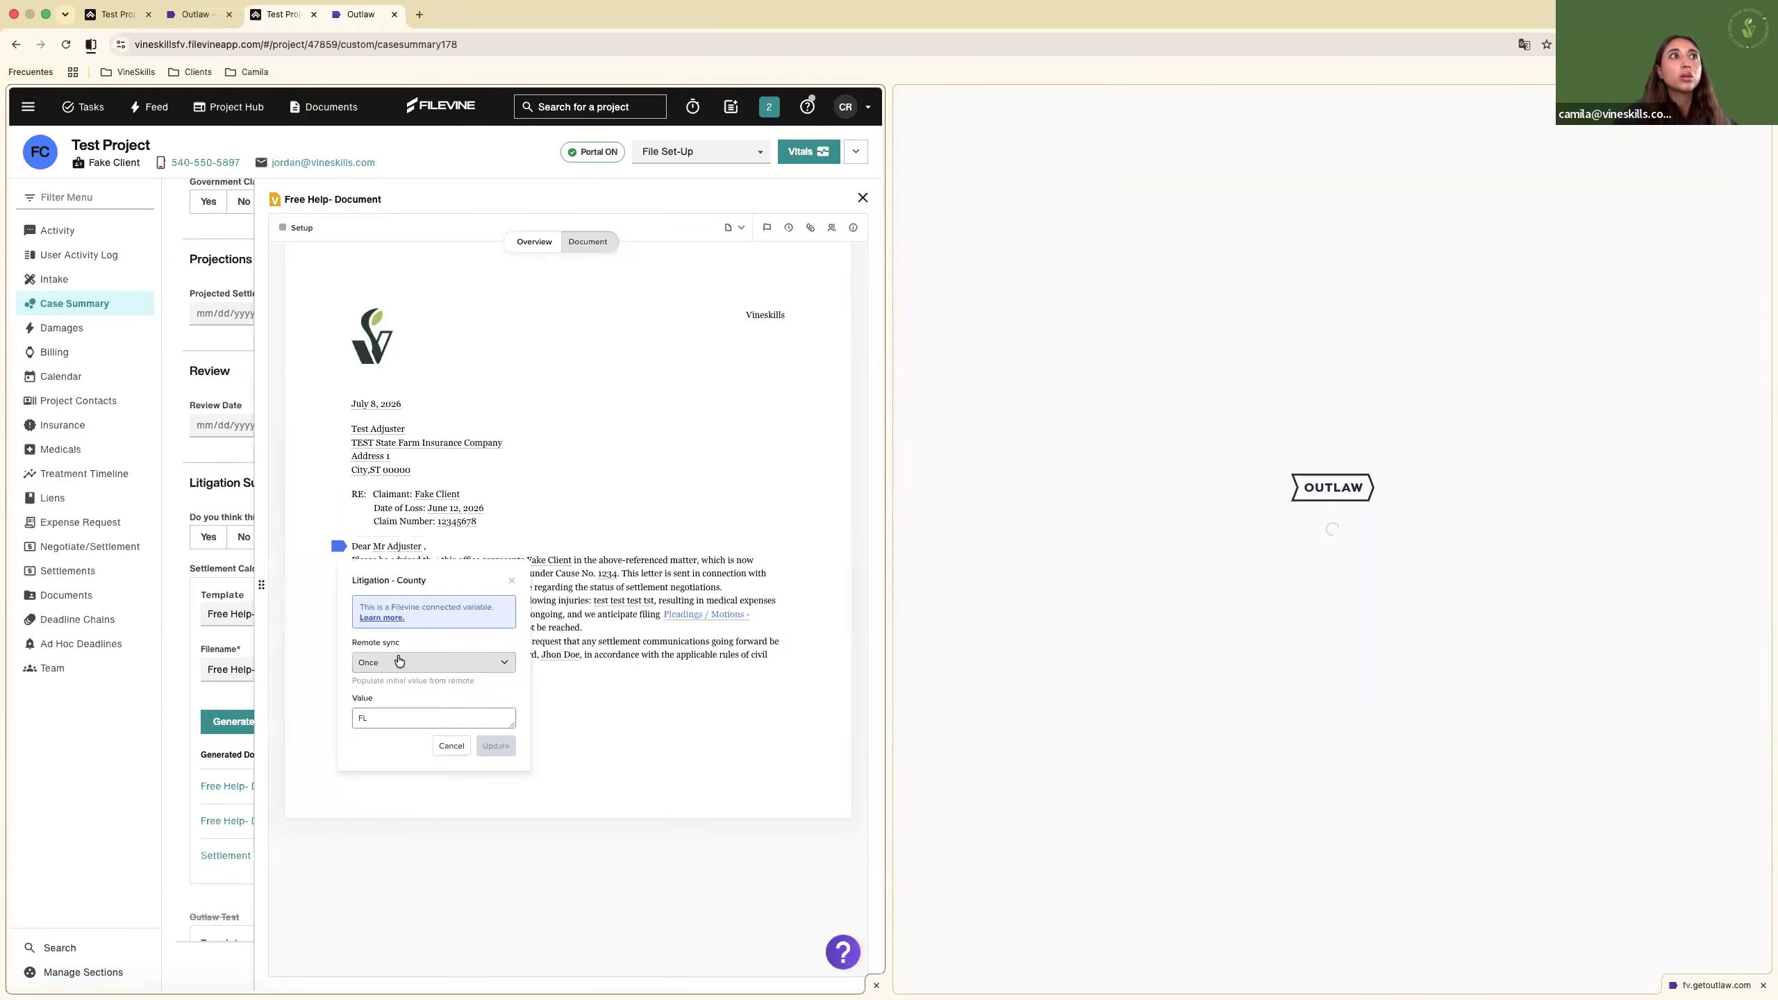
{"action": "left_click", "coordinate": [401, 662]}
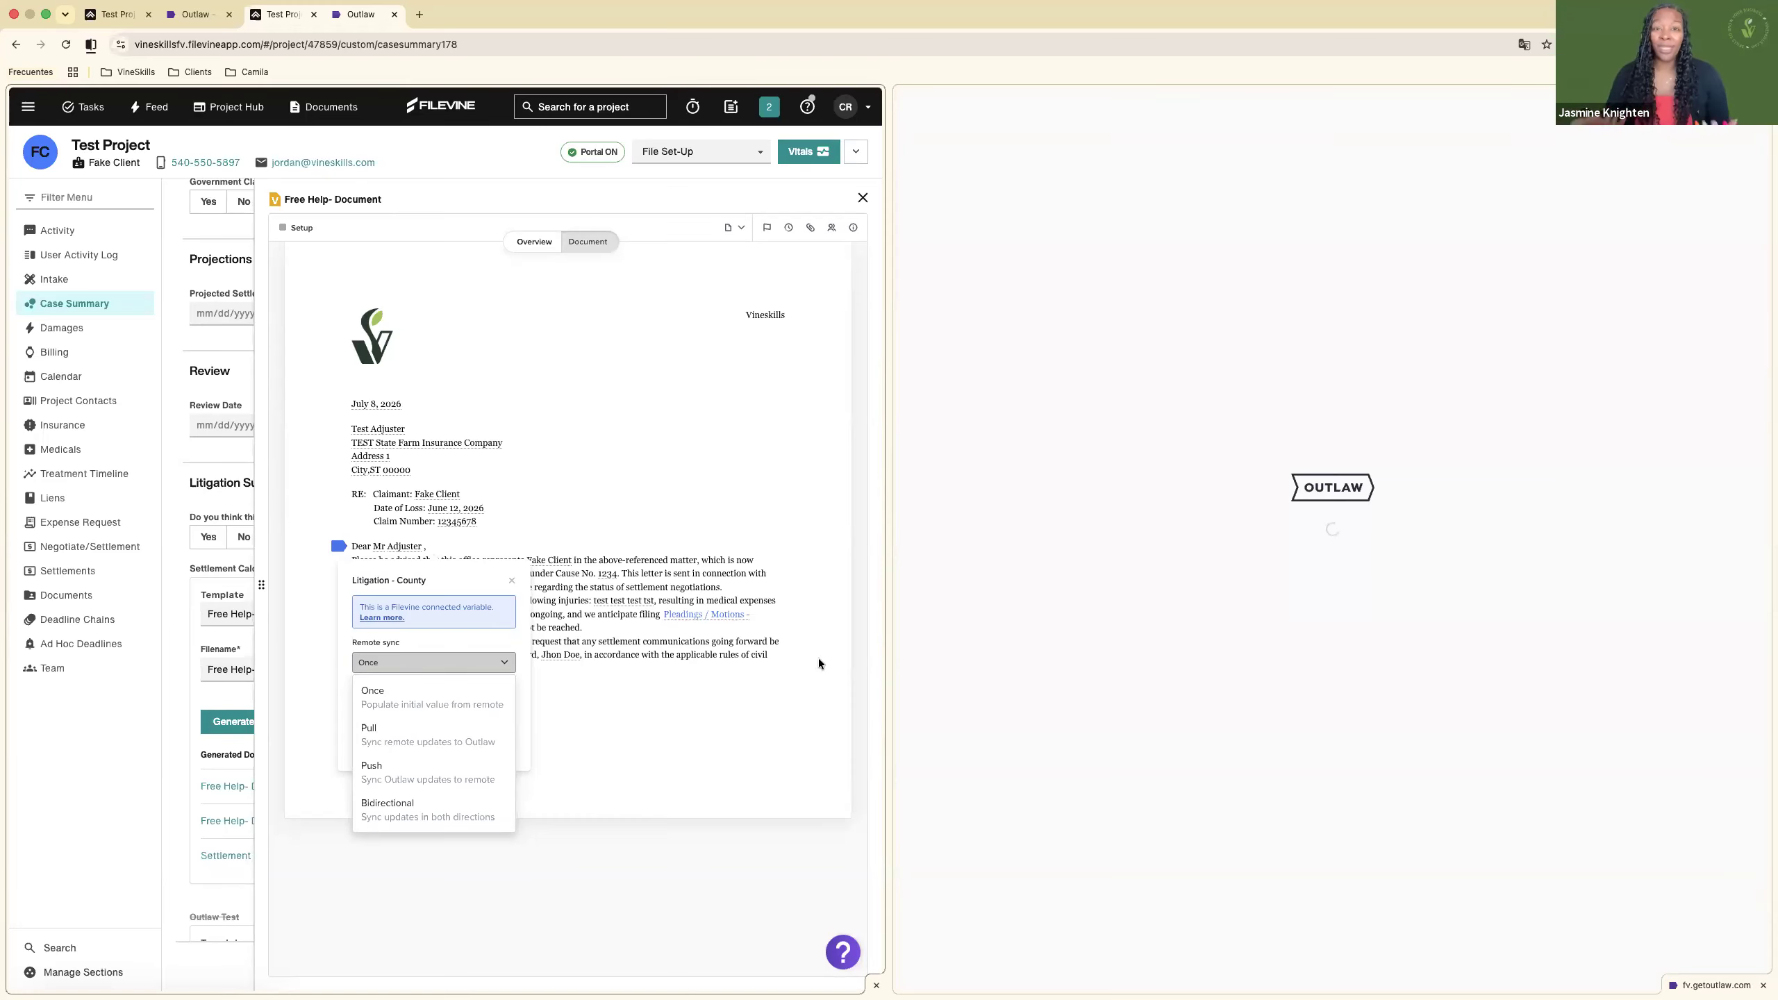
{"action": "left_click", "coordinate": [186, 21]}
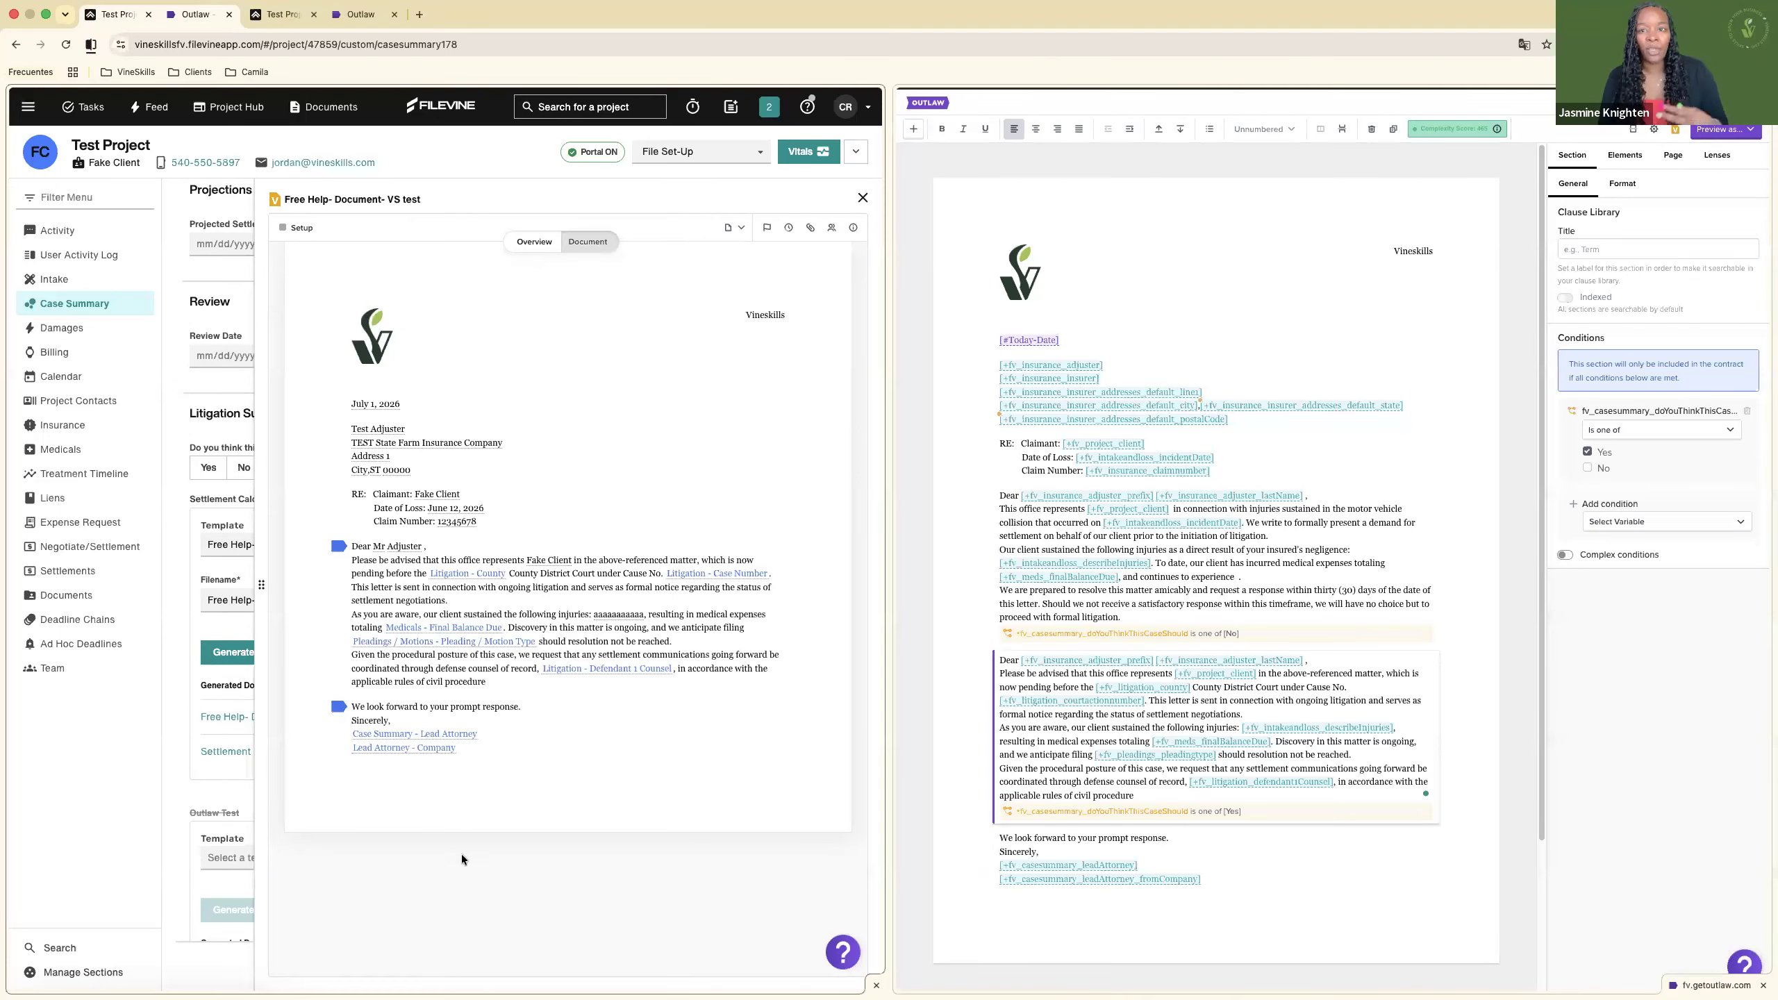
Close the letter, generate a document from the Settlement Calculator - Free Filevine Default template, and open the new file.
{"action": "left_click", "coordinate": [861, 199]}
{"action": "left_click", "coordinate": [287, 544]}
{"action": "type", "text": "sett"}
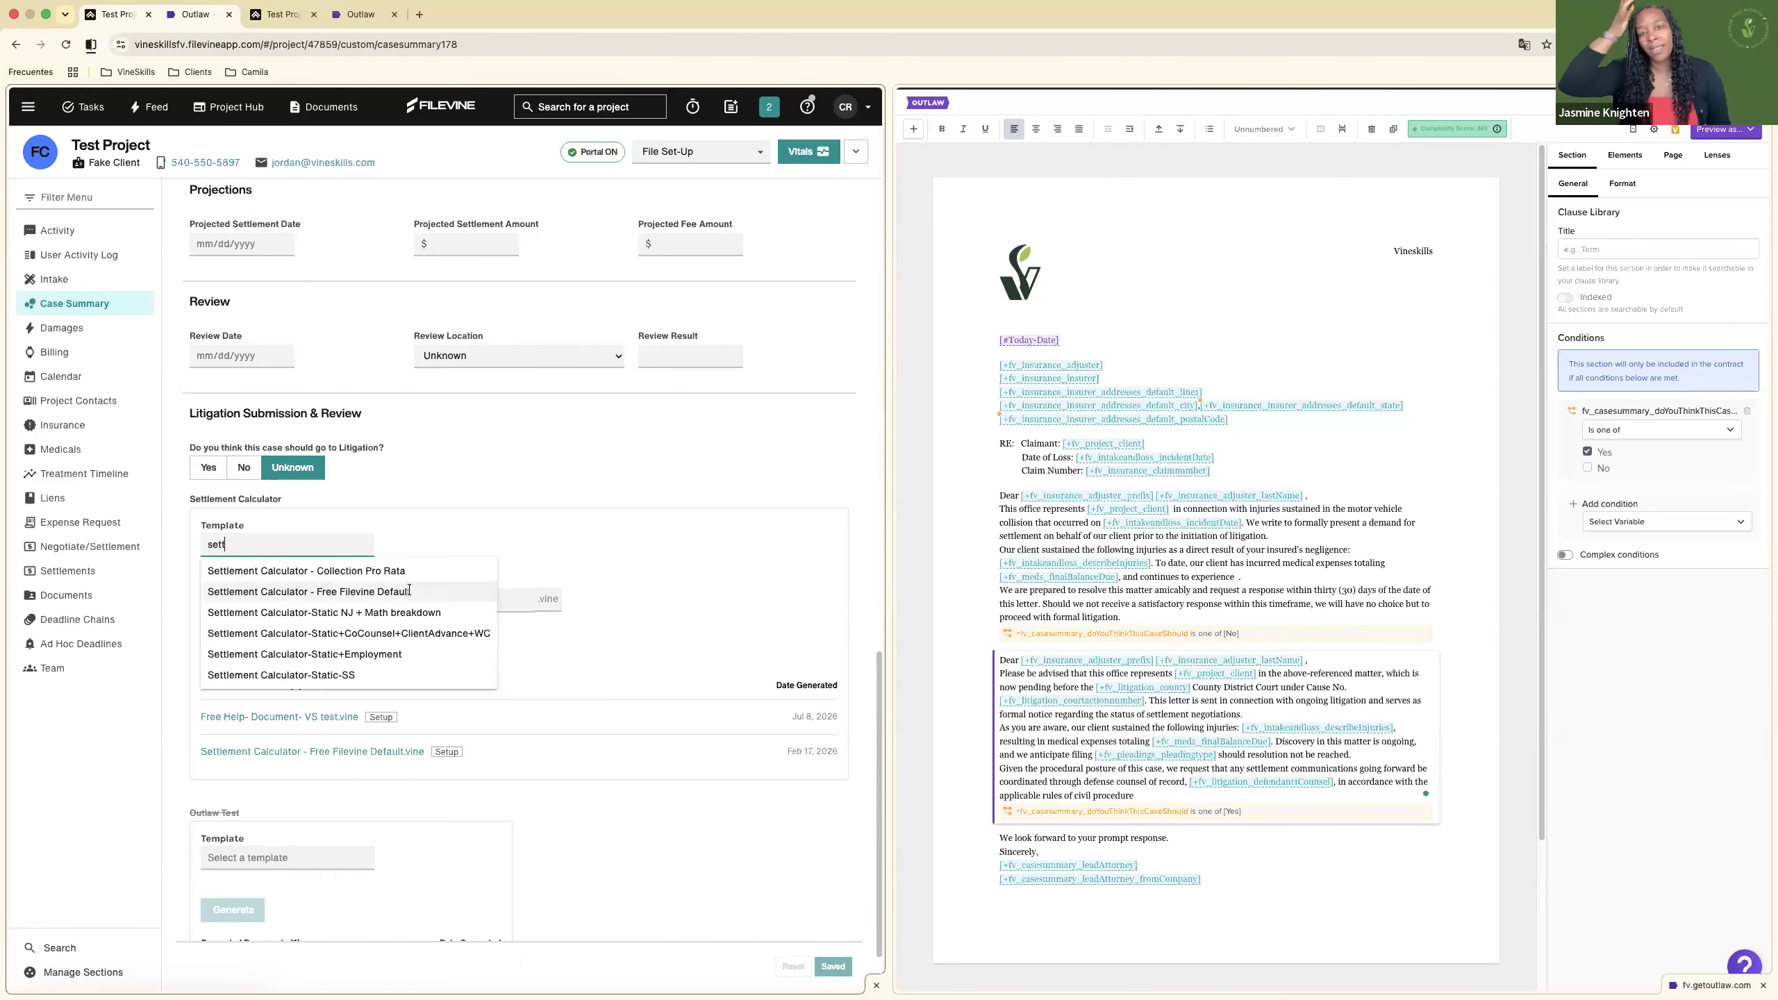
{"action": "left_click", "coordinate": [365, 591]}
{"action": "left_click", "coordinate": [266, 652]}
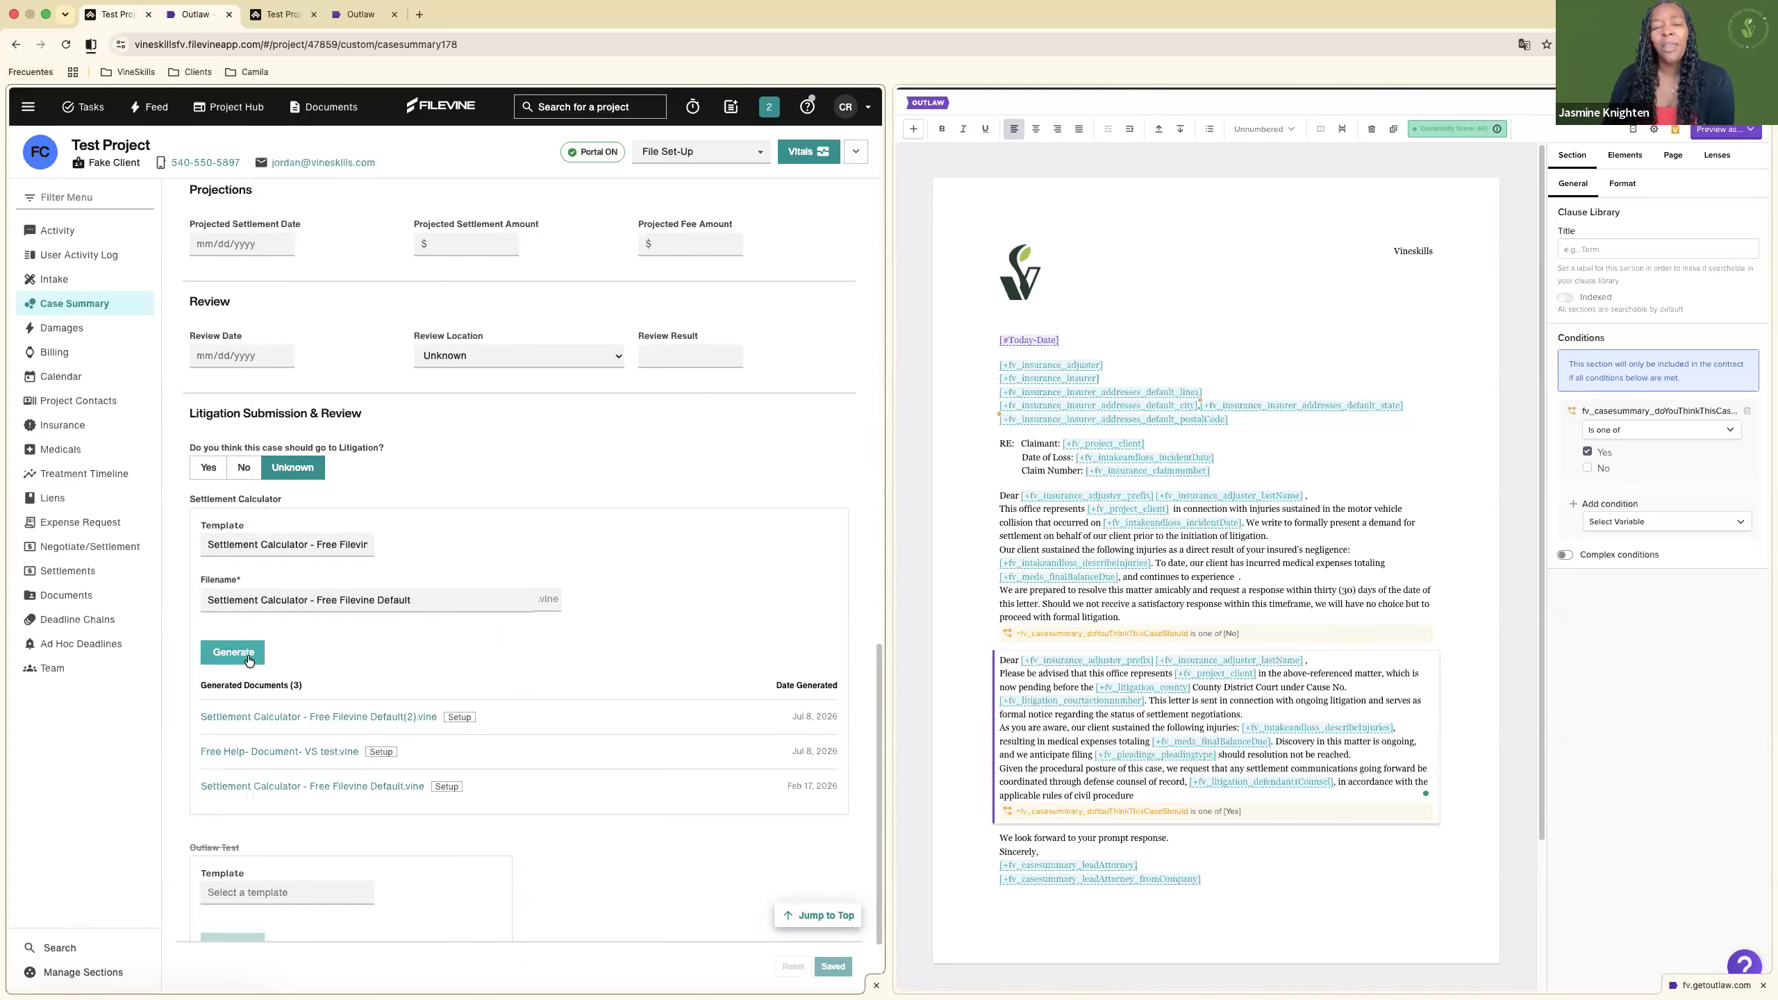
{"action": "left_click", "coordinate": [270, 721]}
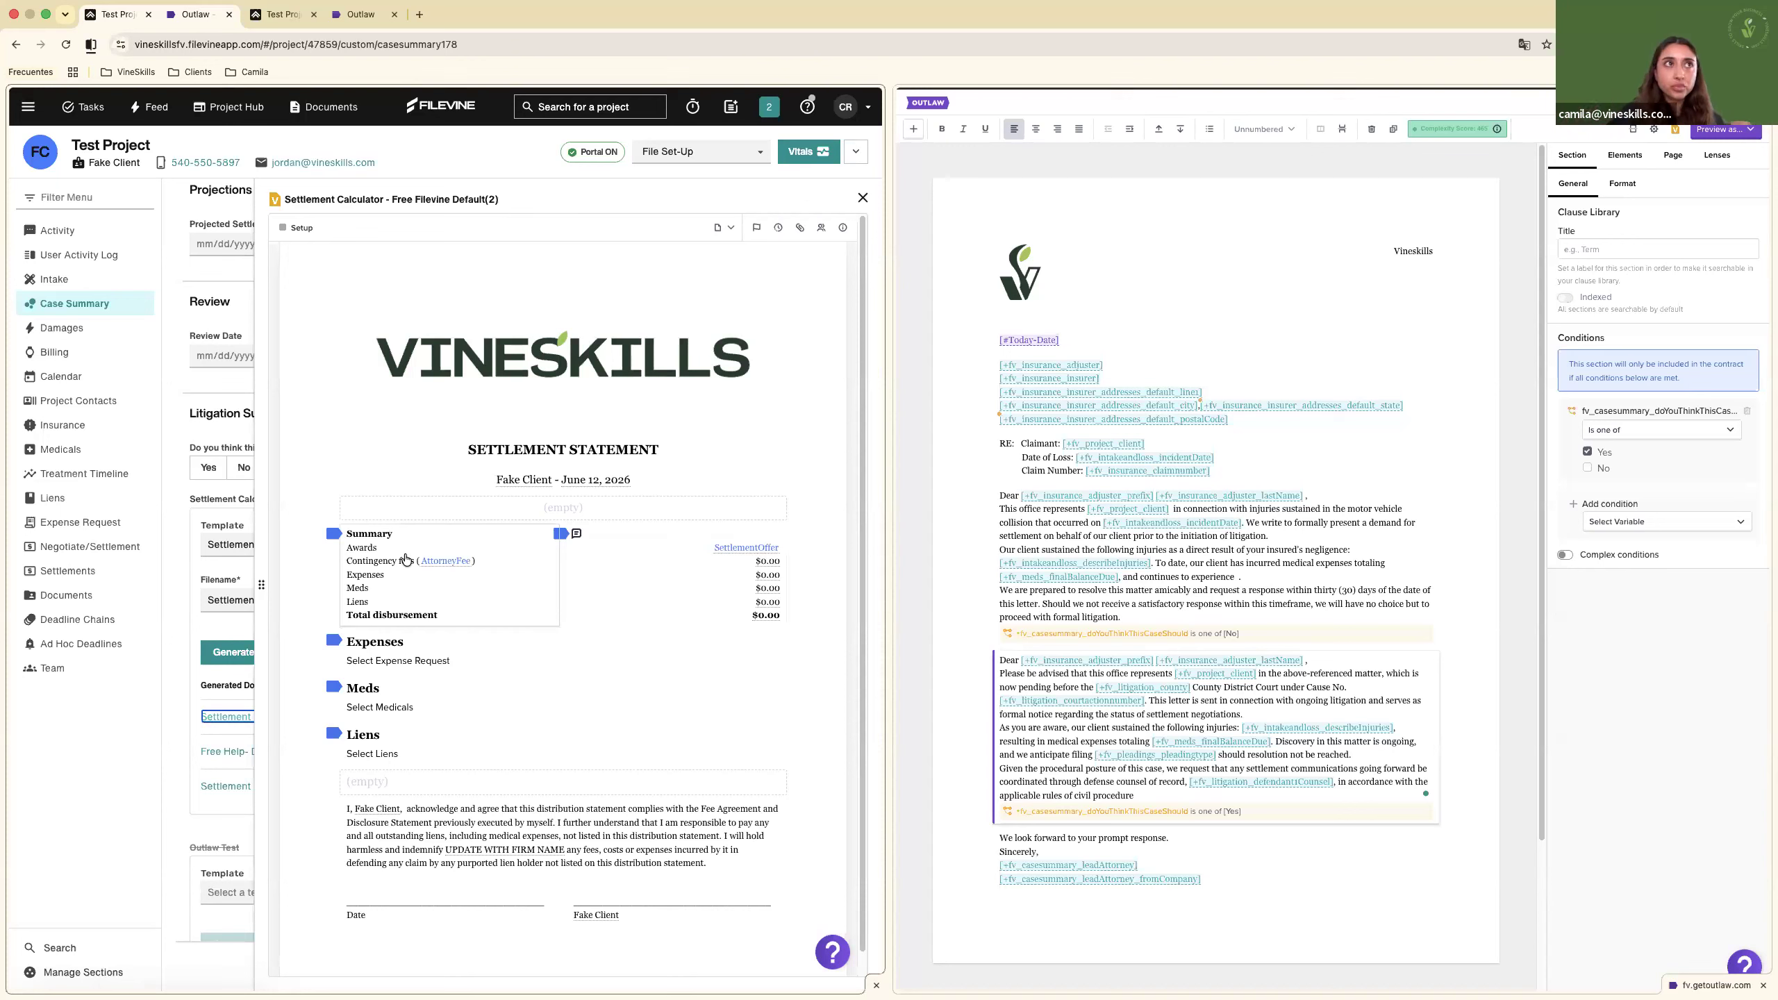
Set the settlement statement's AttorneyFee variable to 33% and its SettlementOffer to 10,000.
{"action": "left_click", "coordinate": [445, 561]}
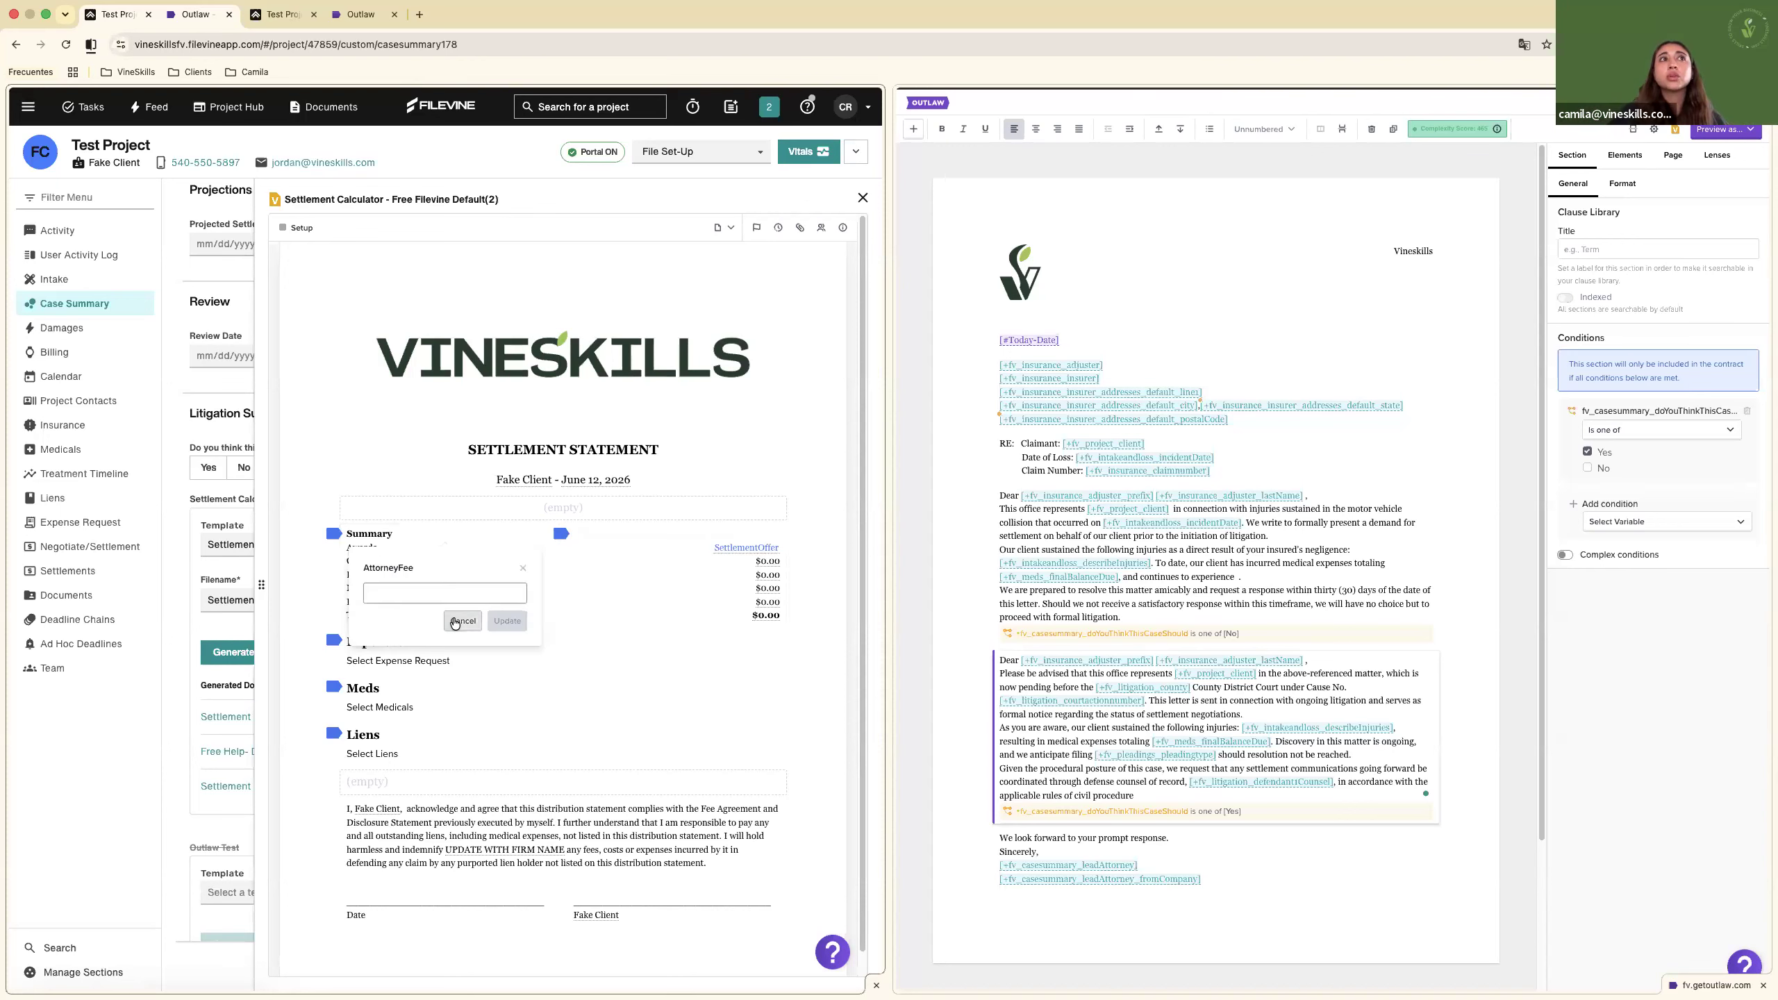
{"action": "left_click", "coordinate": [455, 622]}
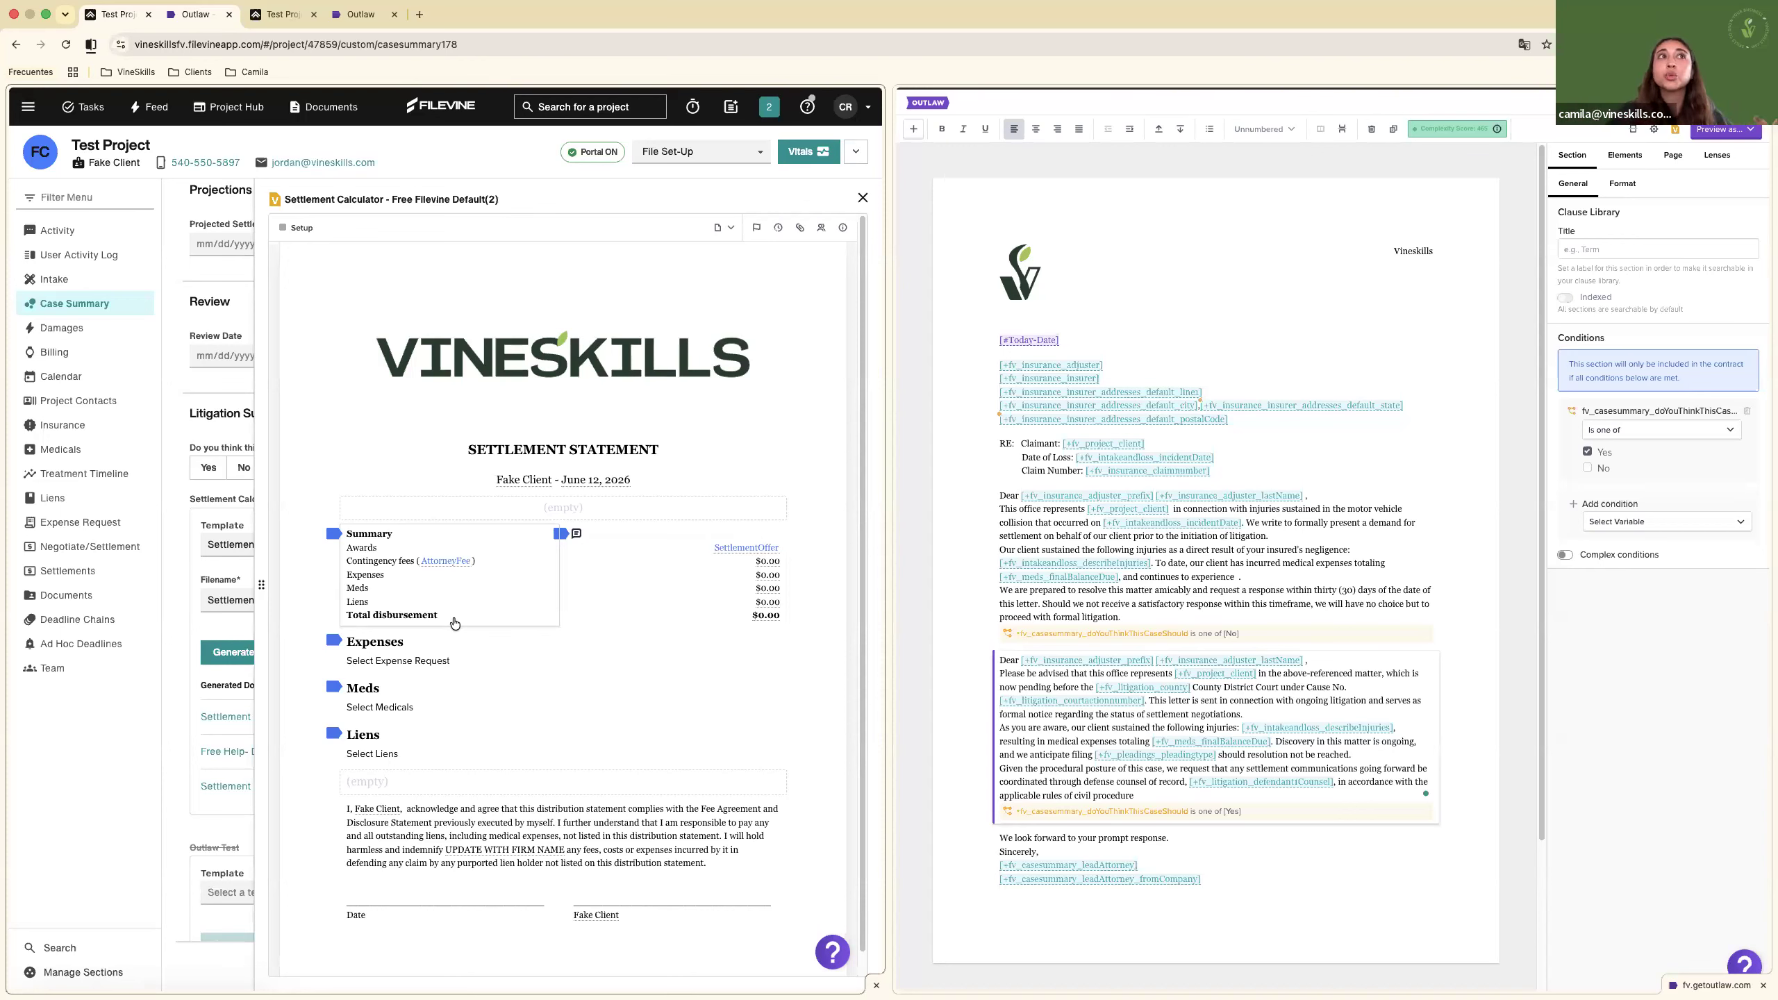
{"action": "left_click", "coordinate": [449, 559]}
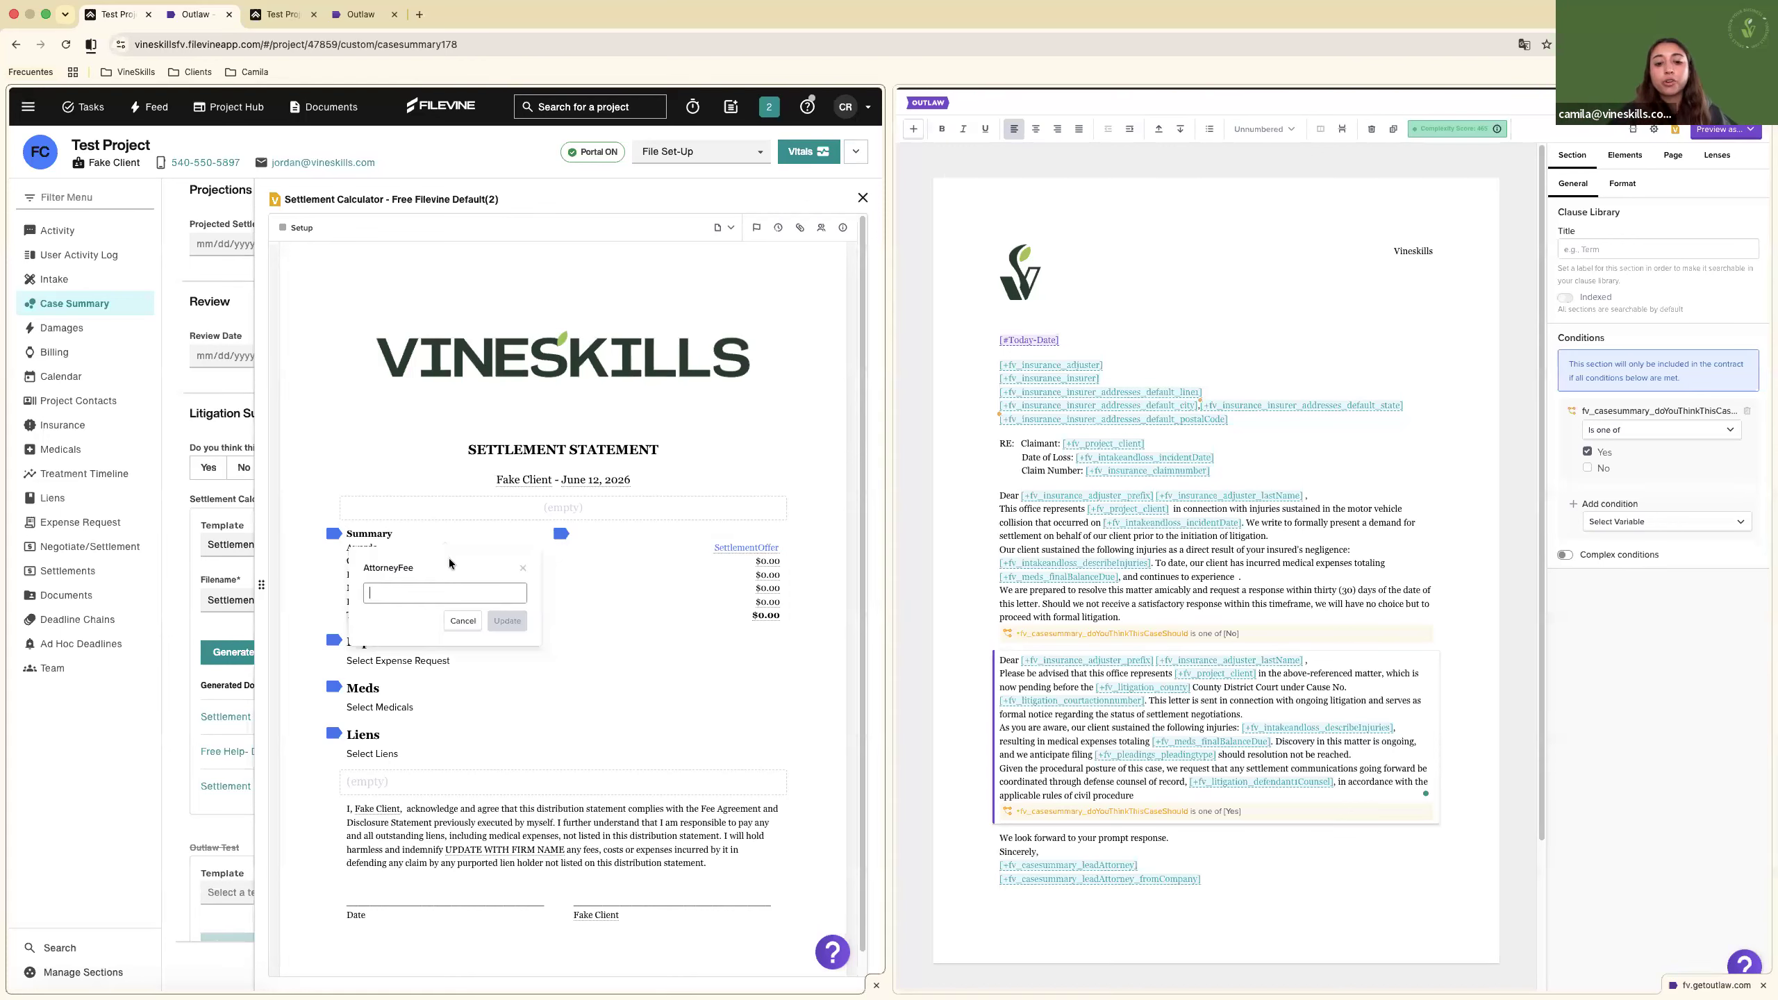
{"action": "left_click", "coordinate": [510, 627]}
{"action": "left_click", "coordinate": [727, 548]}
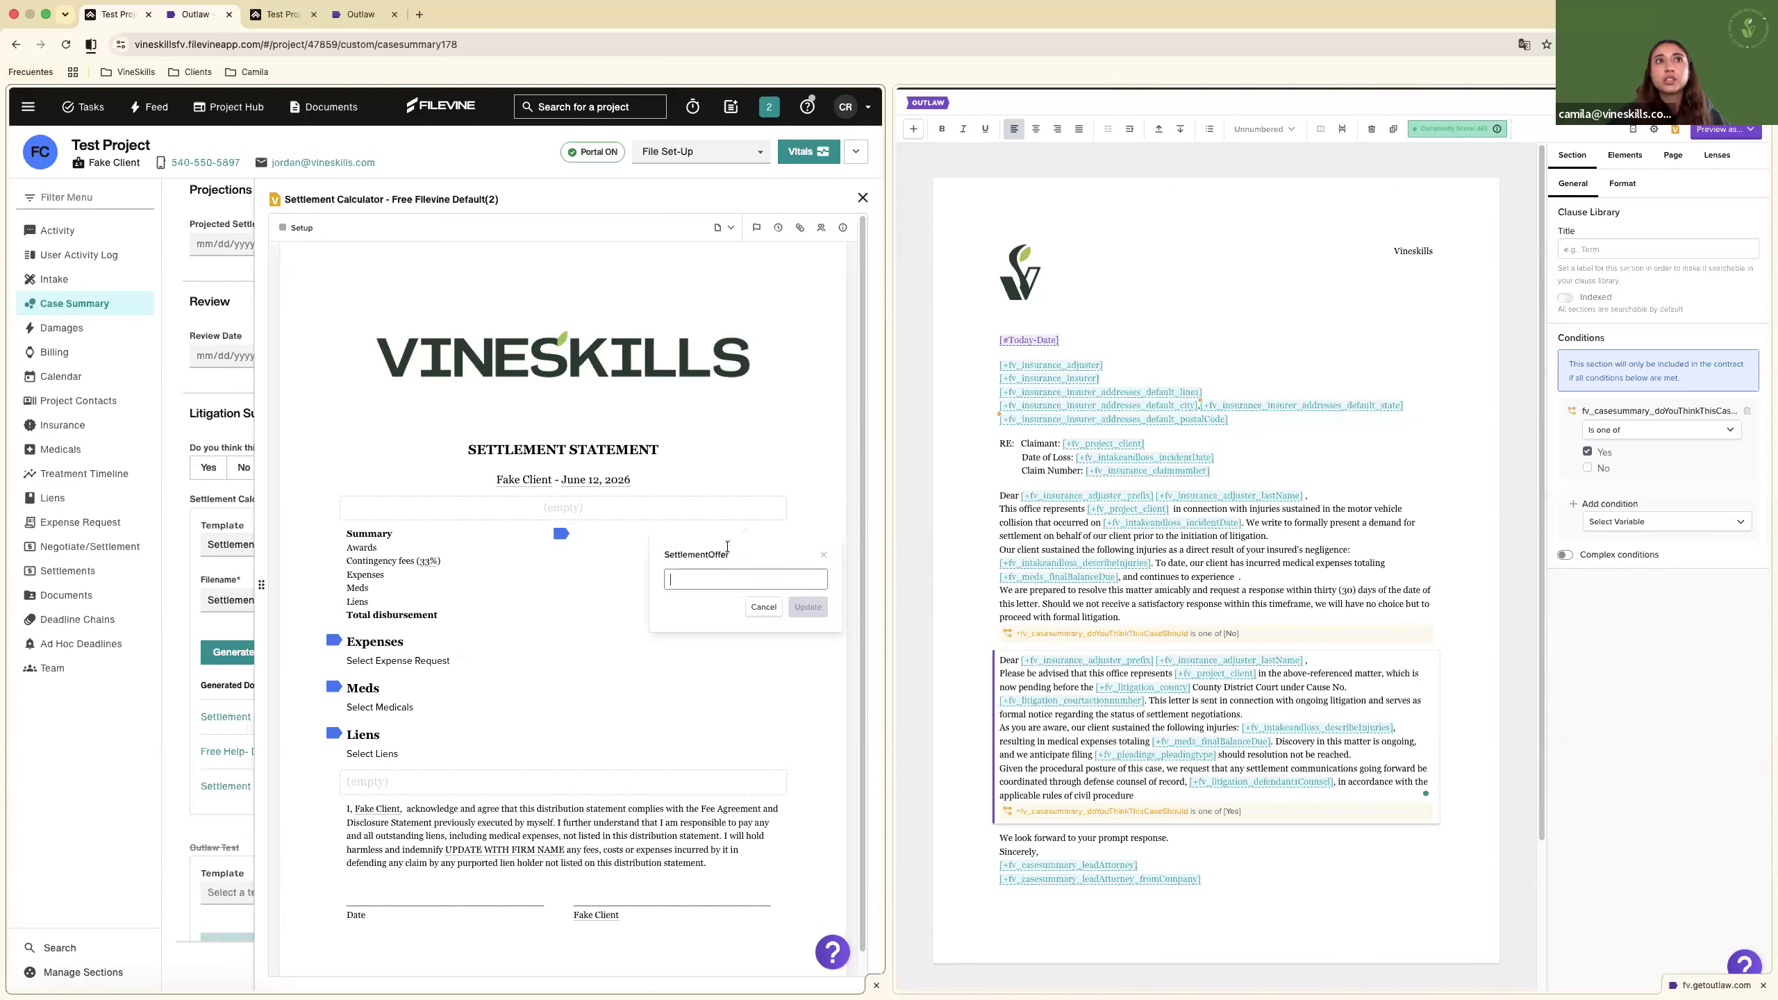
{"action": "type", "text": "10,000"}
{"action": "key", "text": "Return"}
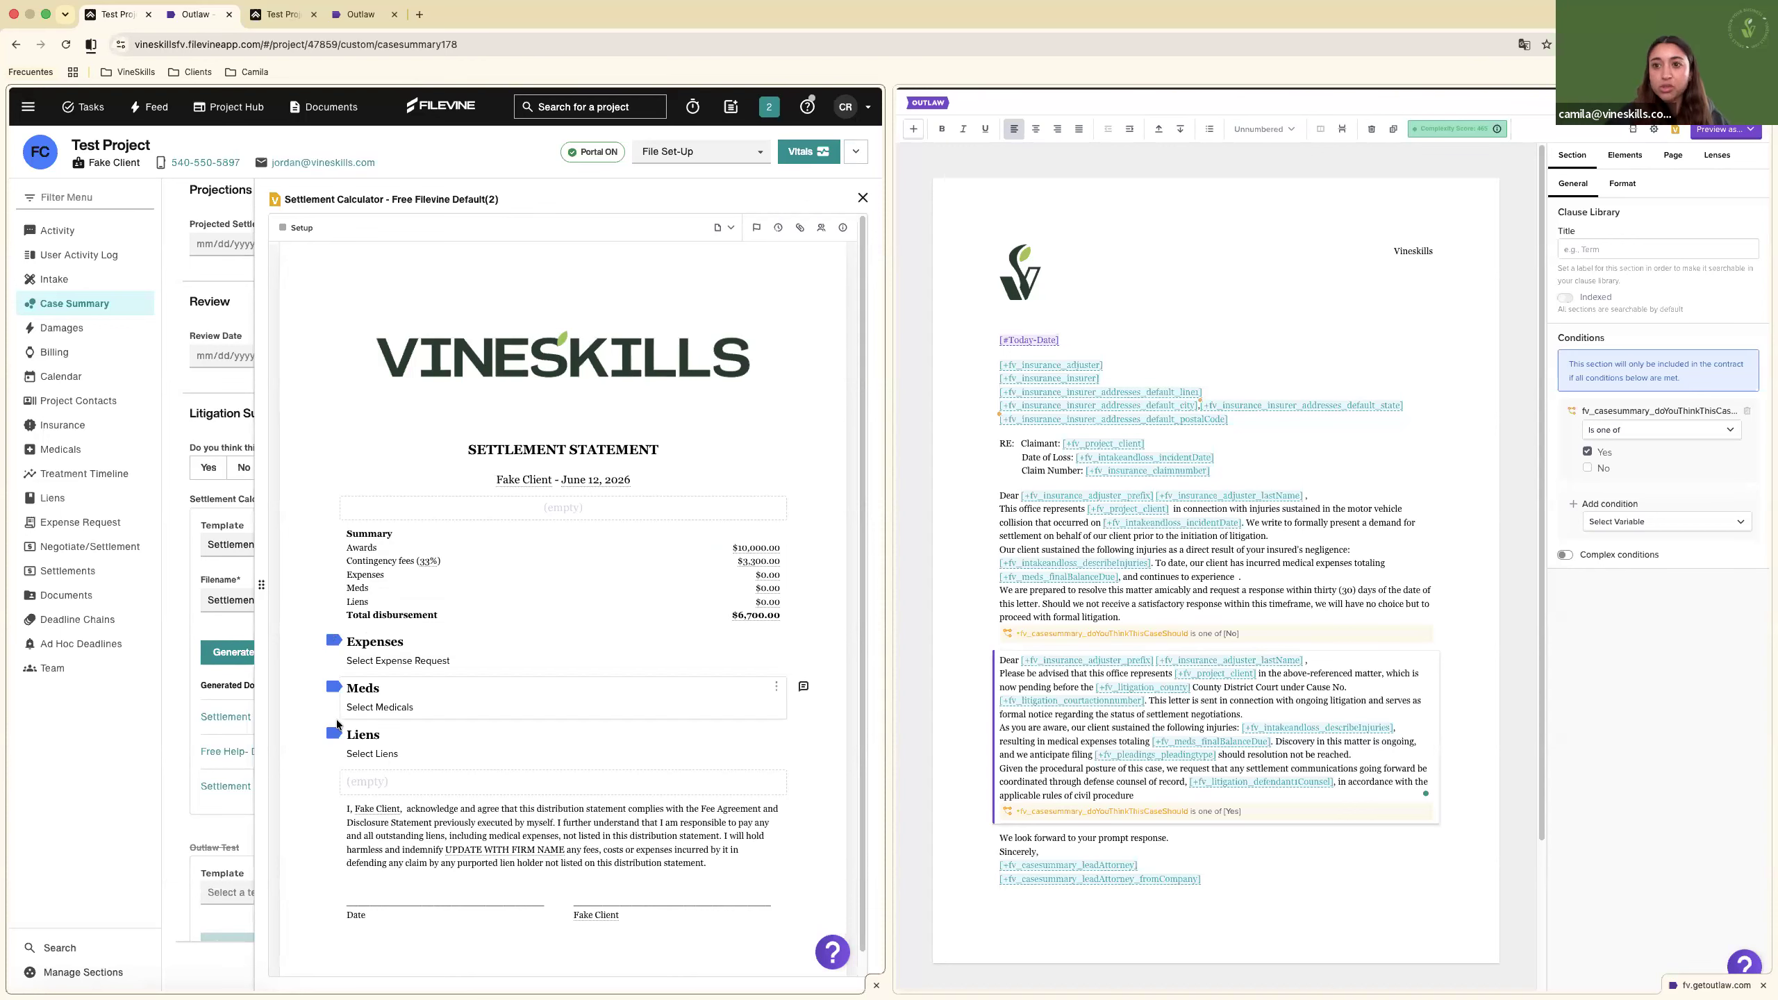
Check the Expenses section for Expense Request items, and add all medical providers to the Meds section.
{"action": "left_click", "coordinate": [402, 662]}
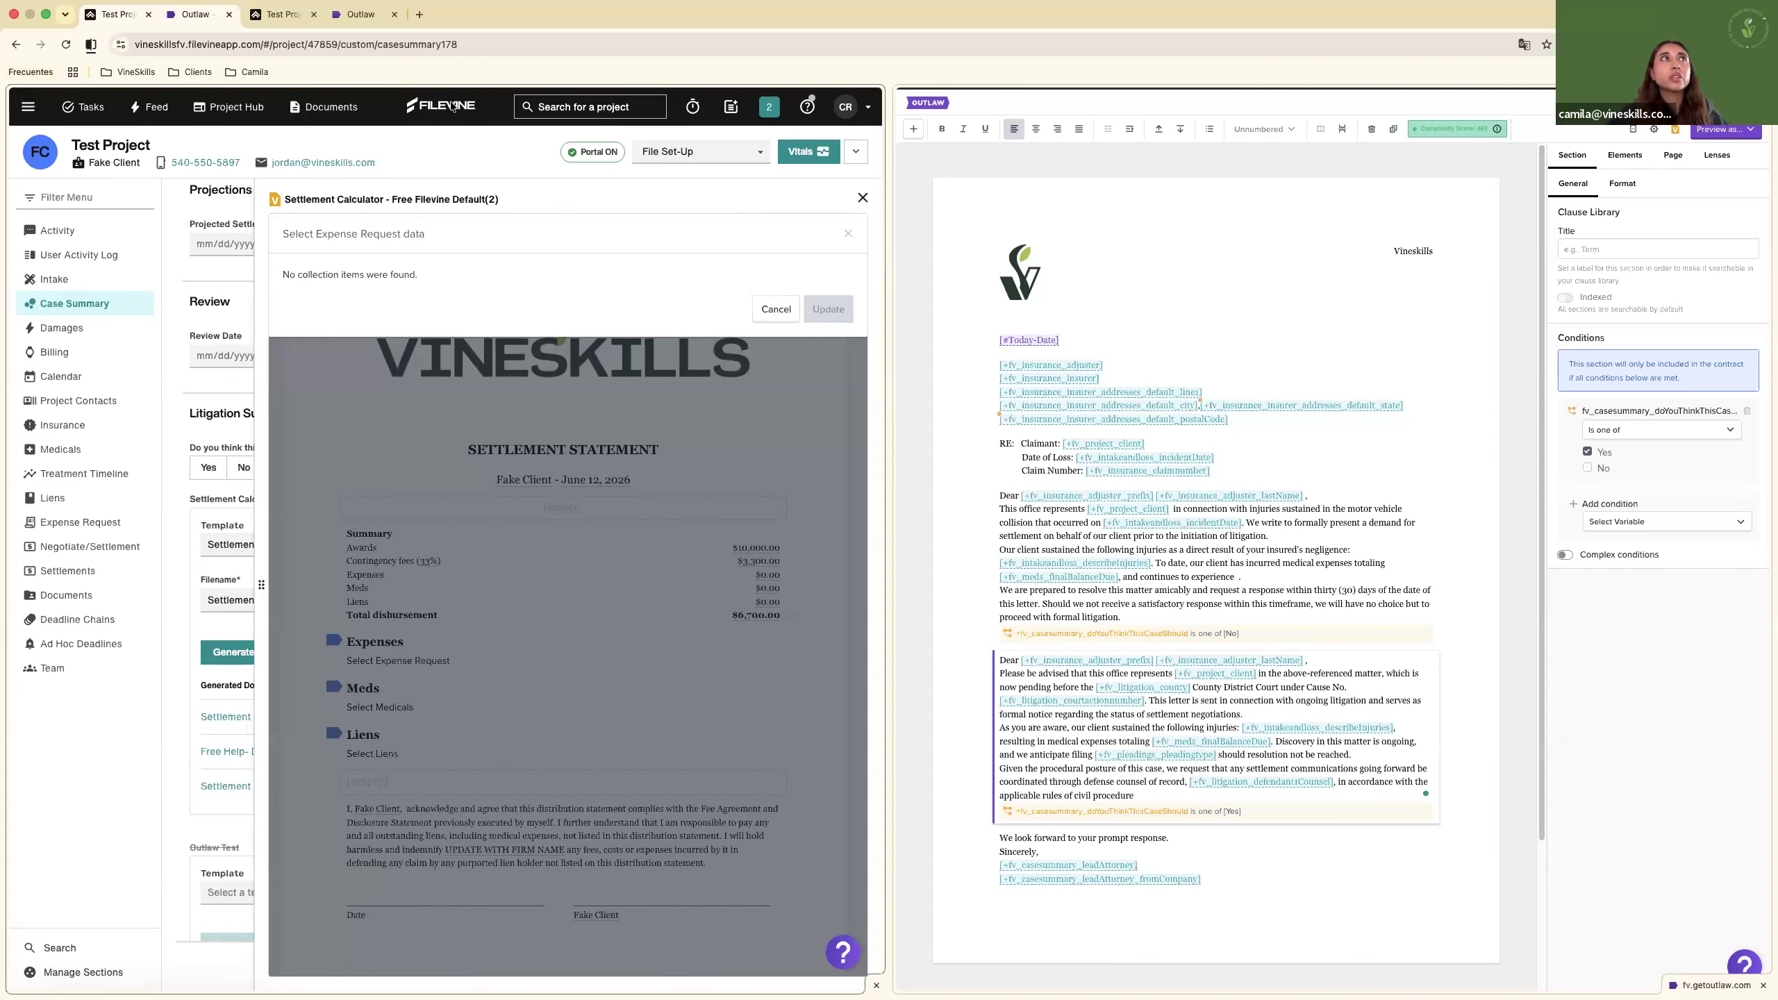
{"action": "left_click", "coordinate": [776, 309]}
{"action": "left_click", "coordinate": [379, 706]}
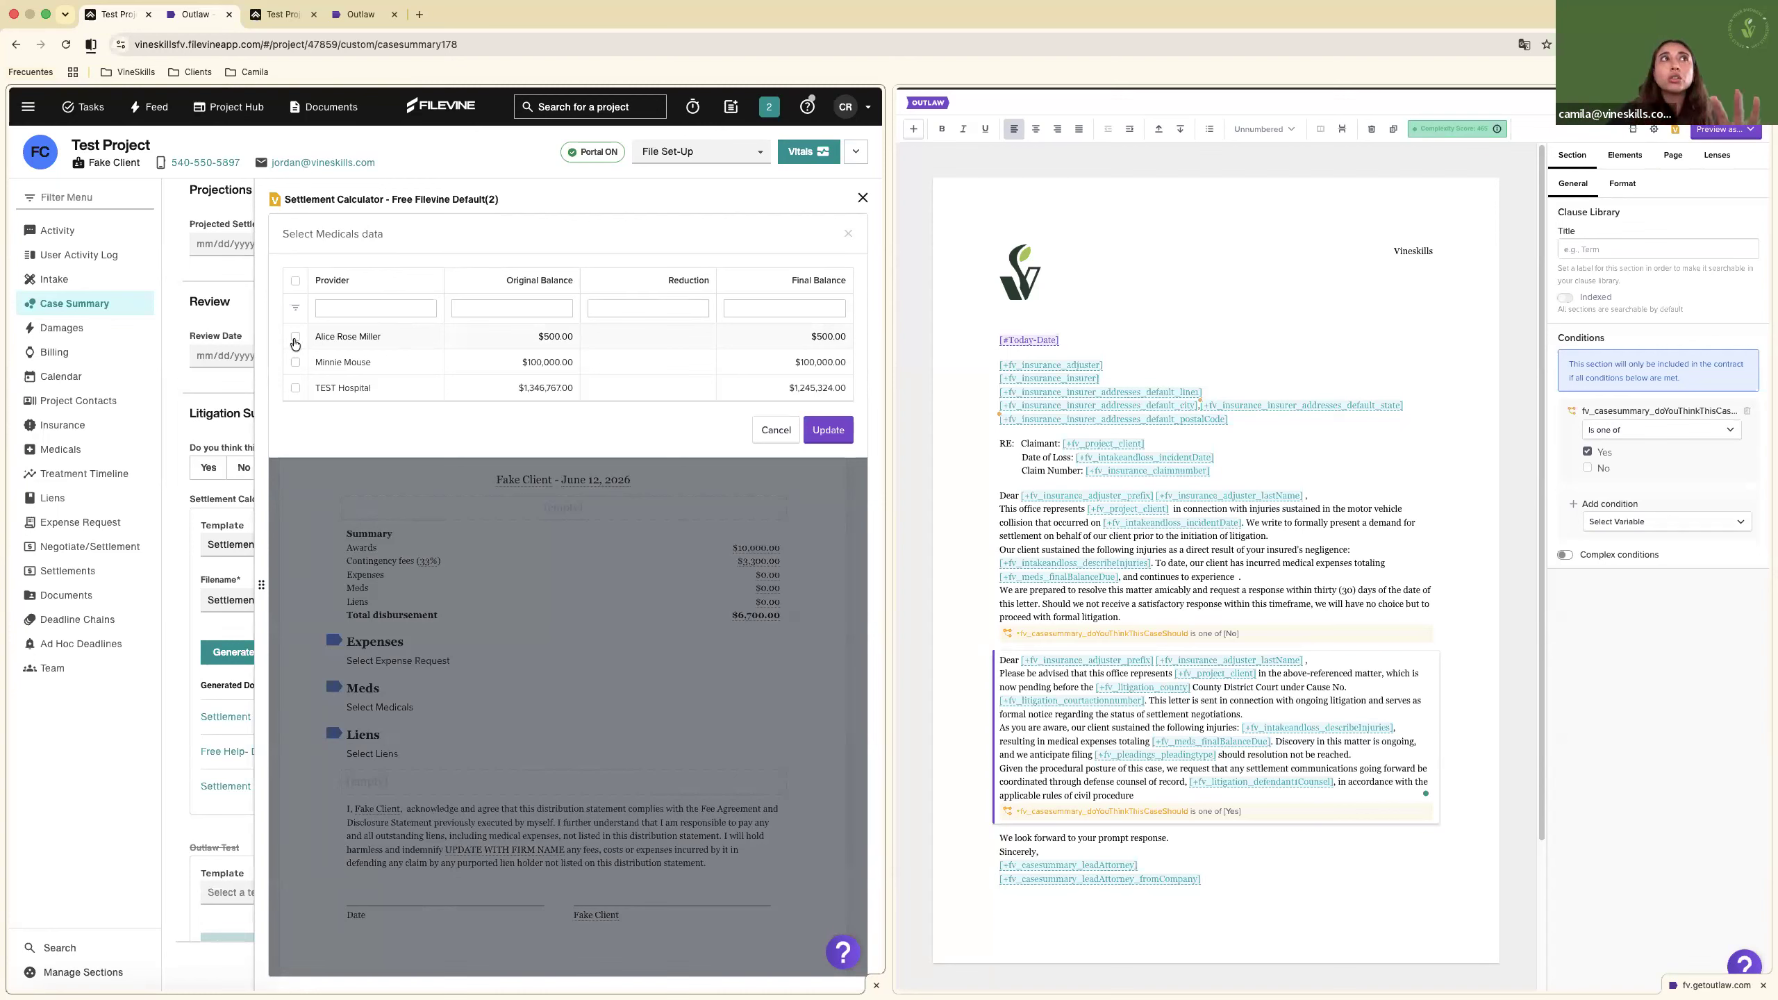
{"action": "left_click", "coordinate": [295, 389]}
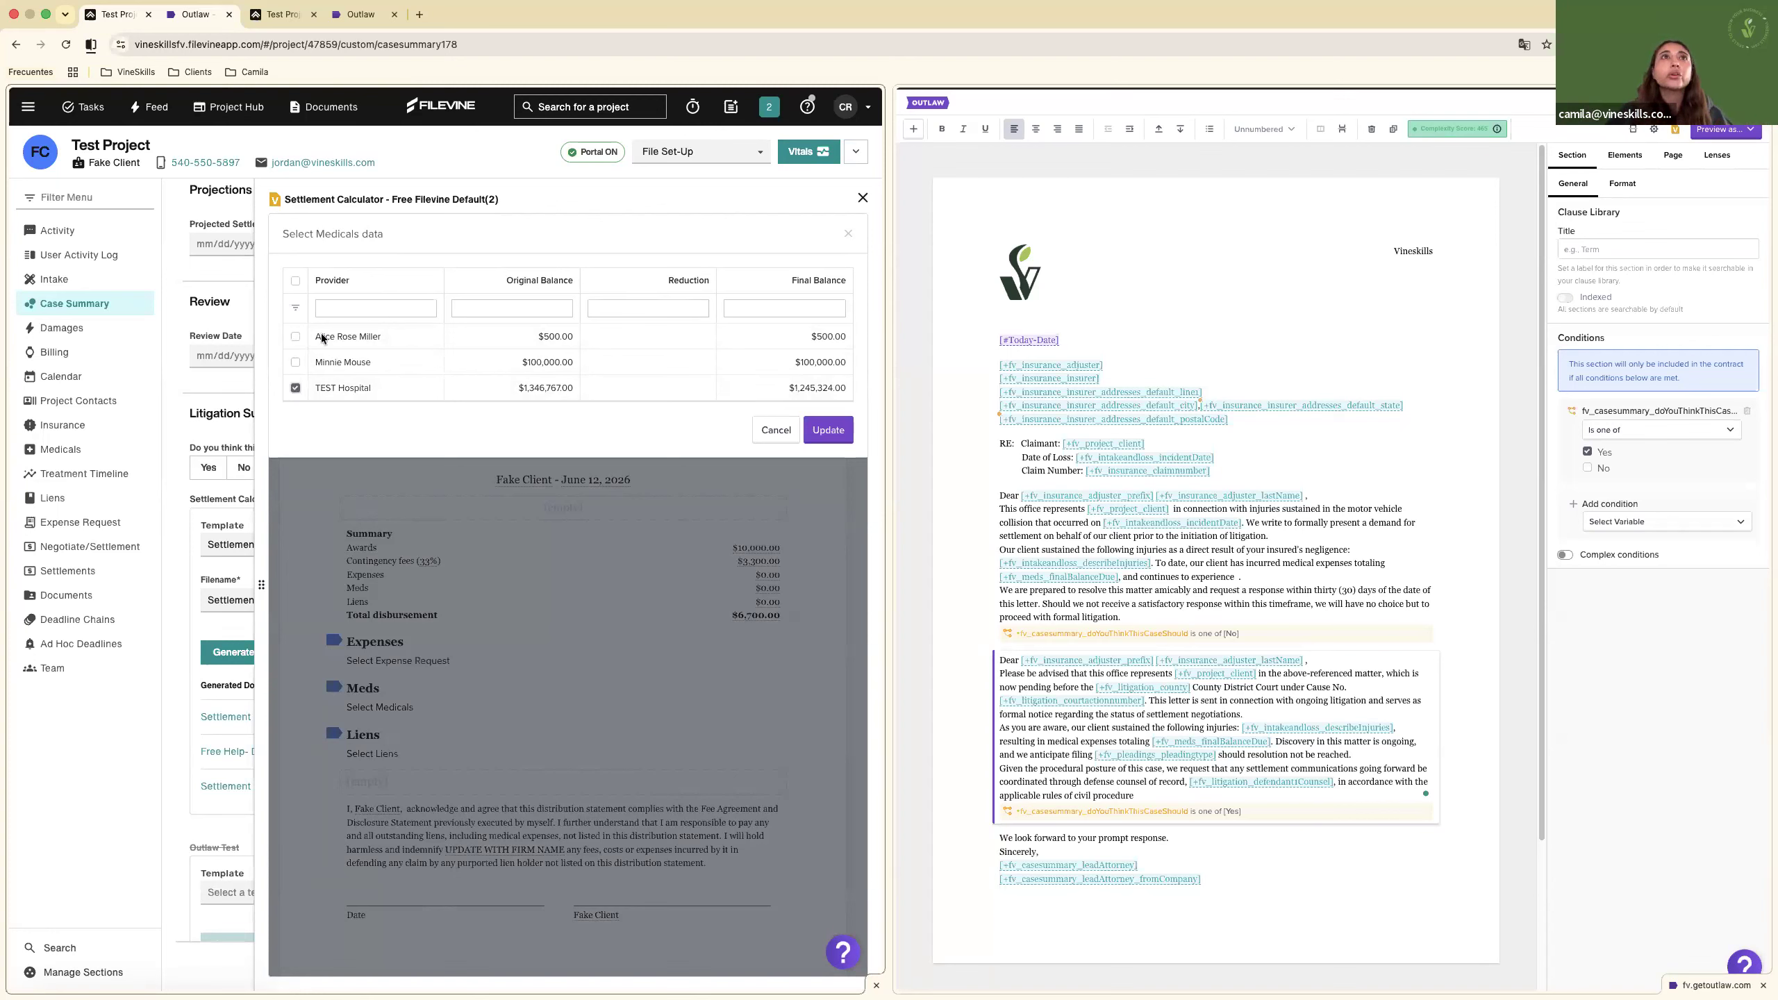
{"action": "left_click", "coordinate": [295, 281]}
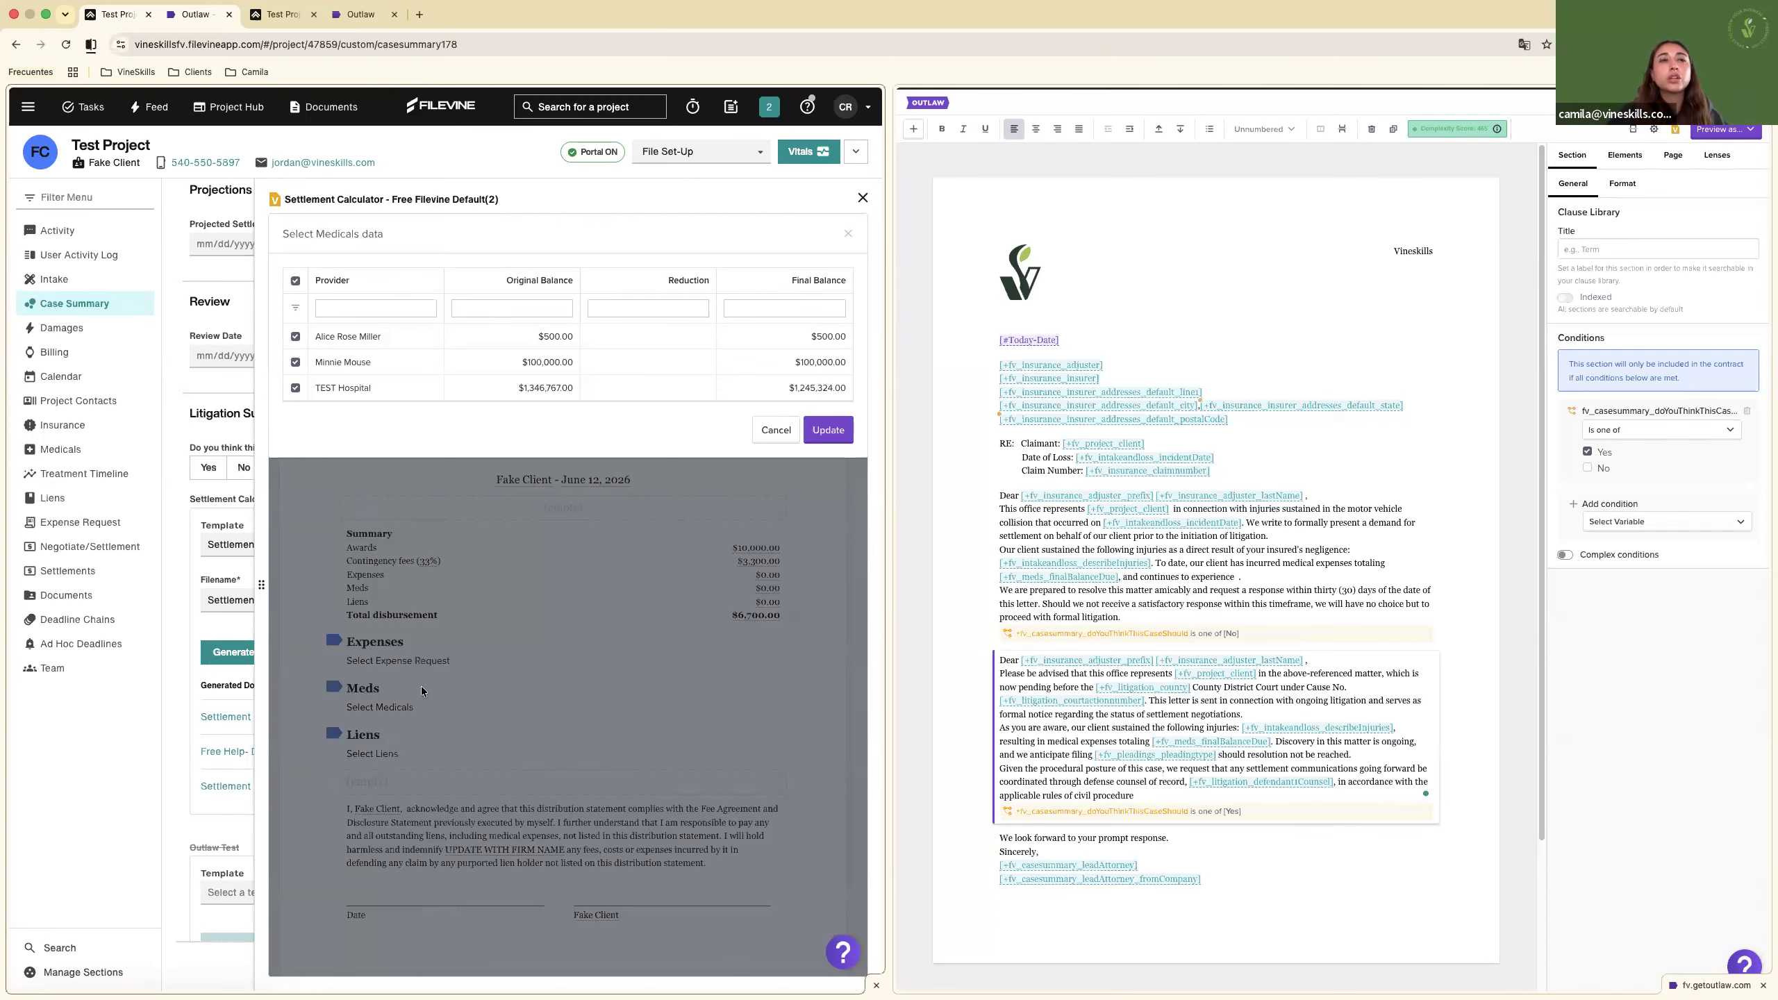
{"action": "left_click", "coordinate": [826, 430]}
Add all lien holders to the Liens section and look over the completed settlement statement.
{"action": "scroll", "coordinate": [421, 686], "scroll_direction": "down", "scroll_amount": 2}
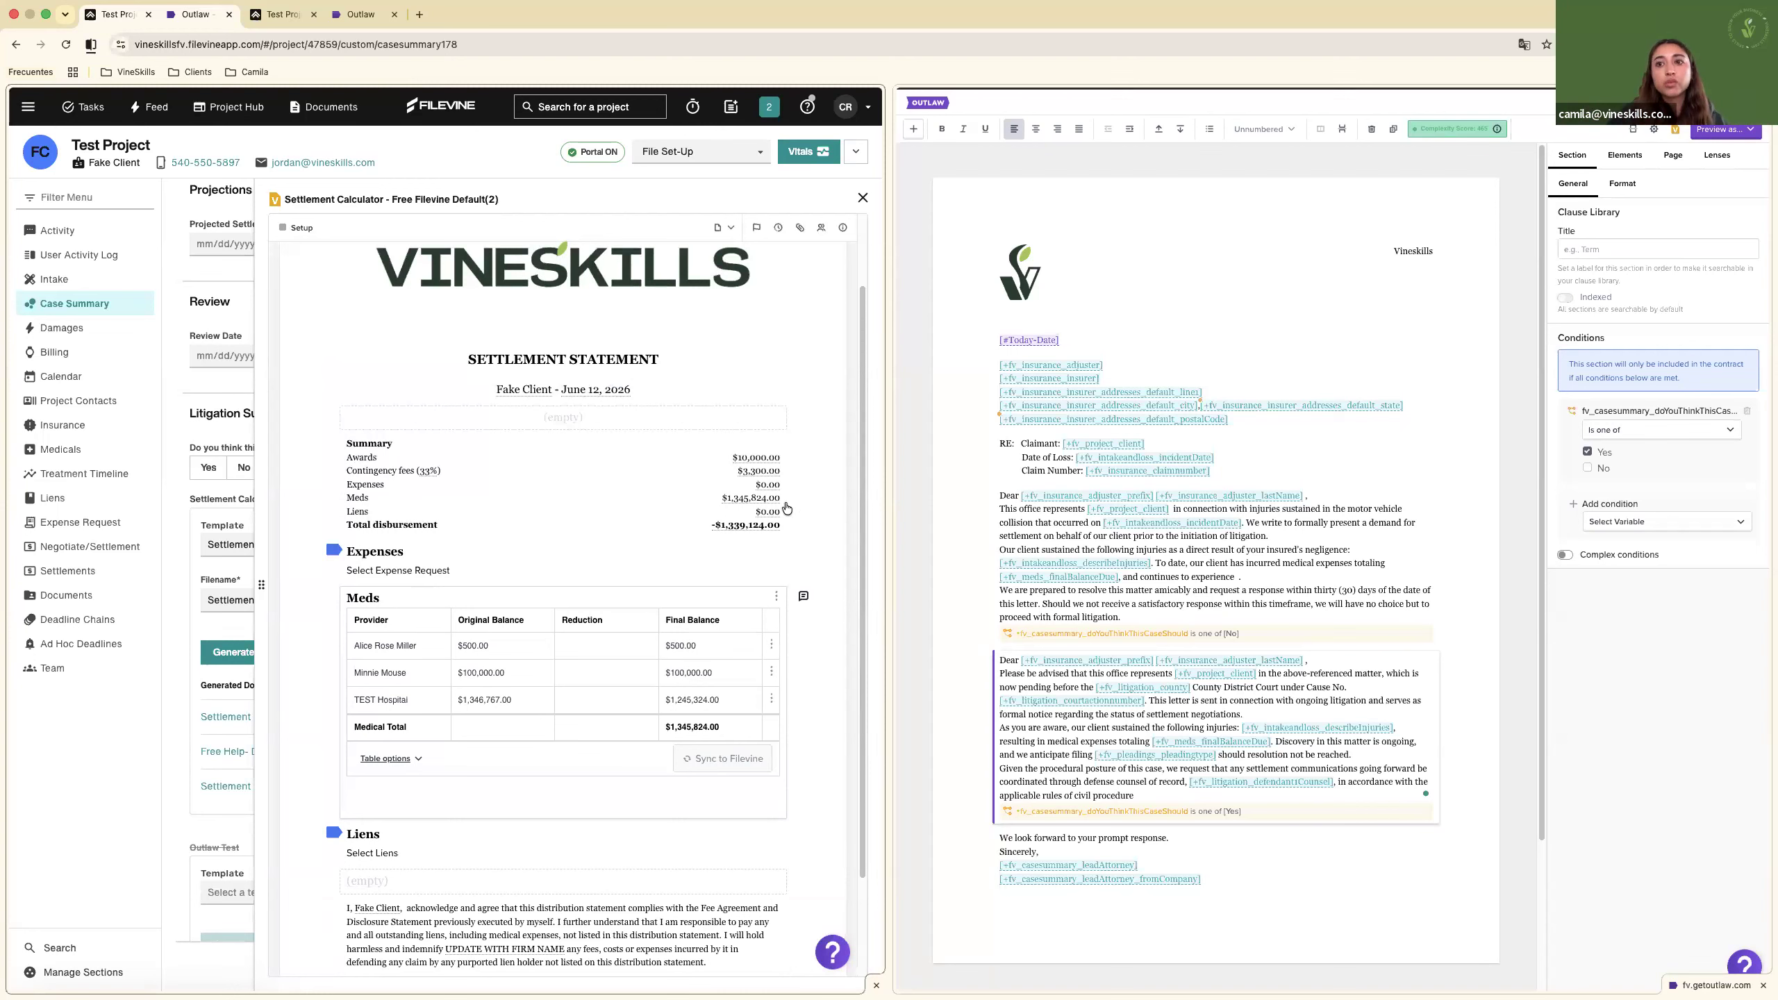
{"action": "left_click_drag", "start_coordinate": [787, 508], "coordinate": [785, 503]}
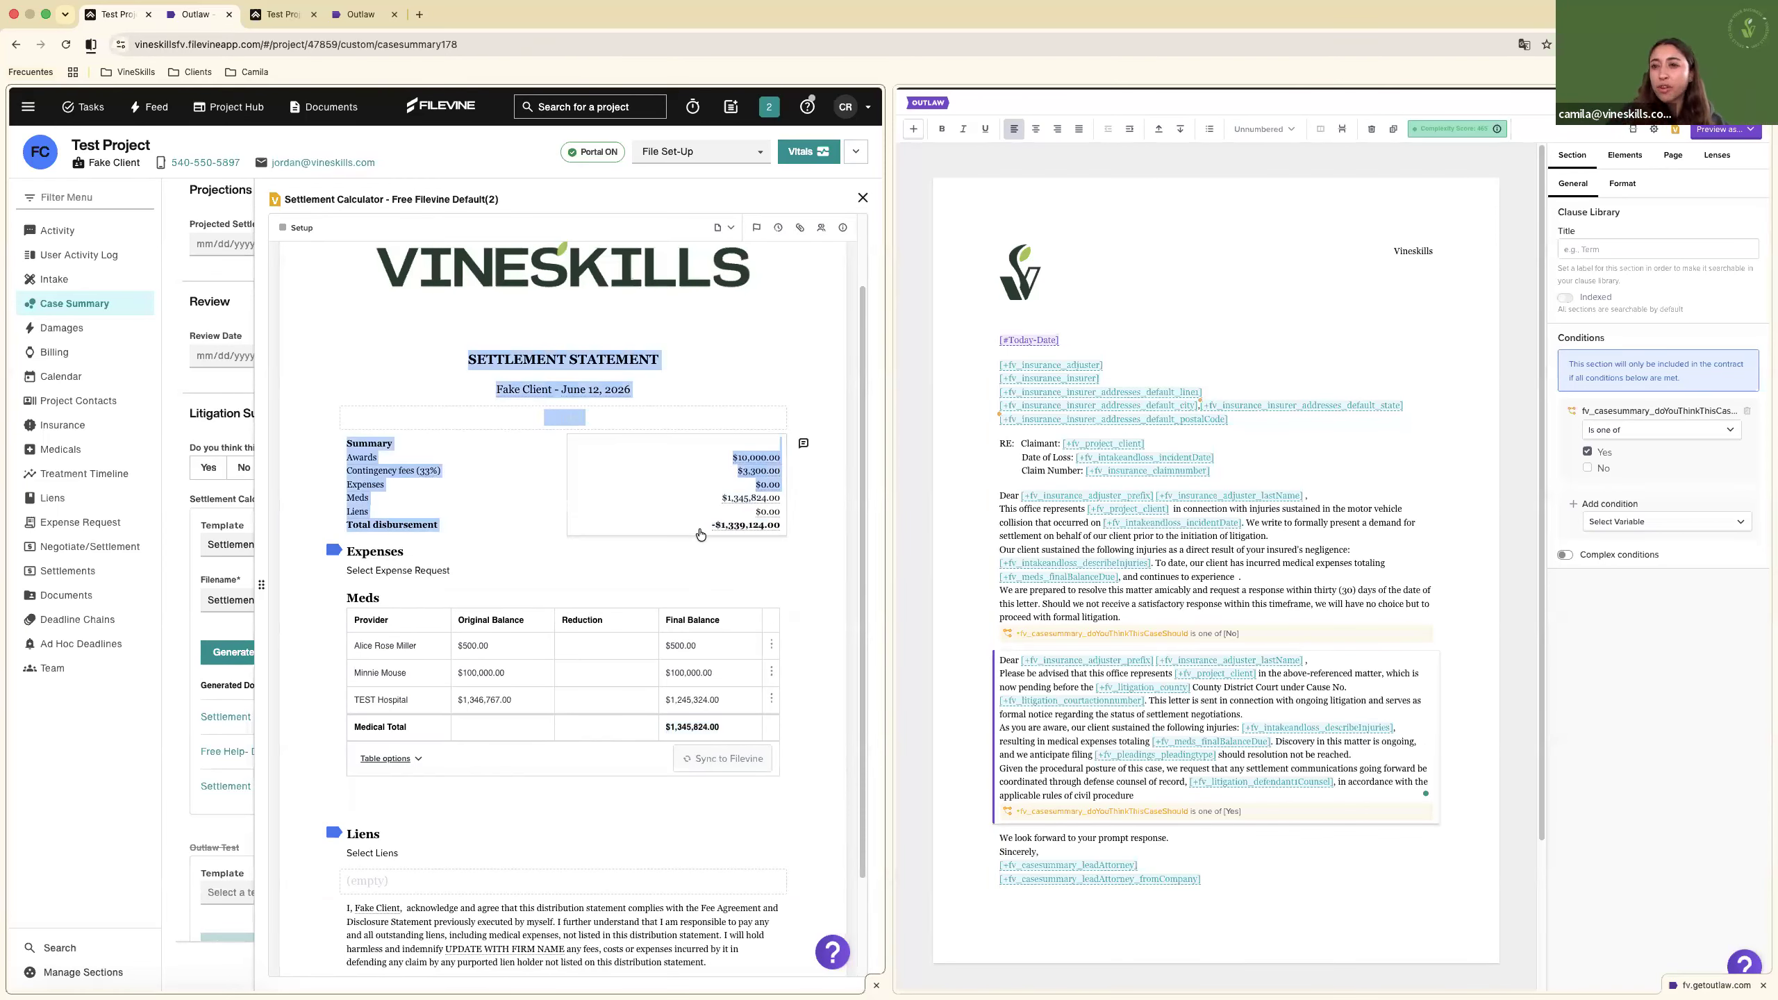
{"action": "left_click", "coordinate": [376, 852]}
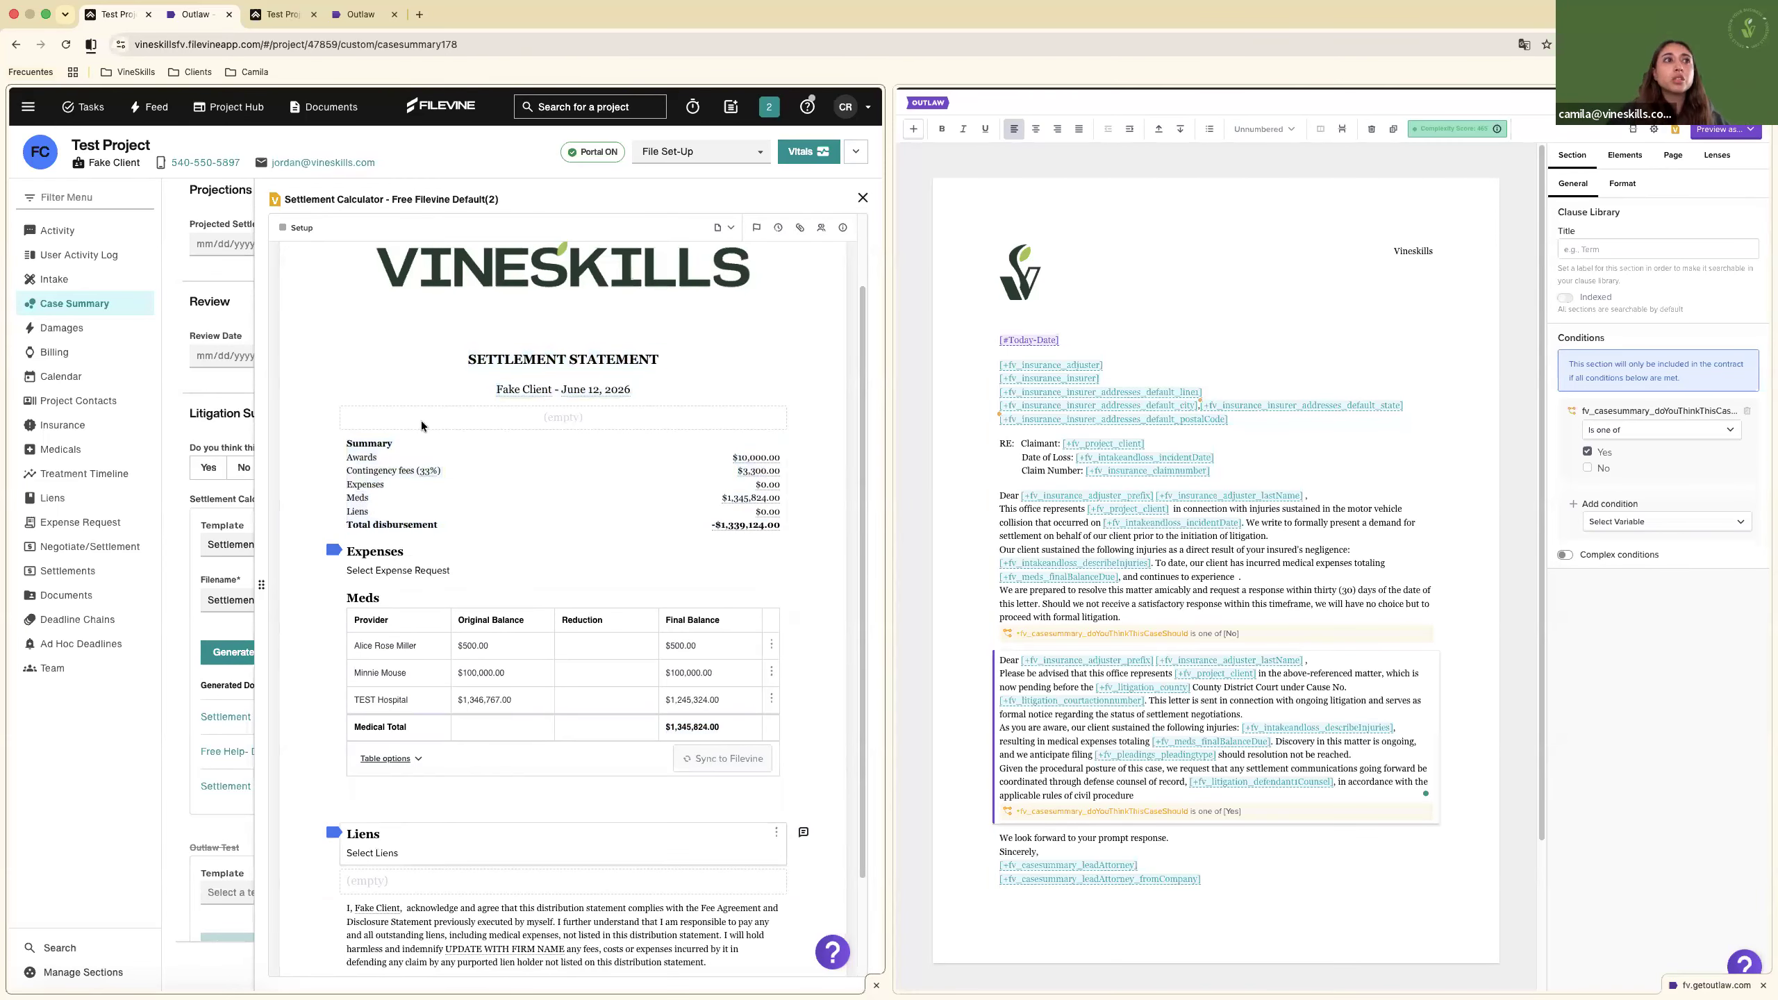
{"action": "left_click", "coordinate": [293, 282]}
{"action": "left_click", "coordinate": [826, 410]}
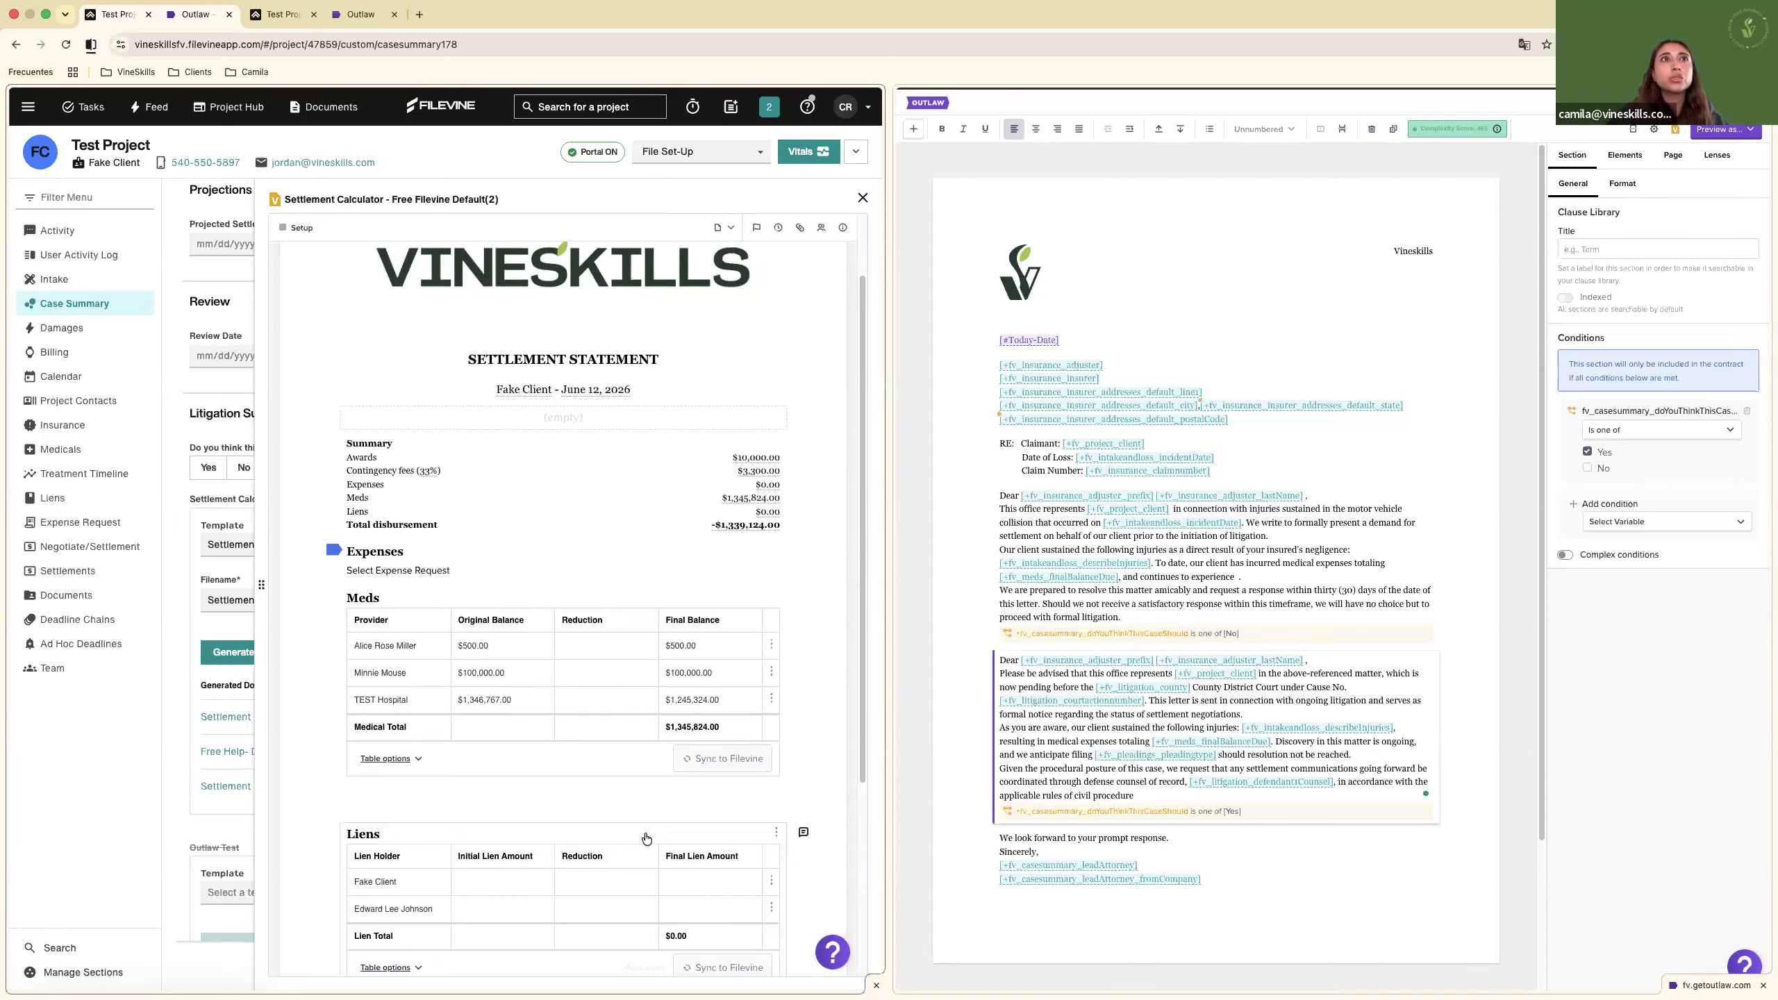
{"action": "scroll", "coordinate": [824, 415], "scroll_direction": "down", "scroll_amount": 3}
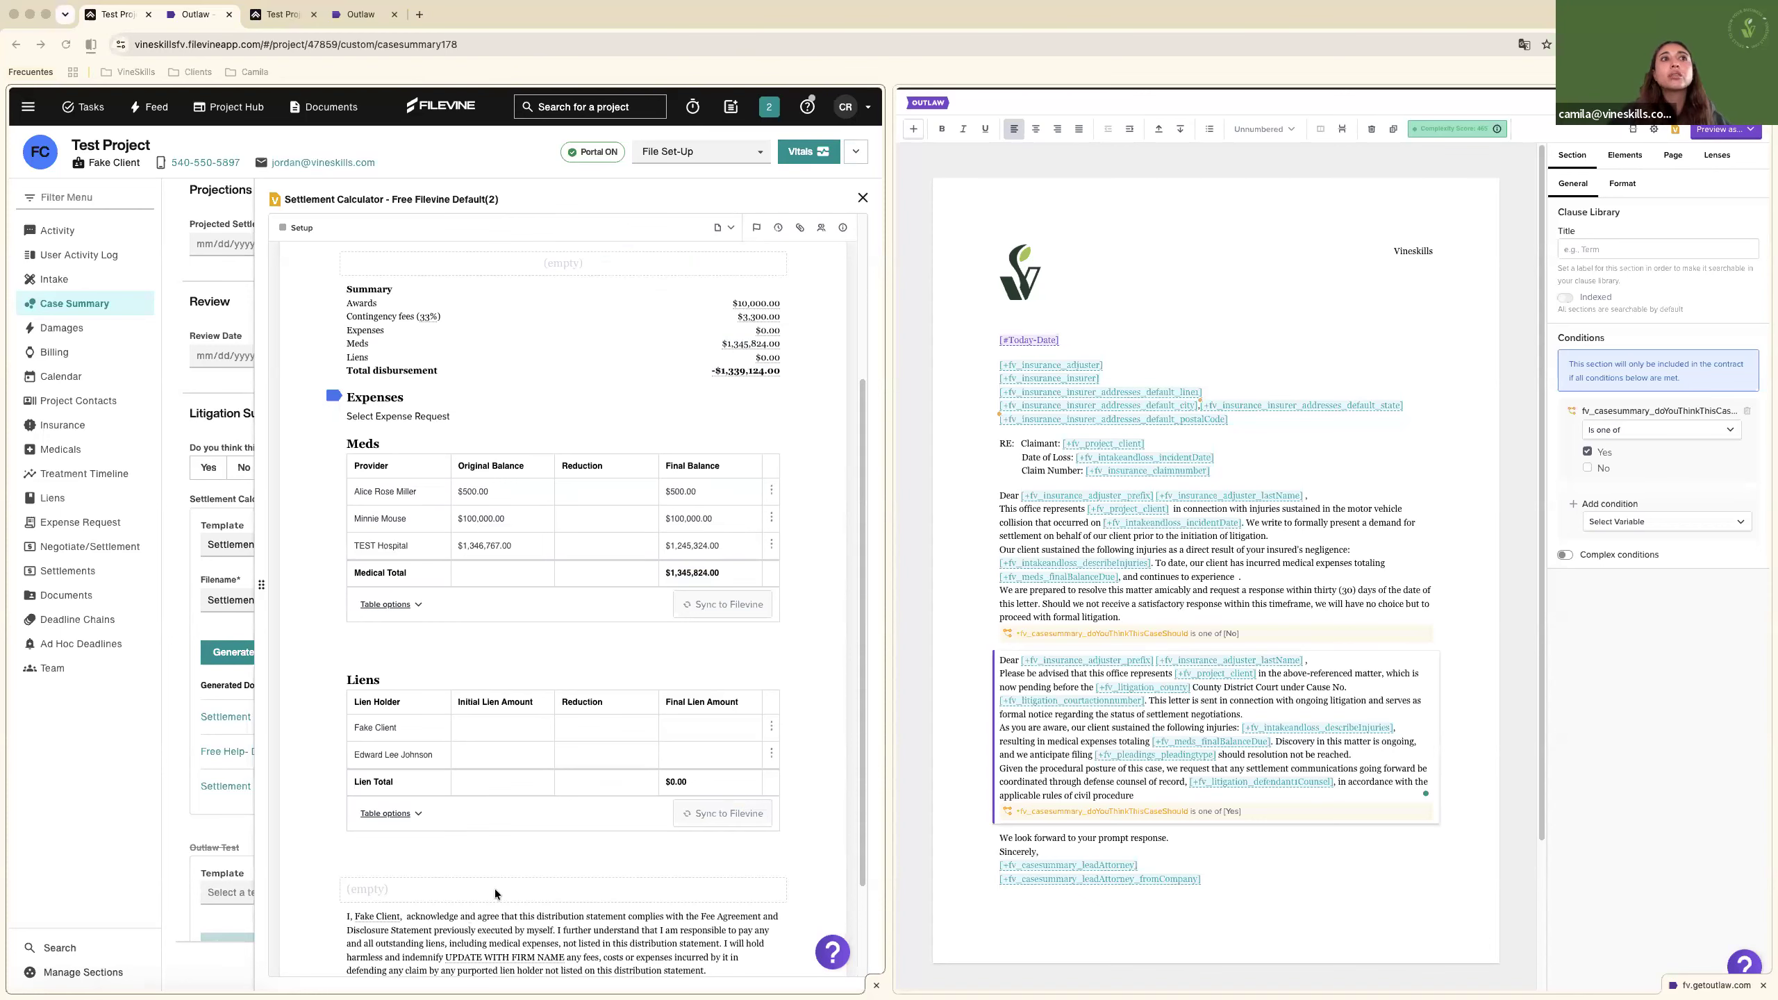
{"action": "scroll", "coordinate": [611, 842], "scroll_direction": "down", "scroll_amount": 2}
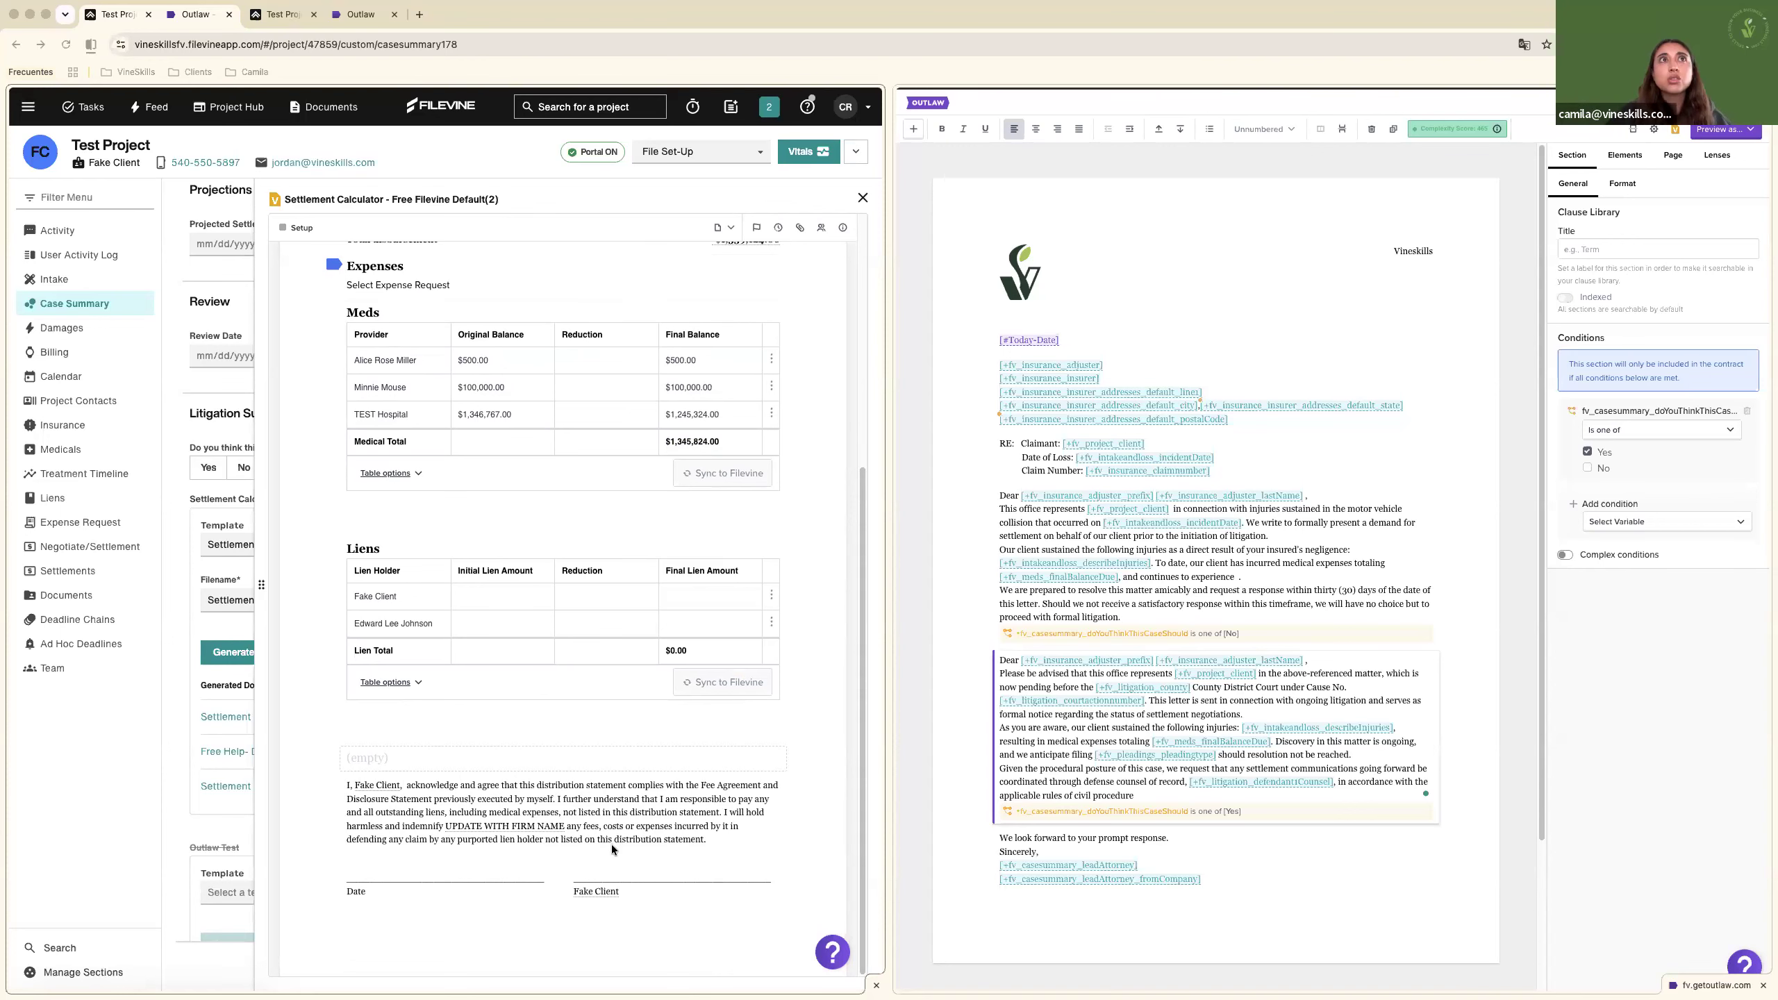
{"action": "scroll", "coordinate": [611, 845], "scroll_direction": "up", "scroll_amount": 3}
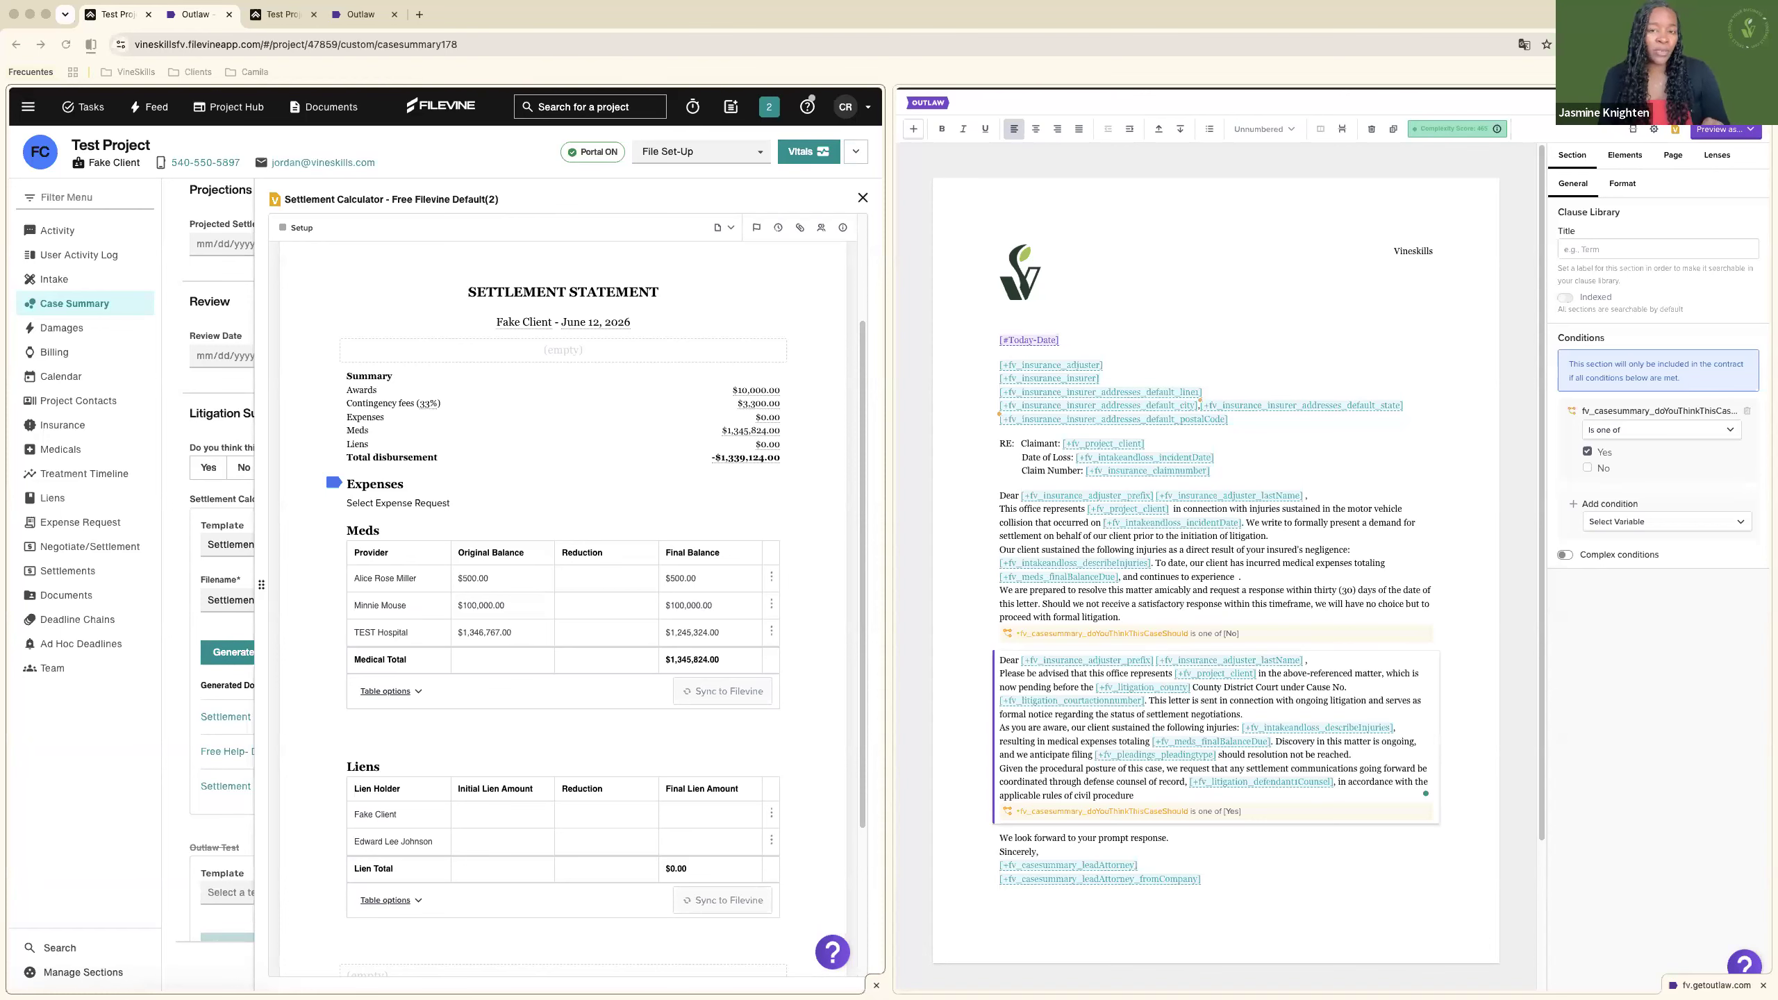
Browse the date format overrides of the Today-Date variable in the Outlaw template editor.
{"action": "left_click", "coordinate": [1023, 340]}
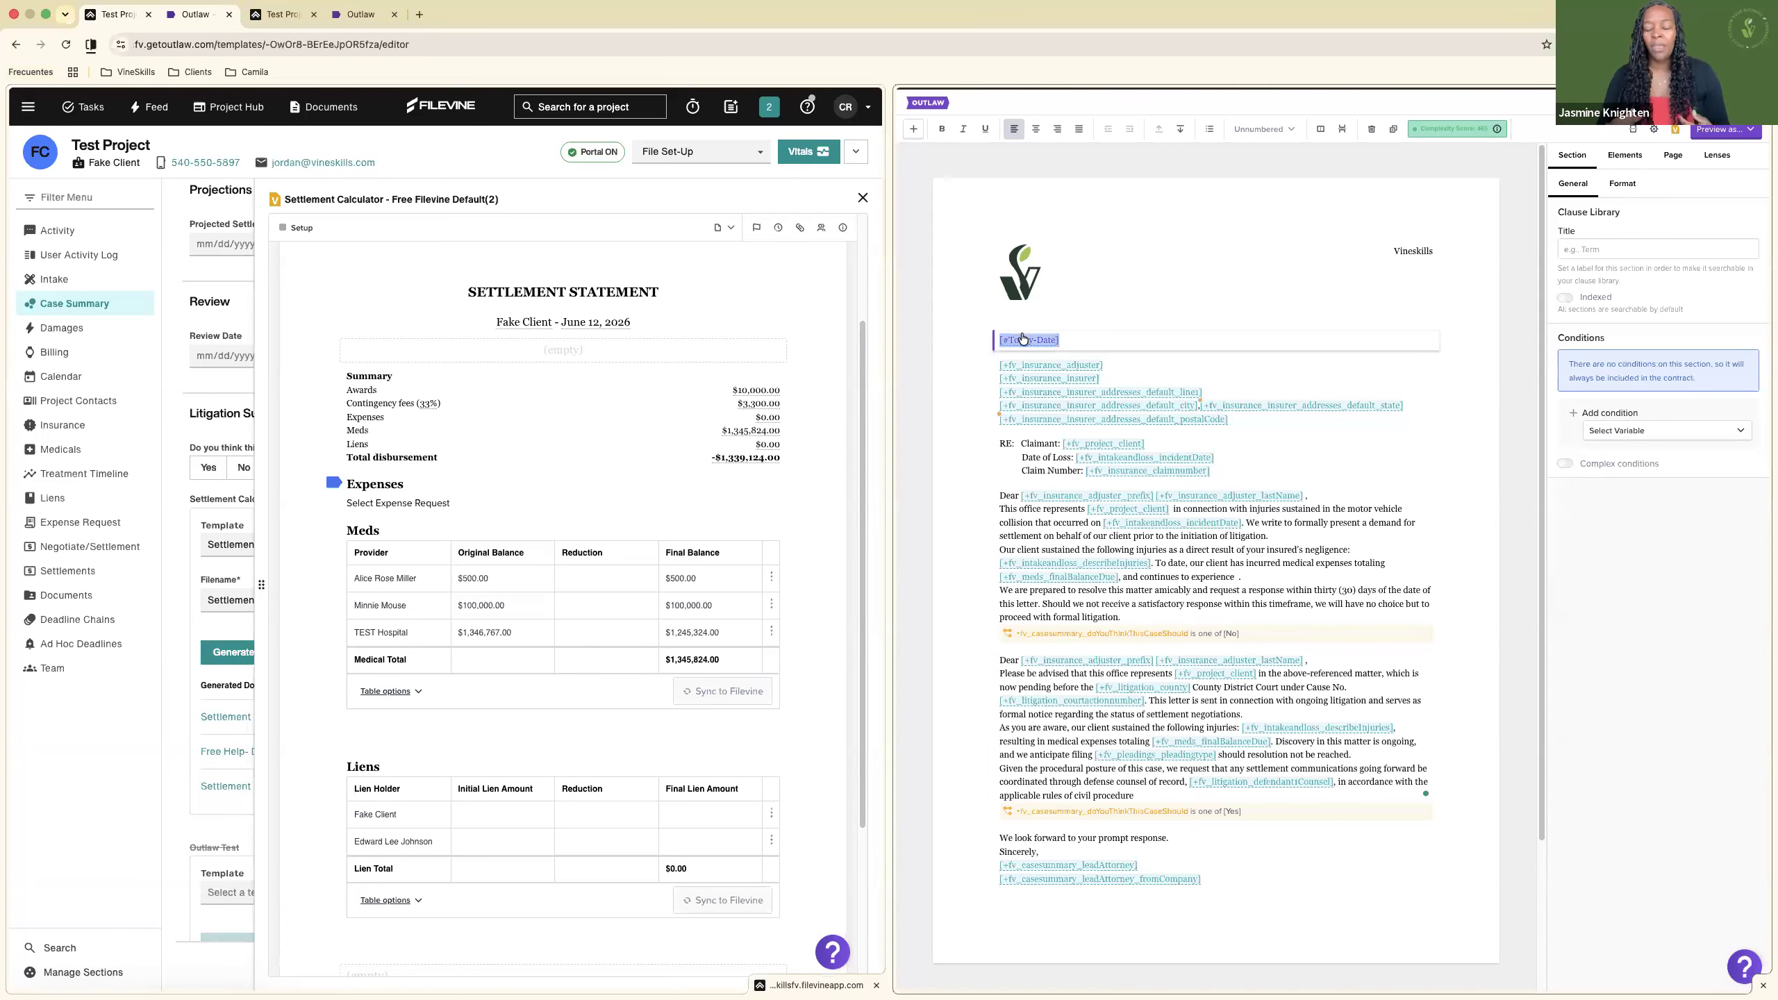
{"action": "left_click", "coordinate": [1016, 585]}
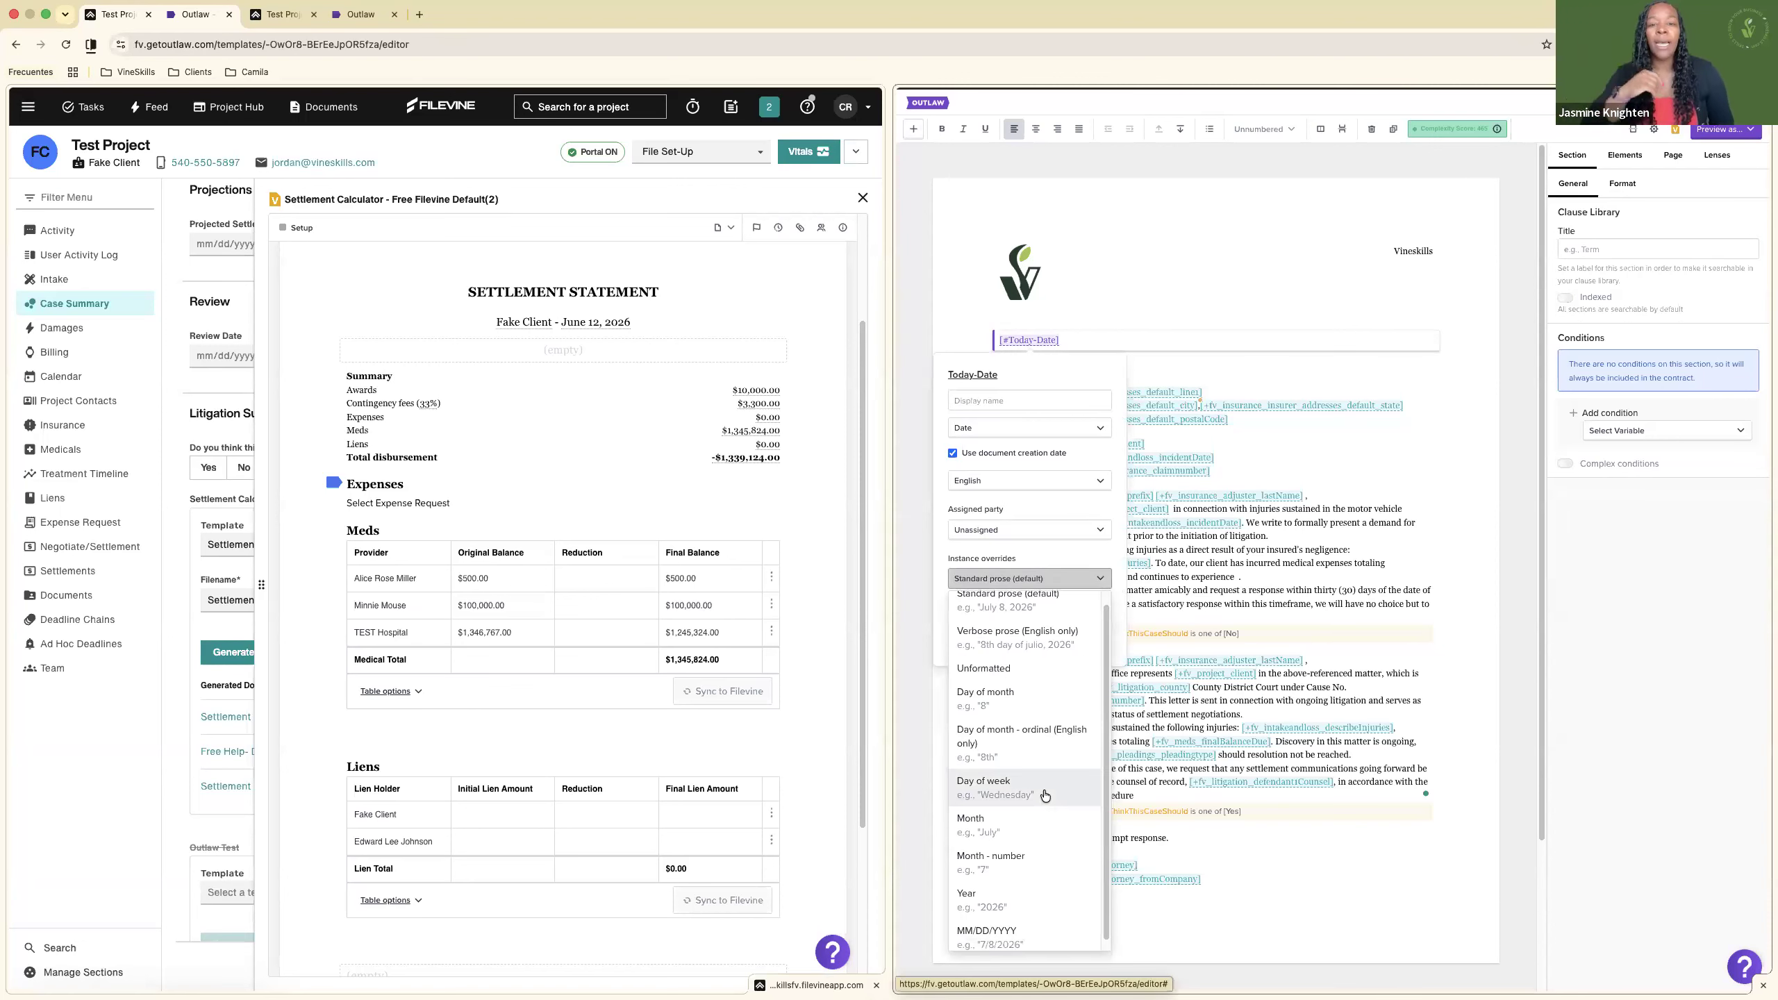
{"action": "scroll", "coordinate": [1044, 796], "scroll_direction": "down", "scroll_amount": 1}
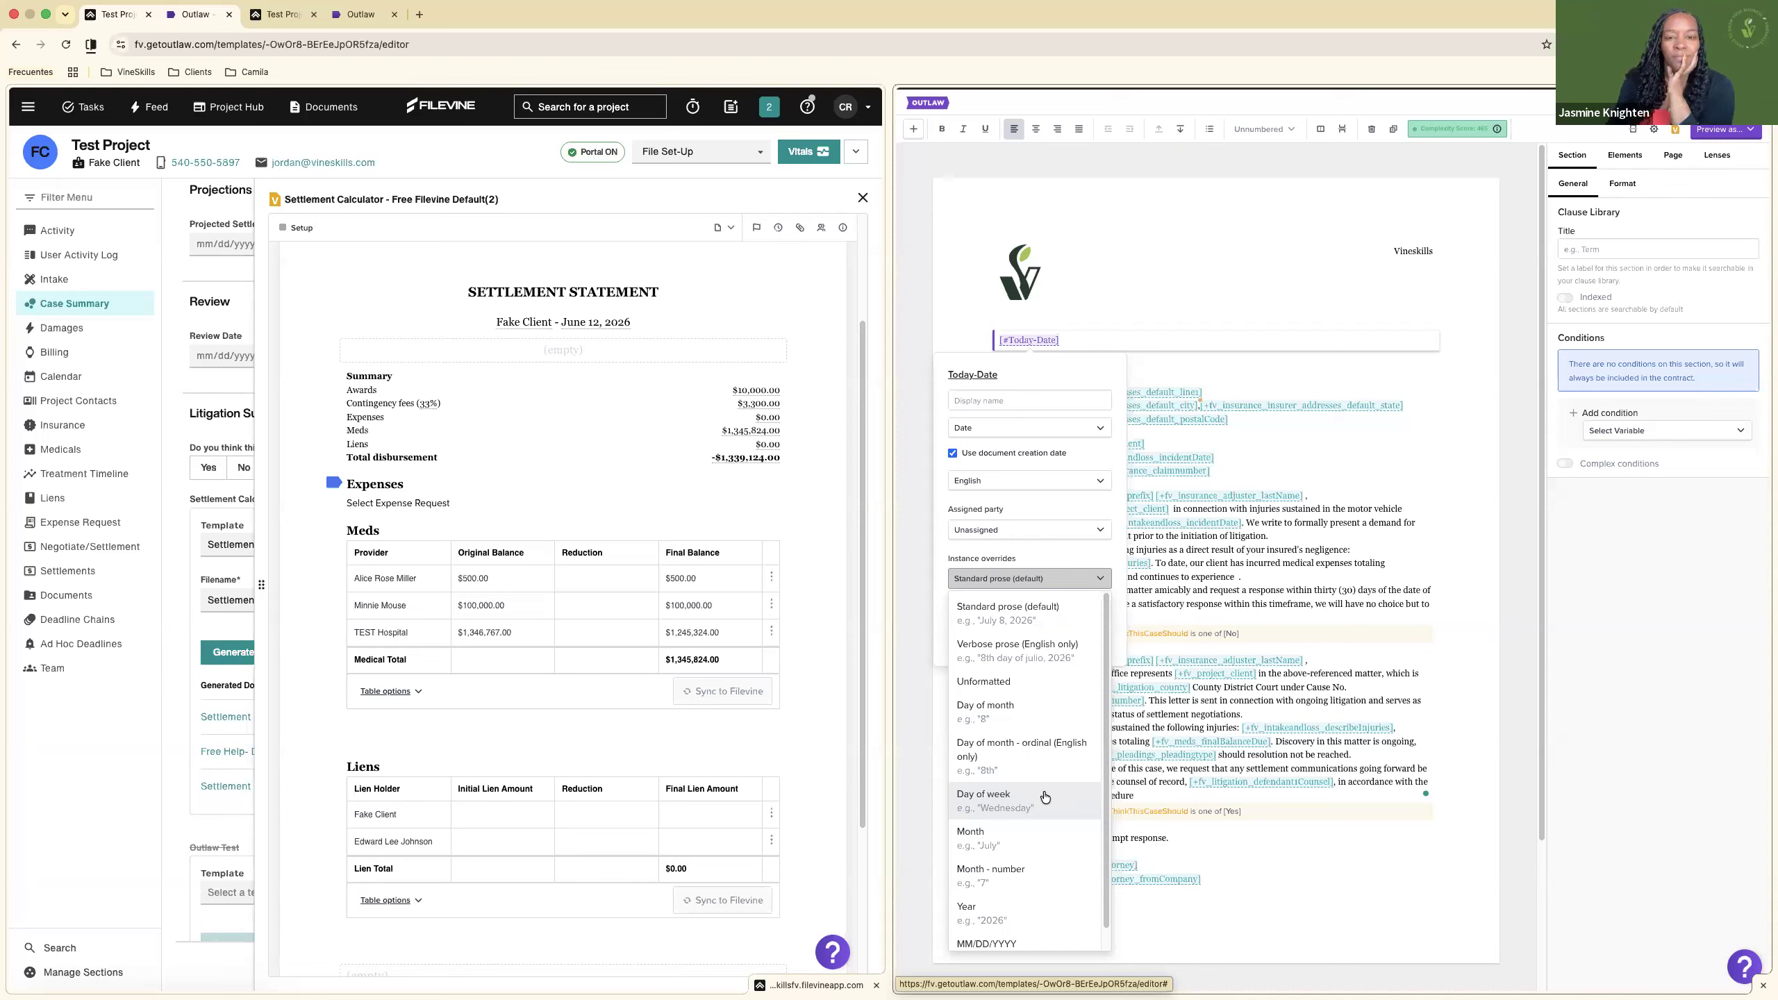
Insert a #Test variable after the lead attorney's company in the template's closing section and open its settings.
{"action": "left_click", "coordinate": [1191, 856]}
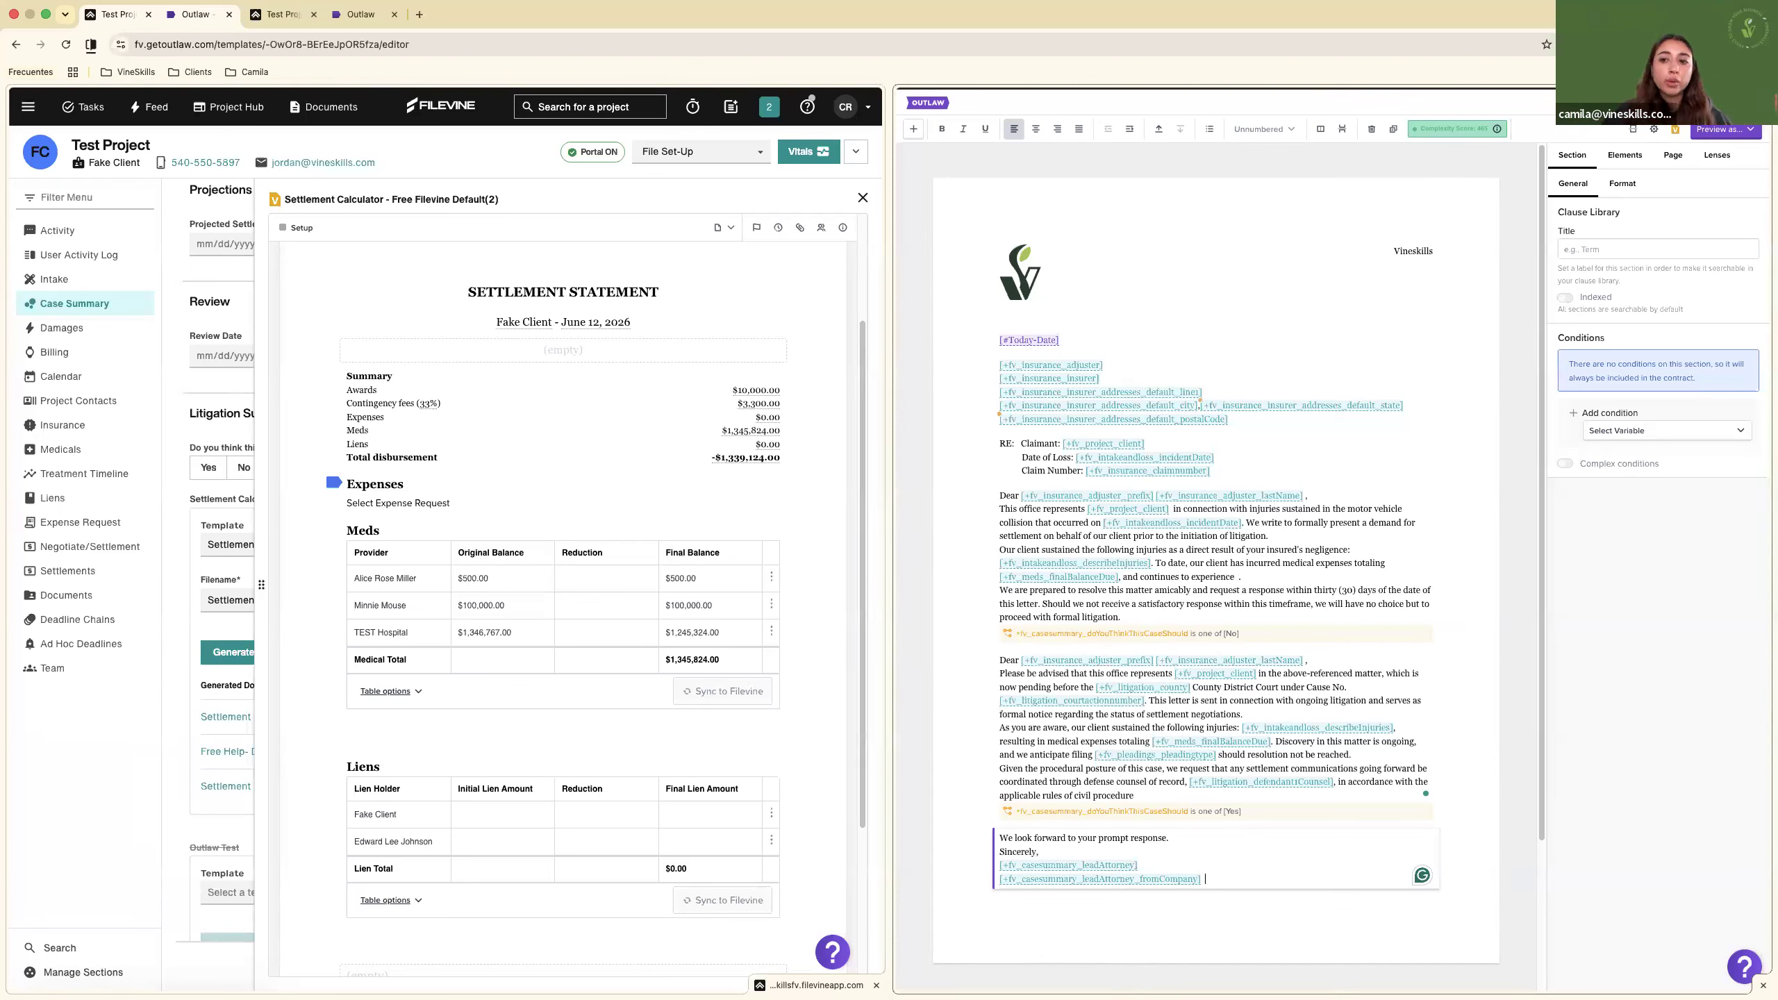
{"action": "type", "text": "["}
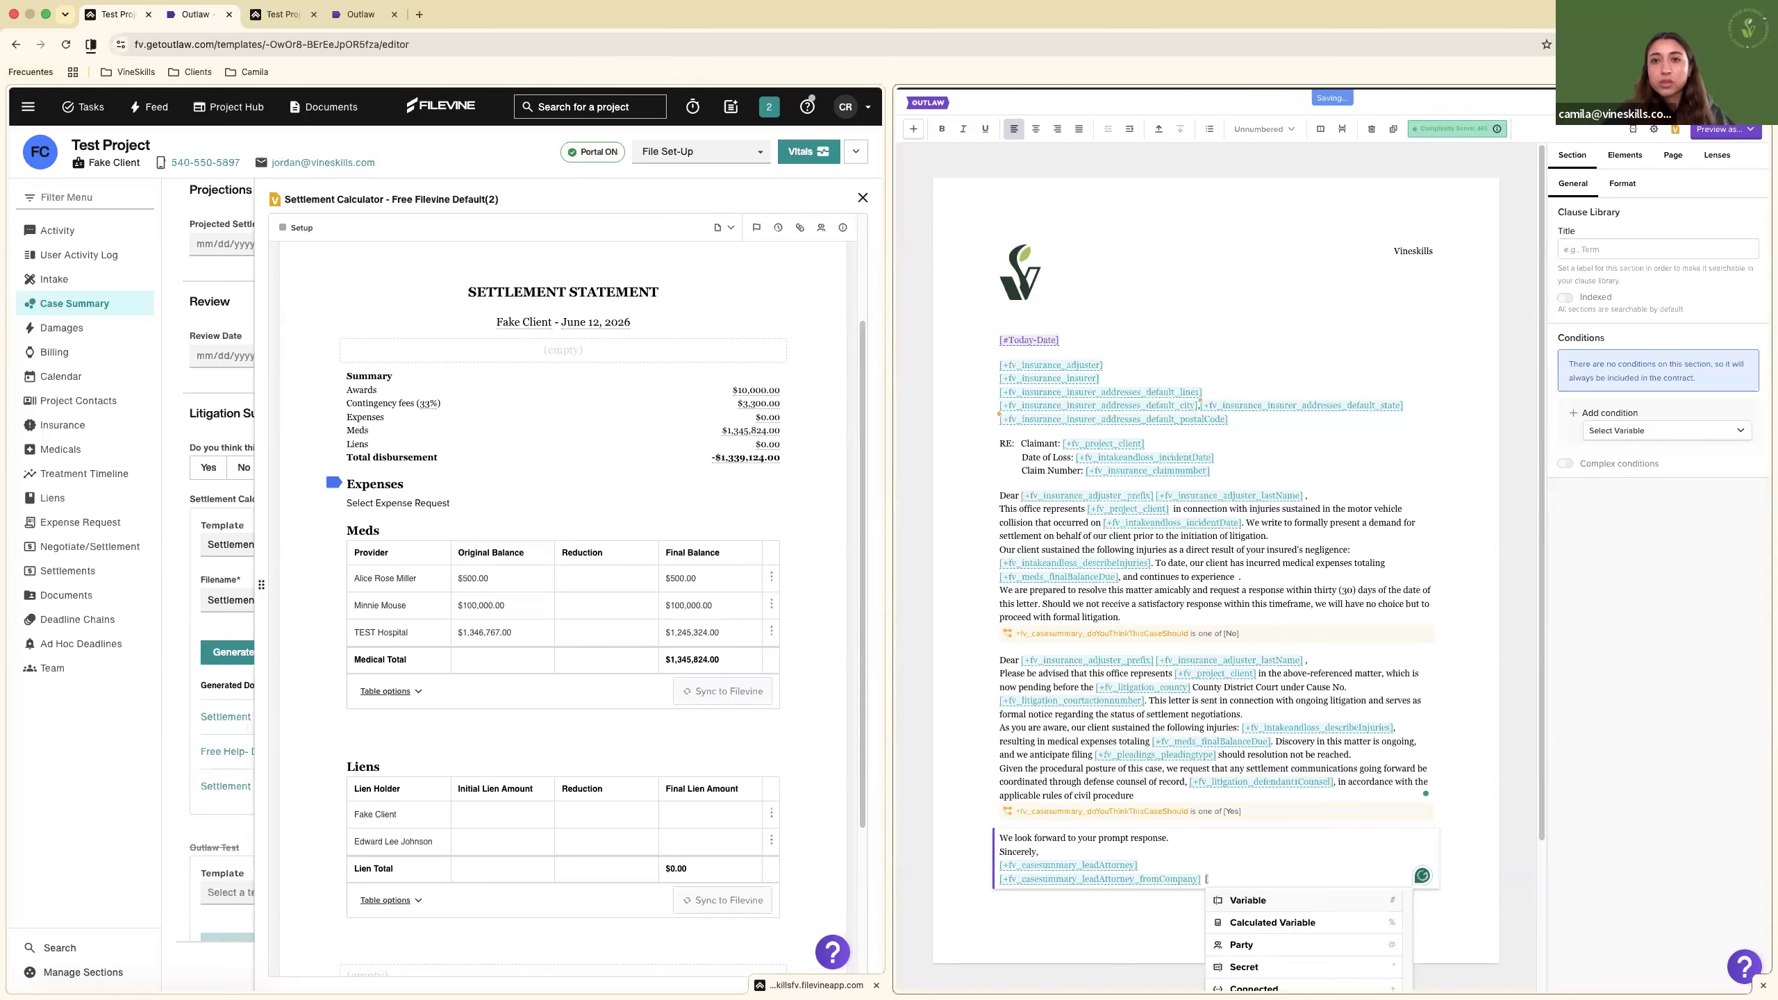
{"action": "scroll", "coordinate": [1259, 864], "scroll_direction": "down", "scroll_amount": 2}
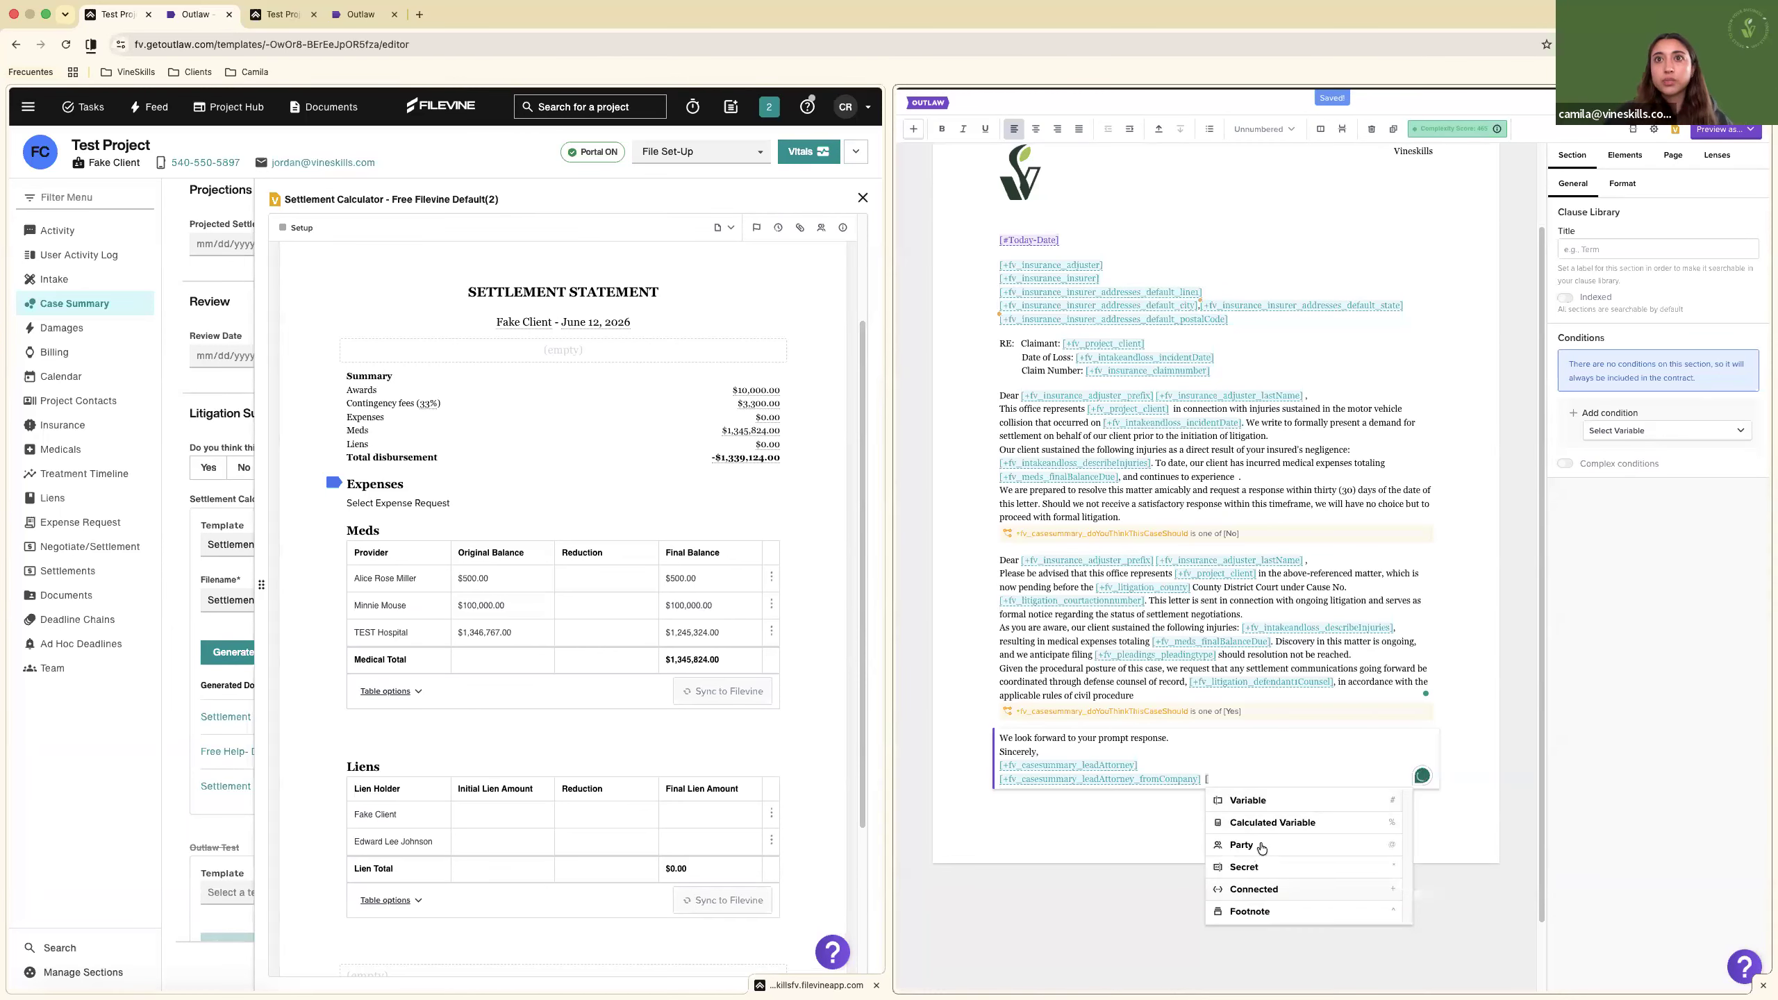
{"action": "type", "text": "#Test]"}
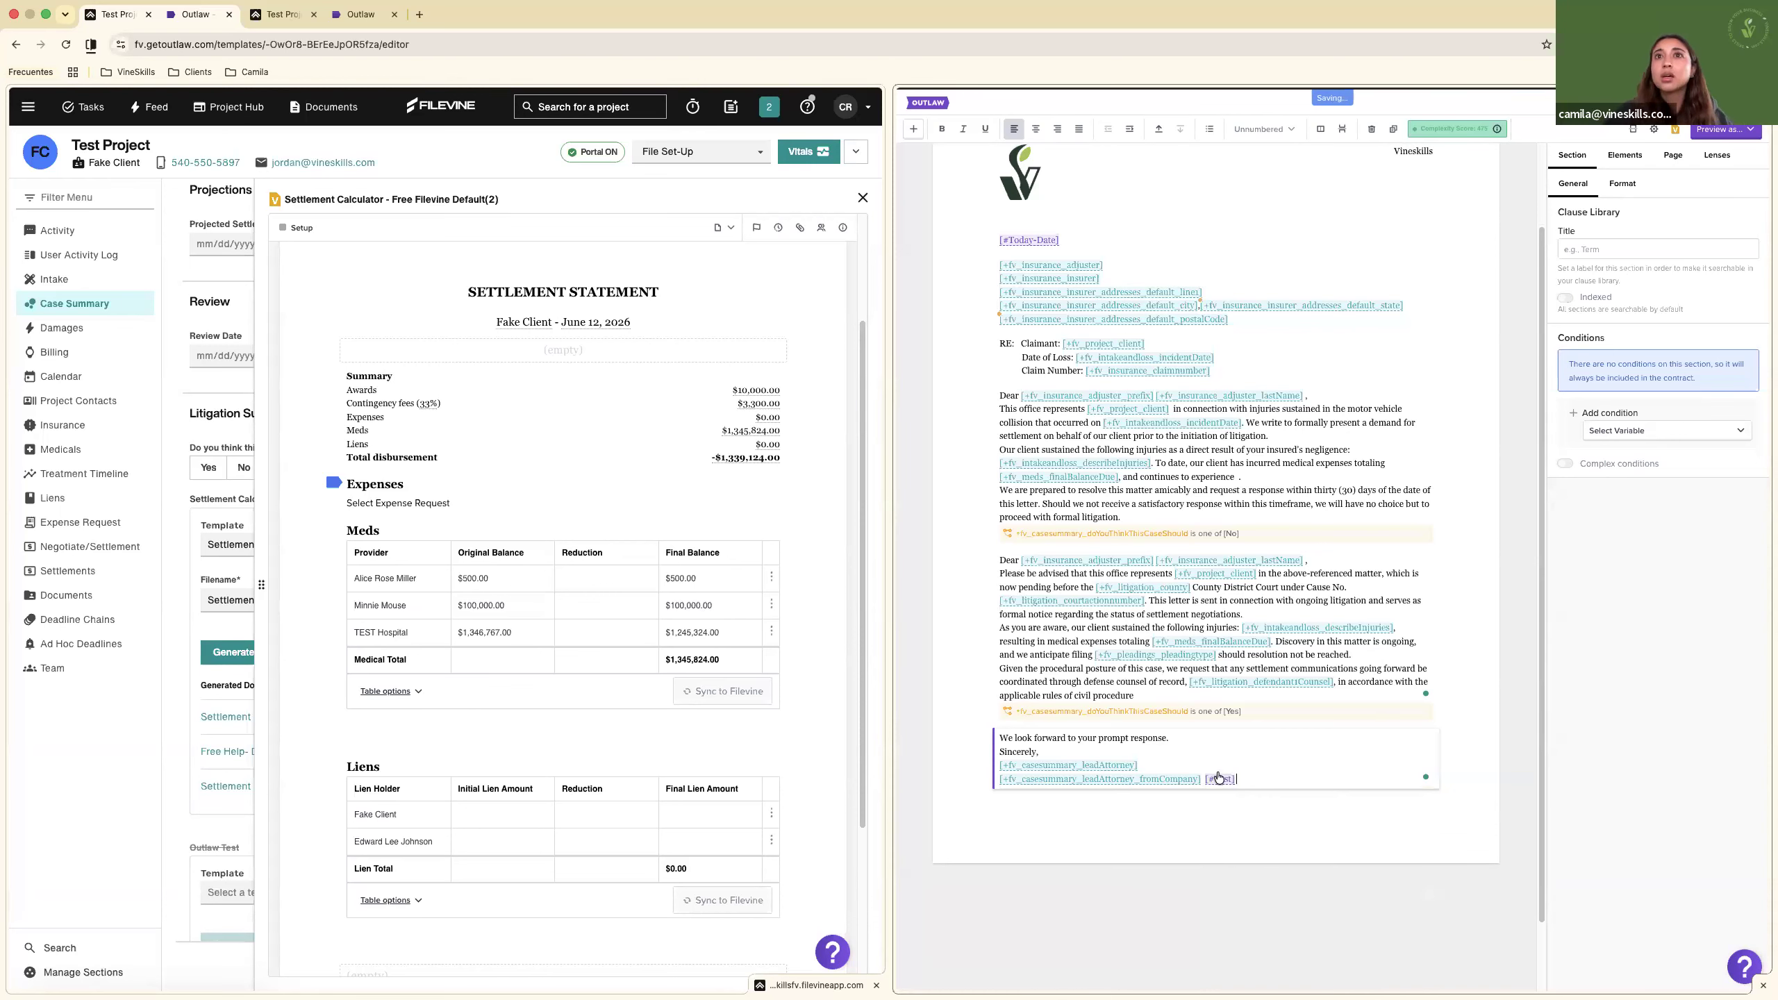
{"action": "left_click", "coordinate": [1218, 779]}
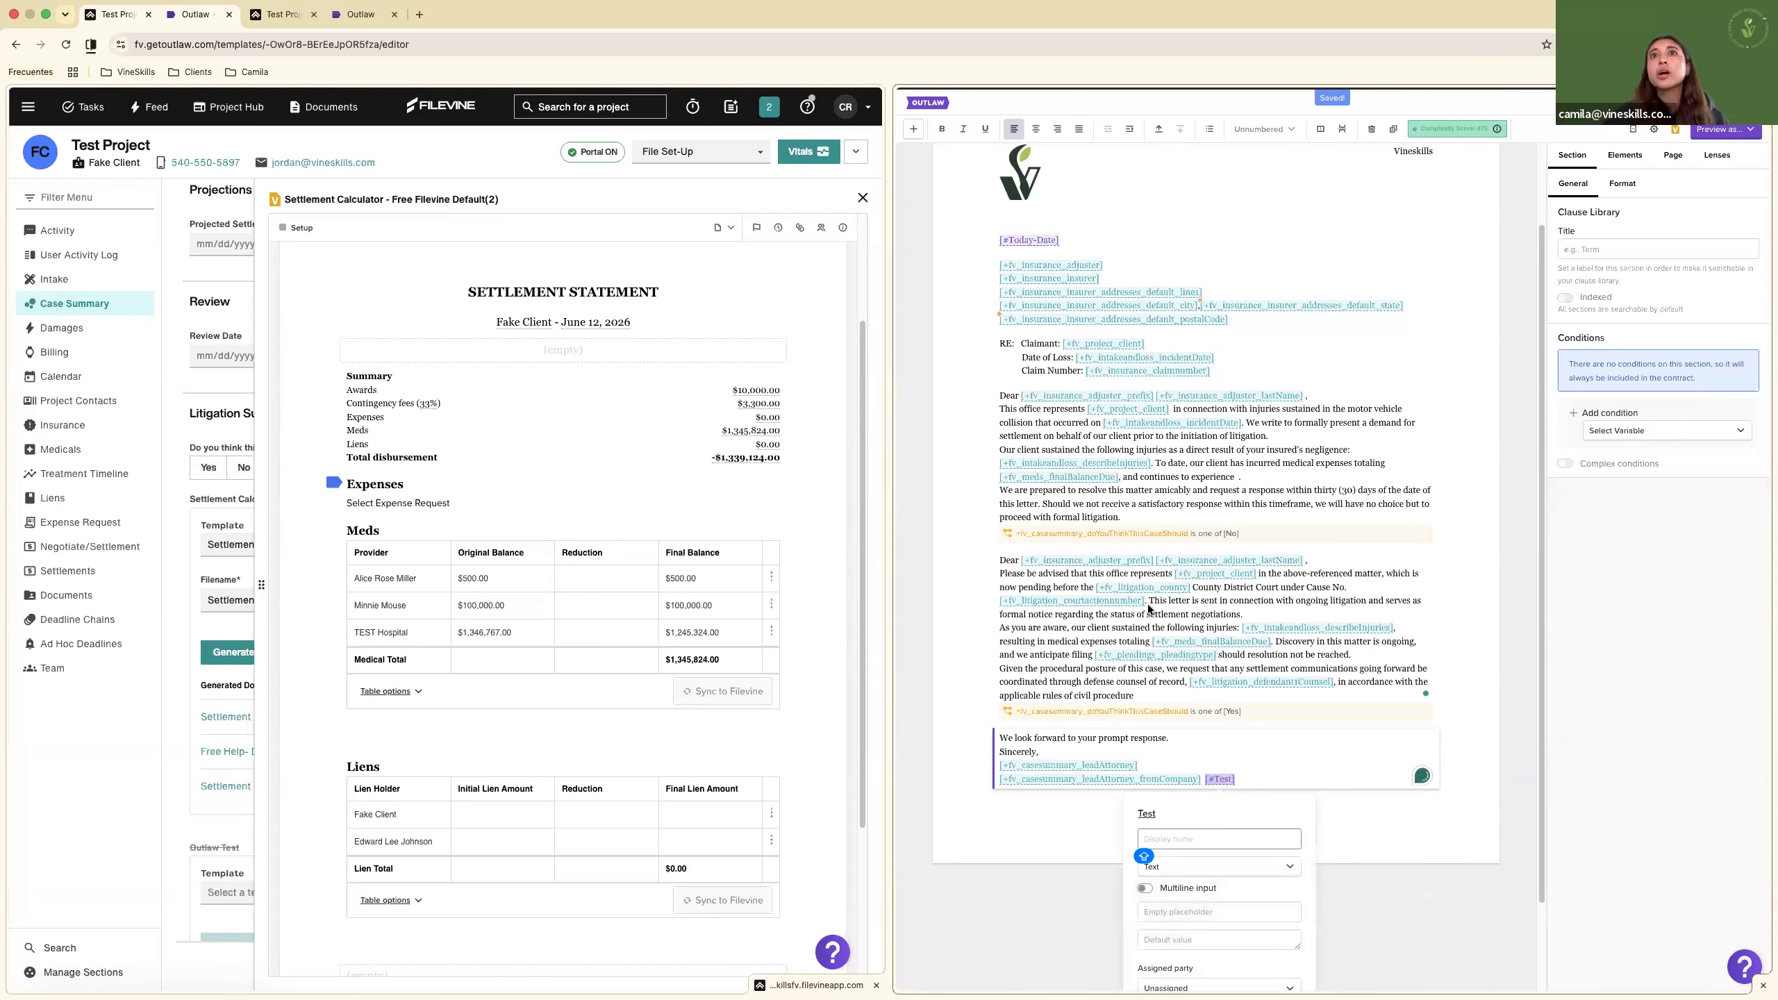
Browse the variable types and the text transform overrides of the #Test variable, and close its settings without saving.
{"action": "scroll", "coordinate": [1217, 778], "scroll_direction": "down", "scroll_amount": 2}
{"action": "left_click", "coordinate": [1179, 785]}
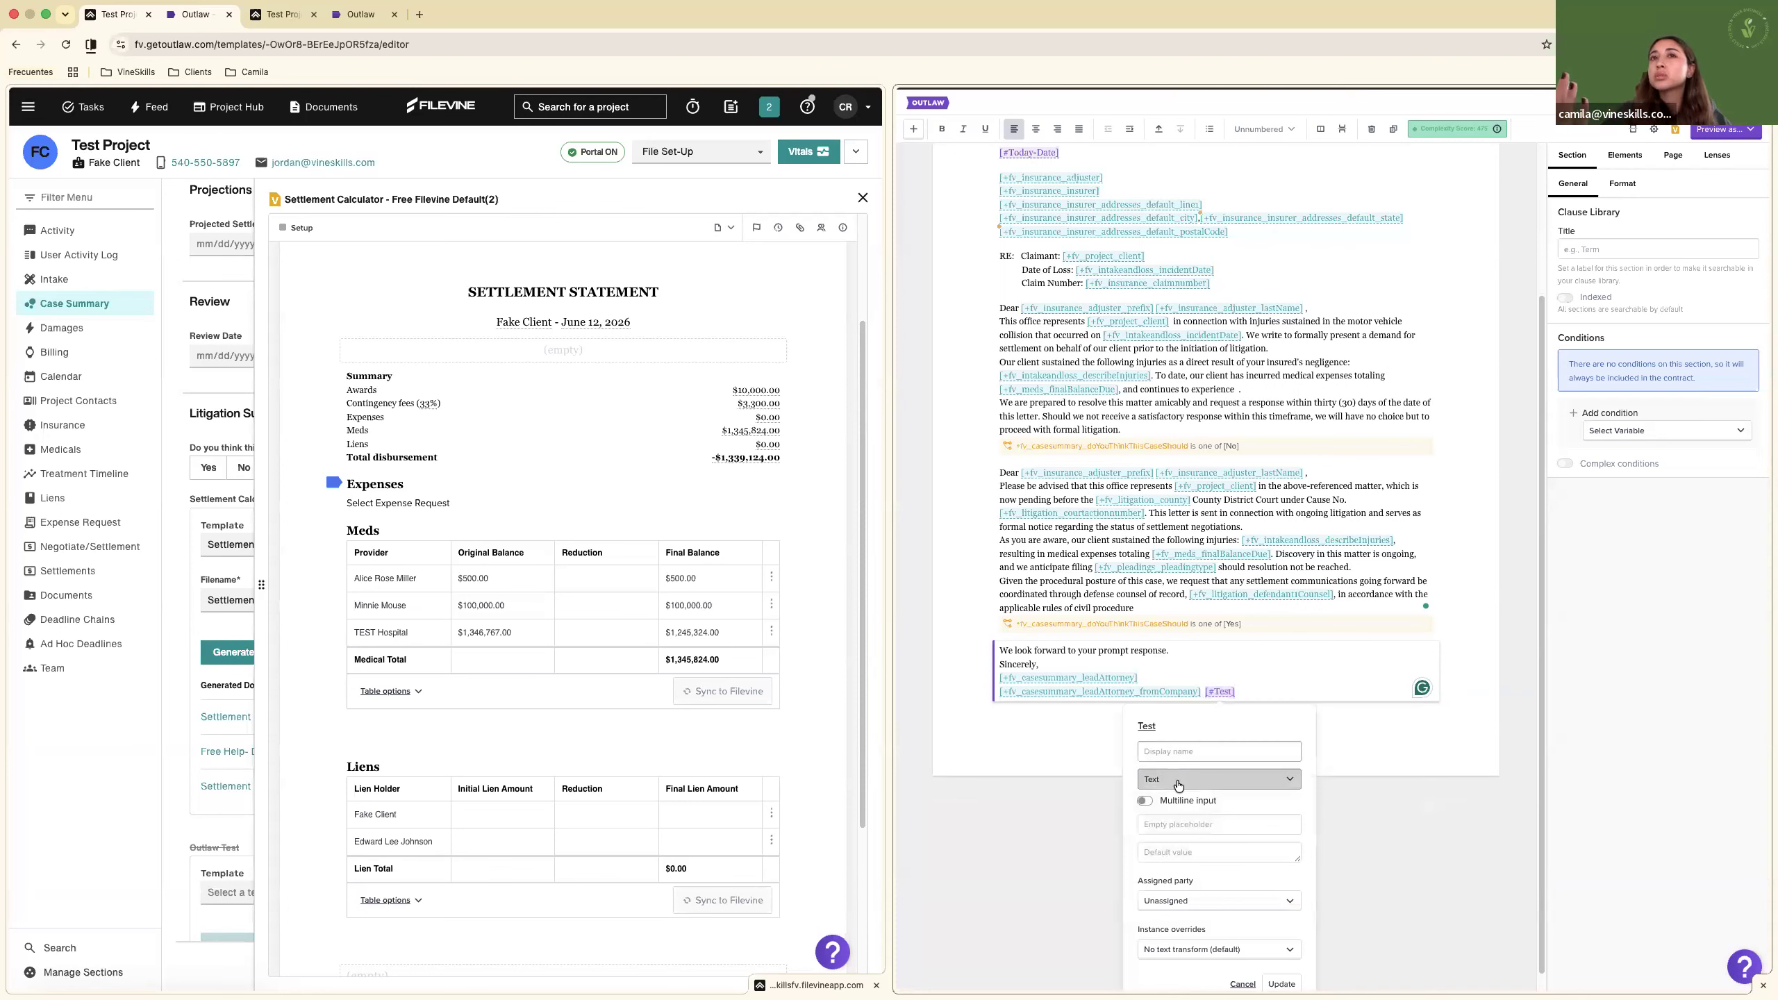
{"action": "scroll", "coordinate": [1178, 785], "scroll_direction": "down", "scroll_amount": 2}
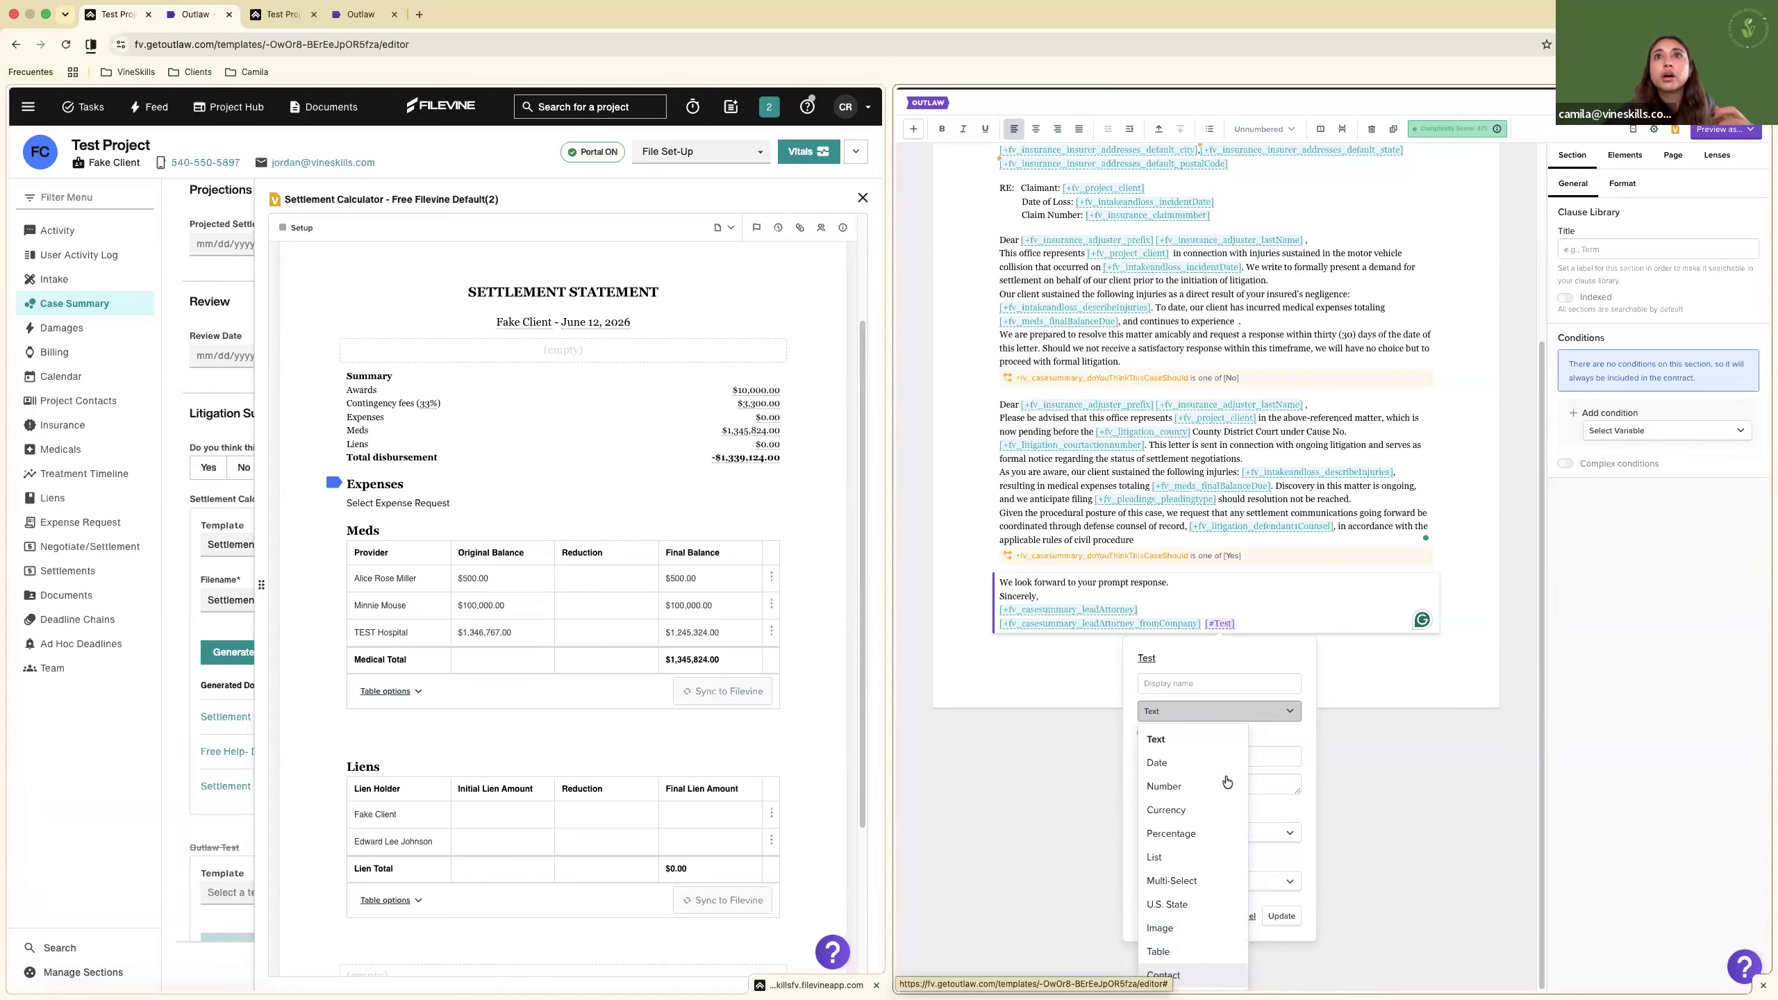
{"action": "left_click", "coordinate": [1210, 711]}
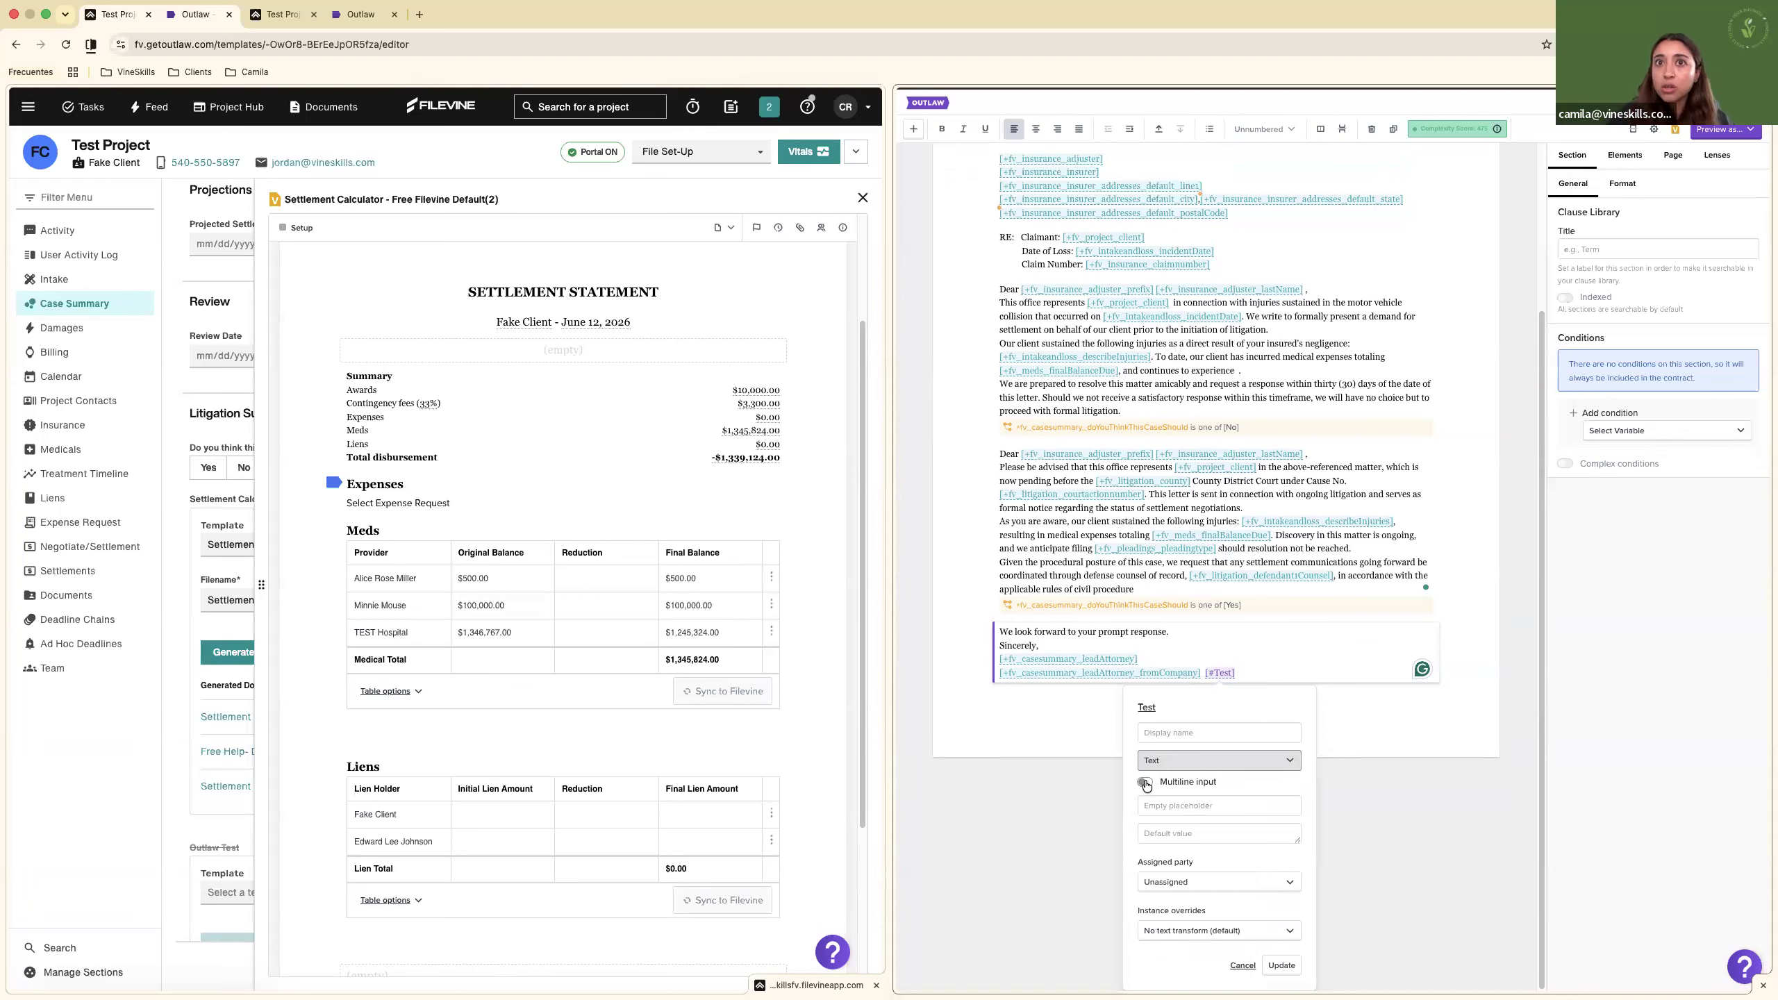
{"action": "left_click", "coordinate": [1172, 932]}
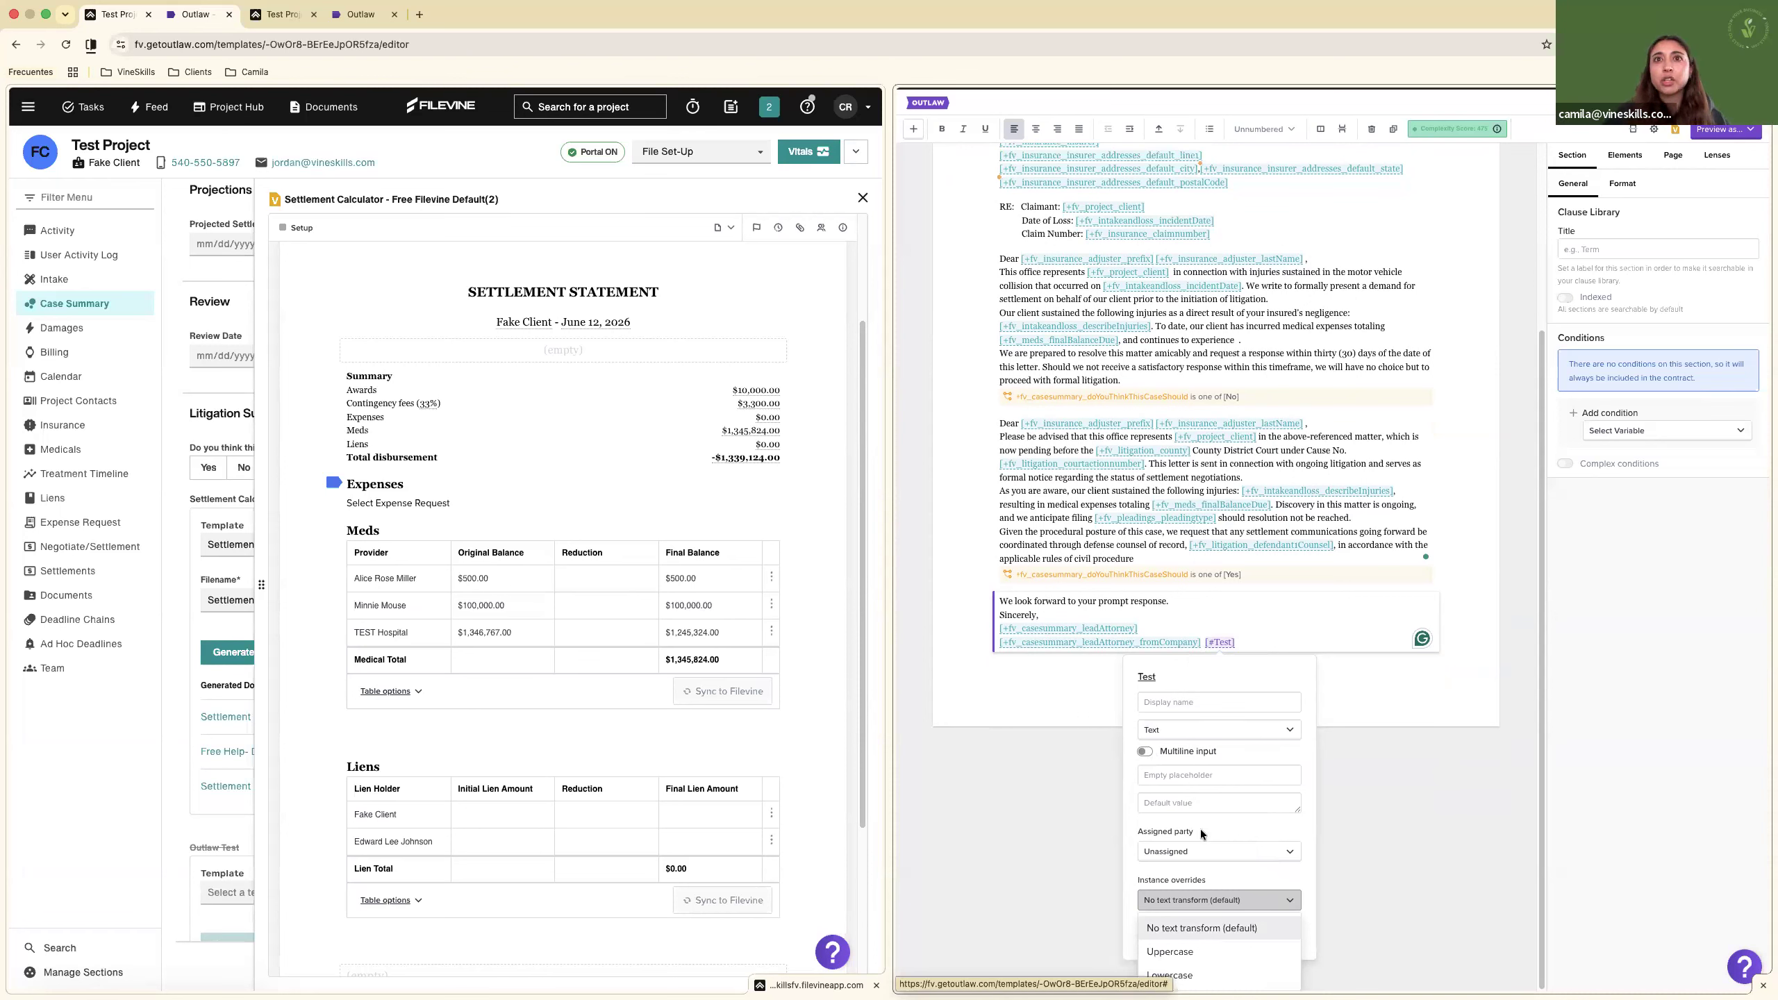
{"action": "scroll", "coordinate": [1200, 831], "scroll_direction": "up", "scroll_amount": 1}
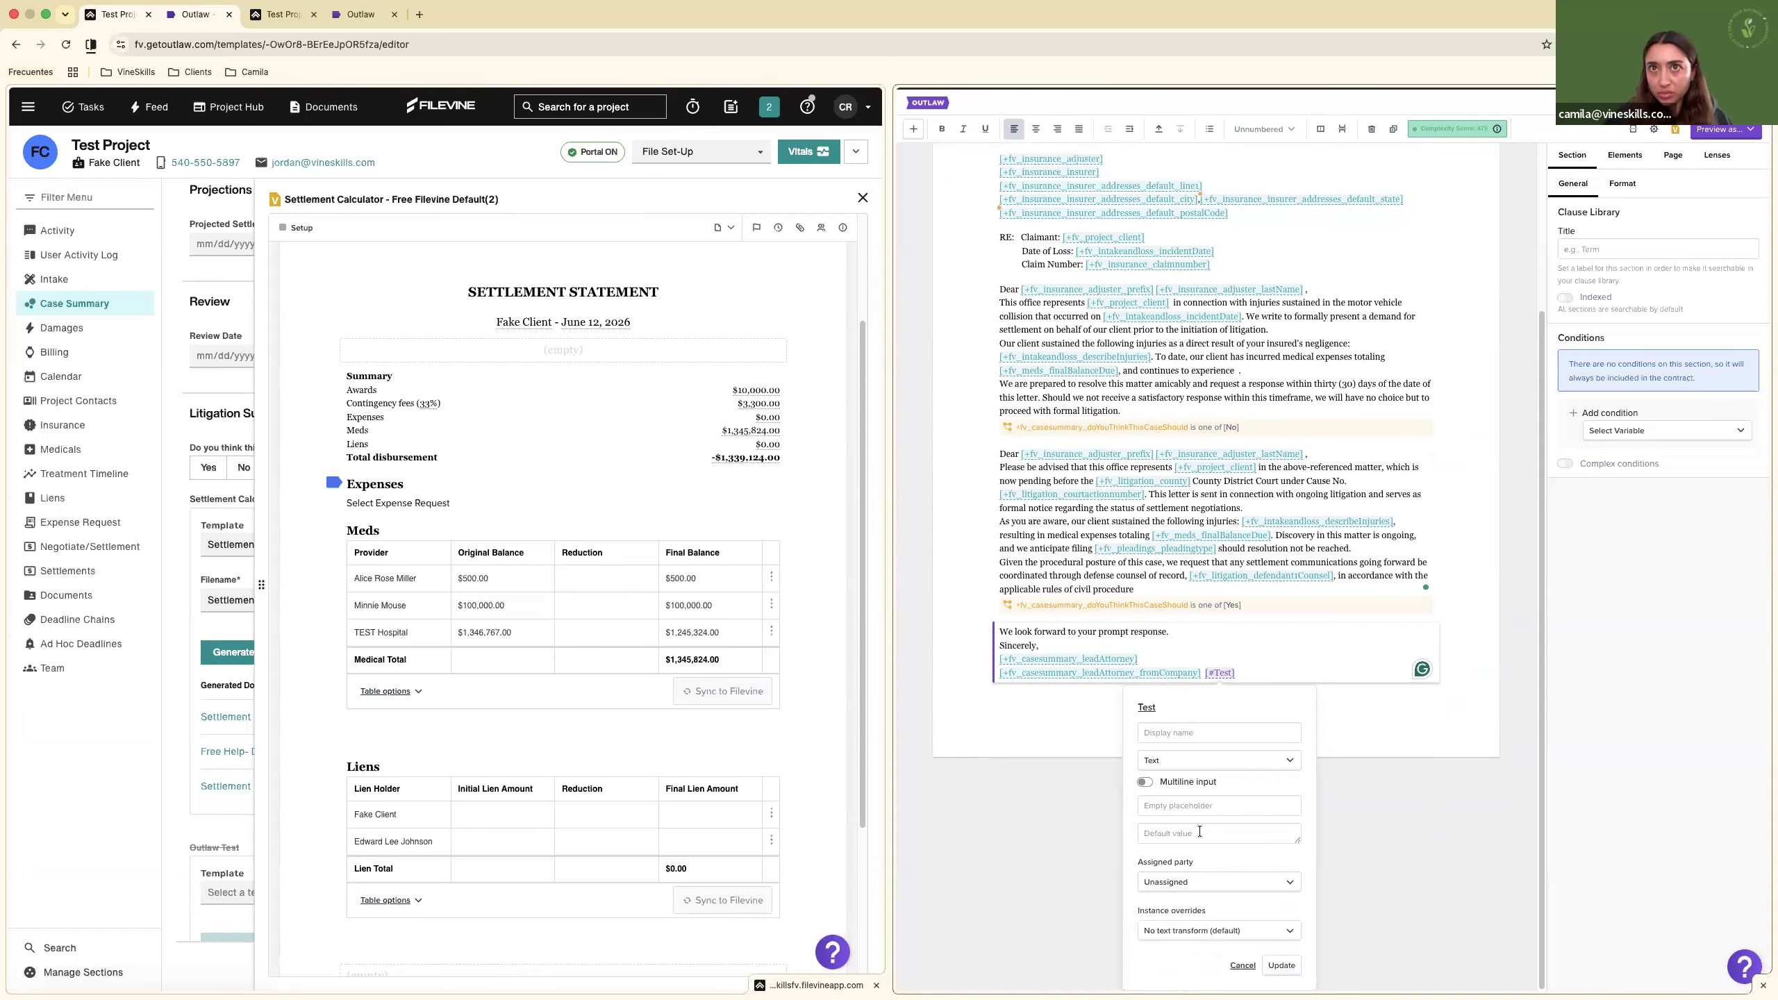
{"action": "left_click", "coordinate": [1243, 965]}
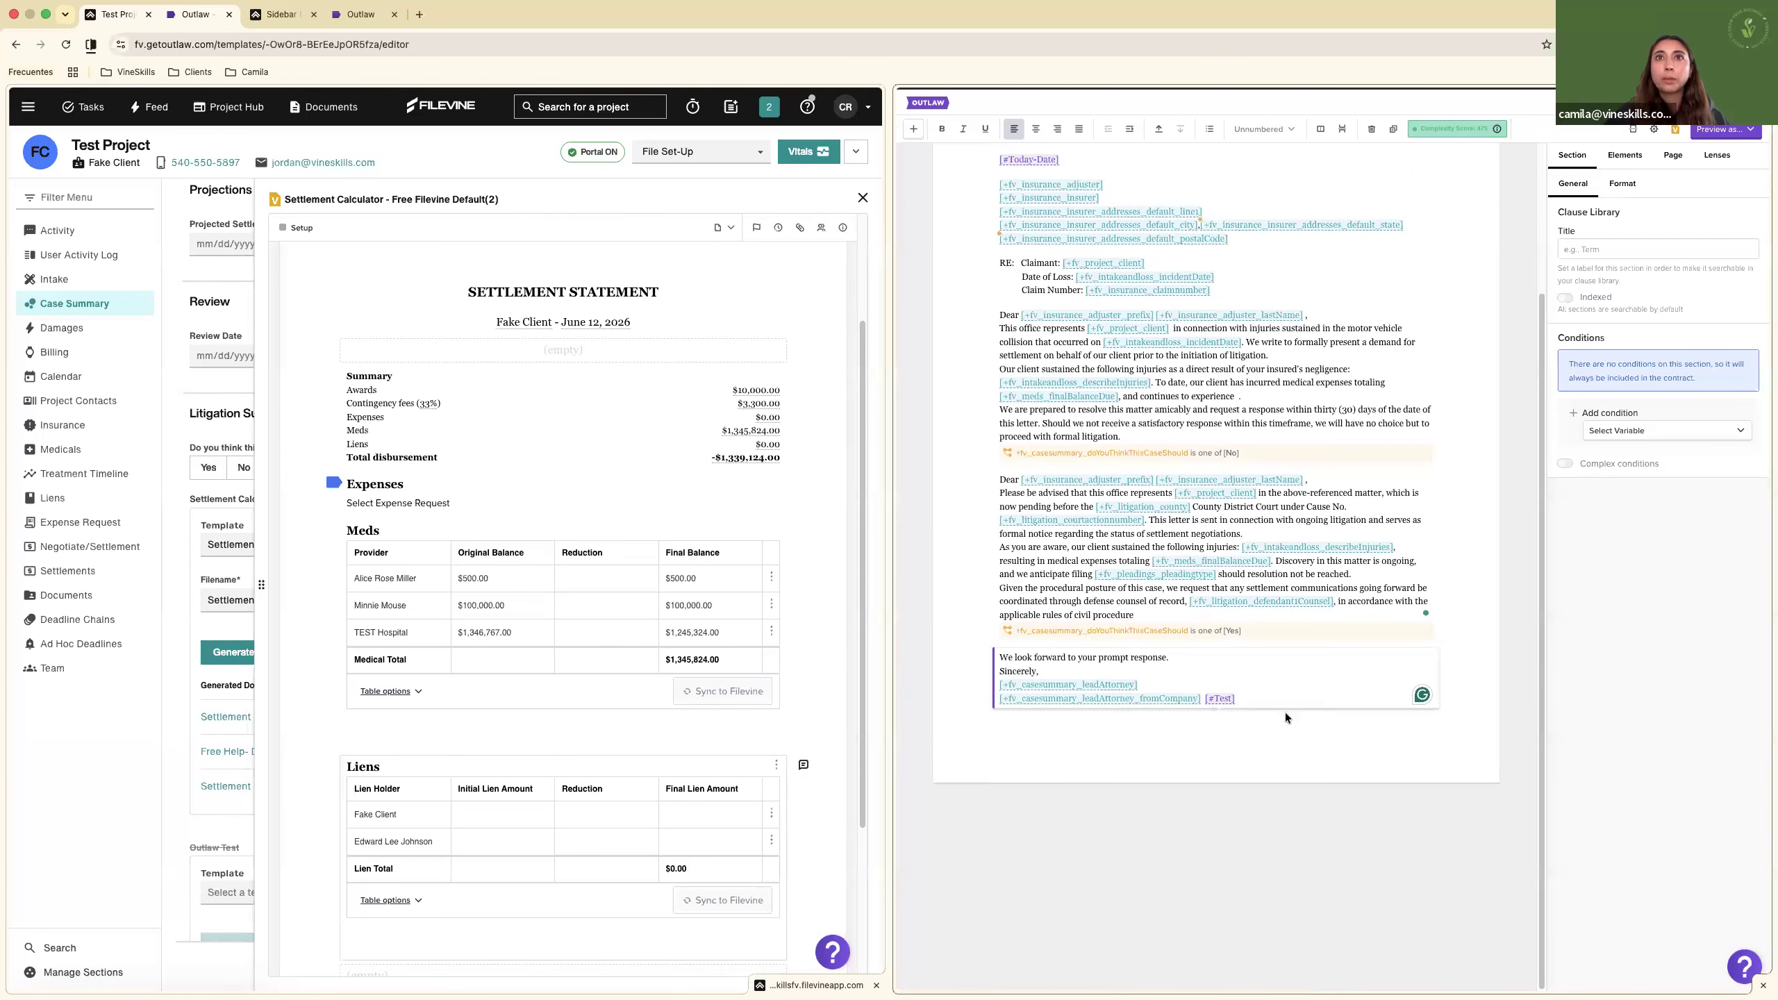
Delete the #Test variable after the lead attorney's company in the template's closing section.
{"action": "left_click", "coordinate": [1266, 696]}
{"action": "key", "text": "BackSpace"}
{"action": "key", "text": "BackSpace"}
{"action": "key", "text": "BackSpace"}
{"action": "key", "text": "BackSpace"}
{"action": "key", "text": "BackSpace"}
{"action": "key", "text": "BackSpace"}
{"action": "key", "text": "BackSpace"}
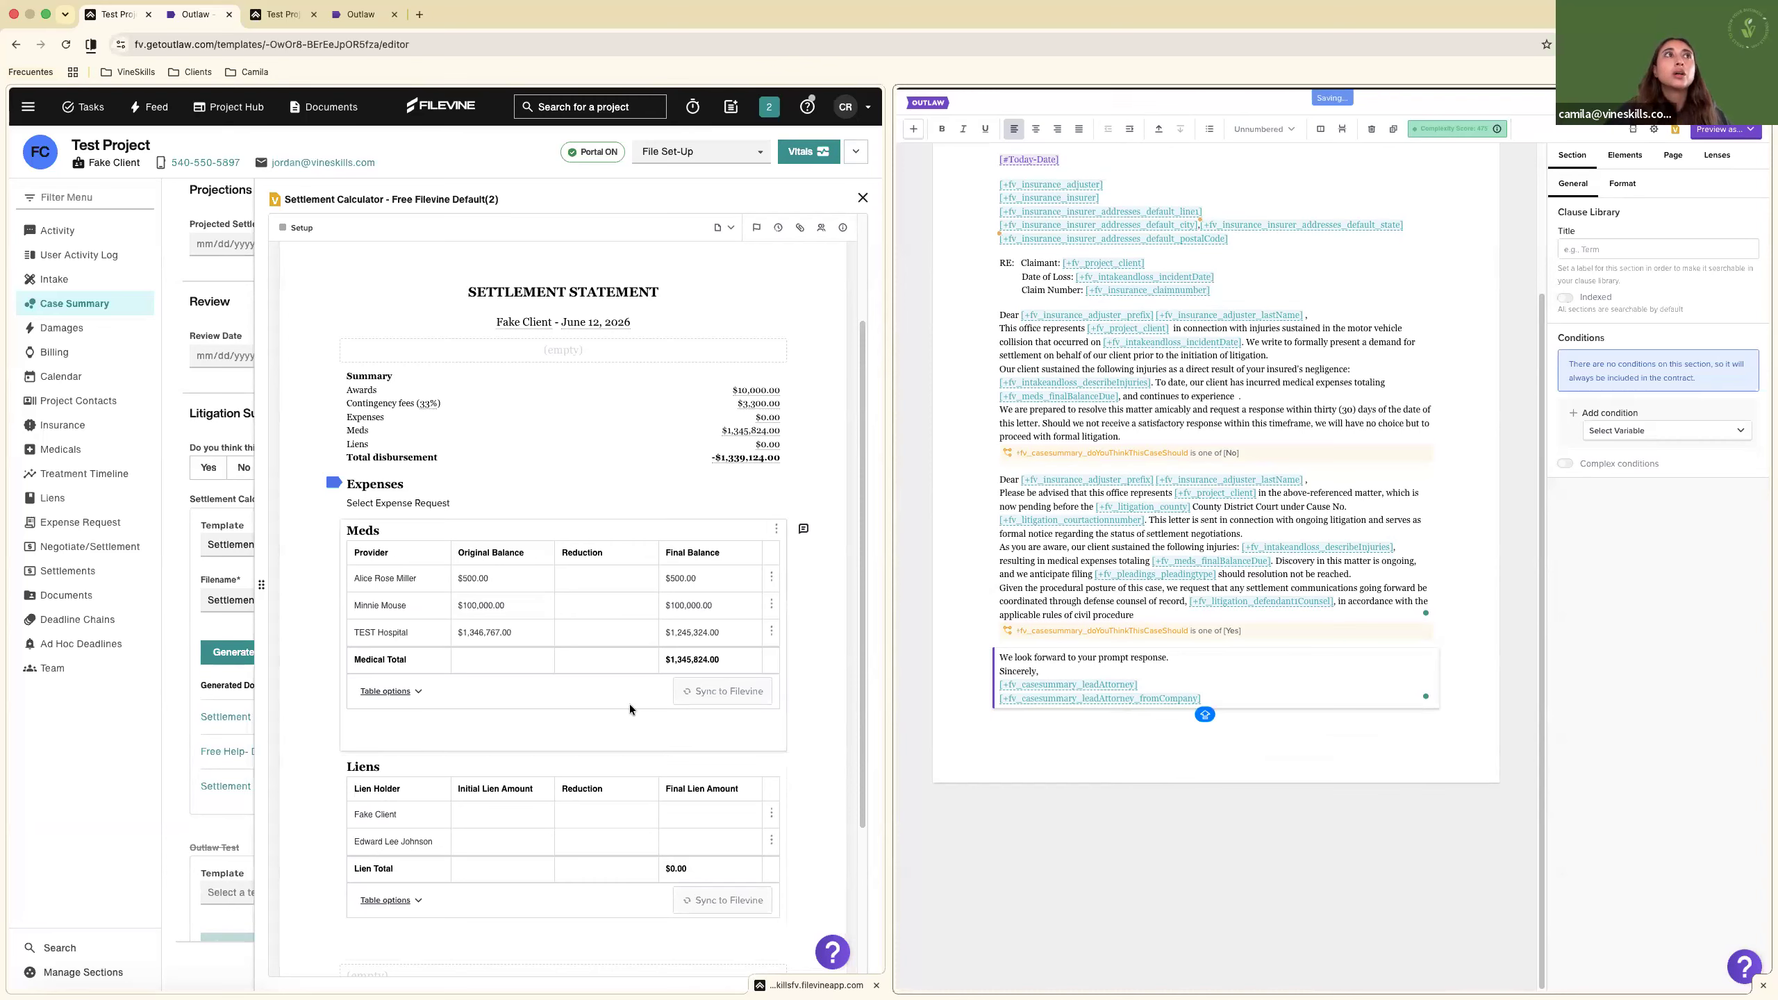
{"action": "scroll", "coordinate": [629, 709], "scroll_direction": "down", "scroll_amount": 5}
{"action": "scroll", "coordinate": [706, 519], "scroll_direction": "up", "scroll_amount": 6}
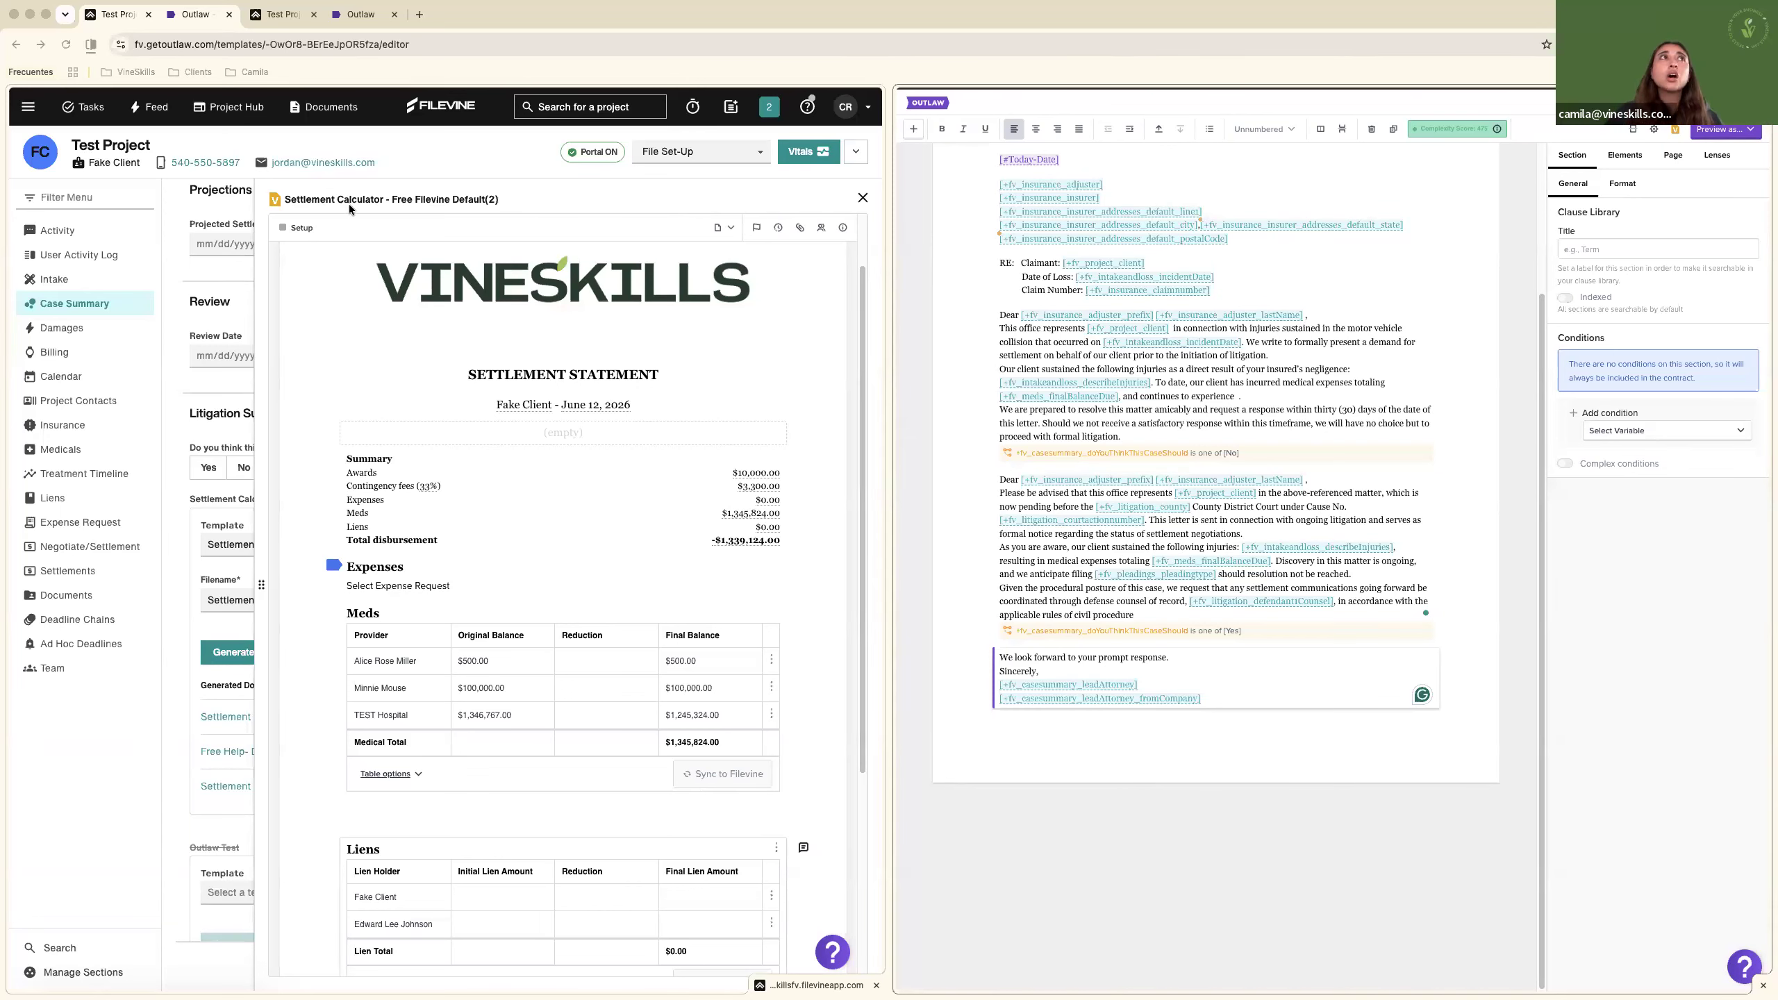
{"action": "left_click", "coordinate": [274, 227]}
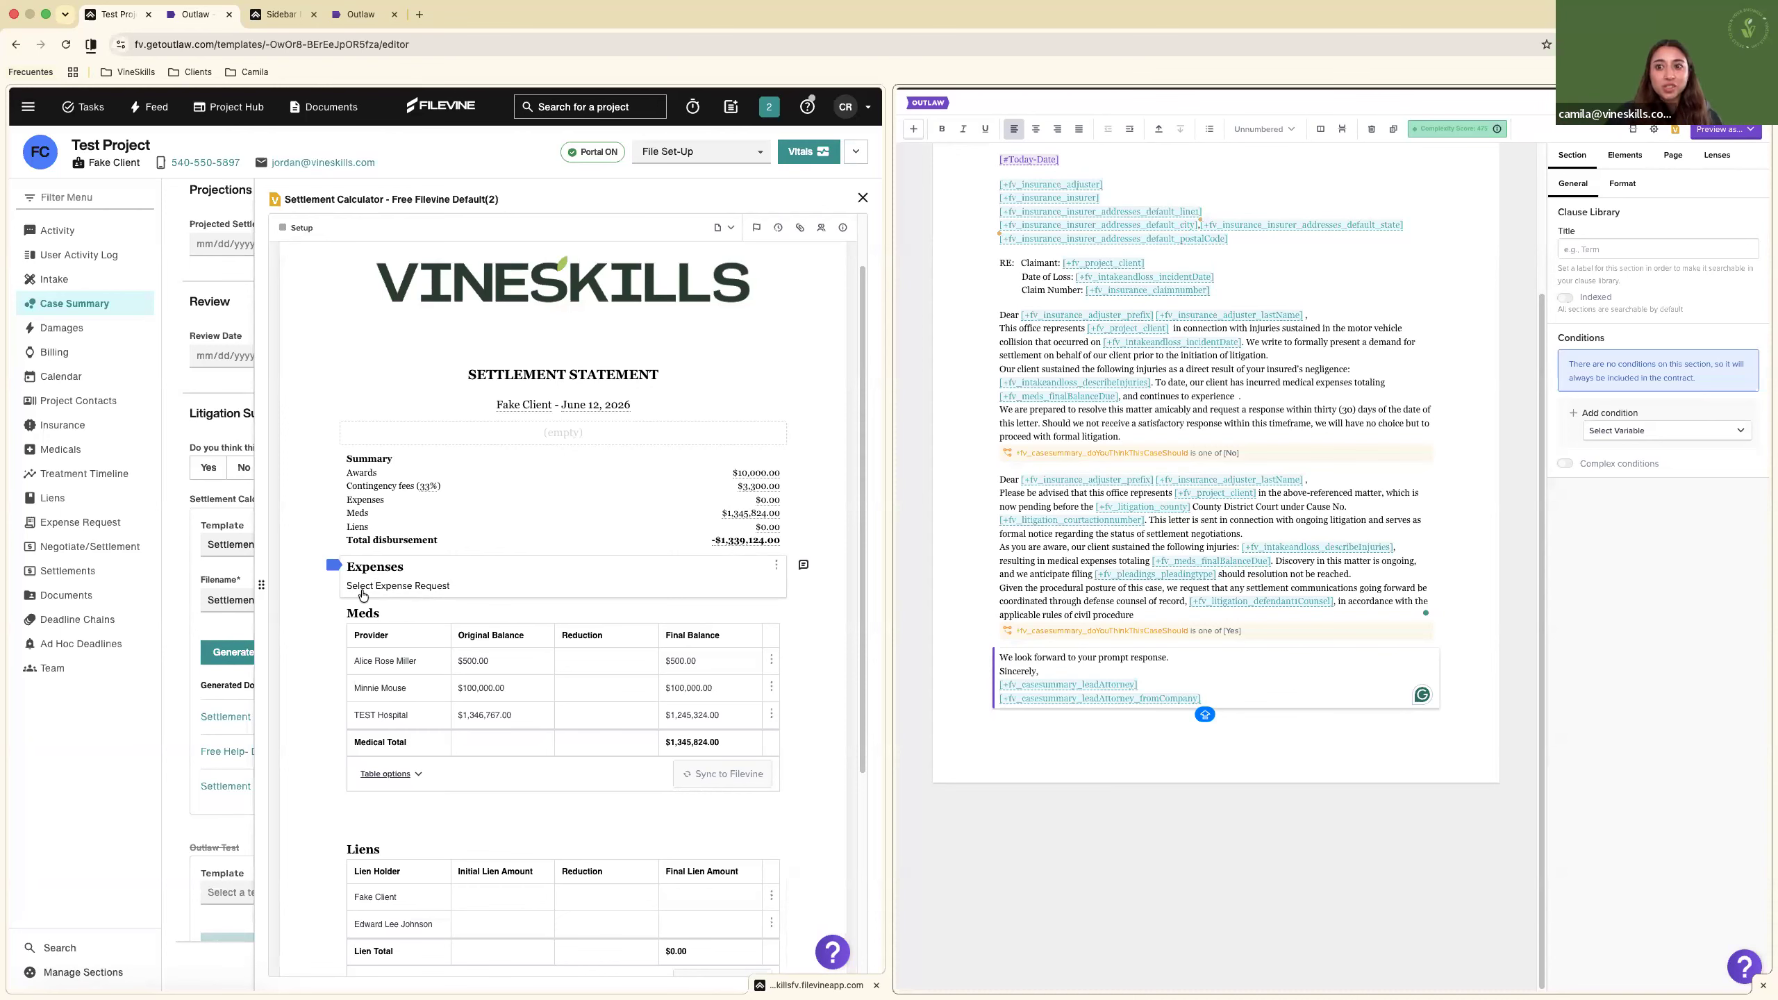
Switch to the second Test Project tab, filter the project sections by EXP and open a new Expense Request.
{"action": "left_click", "coordinate": [277, 15]}
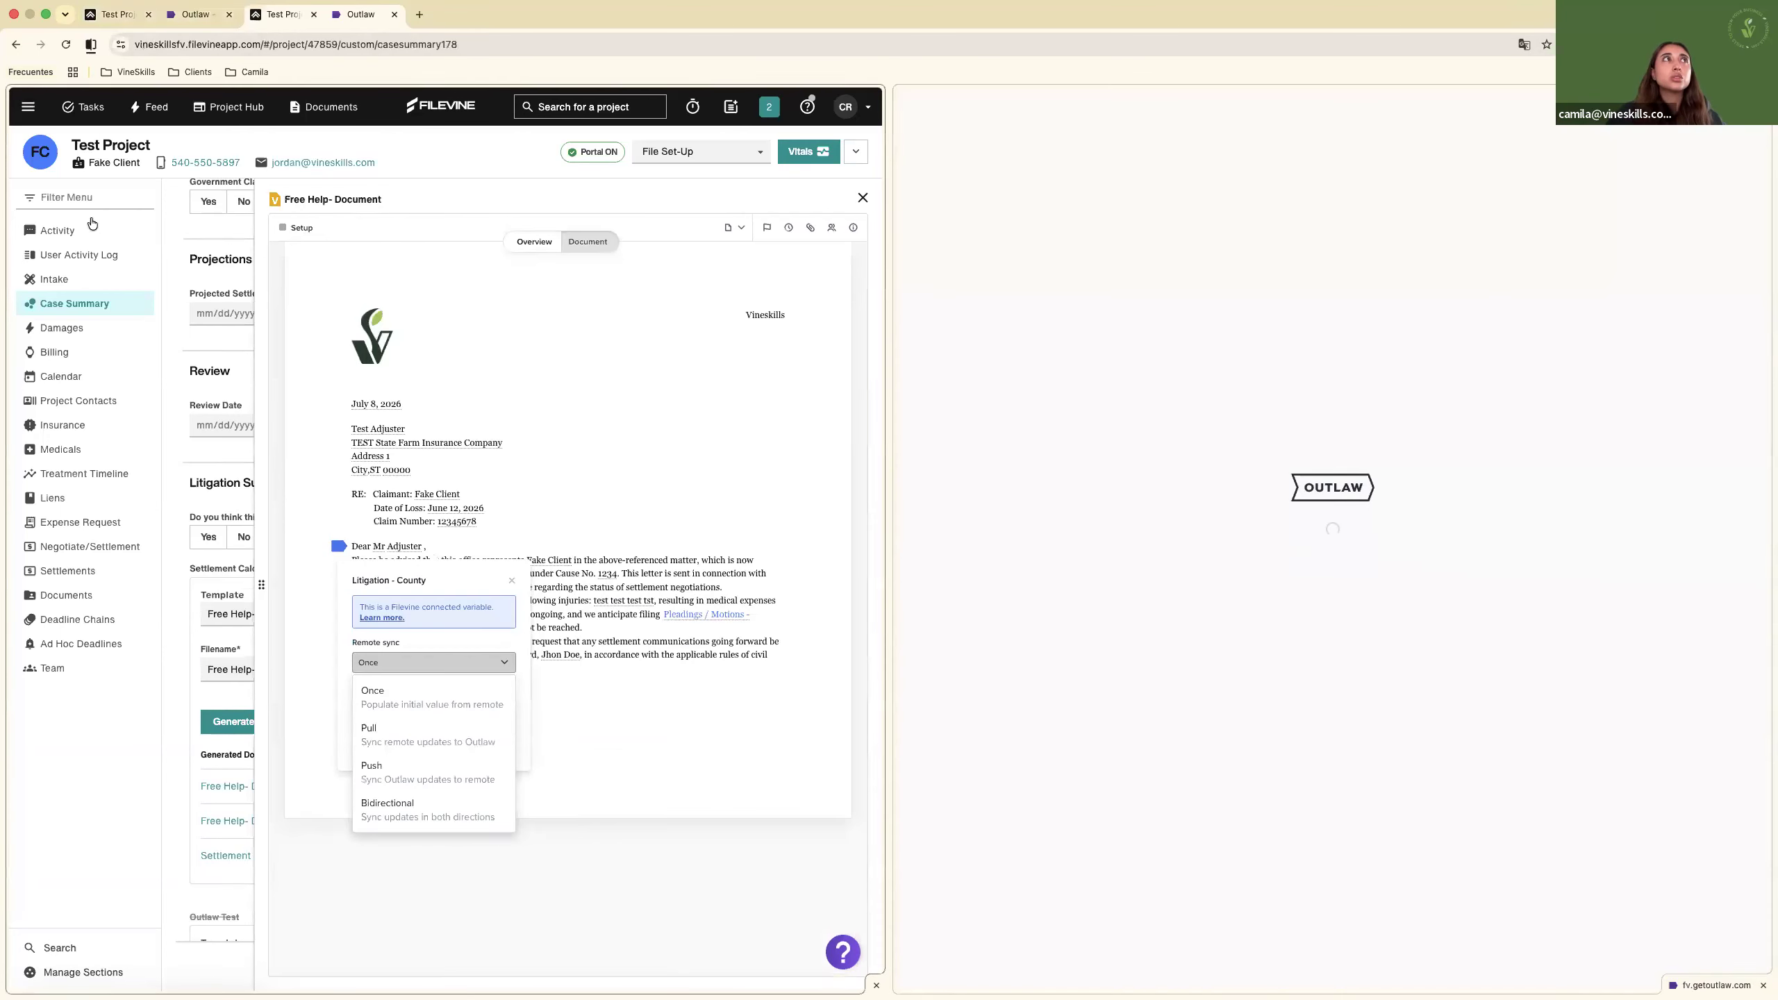
{"action": "left_click", "coordinate": [90, 199]}
{"action": "type", "text": "EXP"}
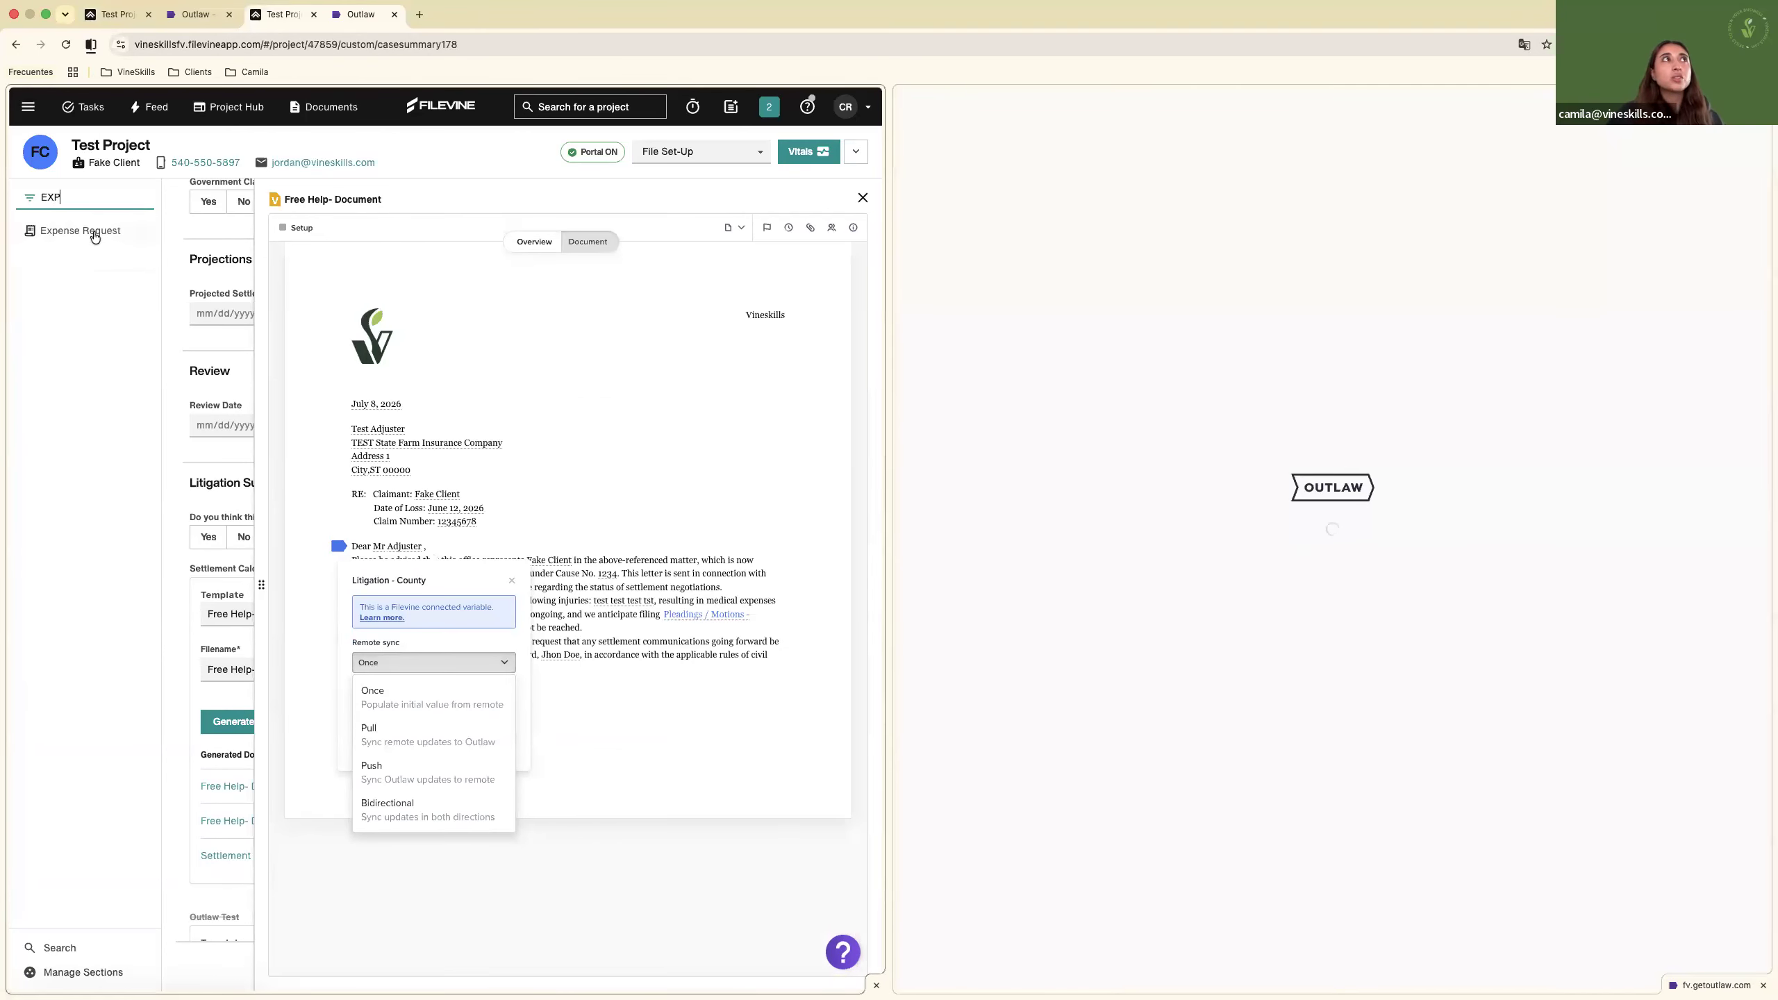
{"action": "left_click", "coordinate": [95, 238]}
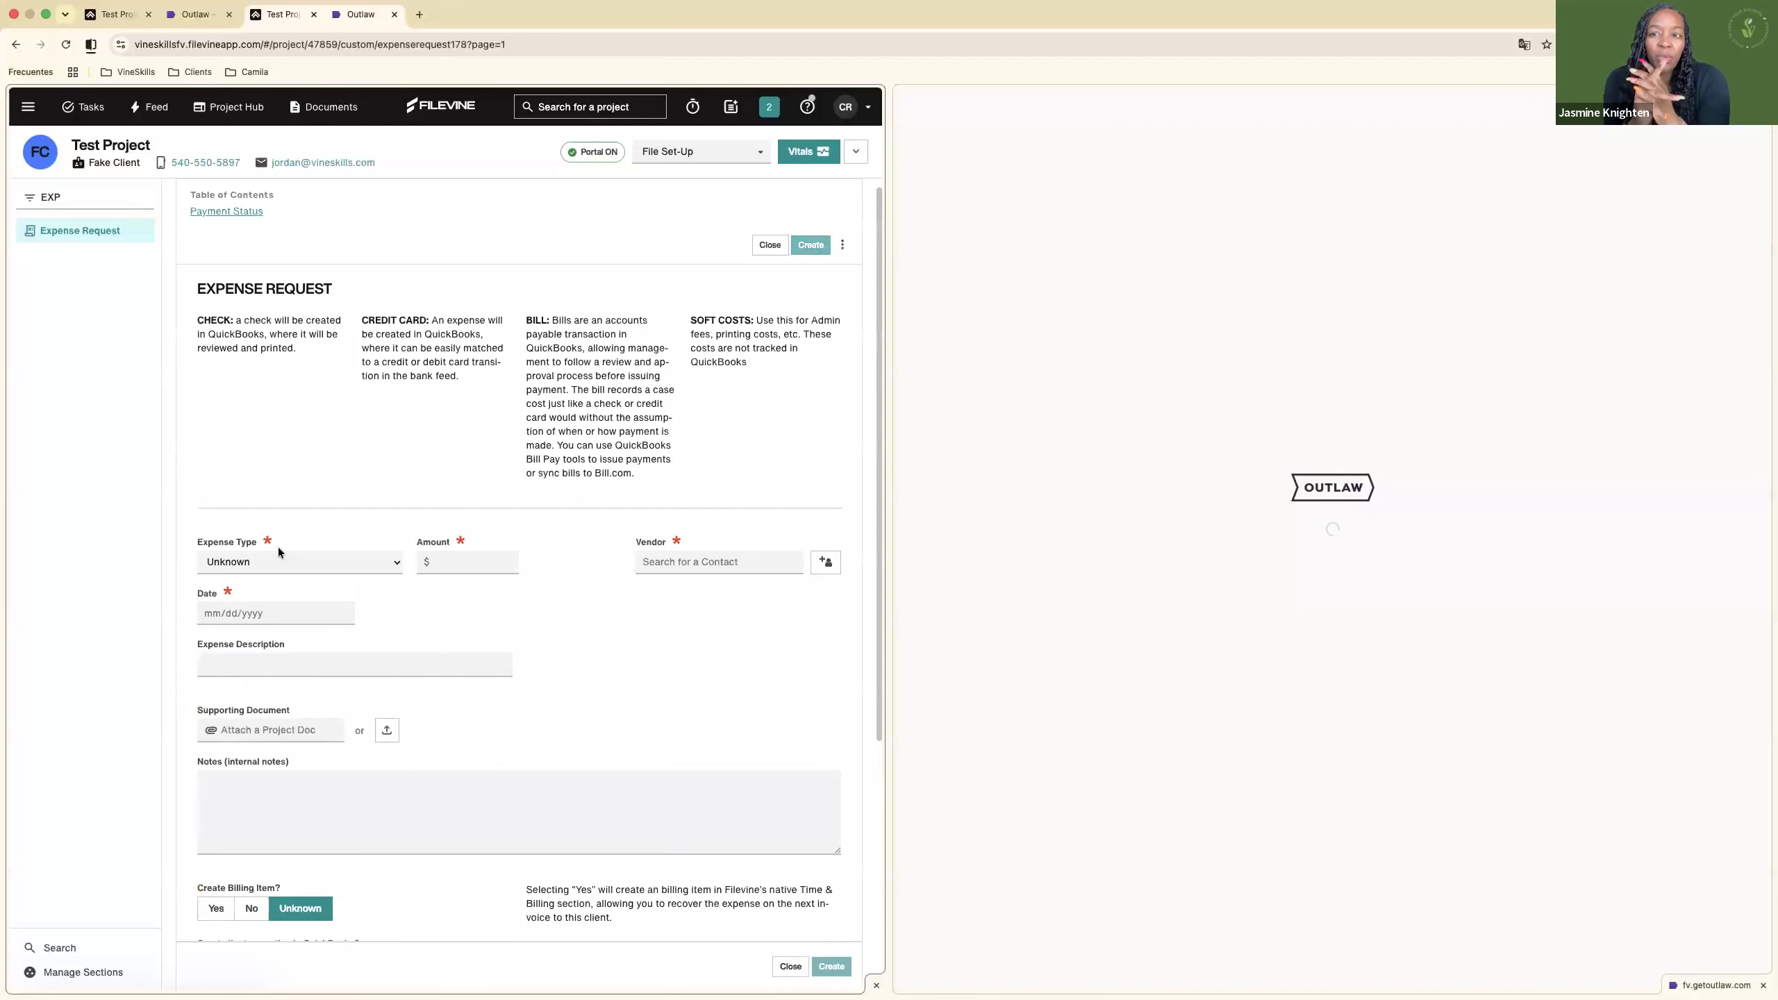
Set the expense type to Check and the amount to 10000 in the expense request.
{"action": "left_click", "coordinate": [278, 561]}
{"action": "left_click", "coordinate": [268, 573]}
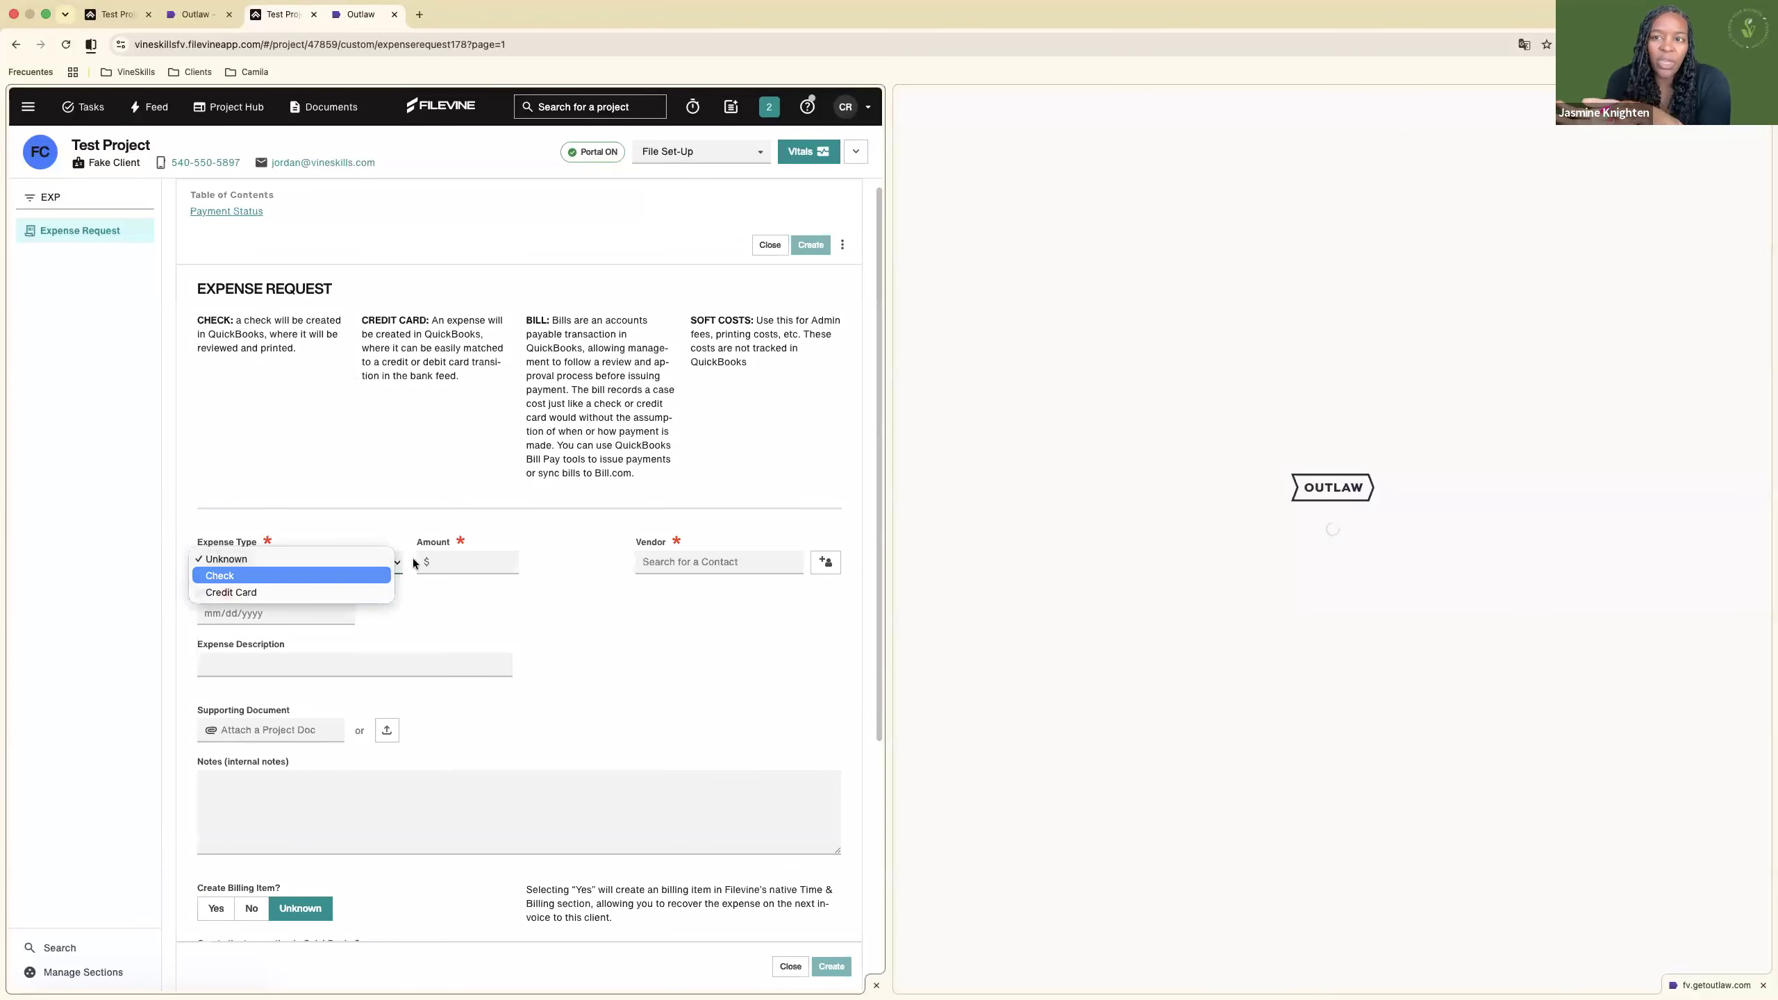
{"action": "left_click", "coordinate": [458, 582]}
{"action": "type", "text": "10000"}
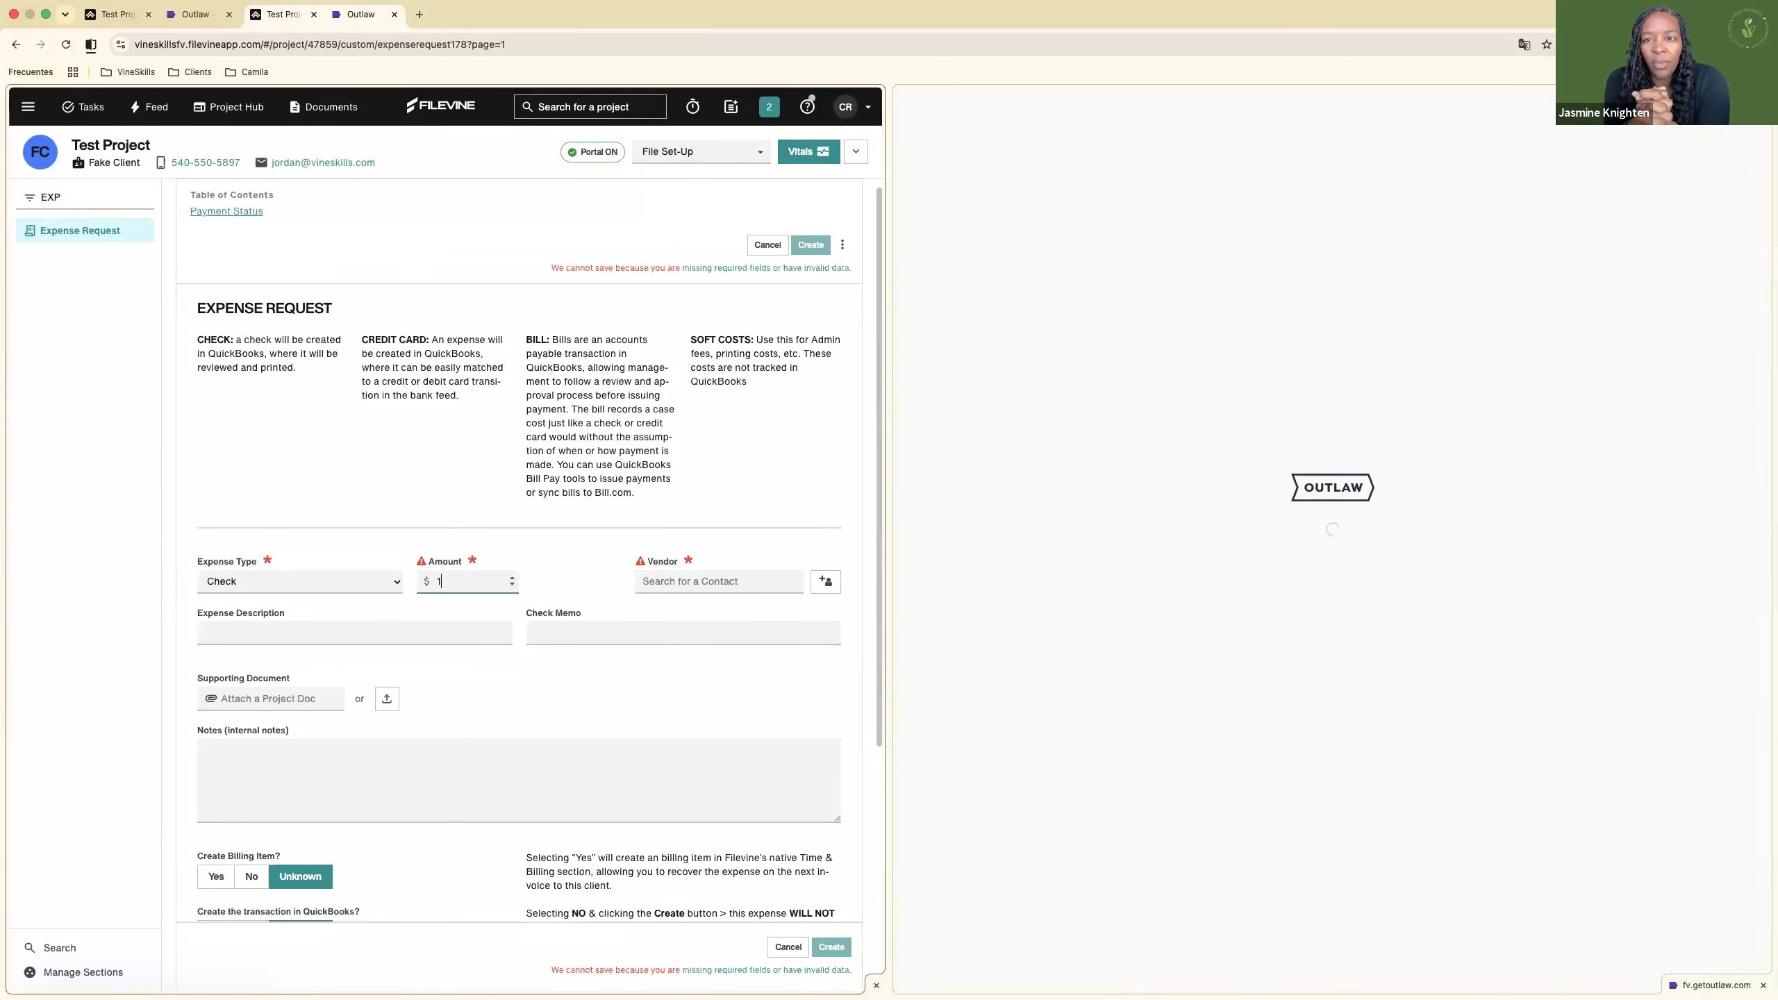
Search for TEST as the vendor of the expense request.
{"action": "left_click", "coordinate": [689, 592]}
{"action": "left_click", "coordinate": [690, 586]}
{"action": "type", "text": "TEST"}
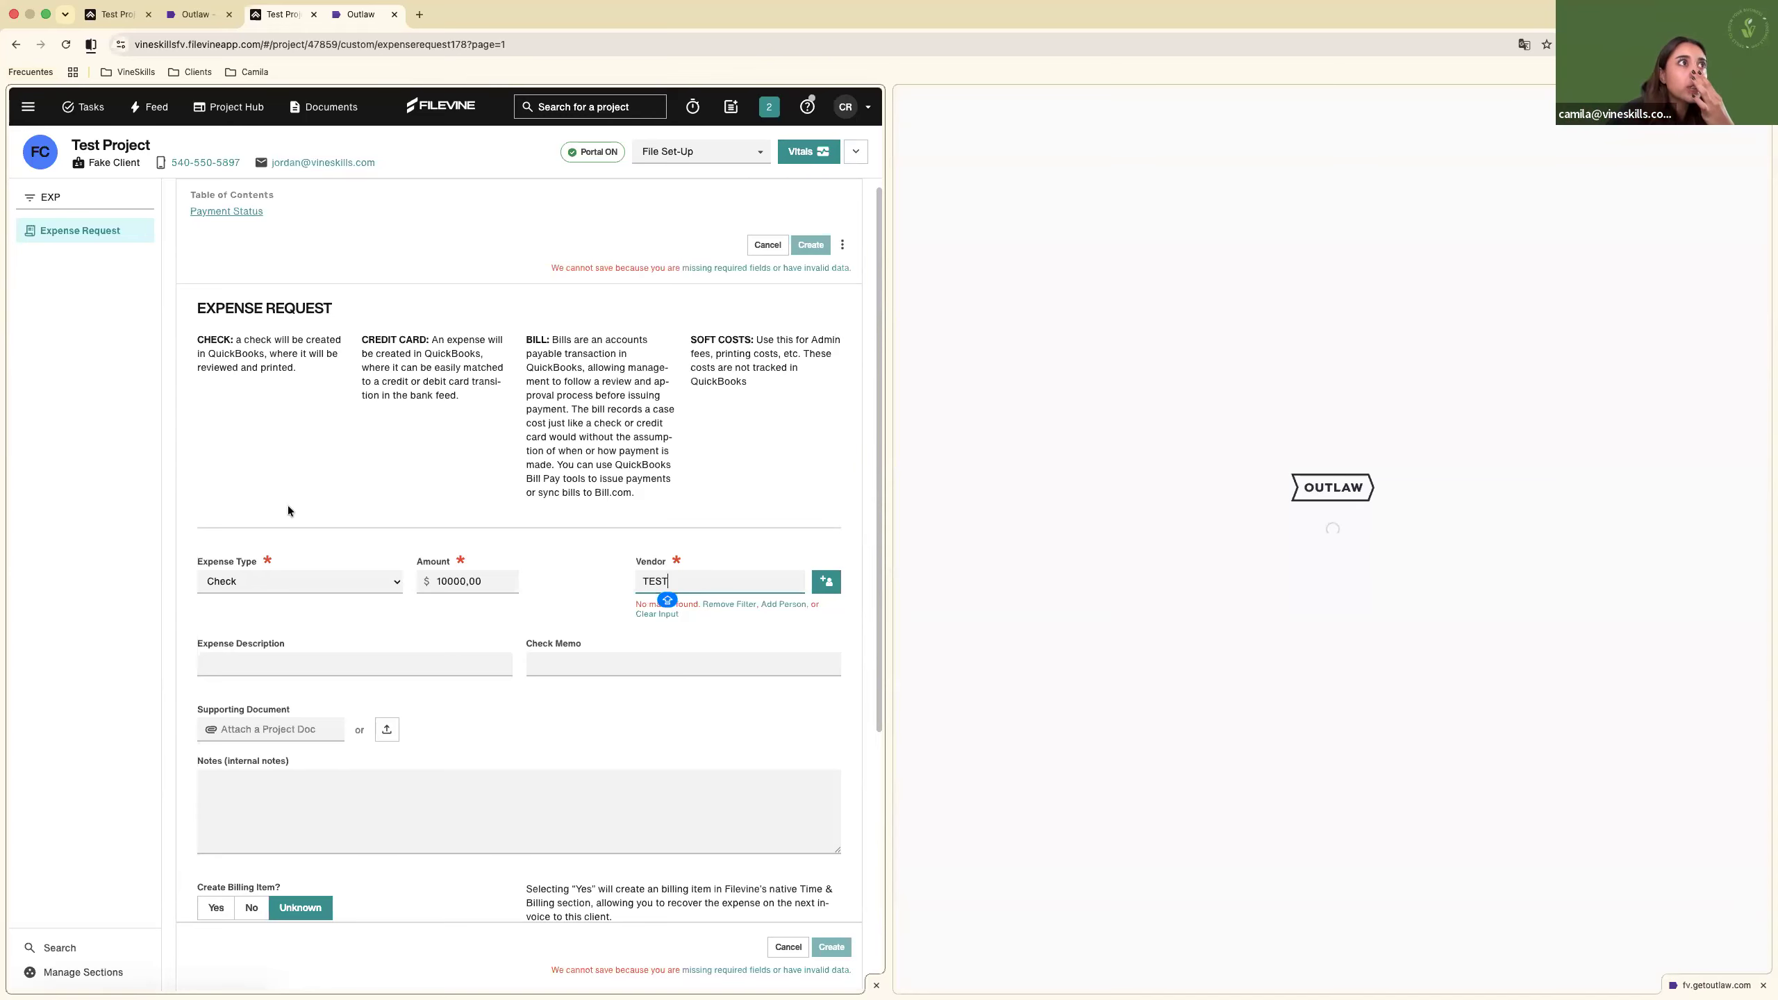
{"action": "scroll", "coordinate": [418, 642], "scroll_direction": "down", "scroll_amount": 2}
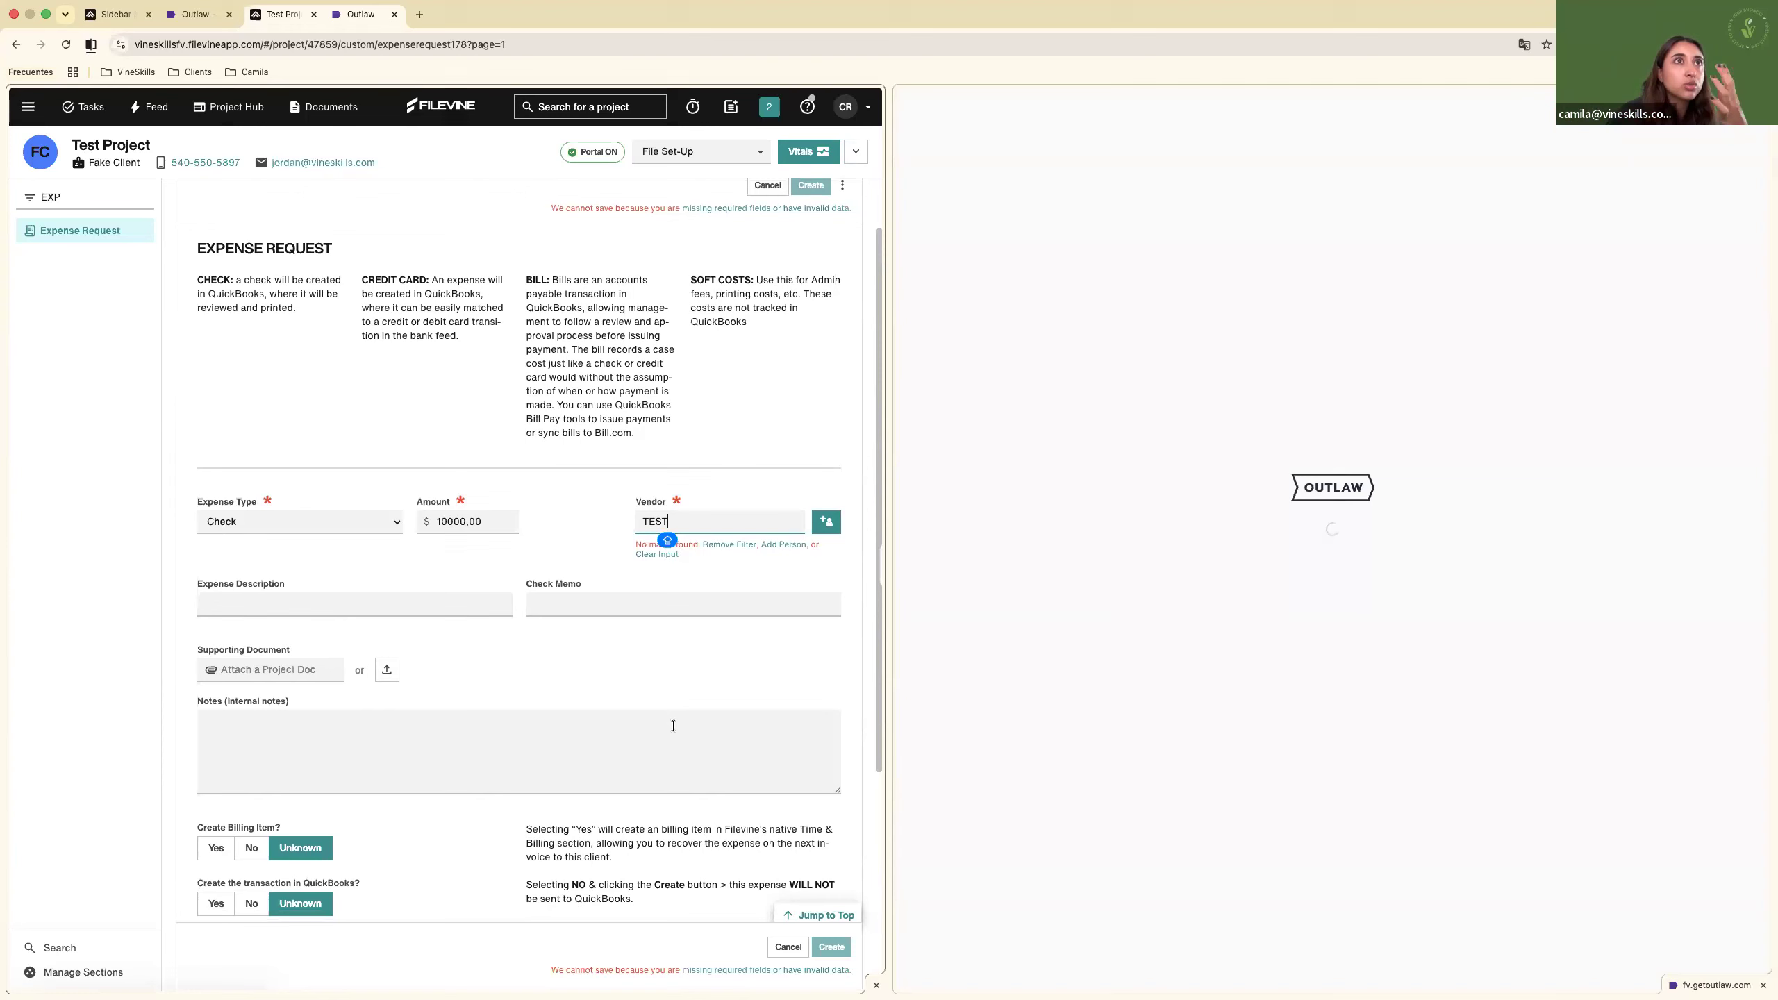
{"action": "key", "text": "BackSpace"}
{"action": "key", "text": "BackSpace"}
{"action": "key", "text": "BackSpace"}
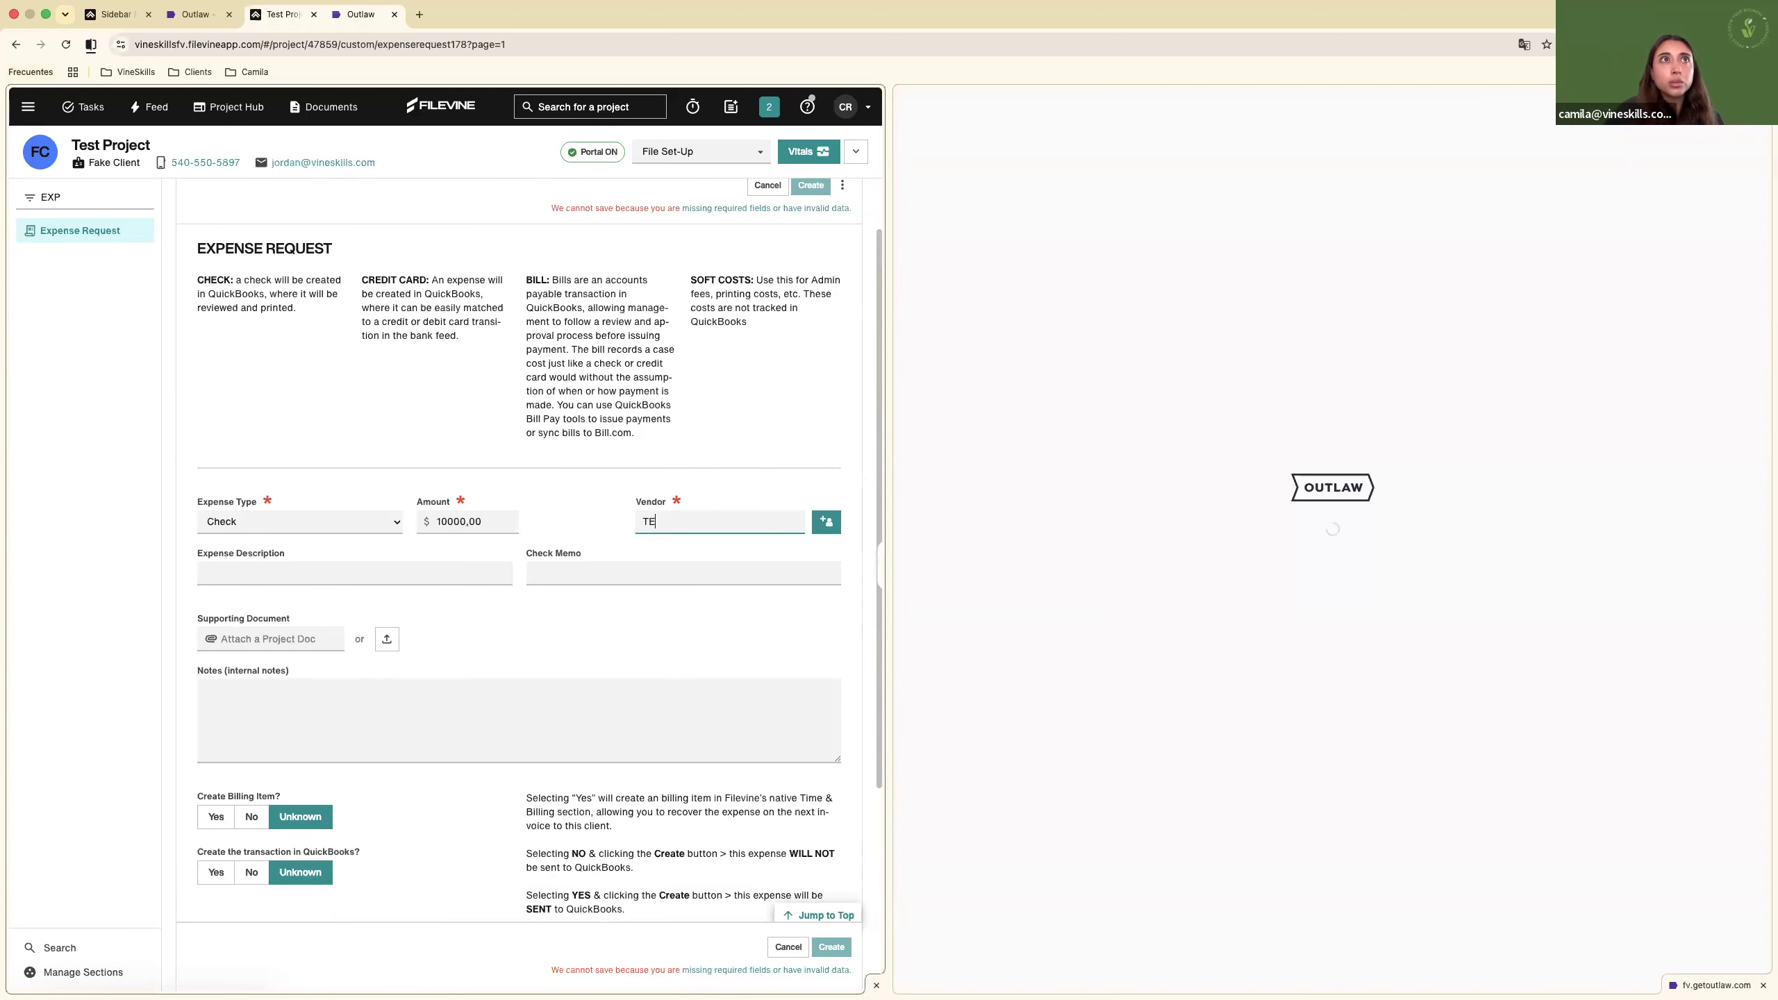
{"action": "type", "text": "STE"}
{"action": "key", "text": "BackSpace"}
{"action": "key", "text": "BackSpace"}
{"action": "key", "text": "BackSpace"}
{"action": "key", "text": "BackSpace"}
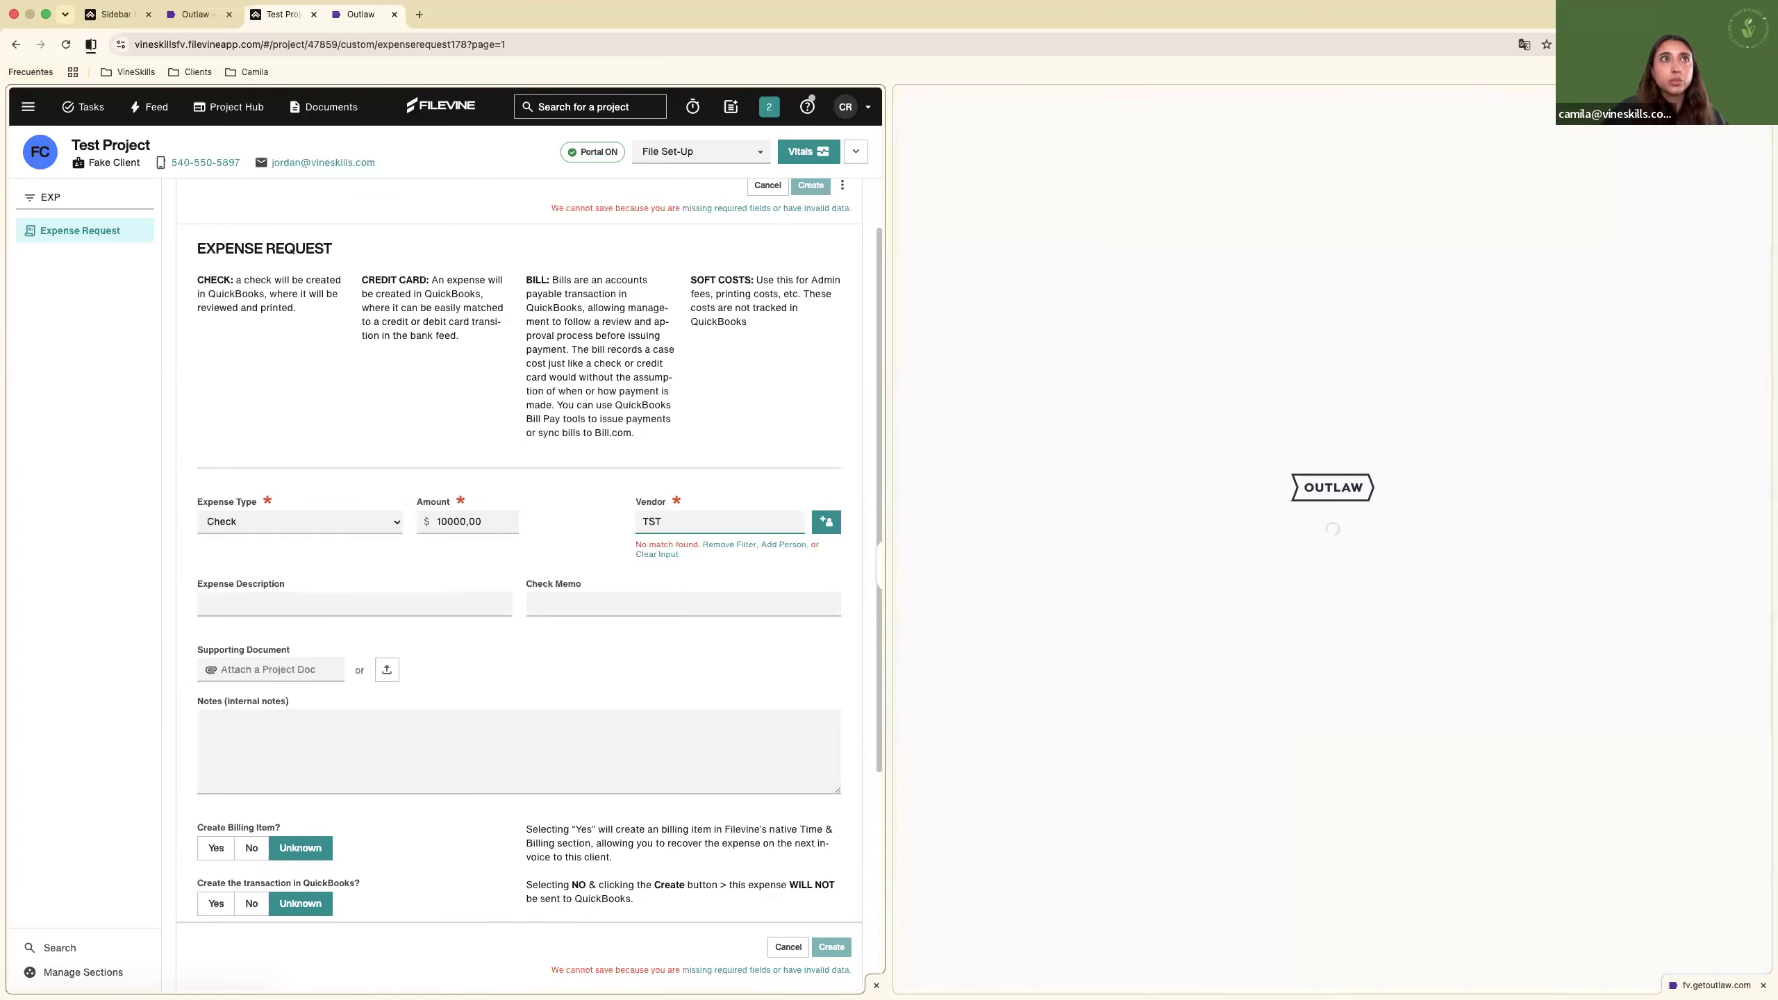
{"action": "type", "text": "TEST"}
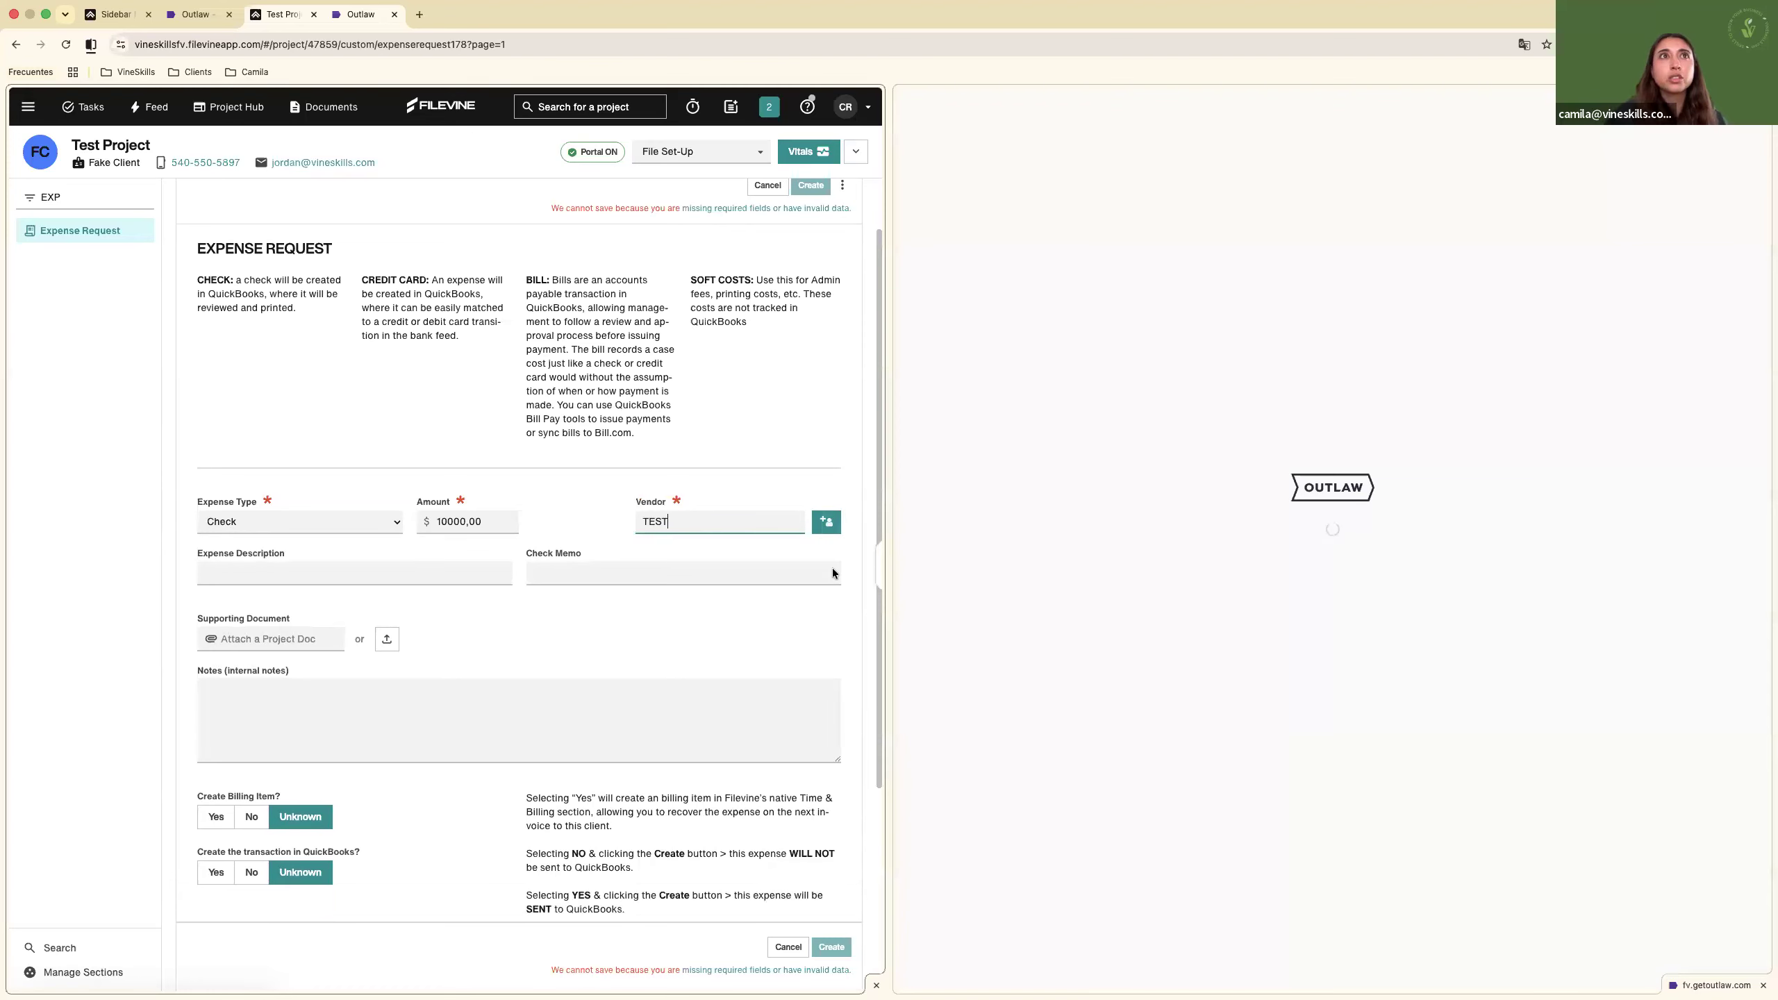
Remove the vendor search filter to assign the matching test contact, and create the expense request.
{"action": "left_click", "coordinate": [721, 550]}
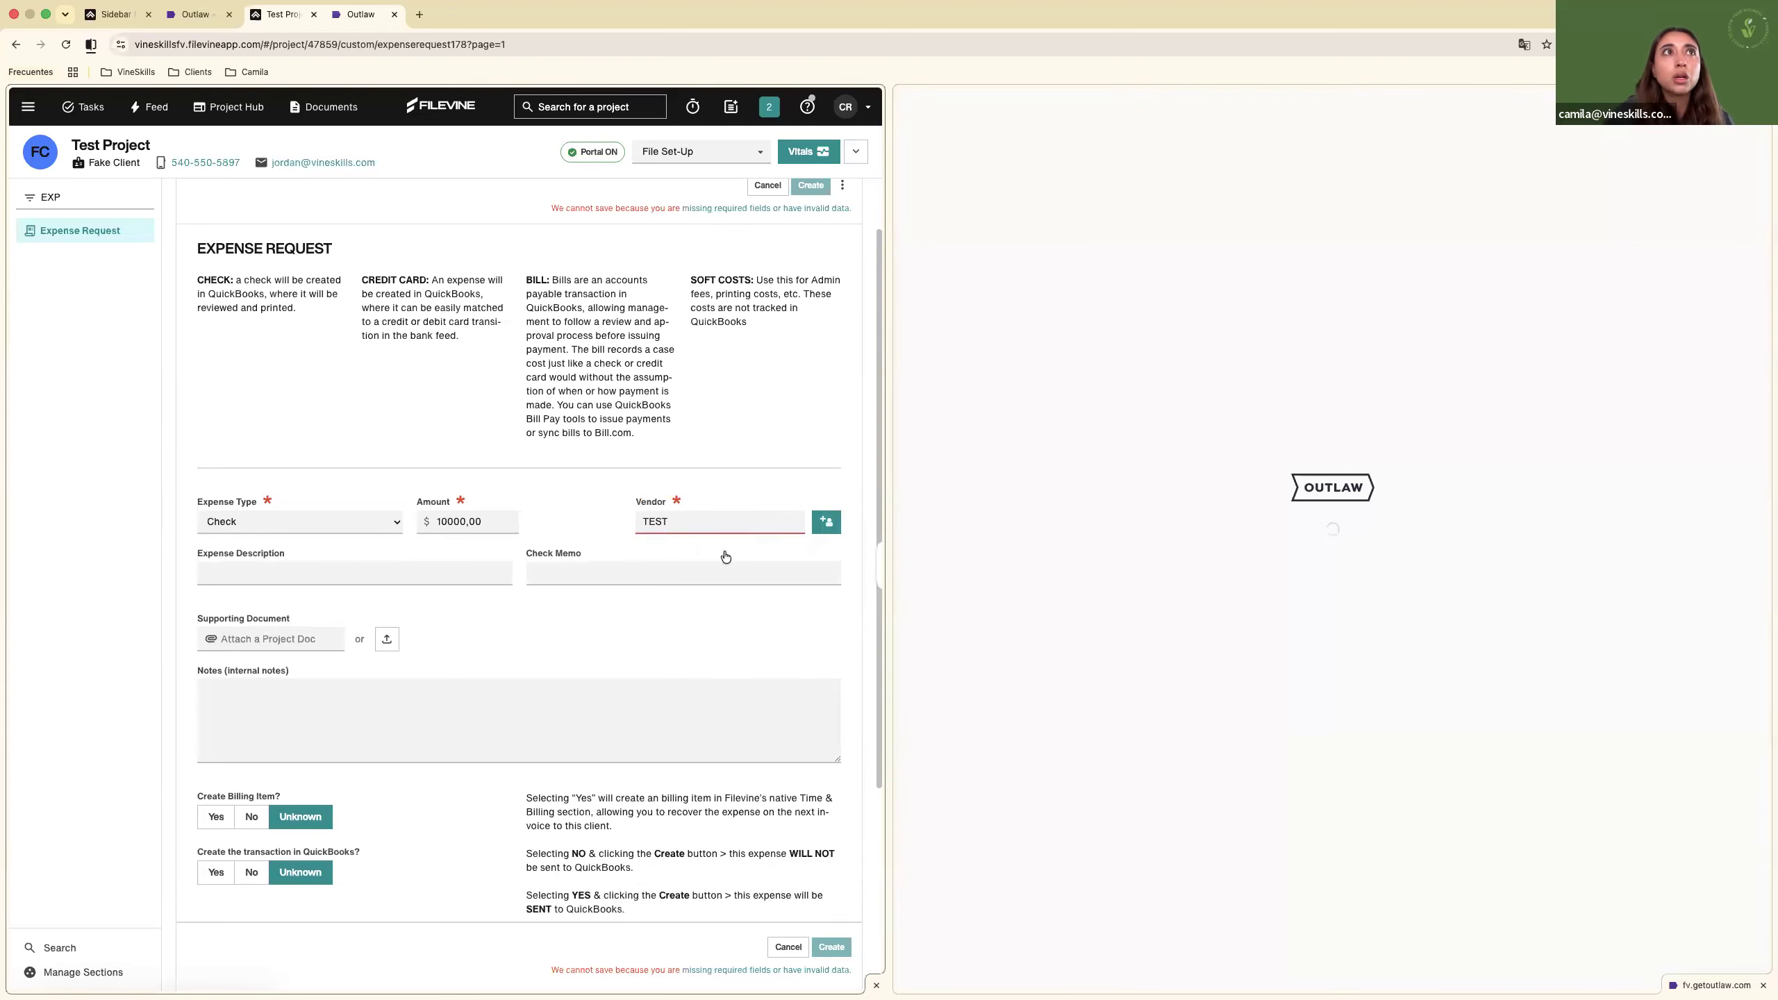
{"action": "left_click", "coordinate": [739, 594]}
{"action": "scroll", "coordinate": [664, 786], "scroll_direction": "down", "scroll_amount": 5}
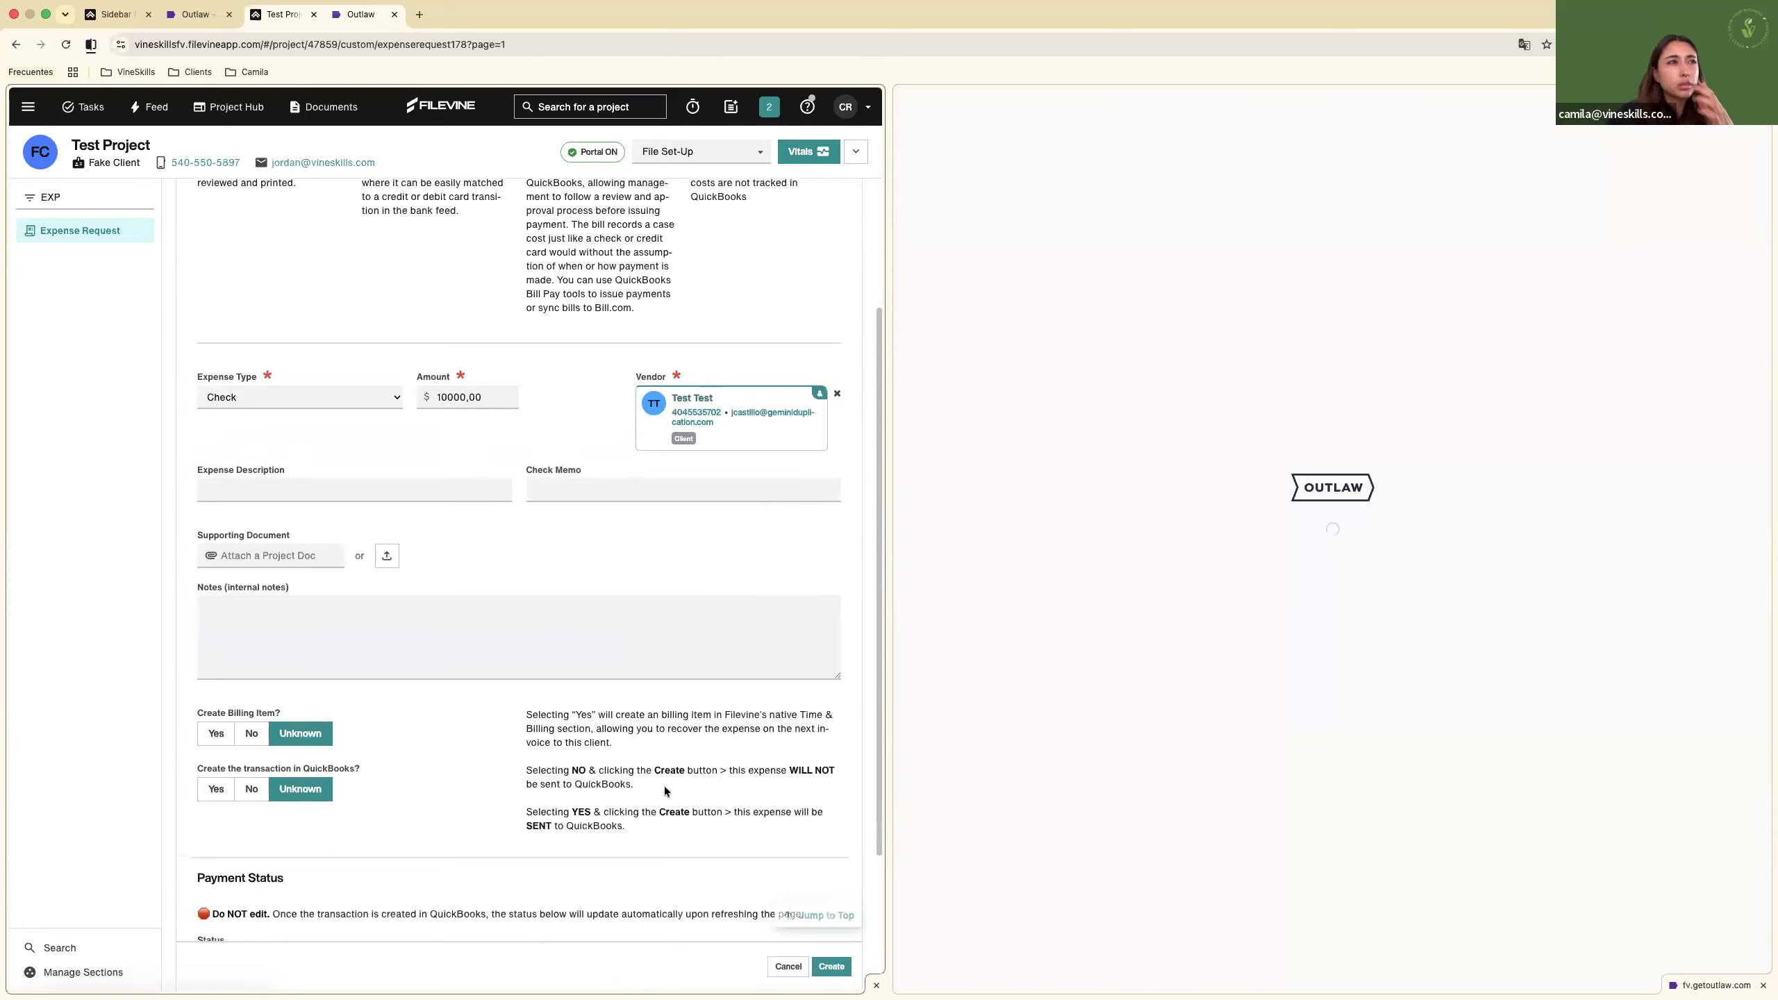
{"action": "left_click", "coordinate": [837, 961]}
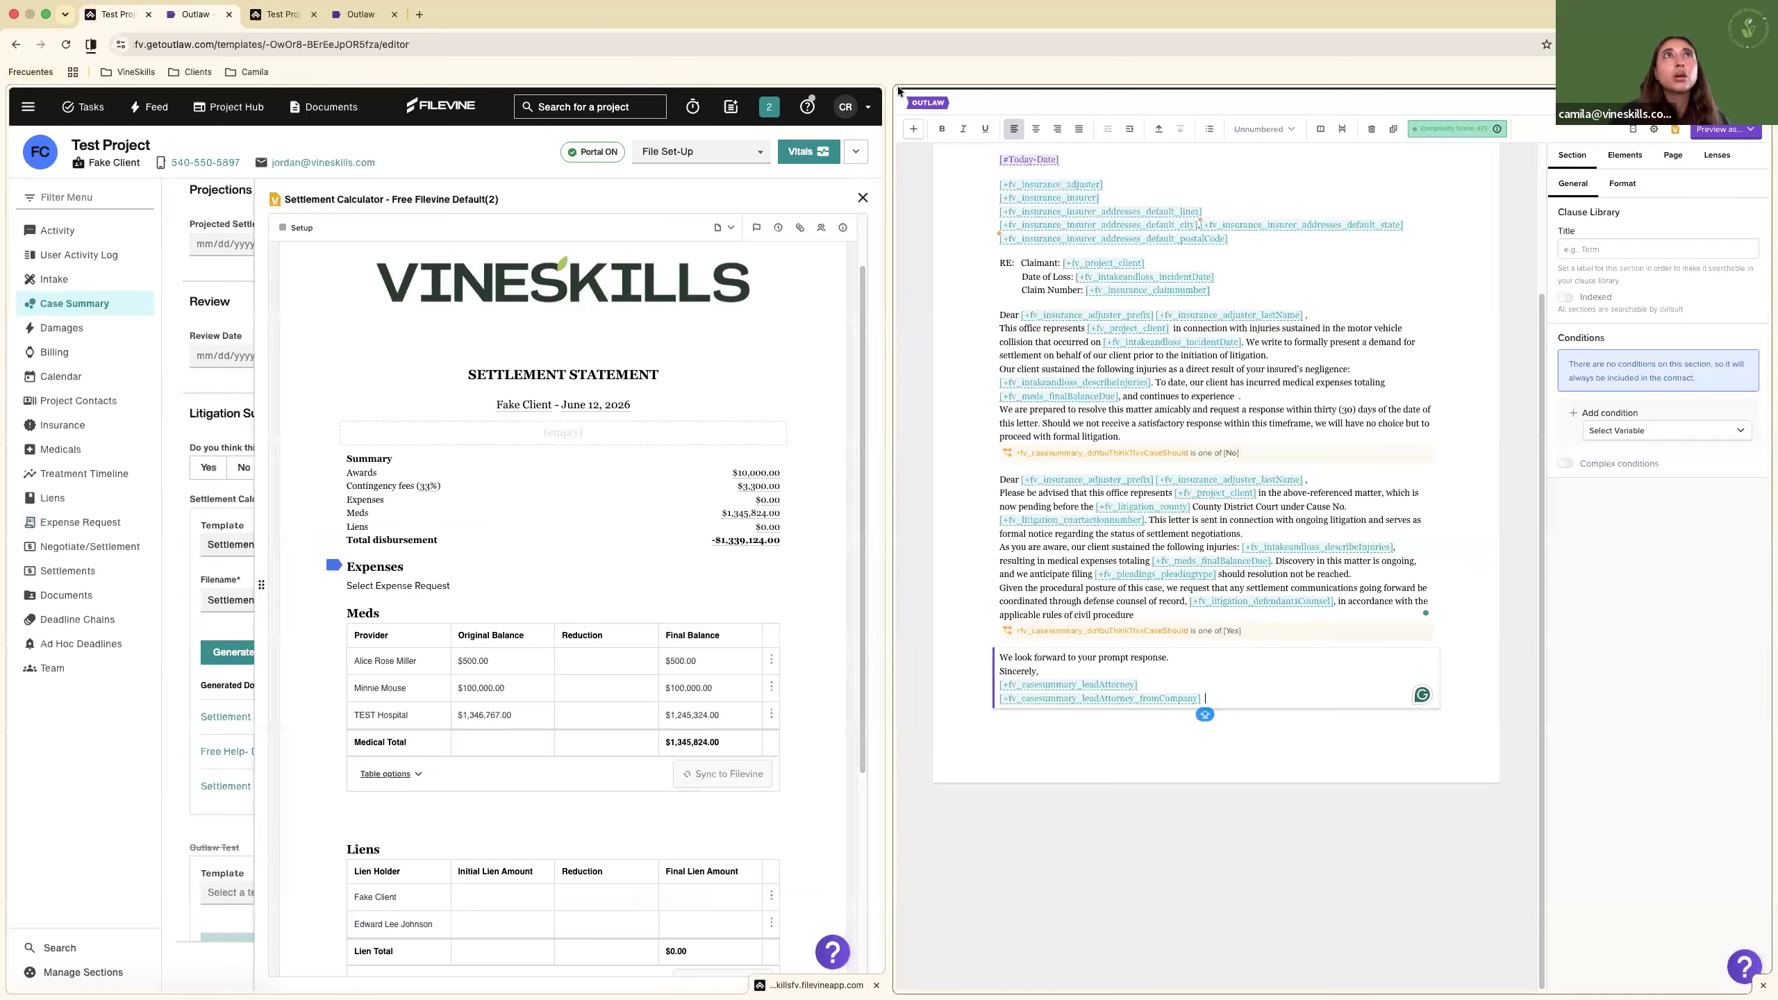
Return to the first Test Project tab, close the settlement calculator document and look back through the Case Summary fields.
{"action": "left_click", "coordinate": [973, 205]}
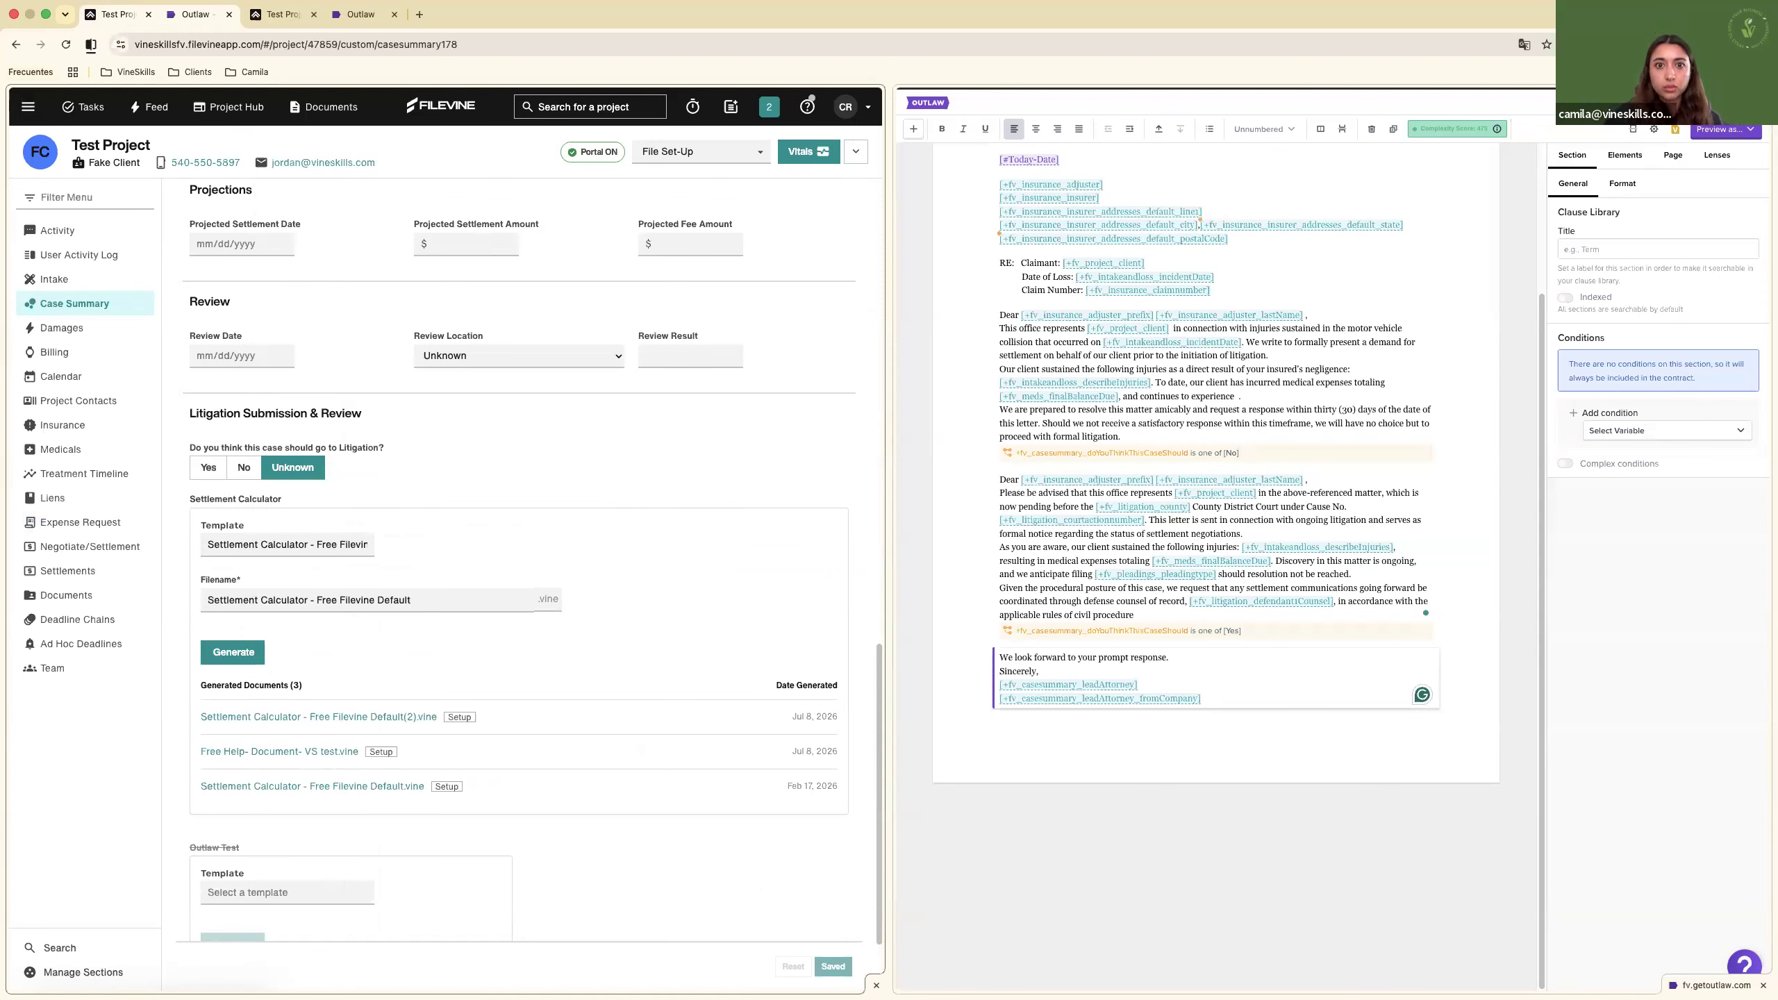
{"action": "left_click", "coordinate": [943, 479]}
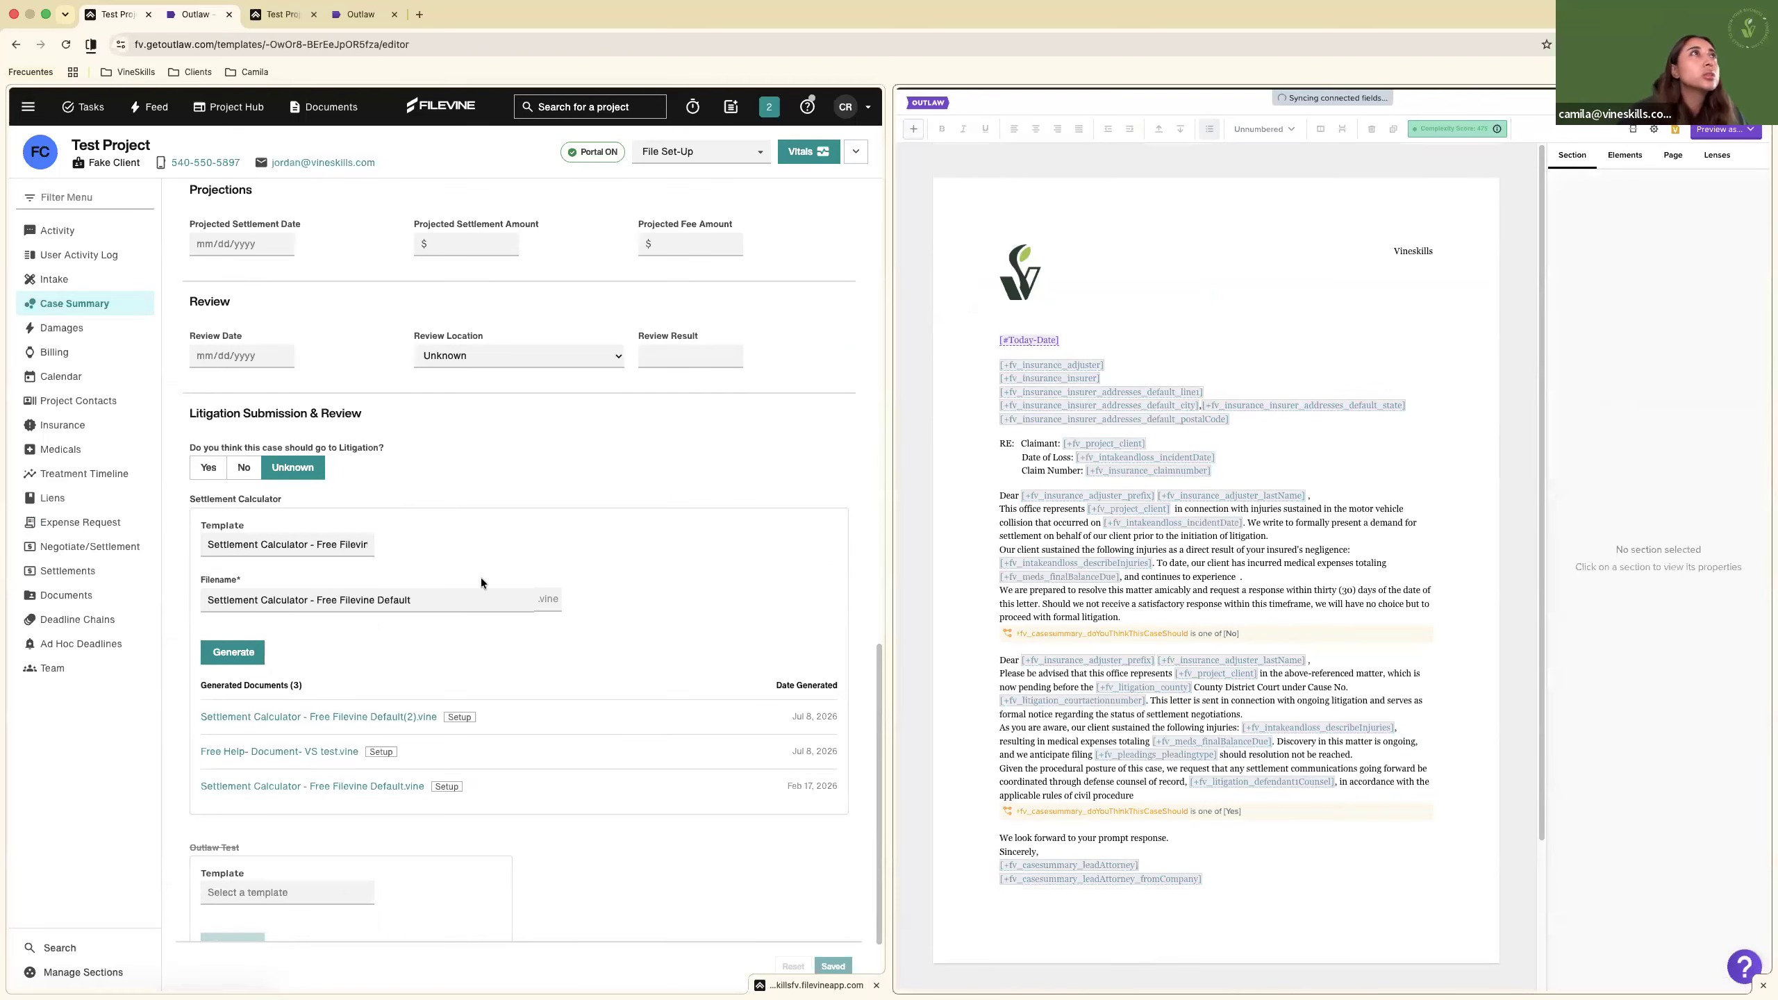
{"action": "scroll", "coordinate": [481, 580], "scroll_direction": "up", "scroll_amount": 15}
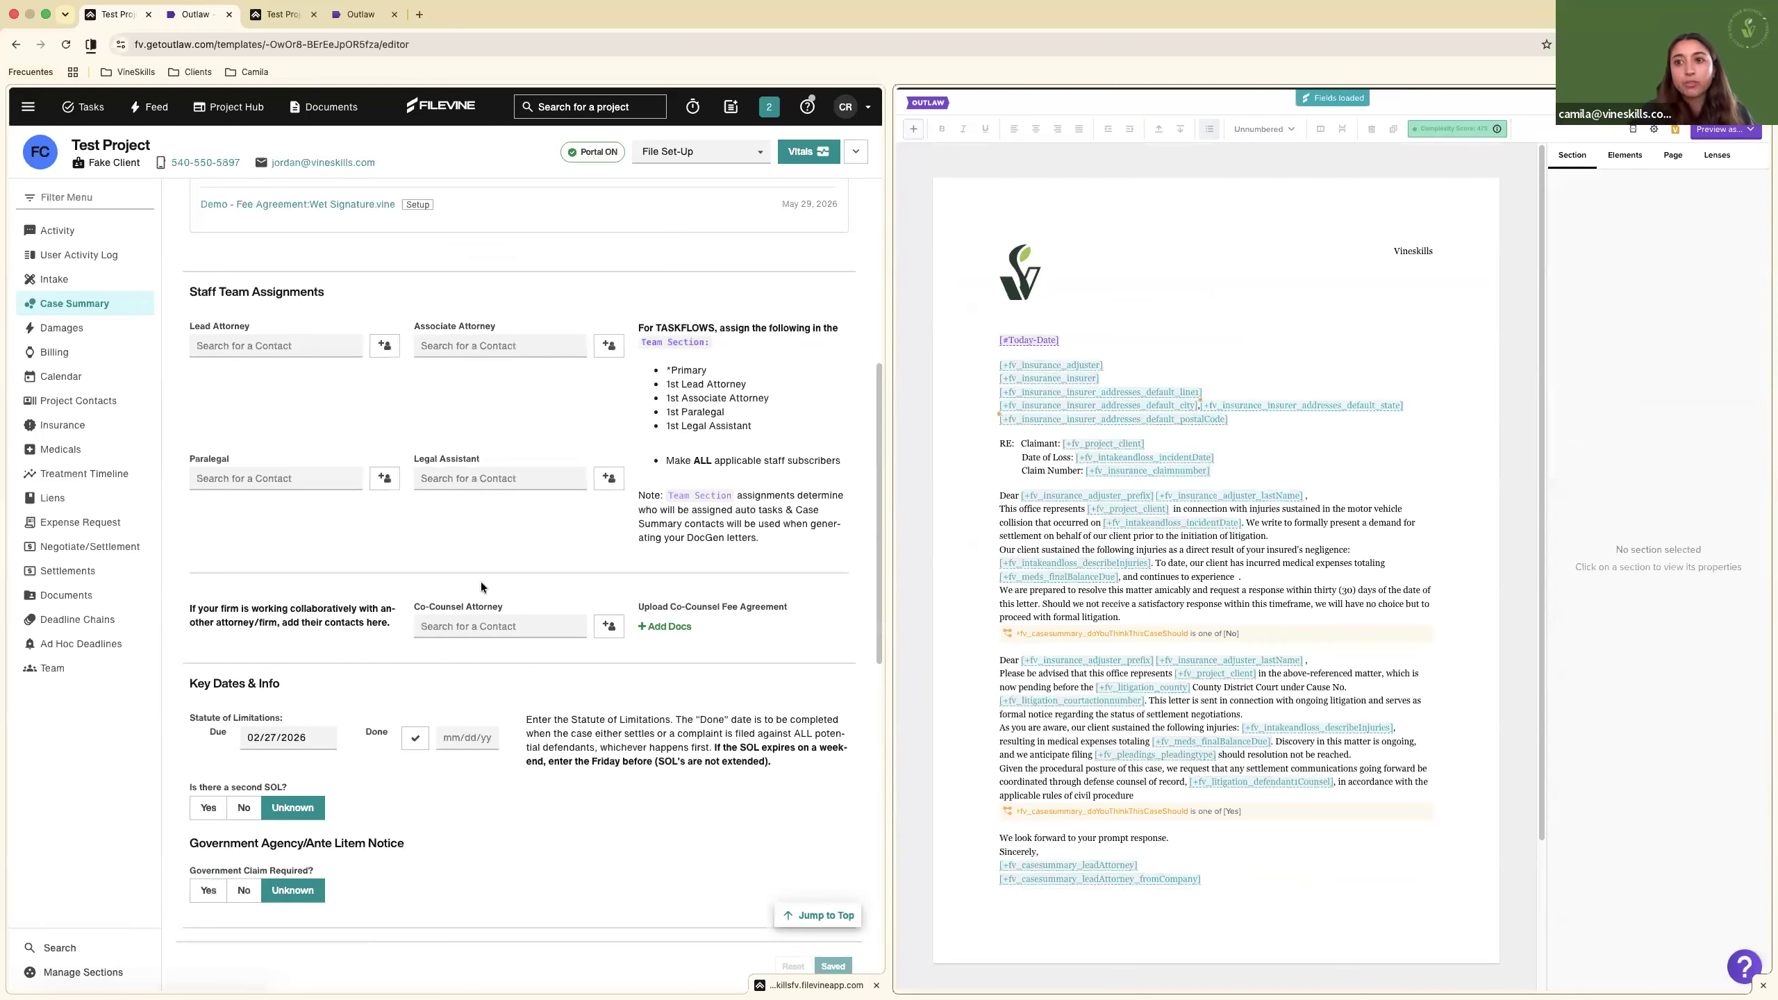
{"action": "scroll", "coordinate": [481, 587], "scroll_direction": "up", "scroll_amount": 4}
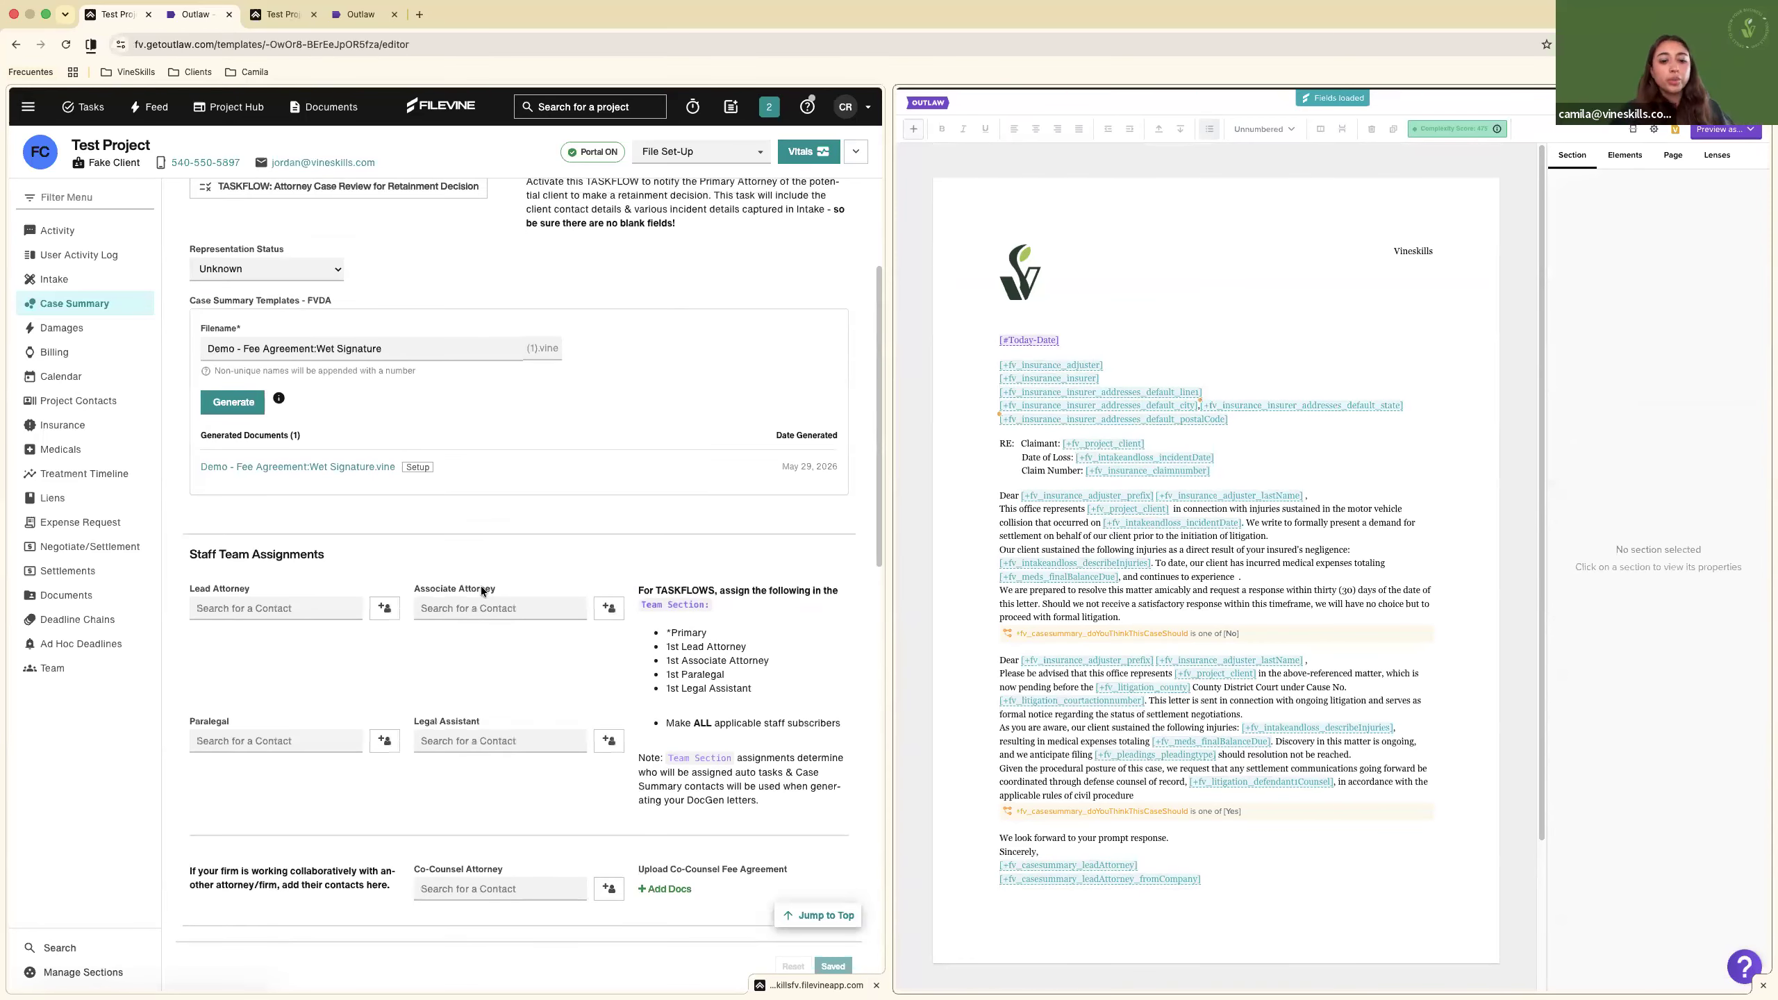
{"action": "scroll", "coordinate": [481, 586], "scroll_direction": "up", "scroll_amount": 3}
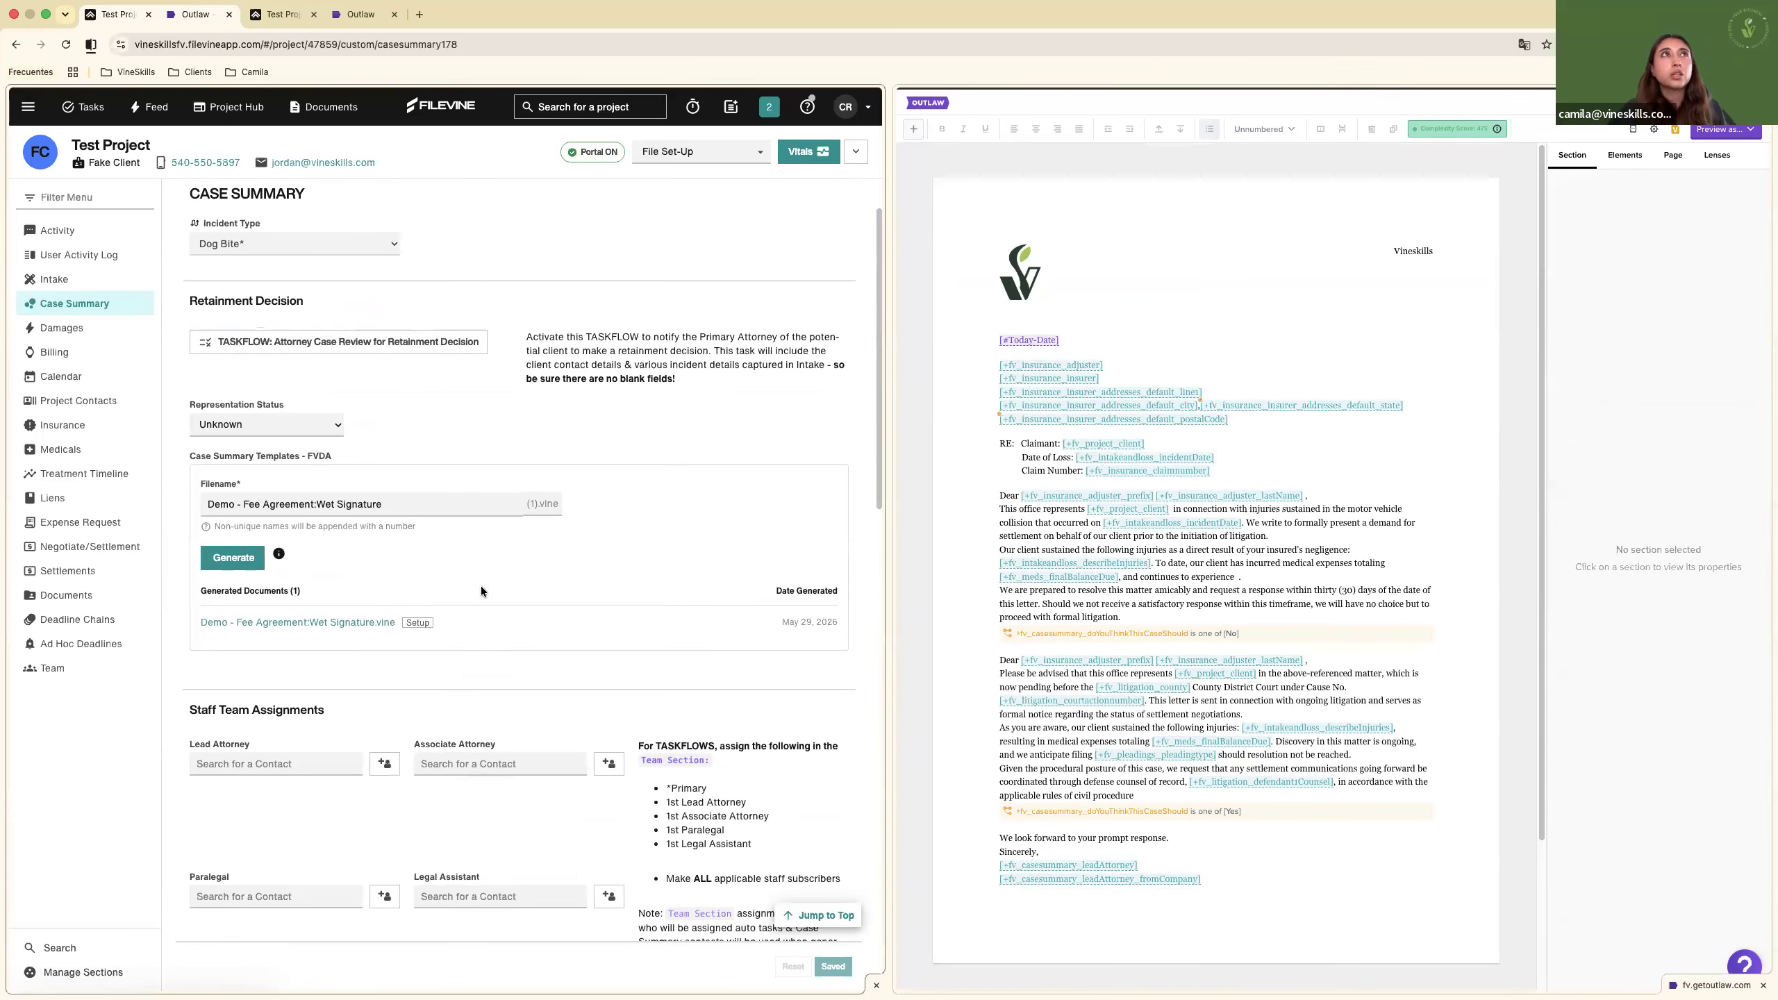
Search the page for OFFICE and look through the Case Summary sections for an office field.
{"action": "key", "text": "super+f"}
{"action": "type", "text": "oc"}
{"action": "type", "text": "FFICE"}
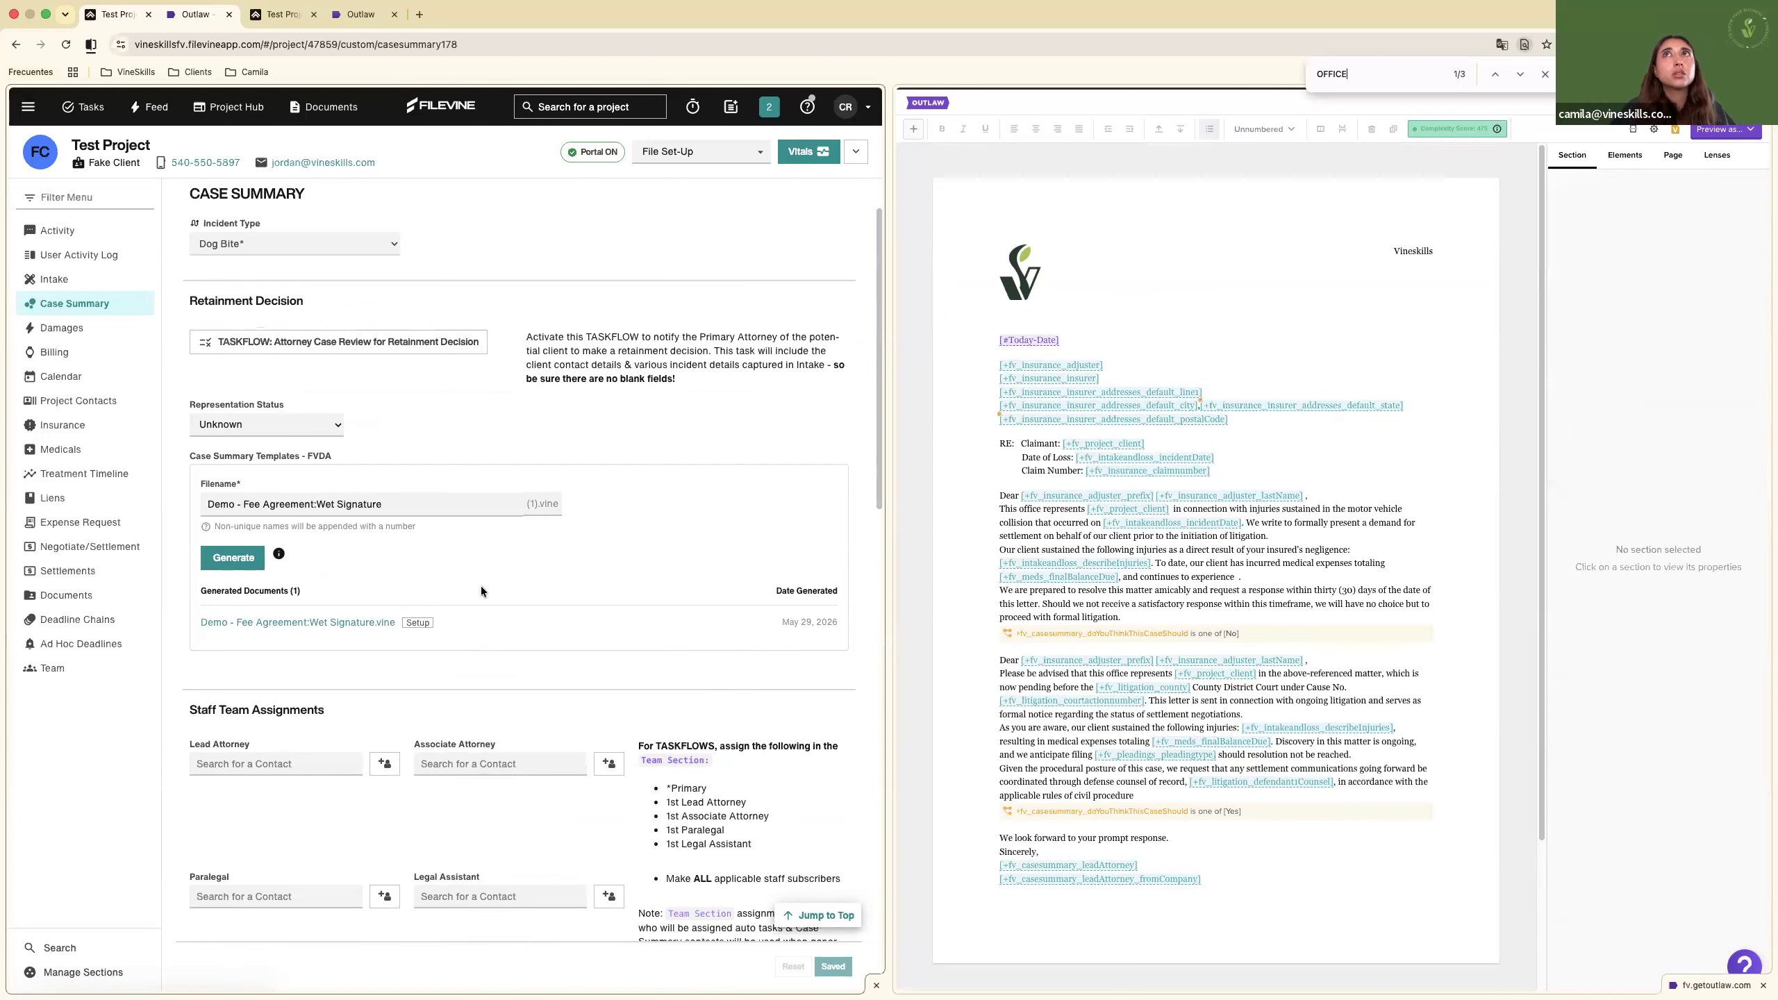
{"action": "key", "text": "Return"}
{"action": "key", "text": "Return"}
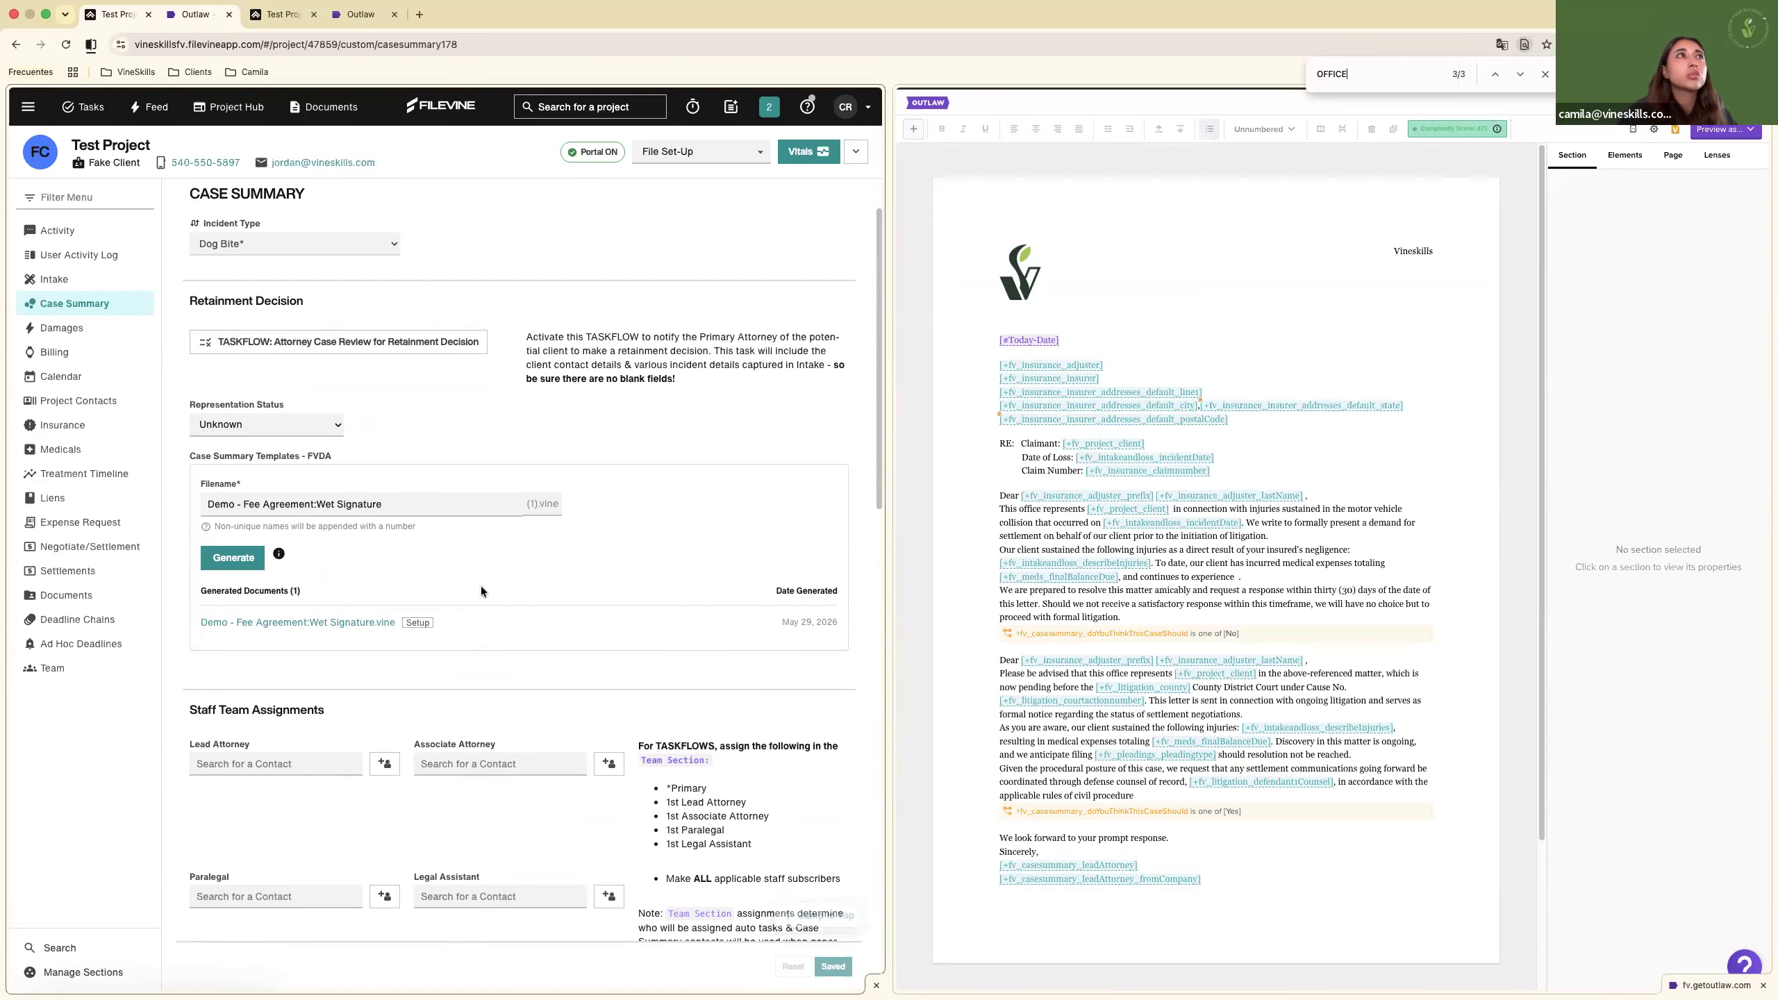
{"action": "scroll", "coordinate": [481, 586], "scroll_direction": "up", "scroll_amount": 2}
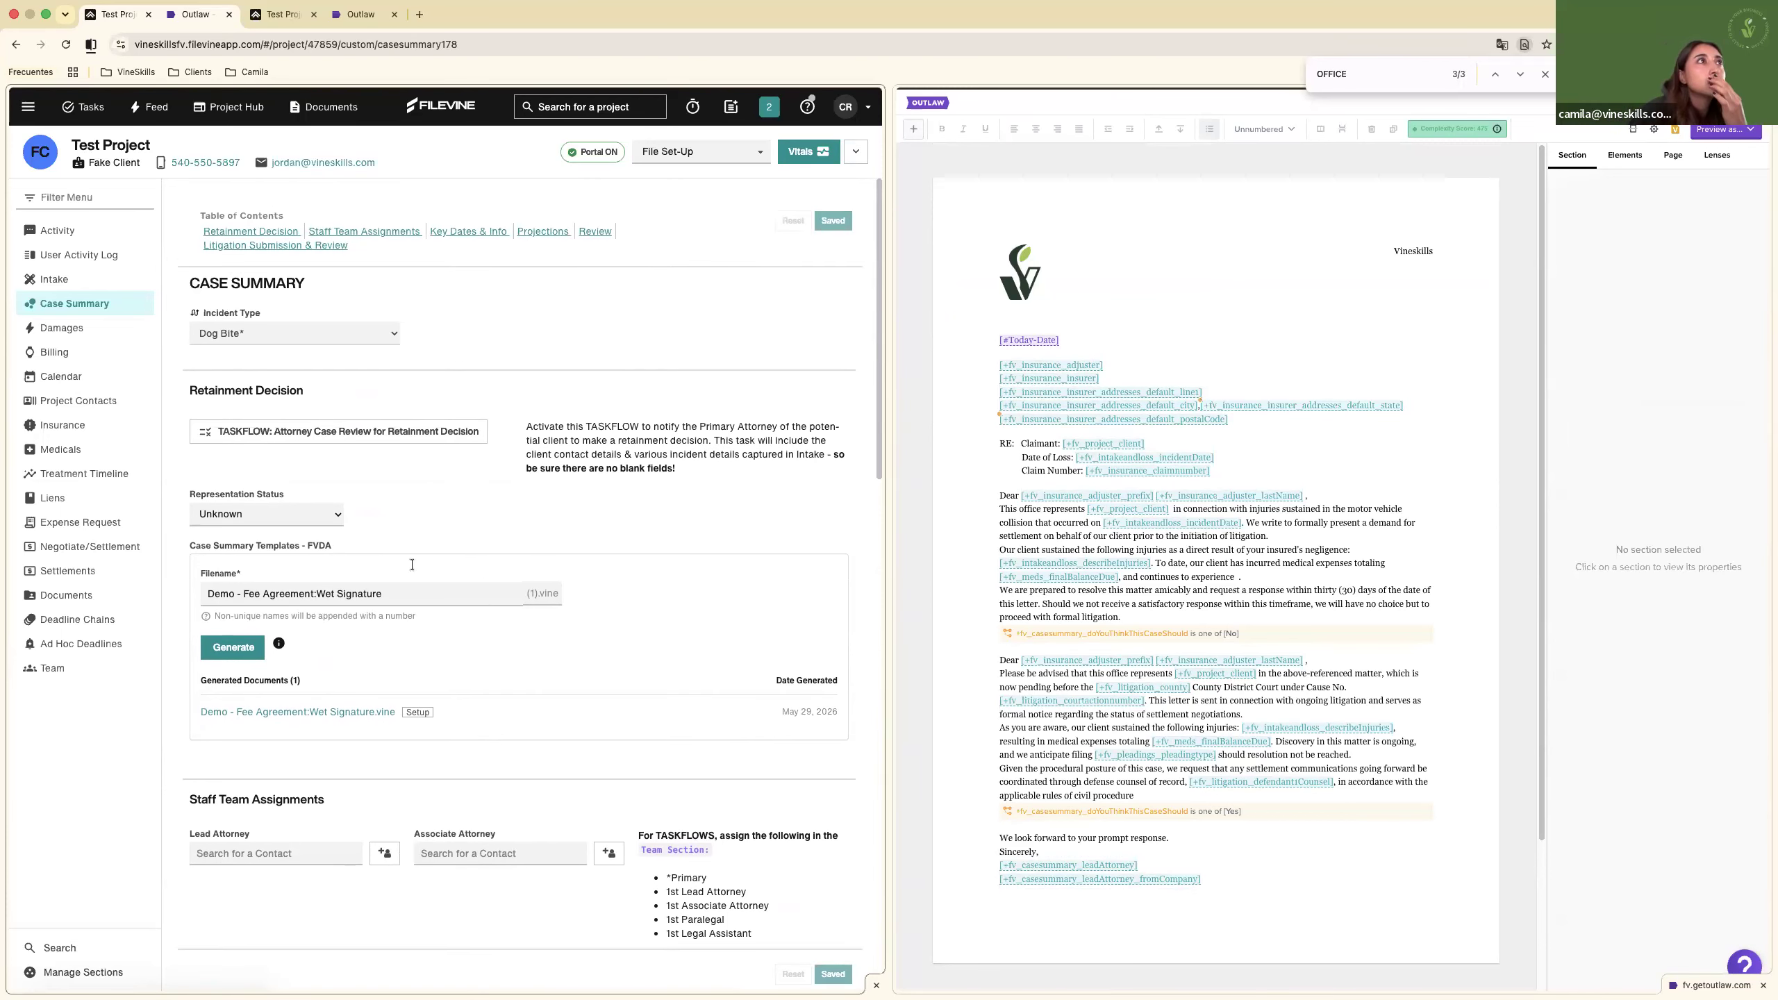
{"action": "left_click", "coordinate": [285, 506]}
{"action": "scroll", "coordinate": [518, 870], "scroll_direction": "down", "scroll_amount": 7}
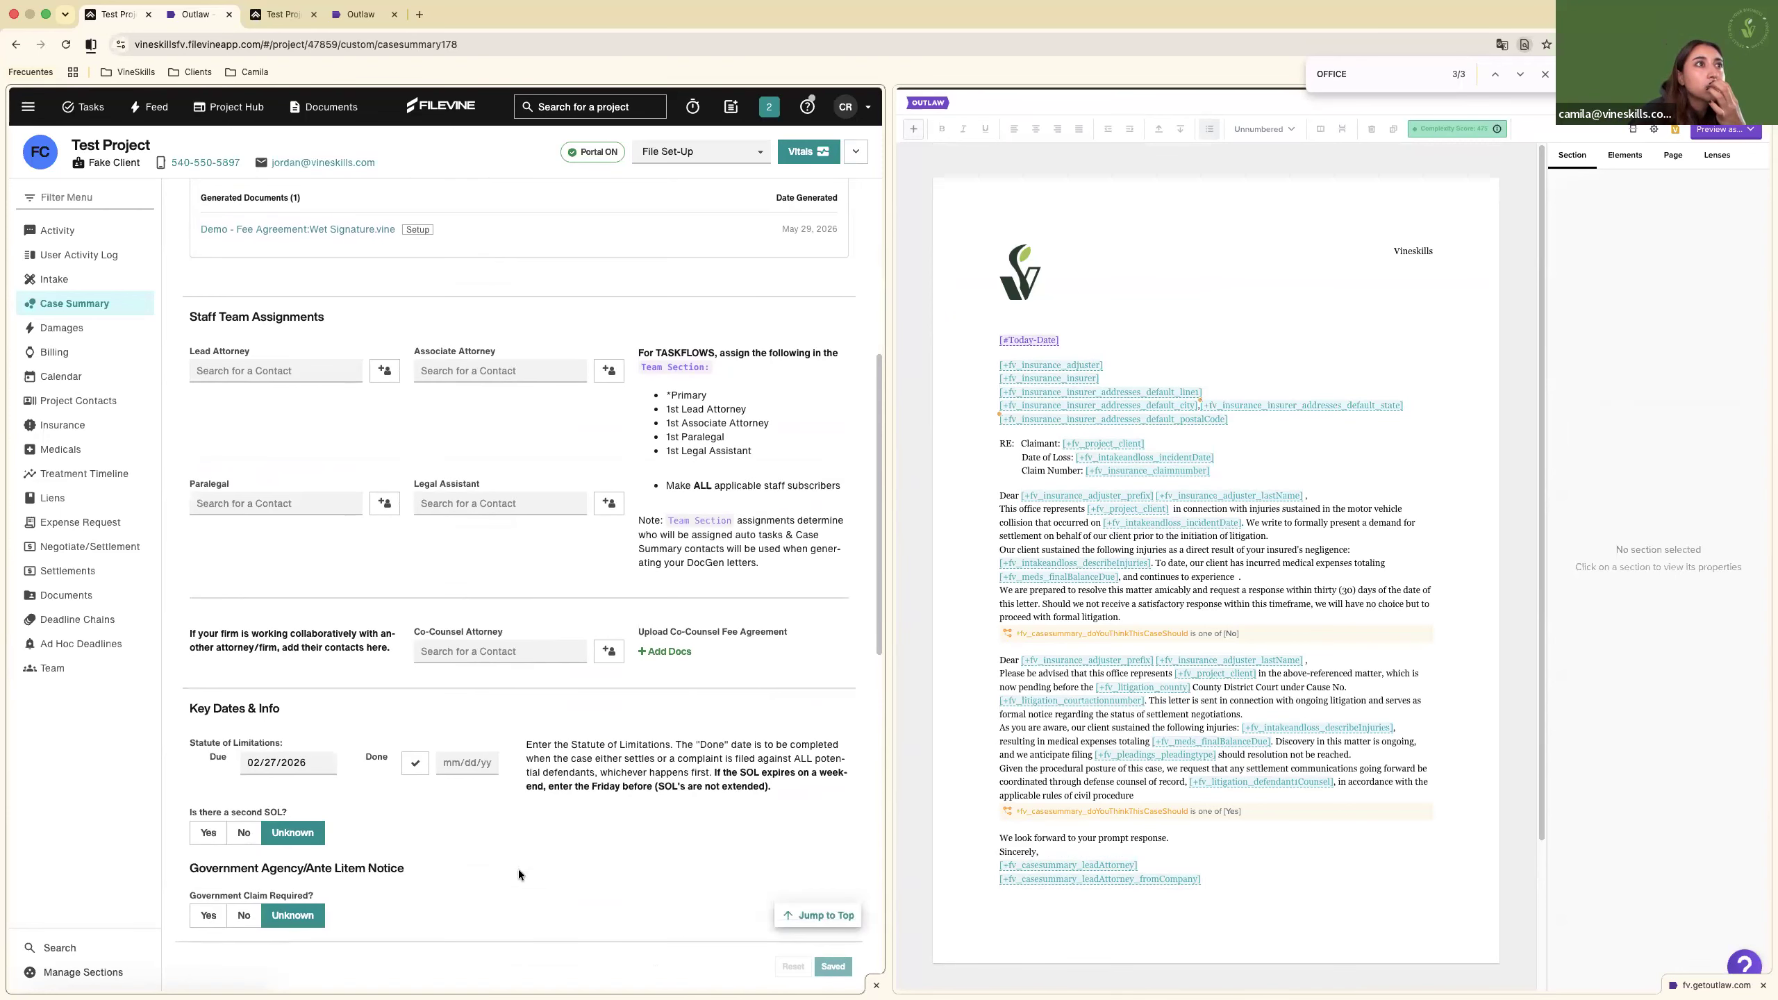
{"action": "scroll", "coordinate": [518, 870], "scroll_direction": "down", "scroll_amount": 3}
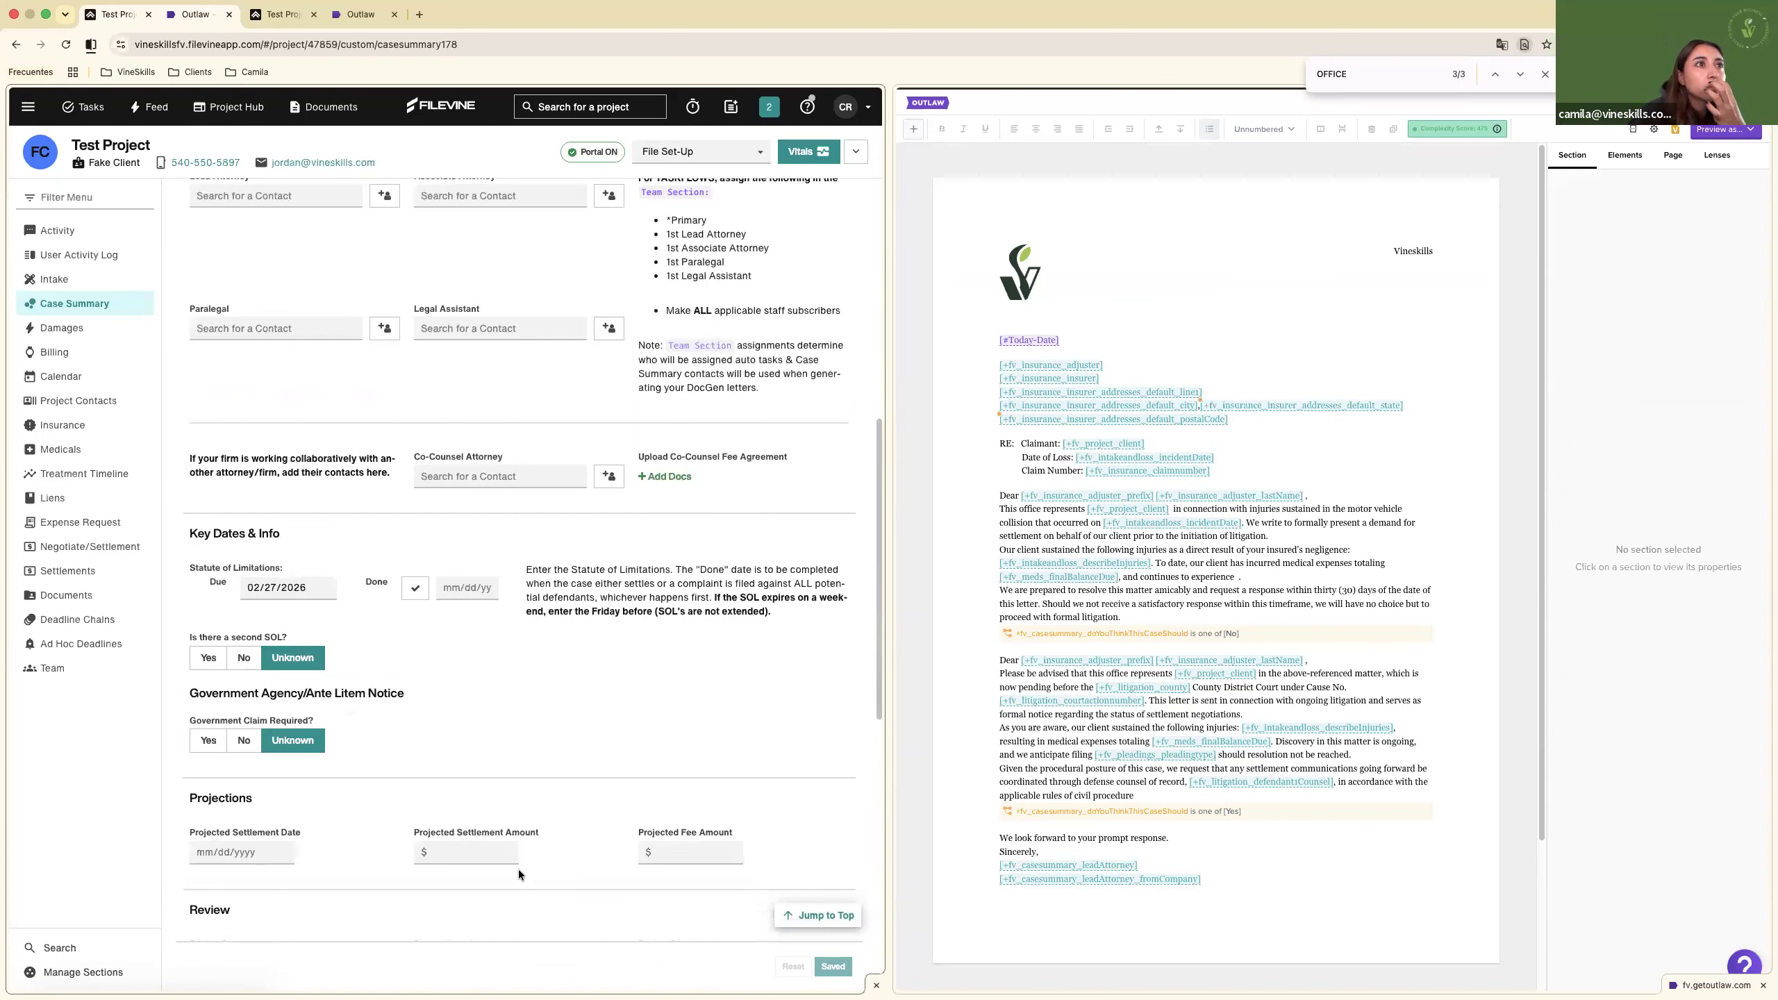
Start a second numbered item in the template's Overview, below the doYouThinkThisCaseShould variable.
{"action": "left_click", "coordinate": [1360, 539]}
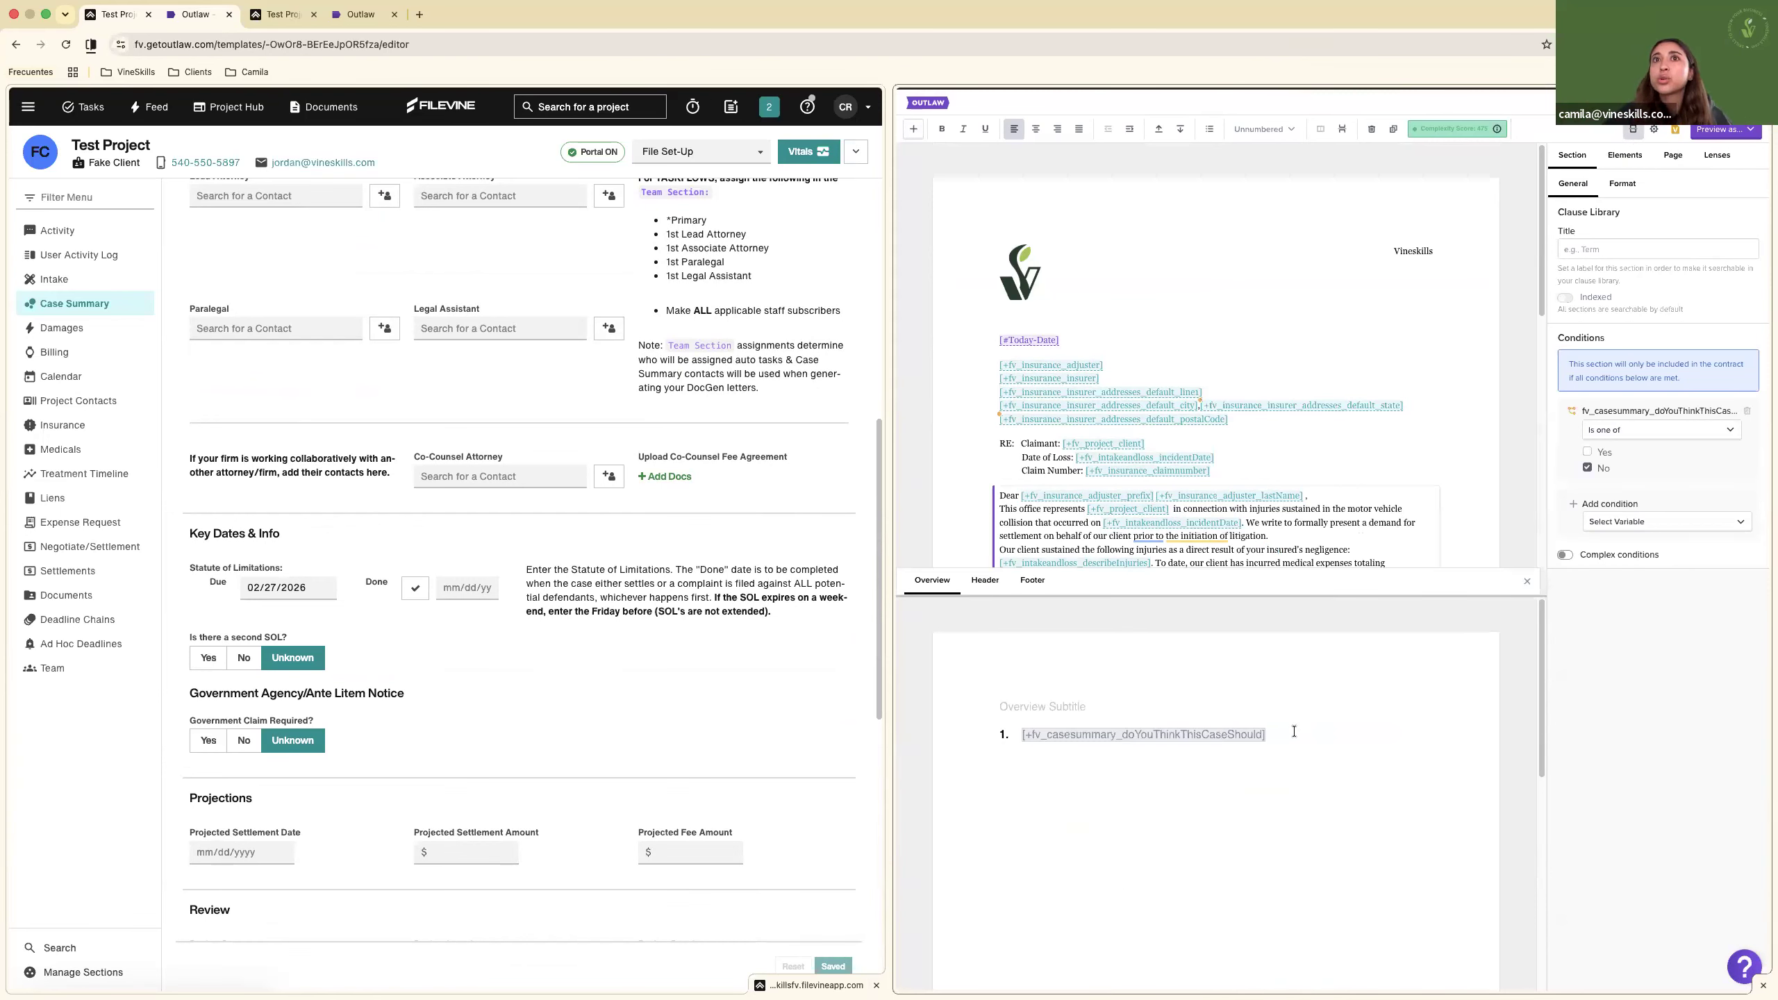
{"action": "left_click", "coordinate": [1294, 732]}
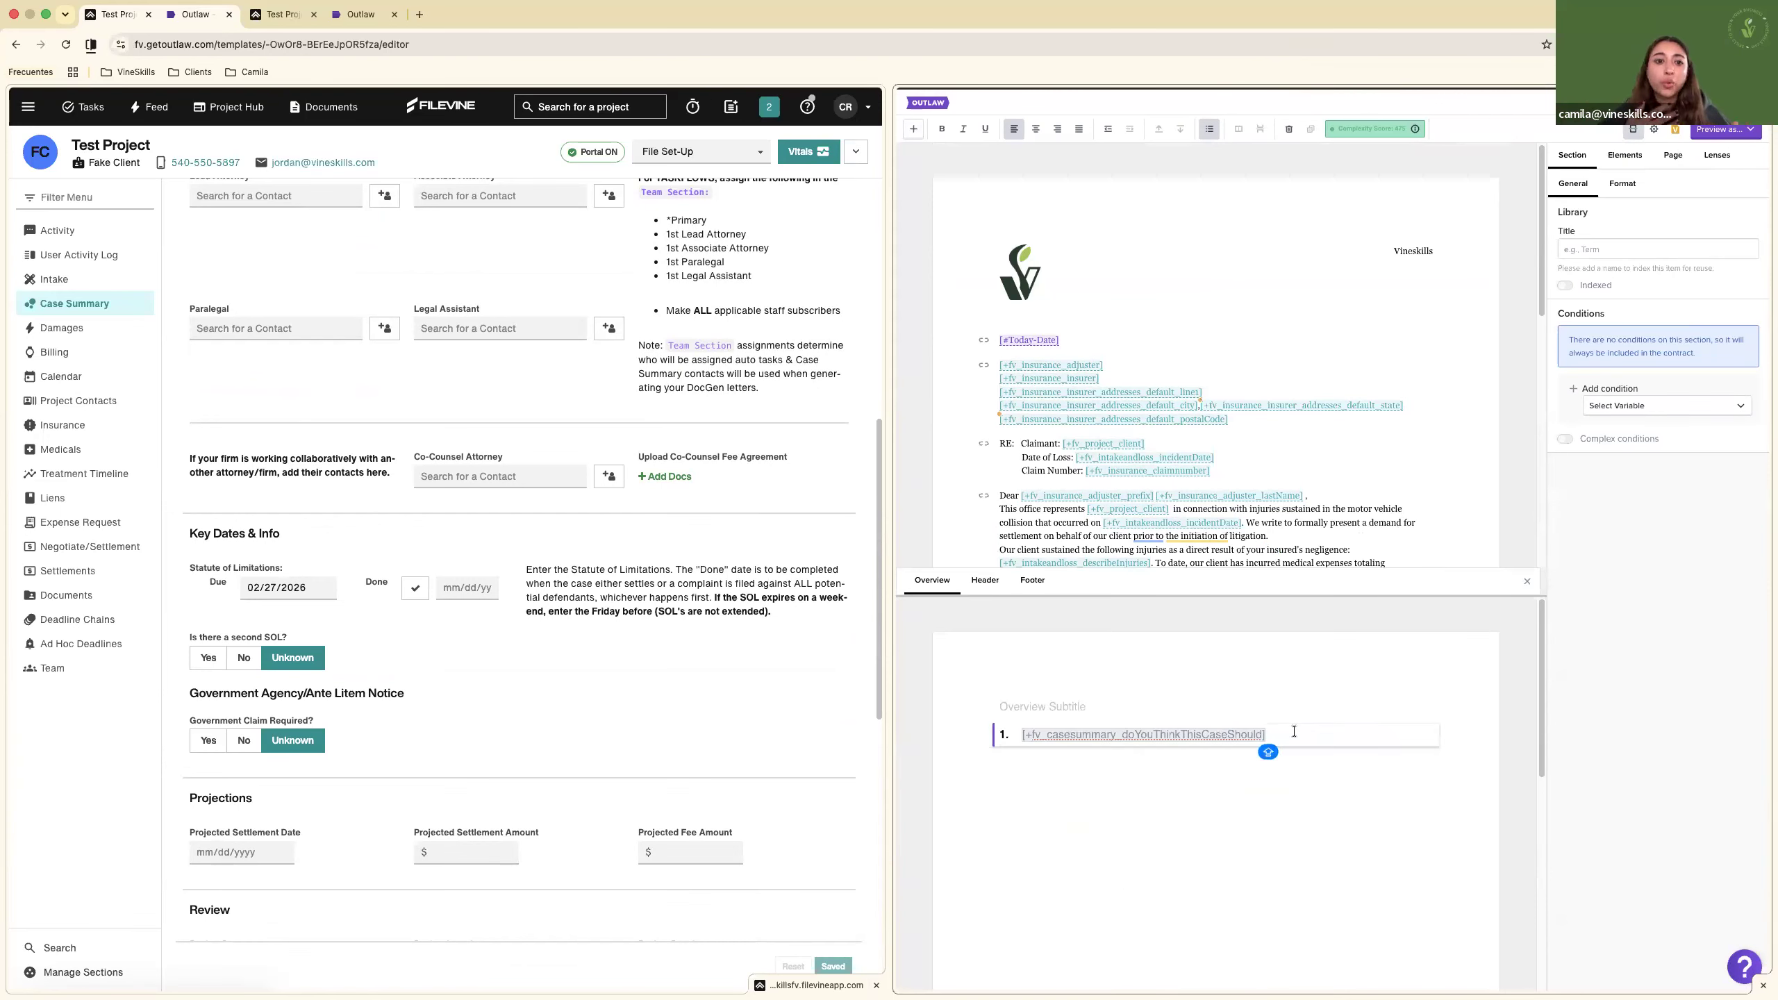
{"action": "key", "text": "Return"}
{"action": "key", "text": "BackSpace"}
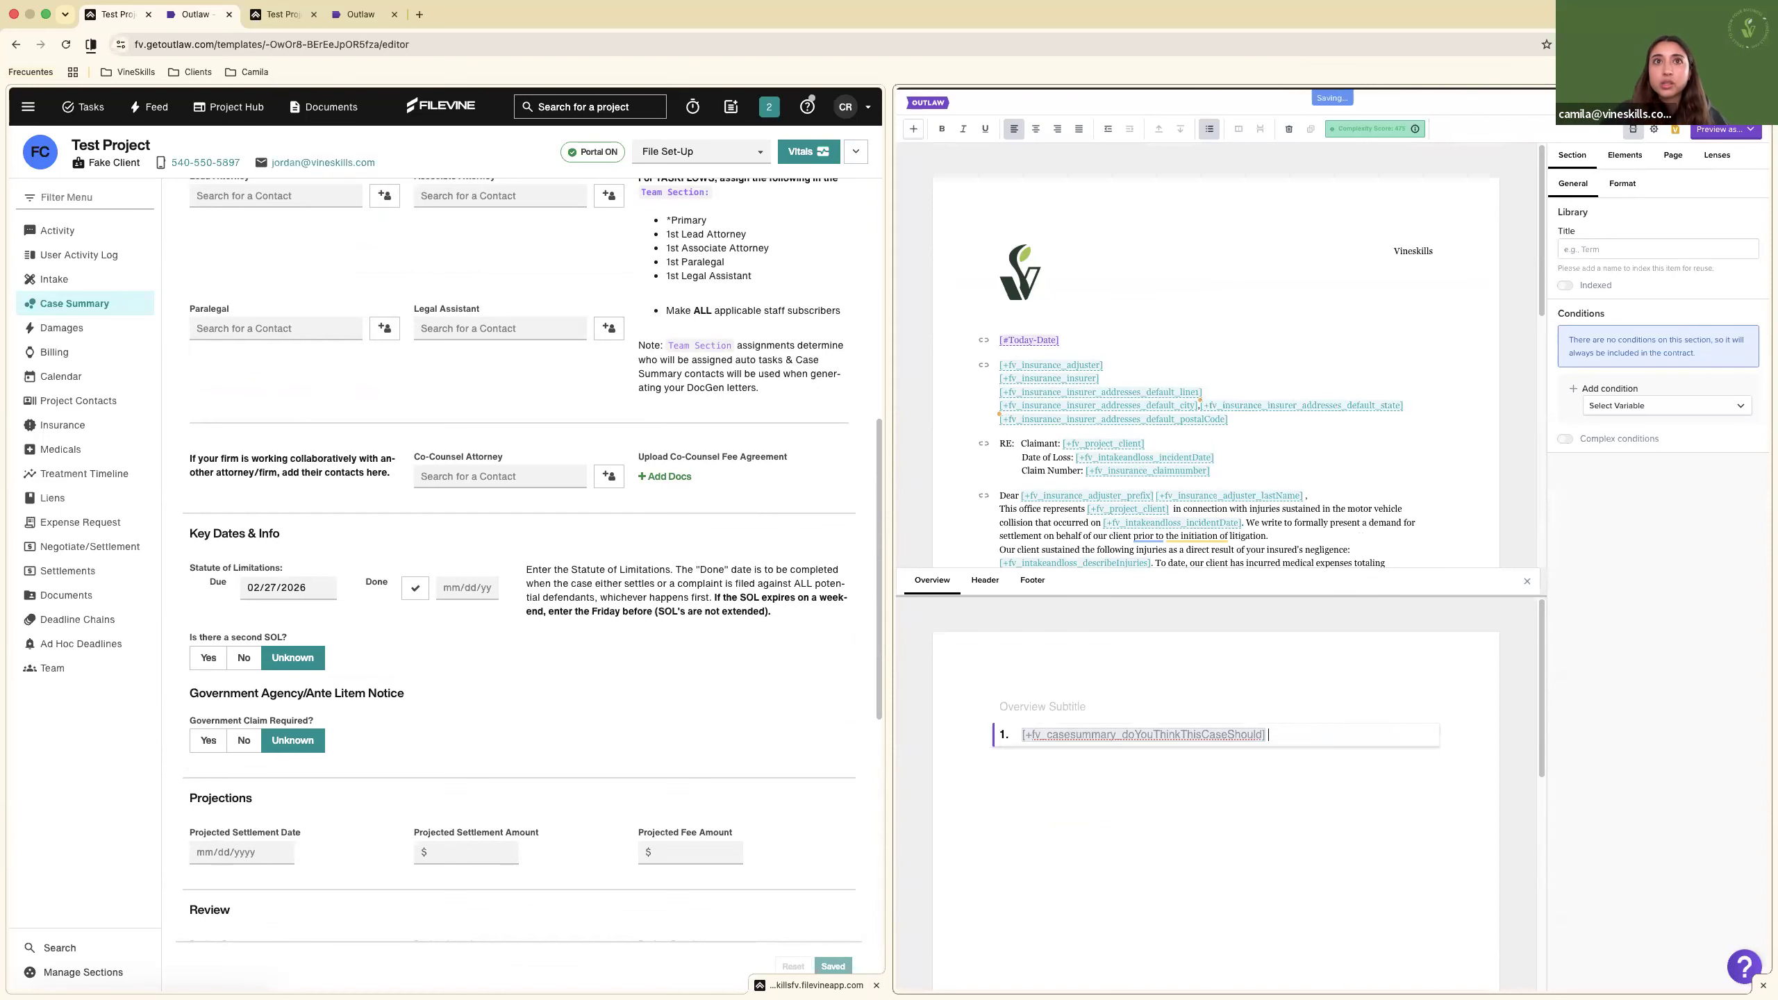
{"action": "key", "text": "Return"}
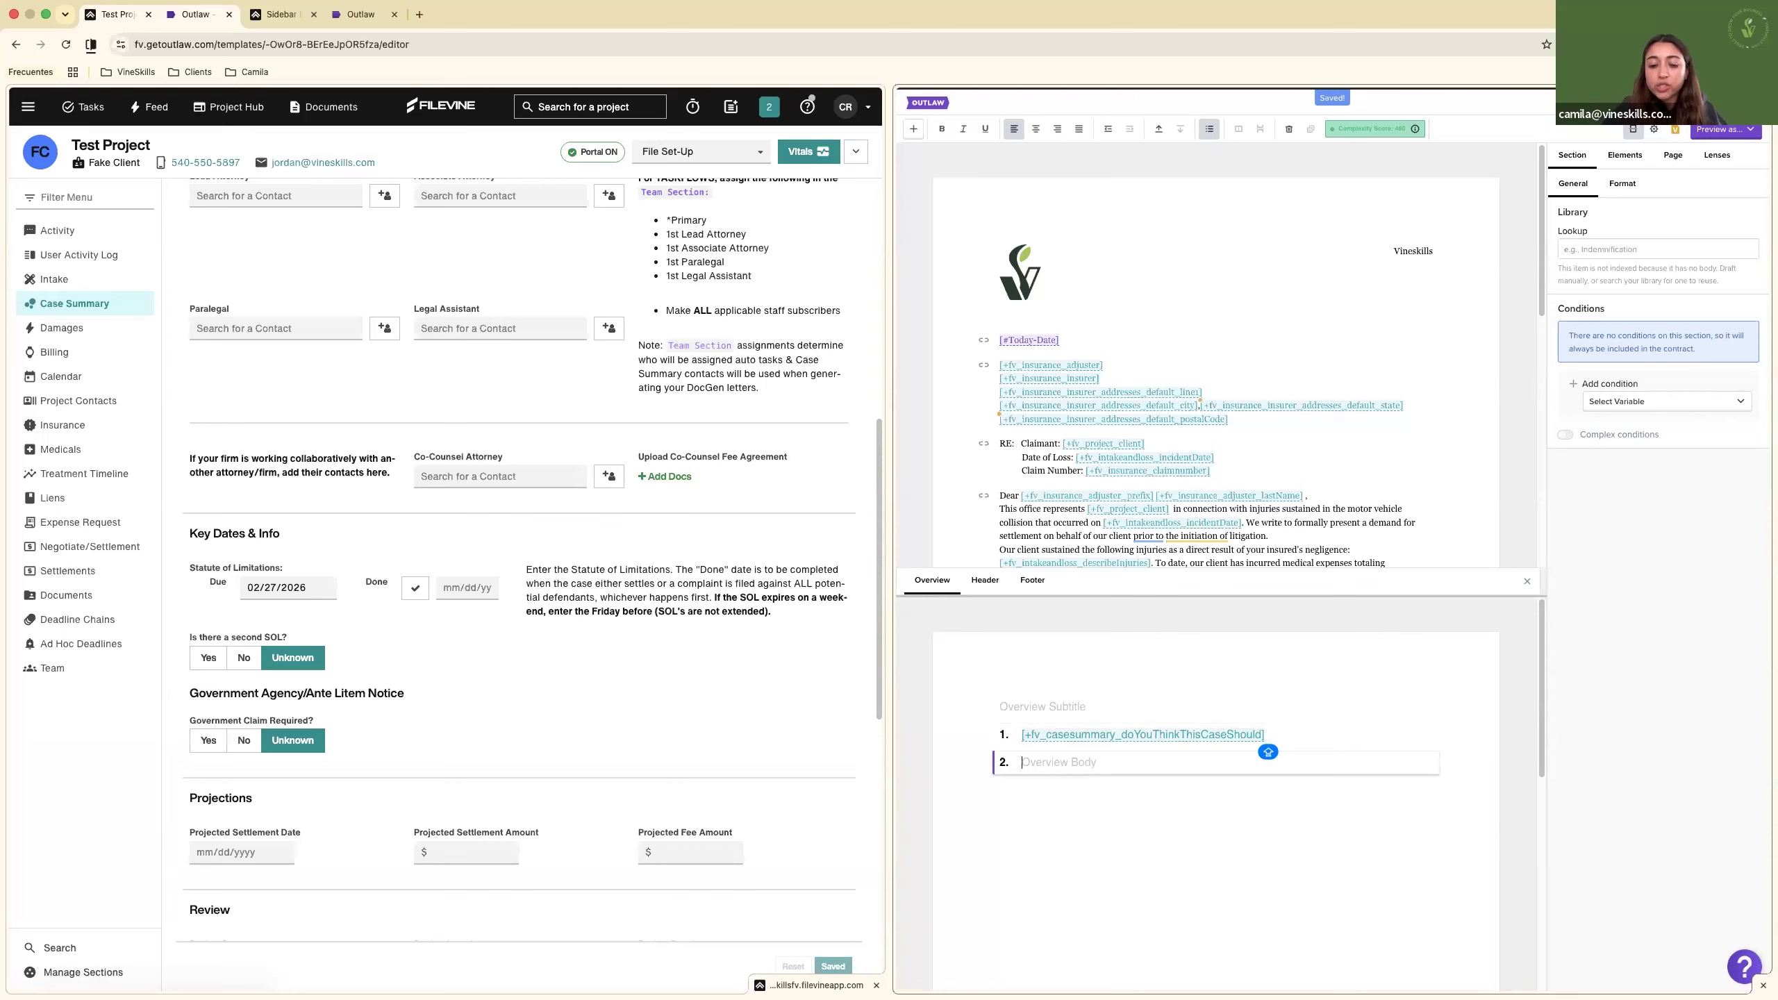
Enter "Please select the location of the office: [#State]" as the second Overview item and open the State variable's type choices.
{"action": "type", "text": "Pleas"}
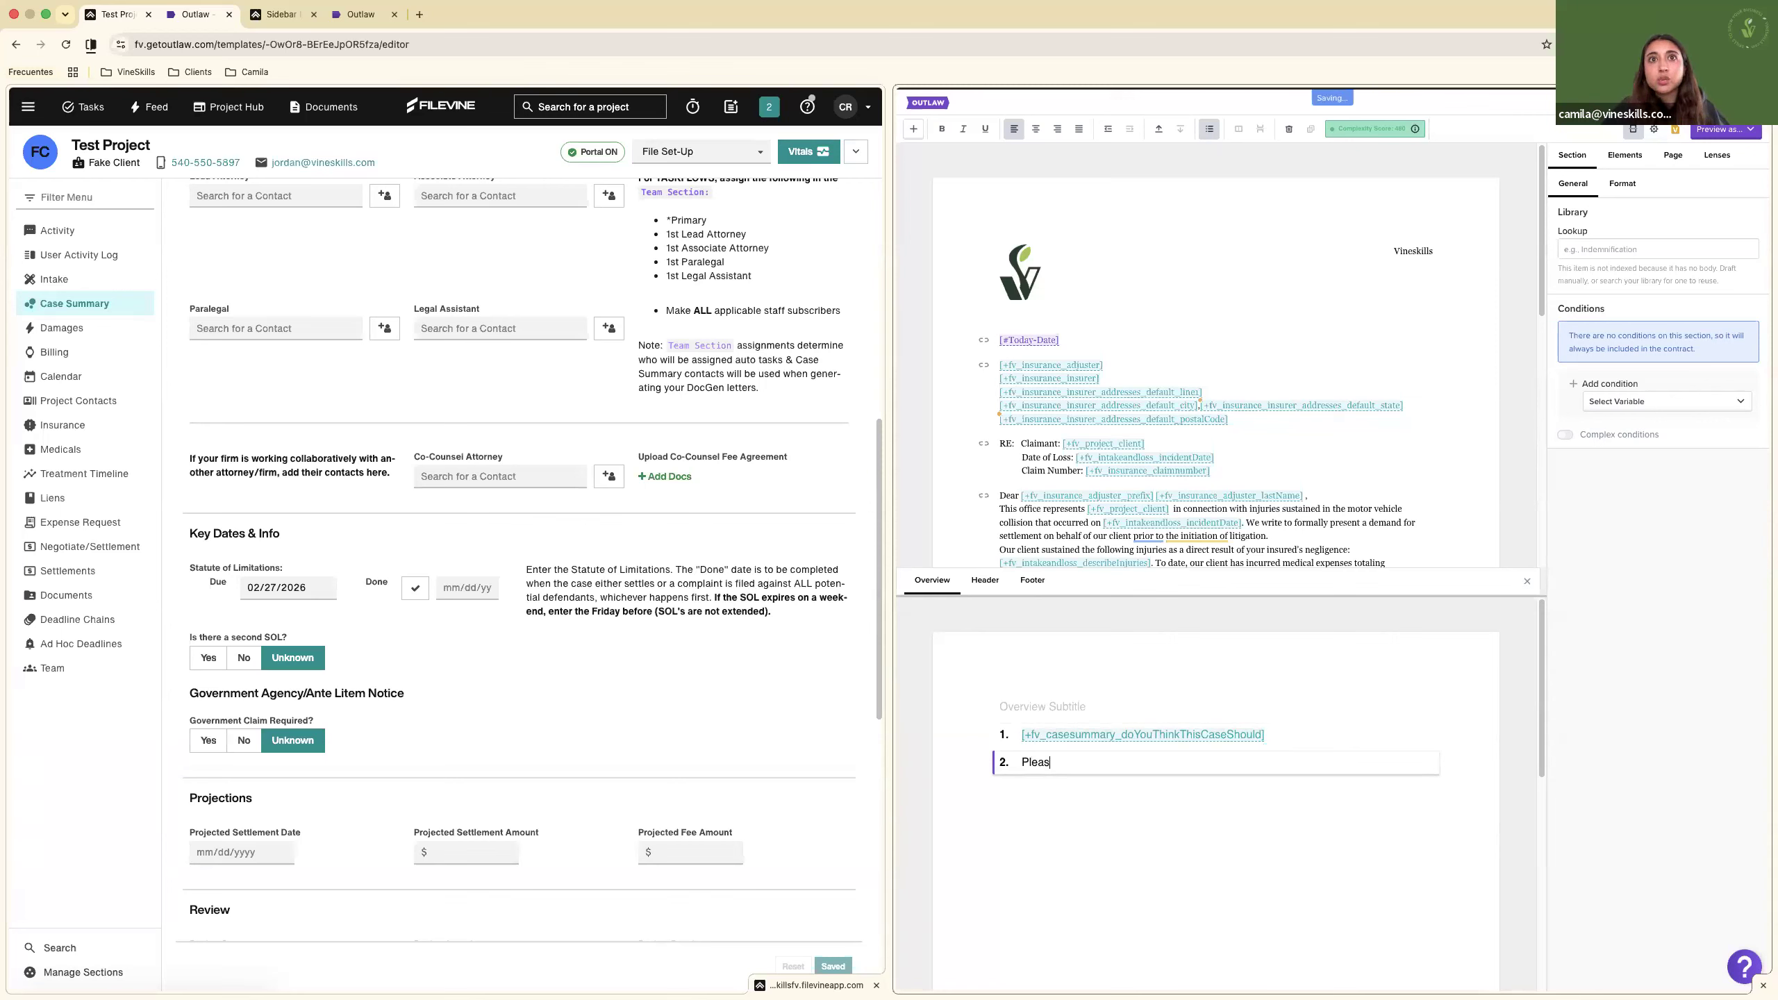
{"action": "type", "text": "e select the location of the office: [#"}
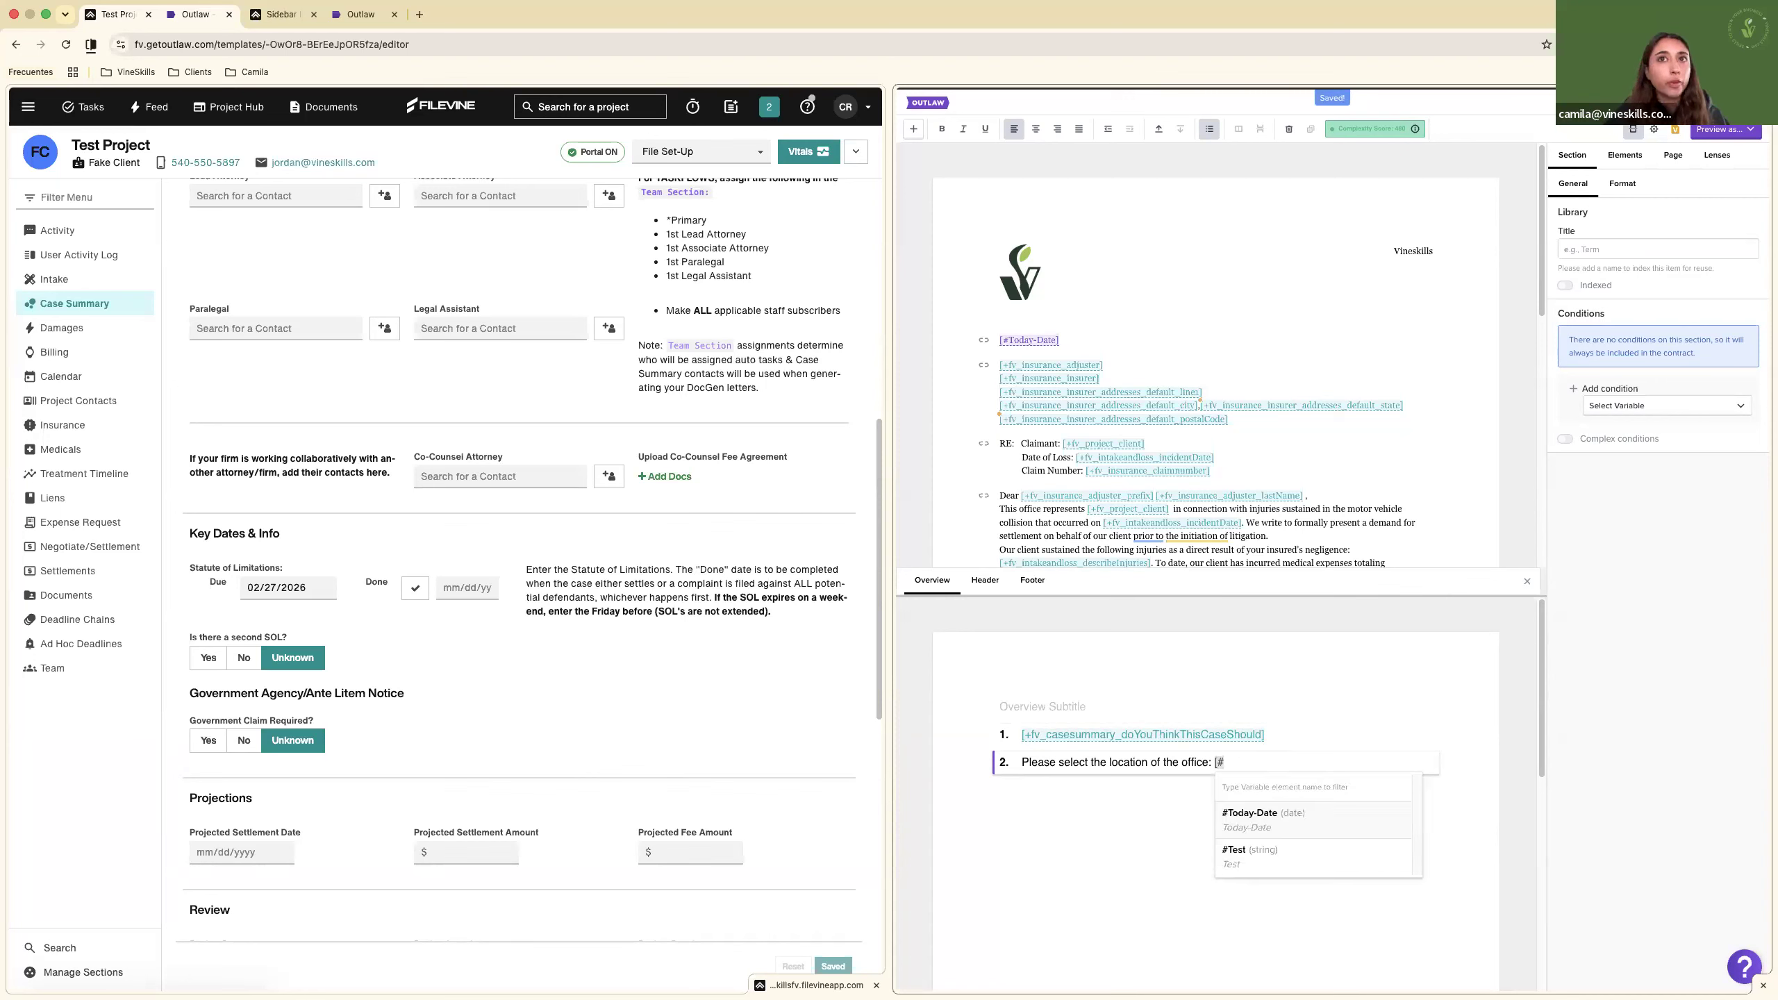
{"action": "type", "text": "S"}
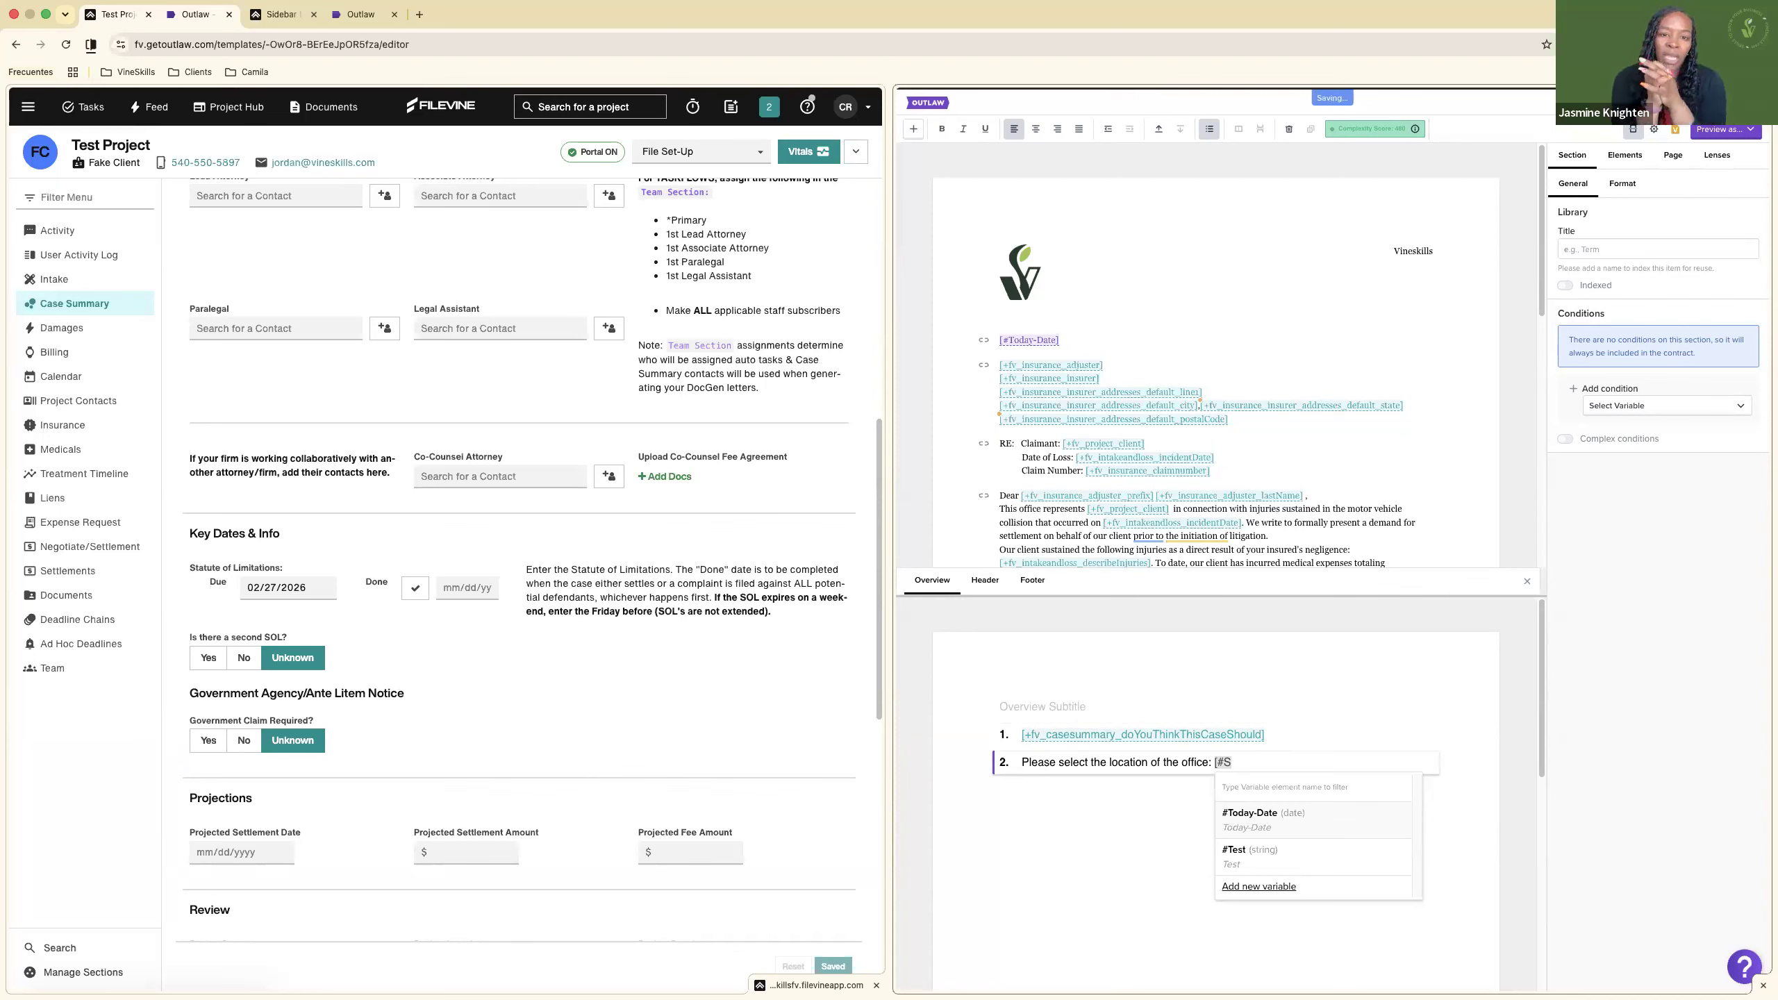
{"action": "type", "text": "tate"}
{"action": "key", "text": "Return"}
{"action": "scroll", "coordinate": [1218, 832], "scroll_direction": "down", "scroll_amount": 2}
{"action": "left_click", "coordinate": [1222, 770]}
{"action": "scroll", "coordinate": [1221, 773], "scroll_direction": "down", "scroll_amount": 3}
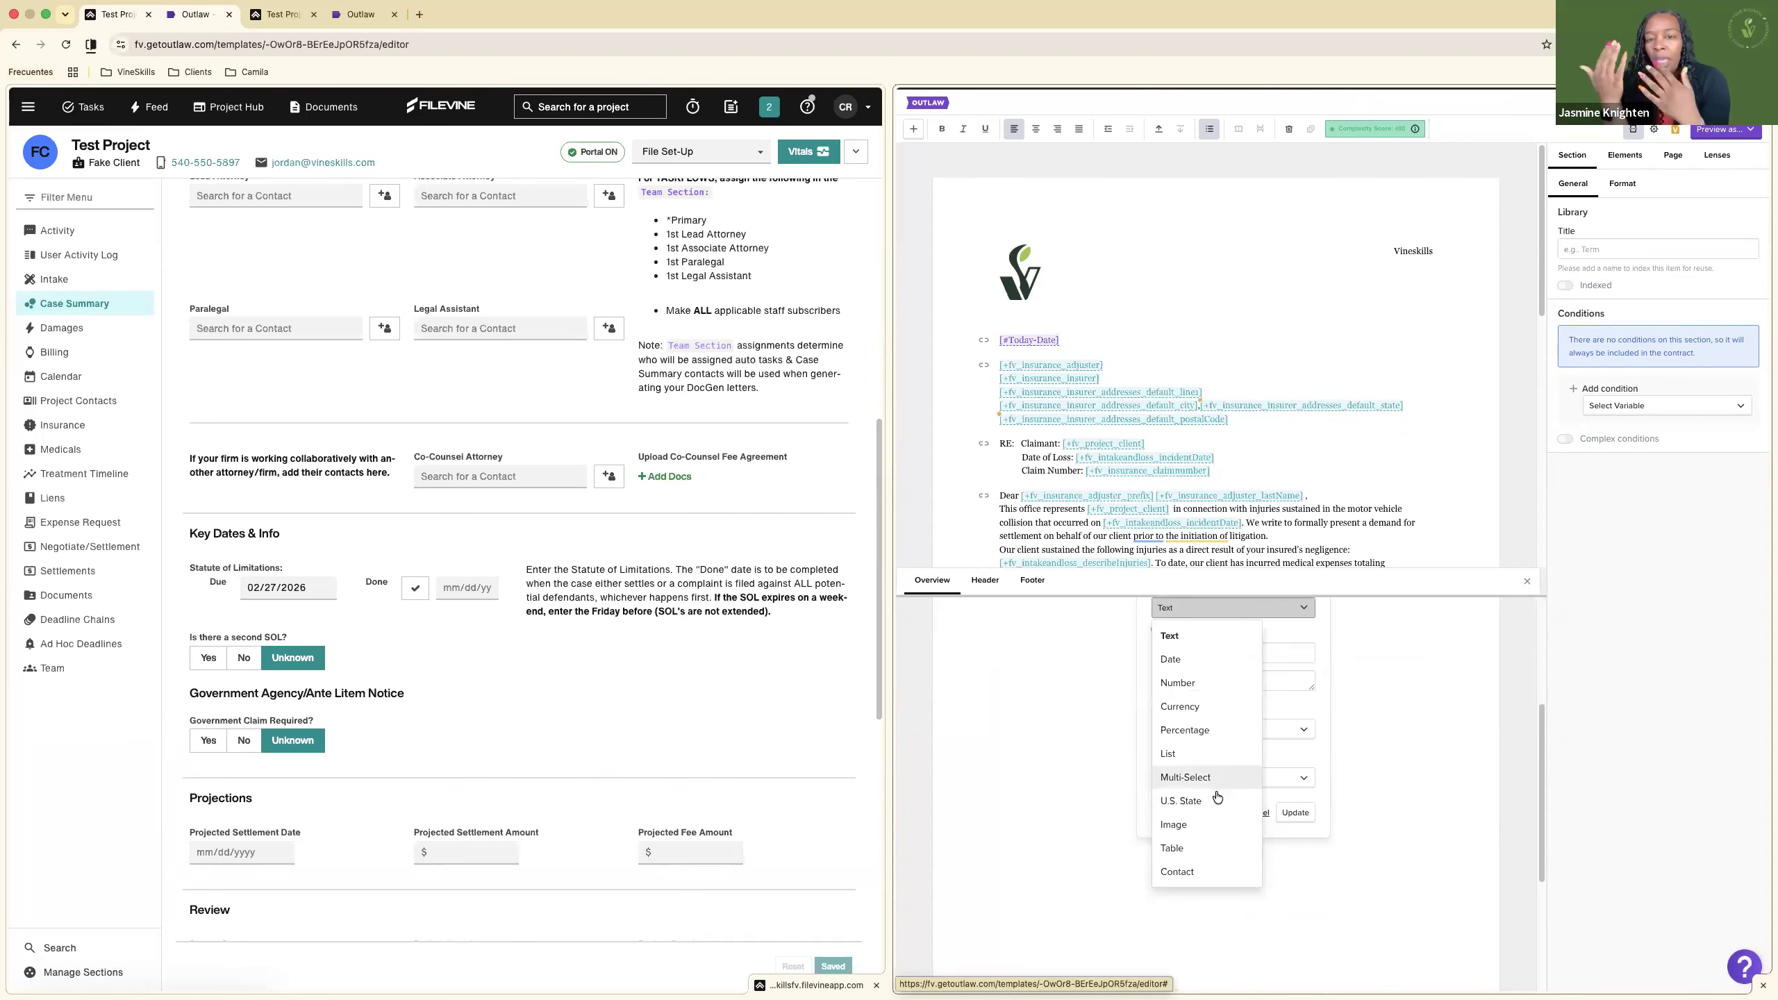
Generate another Settlement Calculator - Free Filevine Default document from the Case Summary's Litigation Submission & Review section.
{"action": "scroll", "coordinate": [513, 804], "scroll_direction": "down", "scroll_amount": 10}
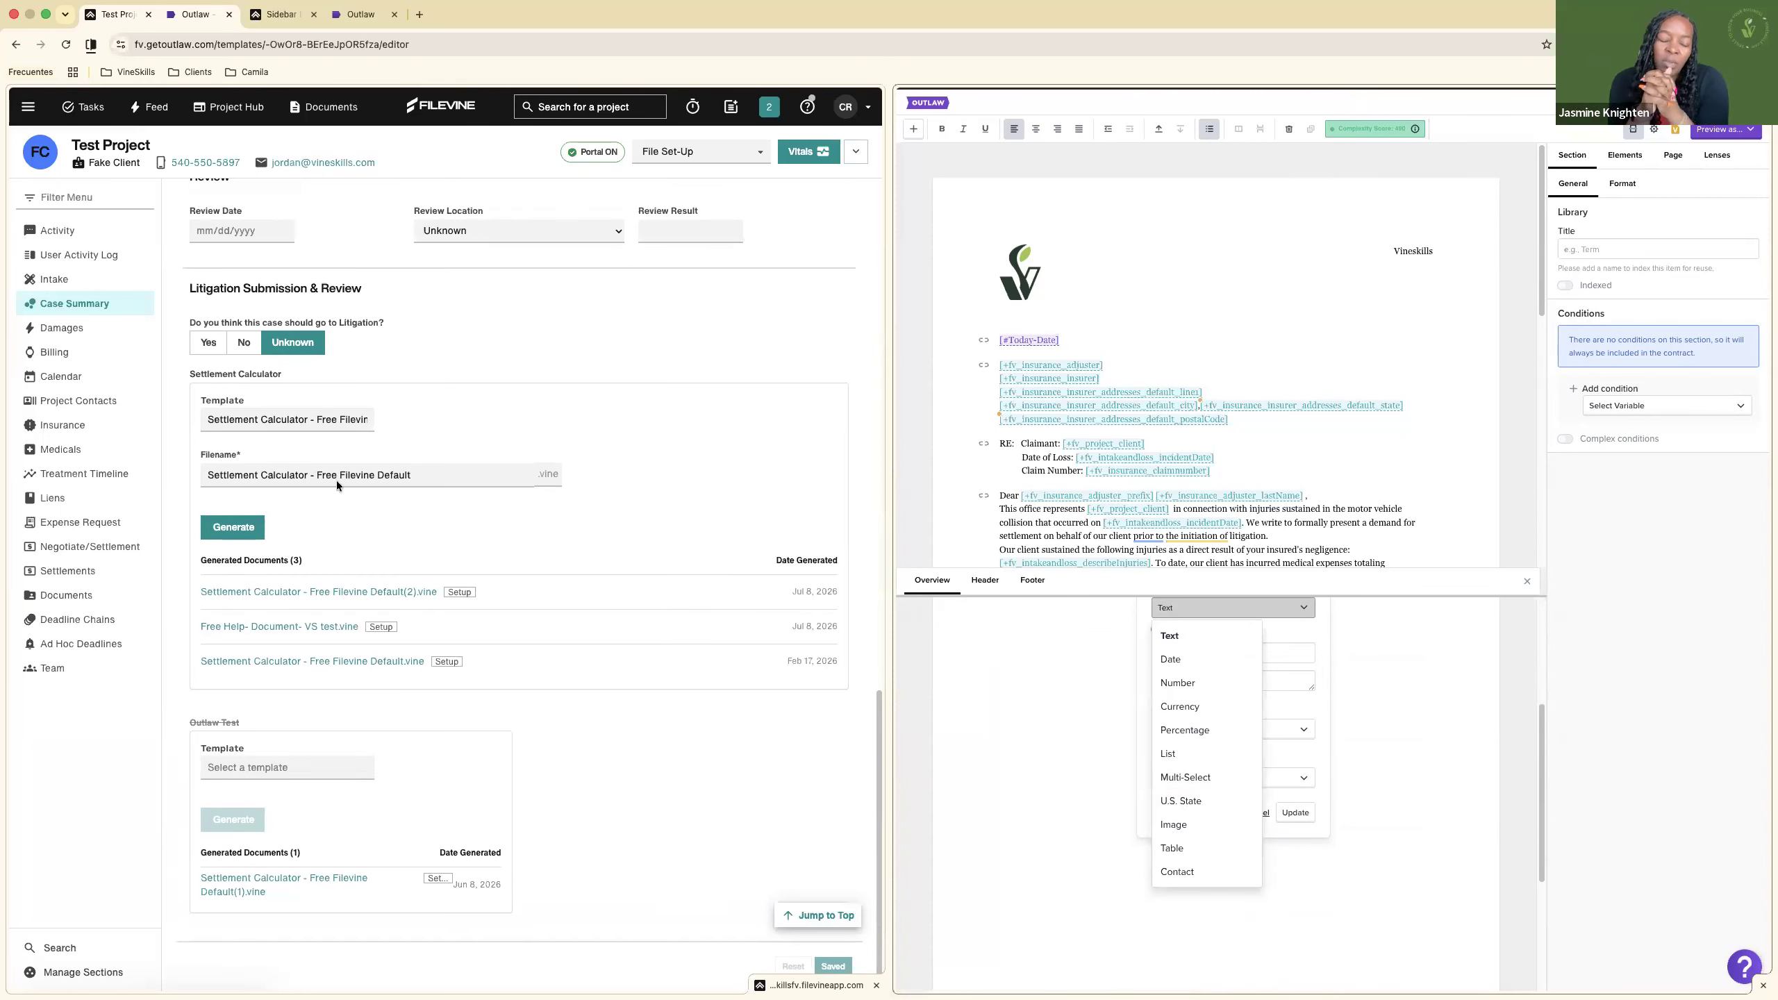
{"action": "left_click", "coordinate": [243, 530]}
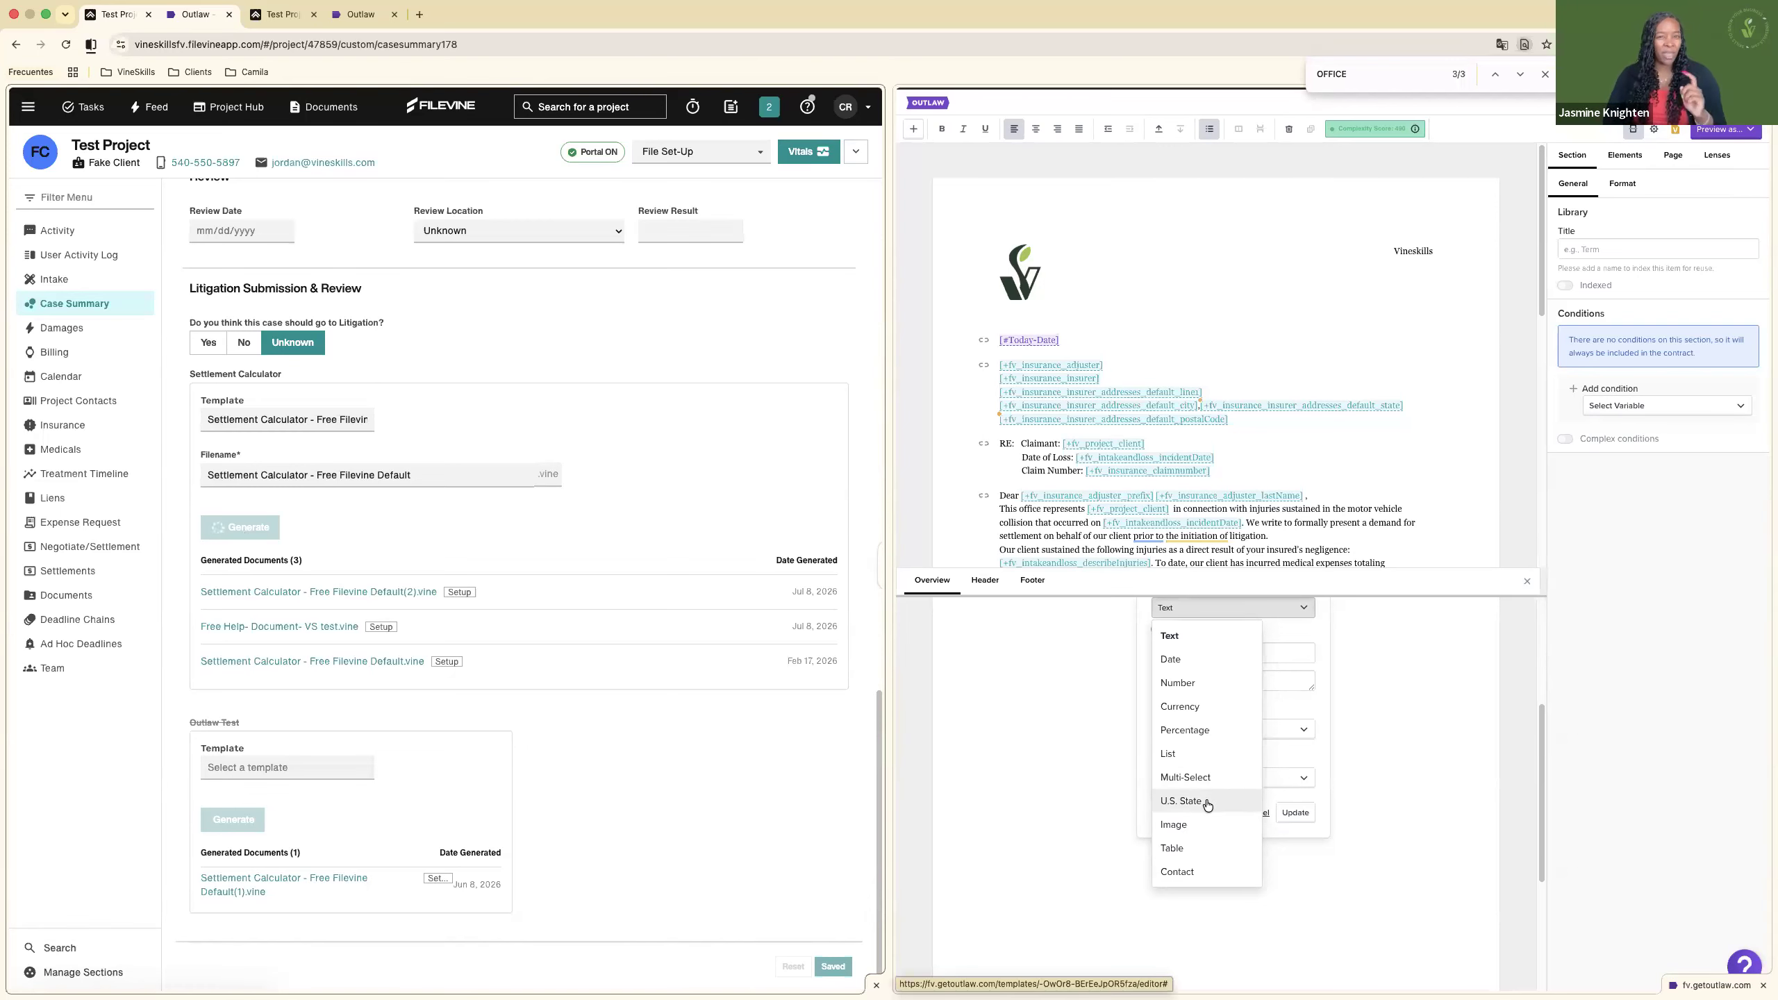
Set the State variable's type to U.S. State and save the variable's settings.
{"action": "scroll", "coordinate": [1208, 806], "scroll_direction": "up", "scroll_amount": 1}
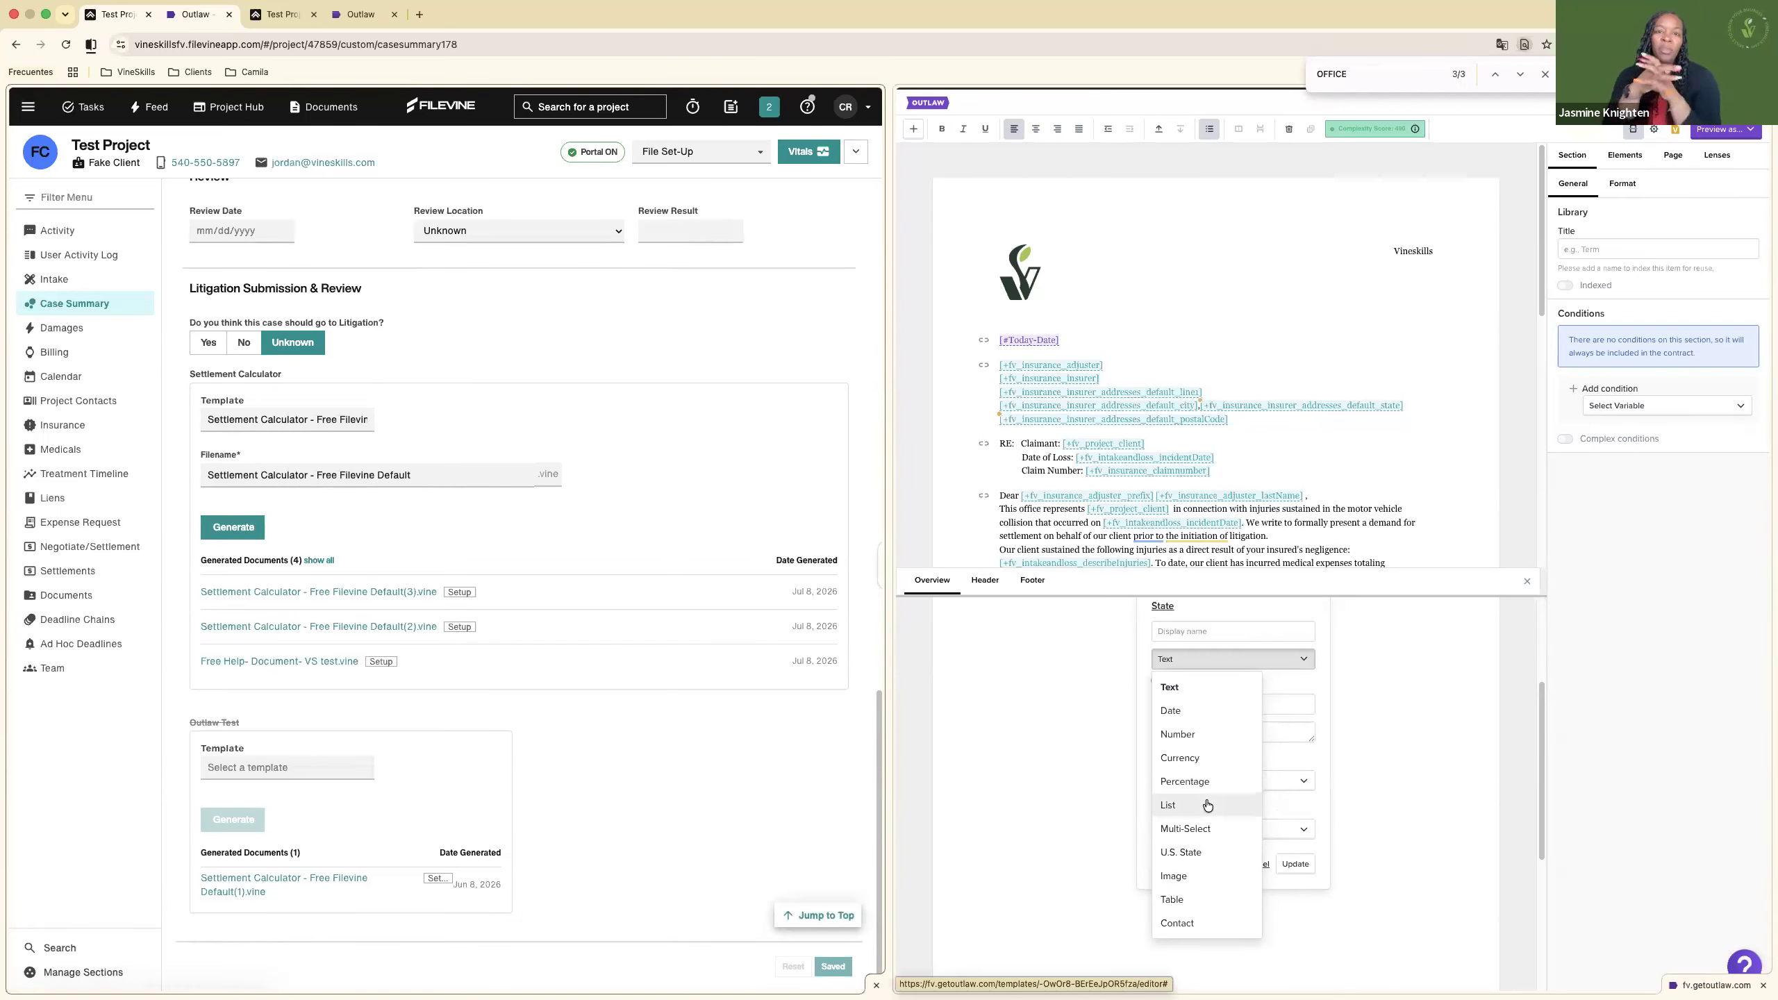
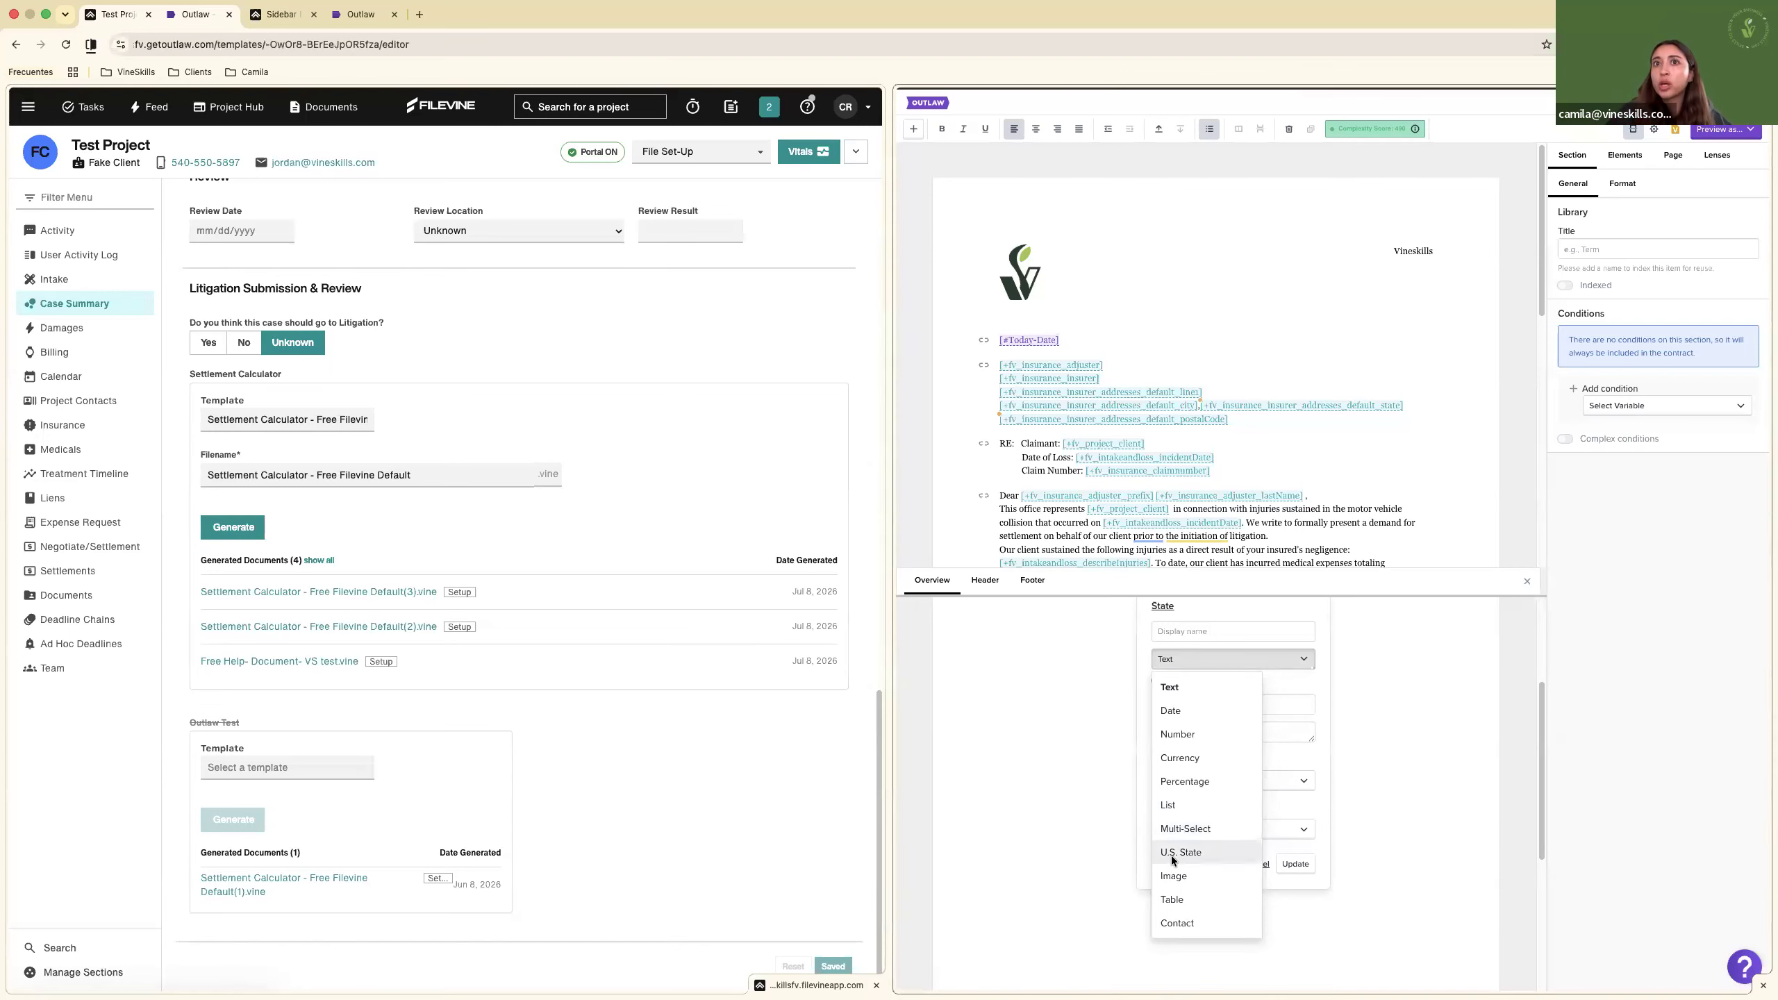
{"action": "left_click", "coordinate": [1173, 855]}
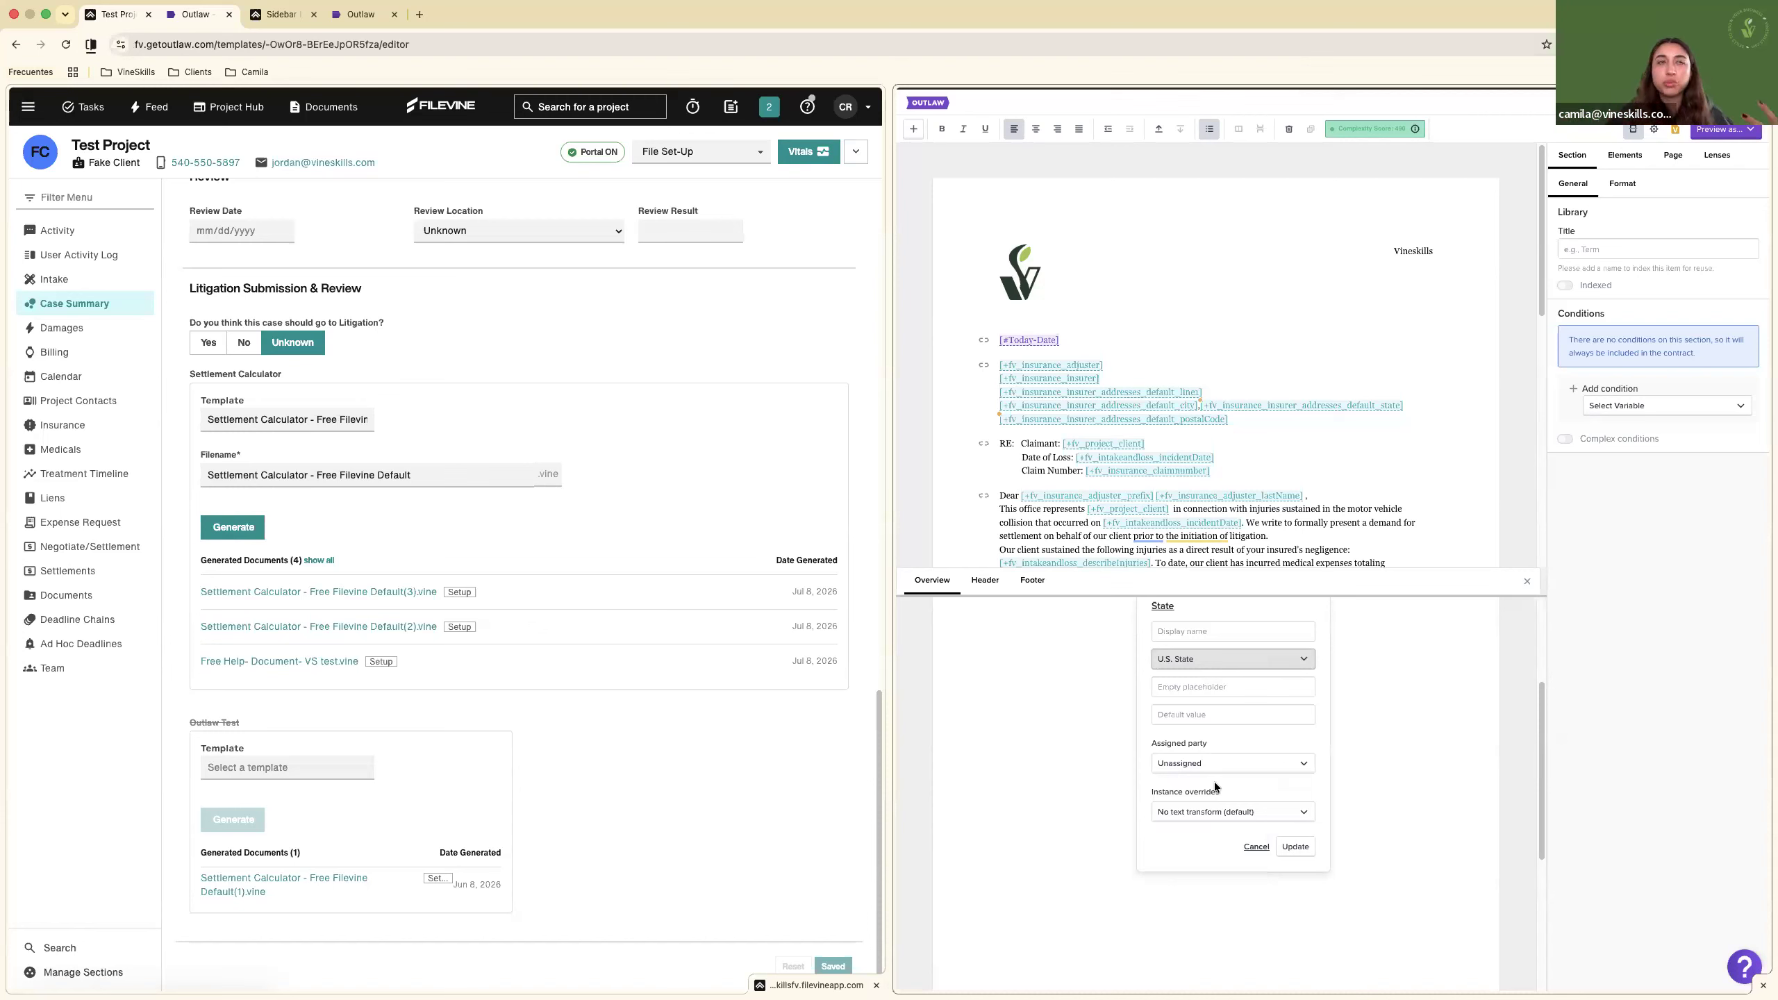
{"action": "scroll", "coordinate": [1214, 785], "scroll_direction": "up", "scroll_amount": 2}
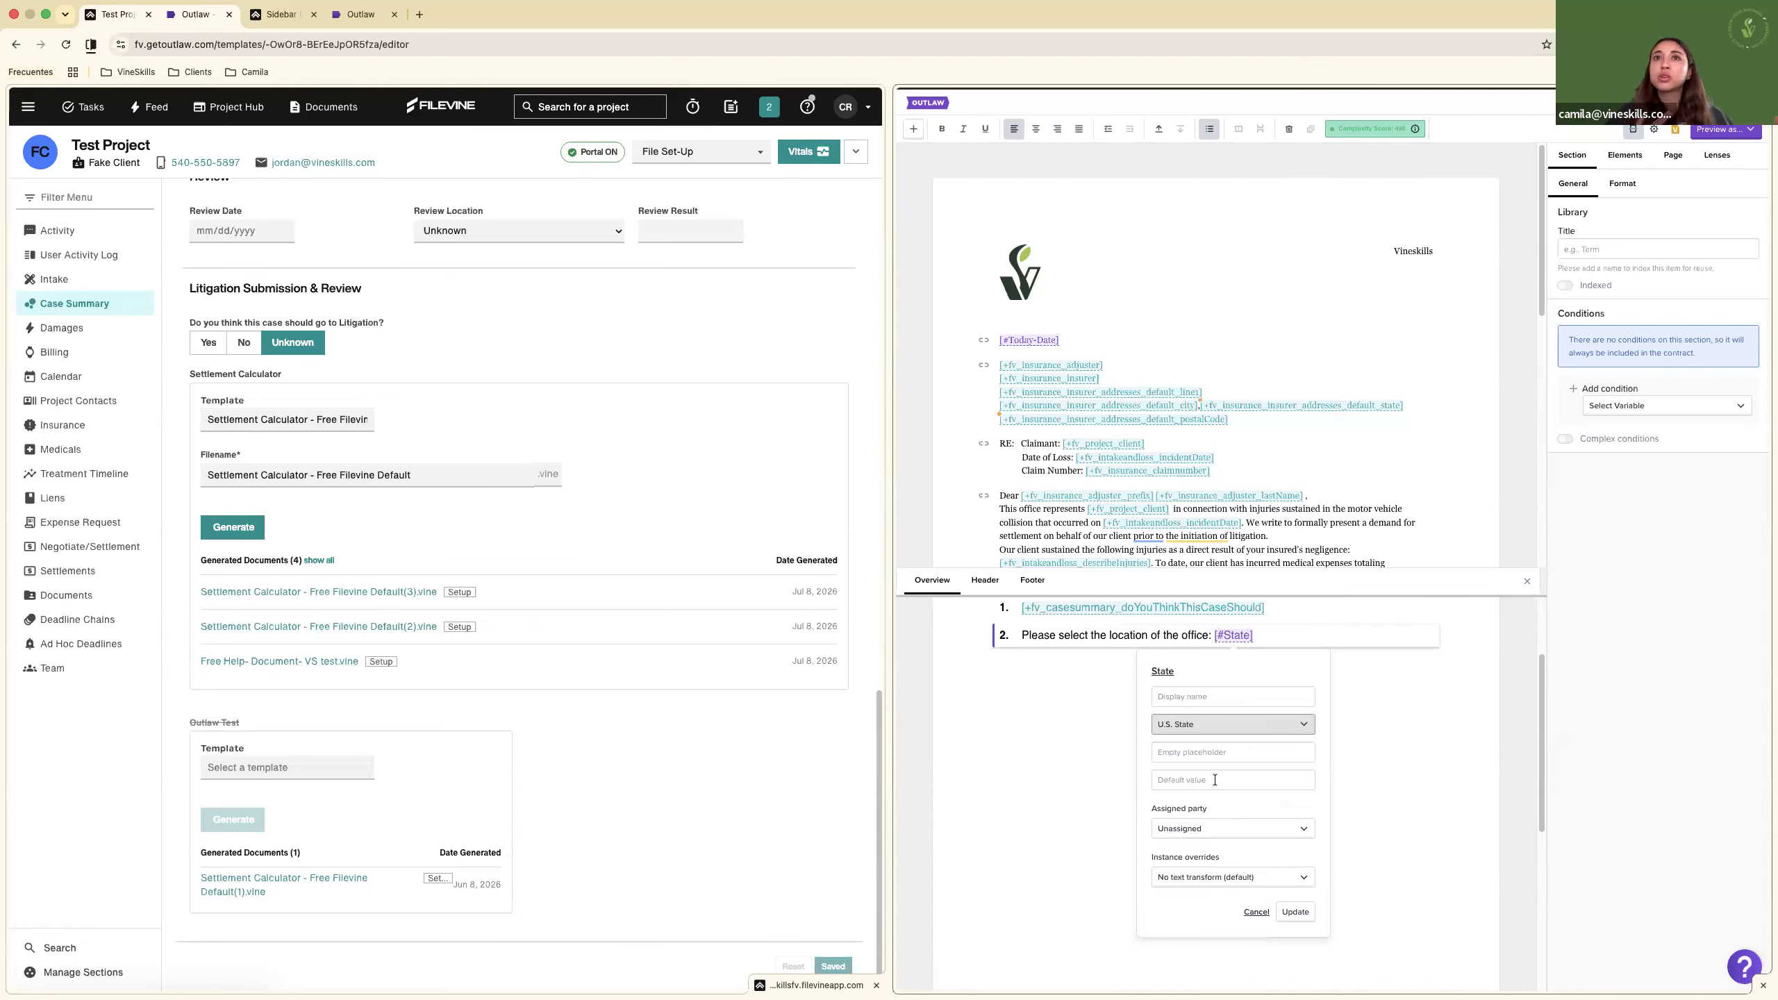
{"action": "left_click", "coordinate": [1296, 912]}
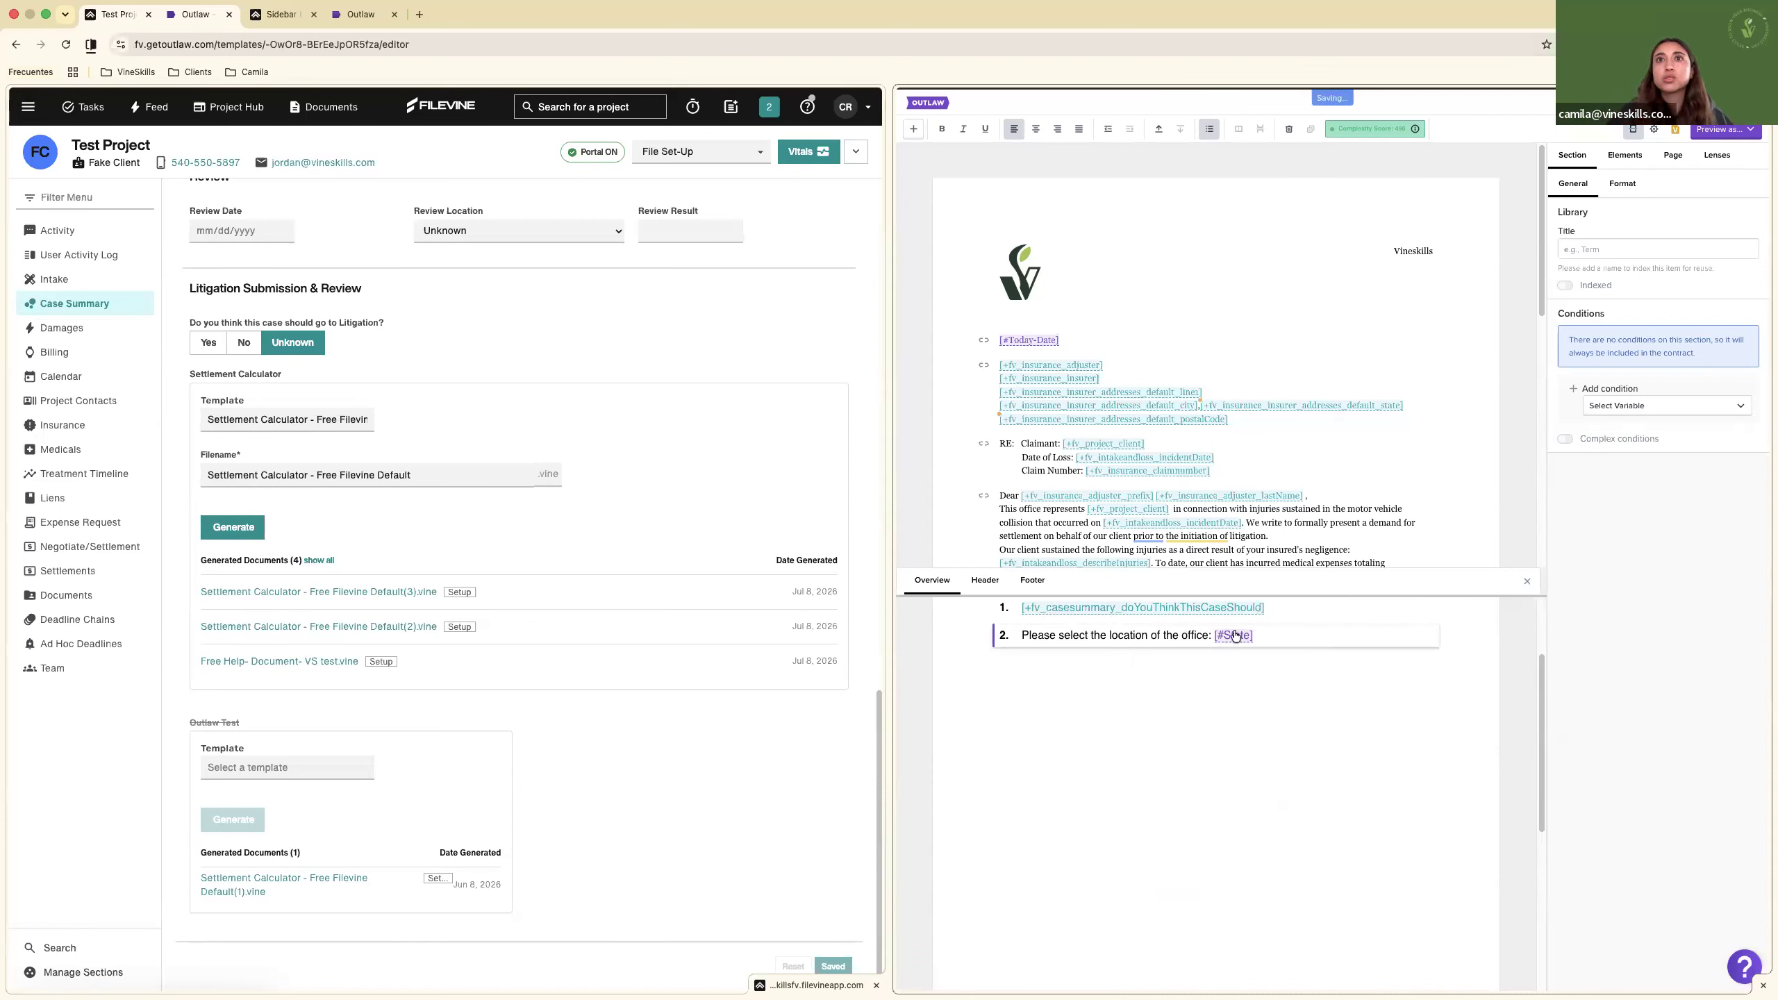
{"action": "left_click", "coordinate": [1234, 635]}
{"action": "left_click", "coordinate": [1367, 735]}
Start a page header for the template and add a three-column header section to it.
{"action": "left_click", "coordinate": [990, 580]}
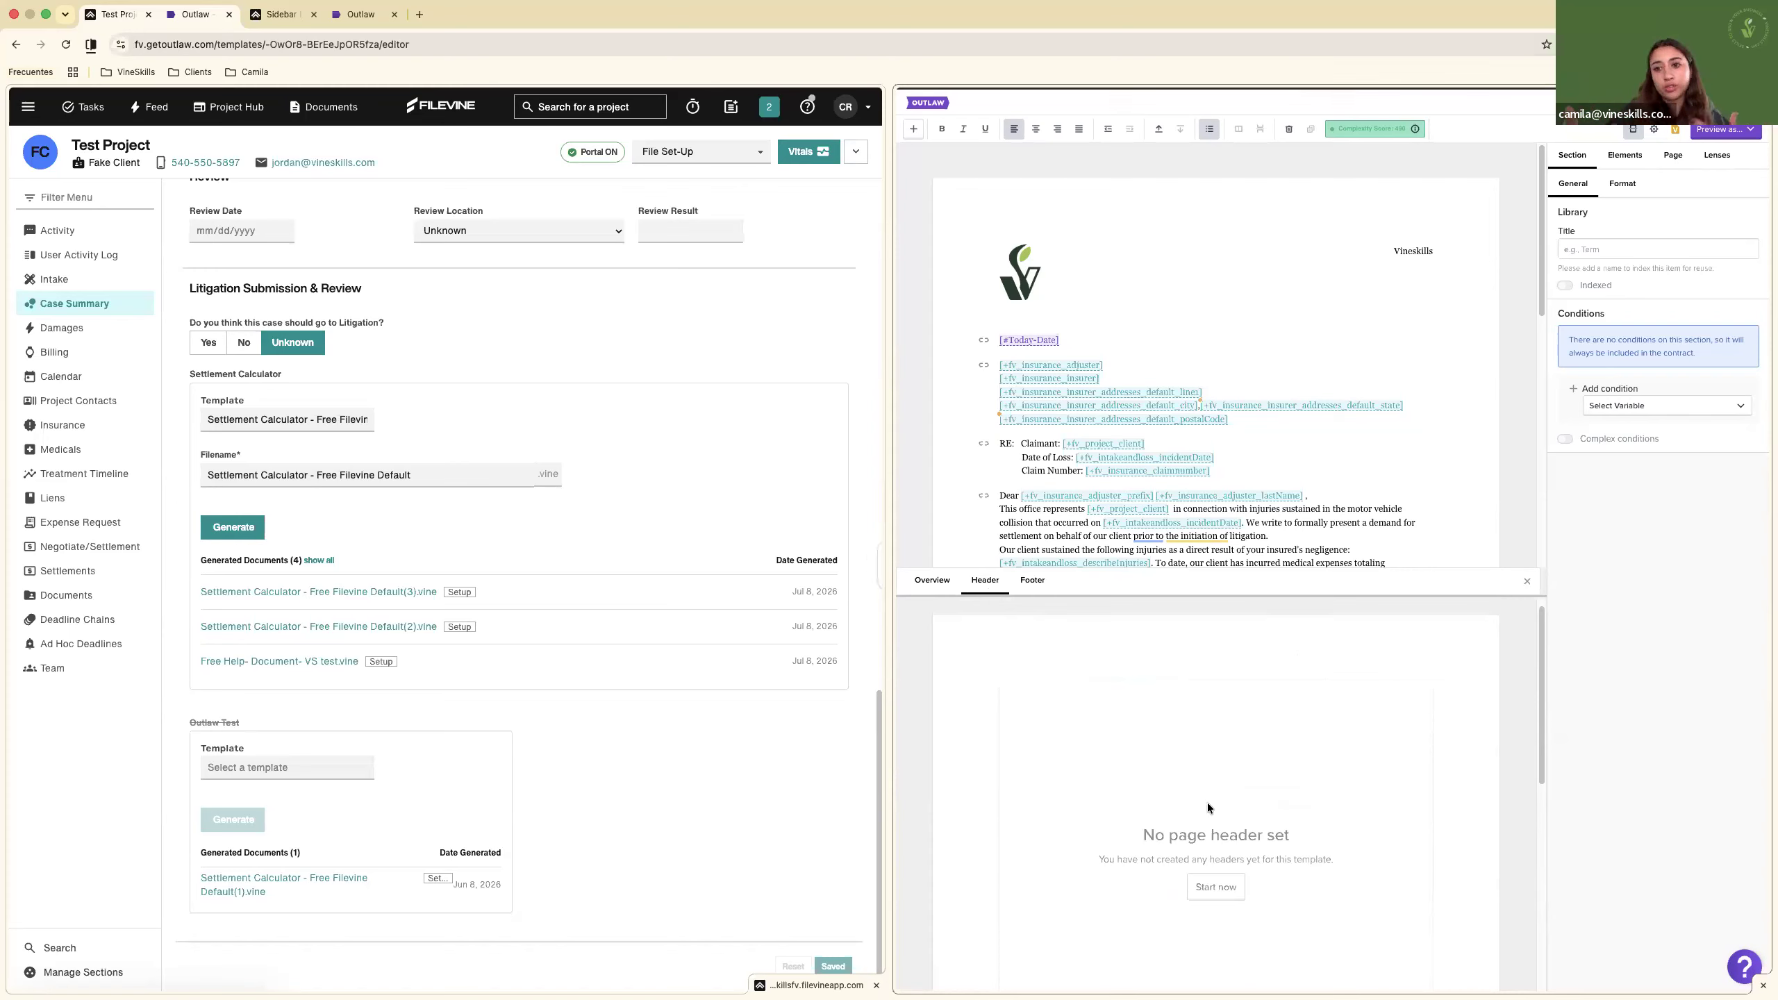
{"action": "left_click", "coordinate": [1215, 887]}
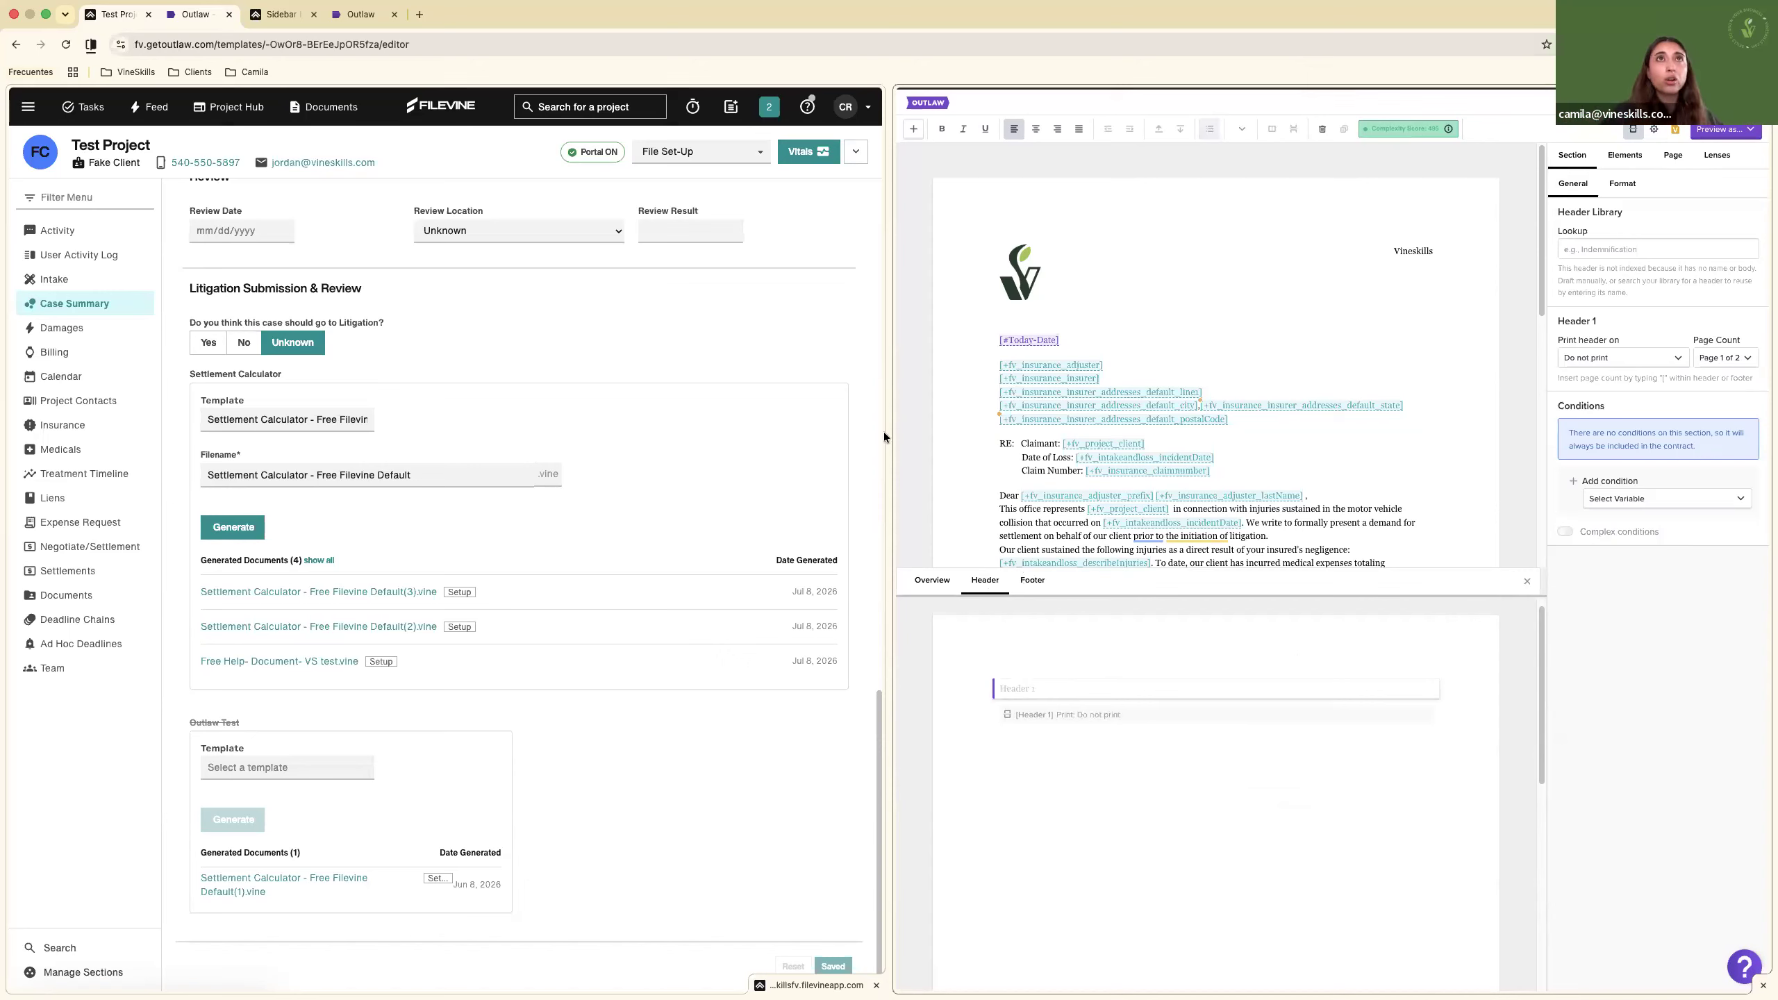
{"action": "left_click", "coordinate": [915, 131]}
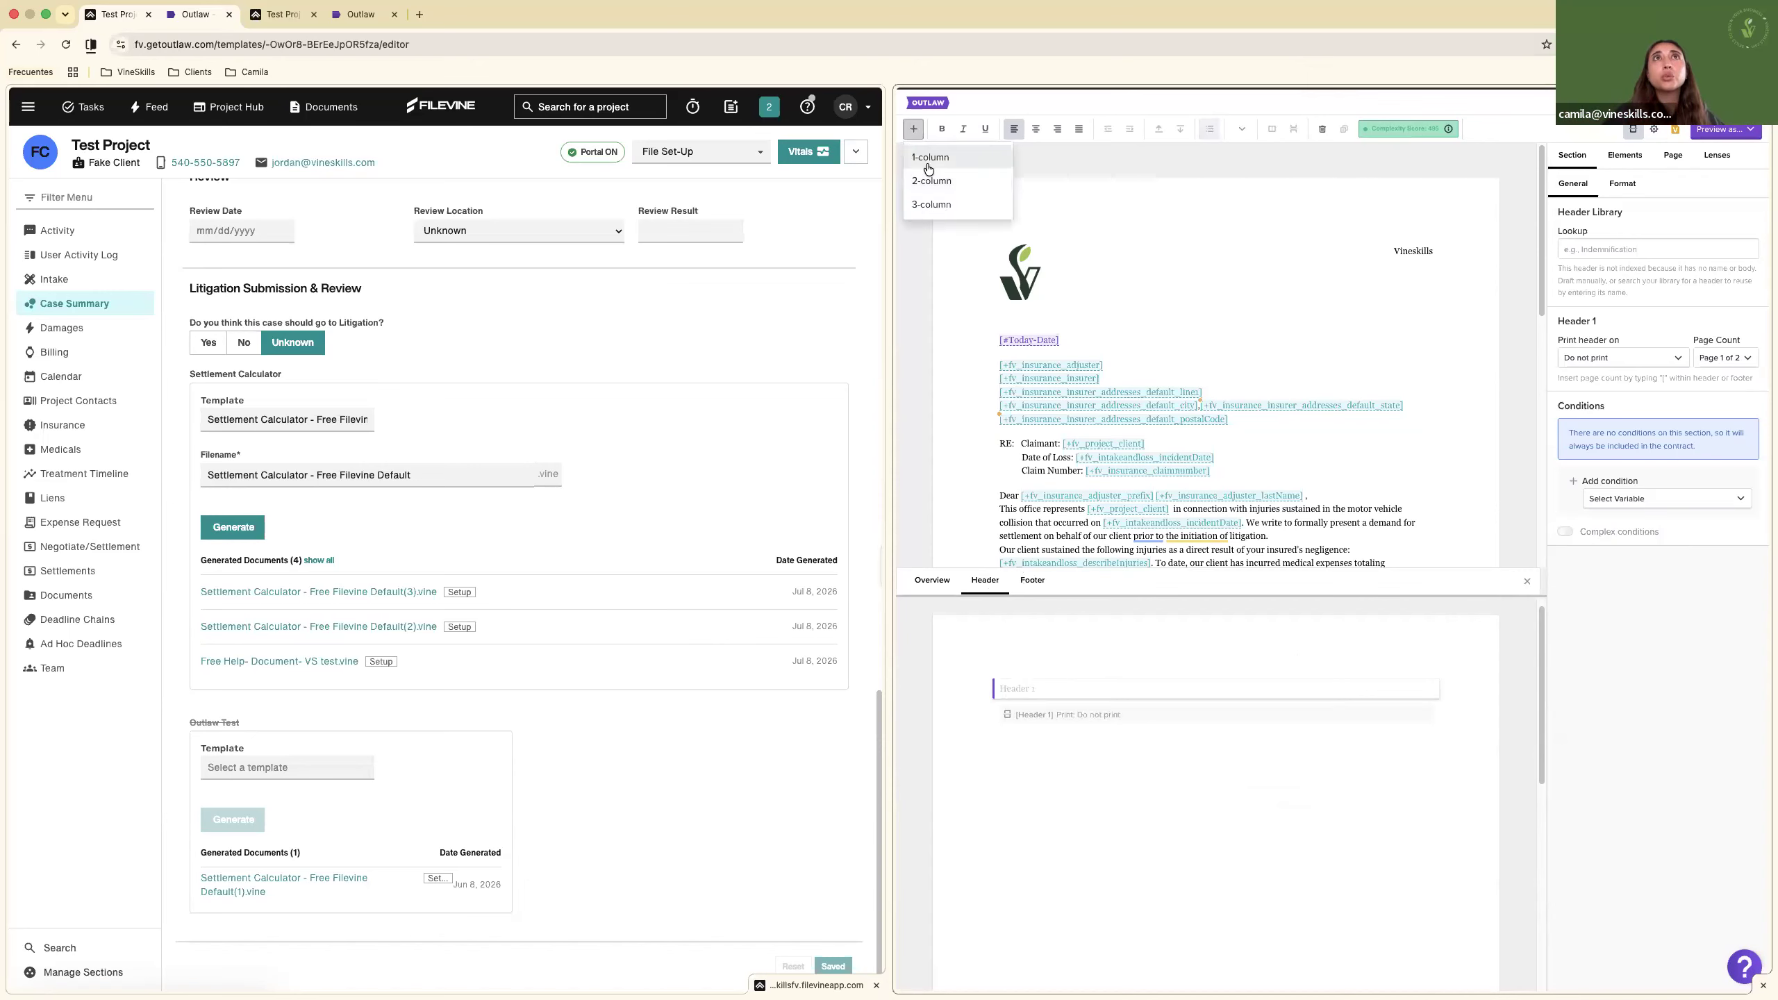
{"action": "left_click", "coordinate": [938, 205]}
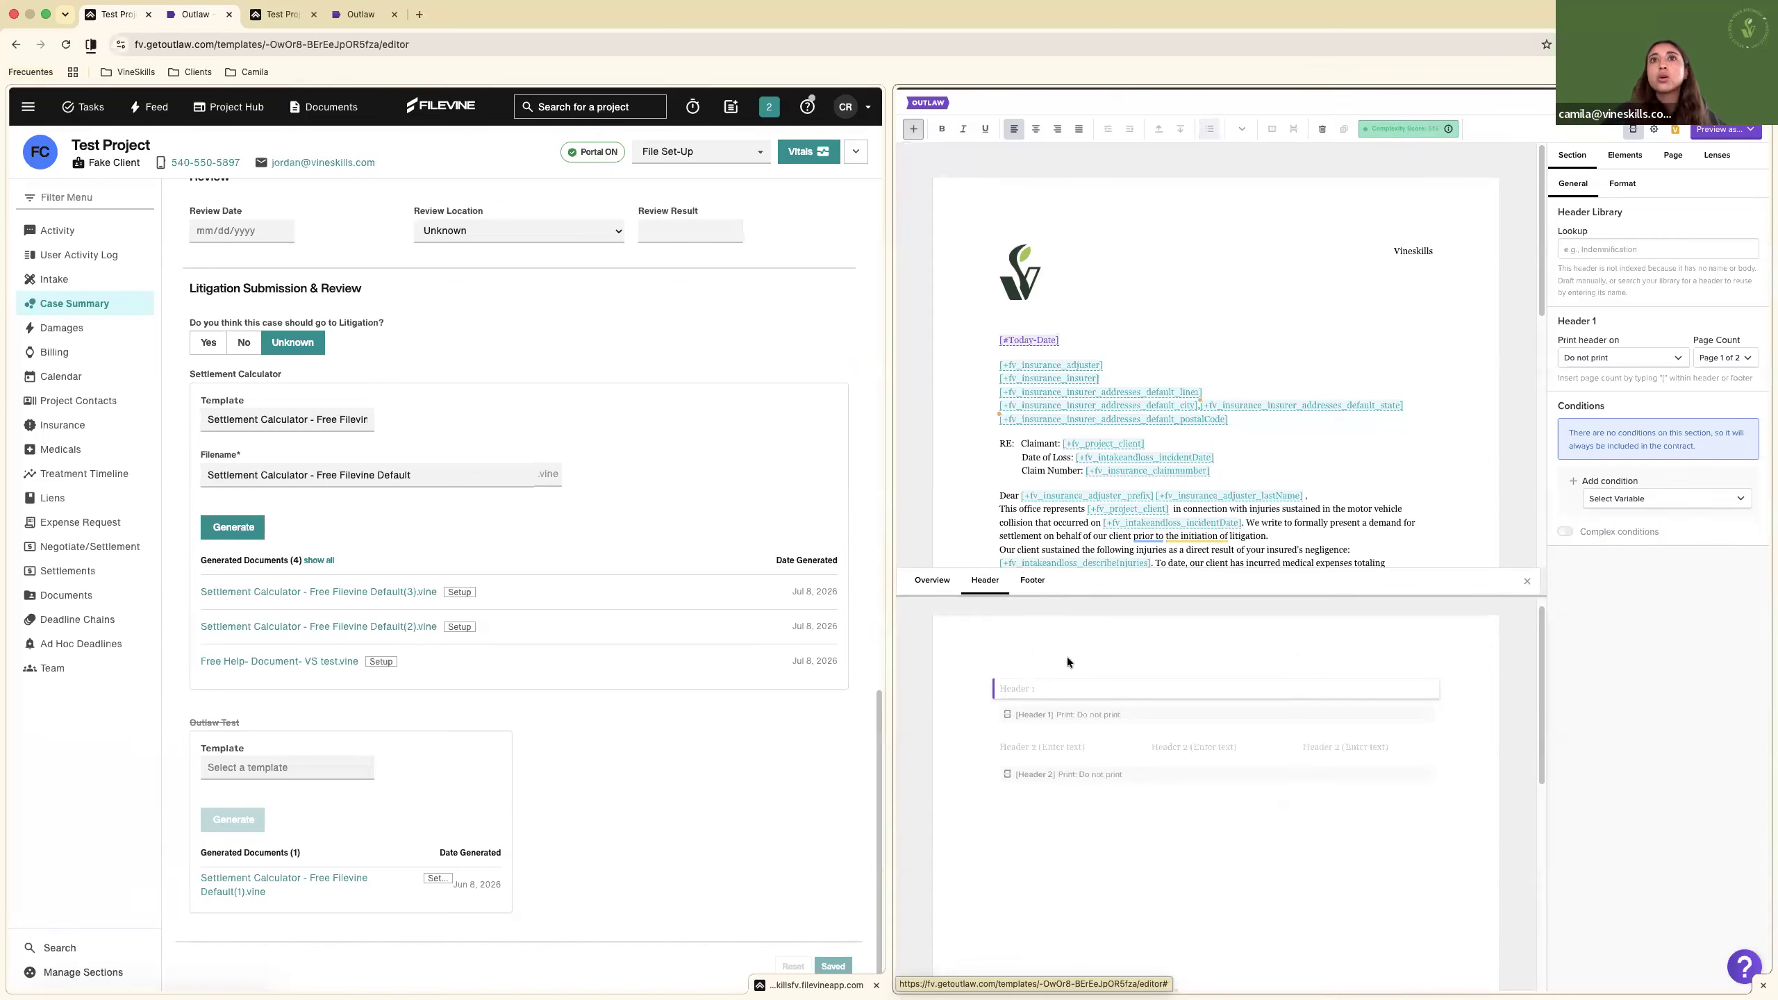
{"action": "left_click", "coordinate": [1193, 748]}
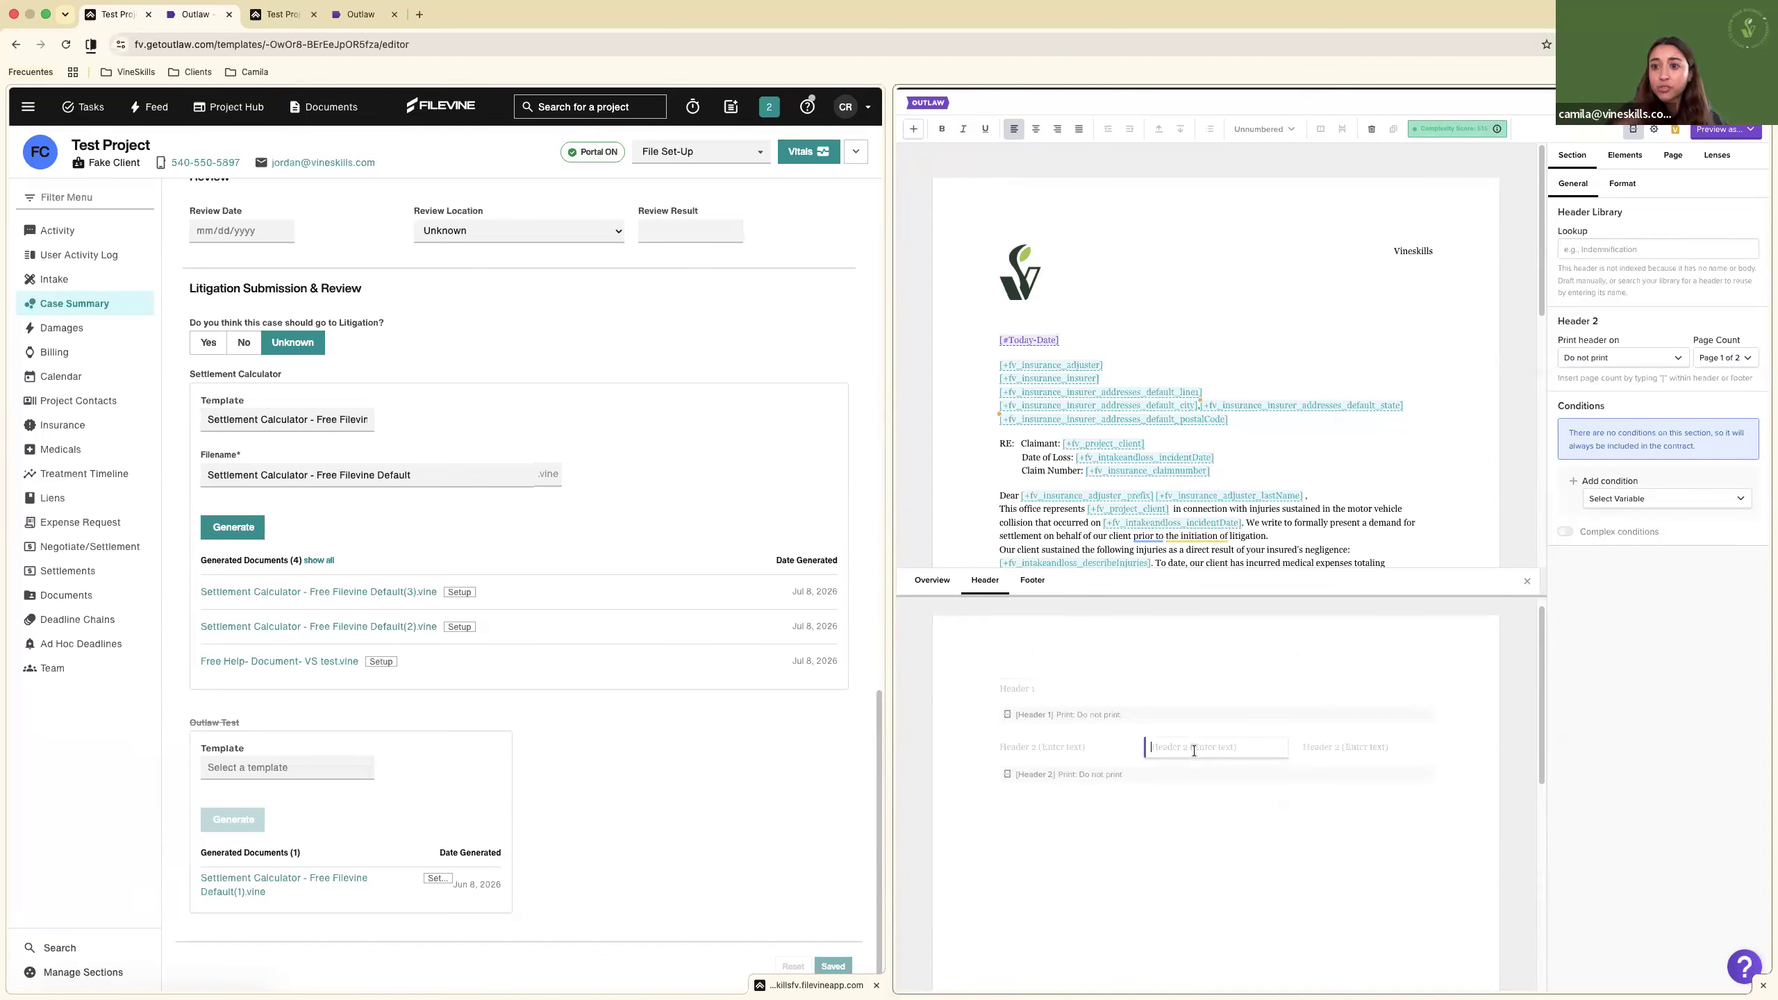
{"action": "left_click", "coordinate": [1344, 748]}
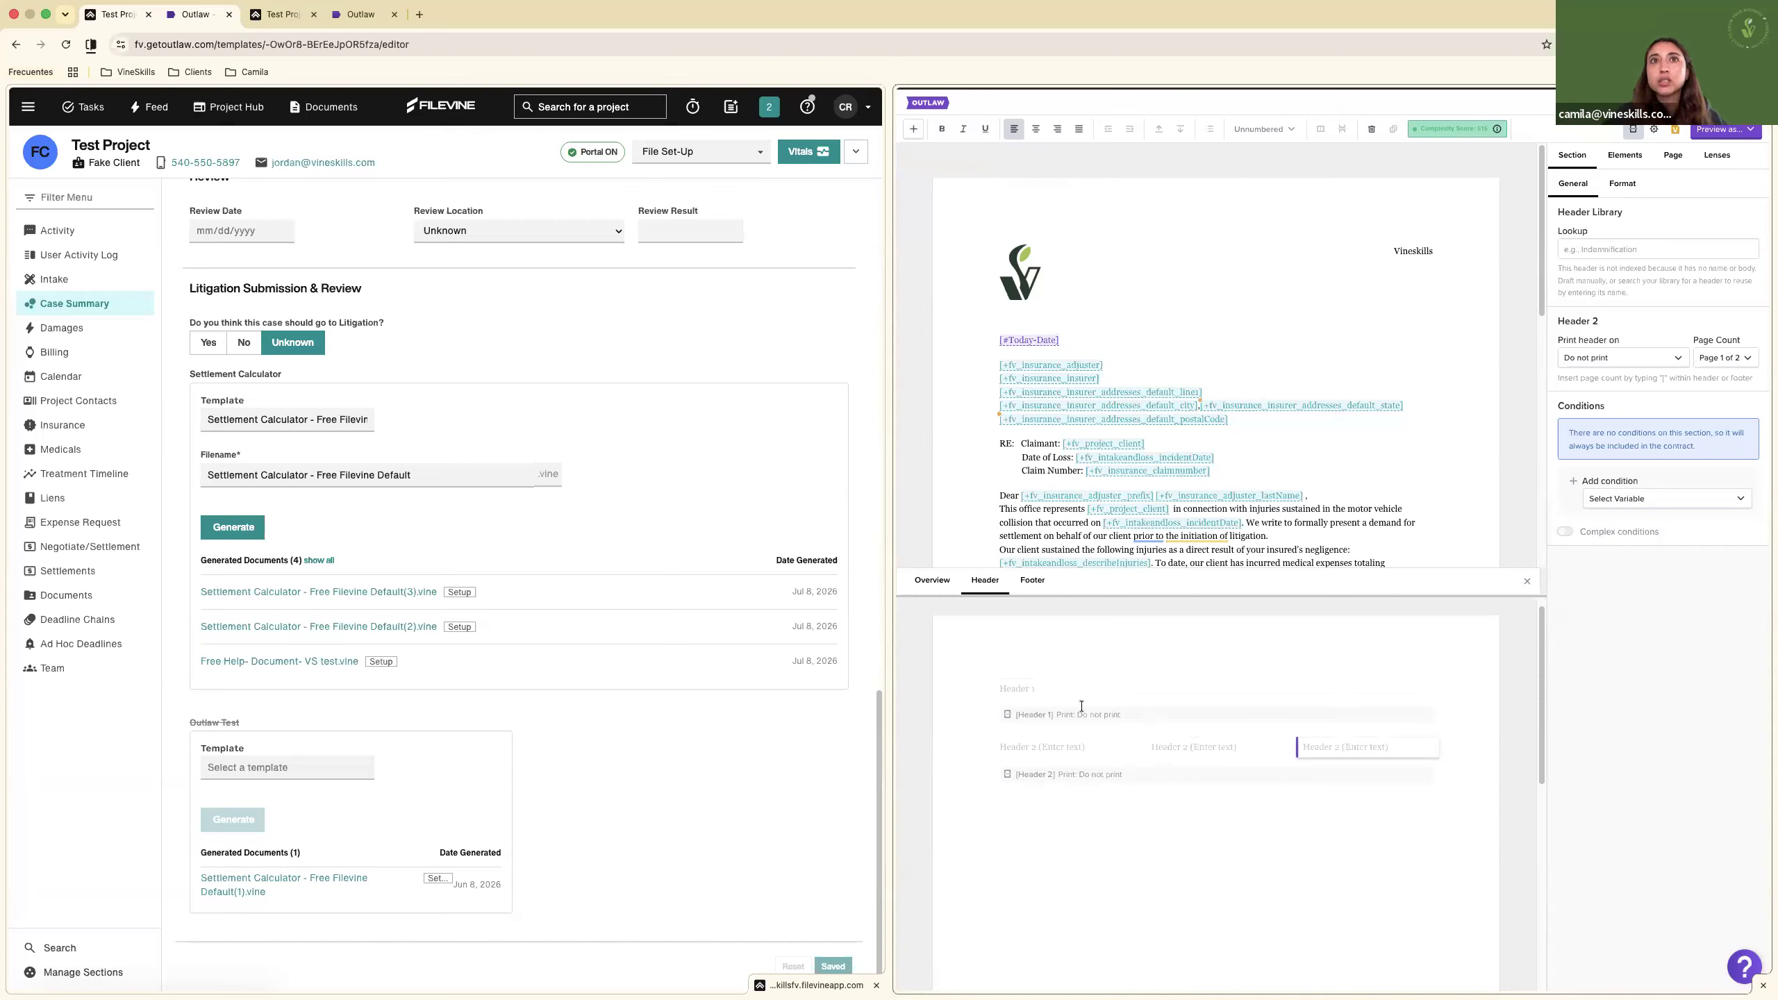
Permanently delete the empty single-column Header 1, keeping the three-column header.
{"action": "left_click", "coordinate": [1253, 689]}
{"action": "left_click", "coordinate": [1322, 131]}
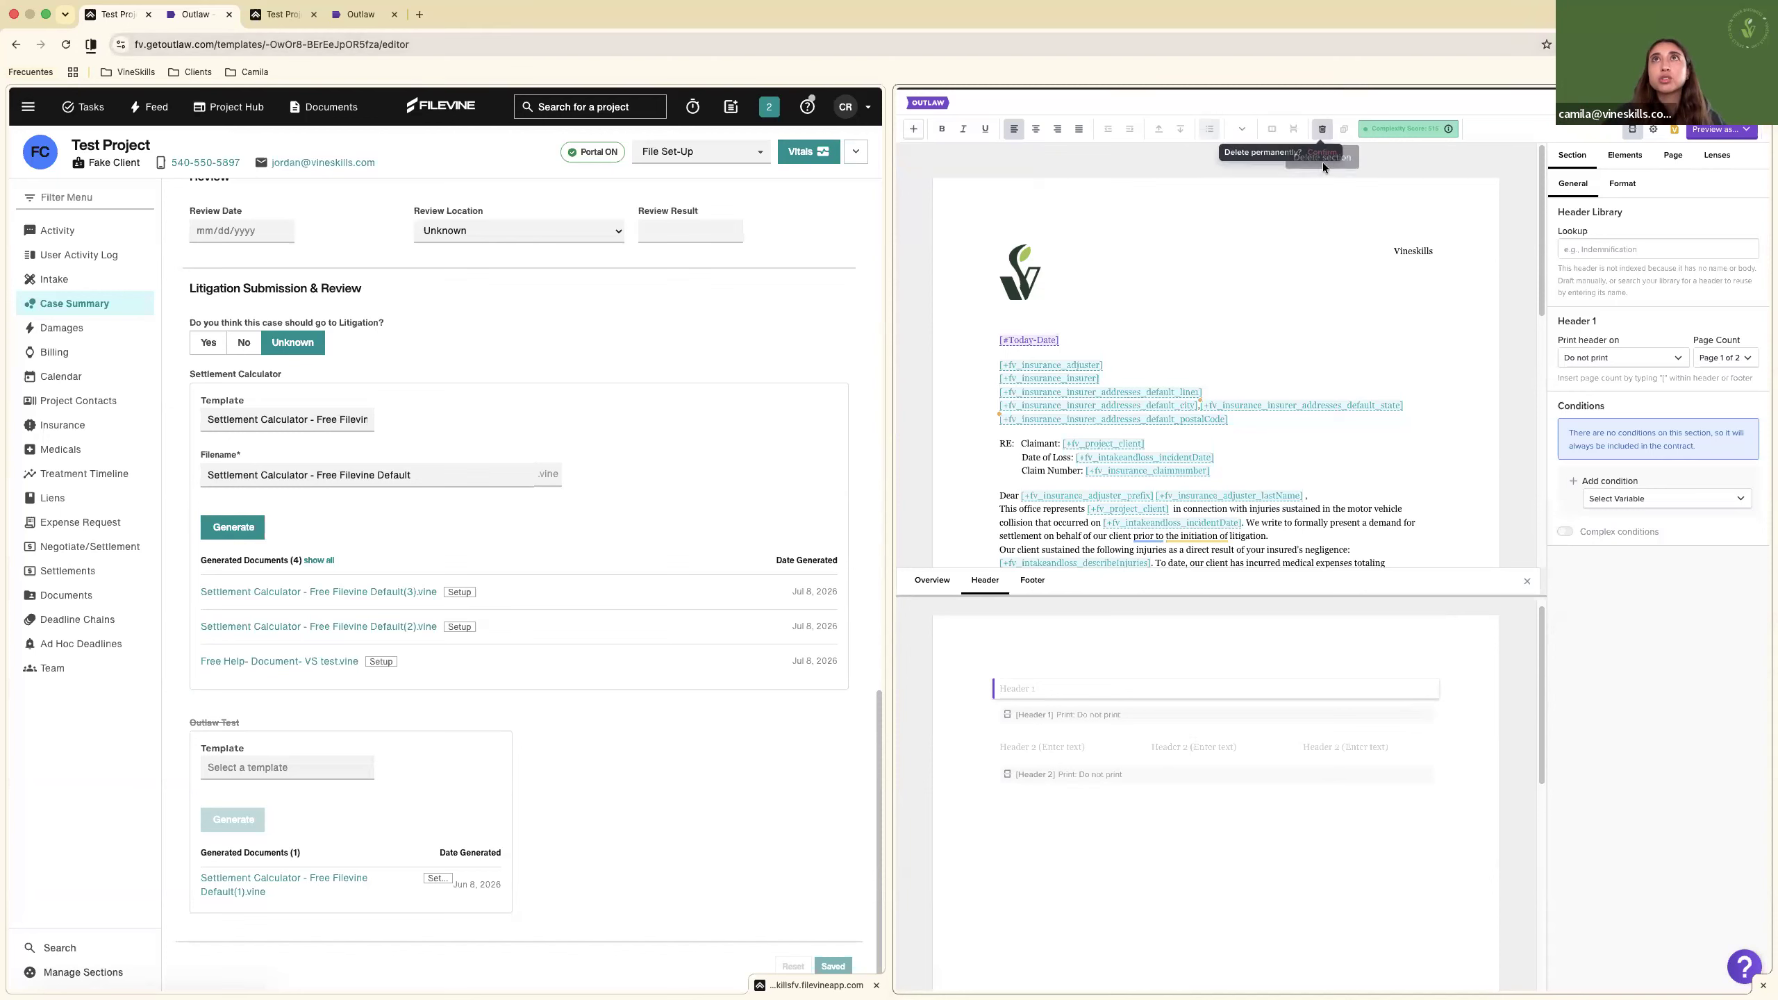
{"action": "left_click", "coordinate": [1322, 152]}
Insert a [#logo] variable in the first column of the header and set its type to Image.
{"action": "left_click", "coordinate": [1056, 705]}
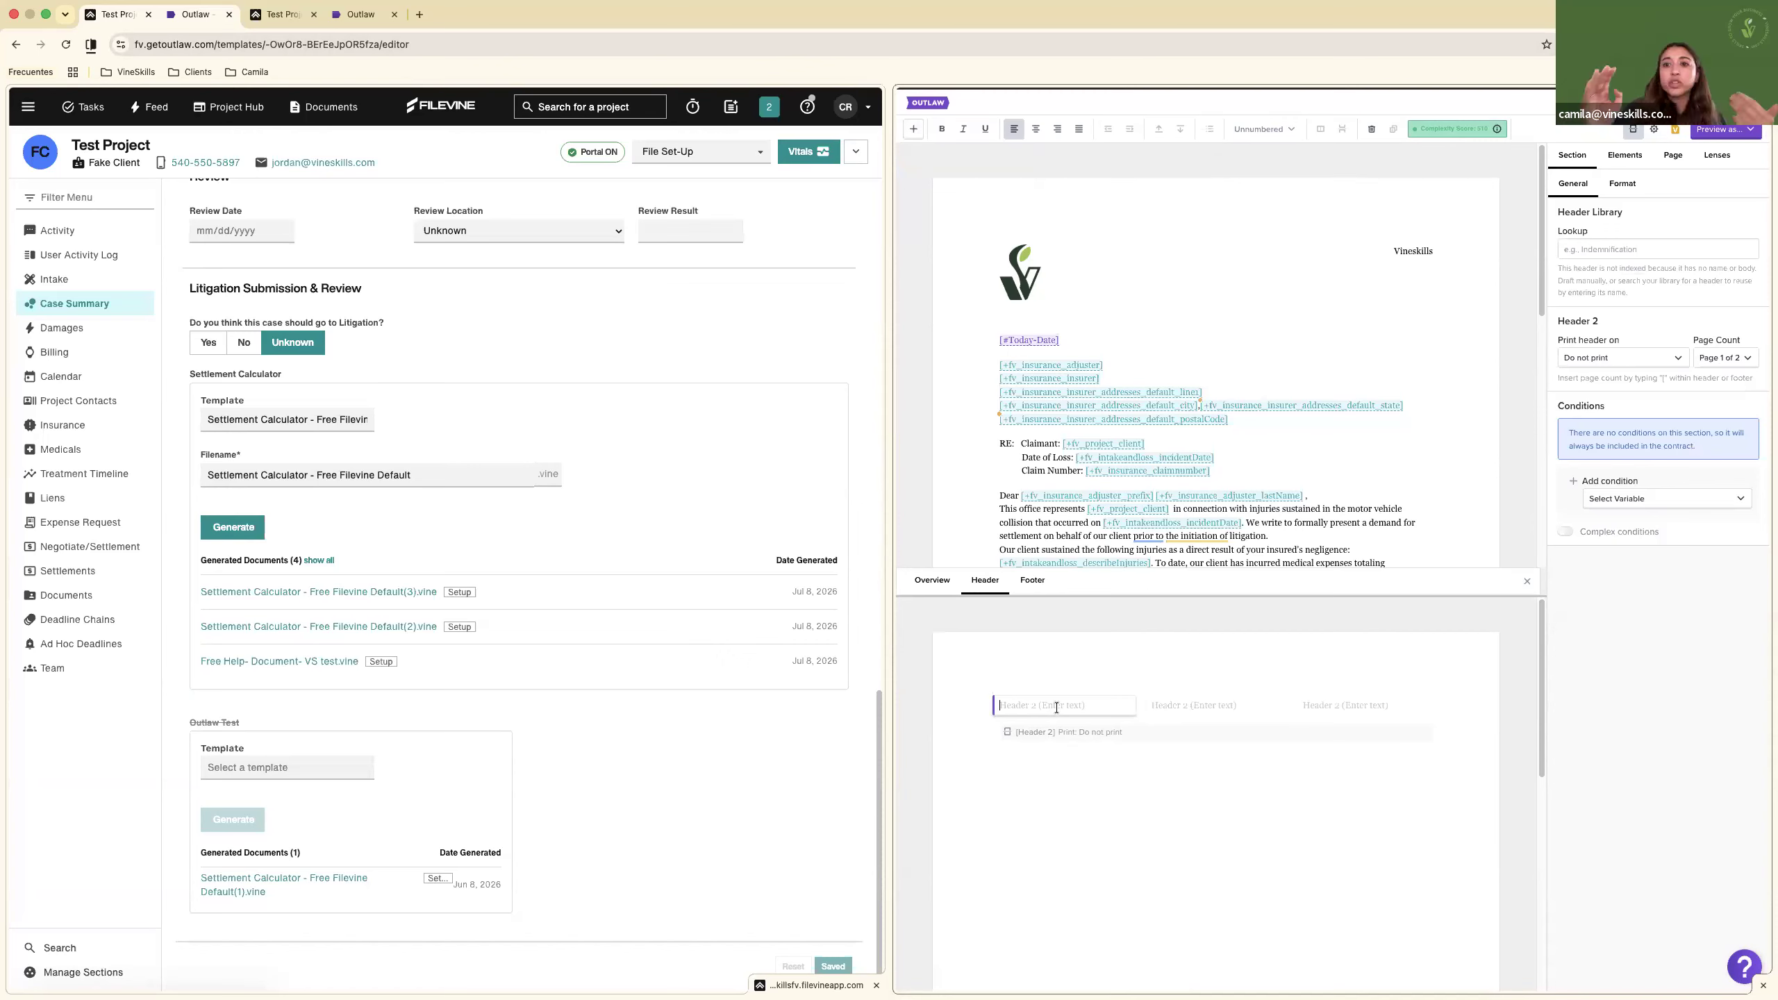
{"action": "type", "text": "["}
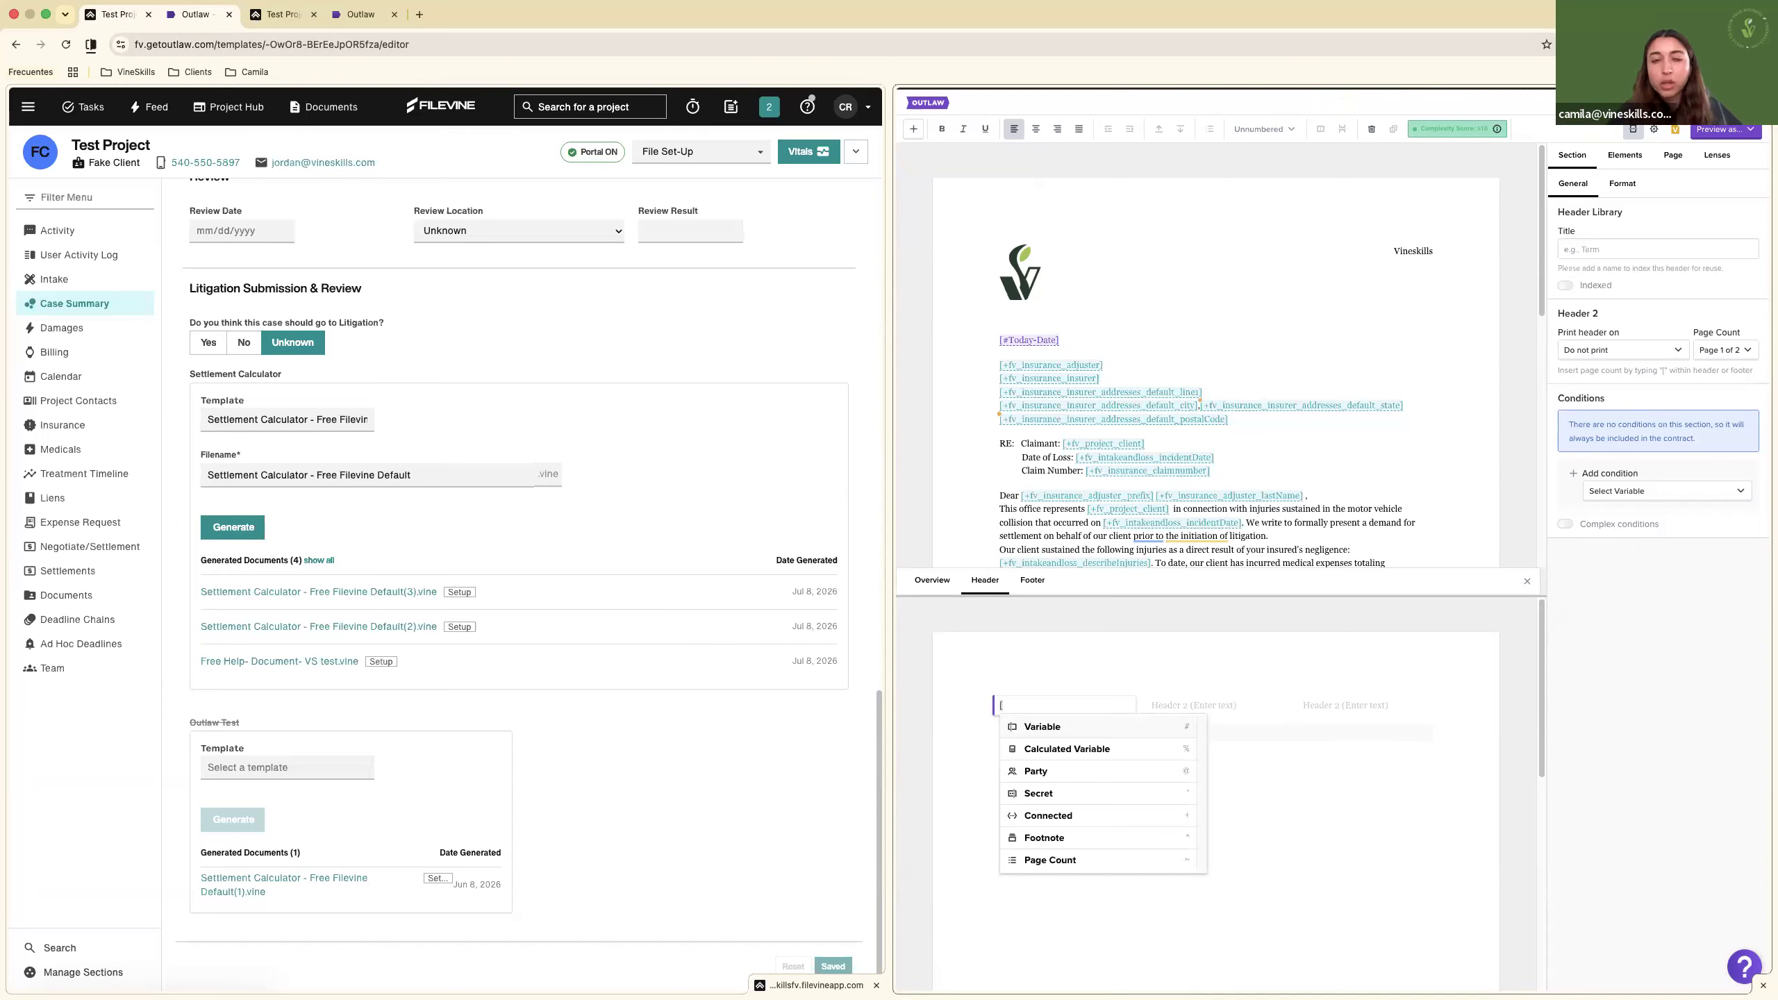
{"action": "type", "text": "#logo]"}
{"action": "left_click", "coordinate": [1009, 705]}
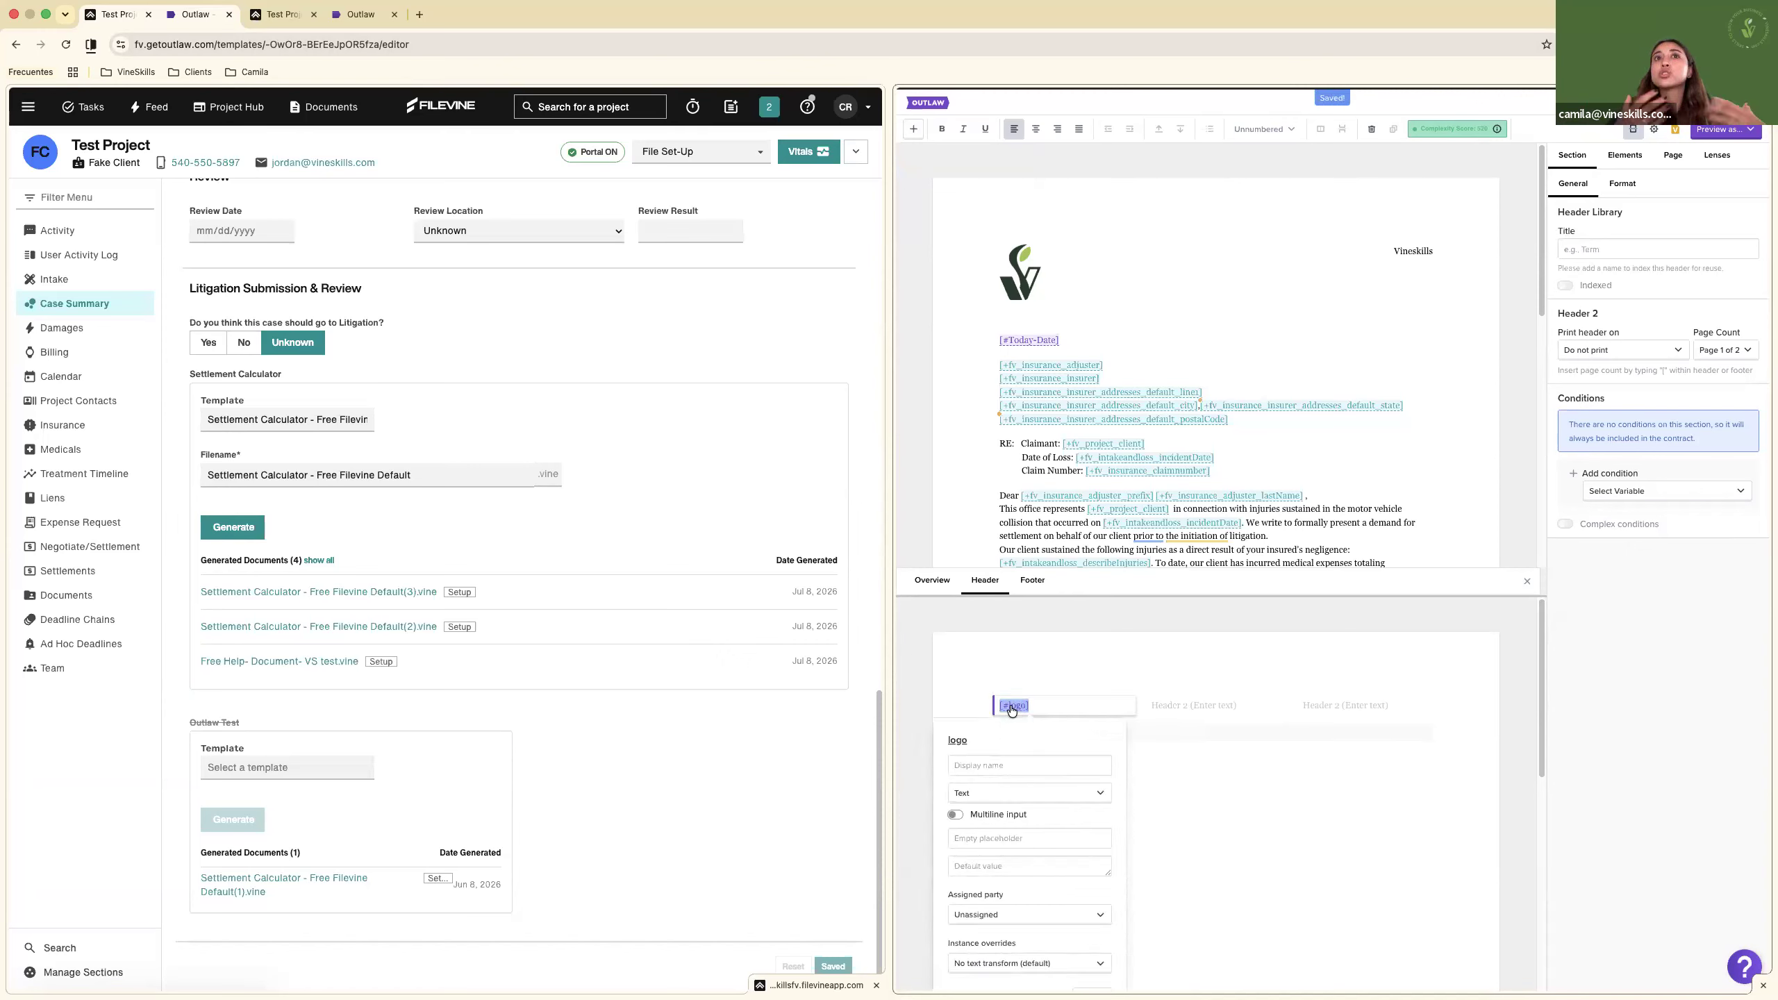
{"action": "left_click", "coordinate": [992, 802]}
{"action": "scroll", "coordinate": [973, 903], "scroll_direction": "down", "scroll_amount": 2}
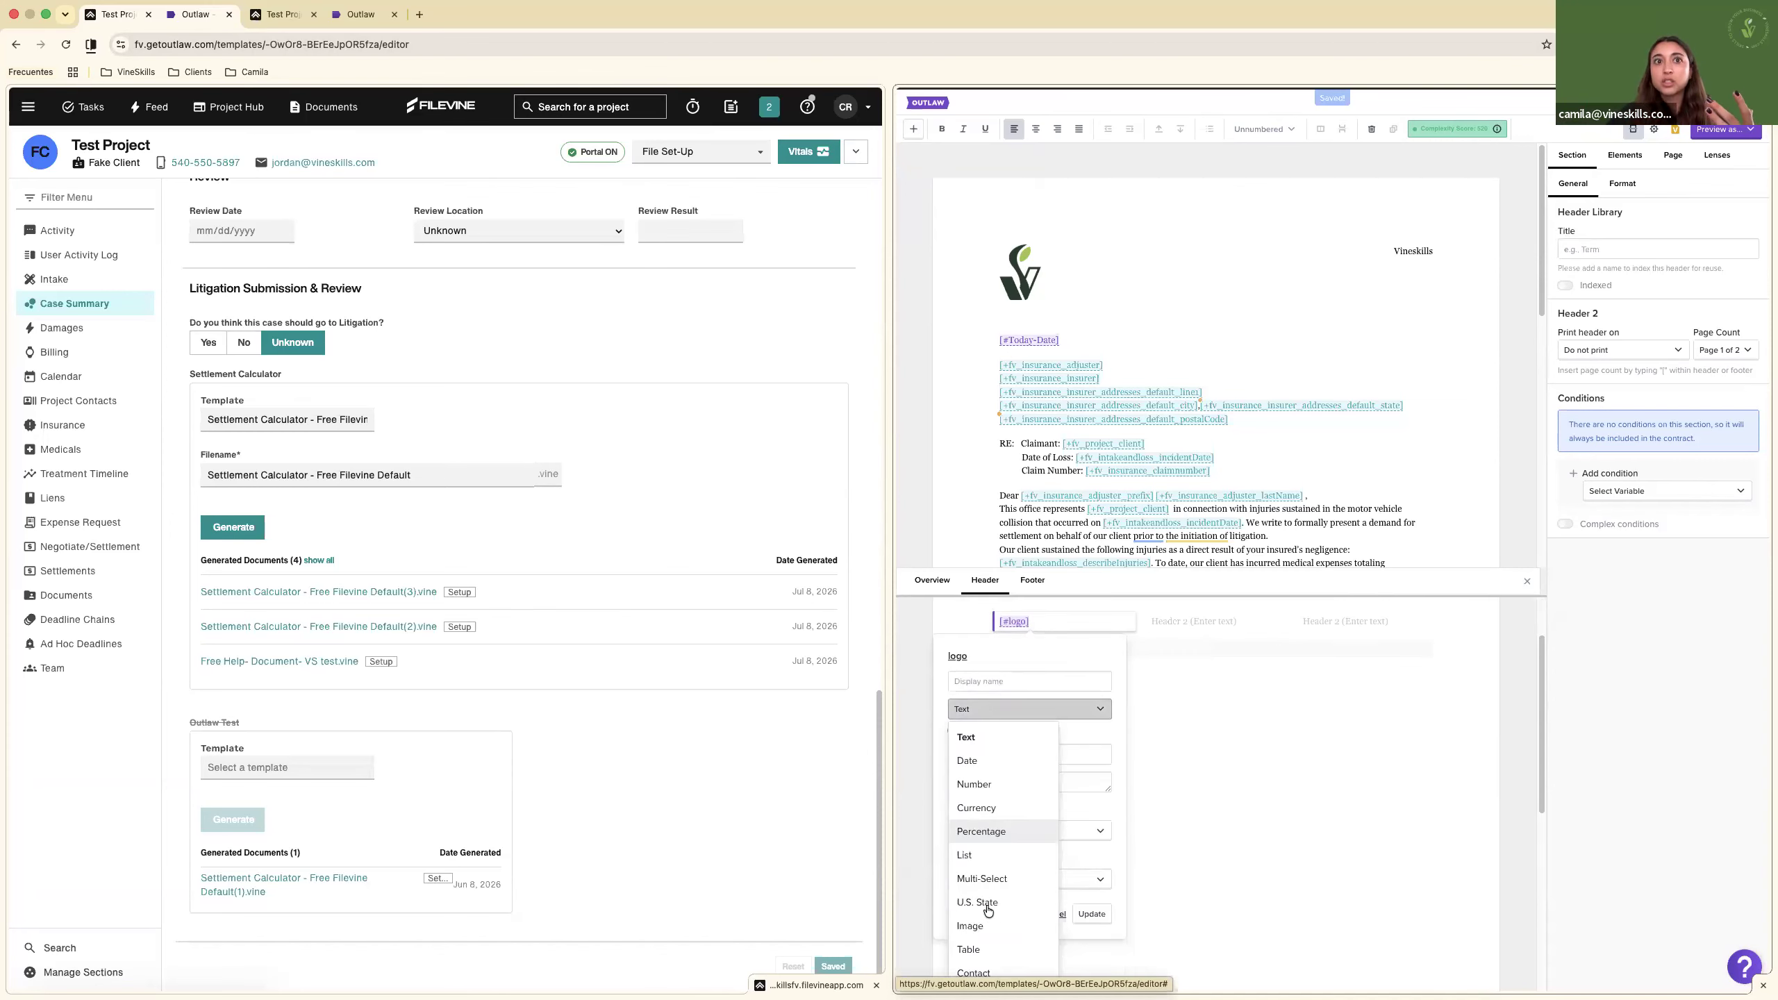
{"action": "left_click", "coordinate": [971, 906]}
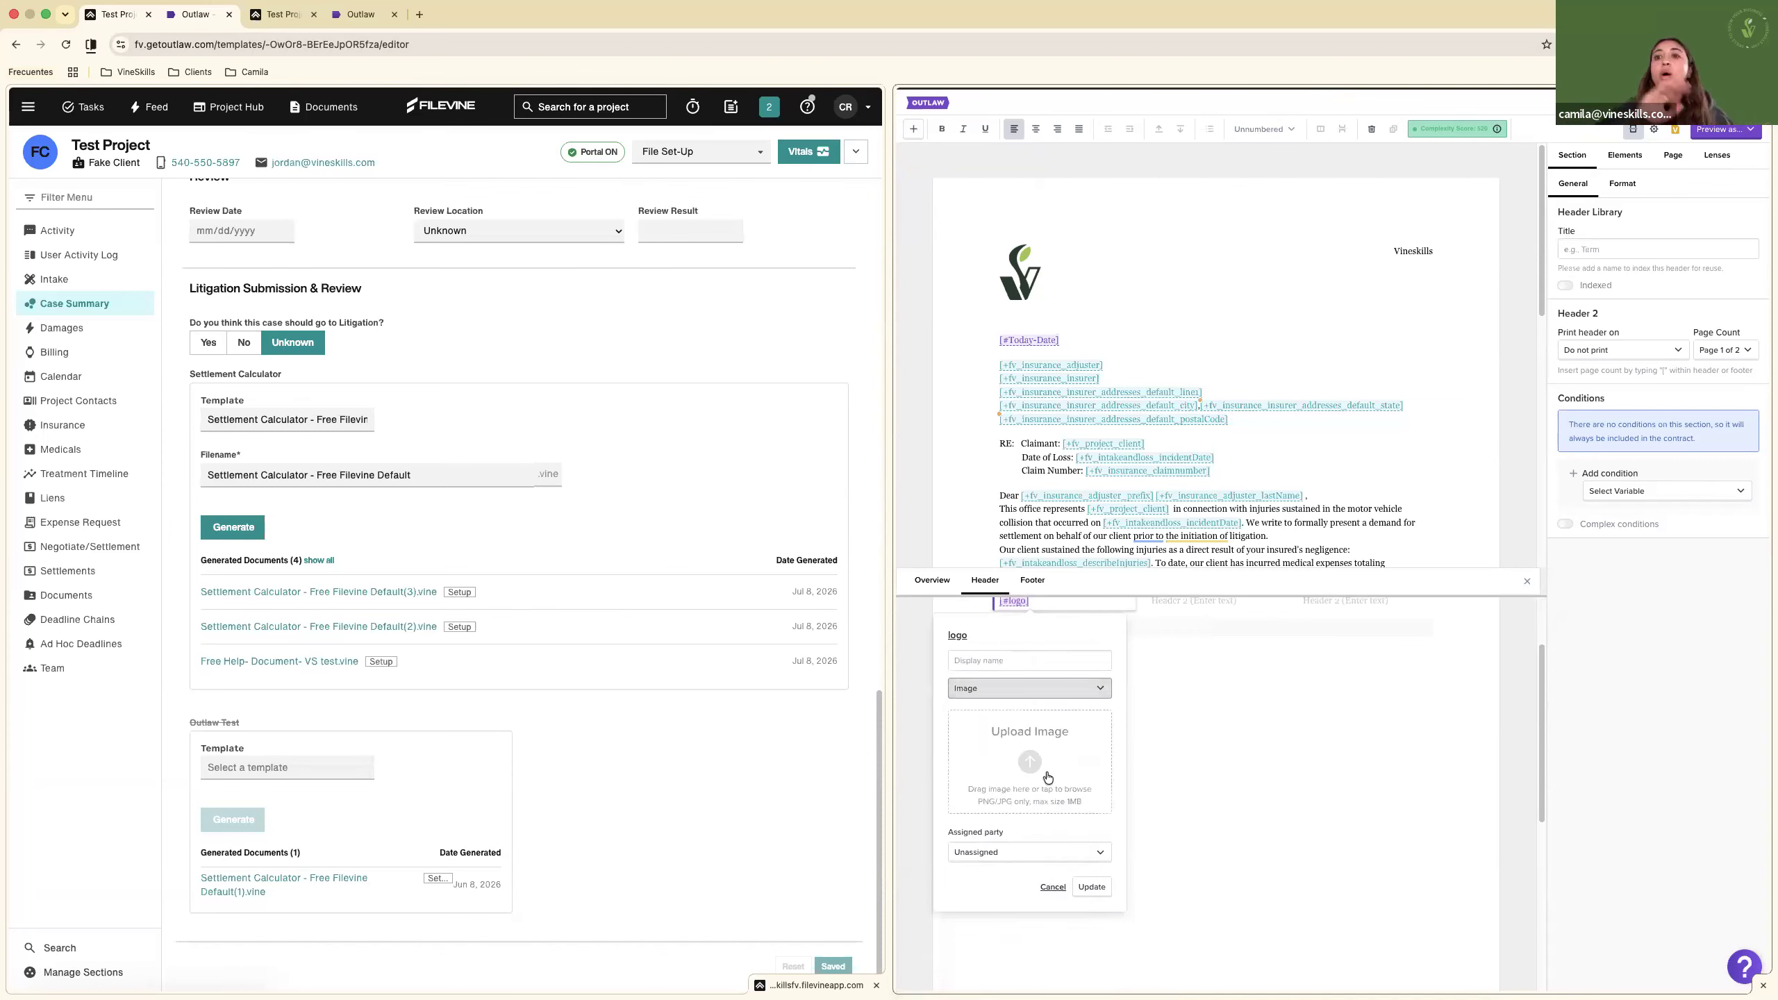
Upload the first screenshot from the Escritorio folder as the logo variable's image and update the variable.
{"action": "left_click", "coordinate": [975, 745]}
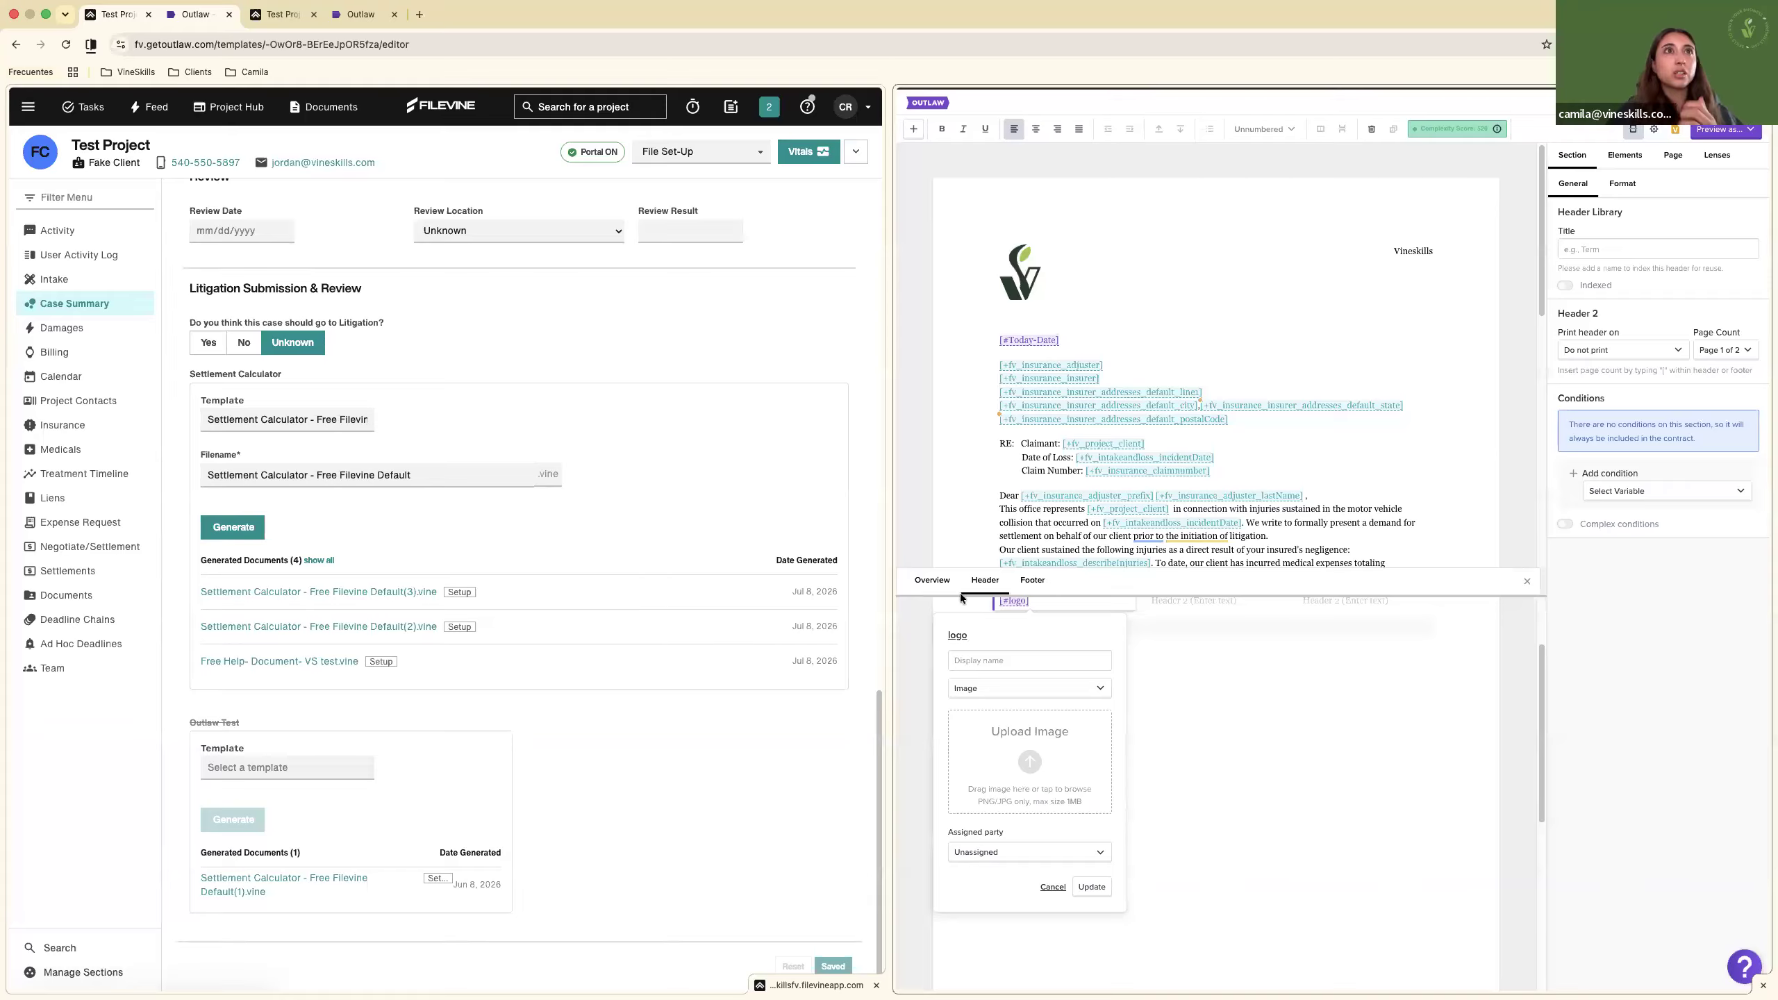
{"action": "scroll", "coordinate": [979, 559], "scroll_direction": "down", "scroll_amount": 3}
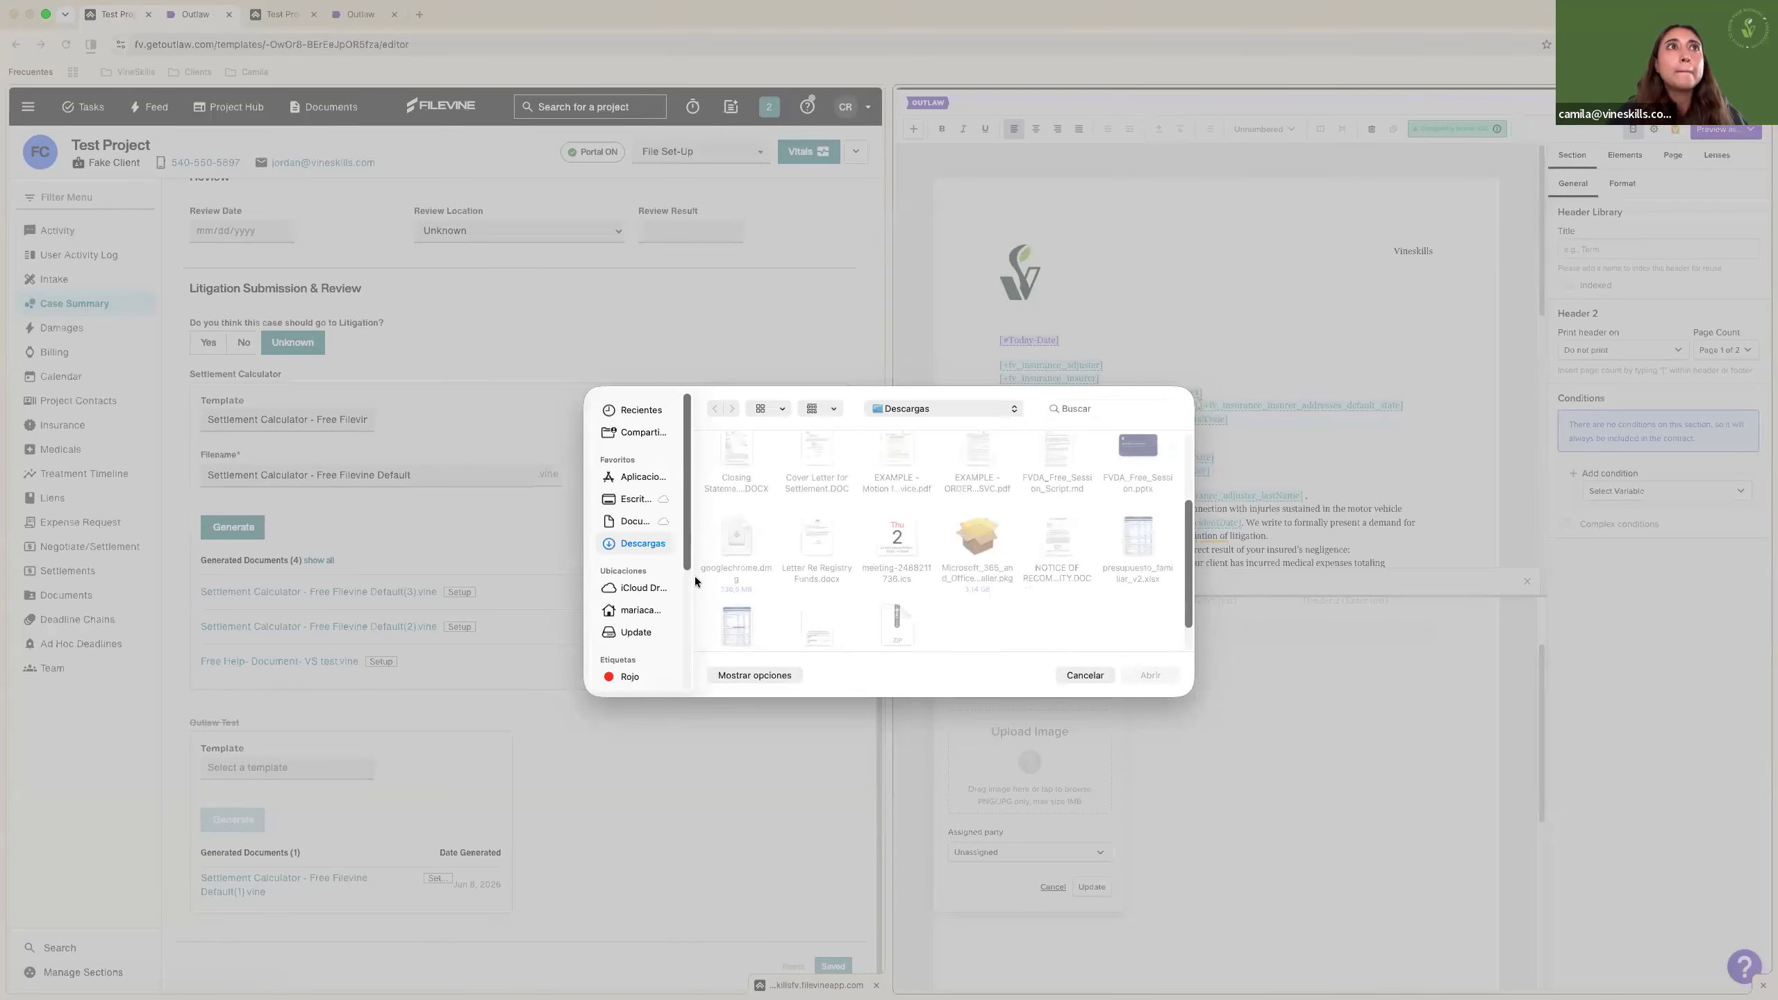
{"action": "scroll", "coordinate": [785, 567], "scroll_direction": "down", "scroll_amount": 2}
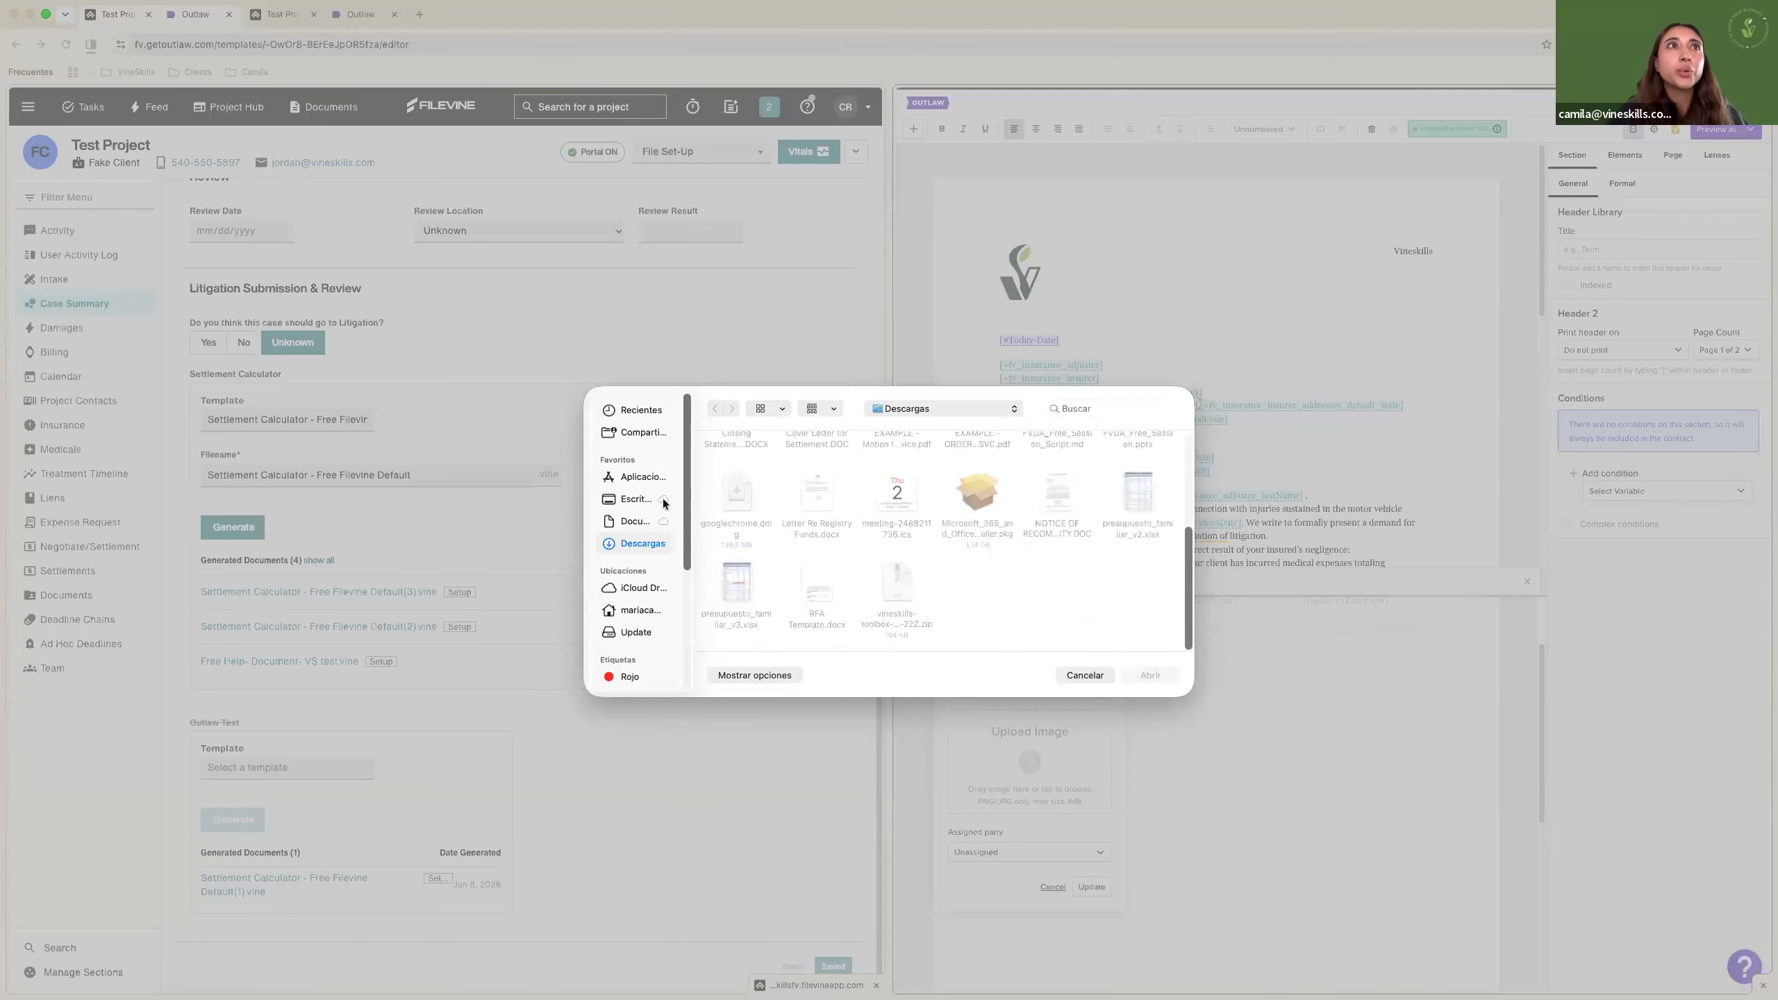
{"action": "left_click", "coordinate": [626, 499]}
{"action": "left_click", "coordinate": [827, 464]}
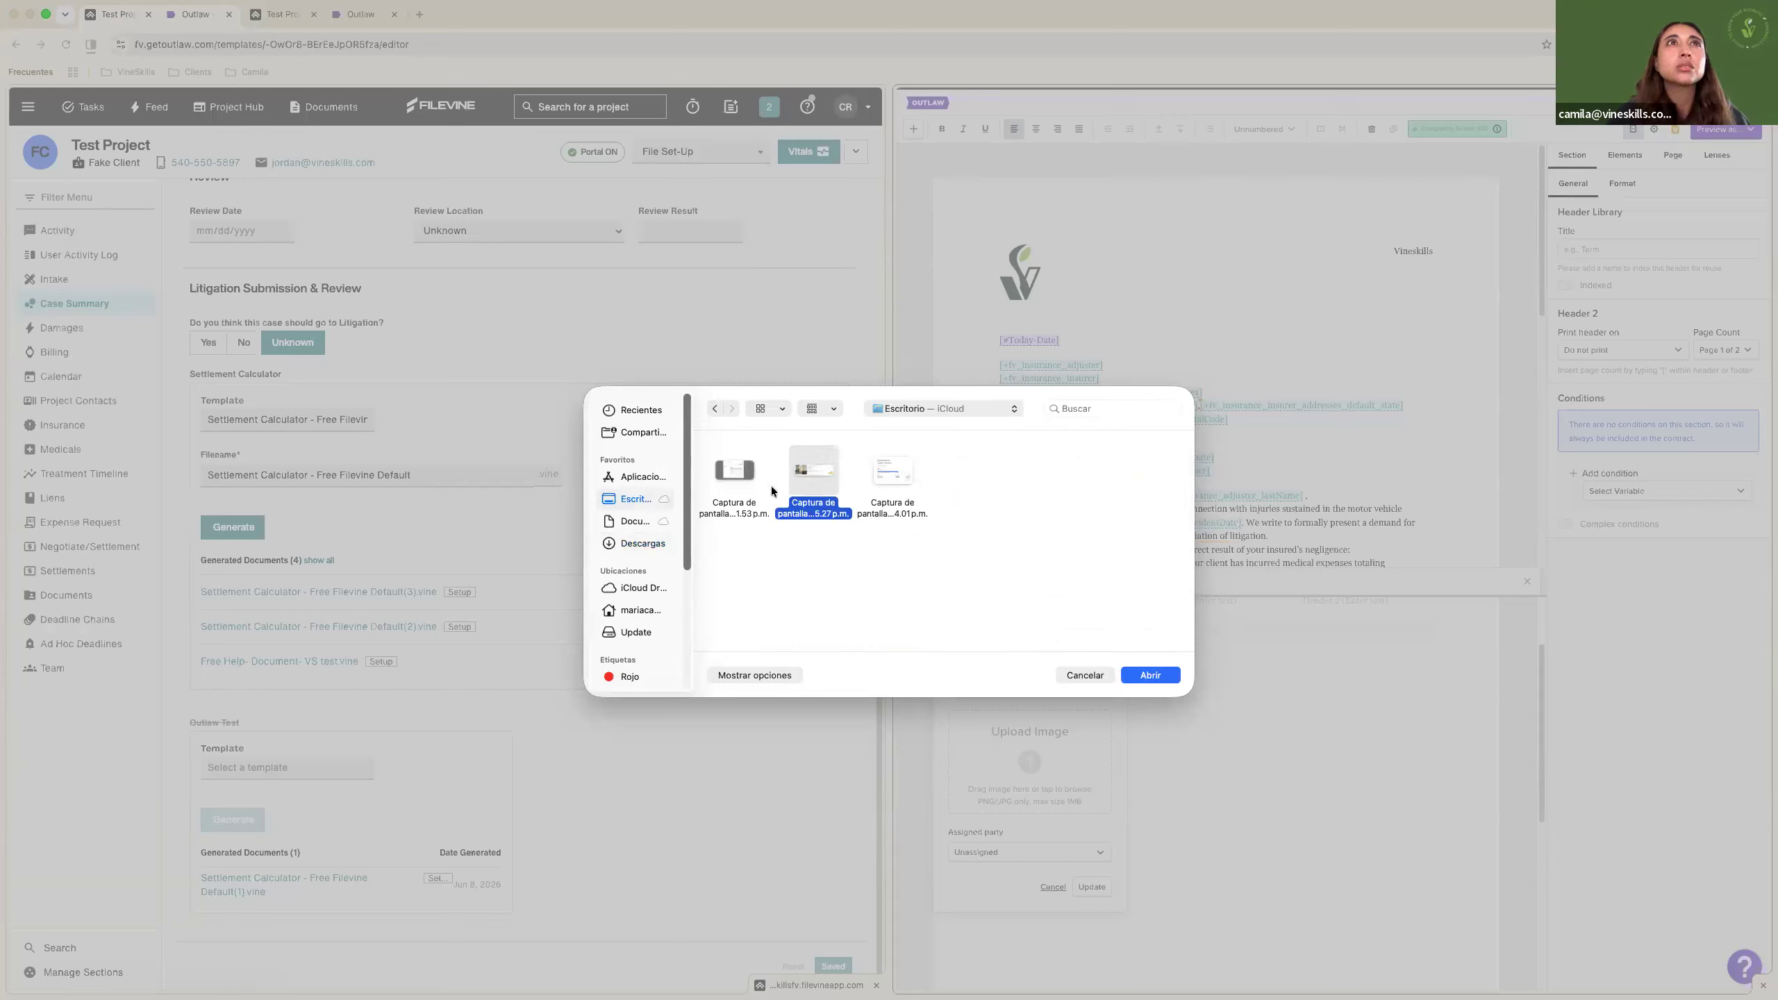
{"action": "left_click", "coordinate": [734, 469]}
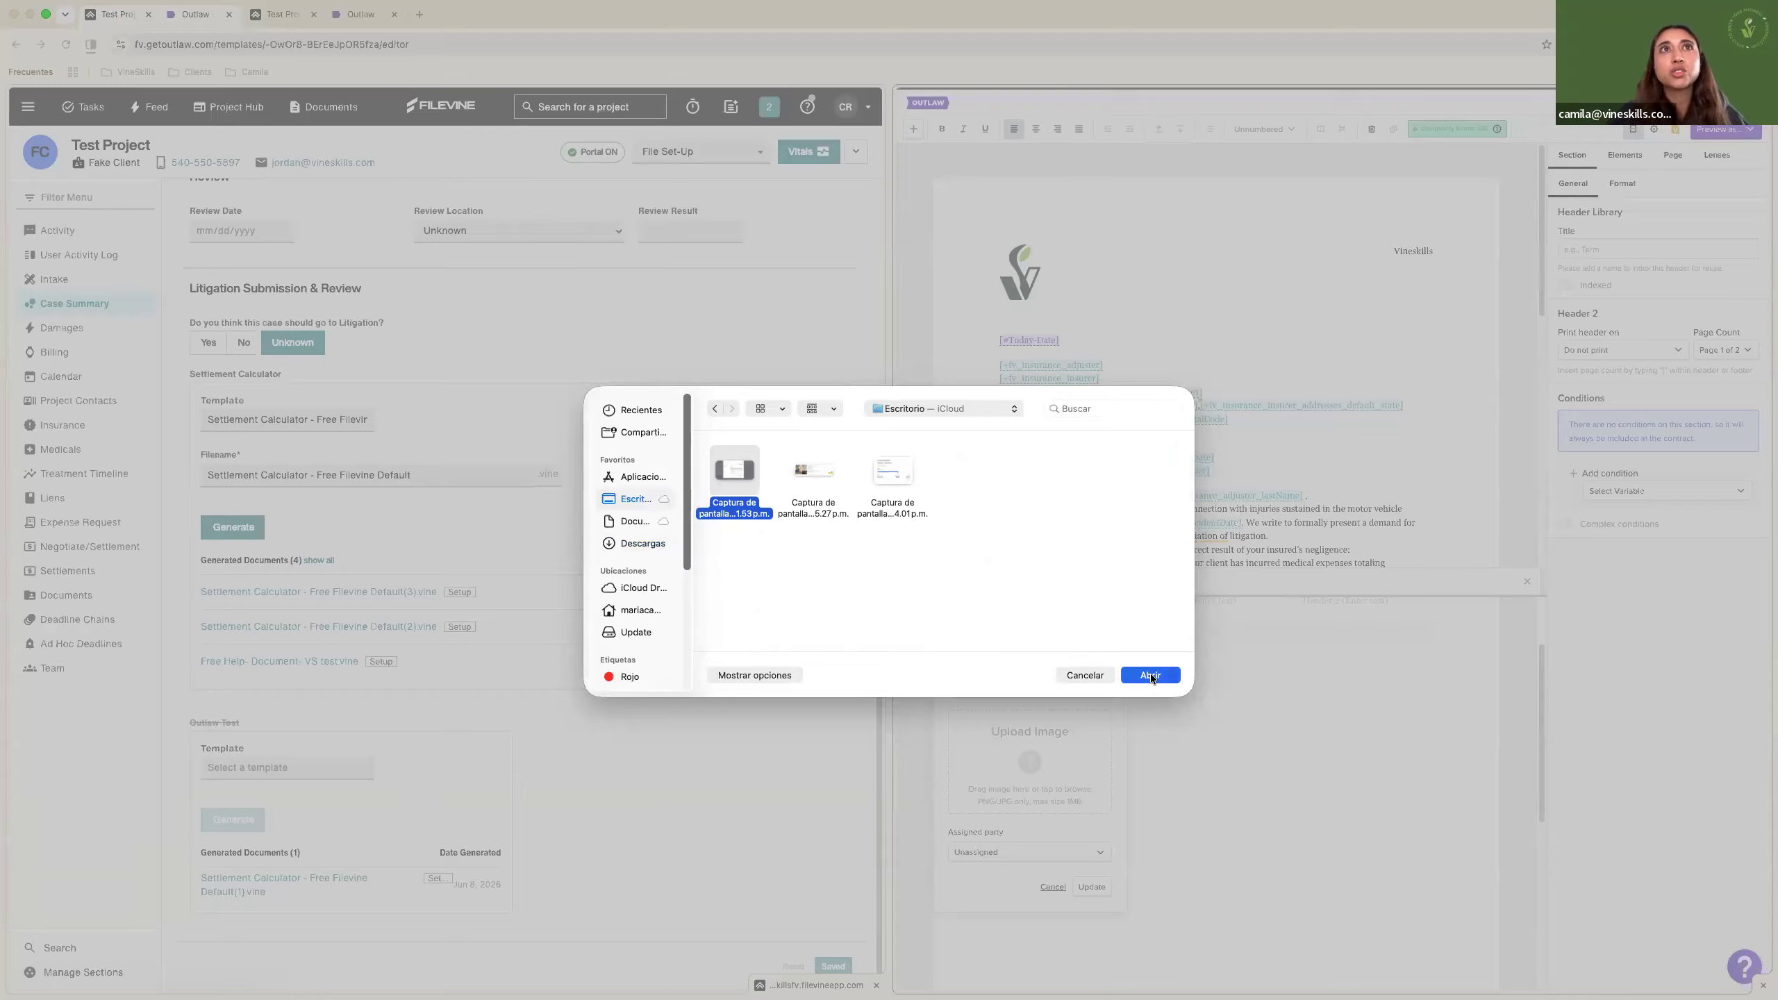
{"action": "left_click", "coordinate": [1150, 674]}
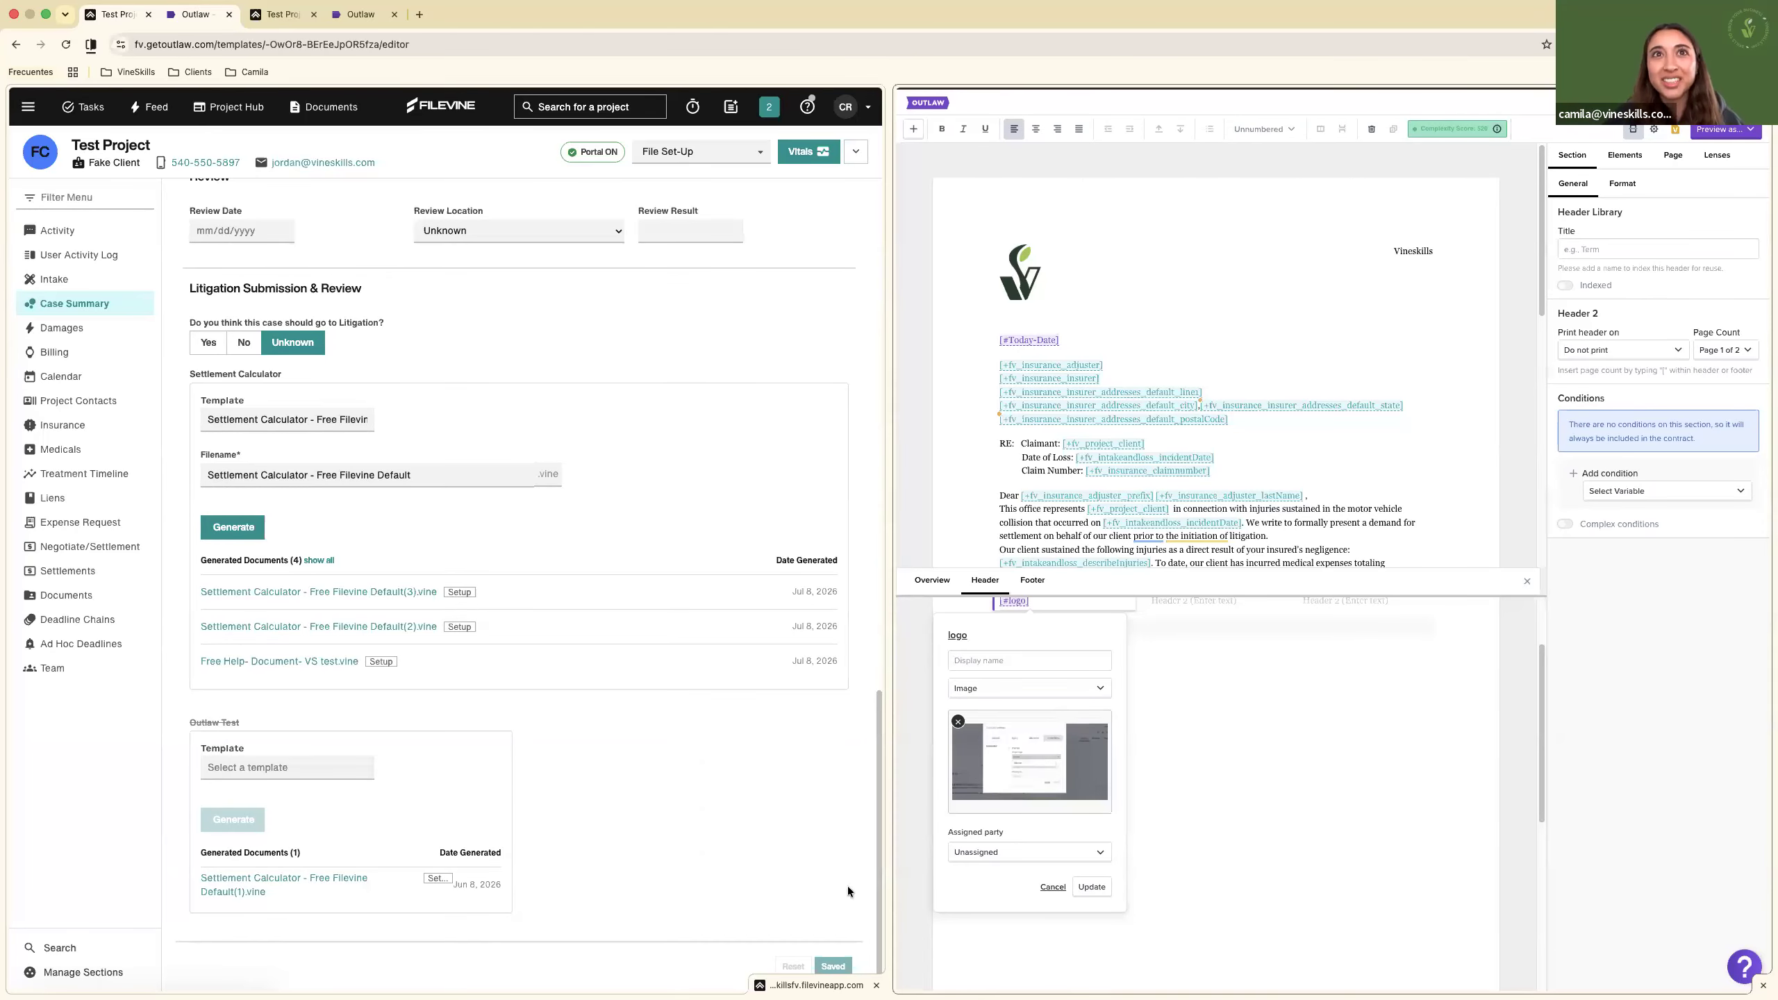
{"action": "left_click", "coordinate": [1090, 893]}
Add a second [#logo] variable beside the existing one in the header's first column.
{"action": "scroll", "coordinate": [1153, 833], "scroll_direction": "up", "scroll_amount": 1}
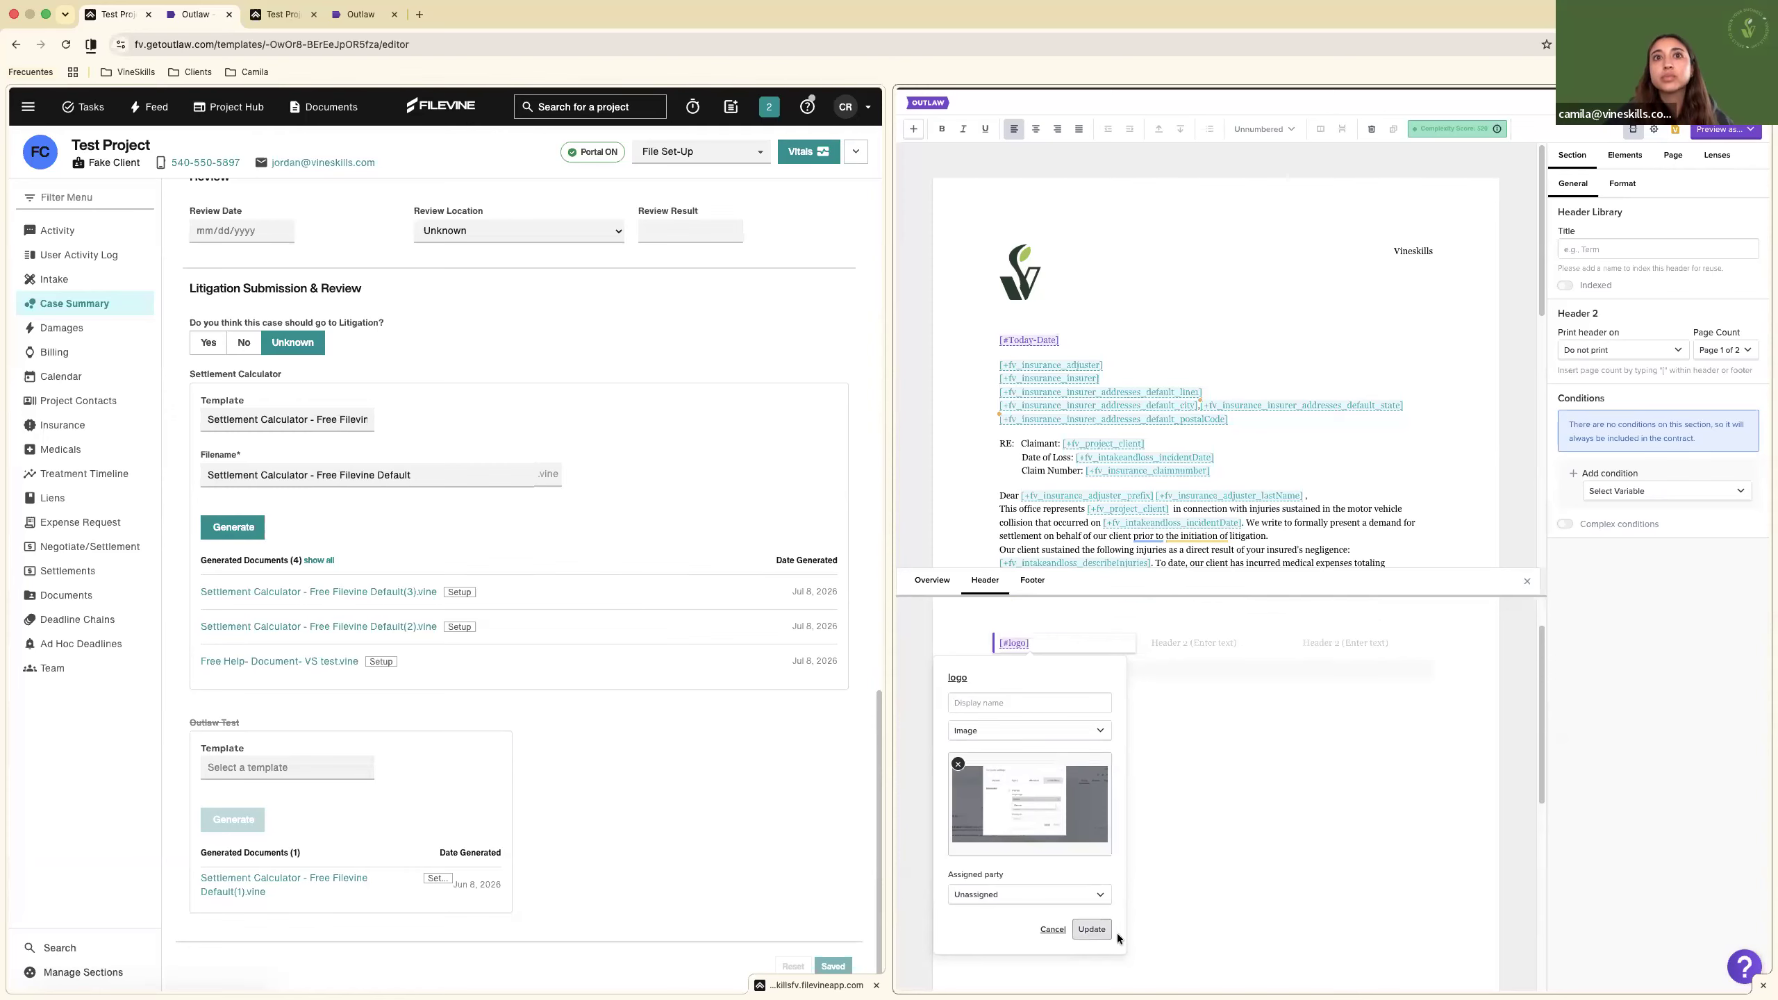
{"action": "left_click", "coordinate": [1032, 641]}
{"action": "type", "text": "[#logo]"}
{"action": "left_click", "coordinate": [1068, 641]}
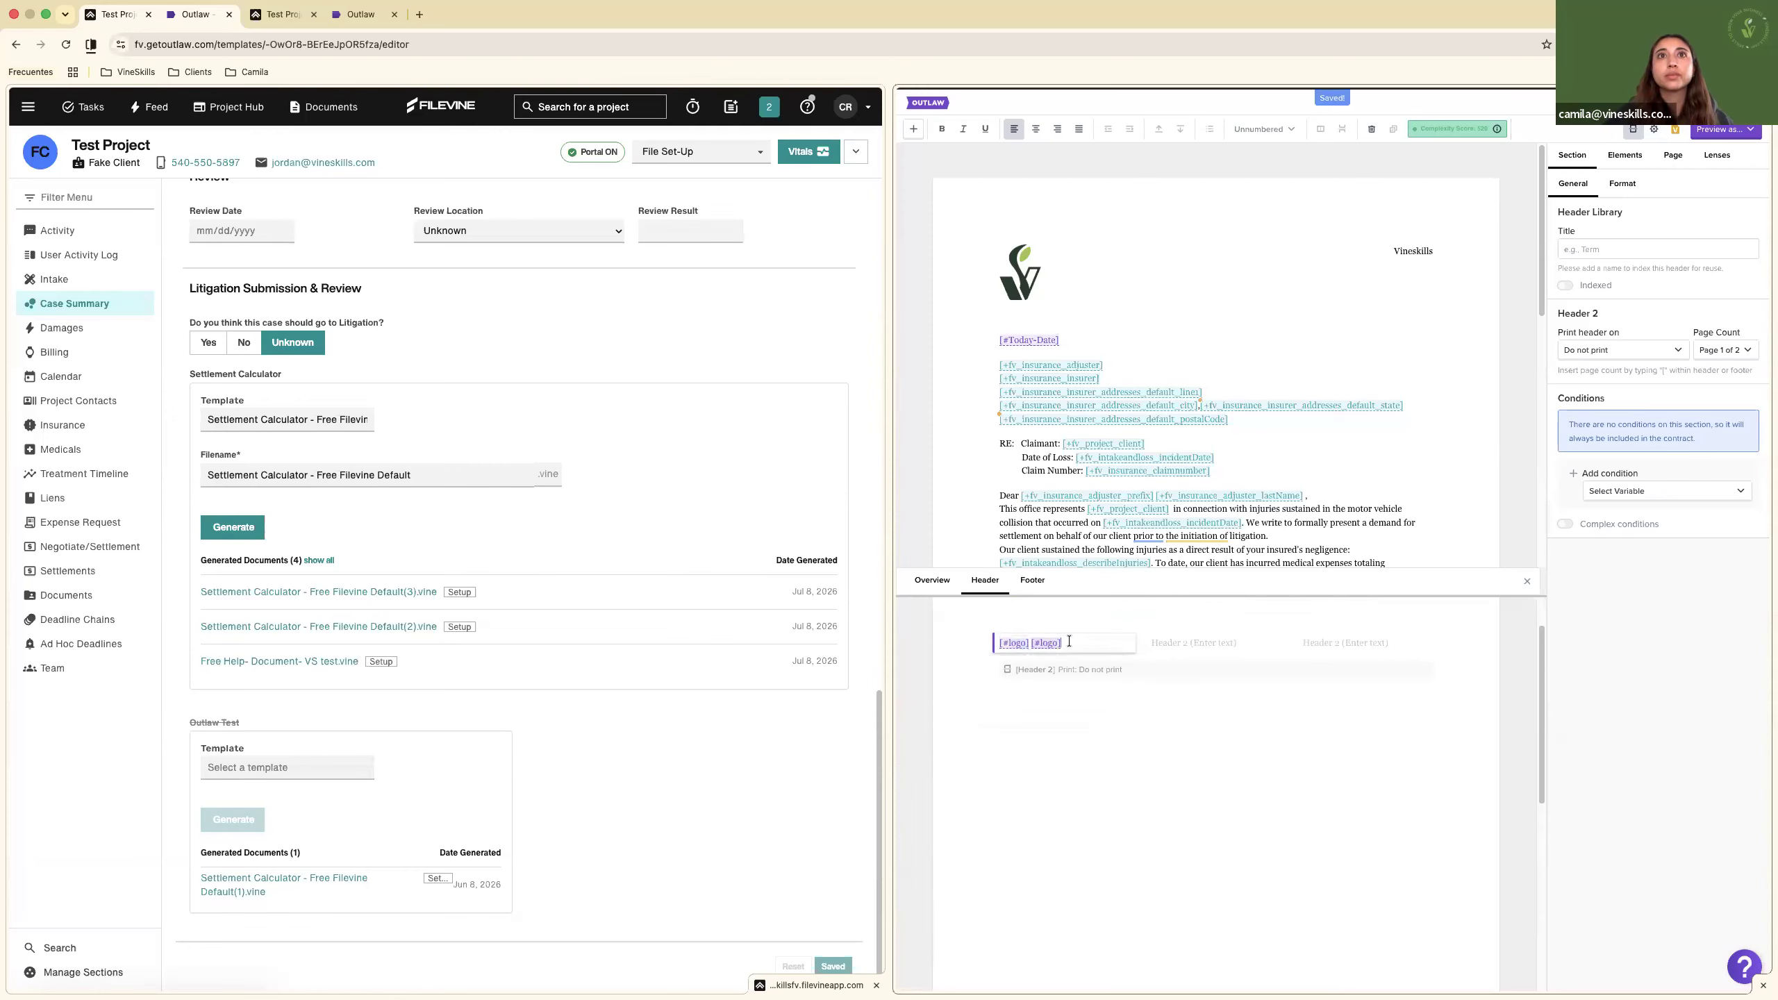
Remove the duplicate [#logo] variable from the header's first column, then check the remaining logo variable's settings without updating them.
{"action": "left_click", "coordinate": [1020, 644]}
{"action": "left_click", "coordinate": [1030, 642]}
{"action": "key", "text": "BackSpace"}
{"action": "left_click", "coordinate": [1018, 644]}
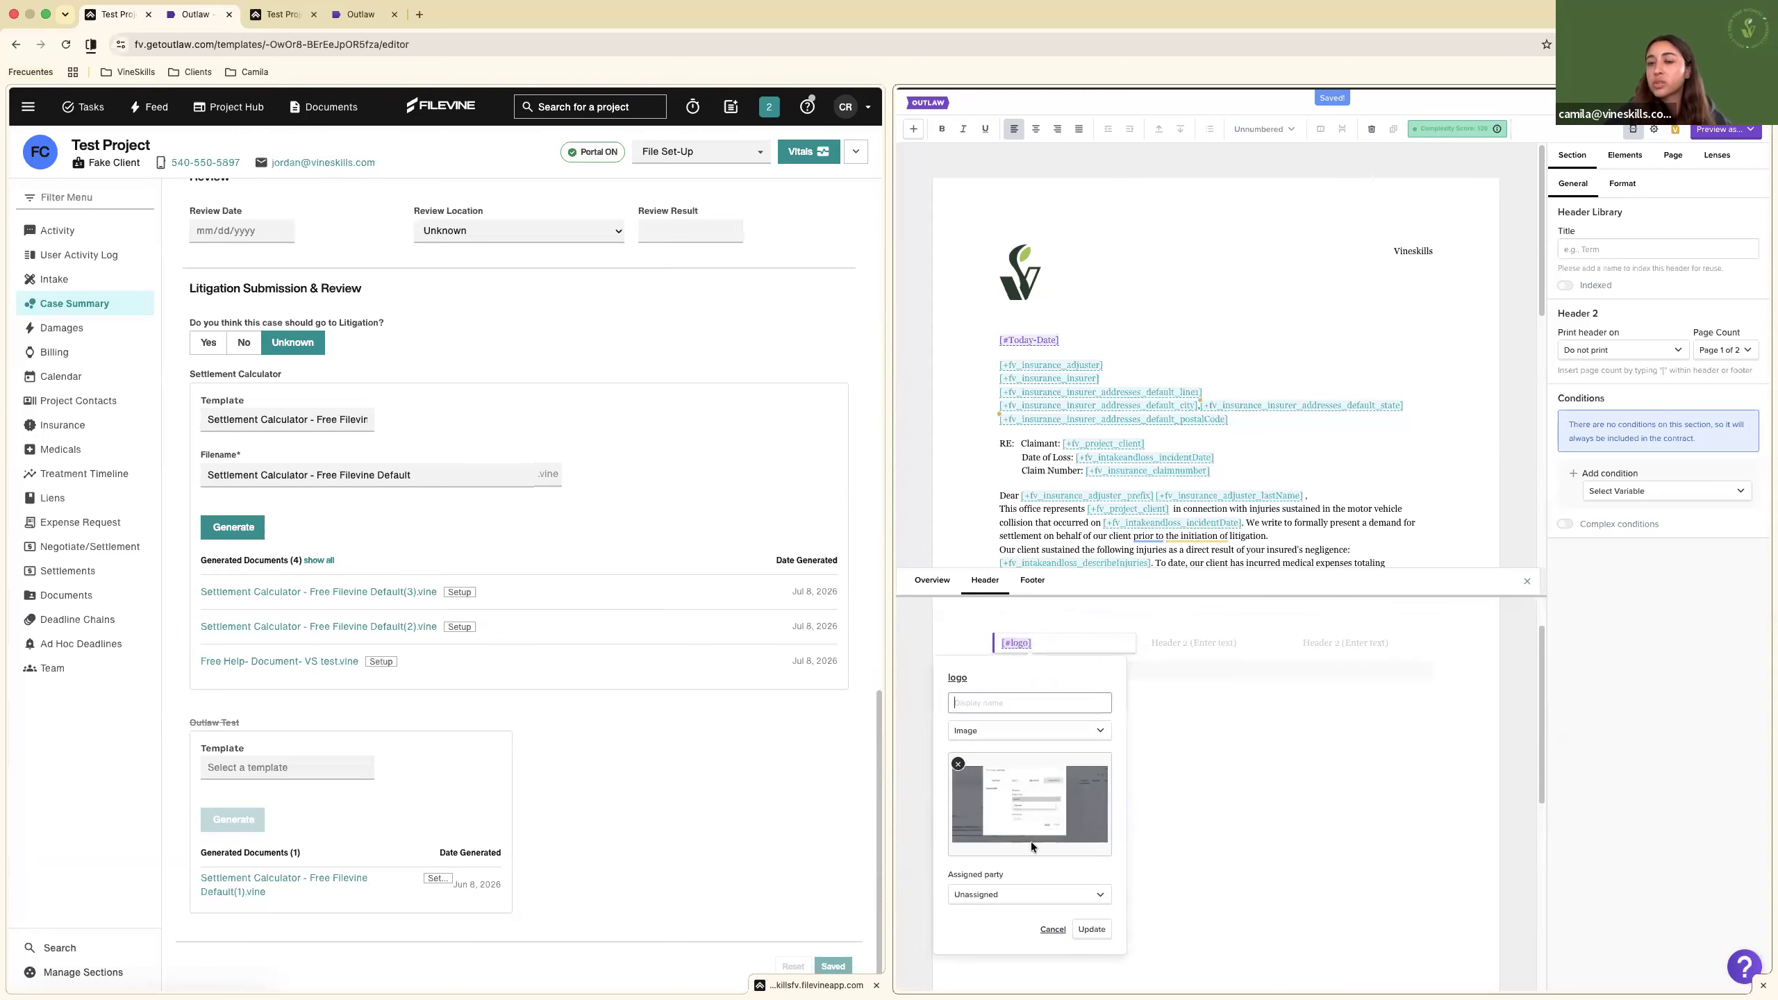
{"action": "left_click", "coordinate": [1052, 930]}
Insert a centred page count in the header's second column, using the "1 of 2" format.
{"action": "left_click", "coordinate": [1180, 642]}
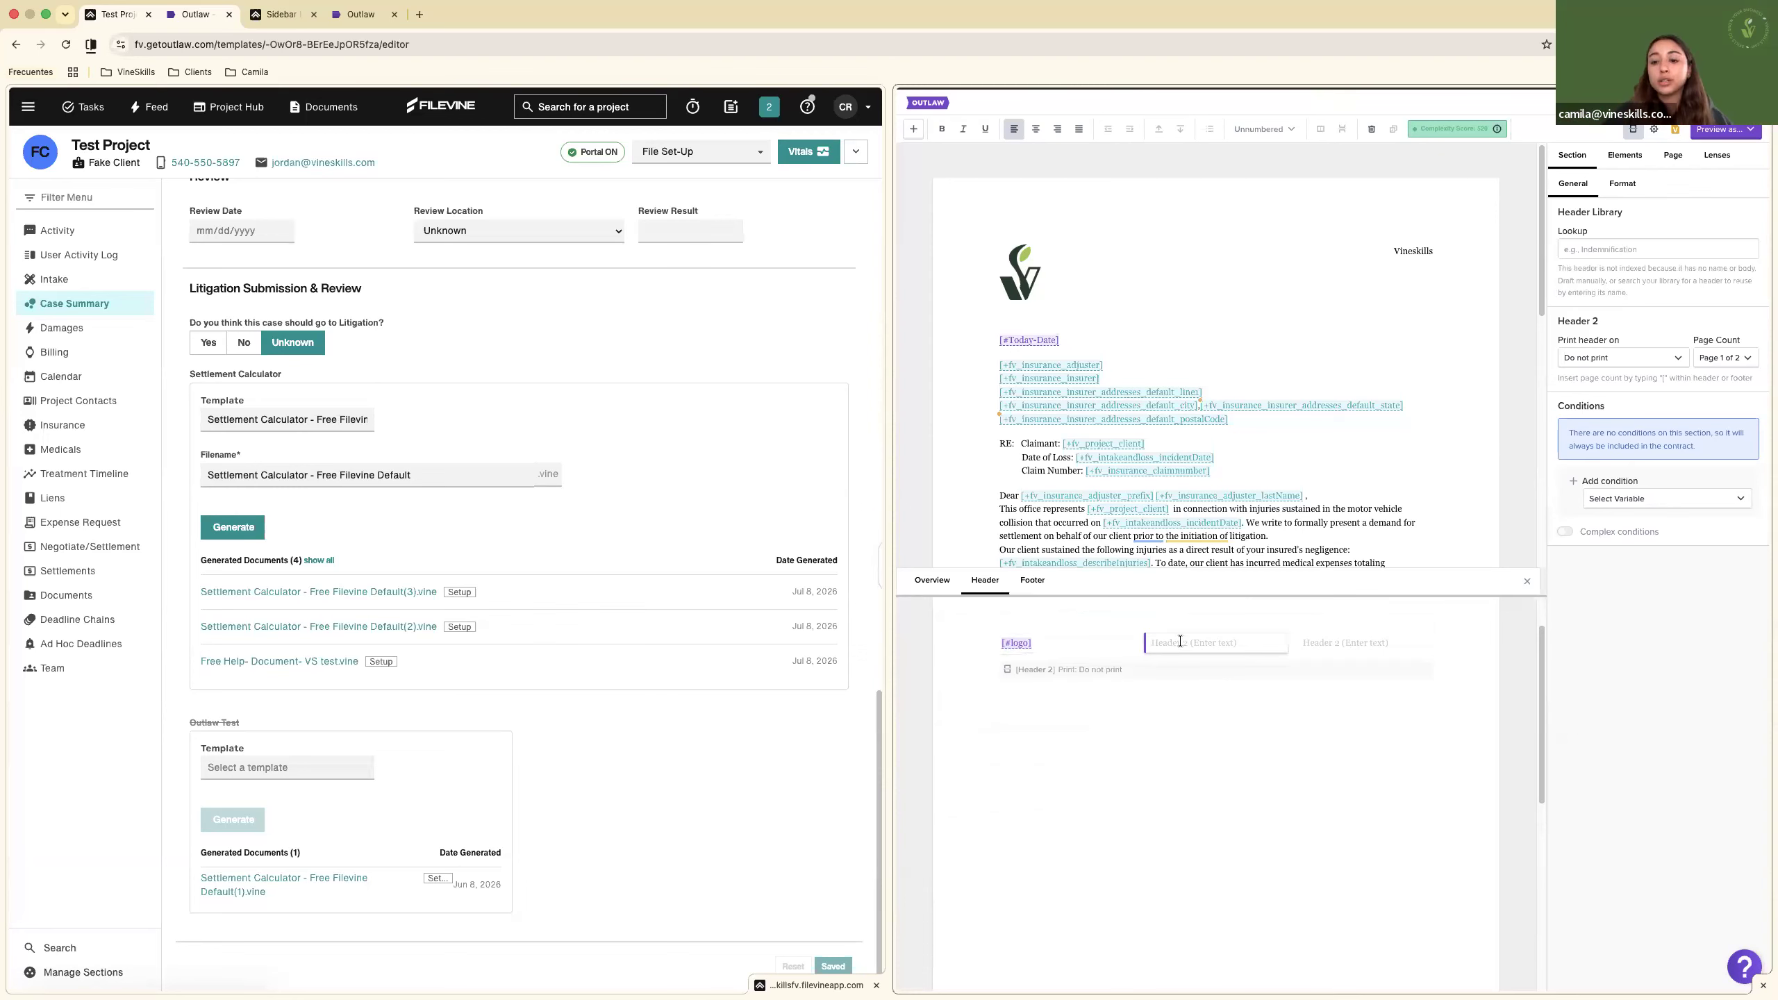
{"action": "type", "text": "["}
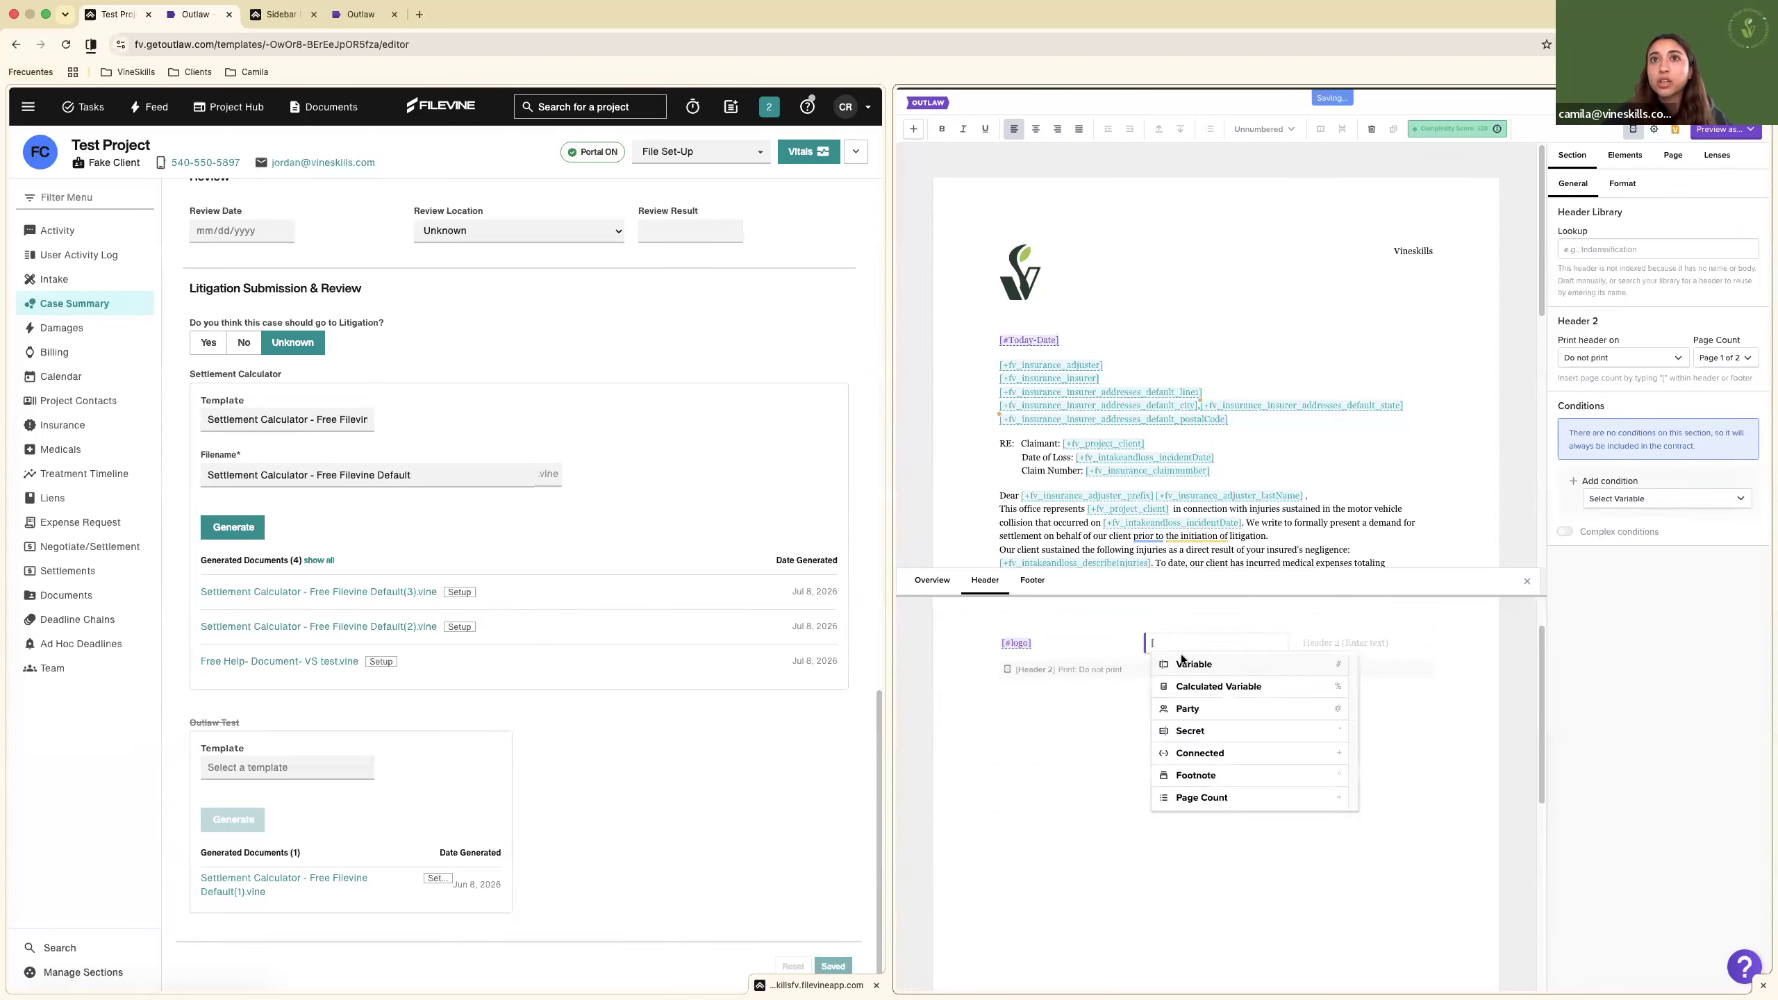
{"action": "left_click", "coordinate": [1218, 803]}
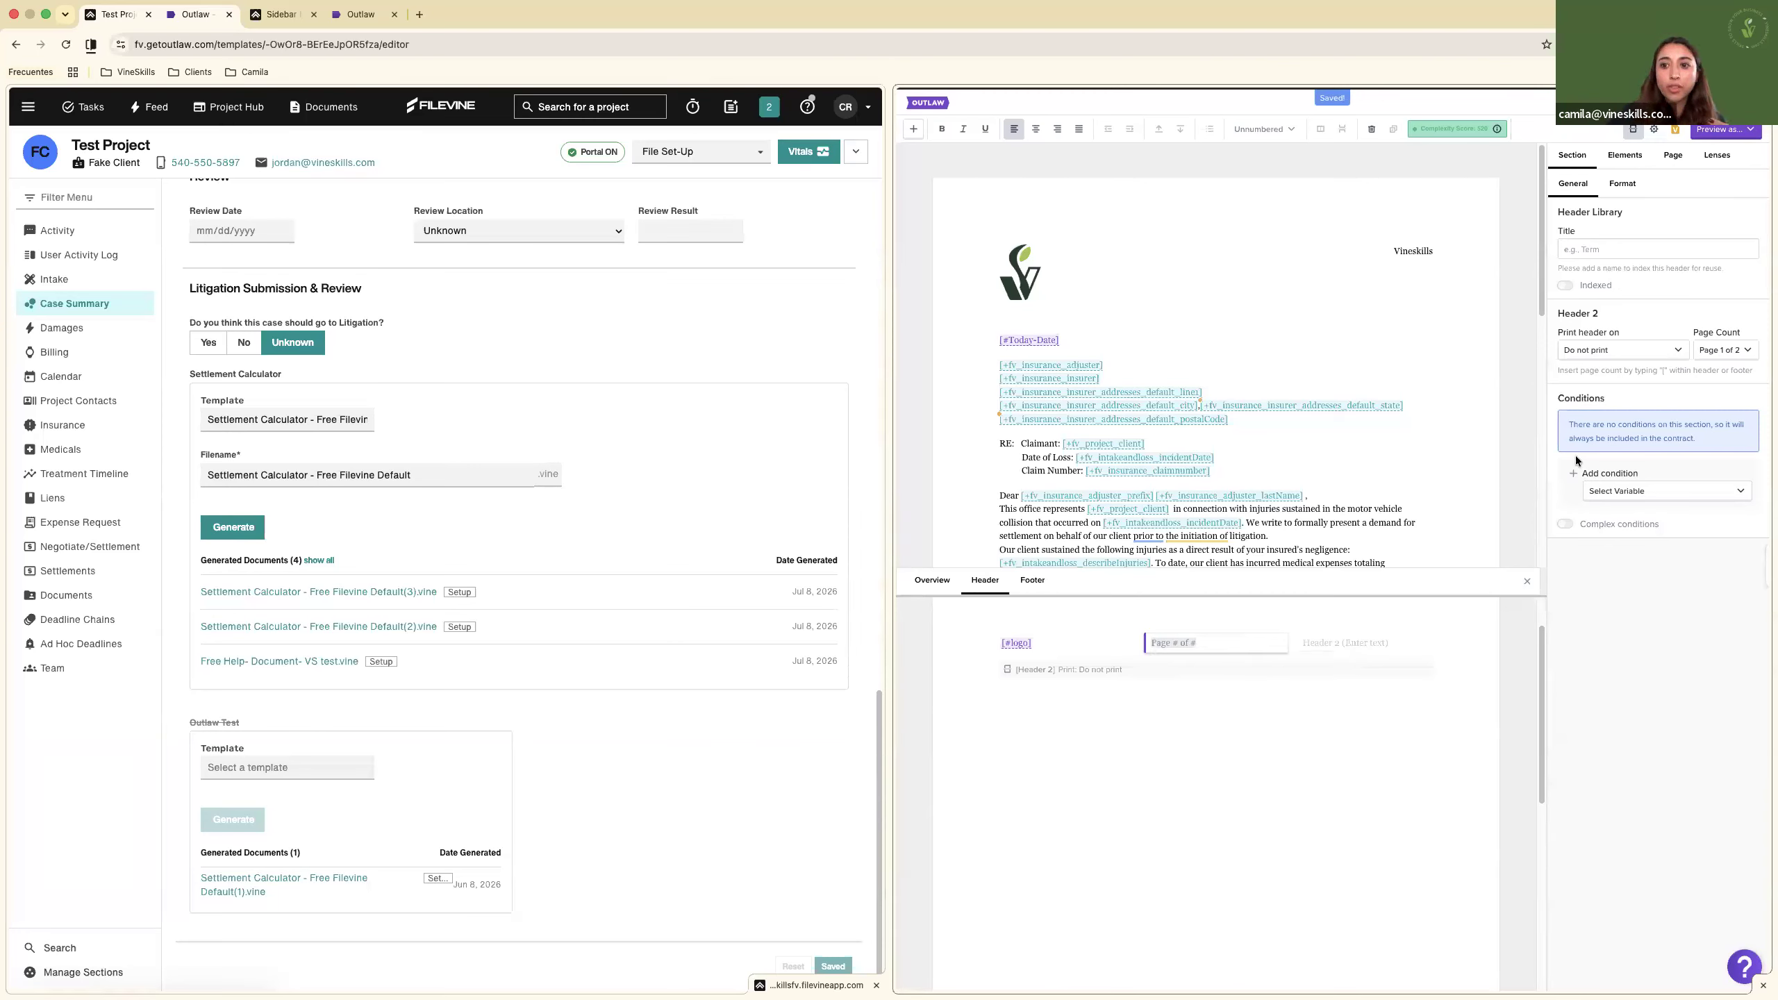
{"action": "left_click", "coordinate": [1720, 352]}
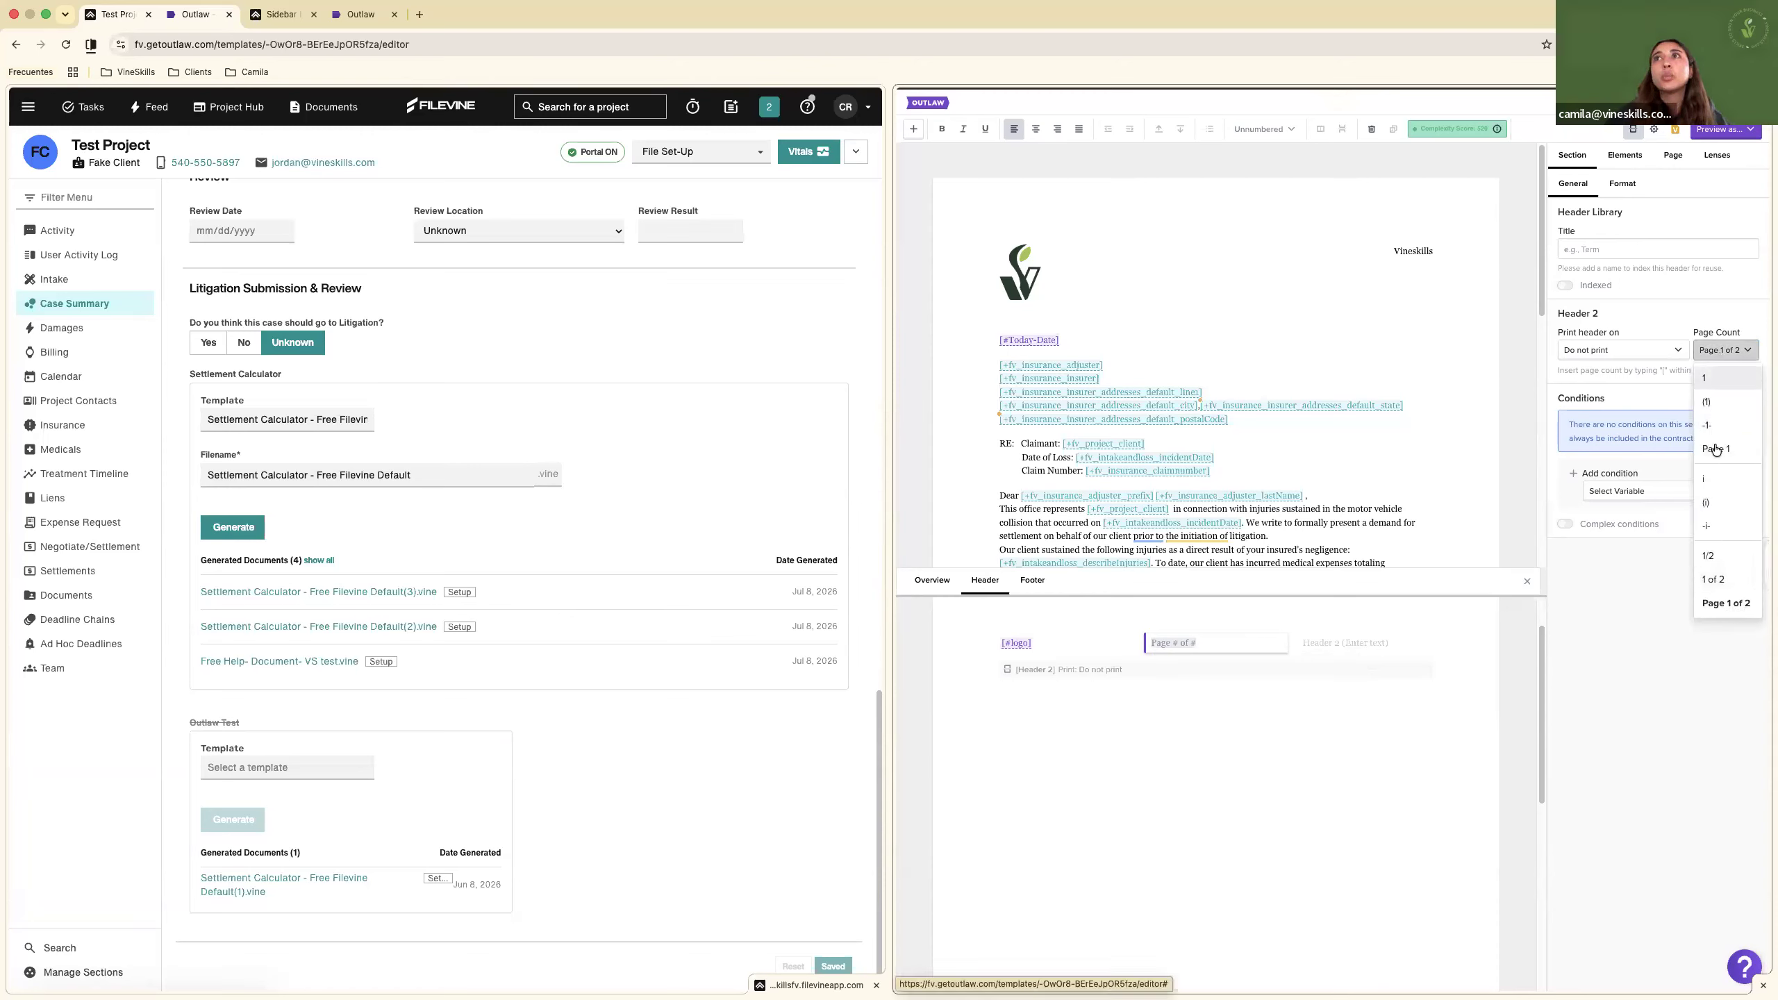
{"action": "left_click", "coordinate": [1710, 579]}
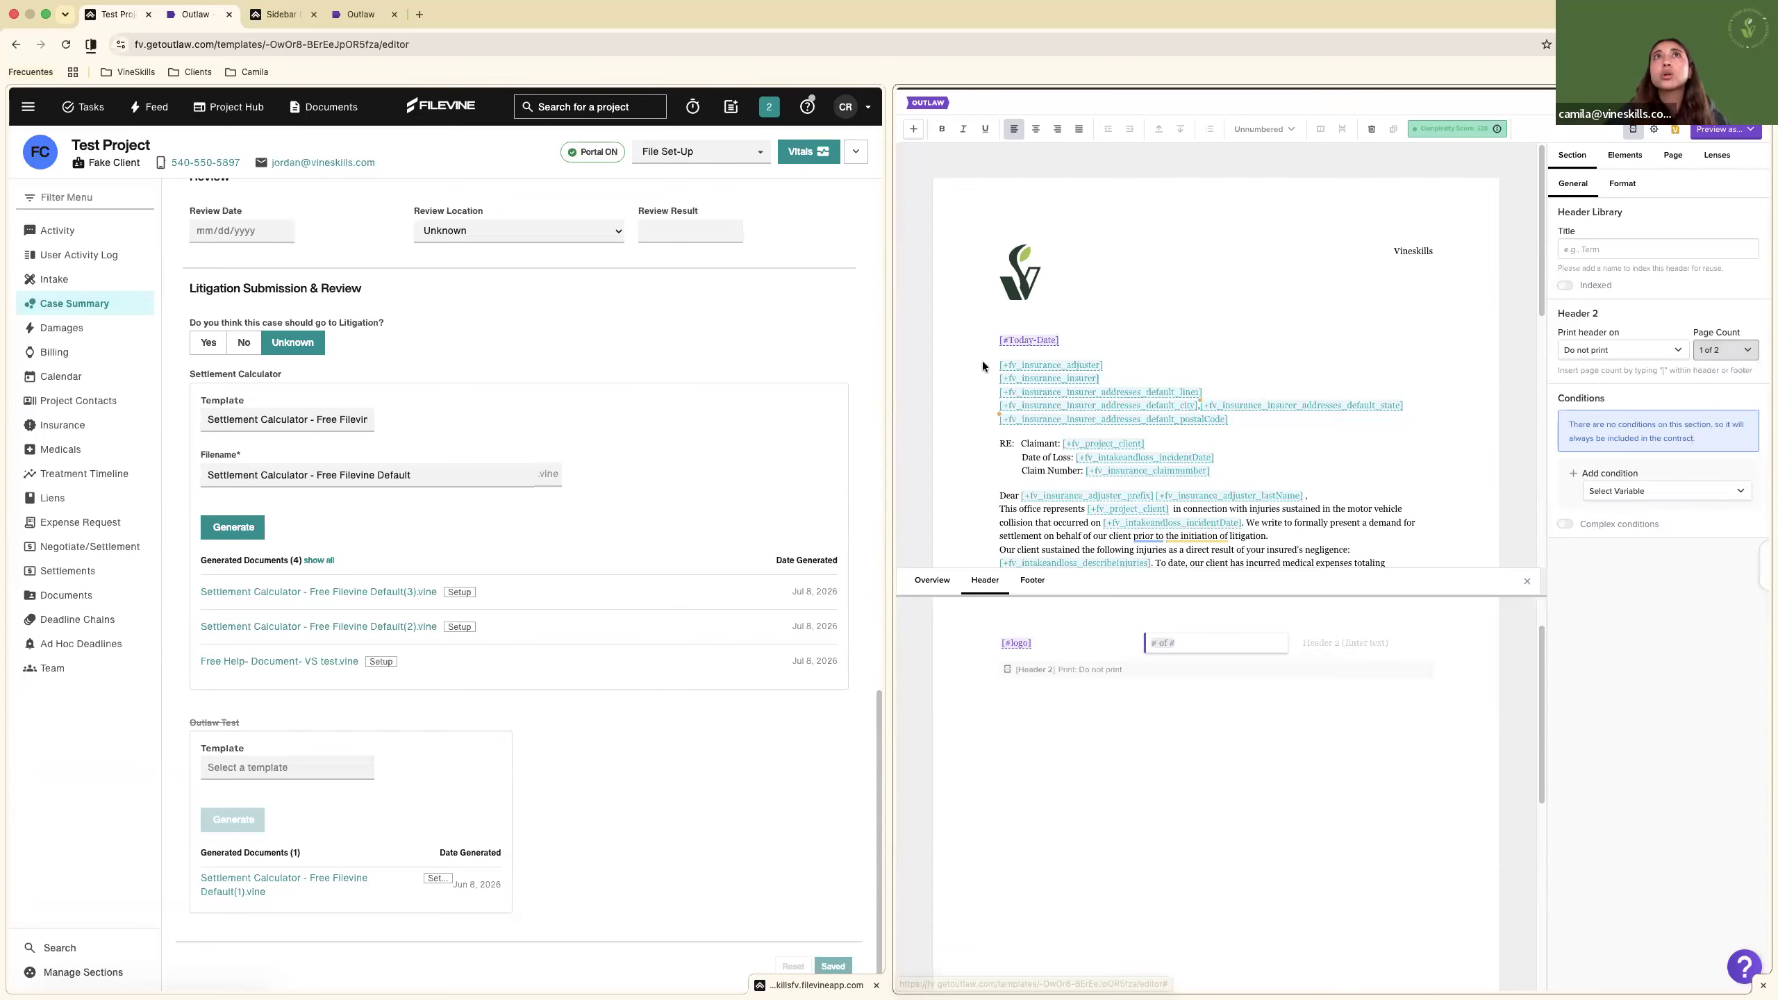
{"action": "left_click", "coordinate": [1033, 132]}
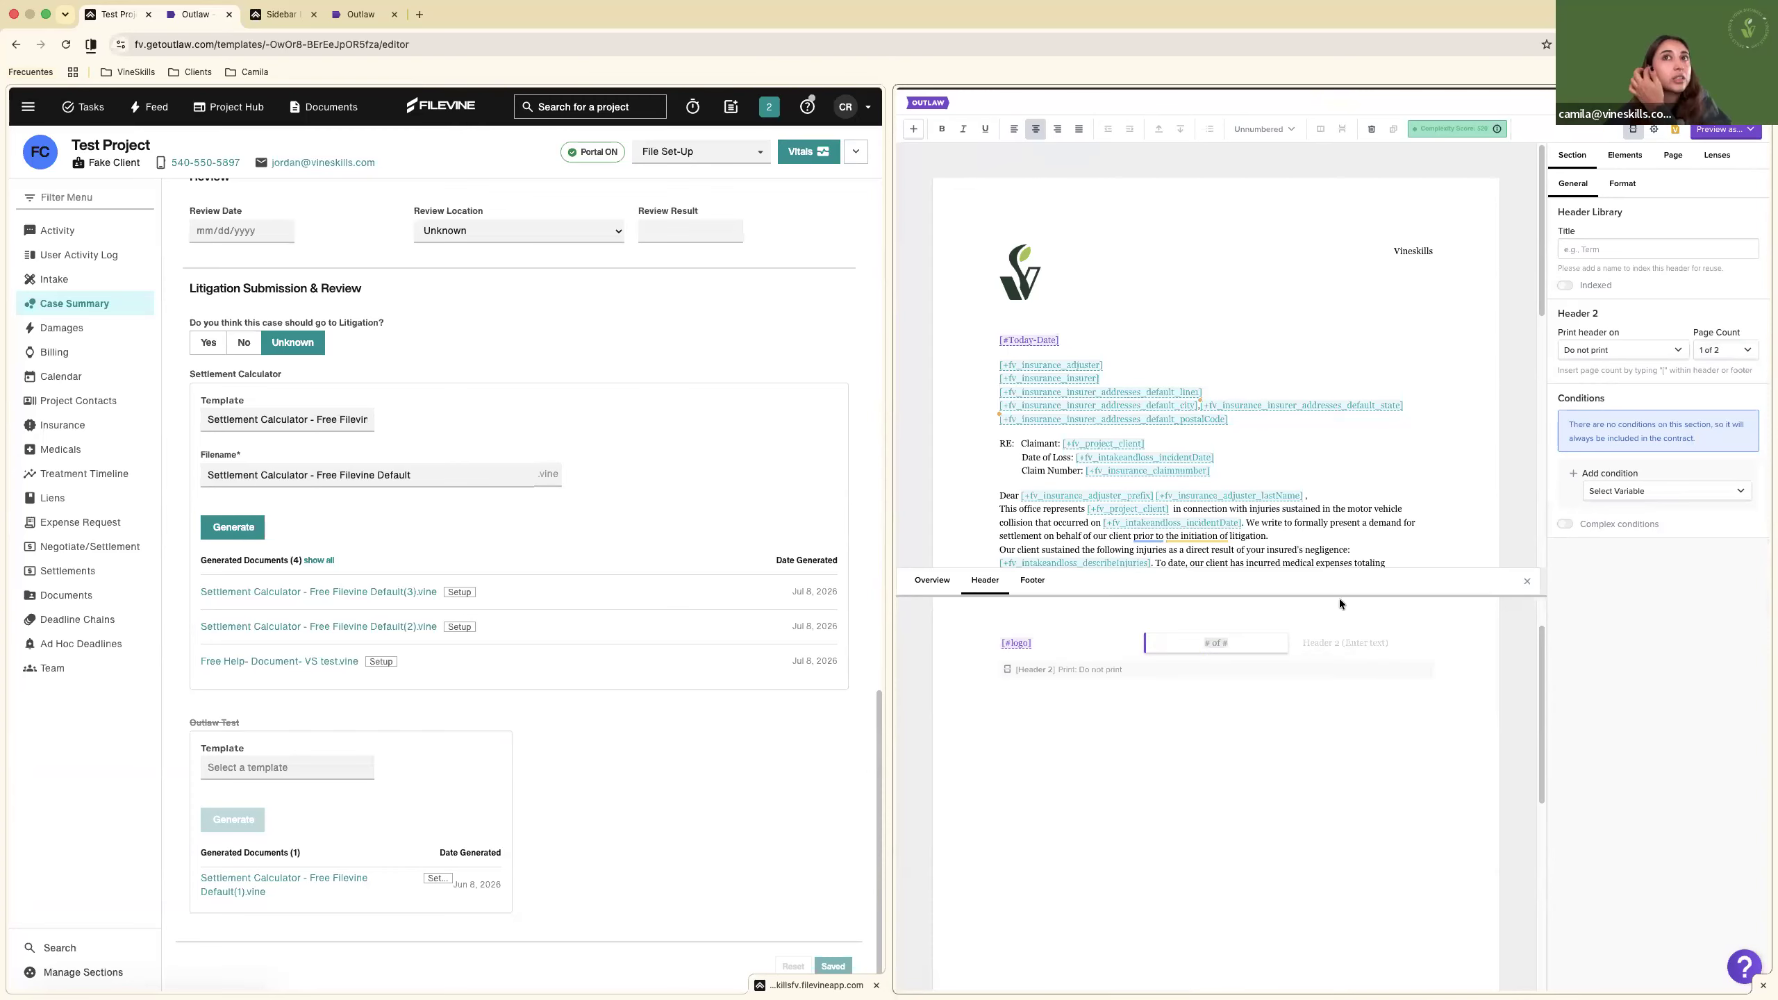
Enter "Address for Florida" in the header's third column.
{"action": "left_click", "coordinate": [1339, 639]}
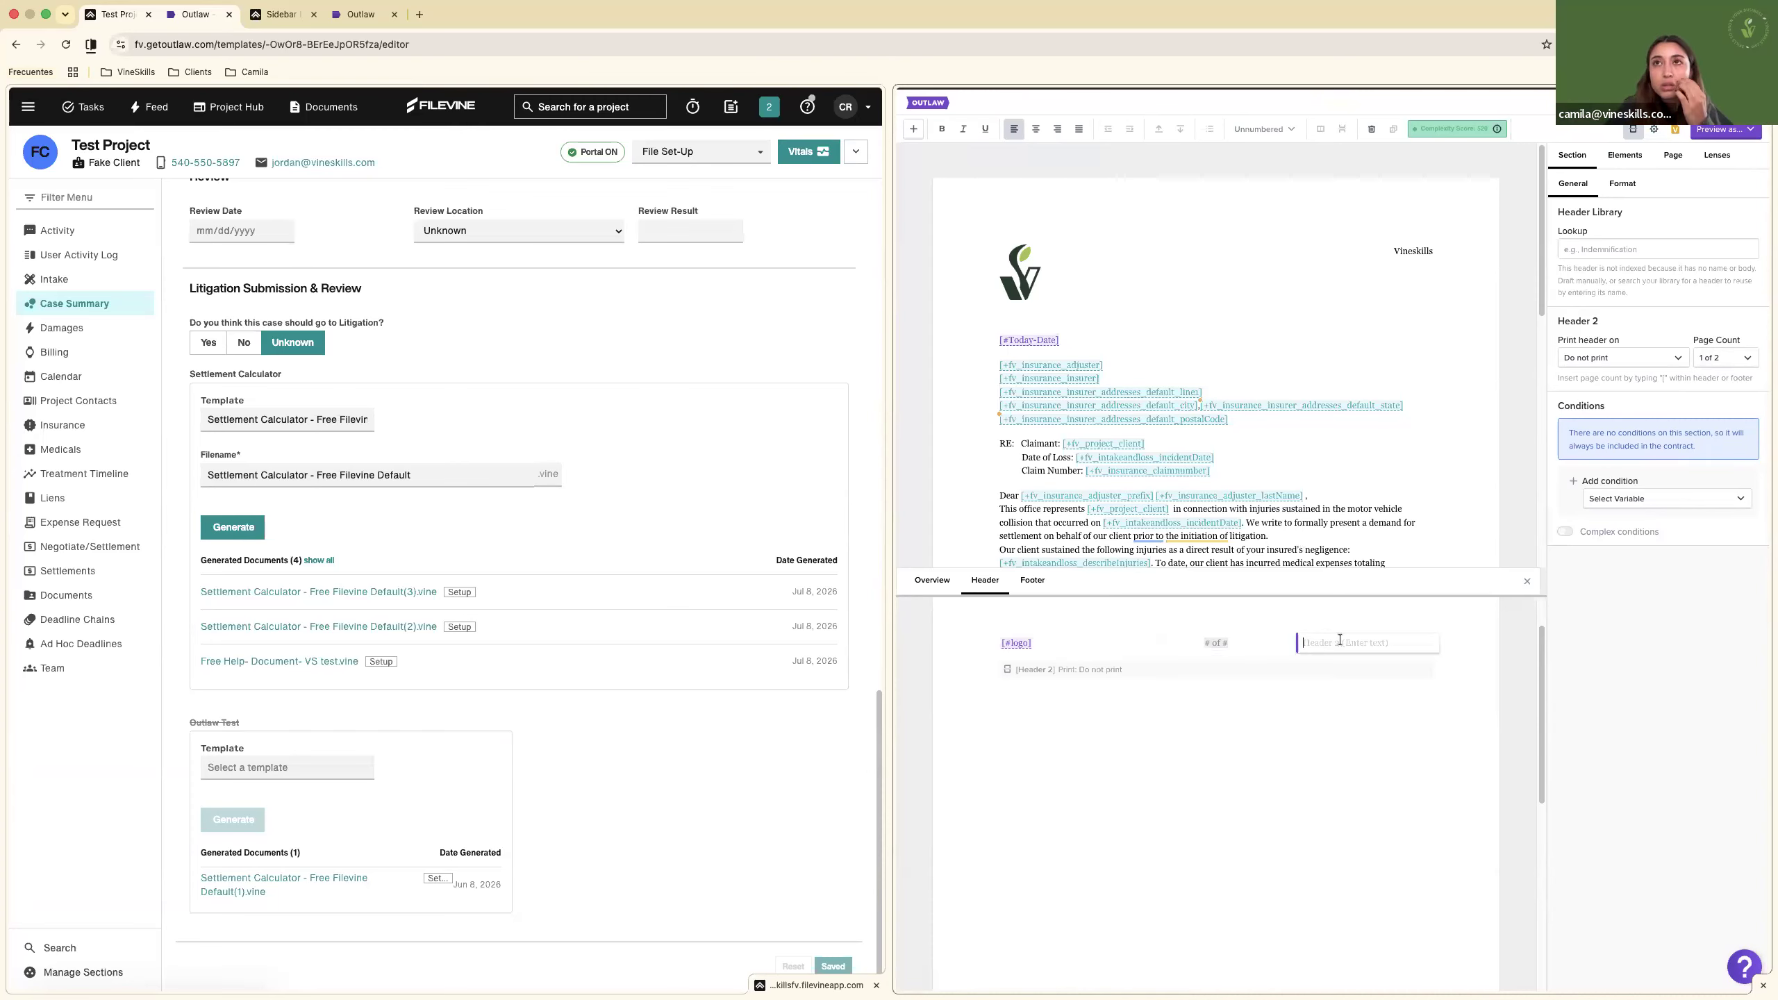
{"action": "type", "text": "Address for florida"}
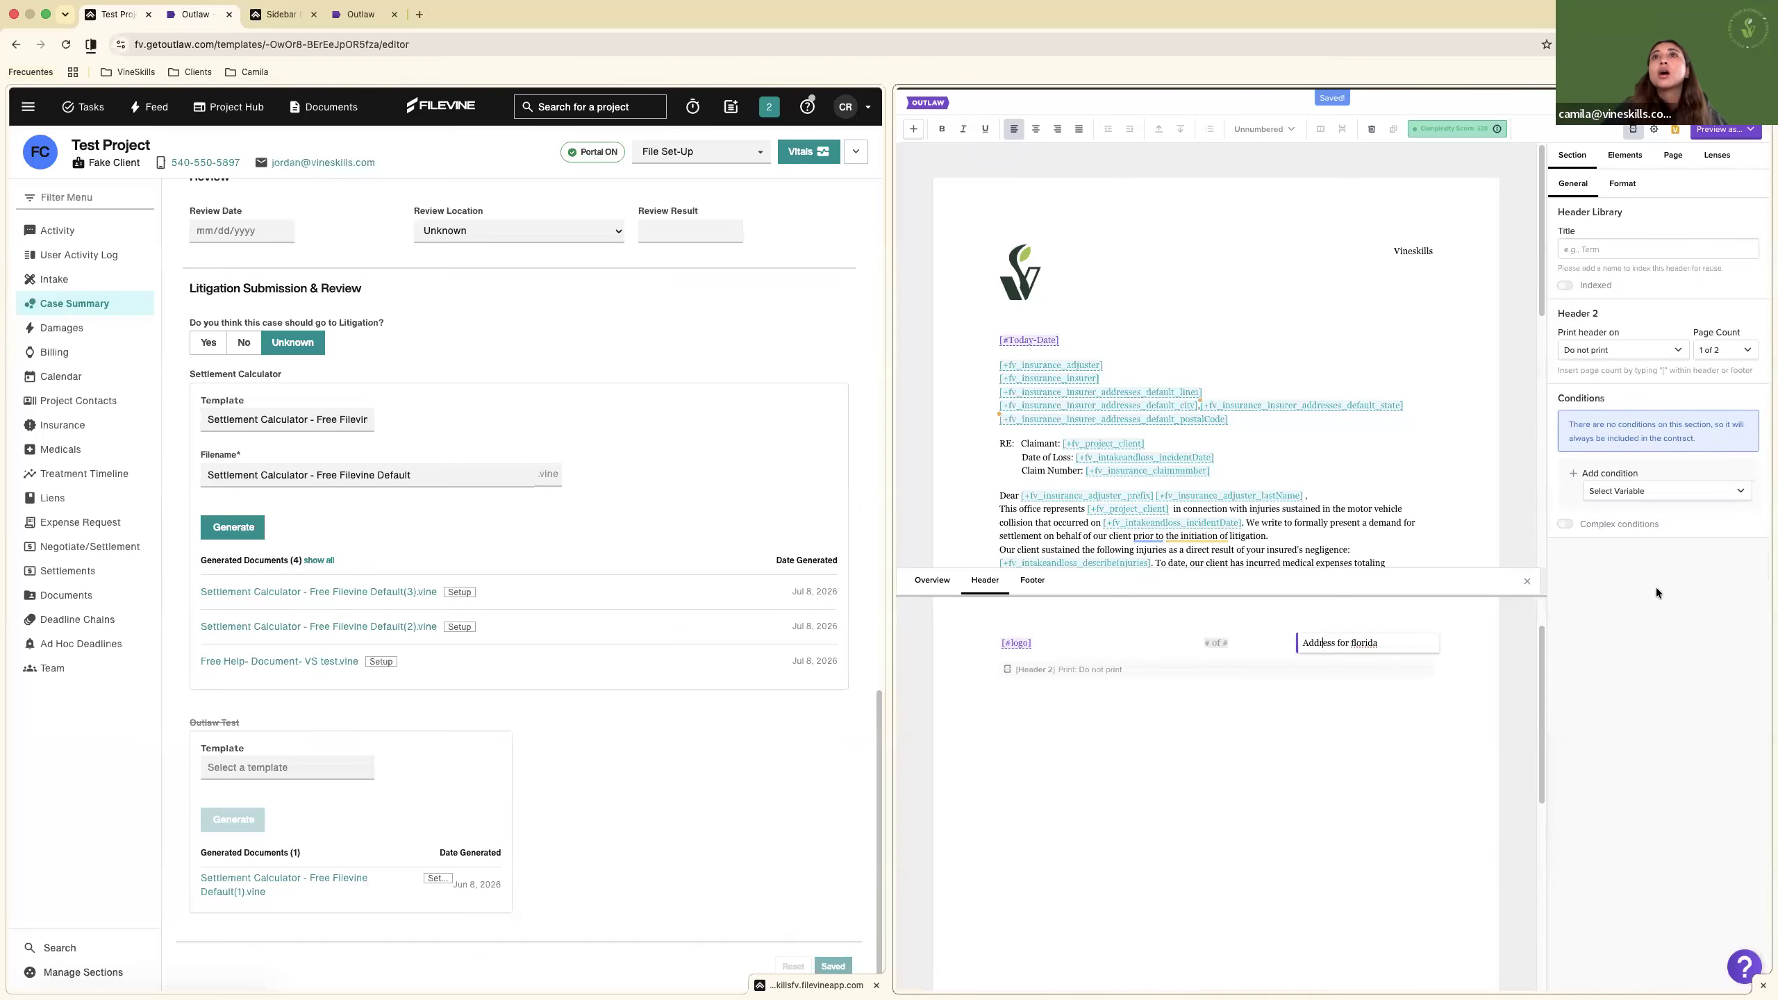
{"action": "key", "text": "BackSpace"}
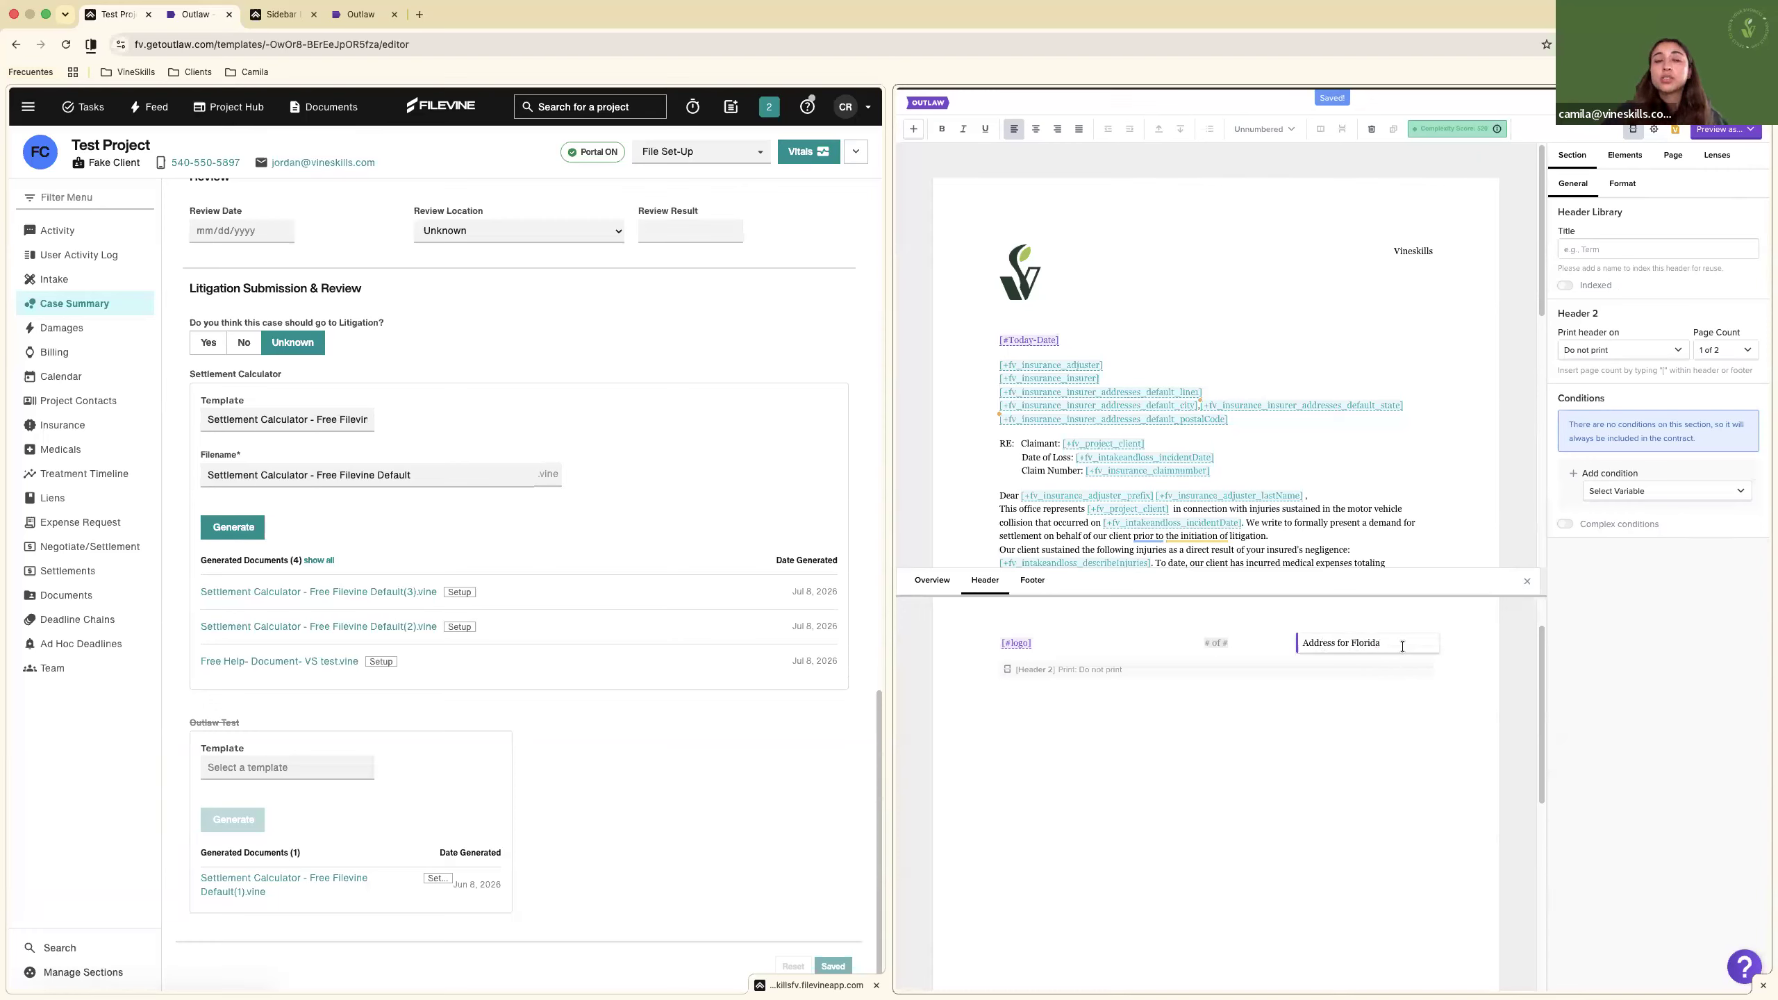
Add a condition on the State variable to the Florida header, using the "Is one of" operator.
{"action": "left_click", "coordinate": [1630, 491]}
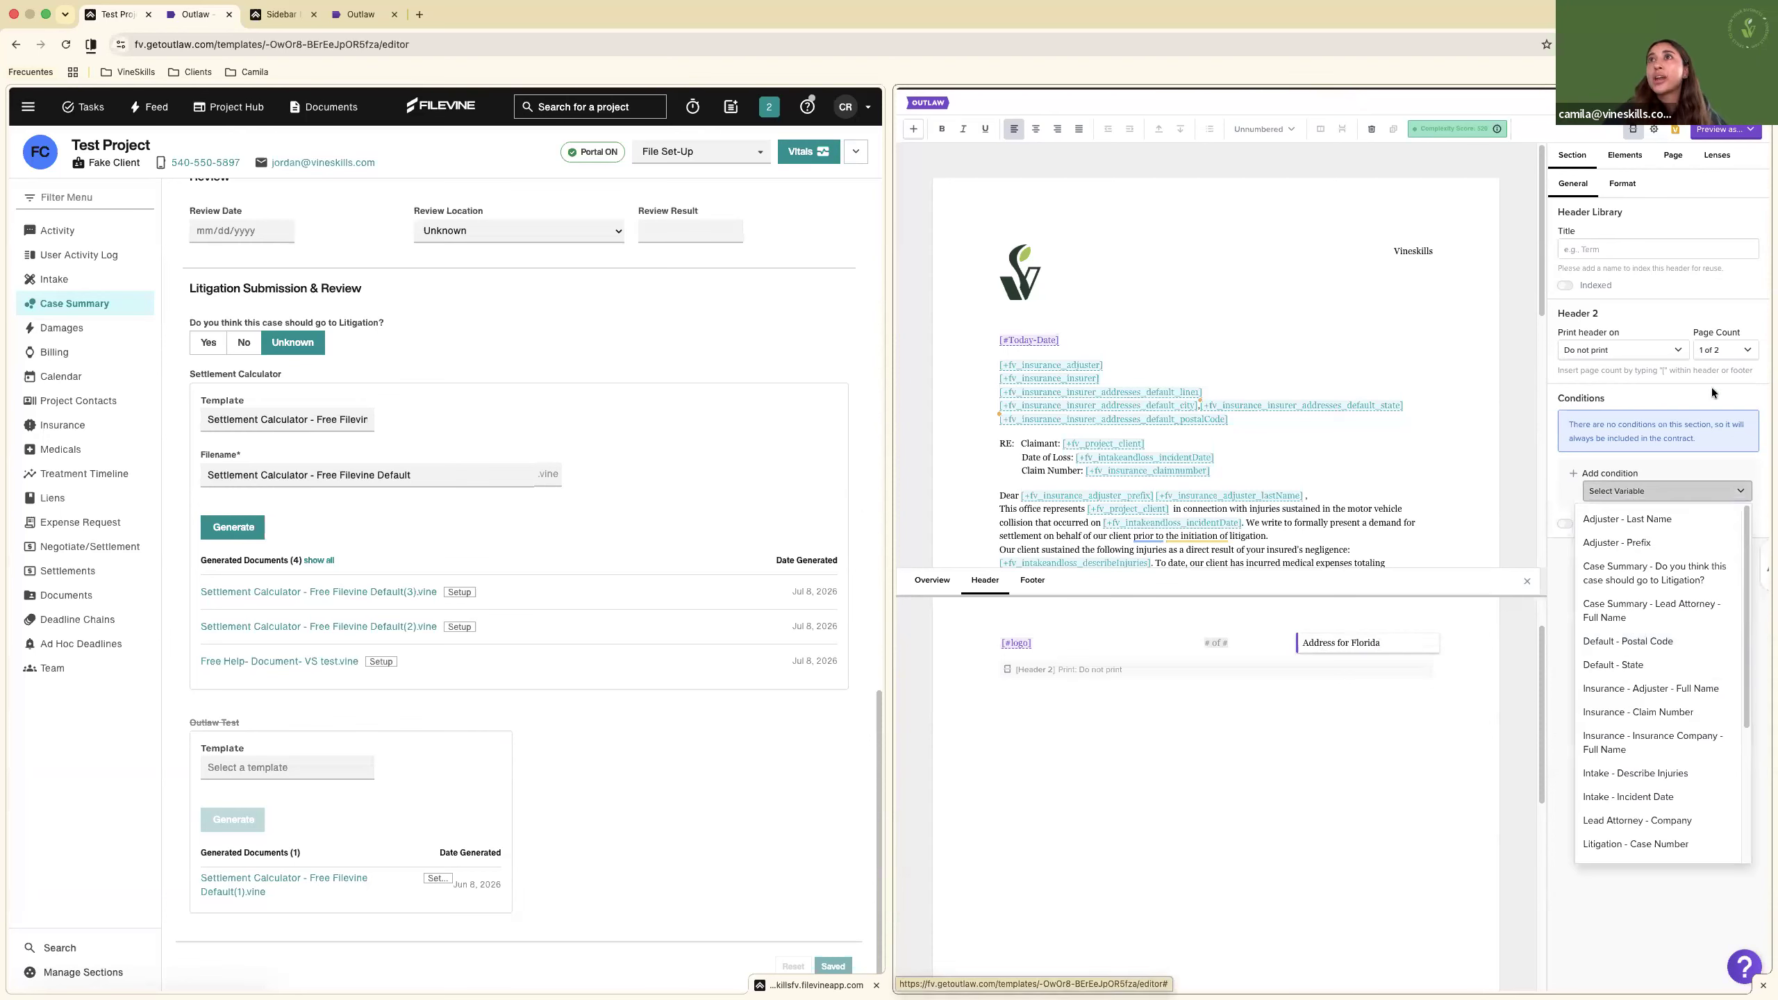
{"action": "left_click", "coordinate": [1643, 473]}
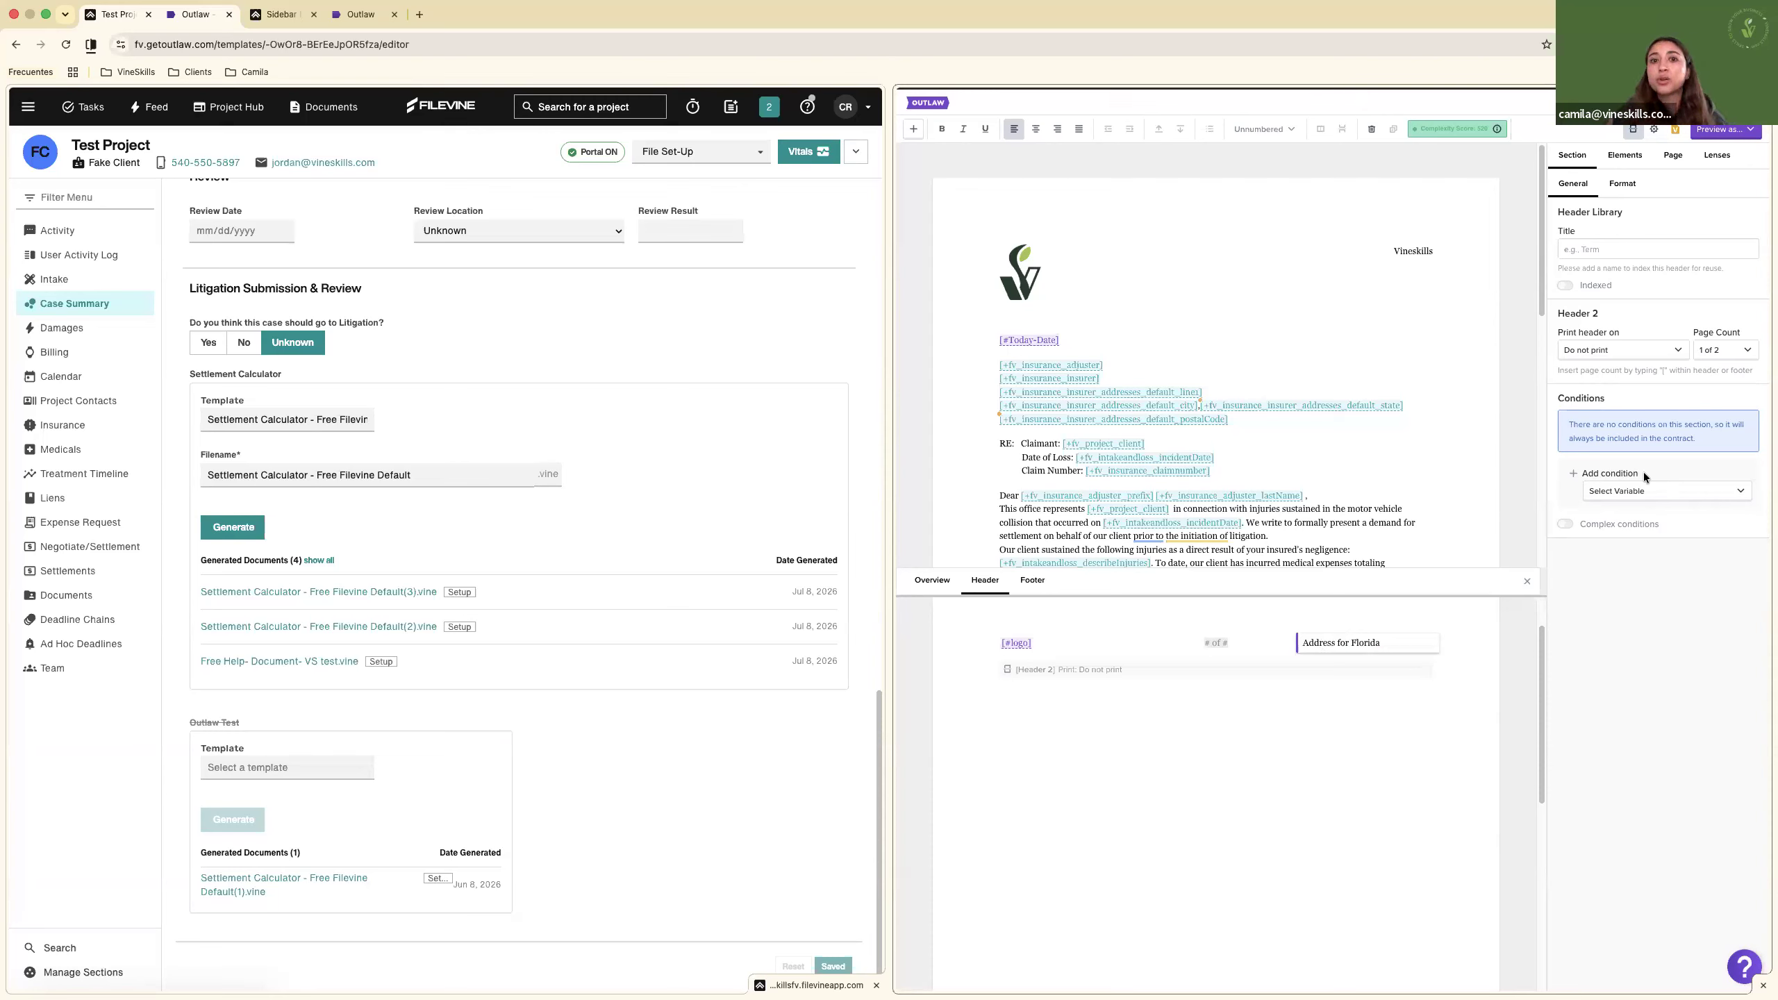
{"action": "left_click", "coordinate": [1617, 494]}
{"action": "scroll", "coordinate": [1641, 596], "scroll_direction": "down", "scroll_amount": 2}
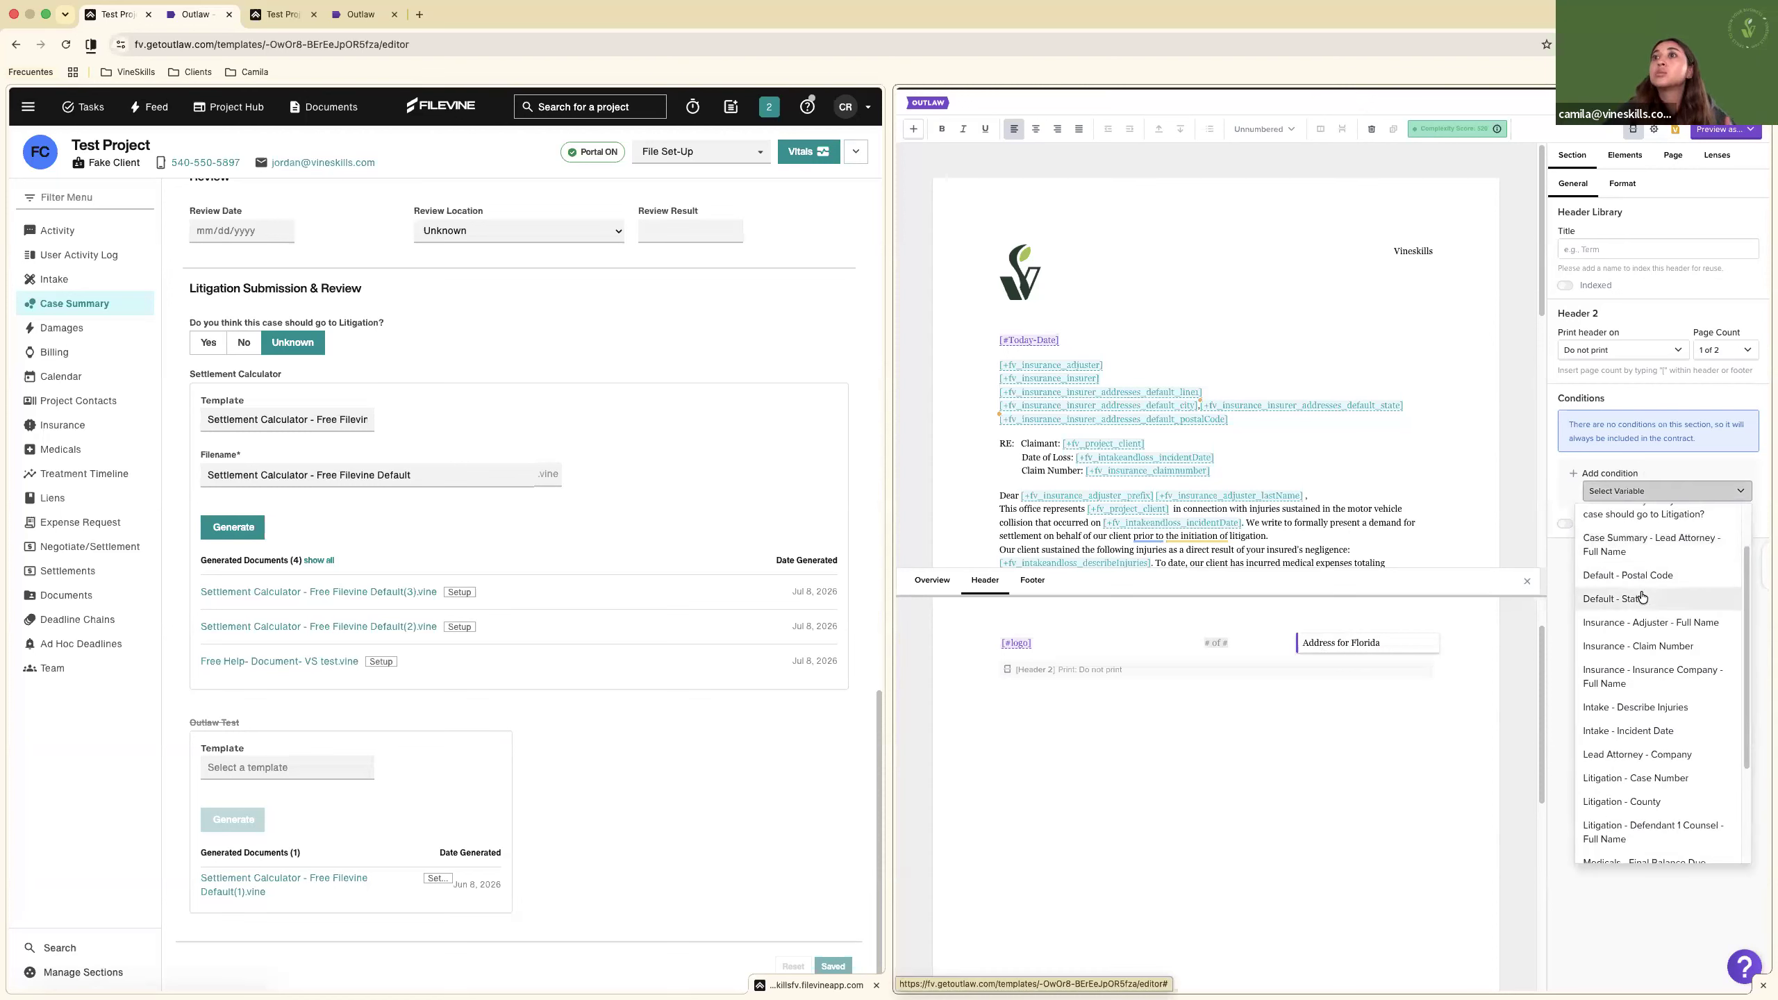
{"action": "scroll", "coordinate": [1641, 602], "scroll_direction": "down", "scroll_amount": 4}
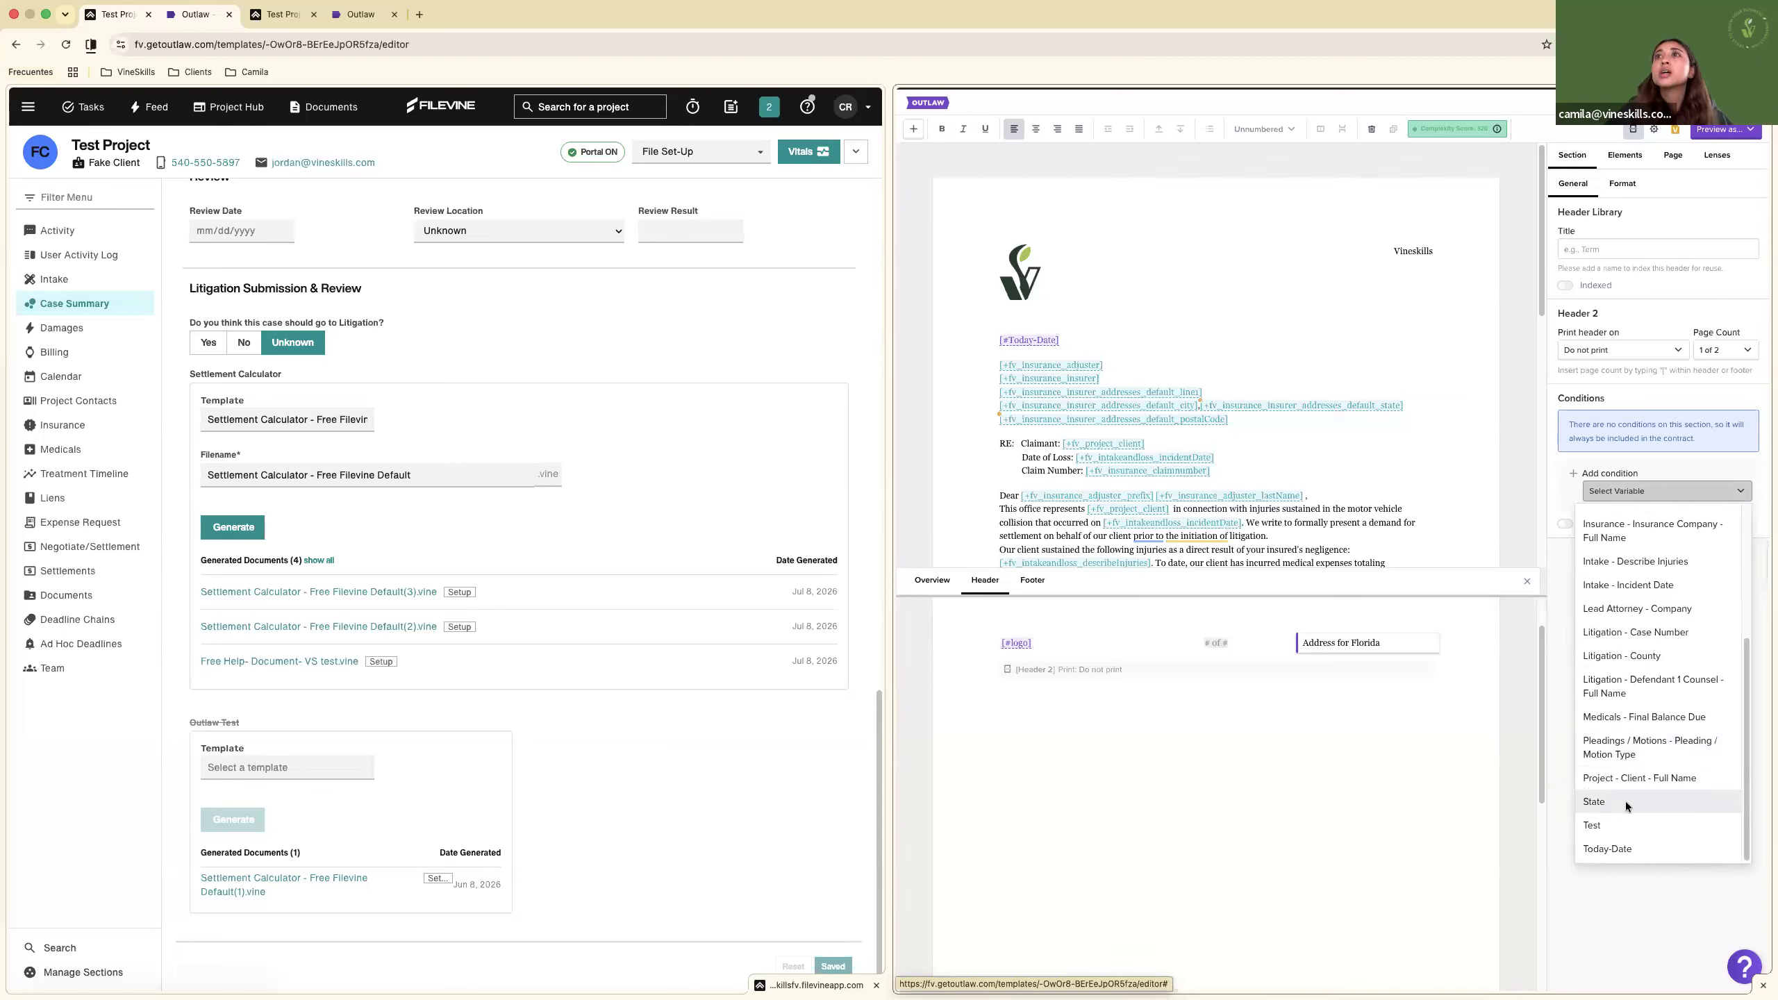
{"action": "left_click", "coordinate": [1625, 801]}
{"action": "left_click", "coordinate": [1622, 492]}
{"action": "left_click", "coordinate": [1615, 520]}
{"action": "left_click", "coordinate": [1625, 493]}
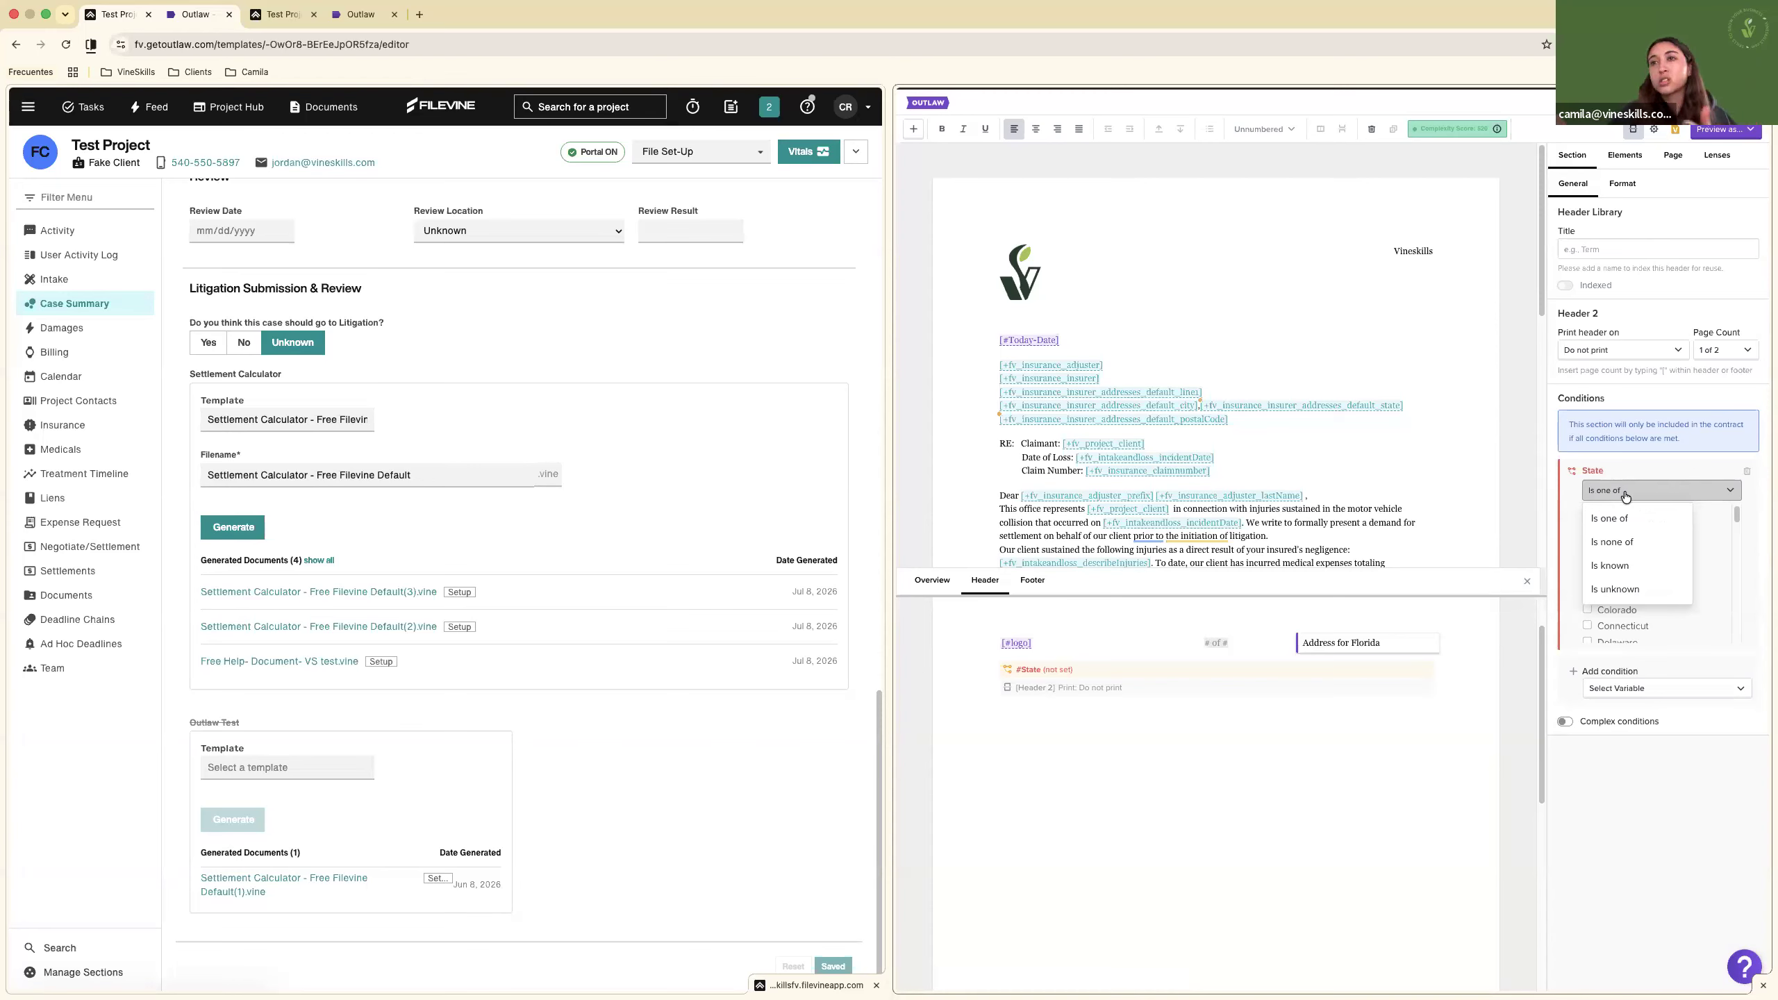
{"action": "left_click", "coordinate": [1625, 494]}
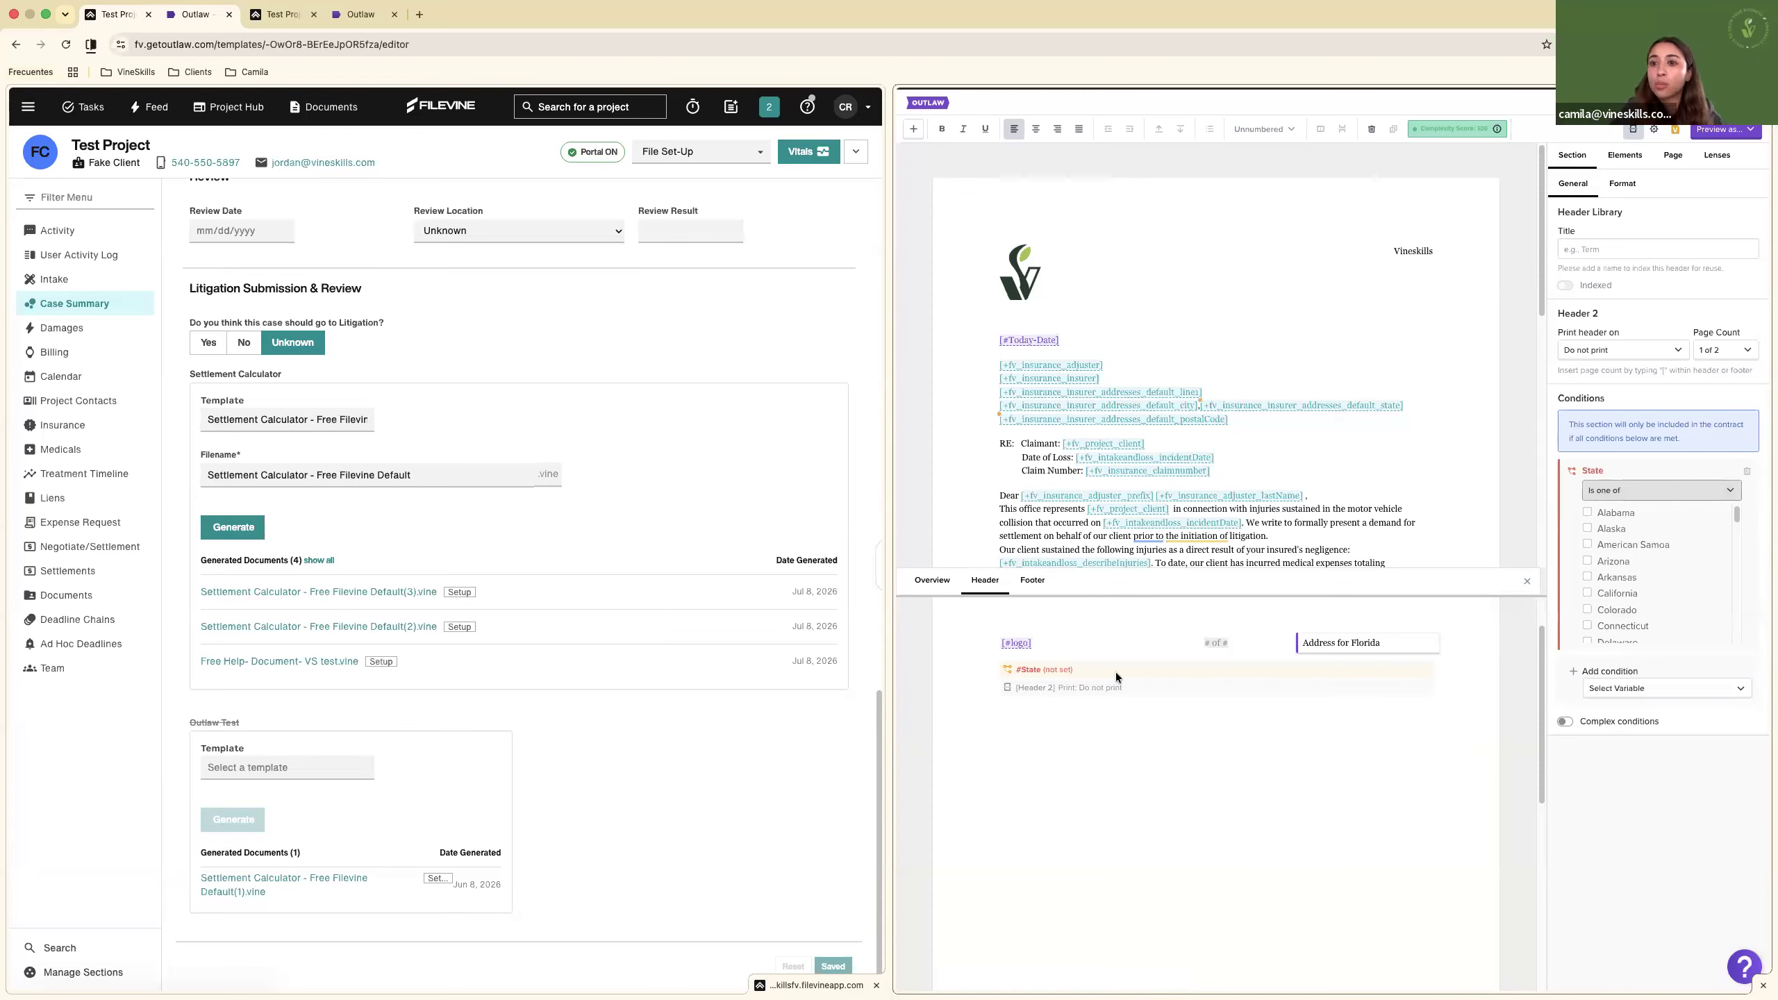
Select Florida as the accepted value of the header's State condition.
{"action": "scroll", "coordinate": [1680, 574], "scroll_direction": "down", "scroll_amount": 5}
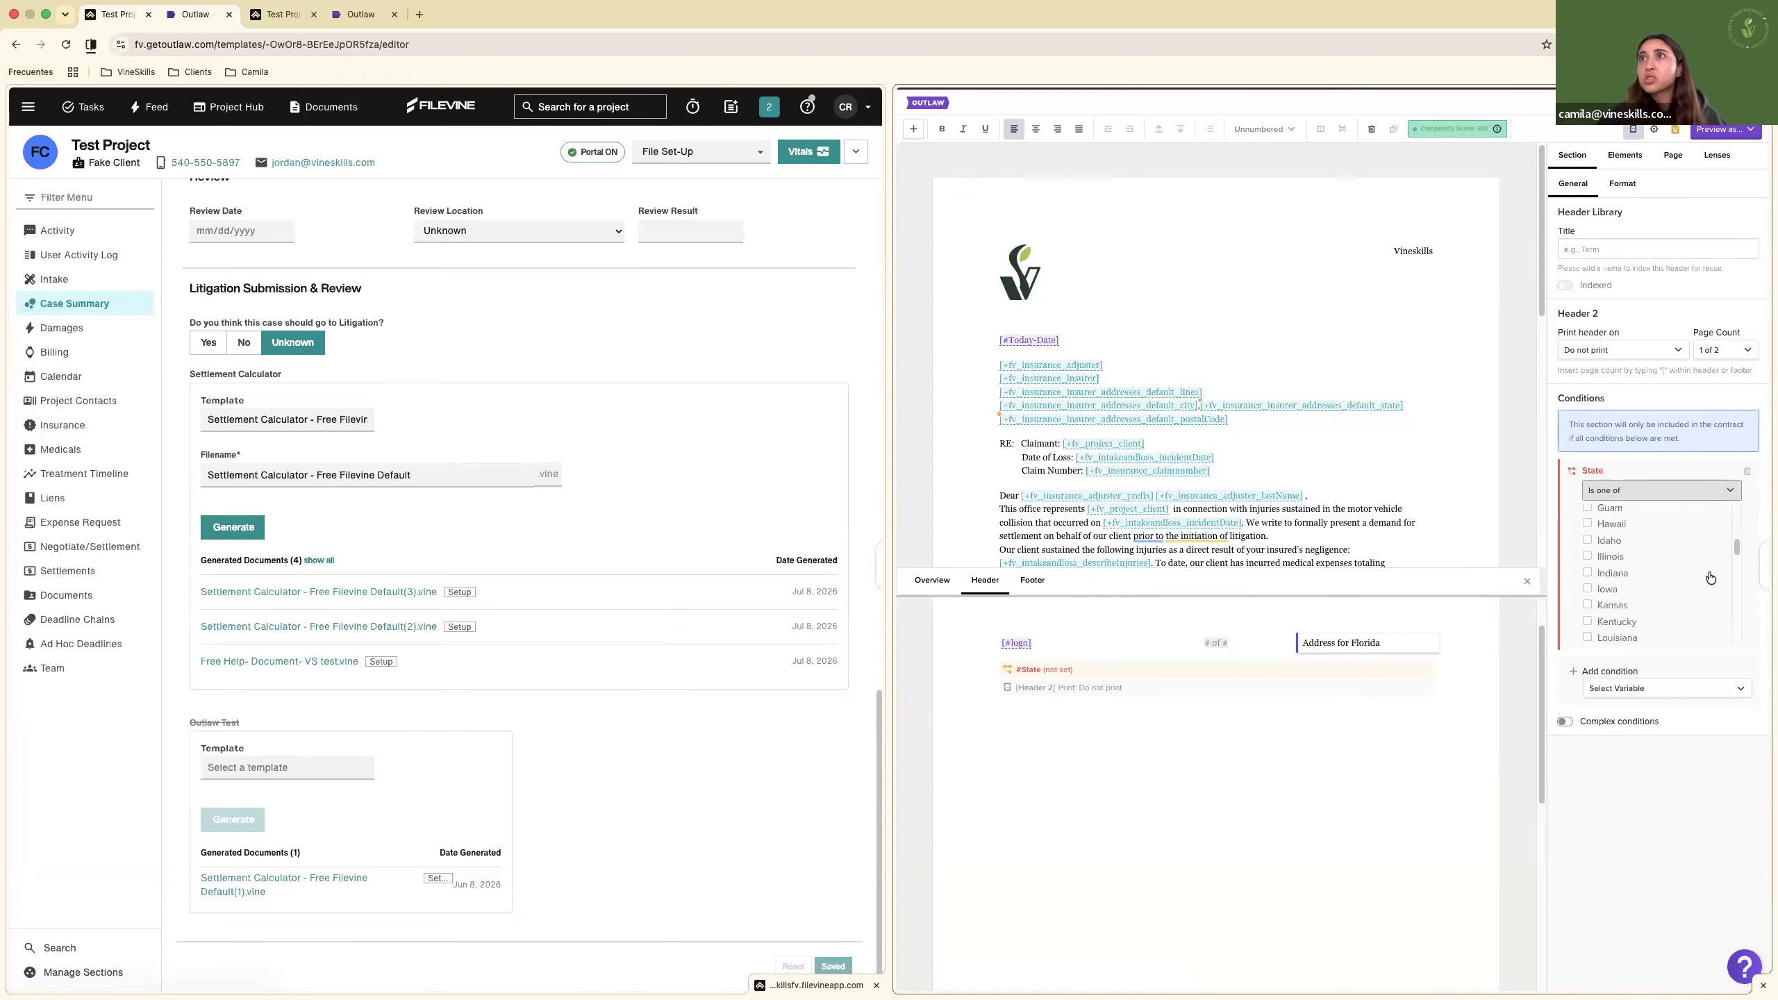
{"action": "scroll", "coordinate": [1710, 578], "scroll_direction": "down", "scroll_amount": 5}
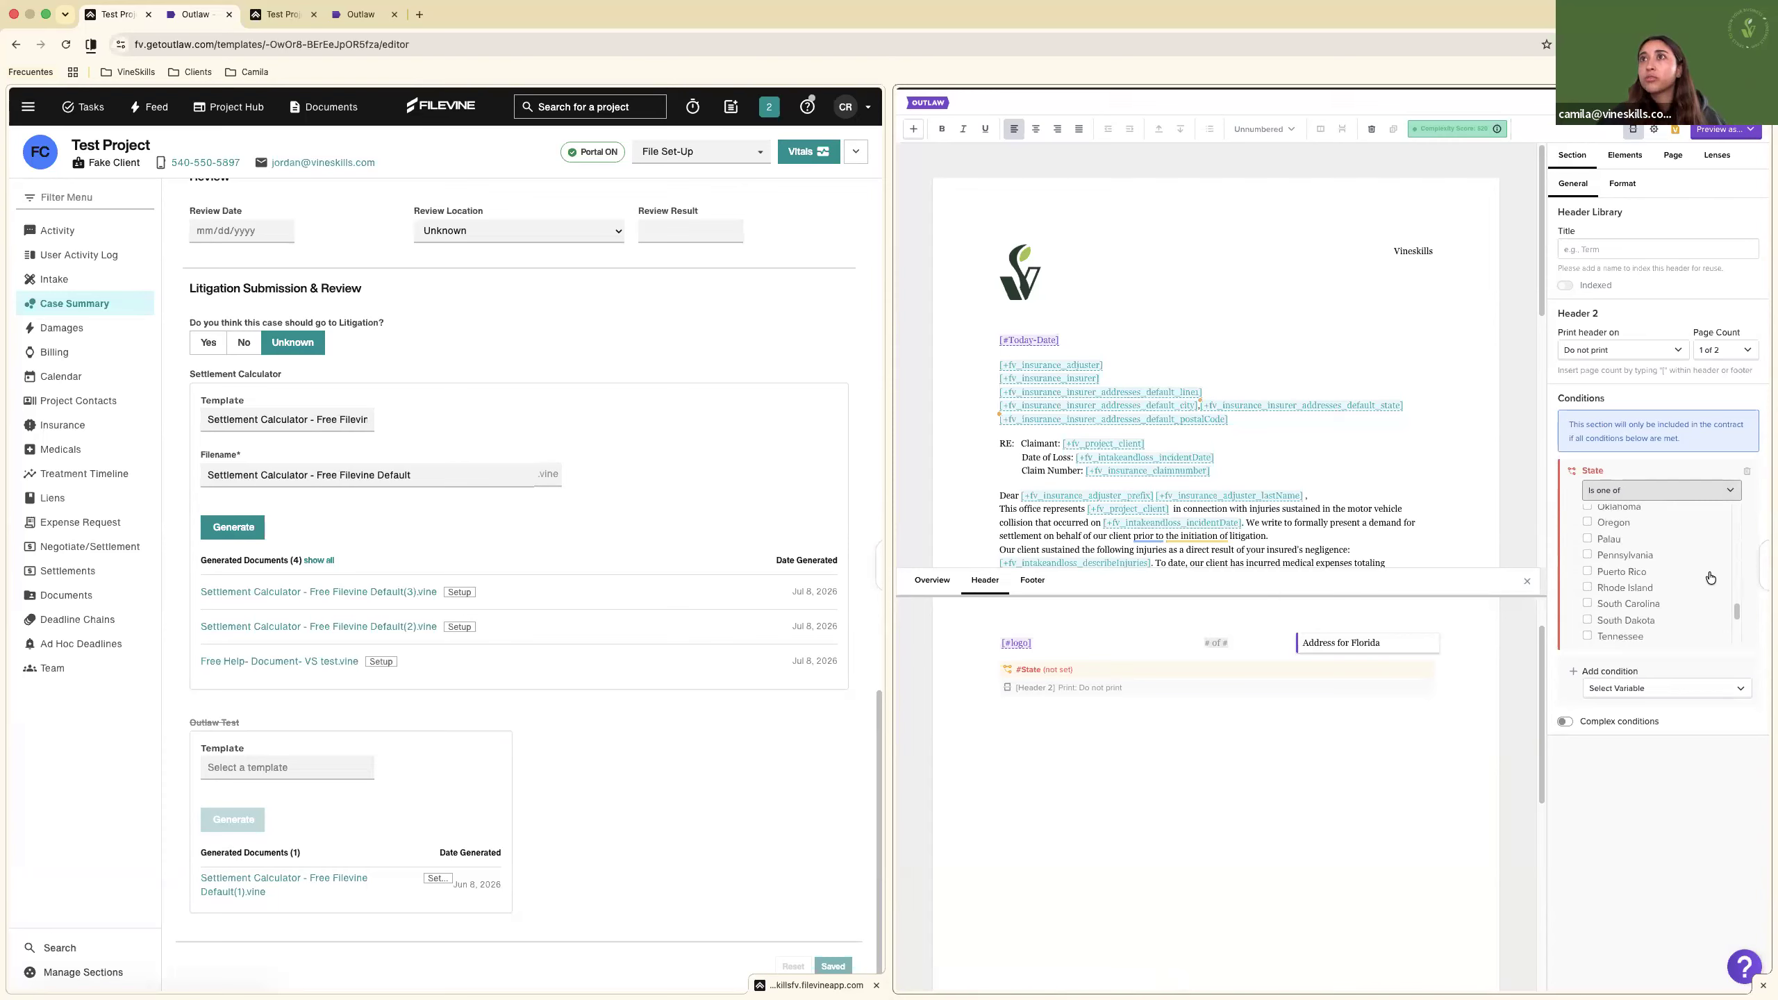
{"action": "scroll", "coordinate": [1710, 578], "scroll_direction": "down", "scroll_amount": 2}
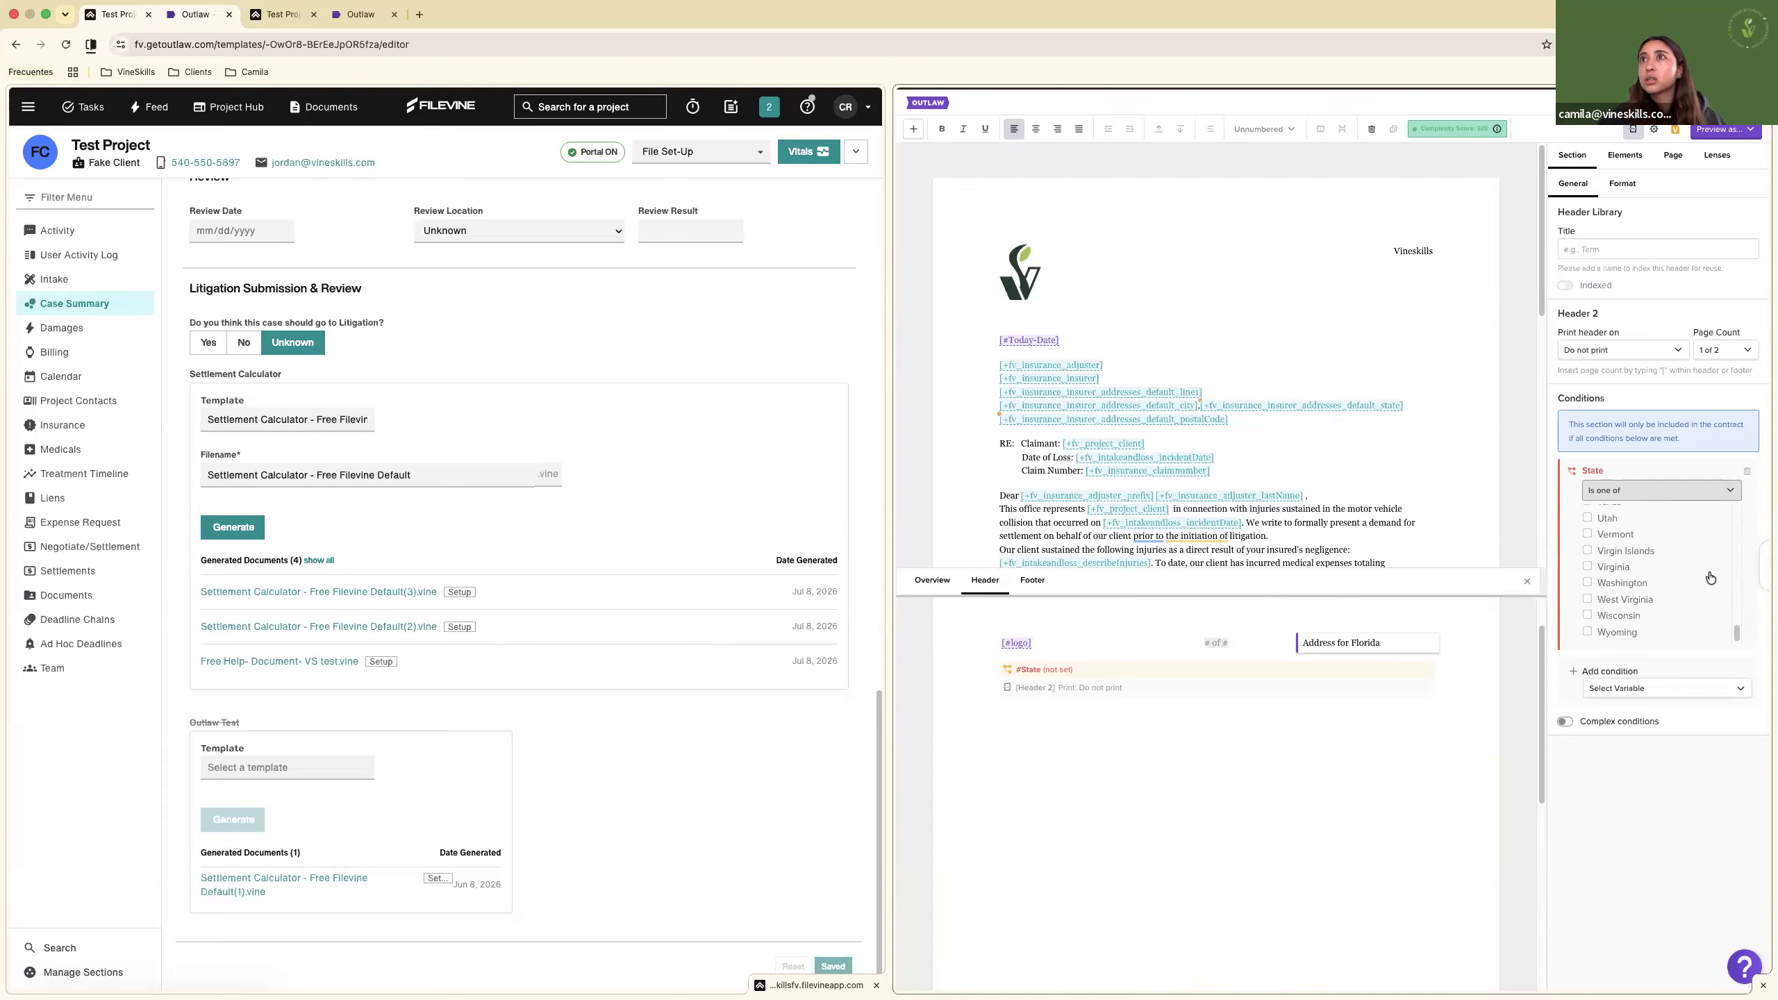
{"action": "scroll", "coordinate": [1710, 578], "scroll_direction": "up", "scroll_amount": 6}
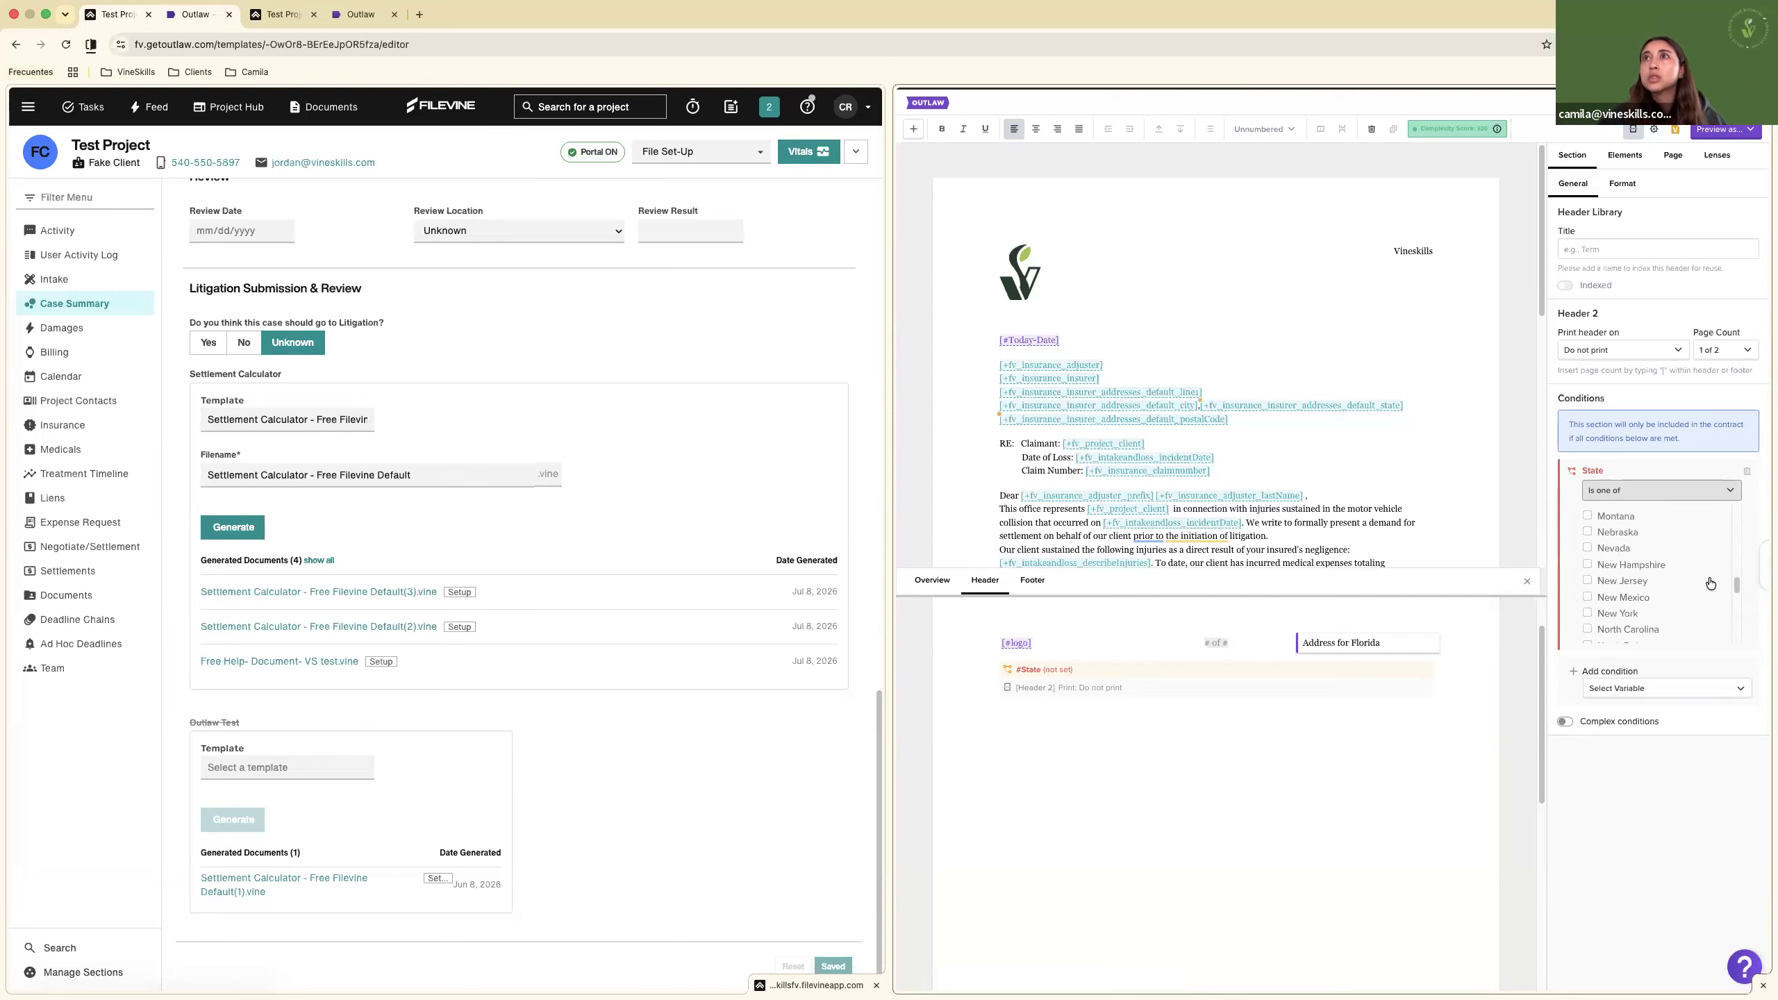
{"action": "scroll", "coordinate": [1710, 583], "scroll_direction": "up", "scroll_amount": 3}
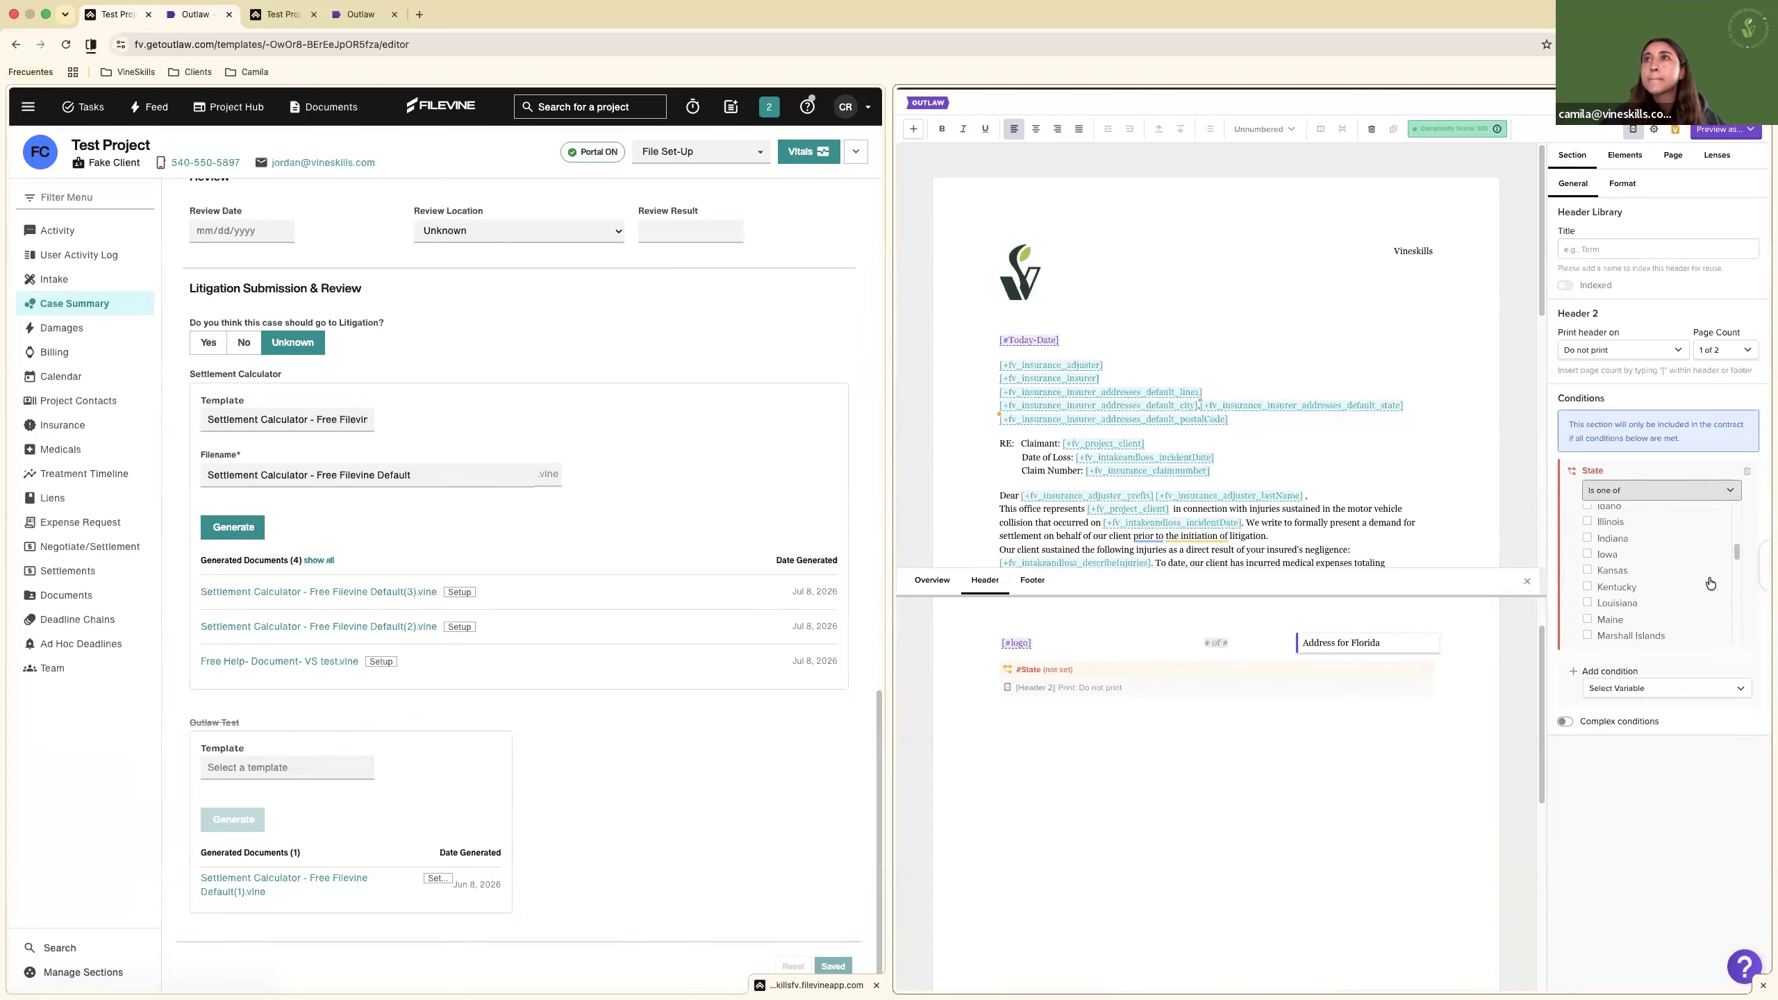
{"action": "scroll", "coordinate": [1710, 583], "scroll_direction": "up", "scroll_amount": 2}
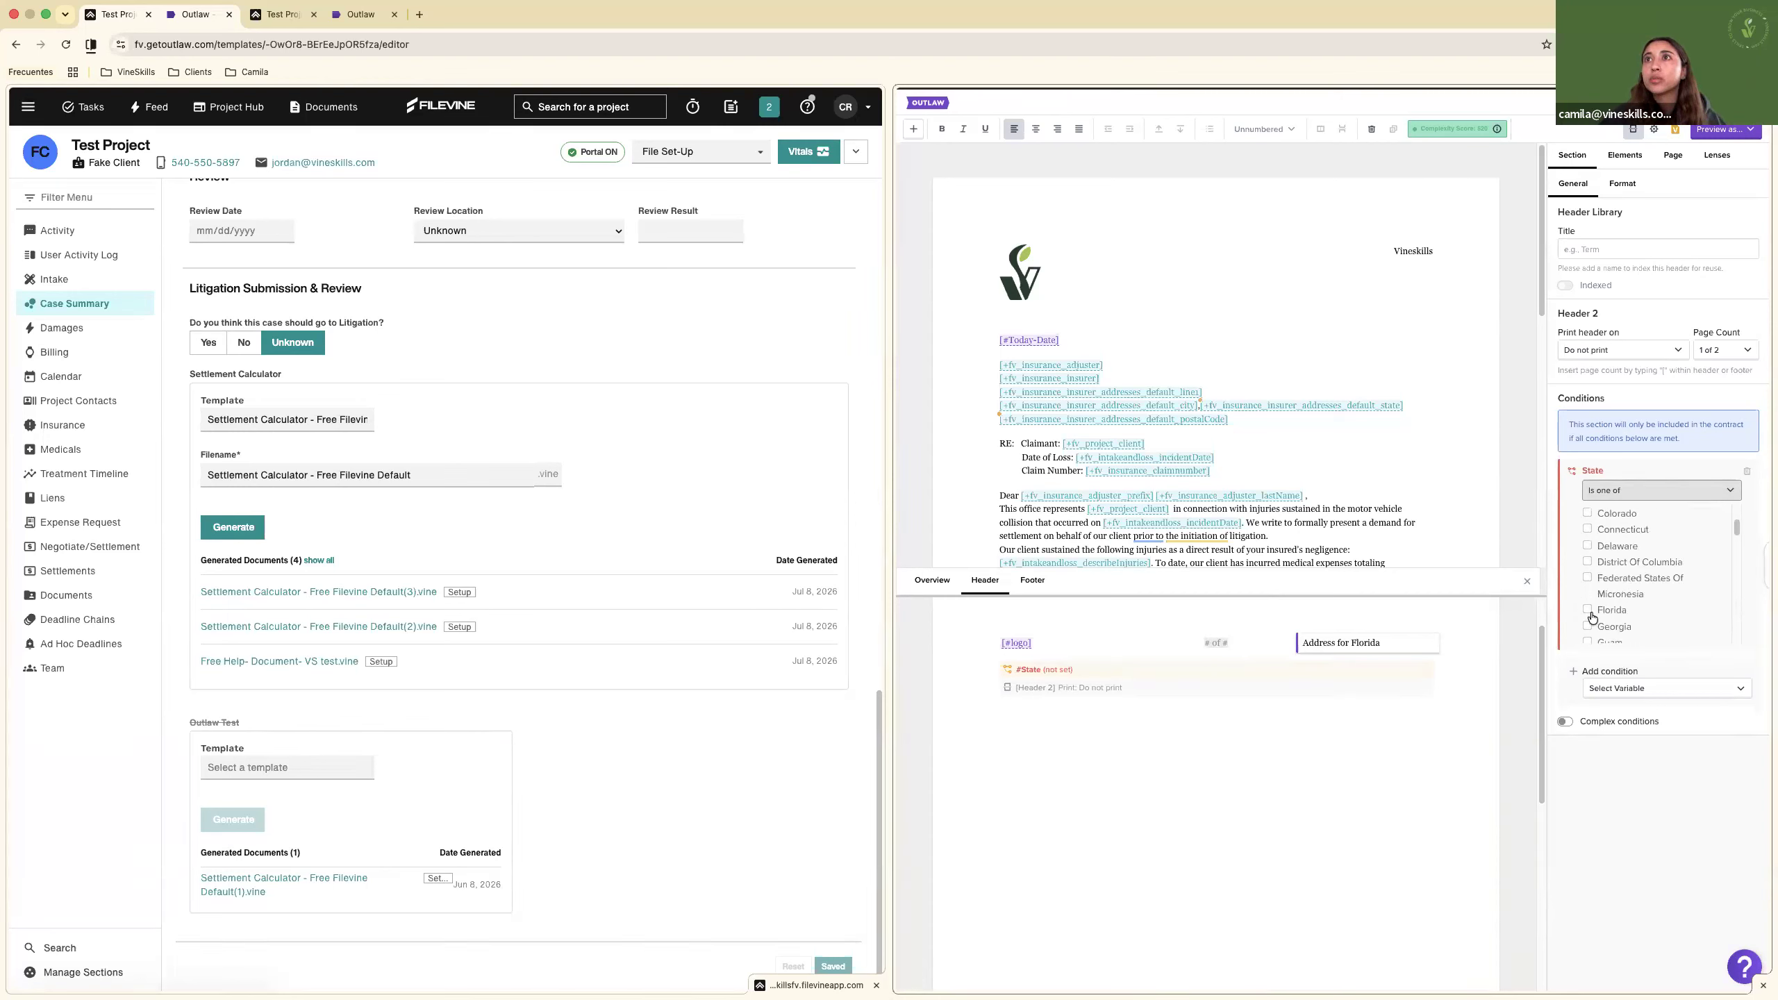
{"action": "left_click", "coordinate": [1589, 613]}
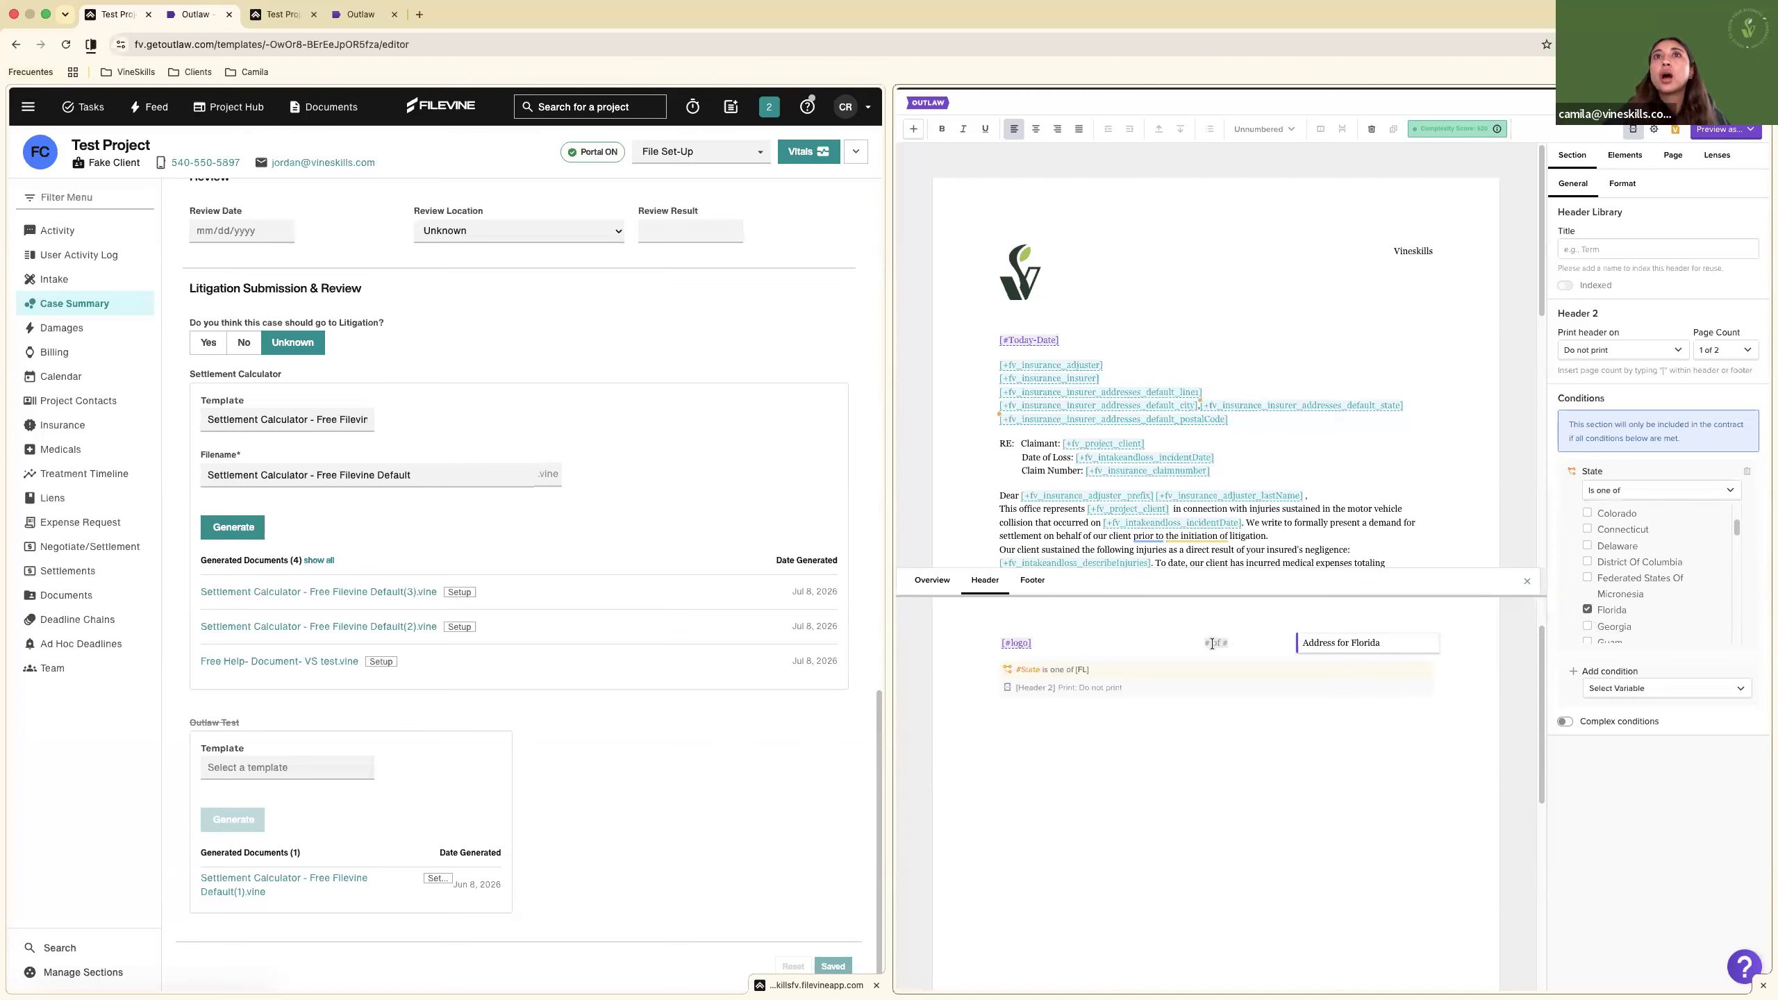
Add a second three-column header below the Florida header.
{"action": "left_click", "coordinate": [1040, 643]}
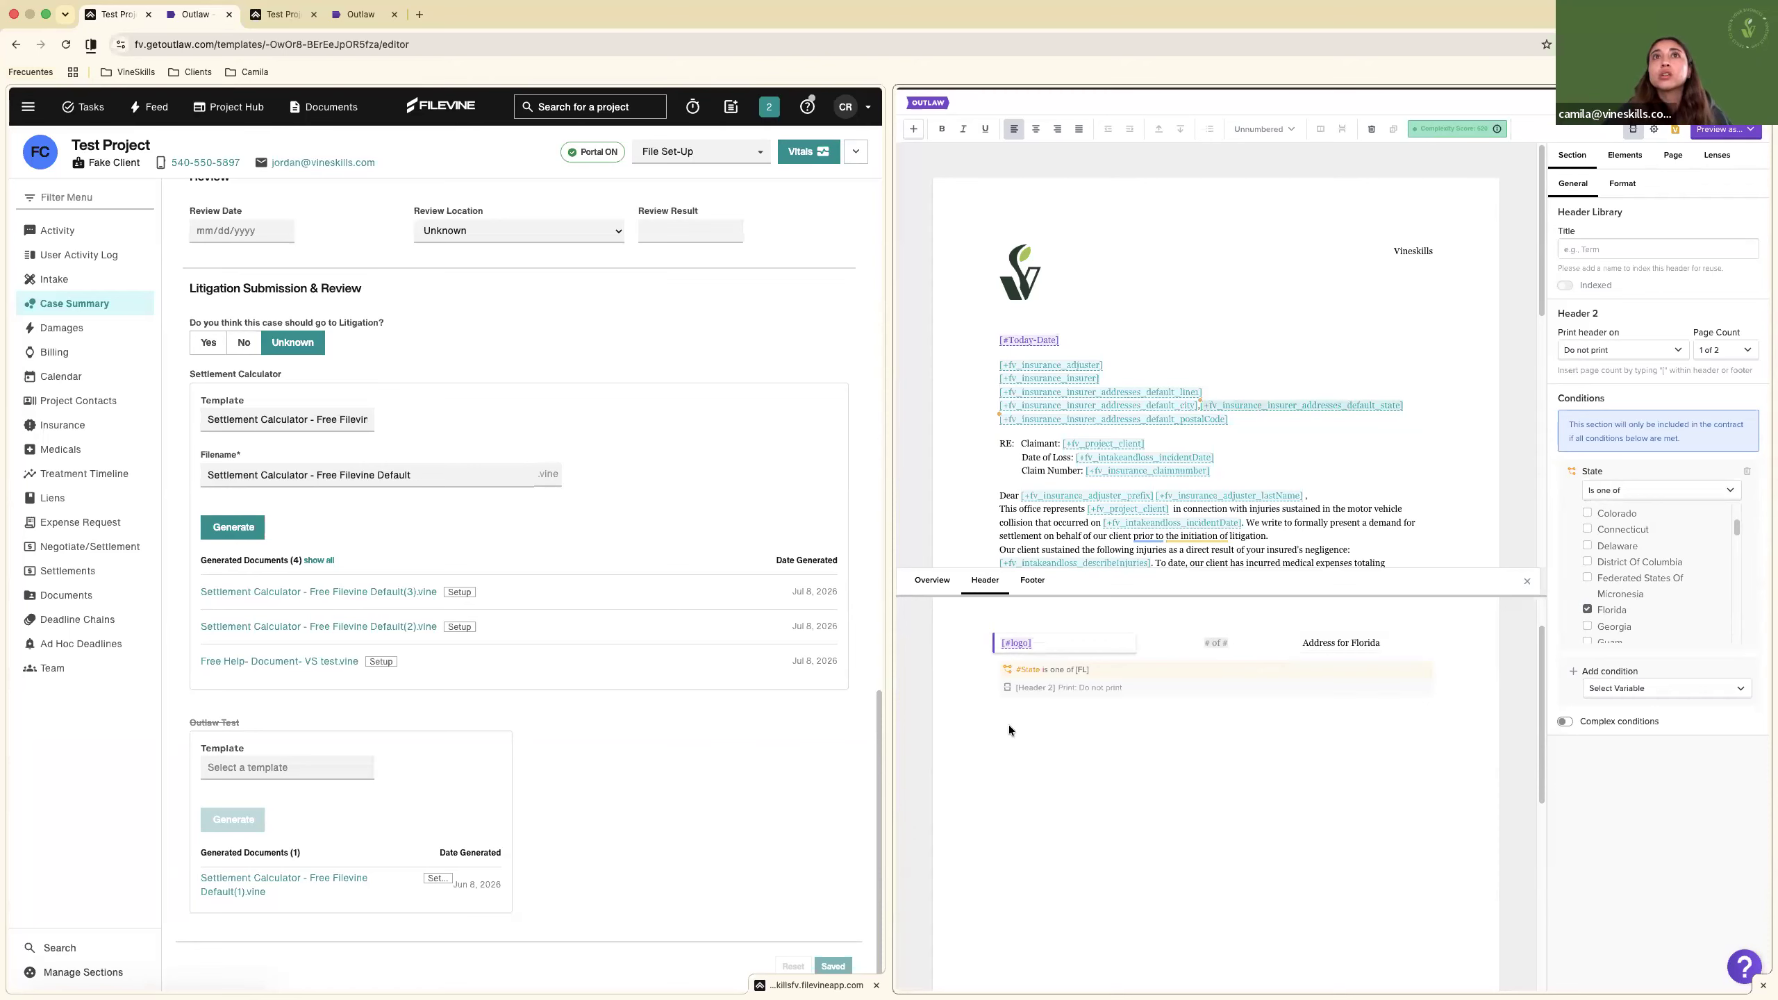
{"action": "left_click", "coordinate": [915, 130]}
{"action": "left_click", "coordinate": [952, 202]}
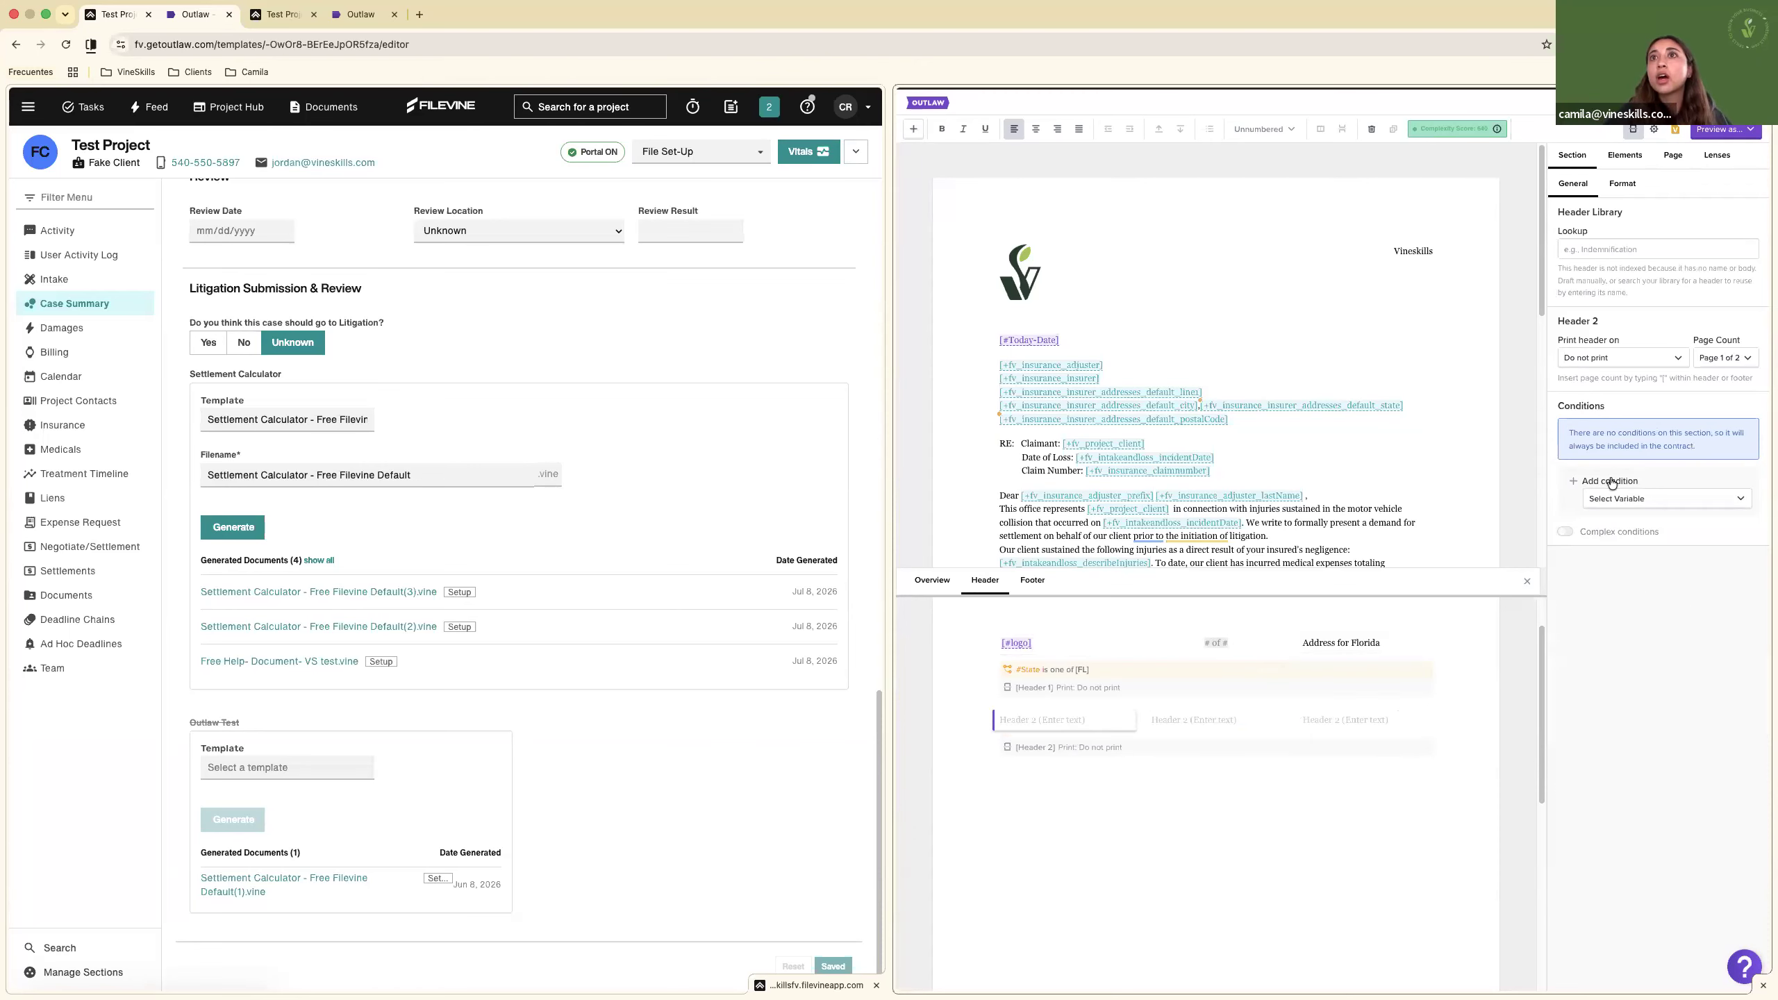
Add a condition to the new header so it is included only when State is one of Alabama.
{"action": "left_click", "coordinate": [1631, 498]}
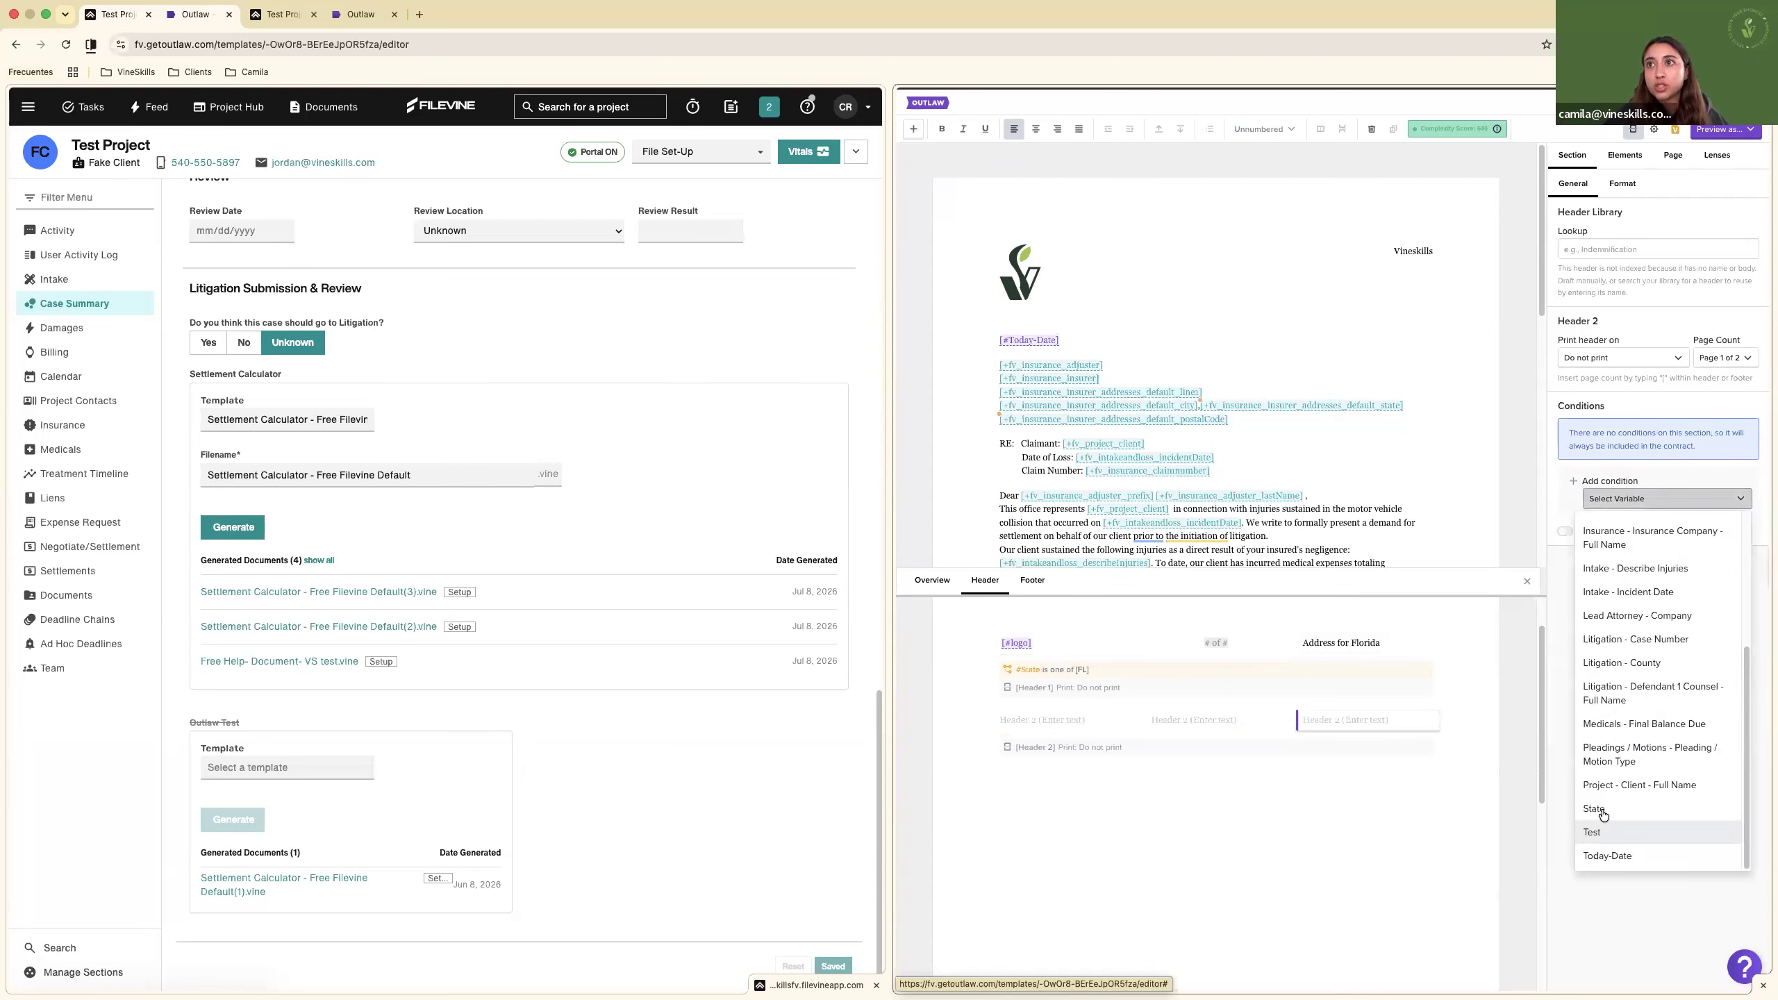
{"action": "left_click", "coordinate": [1603, 810]}
{"action": "left_click", "coordinate": [1606, 501]}
{"action": "left_click", "coordinate": [1610, 529]}
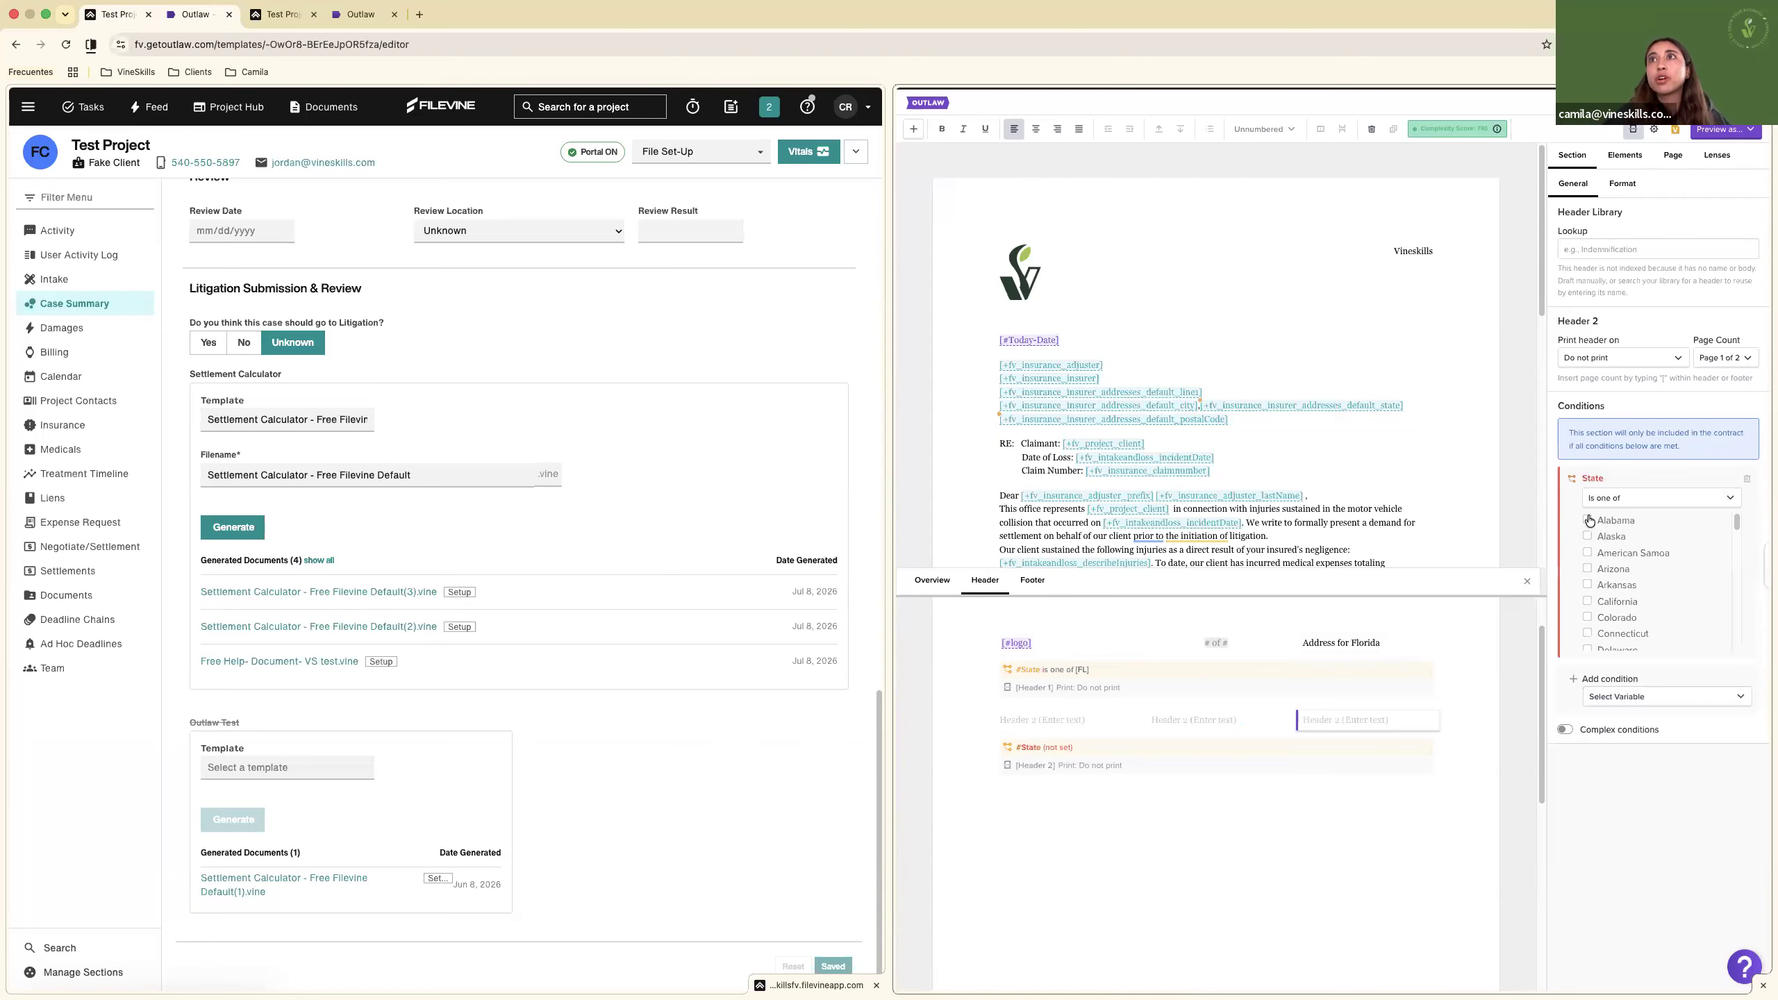
Enter "Address for Alabama" in the new header's third column and begin a variable entry with "[" in its second column.
{"action": "type", "text": "Address for Alam"}
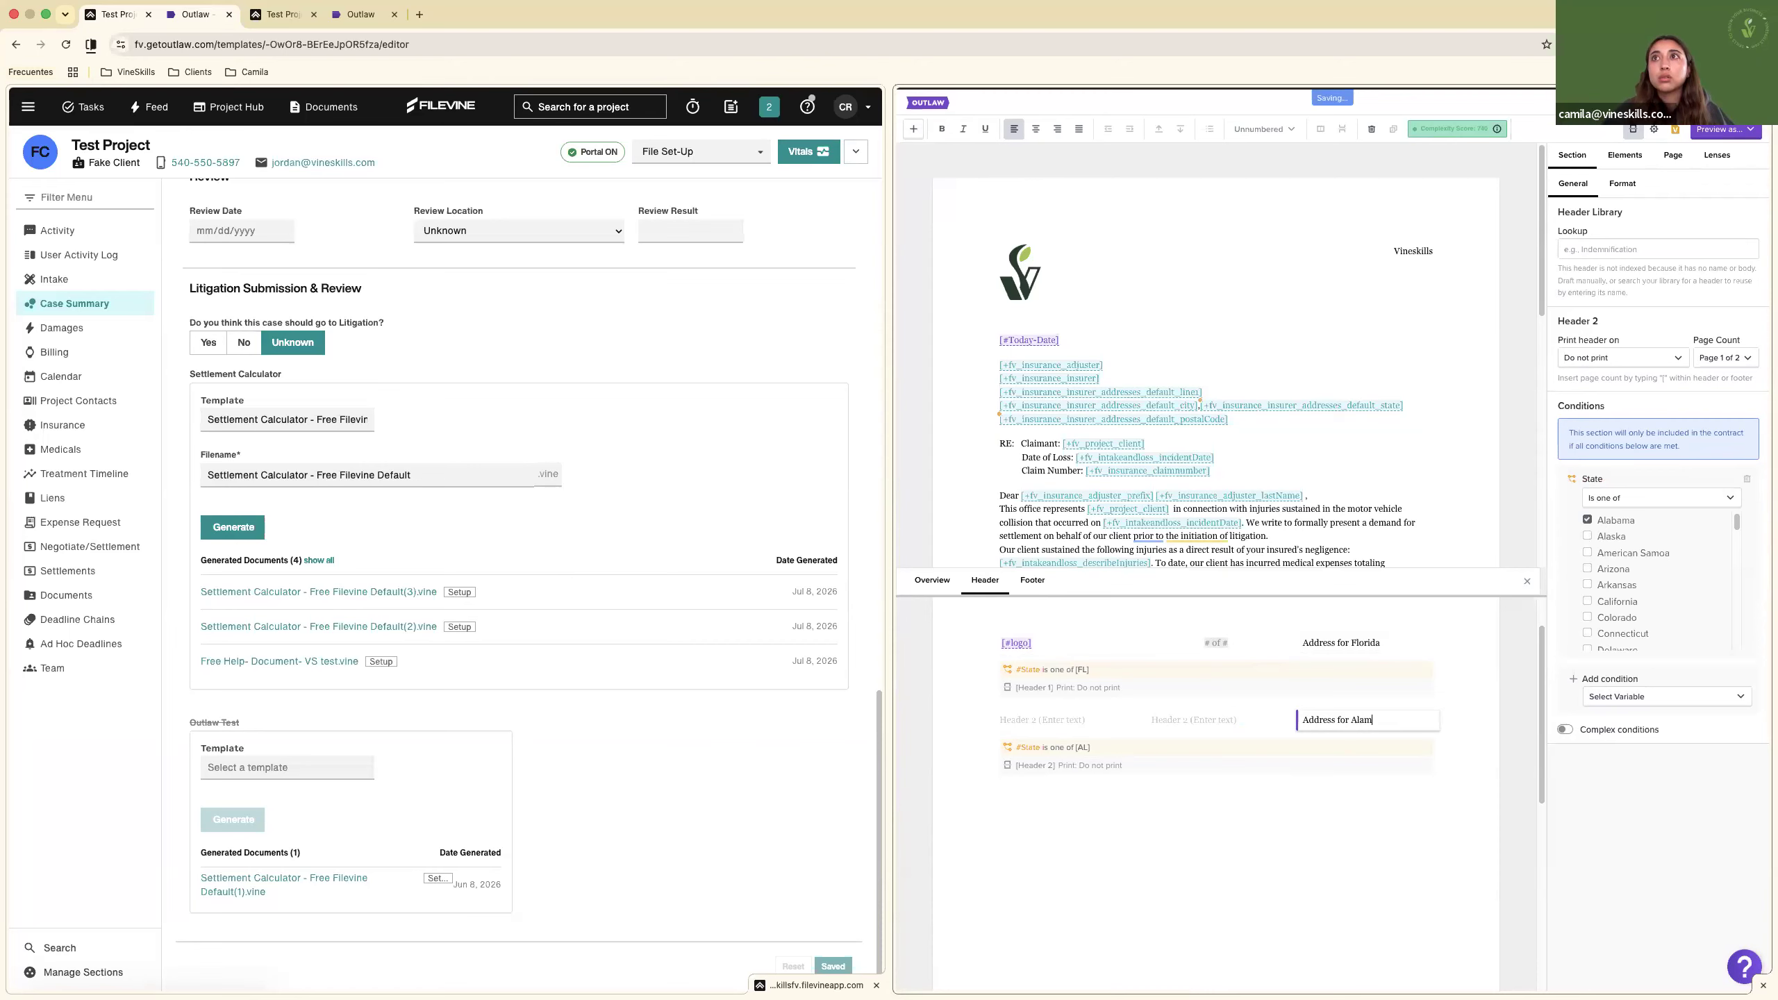
{"action": "type", "text": "bama"}
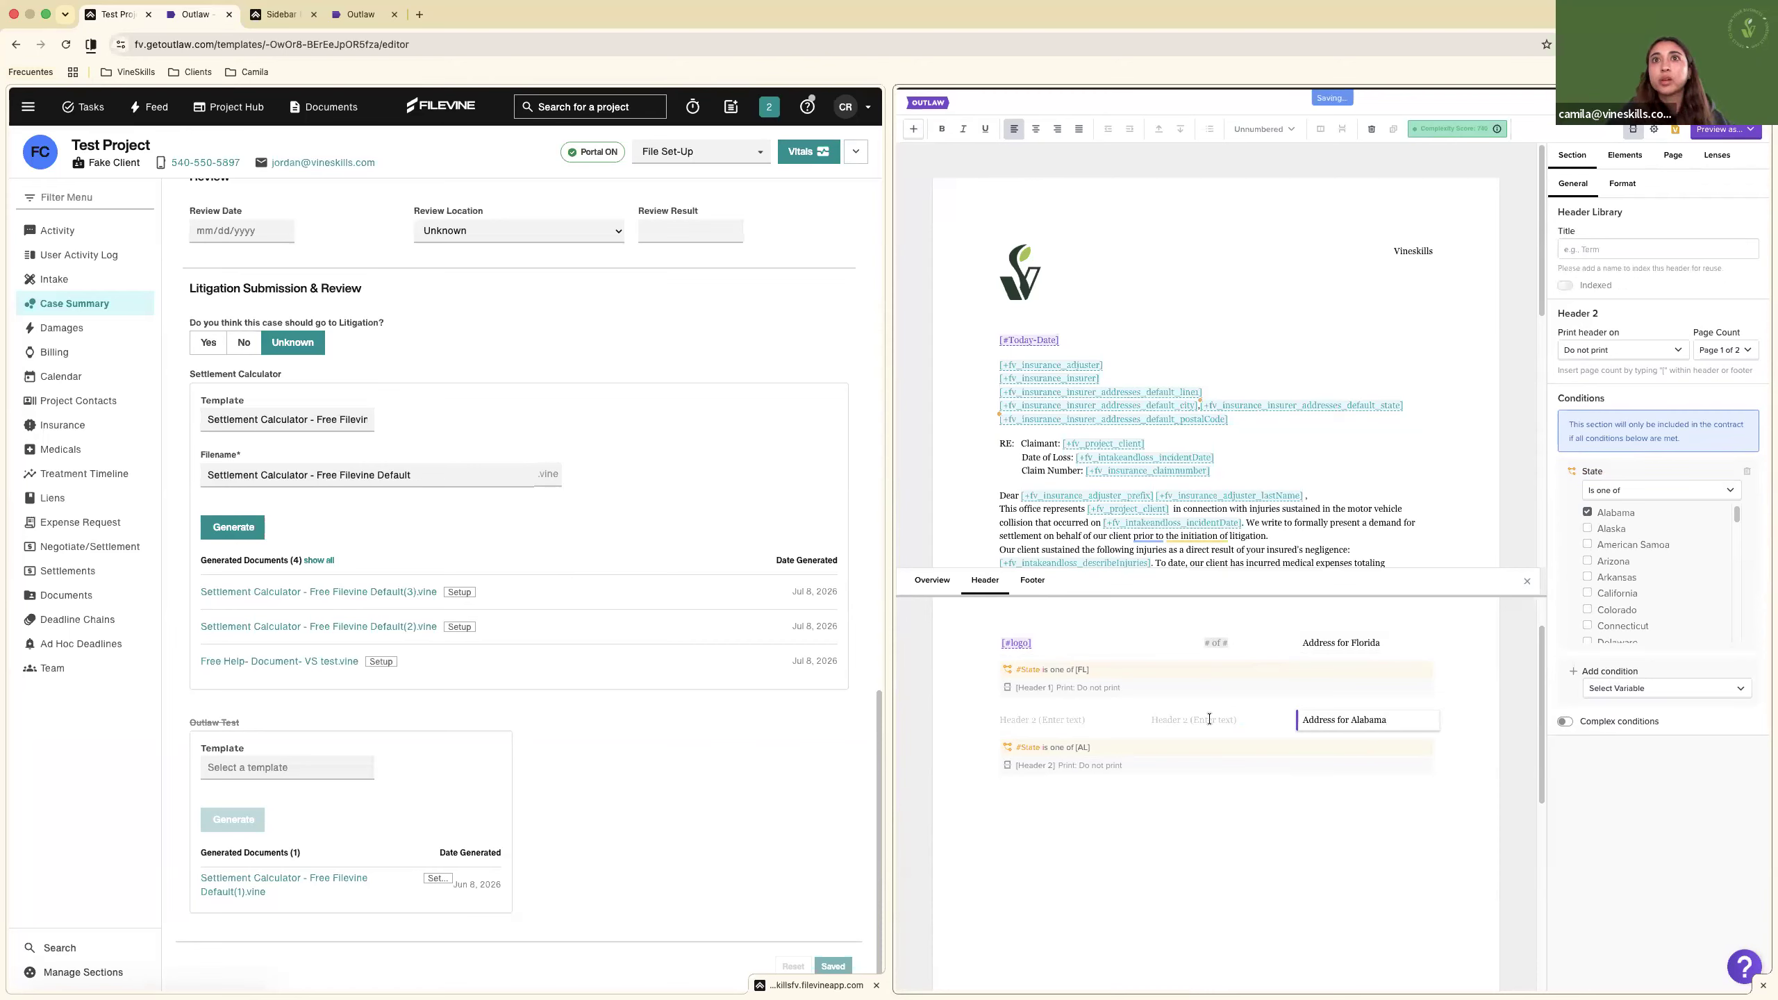
{"action": "left_click", "coordinate": [1209, 719]}
{"action": "type", "text": "["}
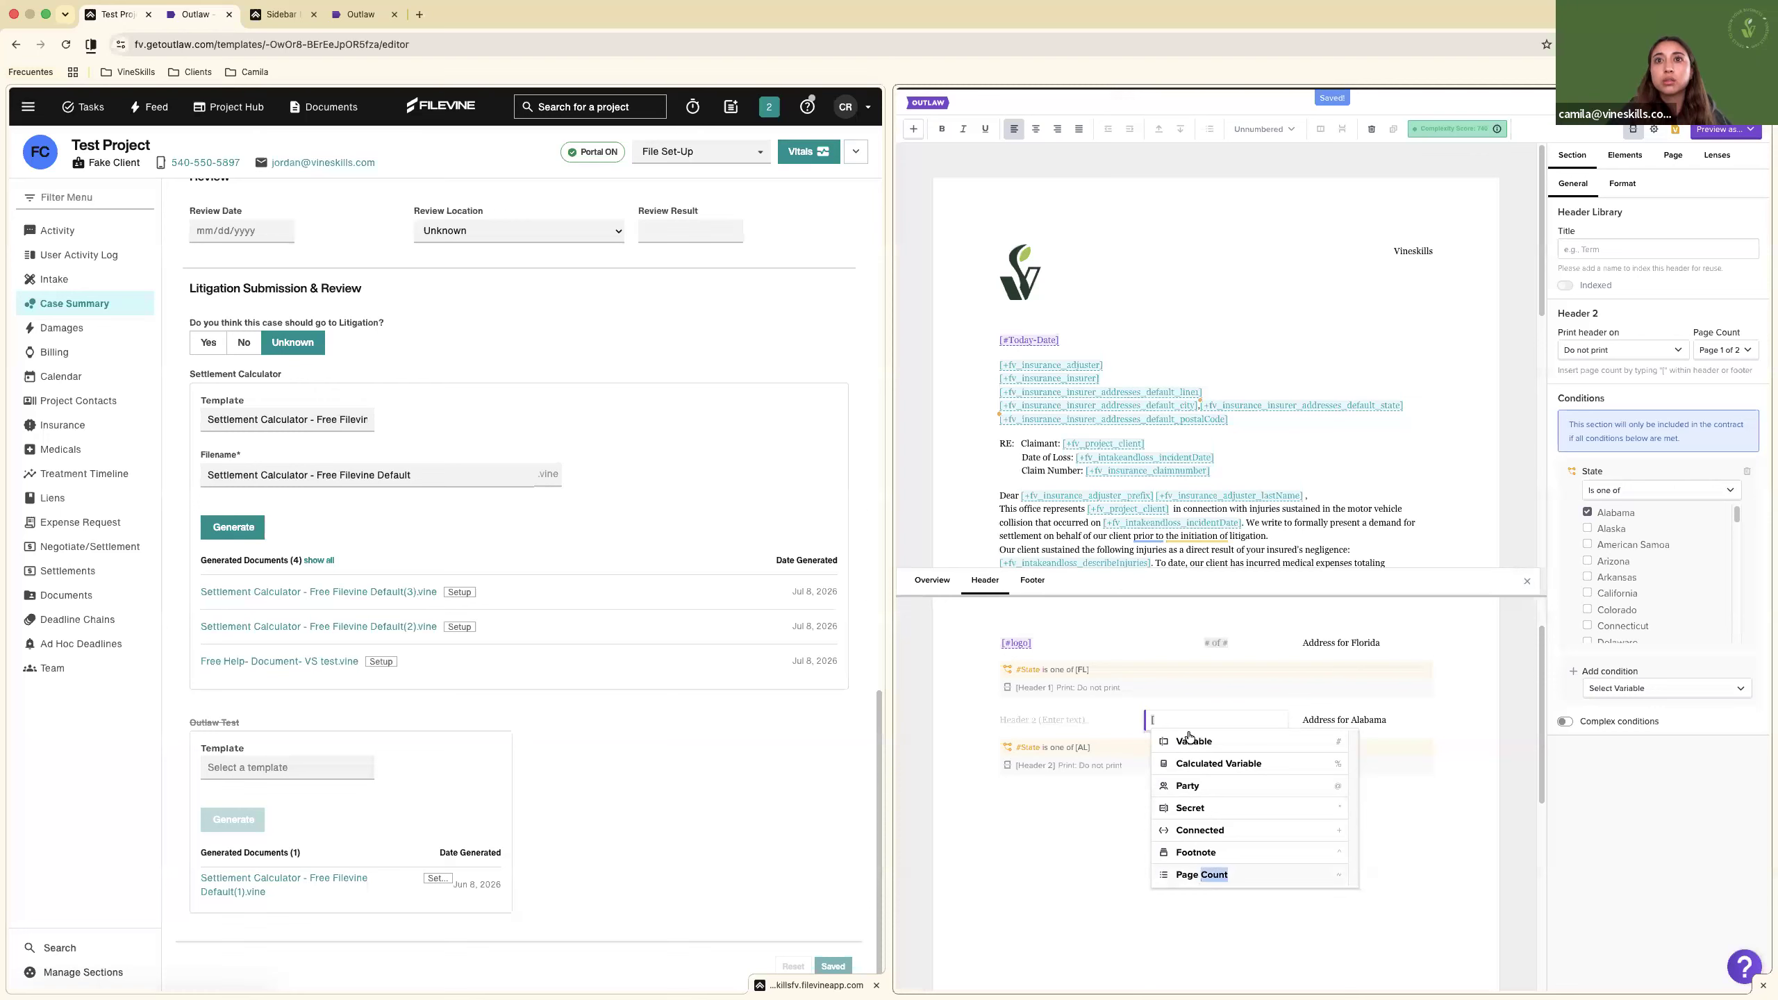
Set the Florida header to print on the first page only.
{"action": "left_click", "coordinate": [1337, 658]}
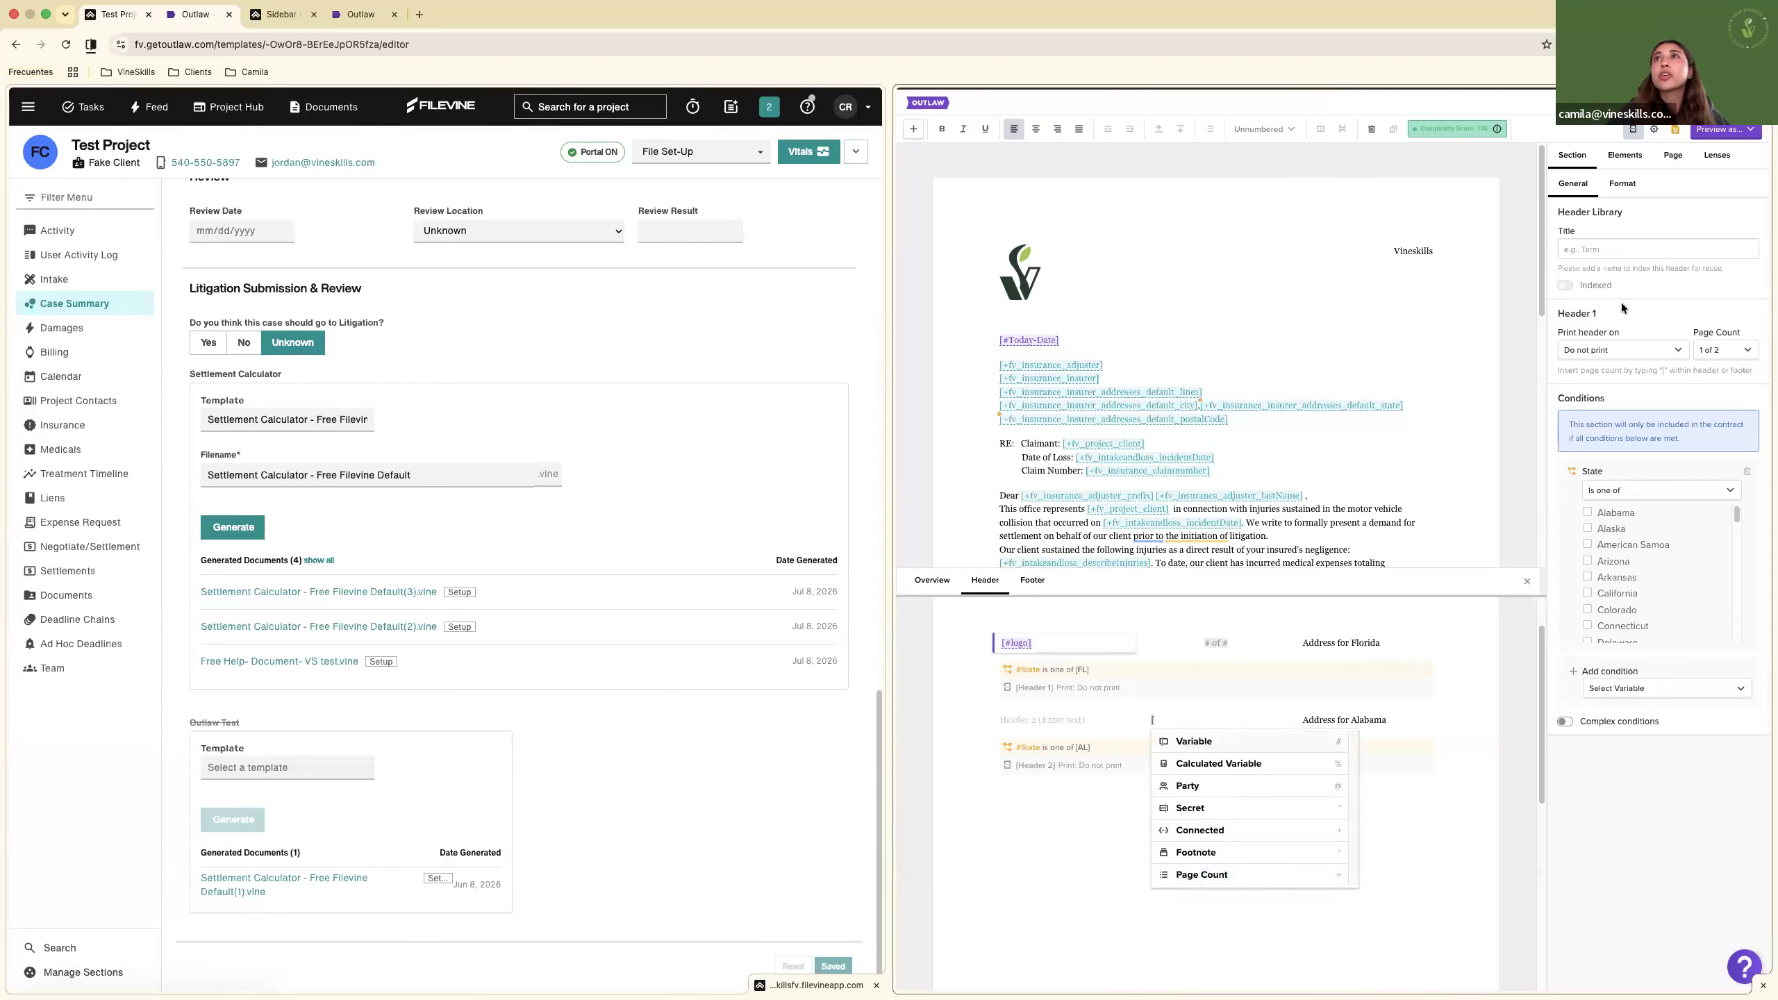
{"action": "left_click", "coordinate": [1598, 349]}
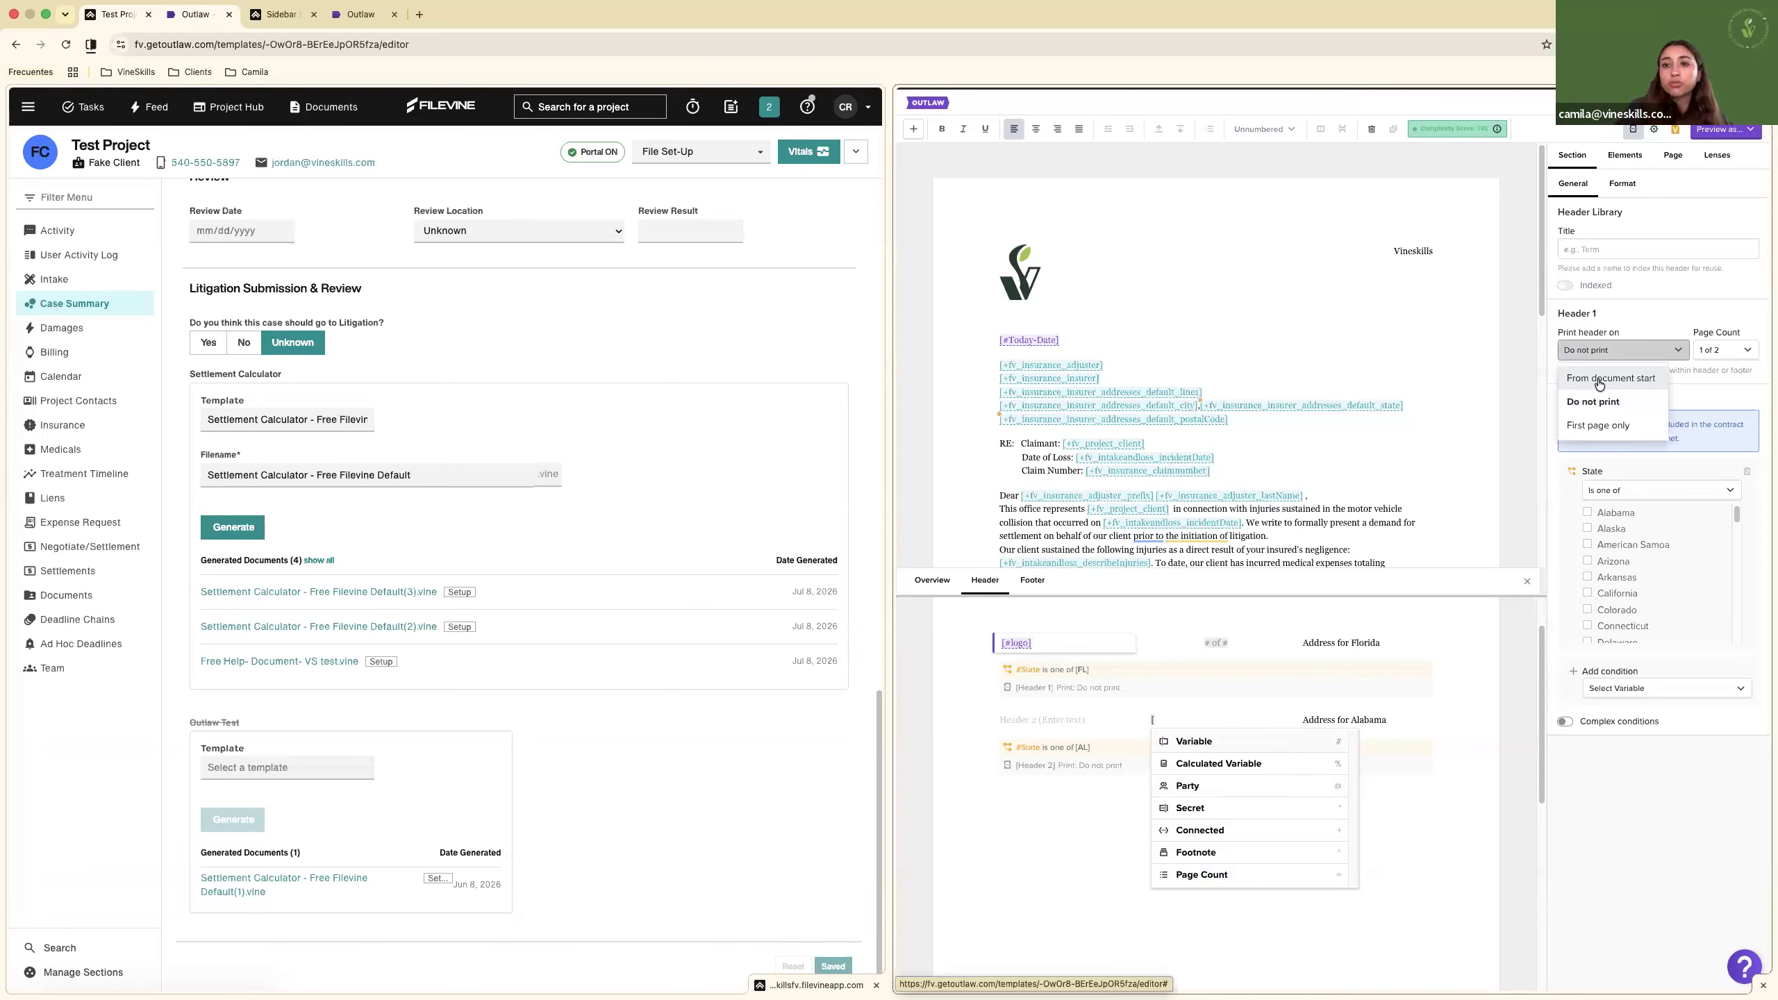
{"action": "left_click", "coordinate": [1596, 425]}
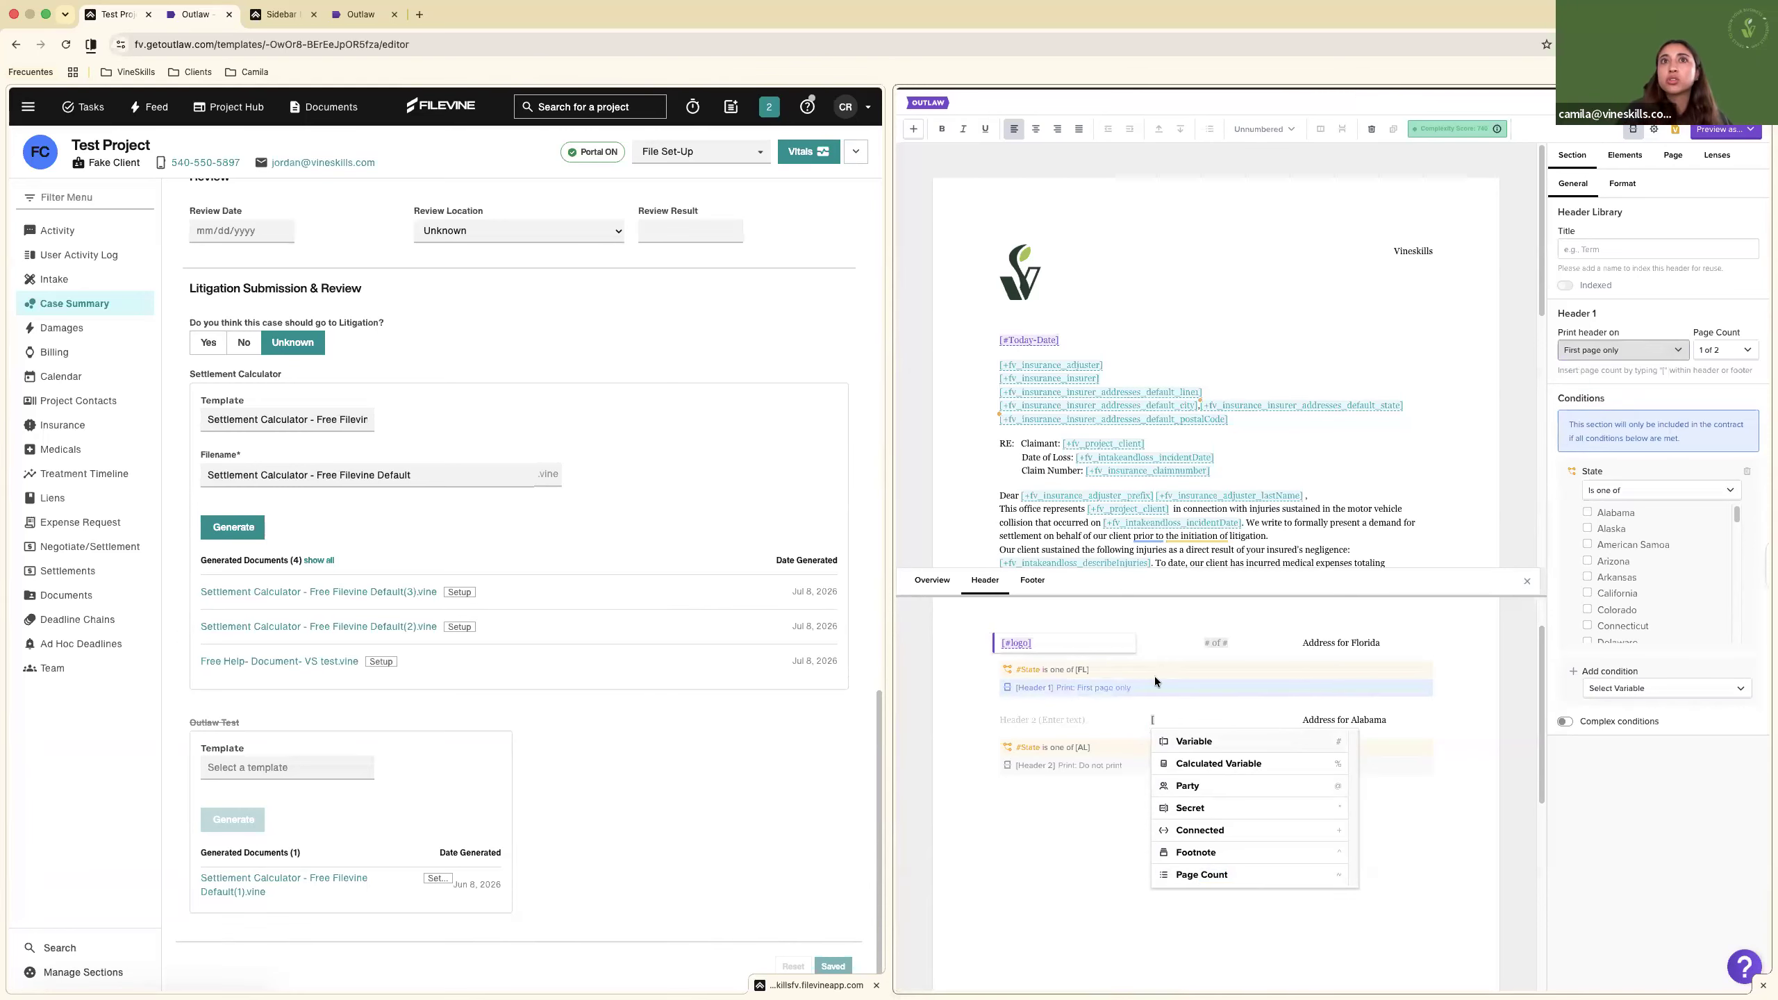
Set the Alabama header to print on the first page only.
{"action": "left_click", "coordinate": [1099, 720]}
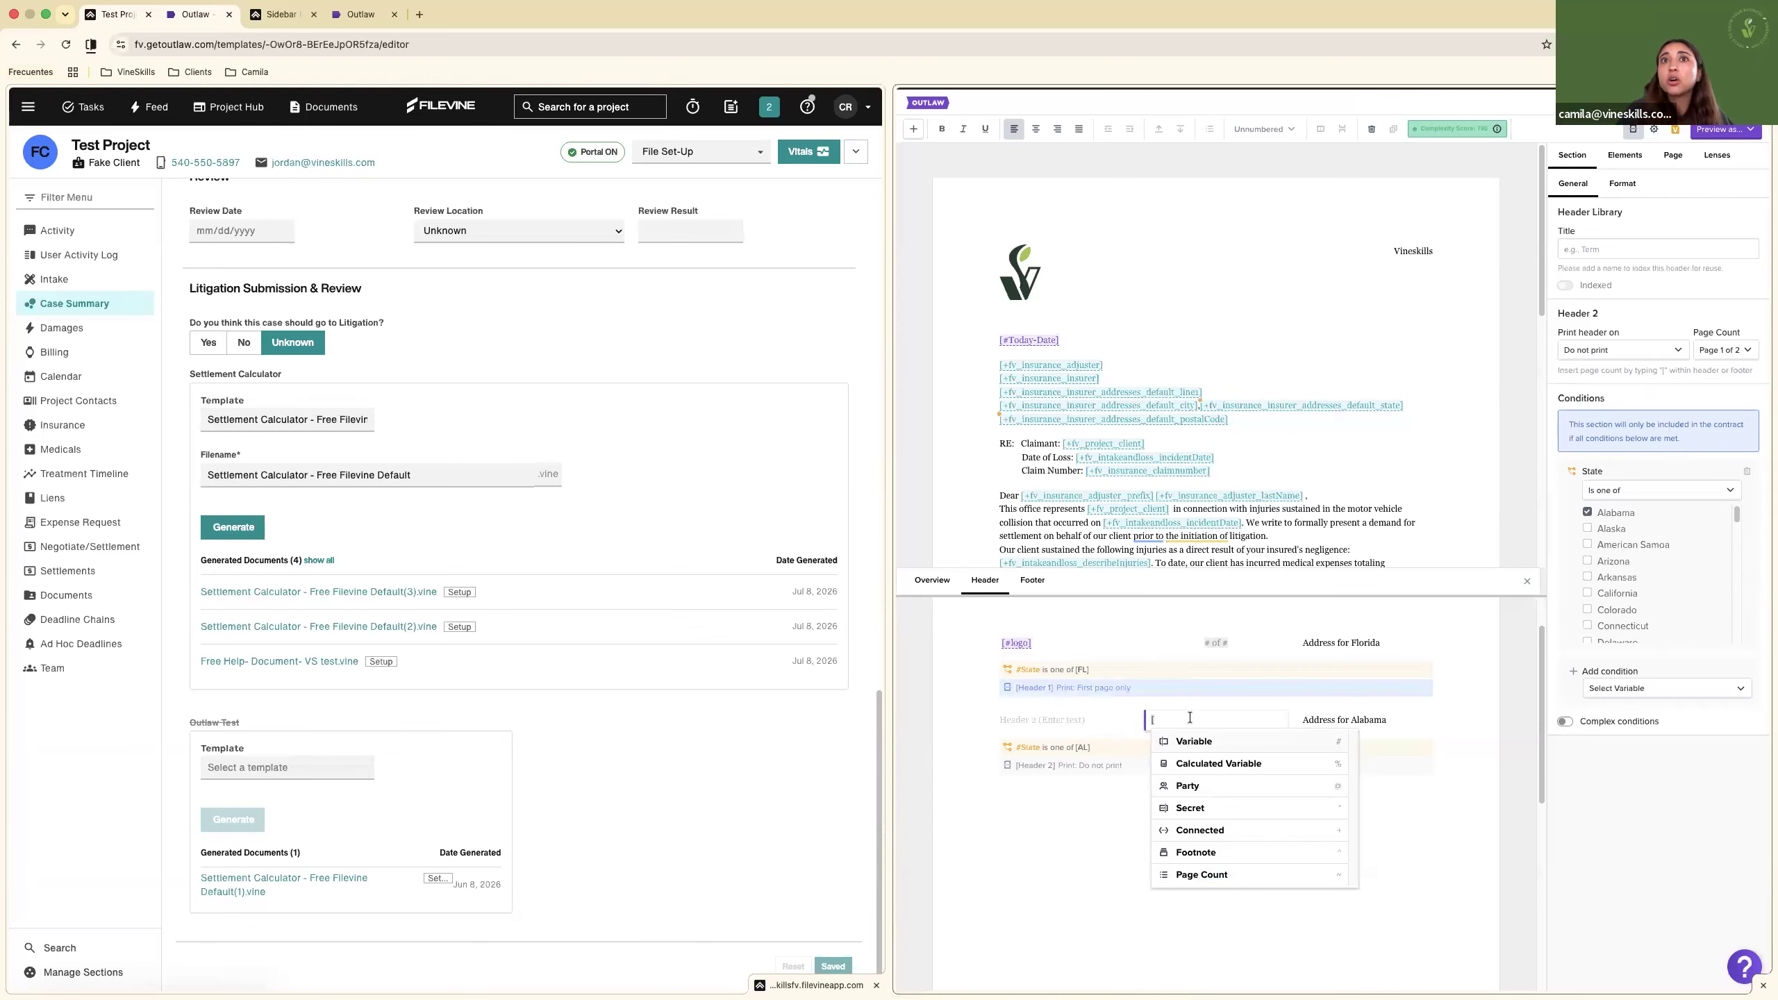
{"action": "left_click", "coordinate": [1612, 348]}
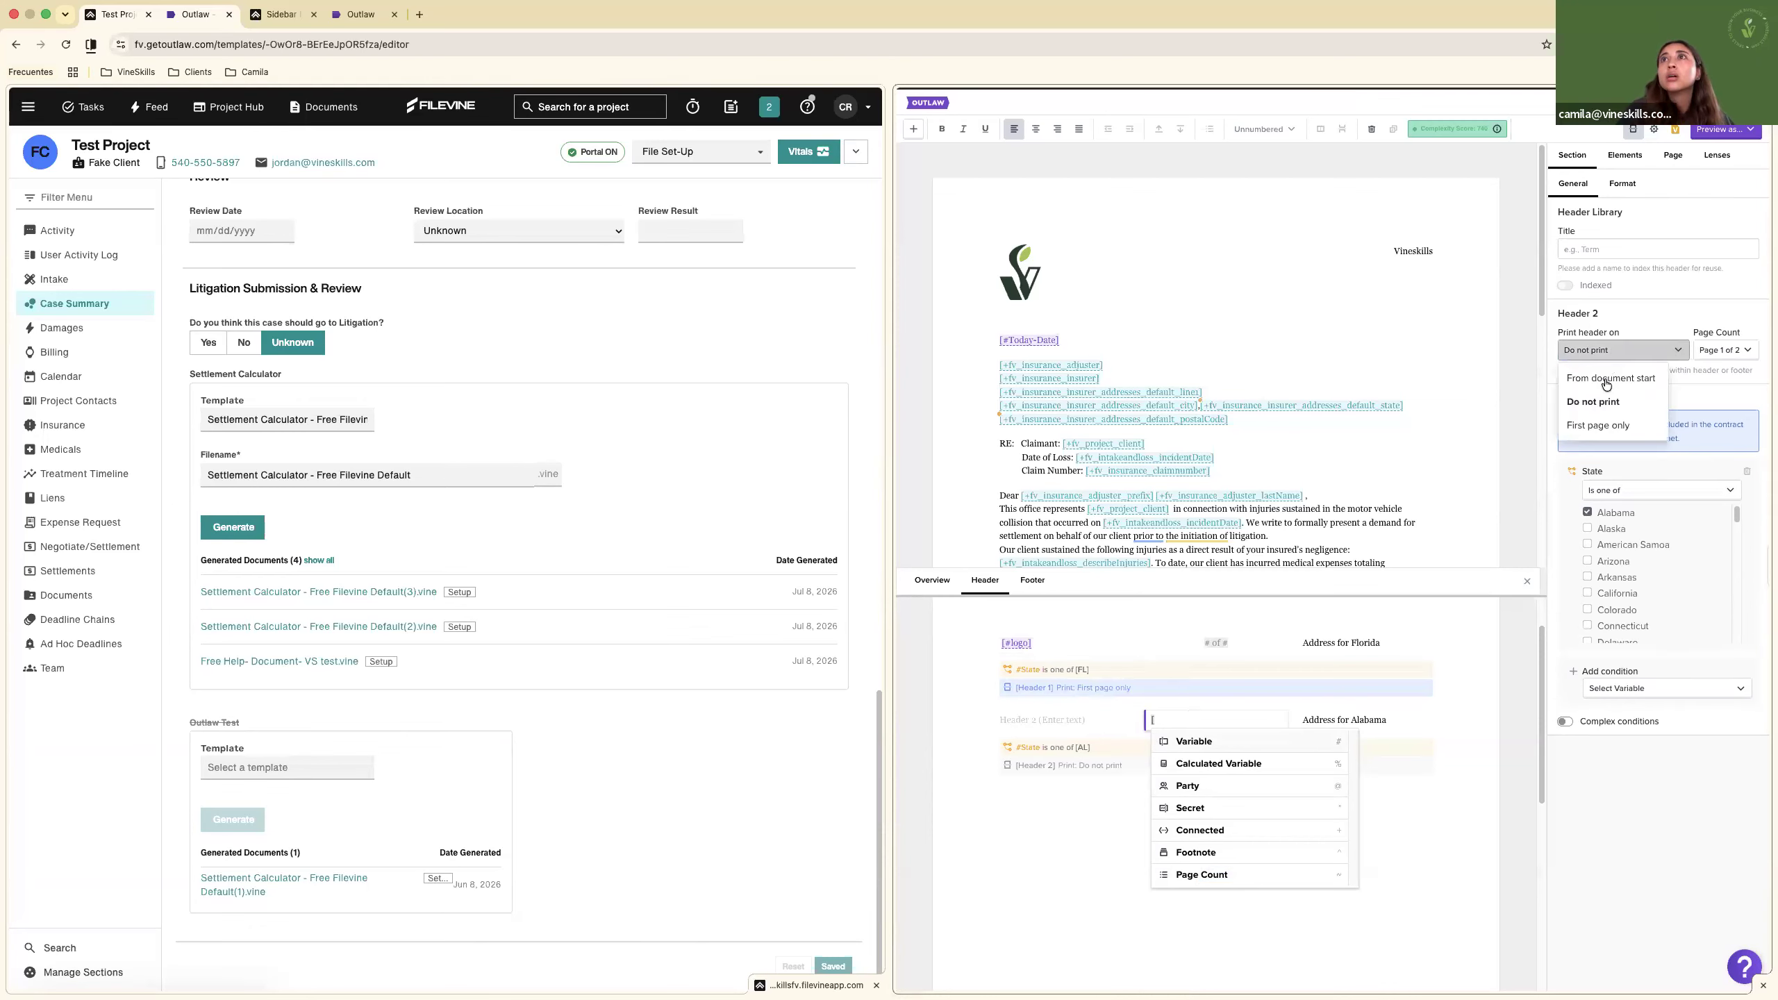
{"action": "left_click", "coordinate": [1598, 428]}
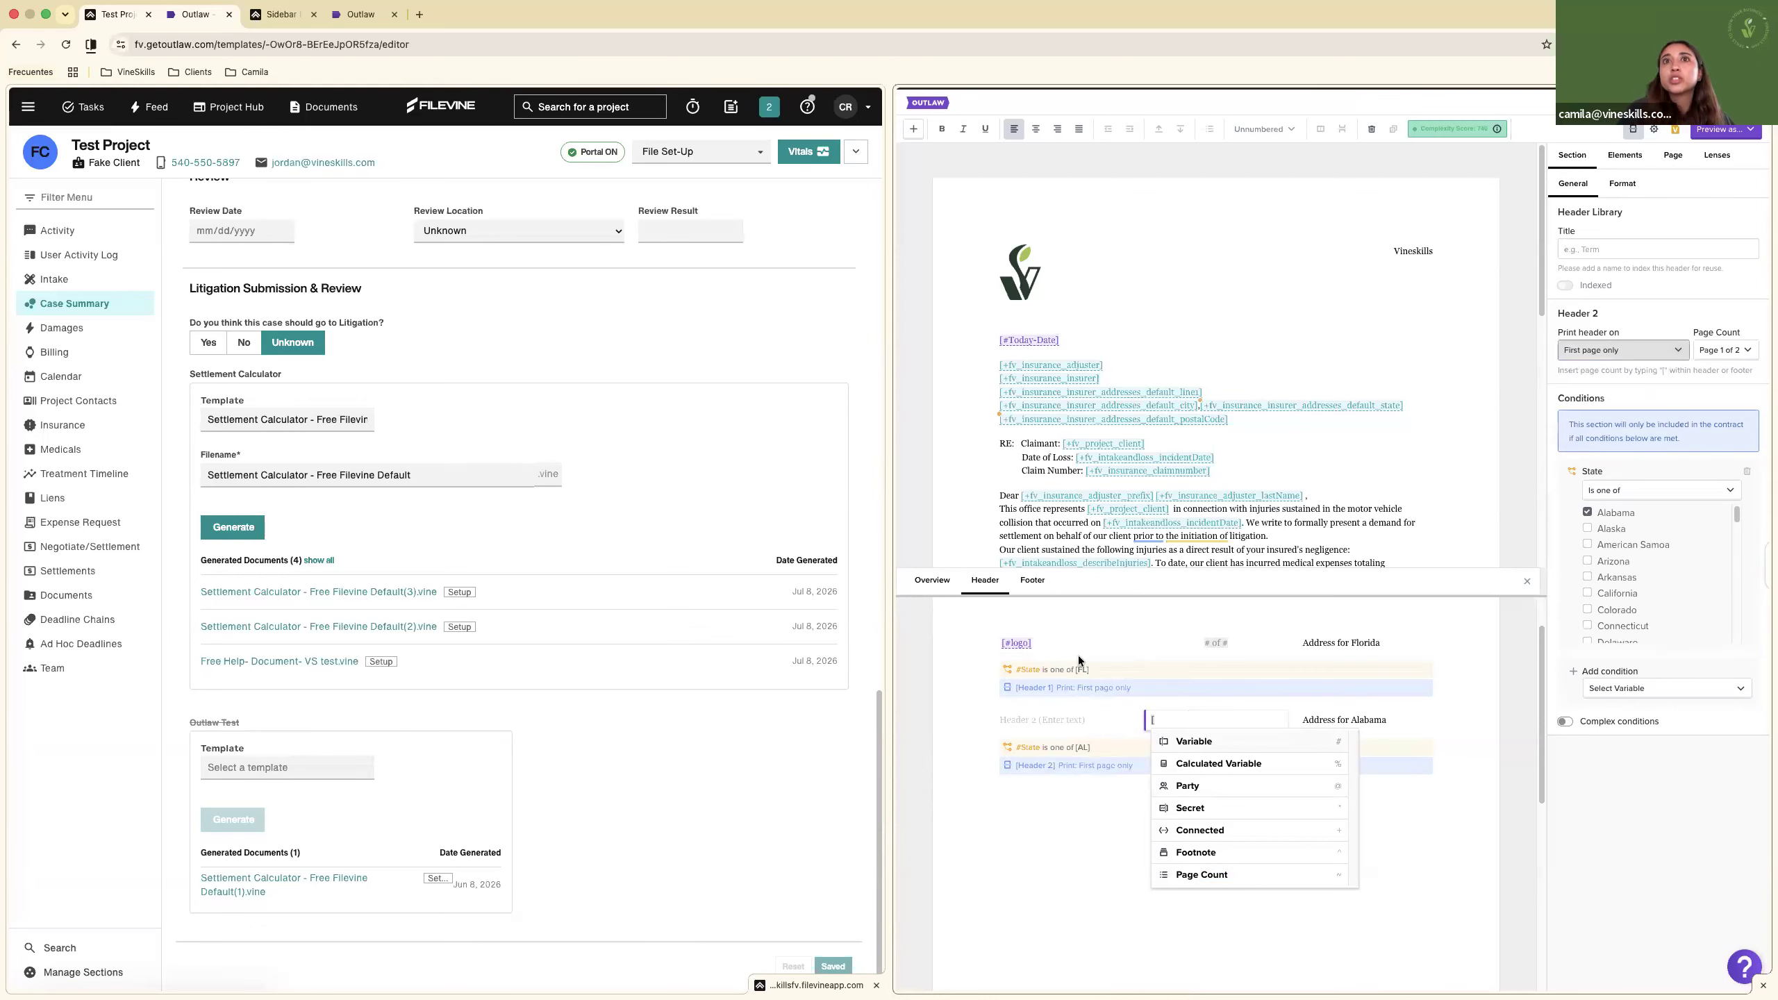
Insert a centre-aligned page count in the Alabama header's second column and the logo variable in its first column.
{"action": "left_click", "coordinate": [1175, 876]}
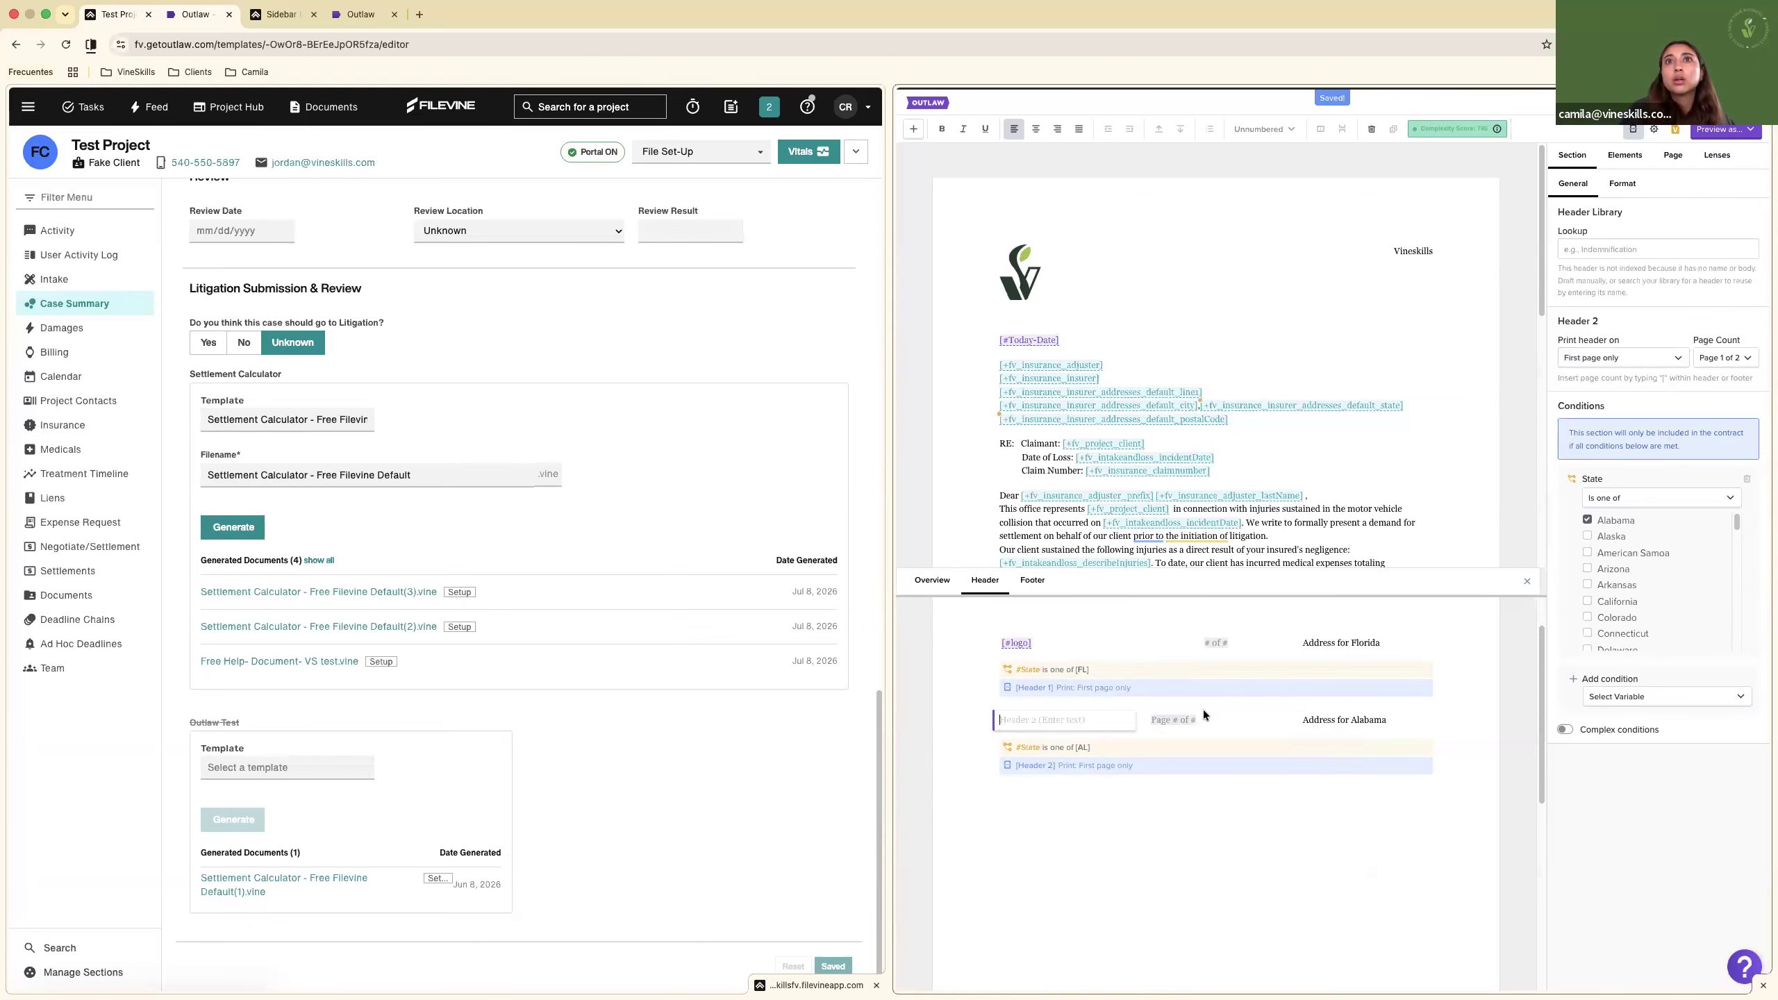
{"action": "left_click", "coordinate": [1034, 131]}
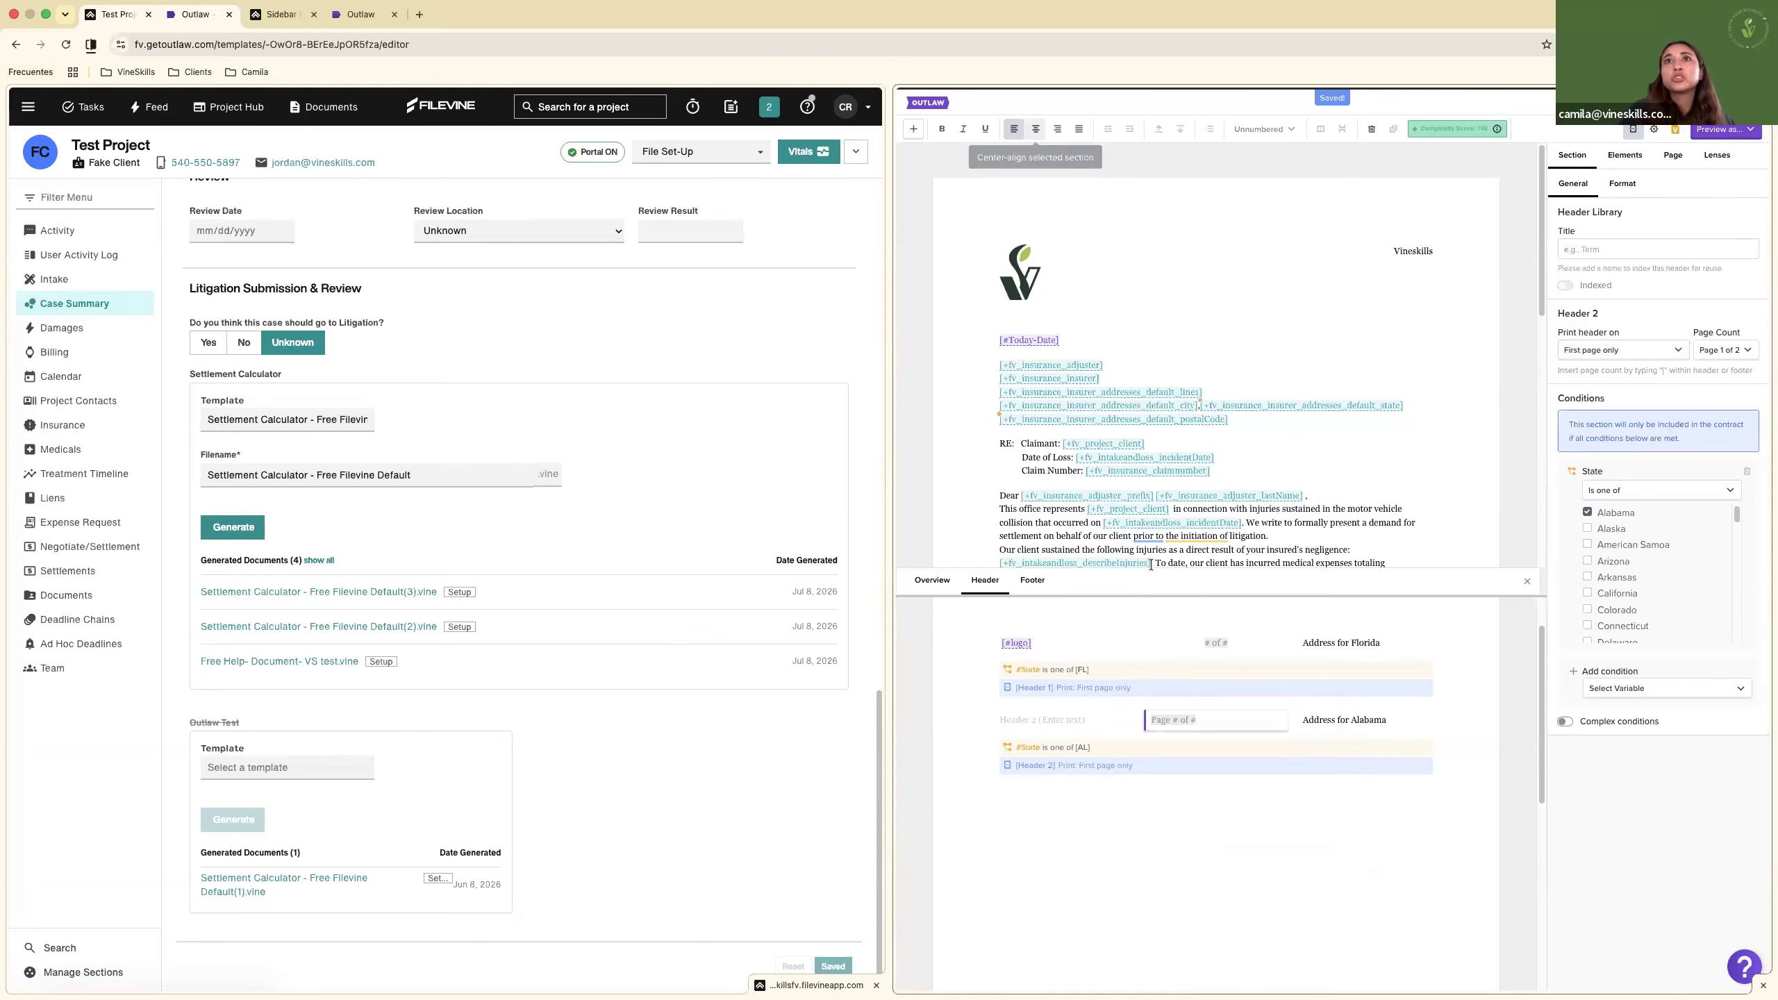
{"action": "left_click", "coordinate": [1040, 727]}
{"action": "type", "text": "[#logo"}
{"action": "left_click", "coordinate": [1060, 776]}
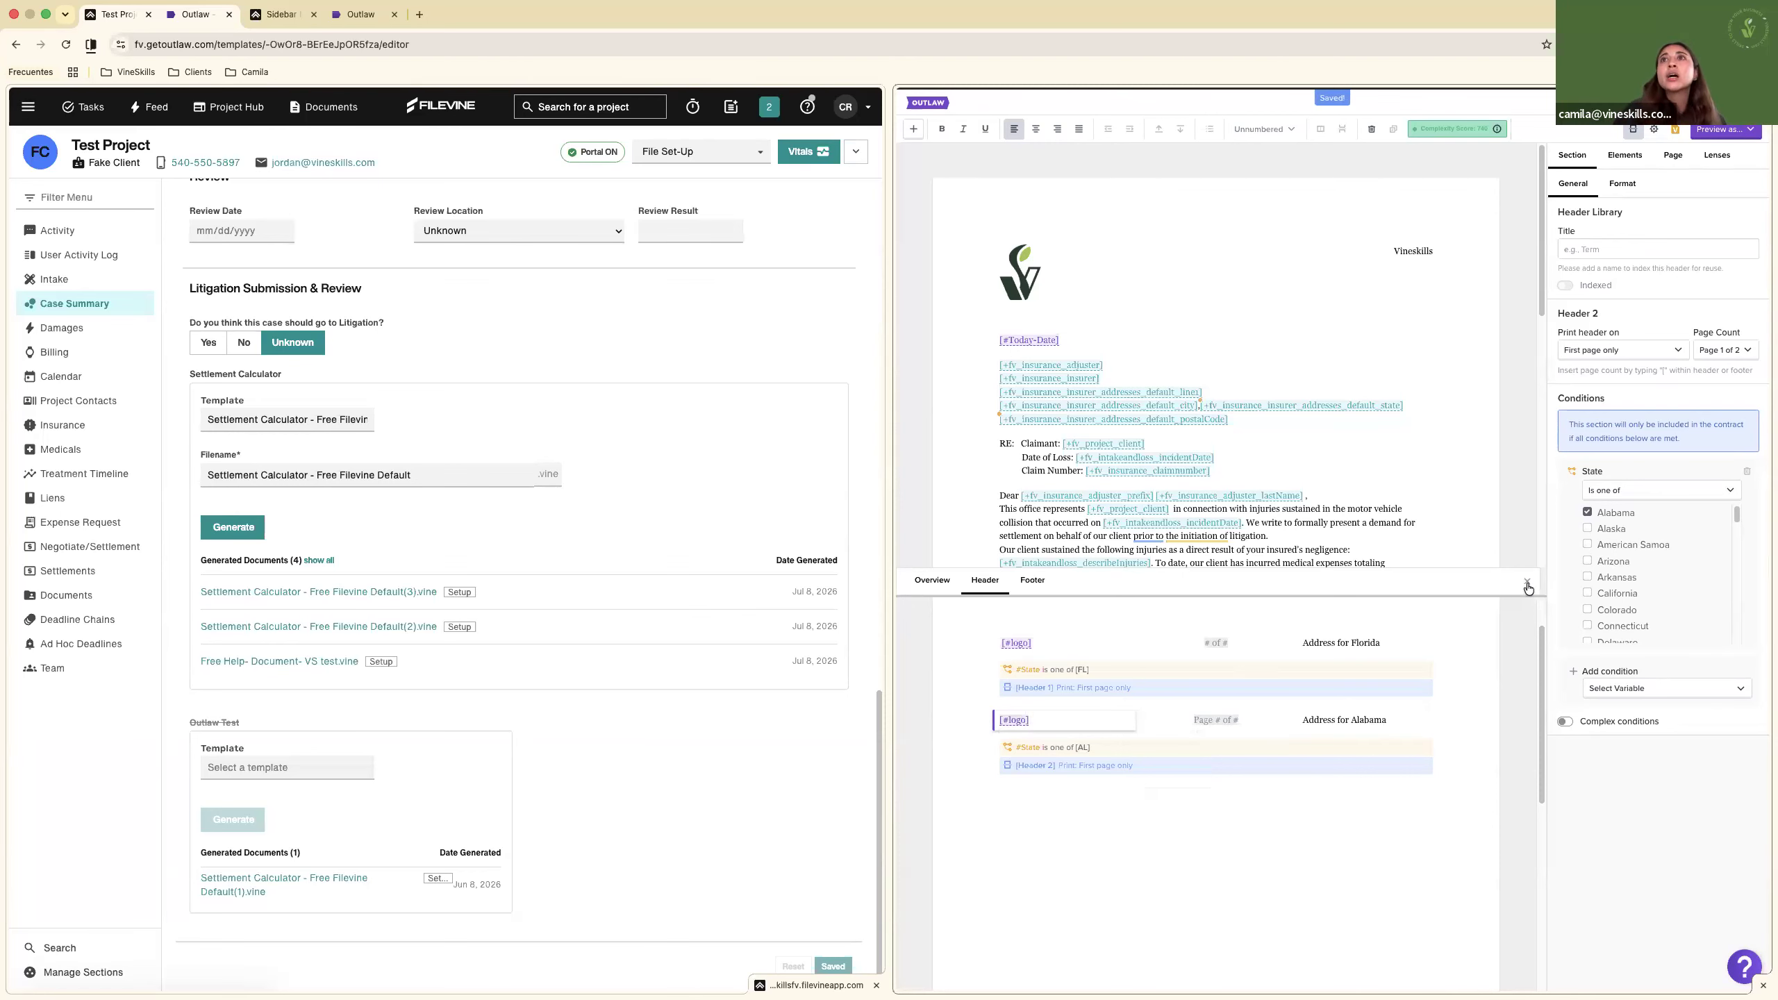
Preview the template as Flow (Web) and answer Yes to whether the case should go to litigation.
{"action": "left_click", "coordinate": [1725, 129]}
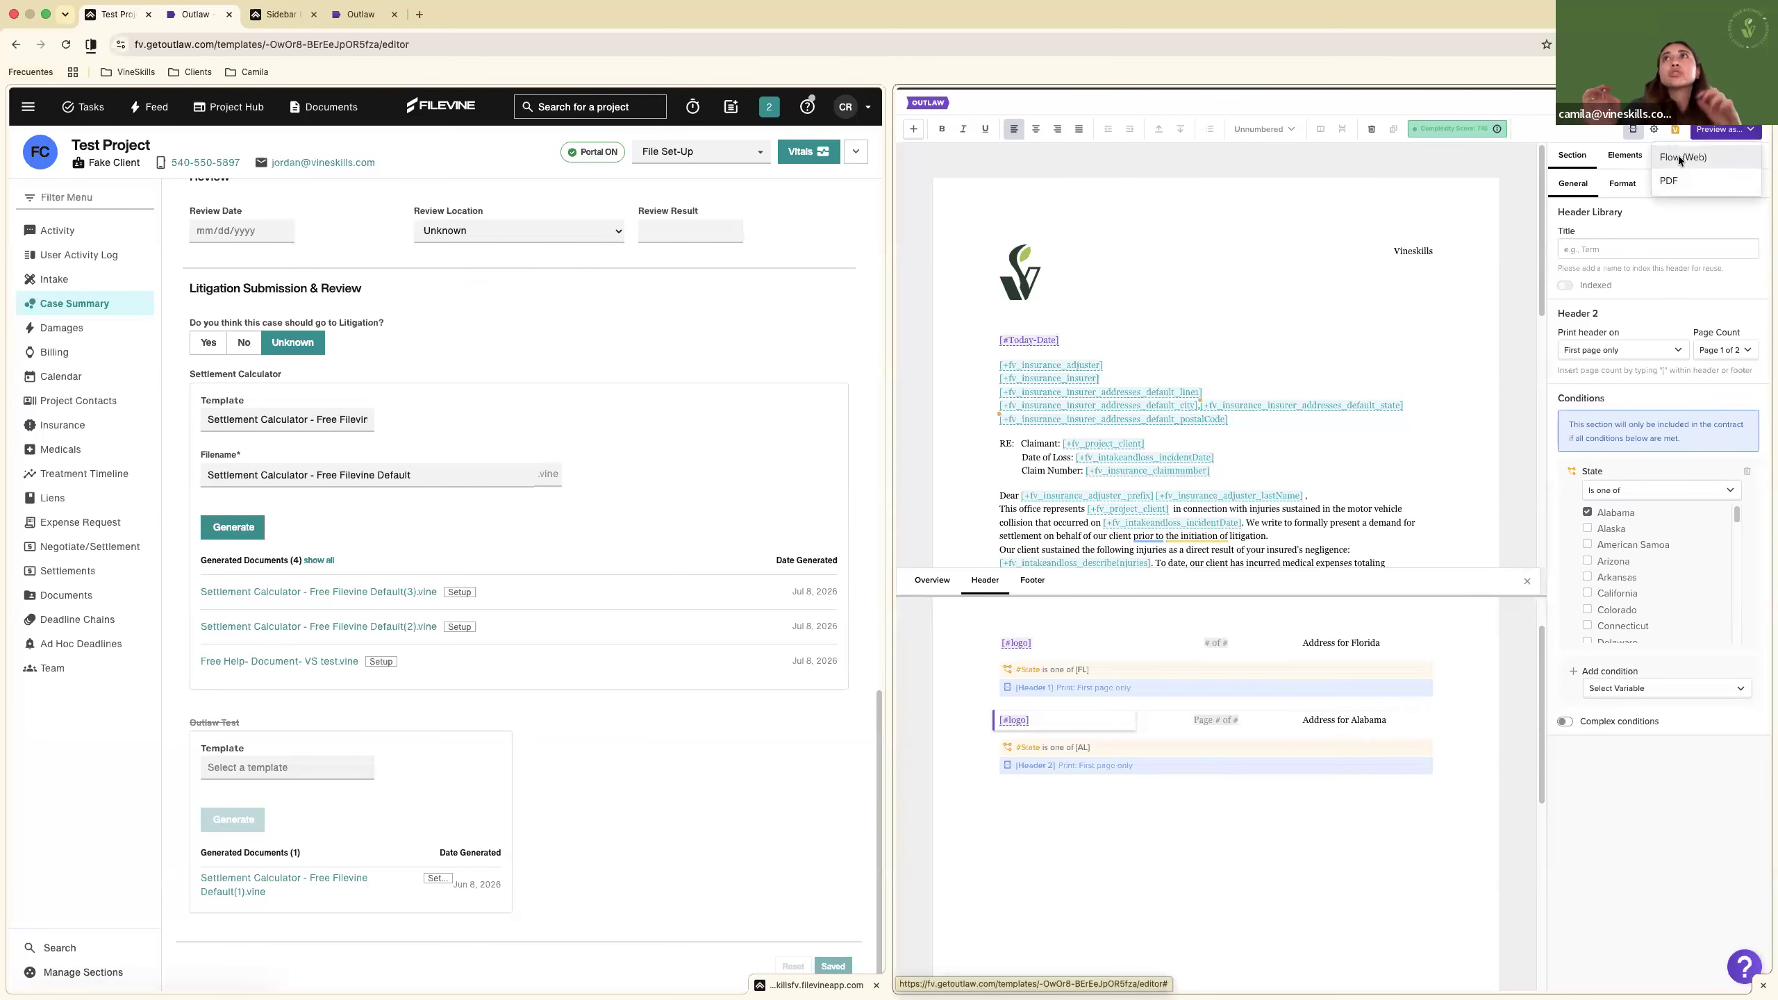
{"action": "left_click", "coordinate": [1679, 159]}
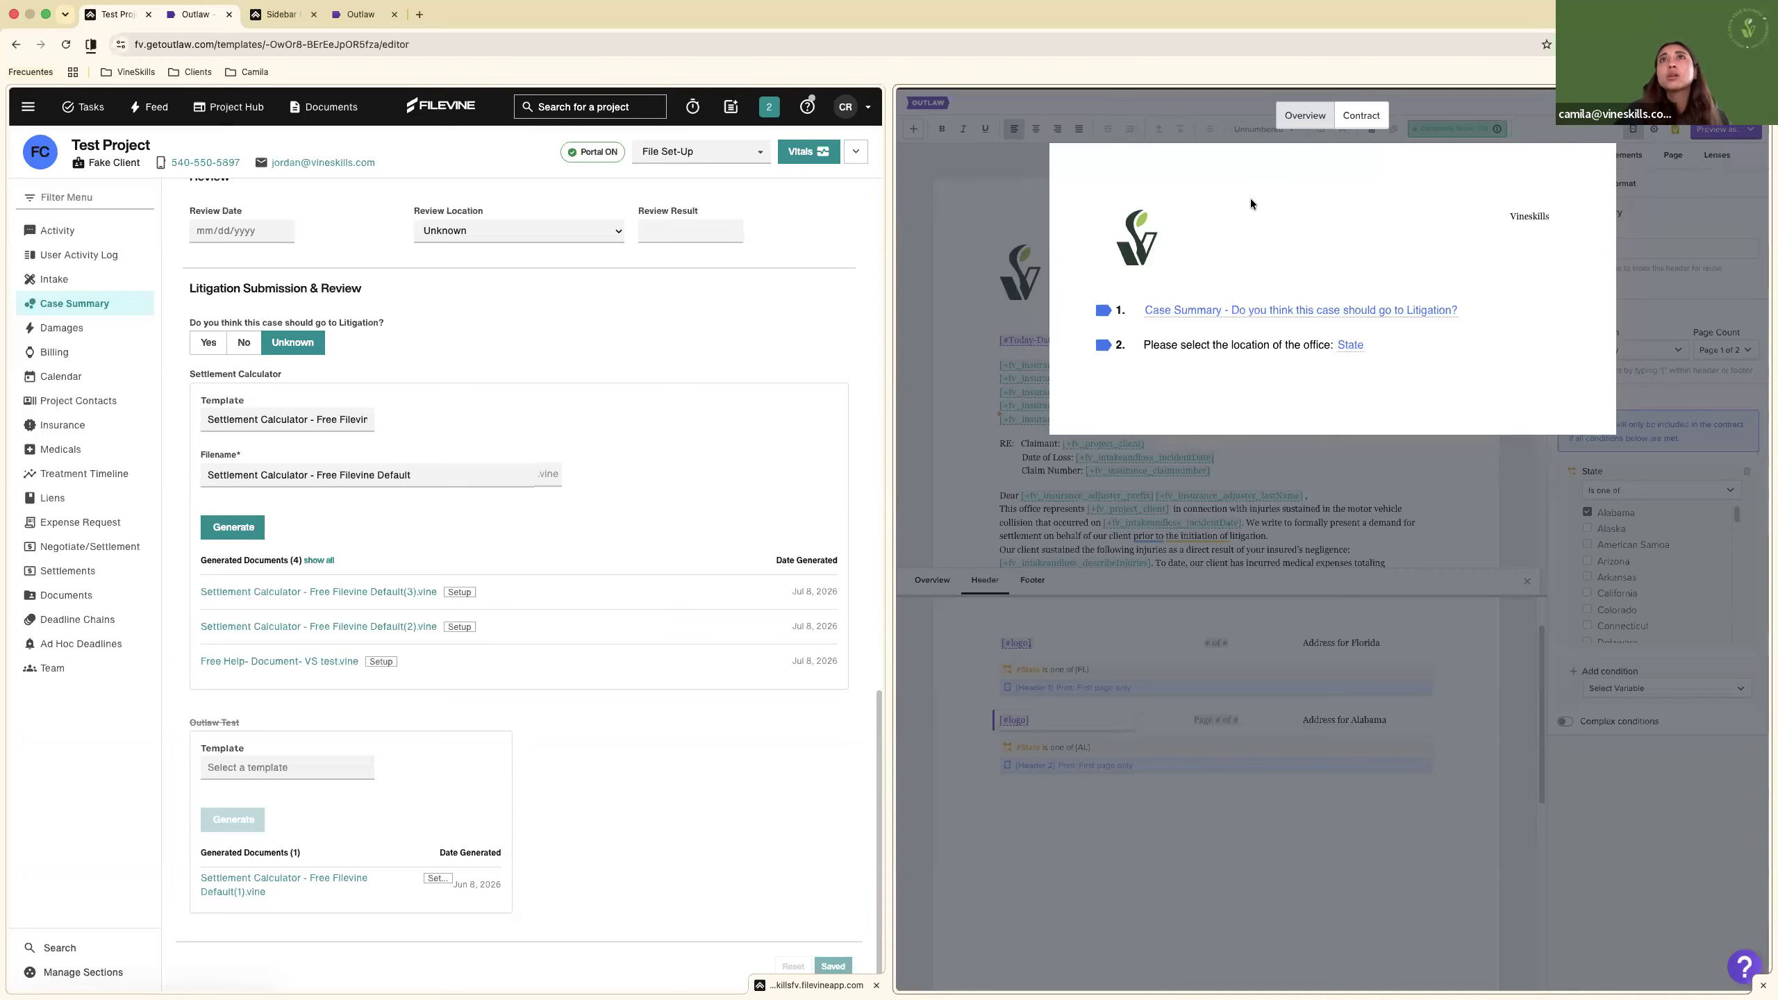
{"action": "left_click", "coordinate": [1192, 317]}
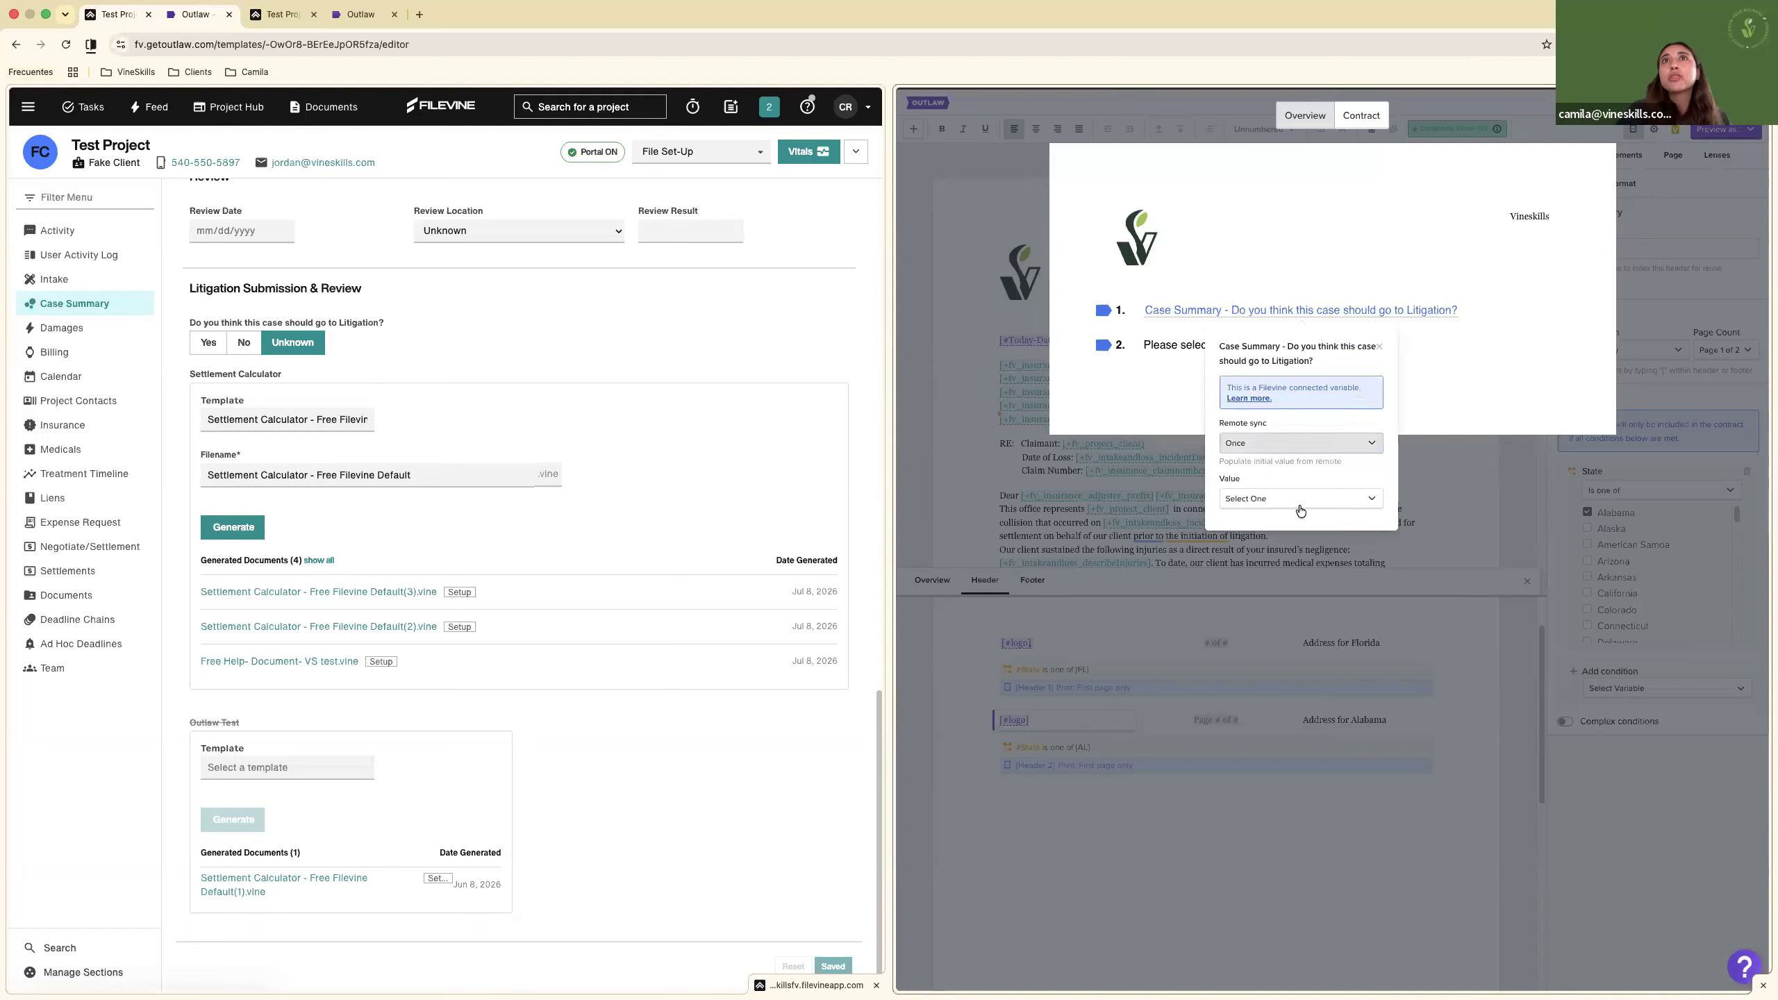
{"action": "left_click", "coordinate": [1288, 501]}
{"action": "left_click", "coordinate": [1270, 529]}
{"action": "left_click", "coordinate": [1270, 532]}
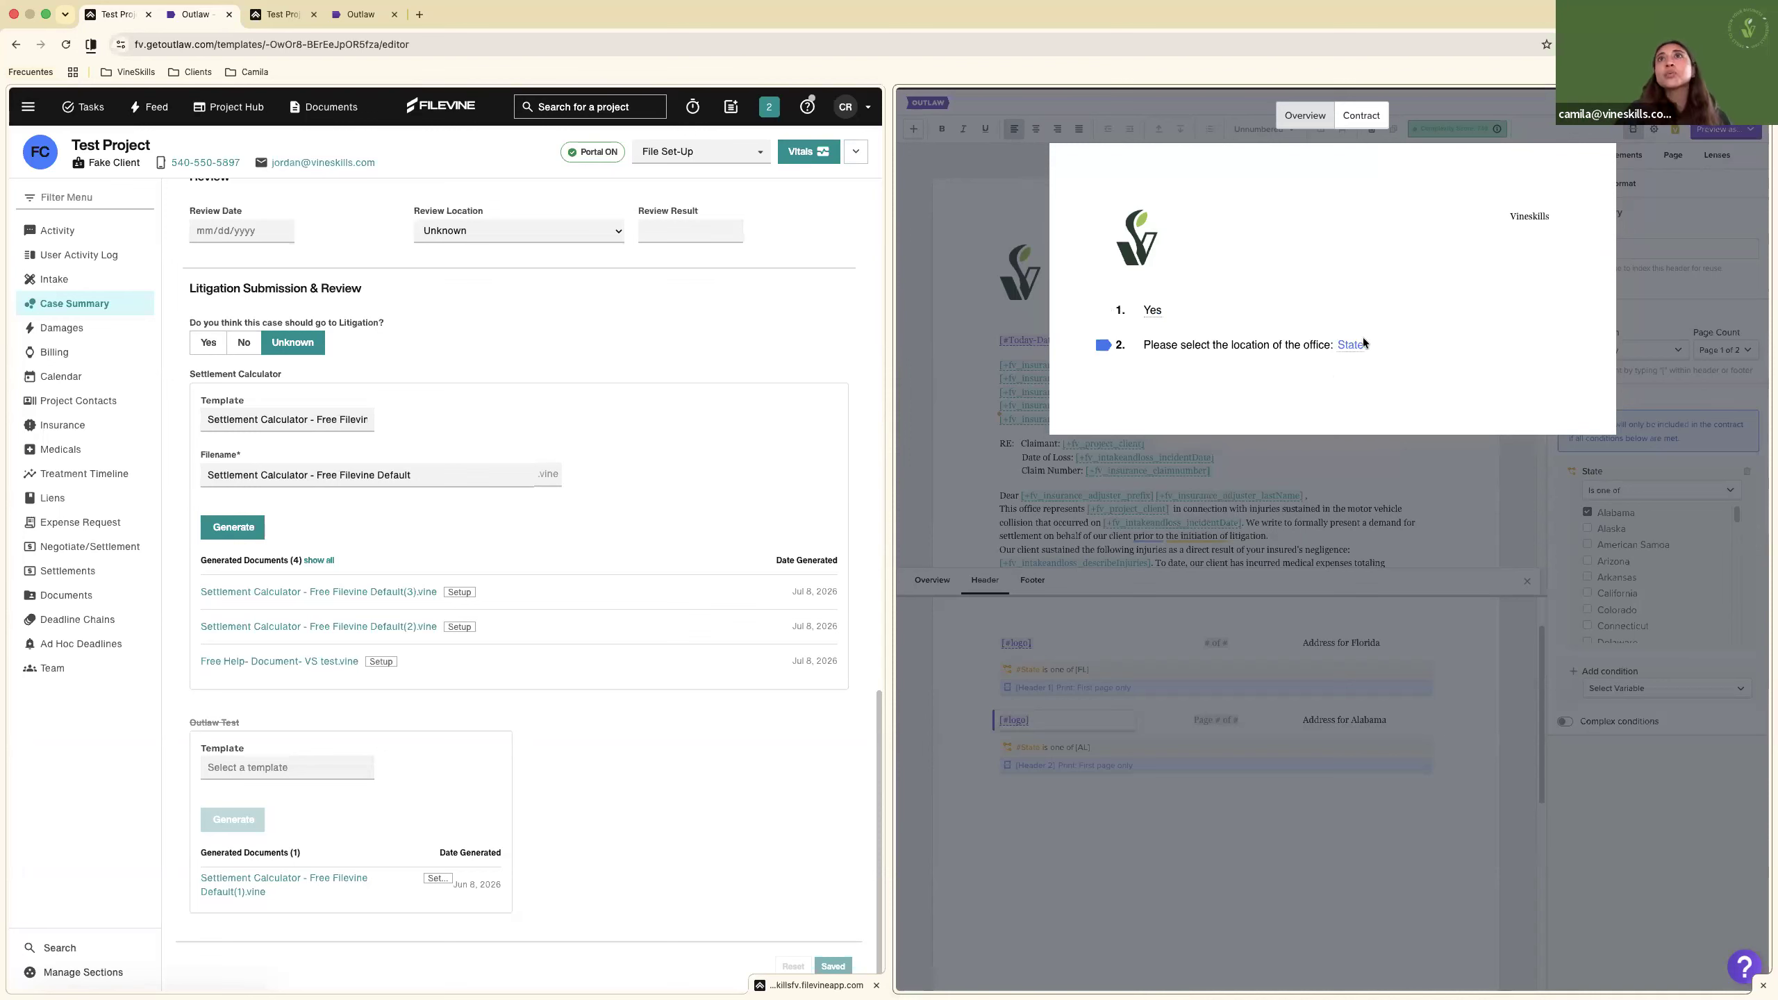
Choose Florida as the office location in the preview and view the resulting contract.
{"action": "left_click", "coordinate": [1339, 406]}
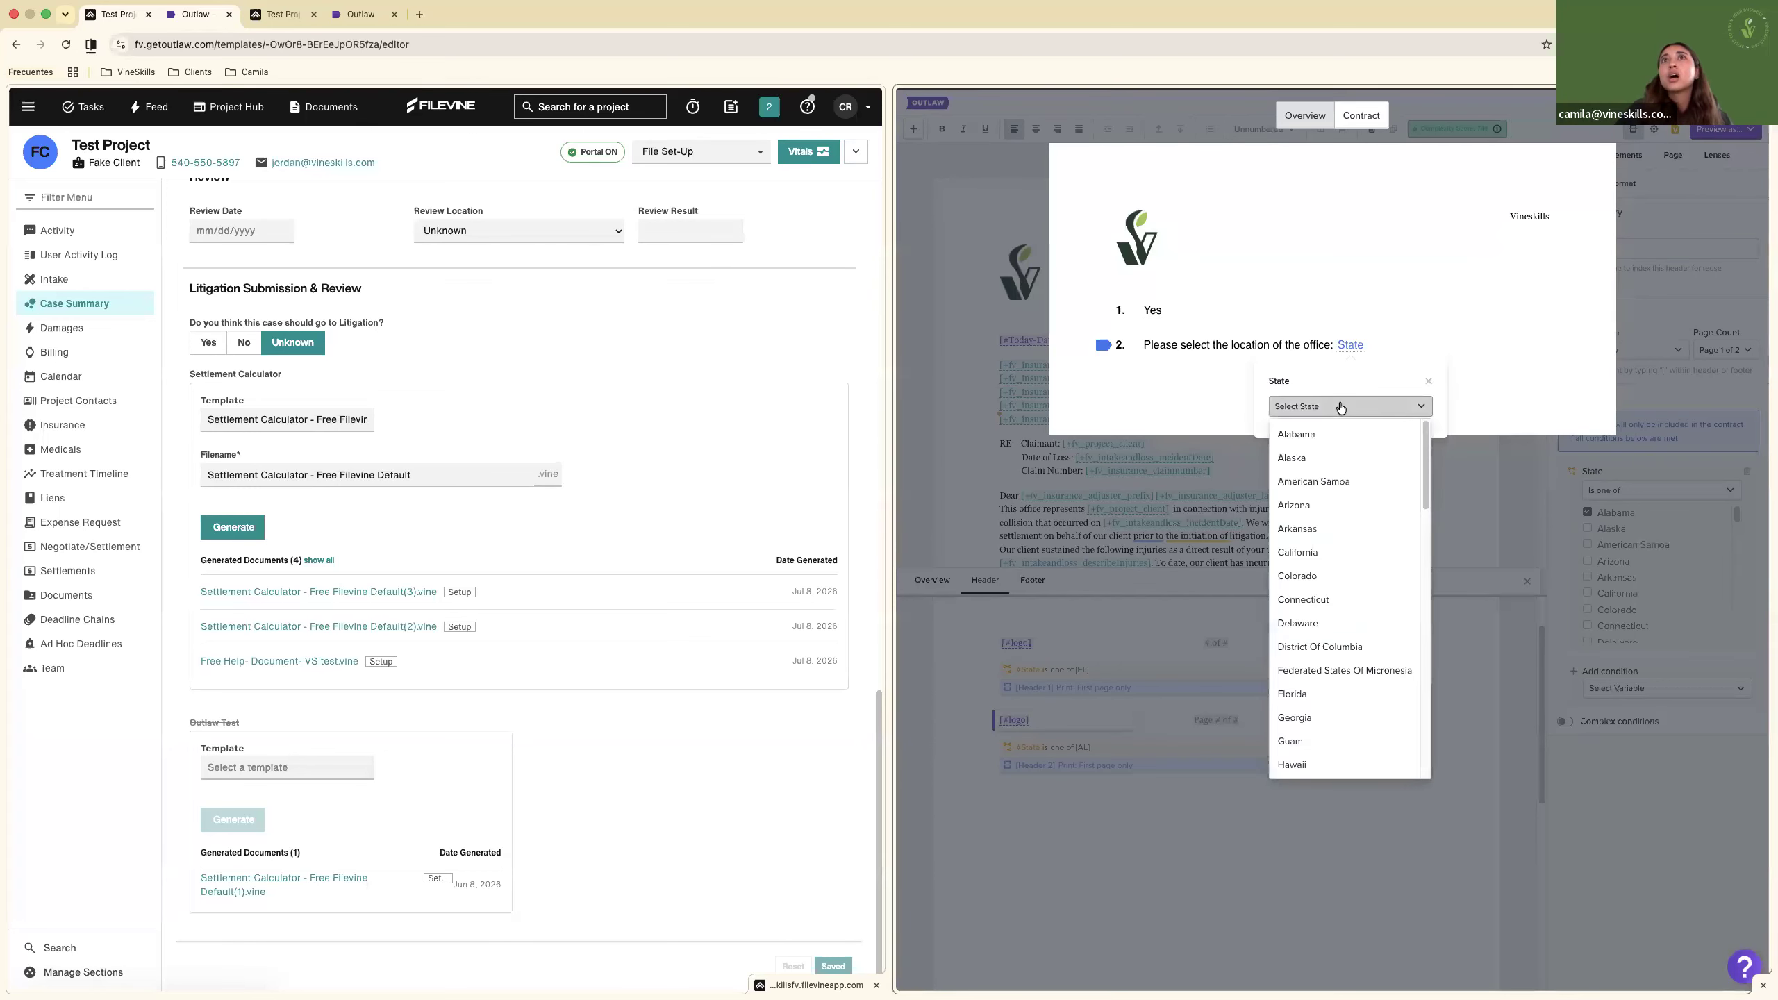
{"action": "left_click", "coordinate": [1299, 700]}
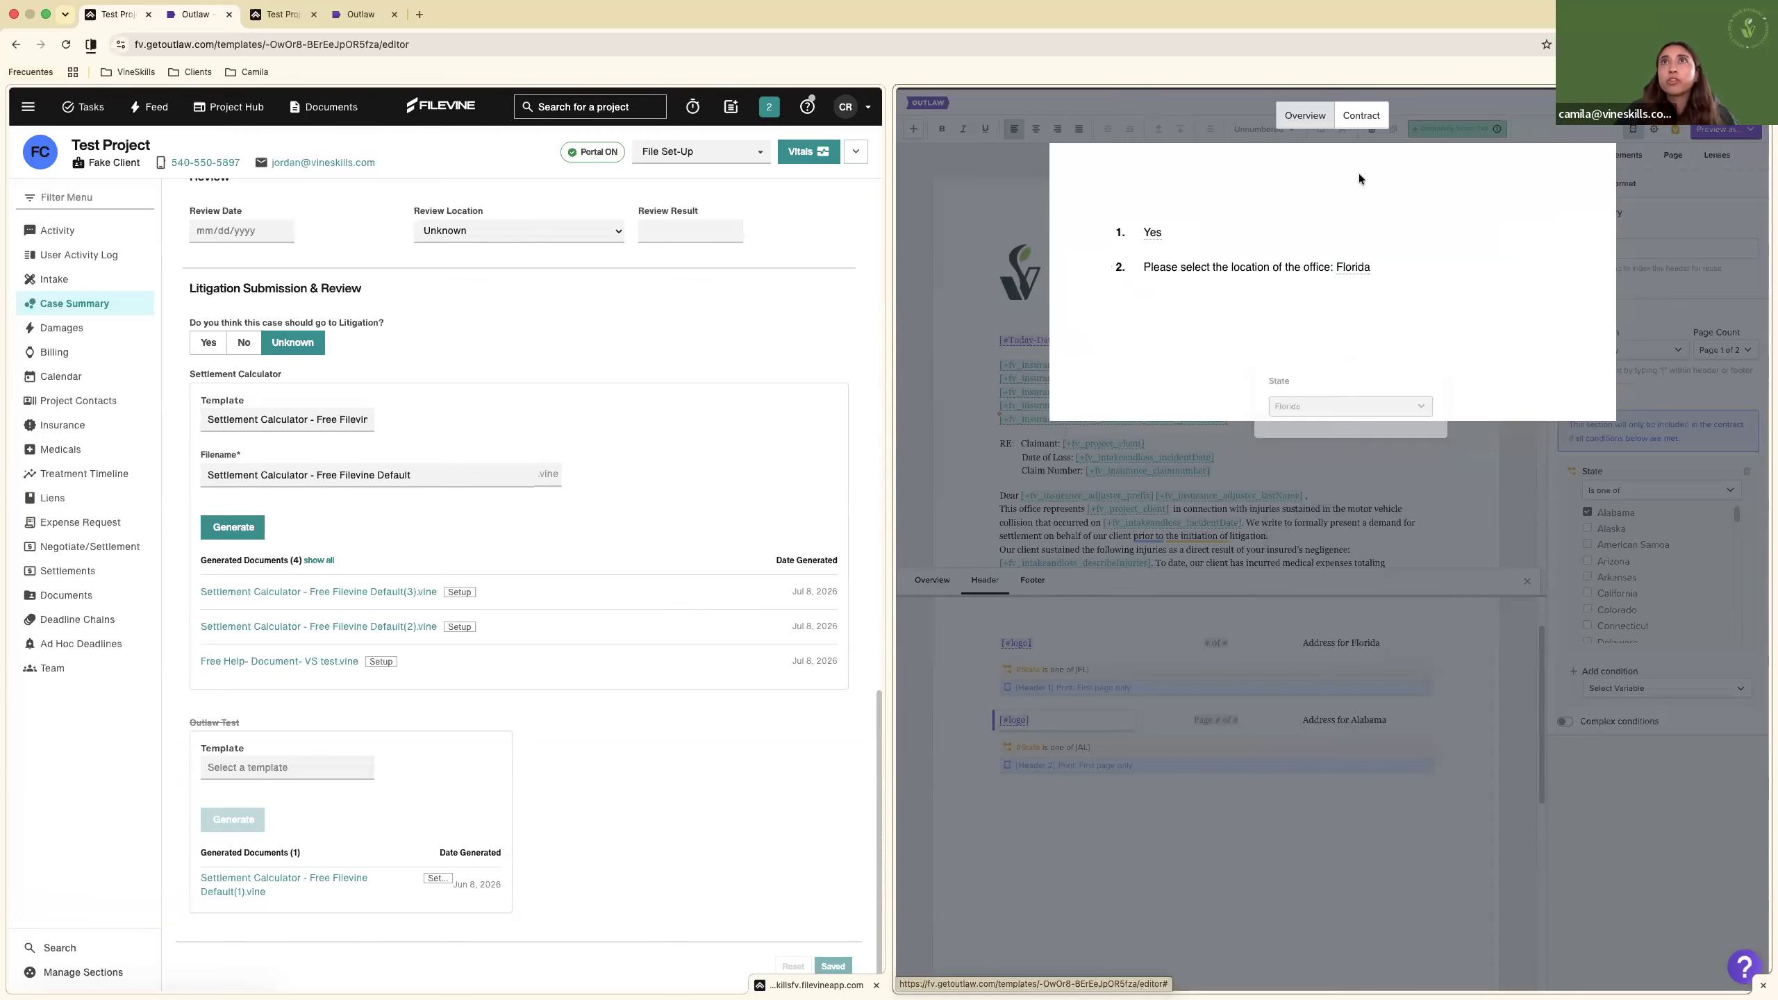
{"action": "left_click", "coordinate": [1364, 116]}
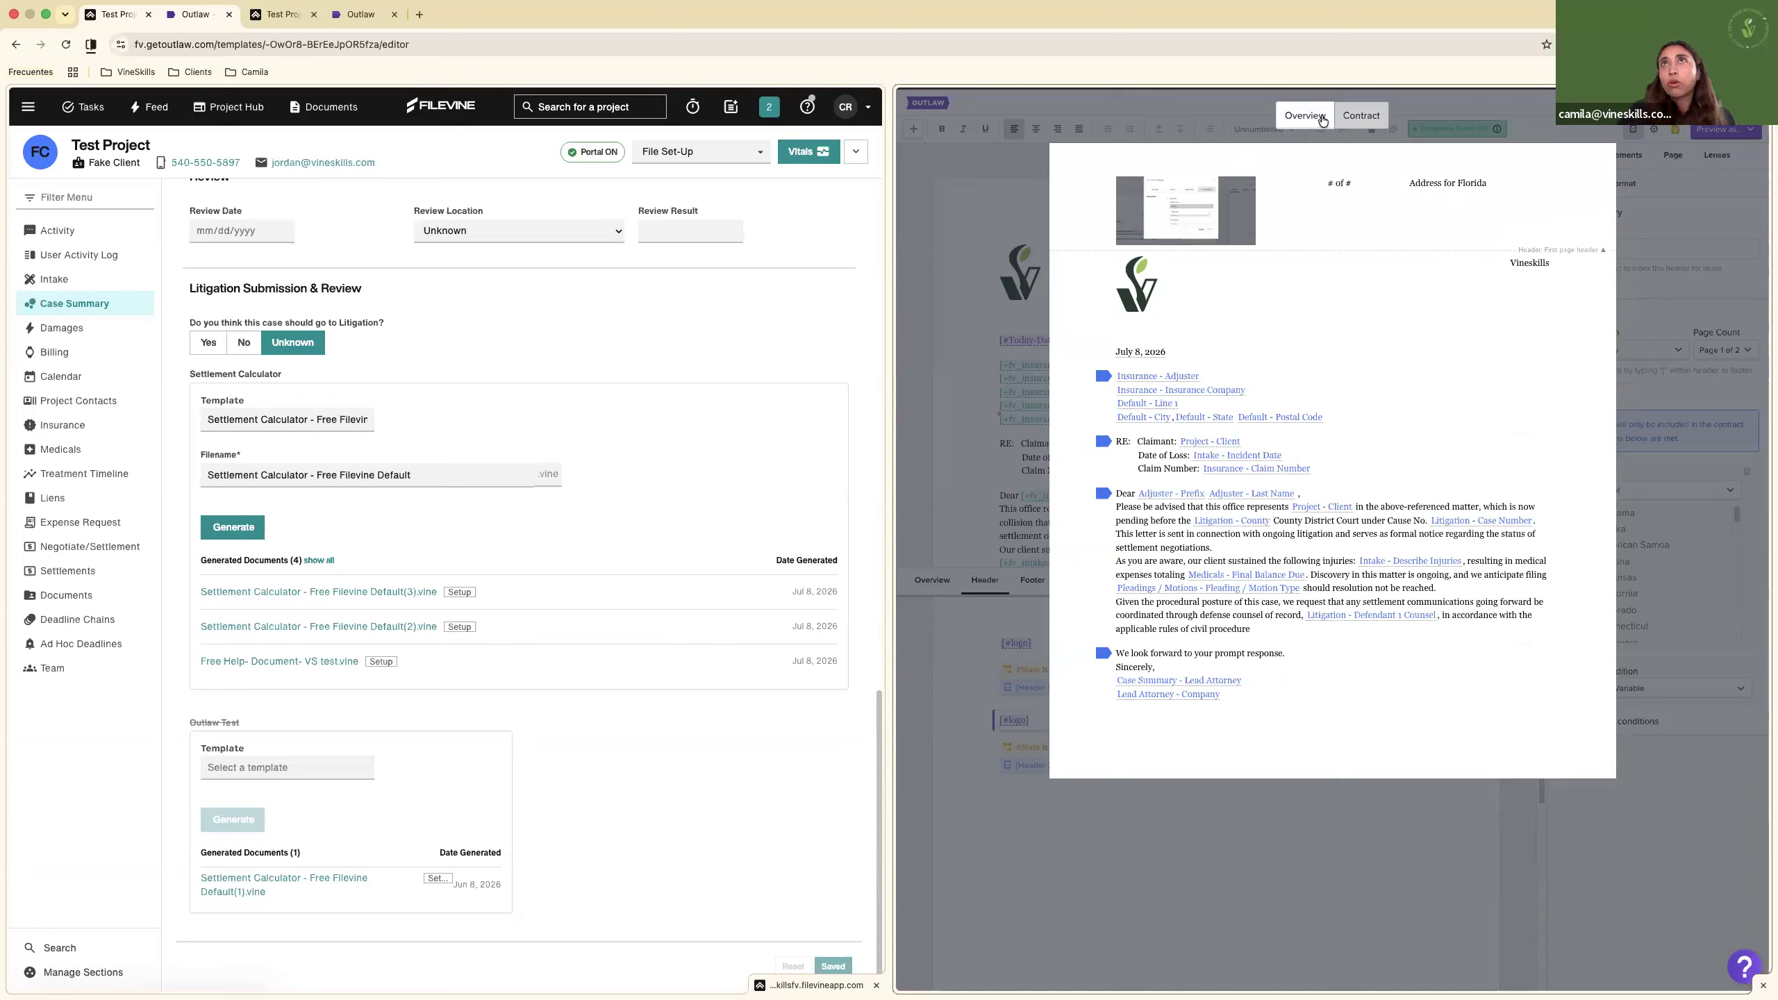
Change the office location in the preview's Overview to Alabama, check the contract's header, and close the preview.
{"action": "left_click", "coordinate": [1320, 119]}
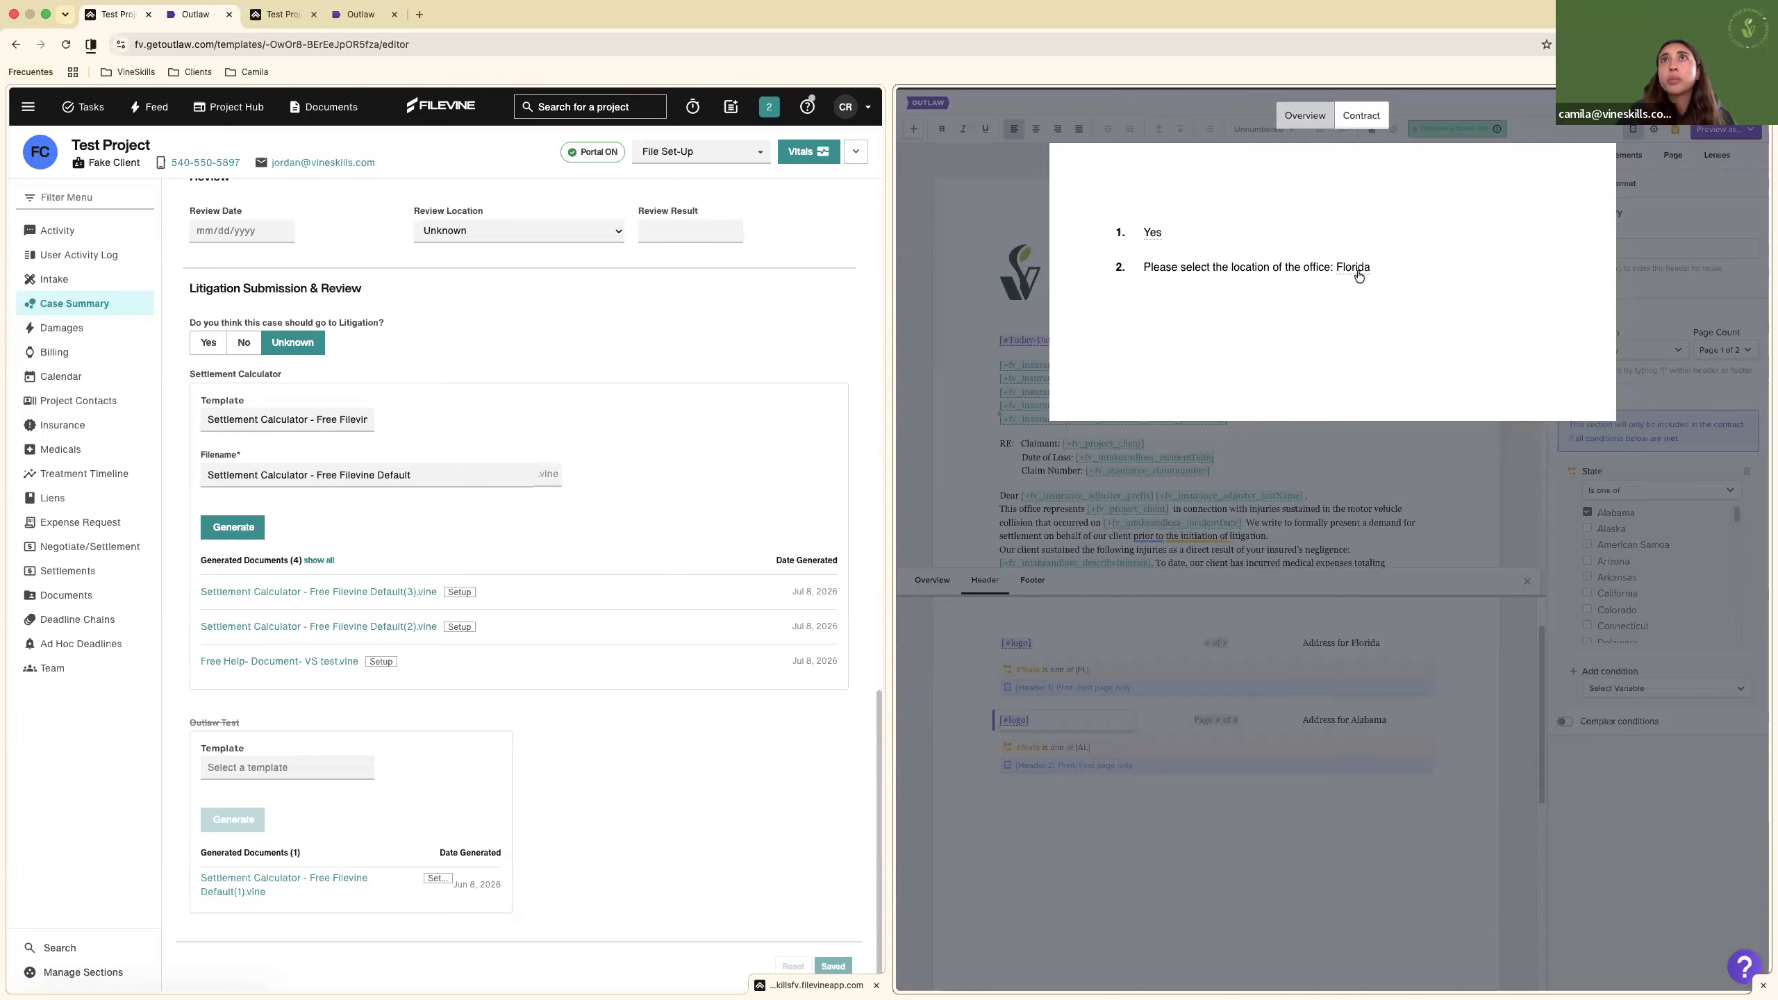
{"action": "left_click", "coordinate": [1355, 269]}
{"action": "left_click", "coordinate": [1344, 328]}
{"action": "left_click", "coordinate": [1328, 355]}
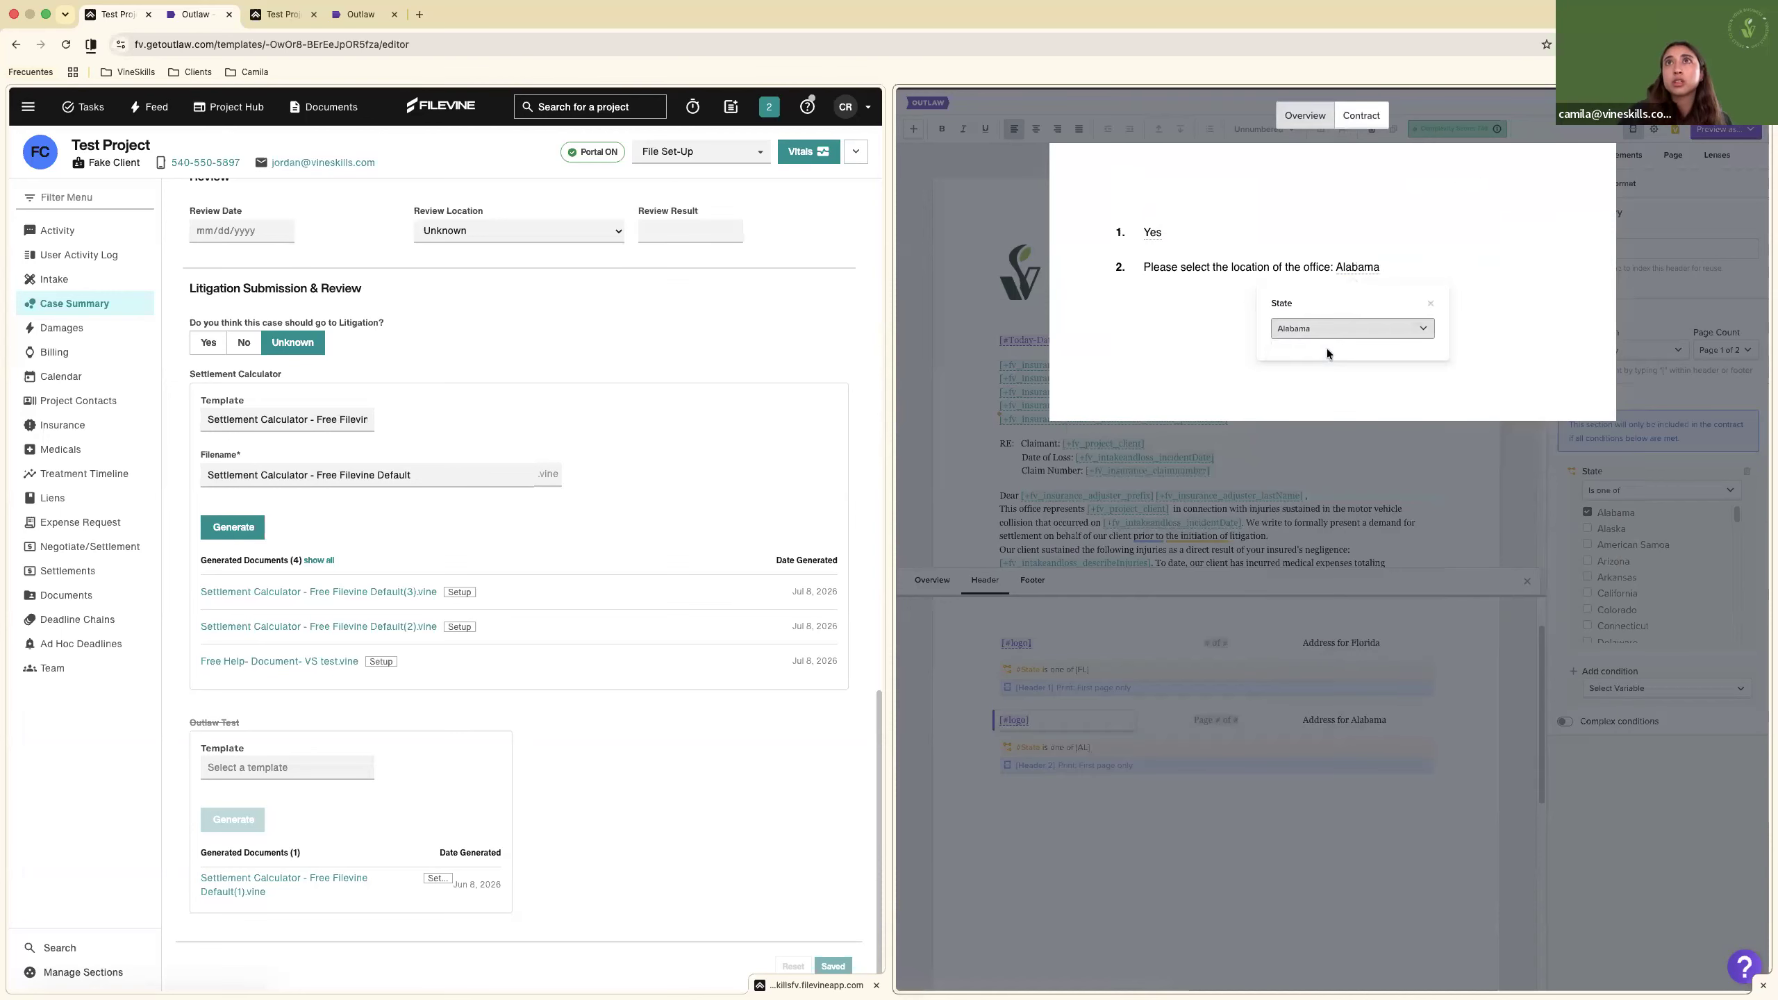
{"action": "left_click", "coordinate": [1376, 116]}
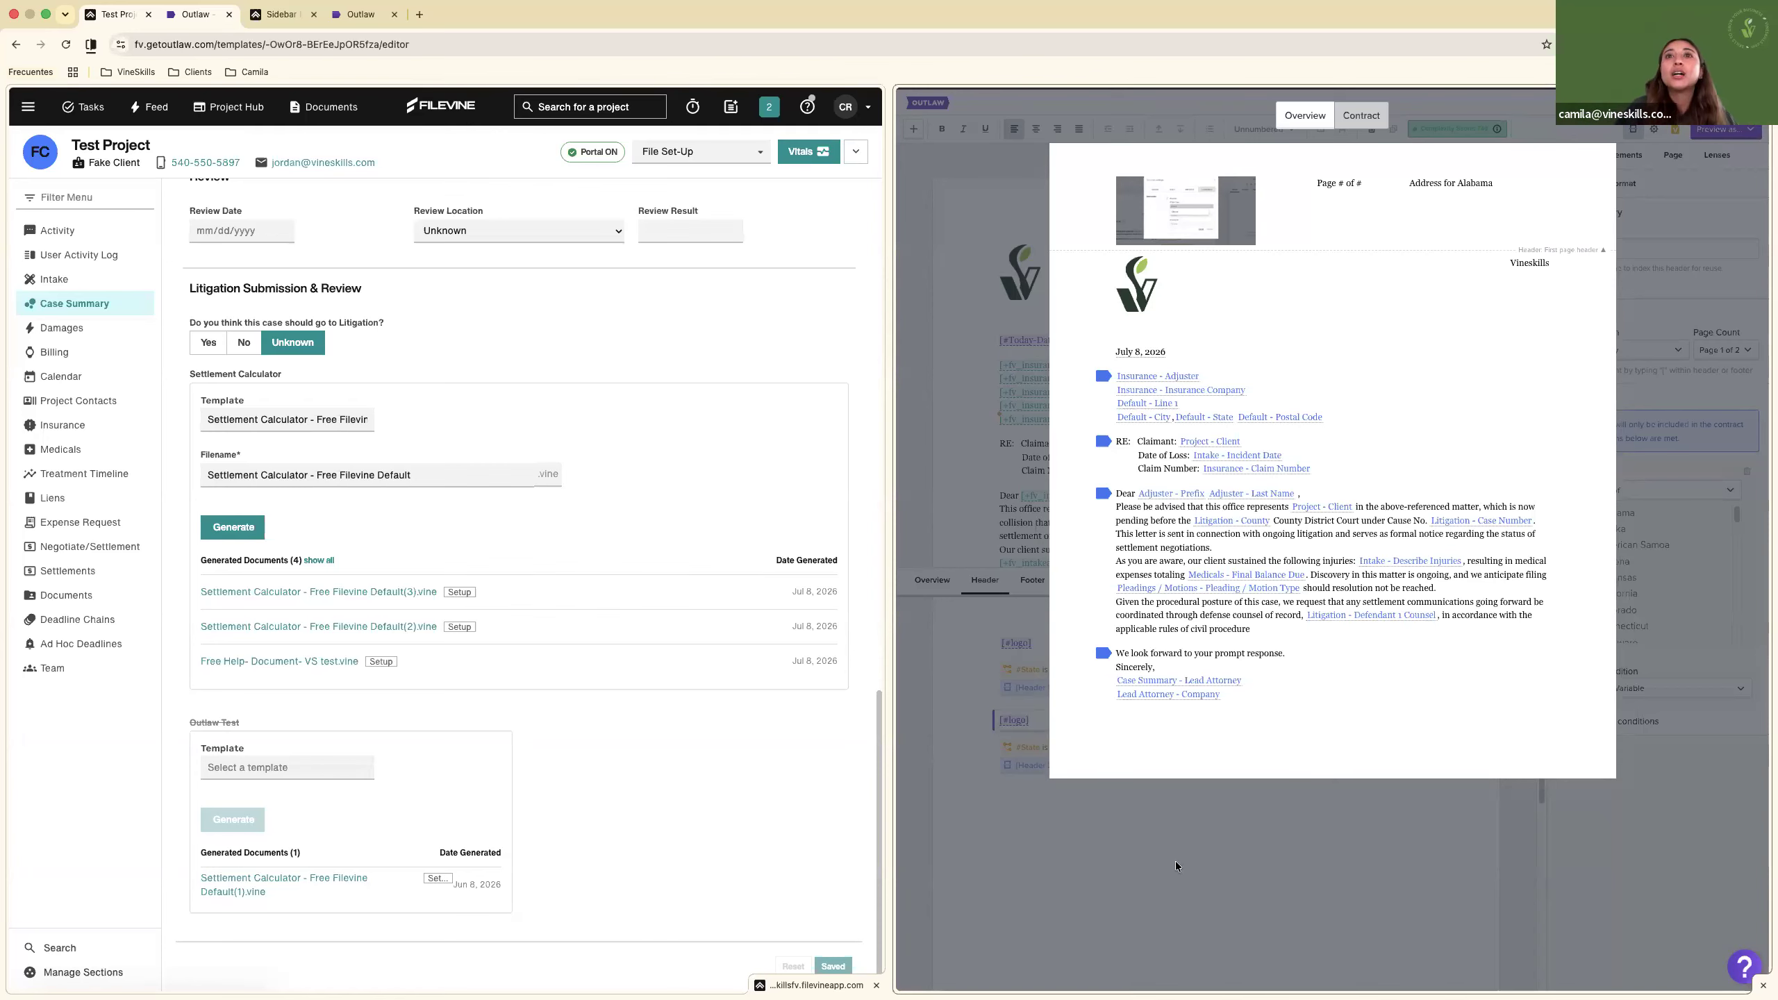
{"action": "left_click", "coordinate": [1192, 860]}
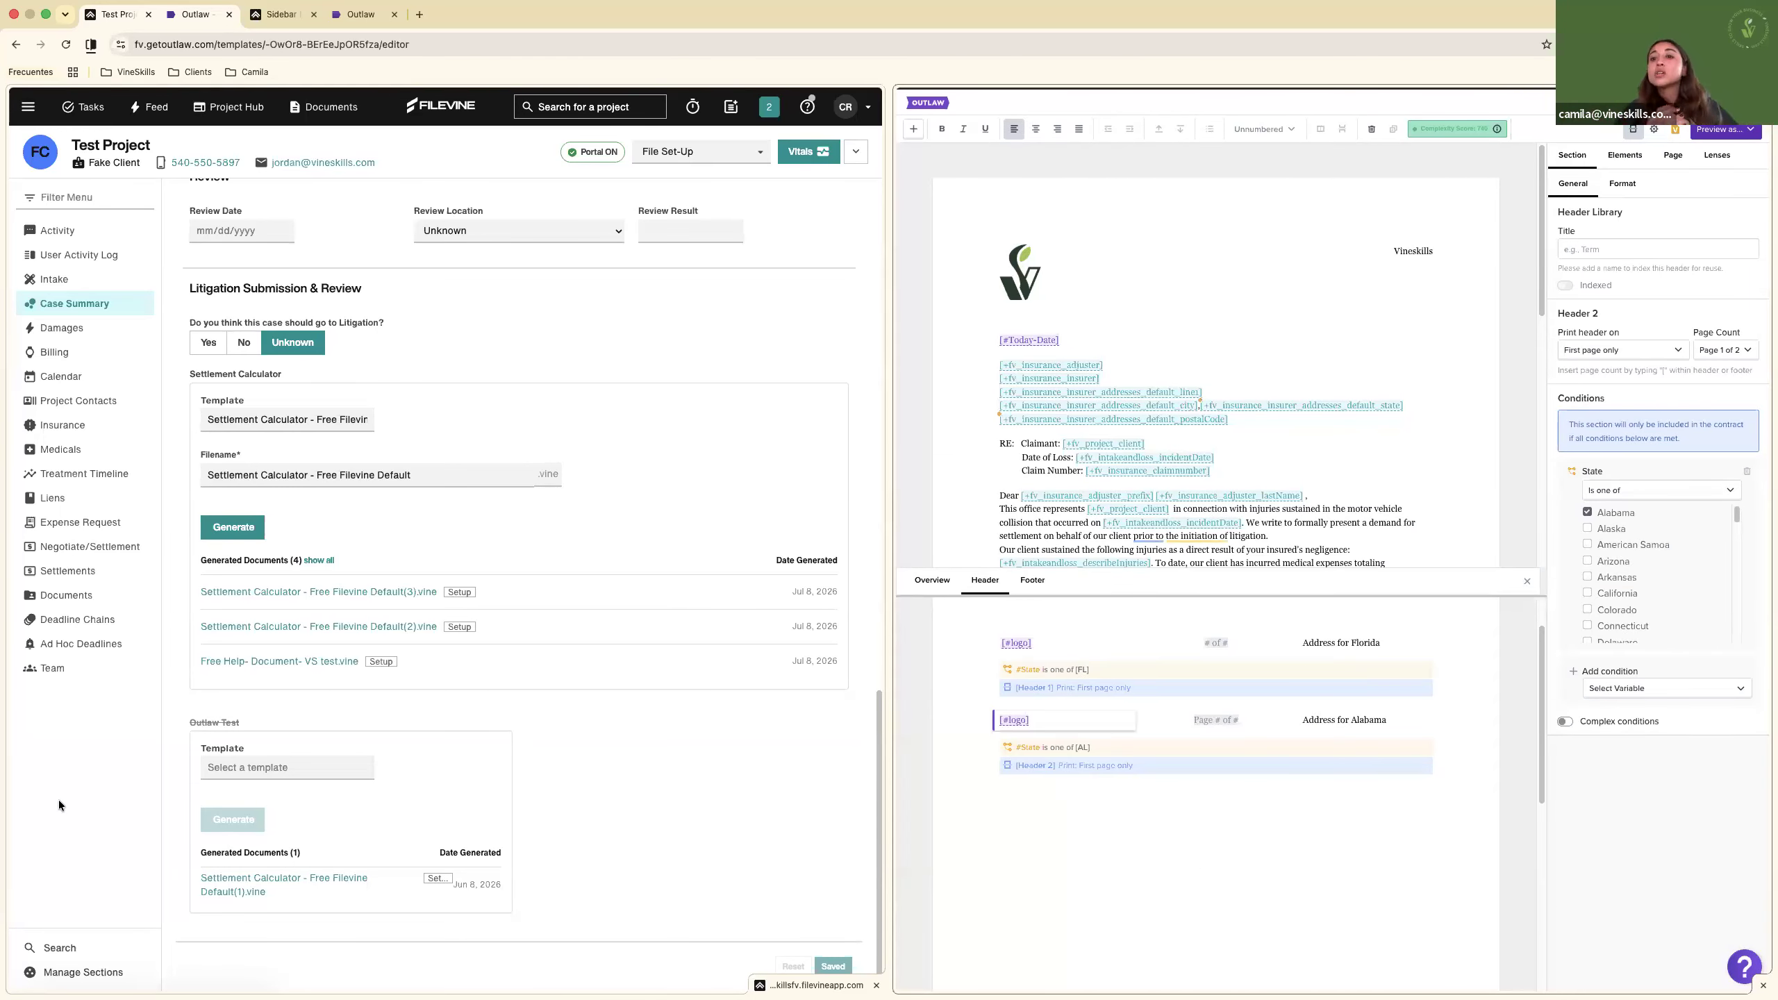
Open the generated document Settlement Calculator - Free Filevine Default(3).vine and set its AttorneyFee to 33.
{"action": "left_click", "coordinate": [287, 591]}
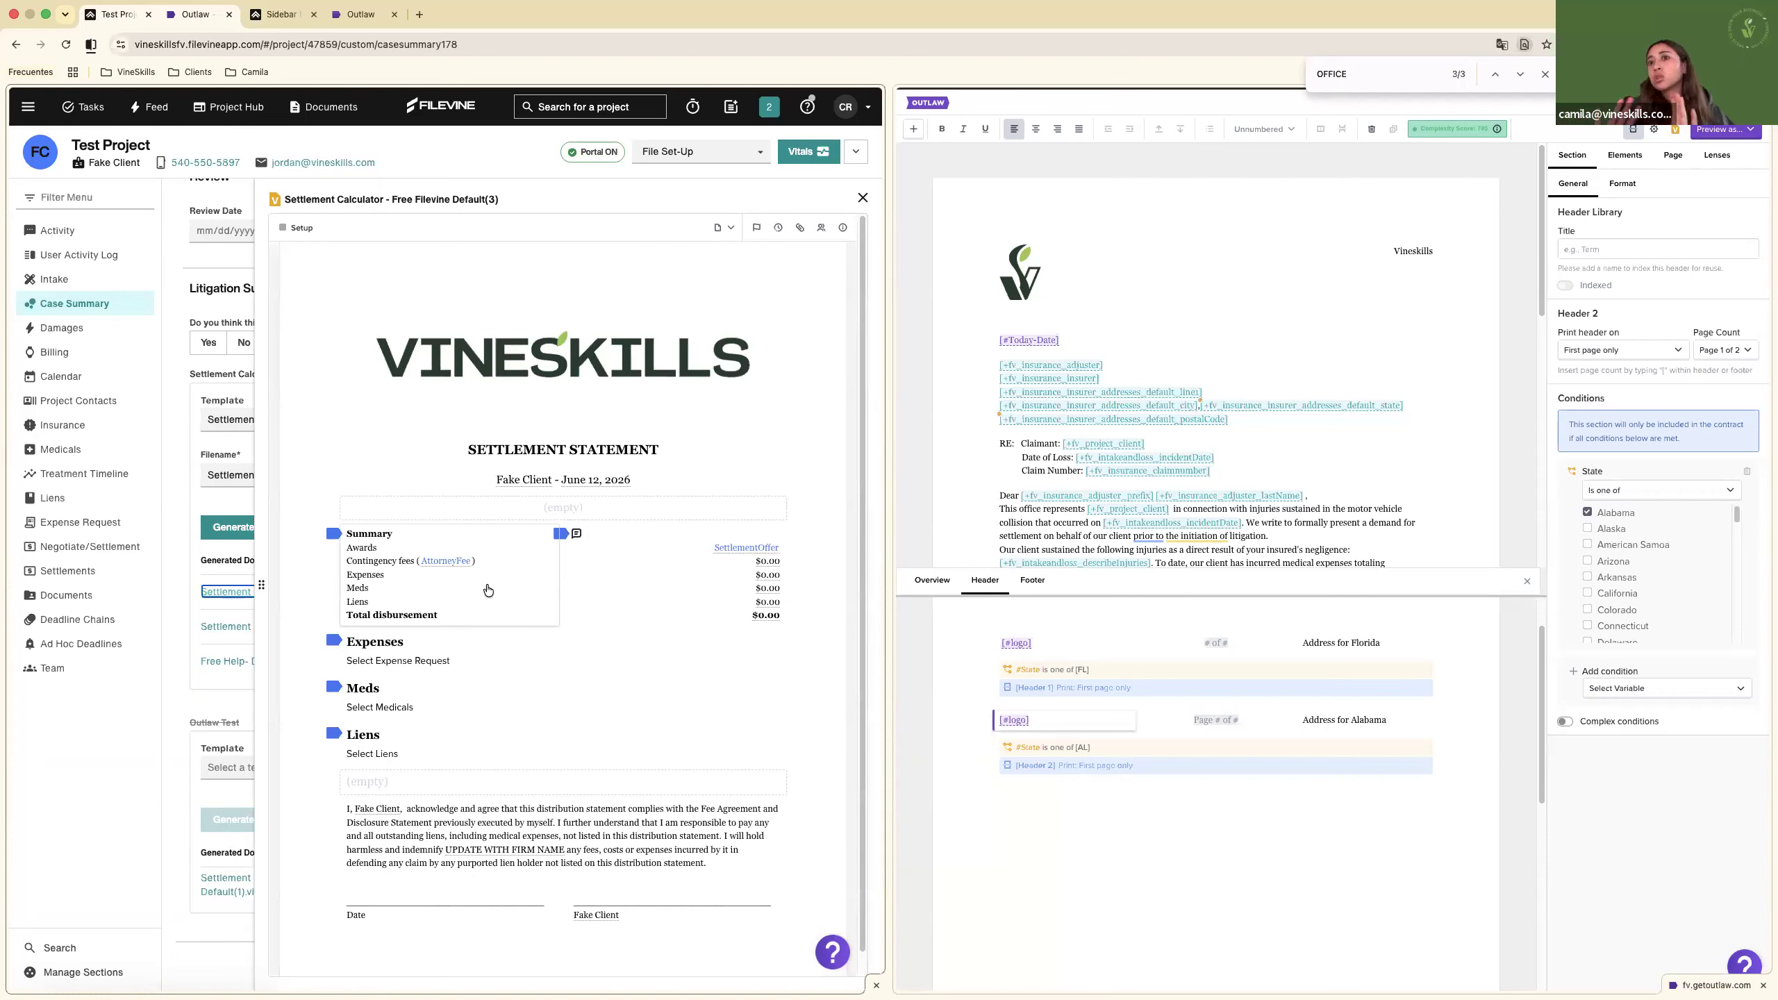
{"action": "left_click", "coordinate": [454, 561]}
{"action": "type", "text": "33"}
{"action": "left_click", "coordinate": [517, 623]}
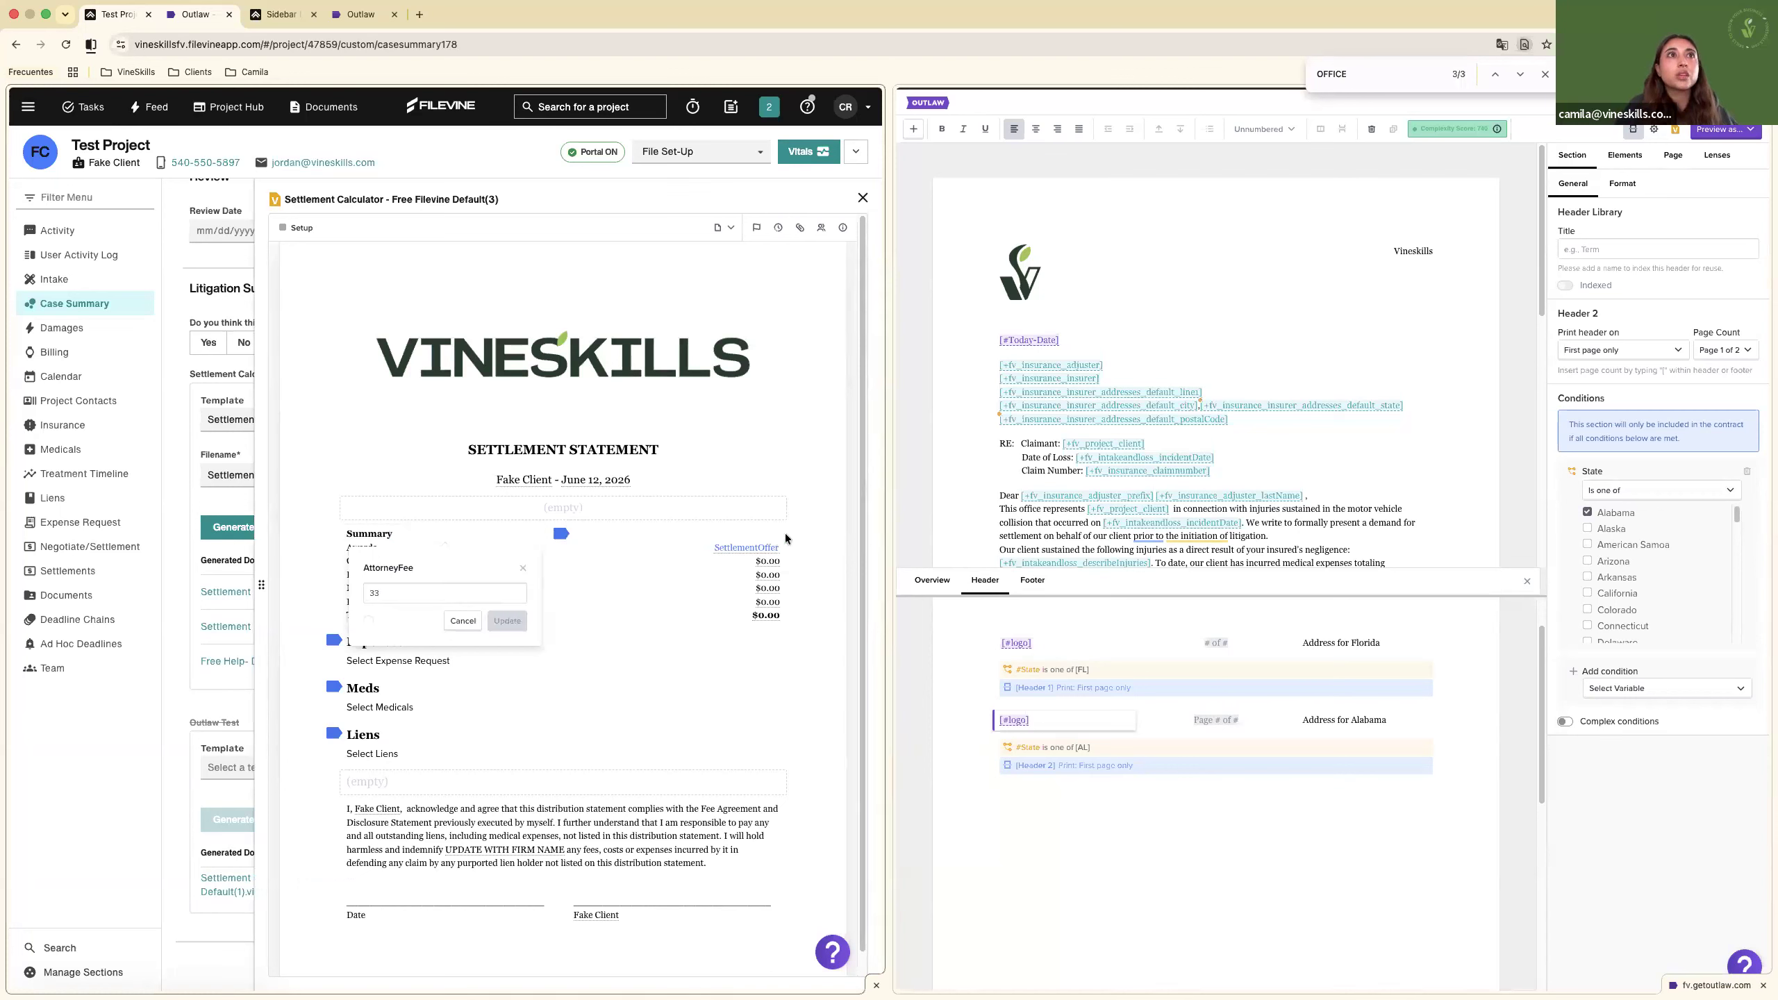
Set the SettlementOffer for the settlement statement's awards to 100,000.
{"action": "left_click", "coordinate": [757, 545]}
{"action": "type", "text": "10"}
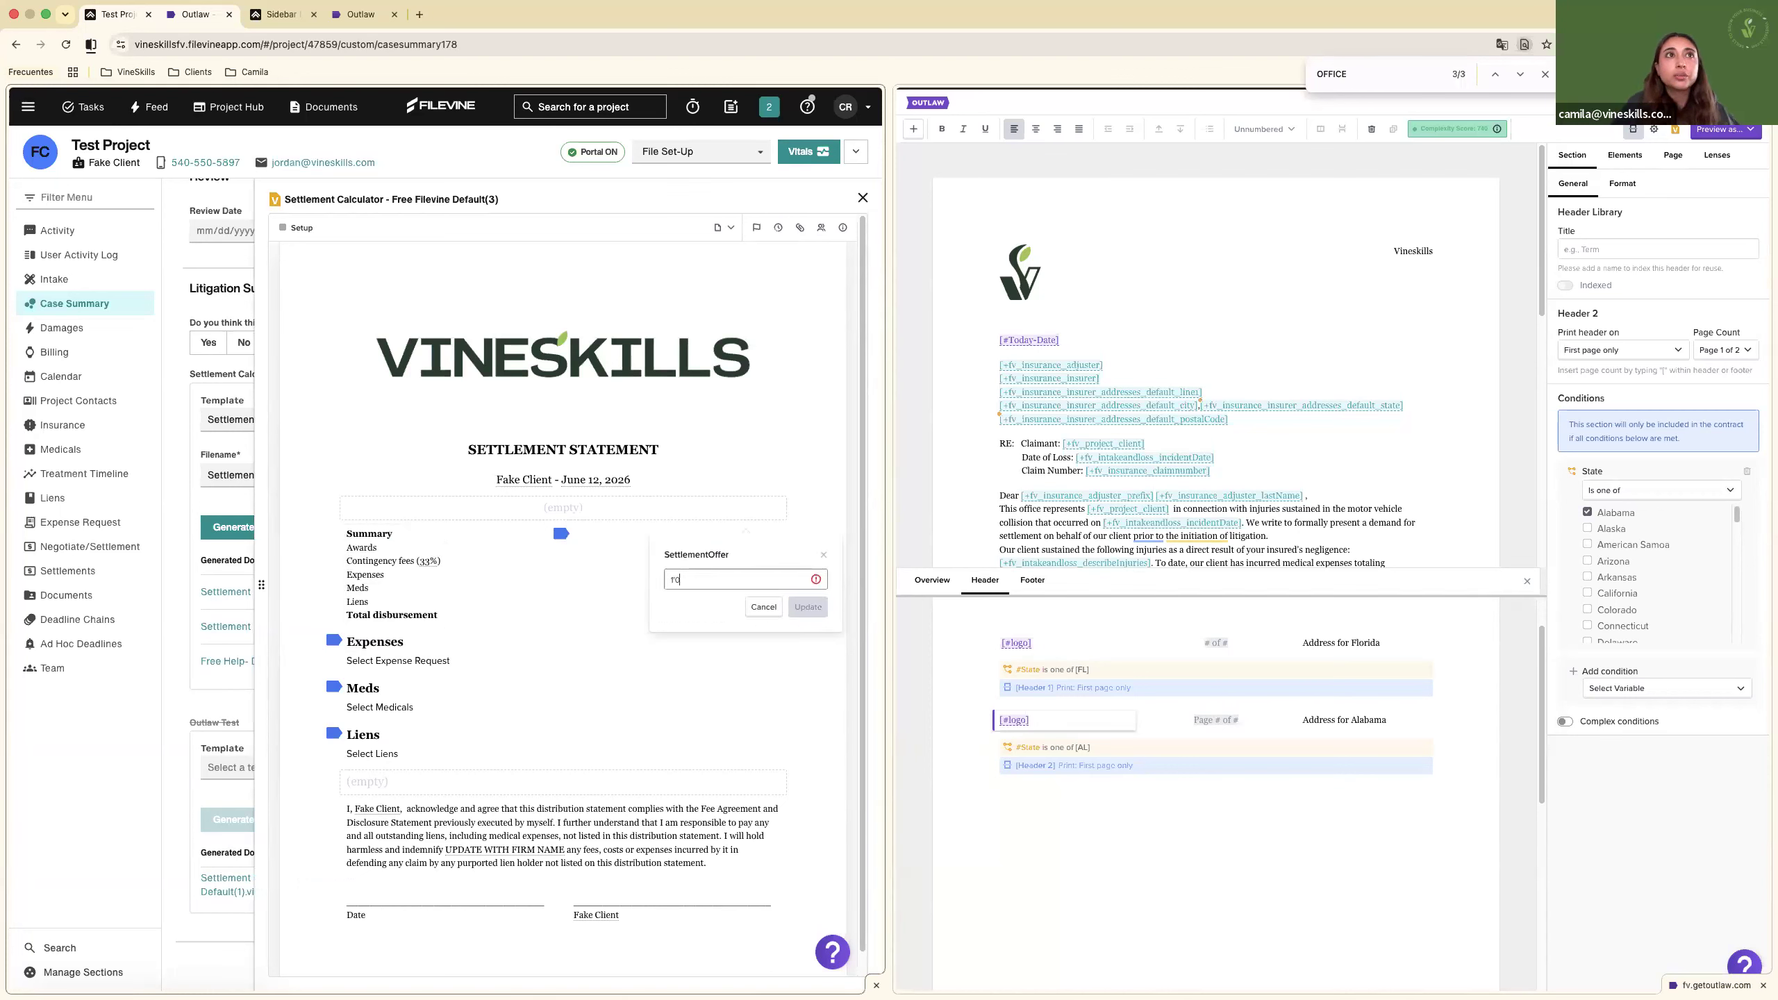
{"action": "type", "text": "0,000"}
{"action": "key", "text": "Return"}
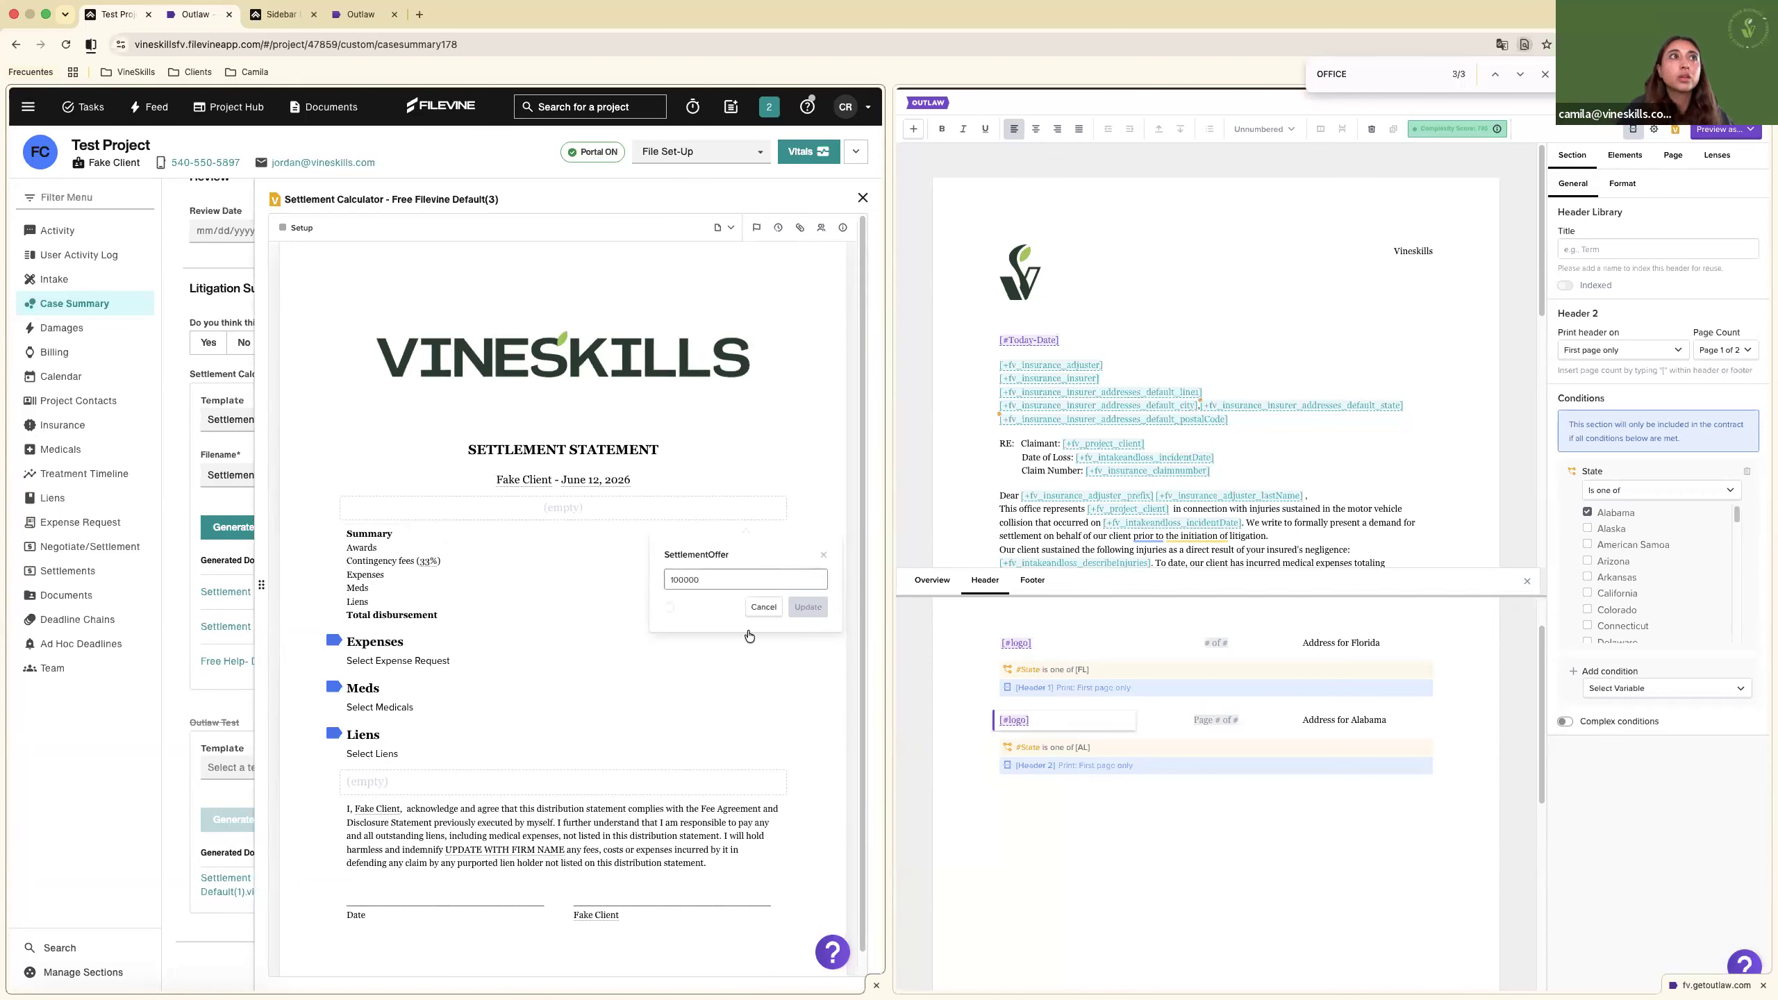
Include the listed expense request in the settlement statement's Expenses section.
{"action": "left_click", "coordinate": [398, 660]}
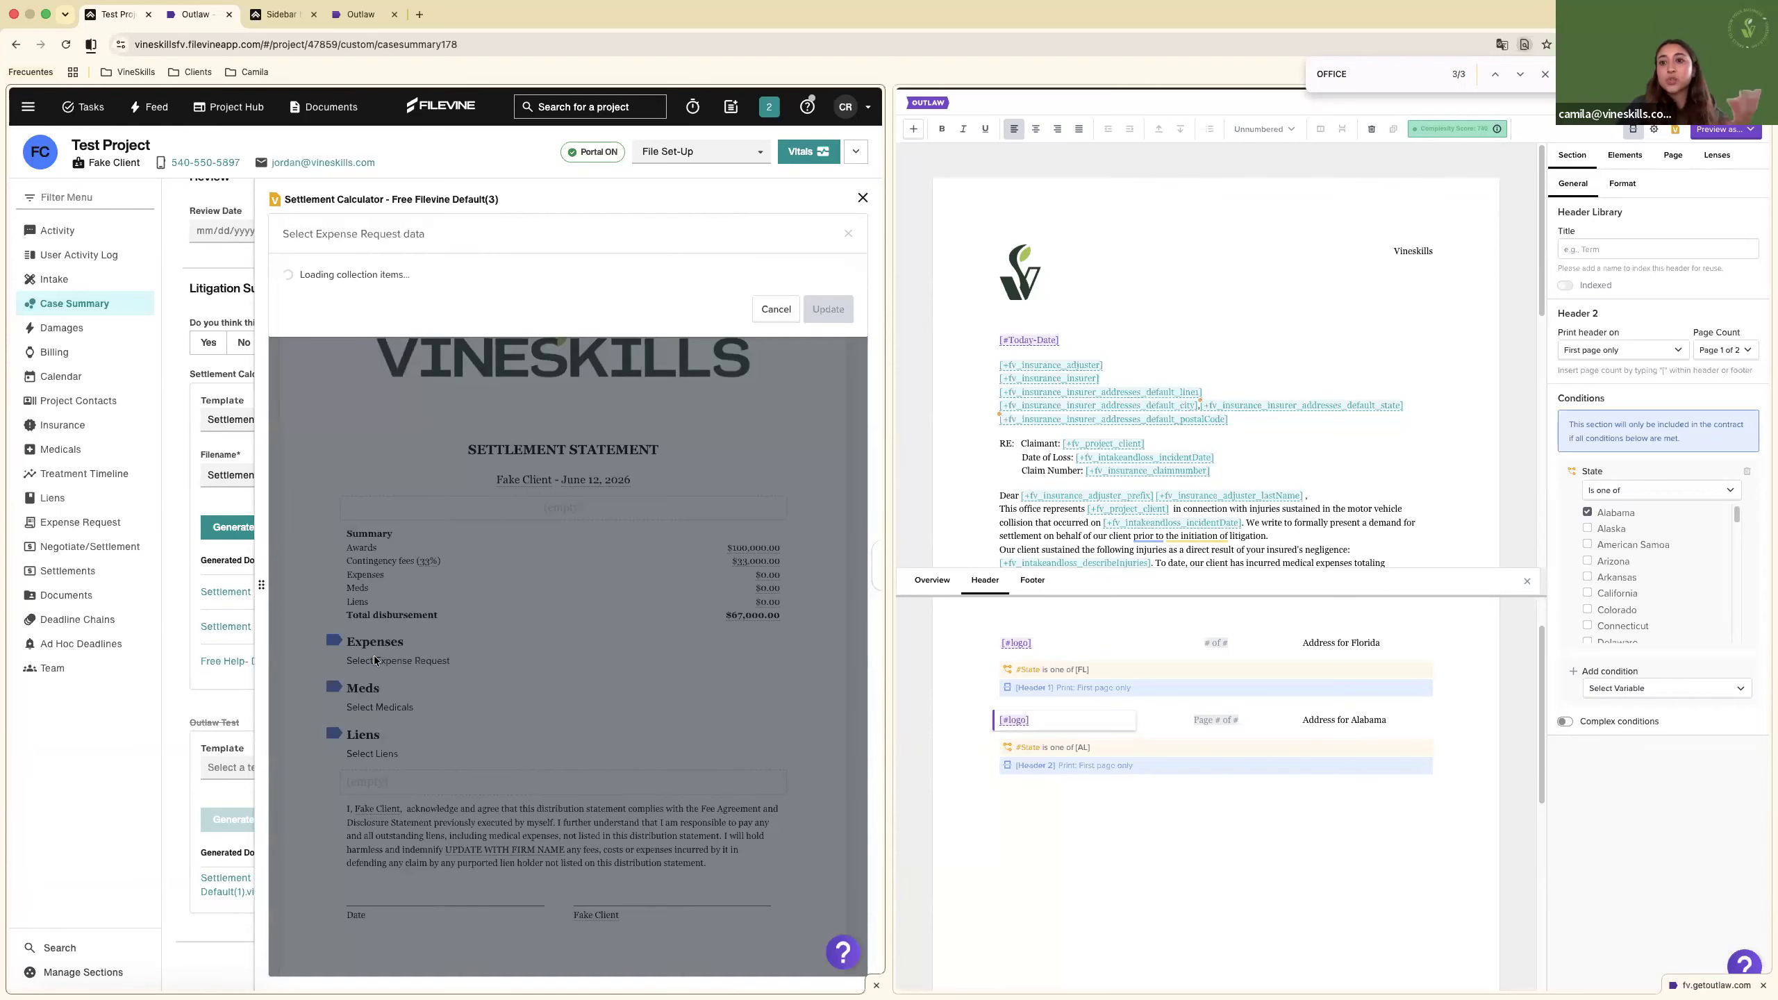
{"action": "left_click", "coordinate": [295, 336]}
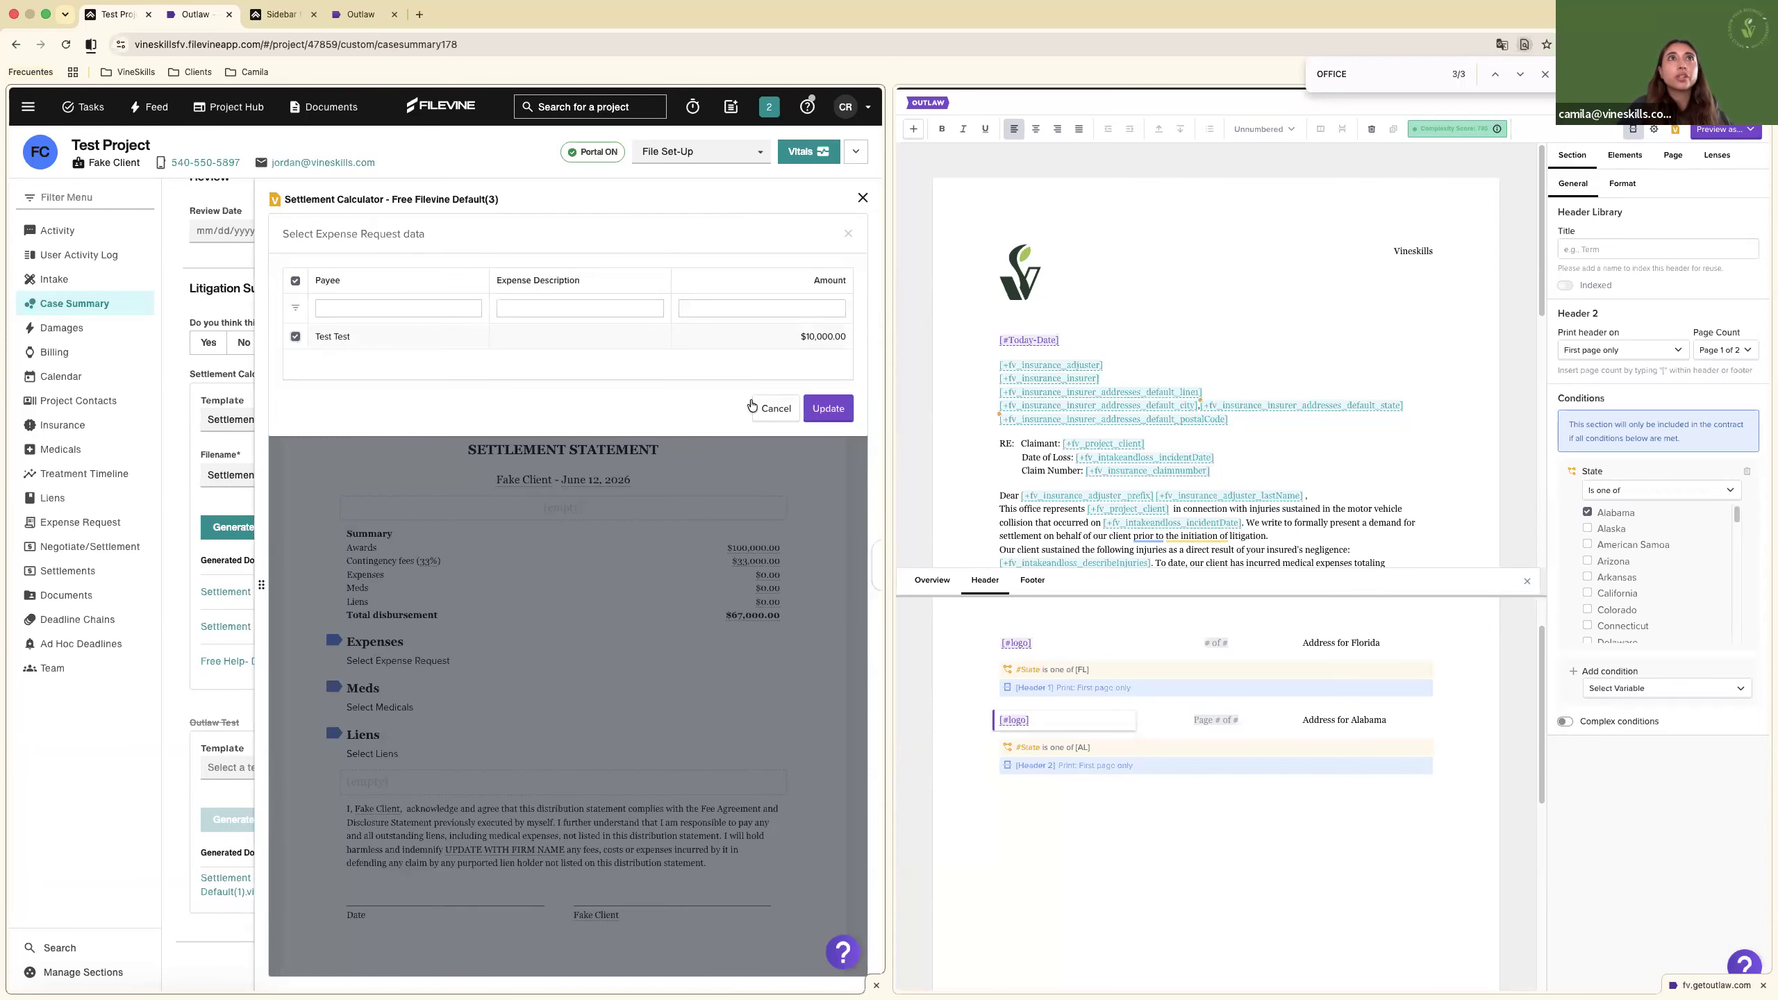
{"action": "left_click", "coordinate": [829, 409]}
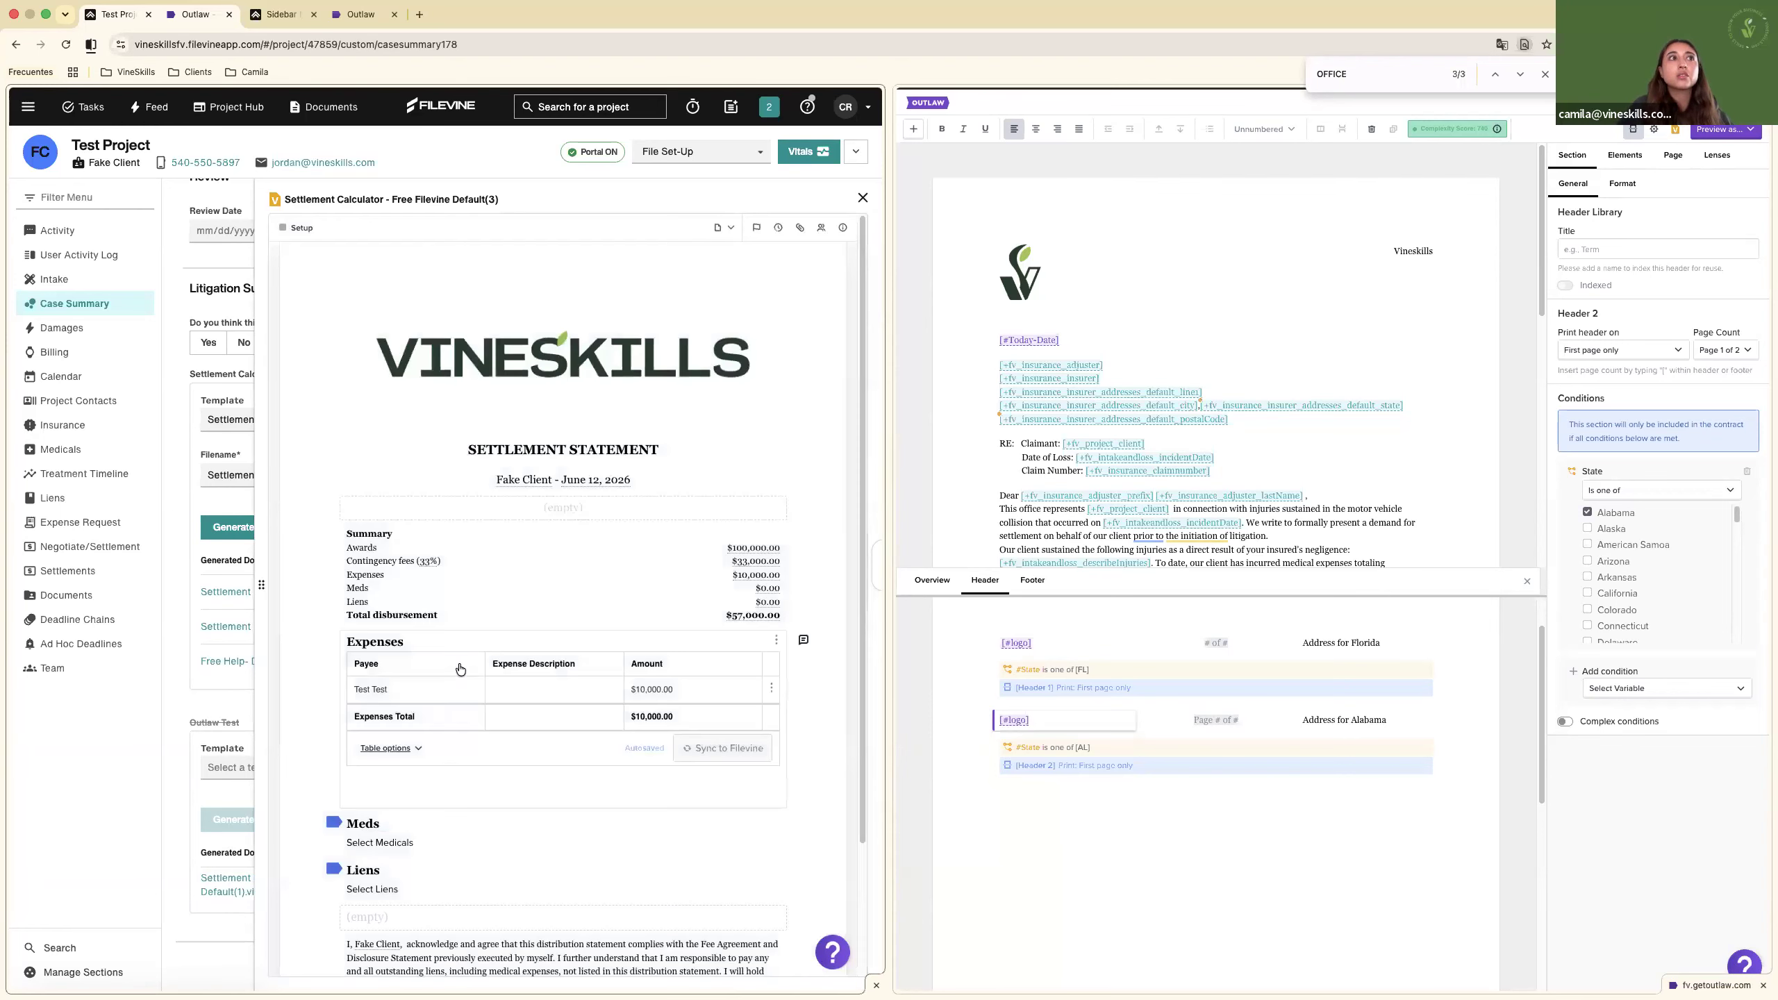
Include all medical providers and all liens in the settlement statement's Meds and Liens sections.
{"action": "left_click", "coordinate": [382, 839]}
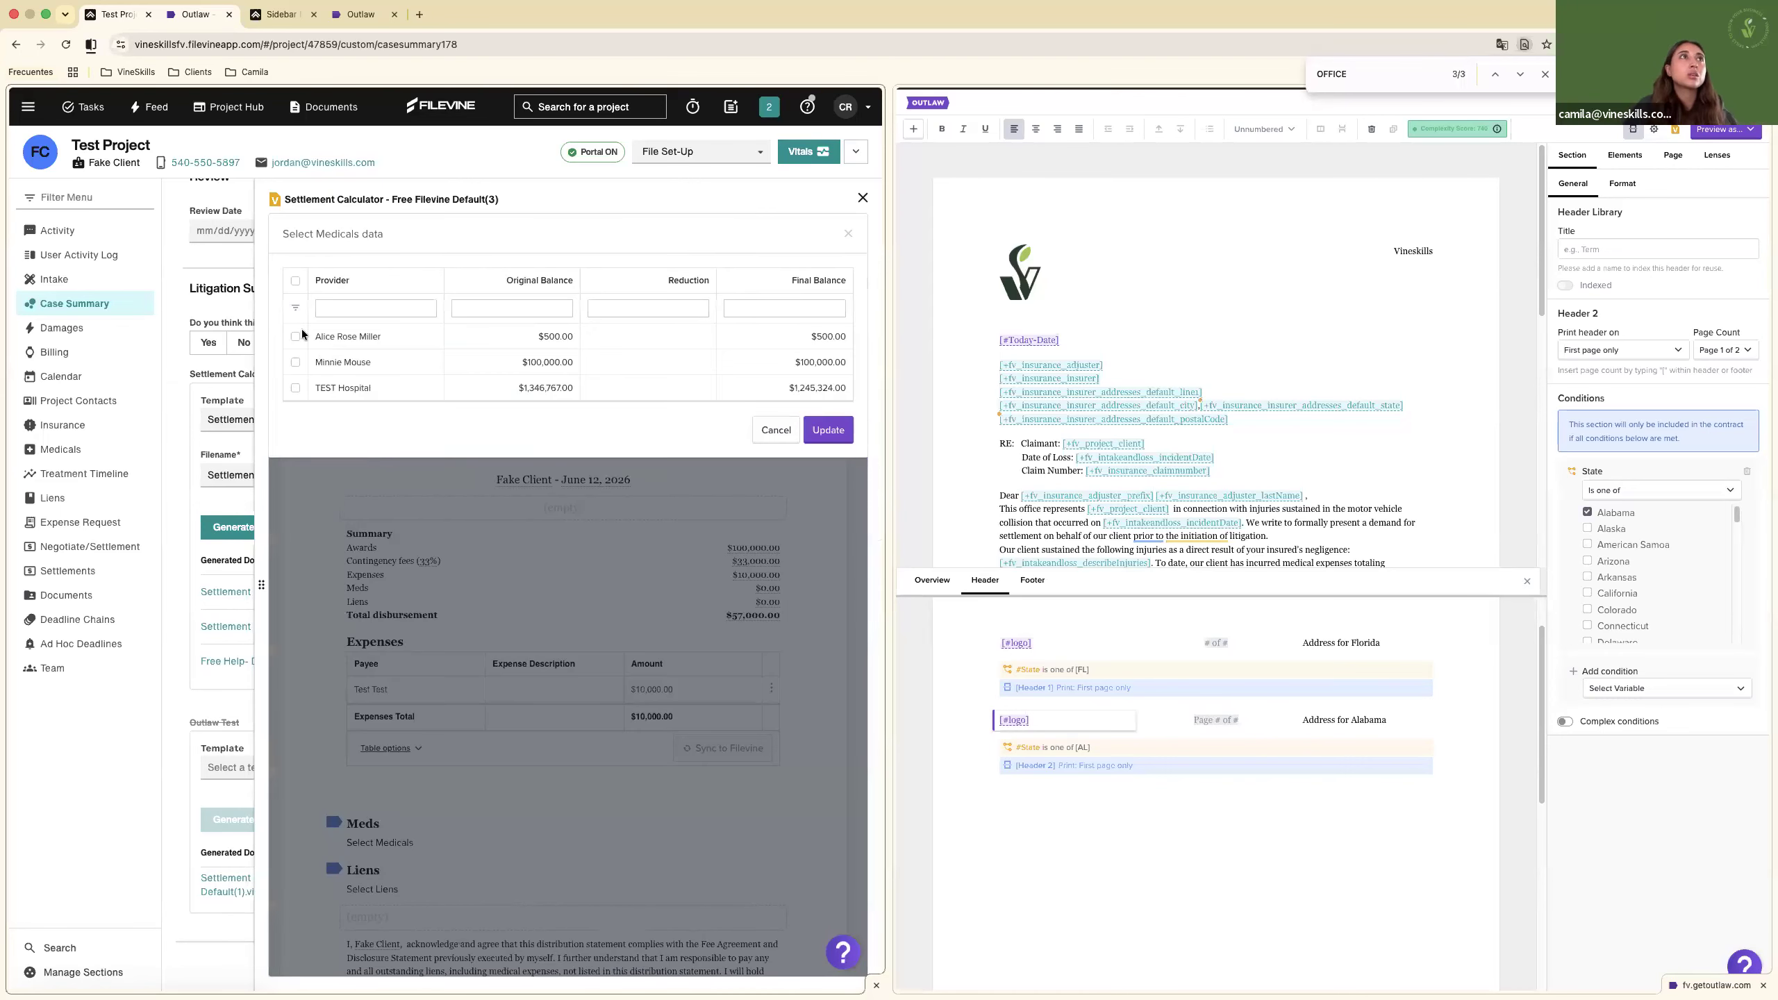
{"action": "left_click", "coordinate": [295, 283]}
{"action": "left_click", "coordinate": [837, 434]}
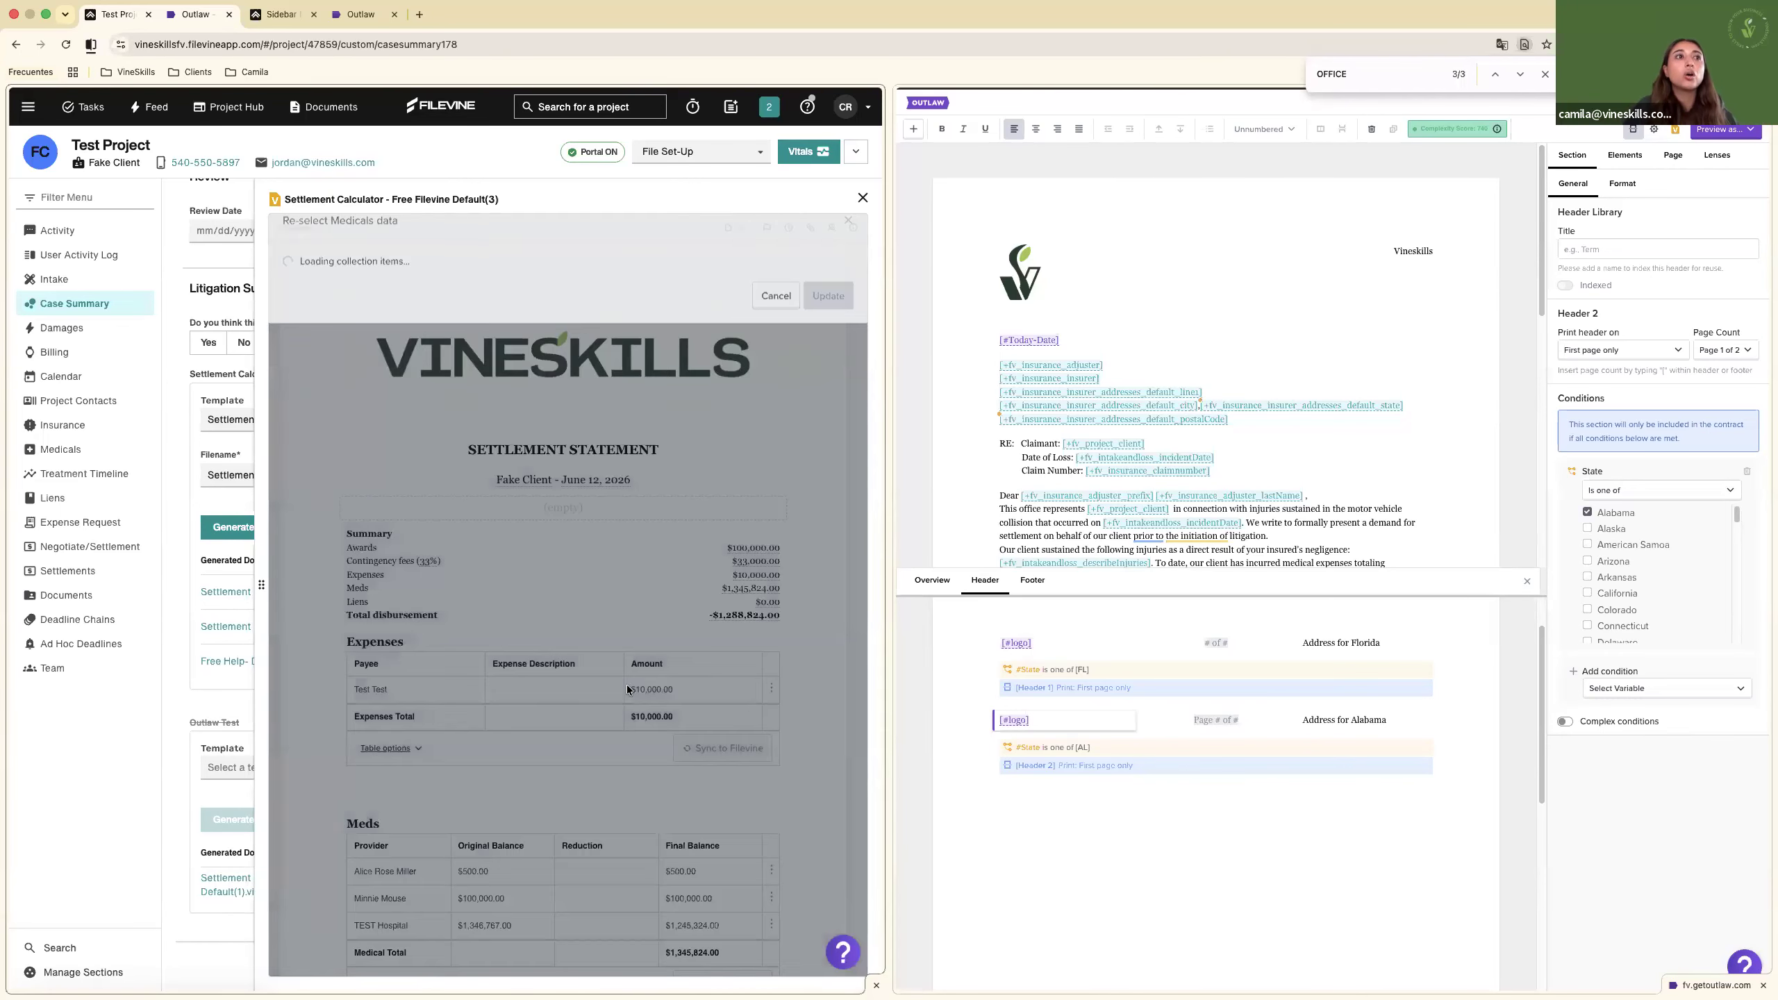
{"action": "left_click", "coordinate": [335, 812]}
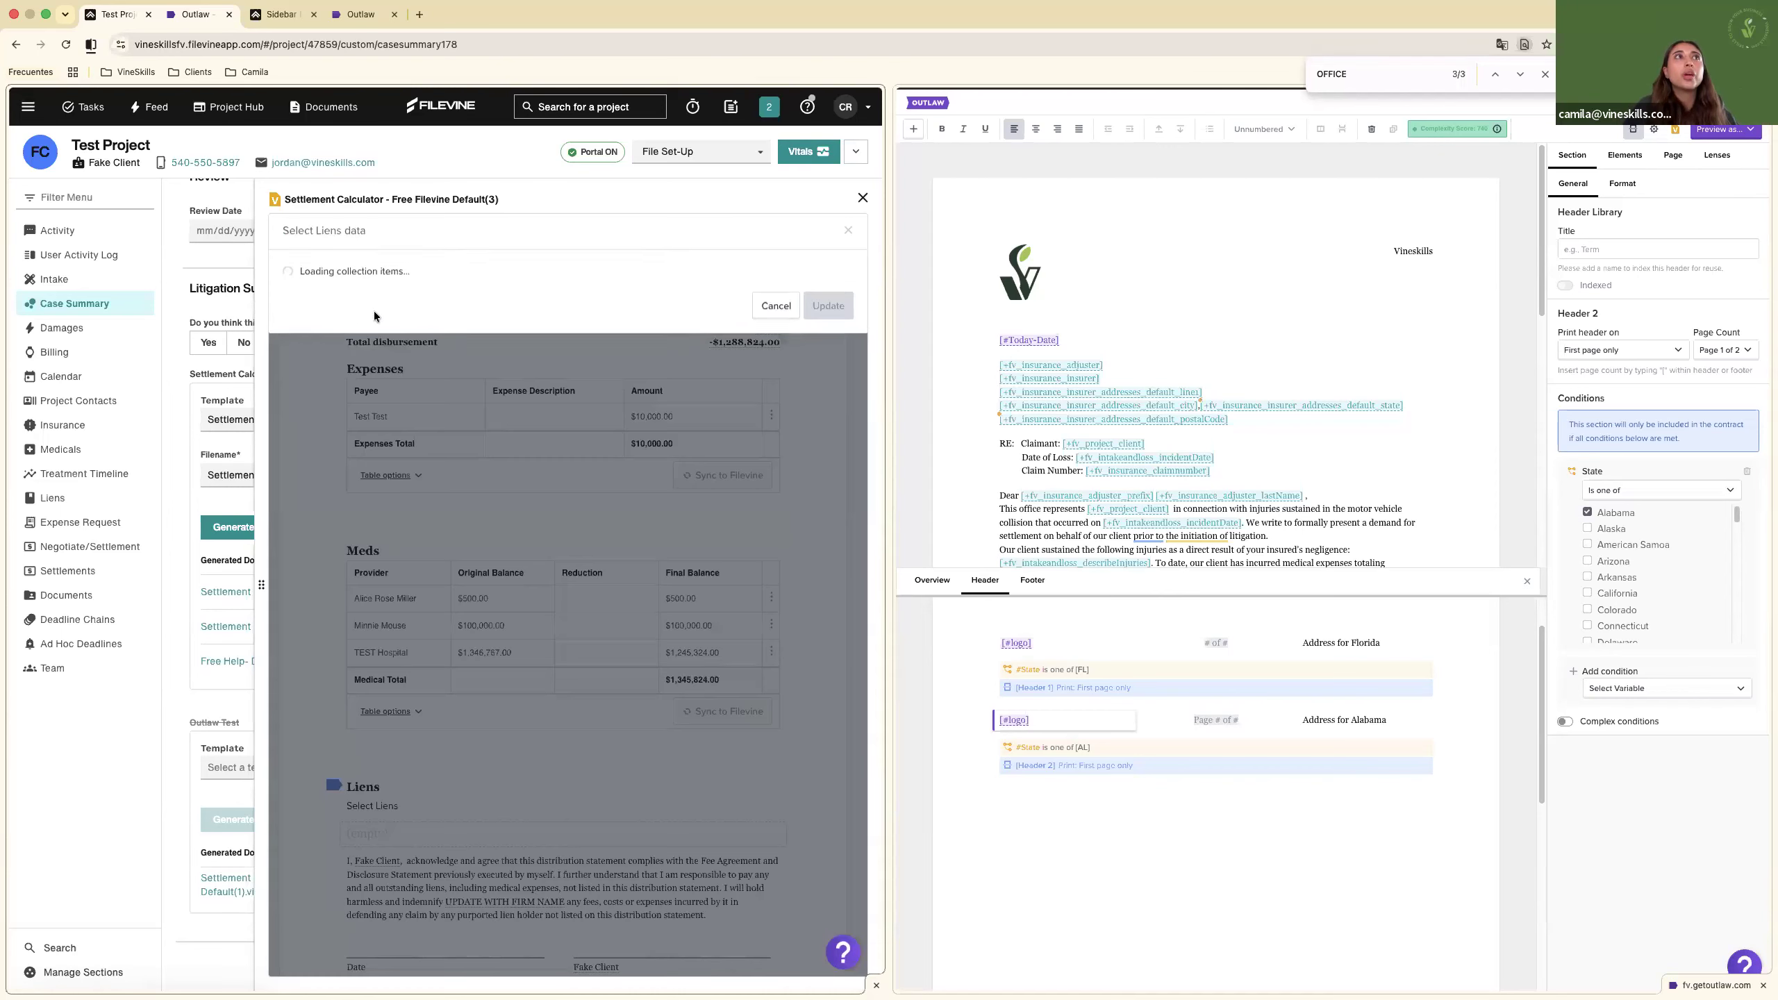
{"action": "left_click", "coordinate": [293, 281]}
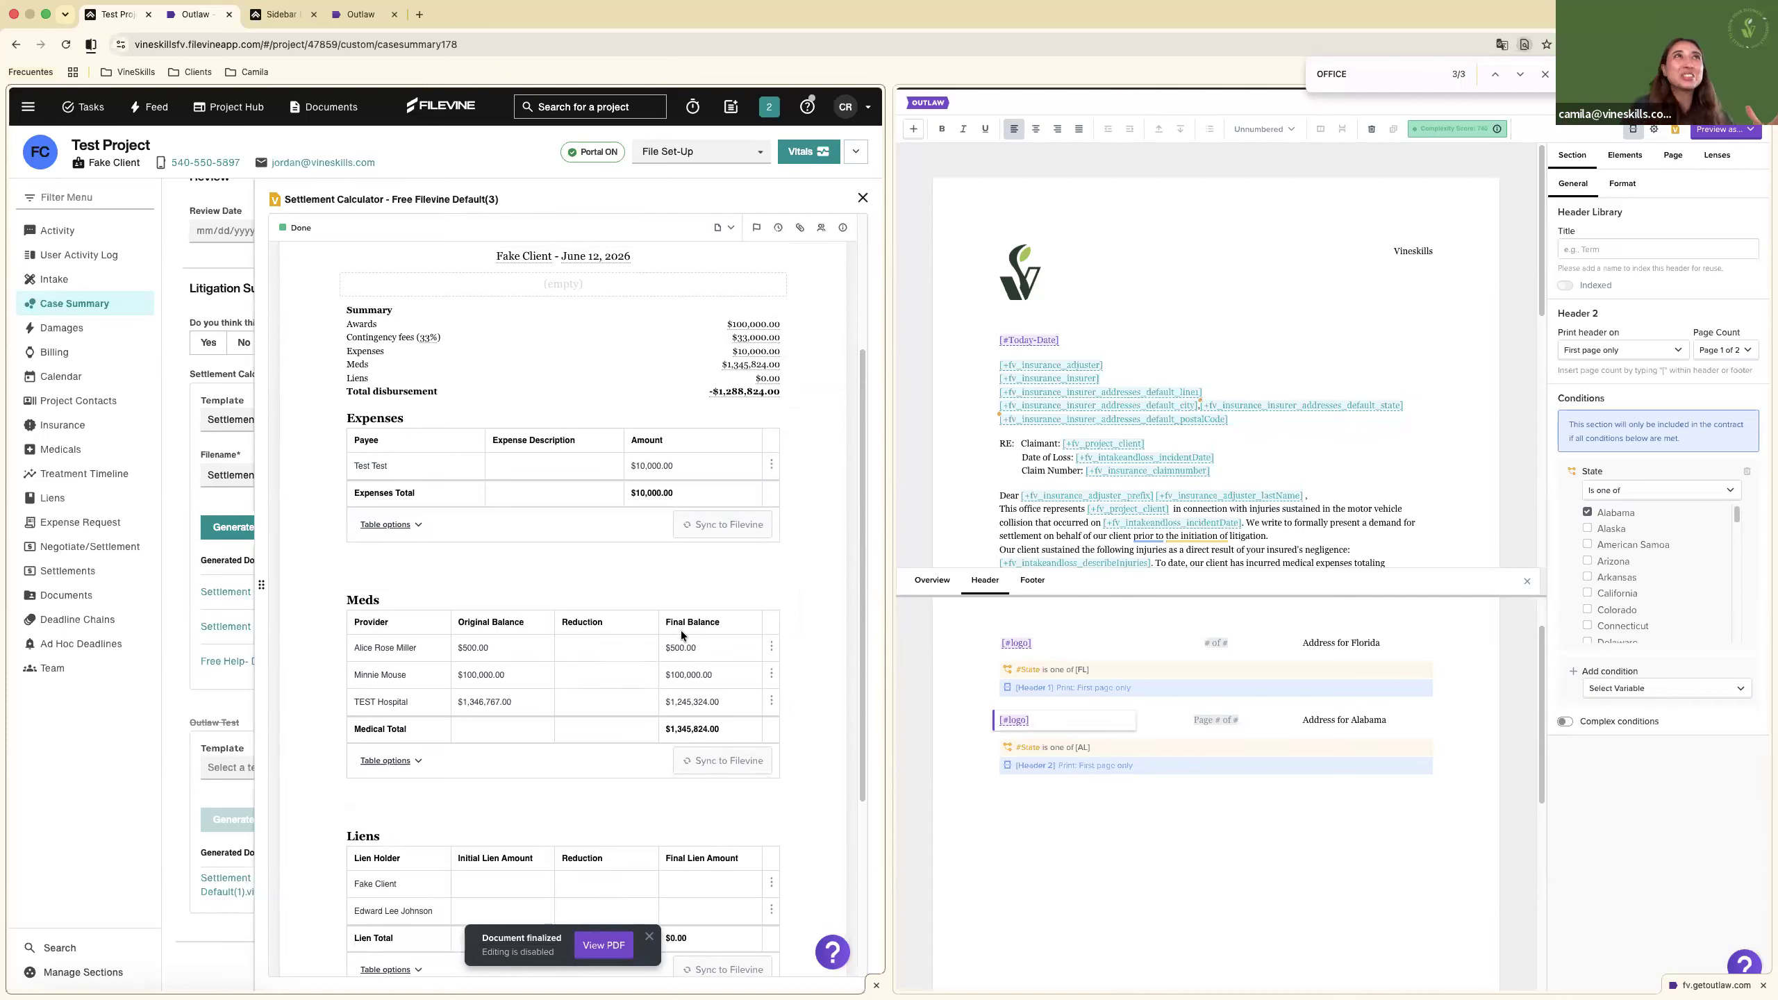
Review the finalized settlement statement and show its options for downloading or saving as DOCX or PDF.
{"action": "scroll", "coordinate": [336, 232], "scroll_direction": "up", "scroll_amount": 2}
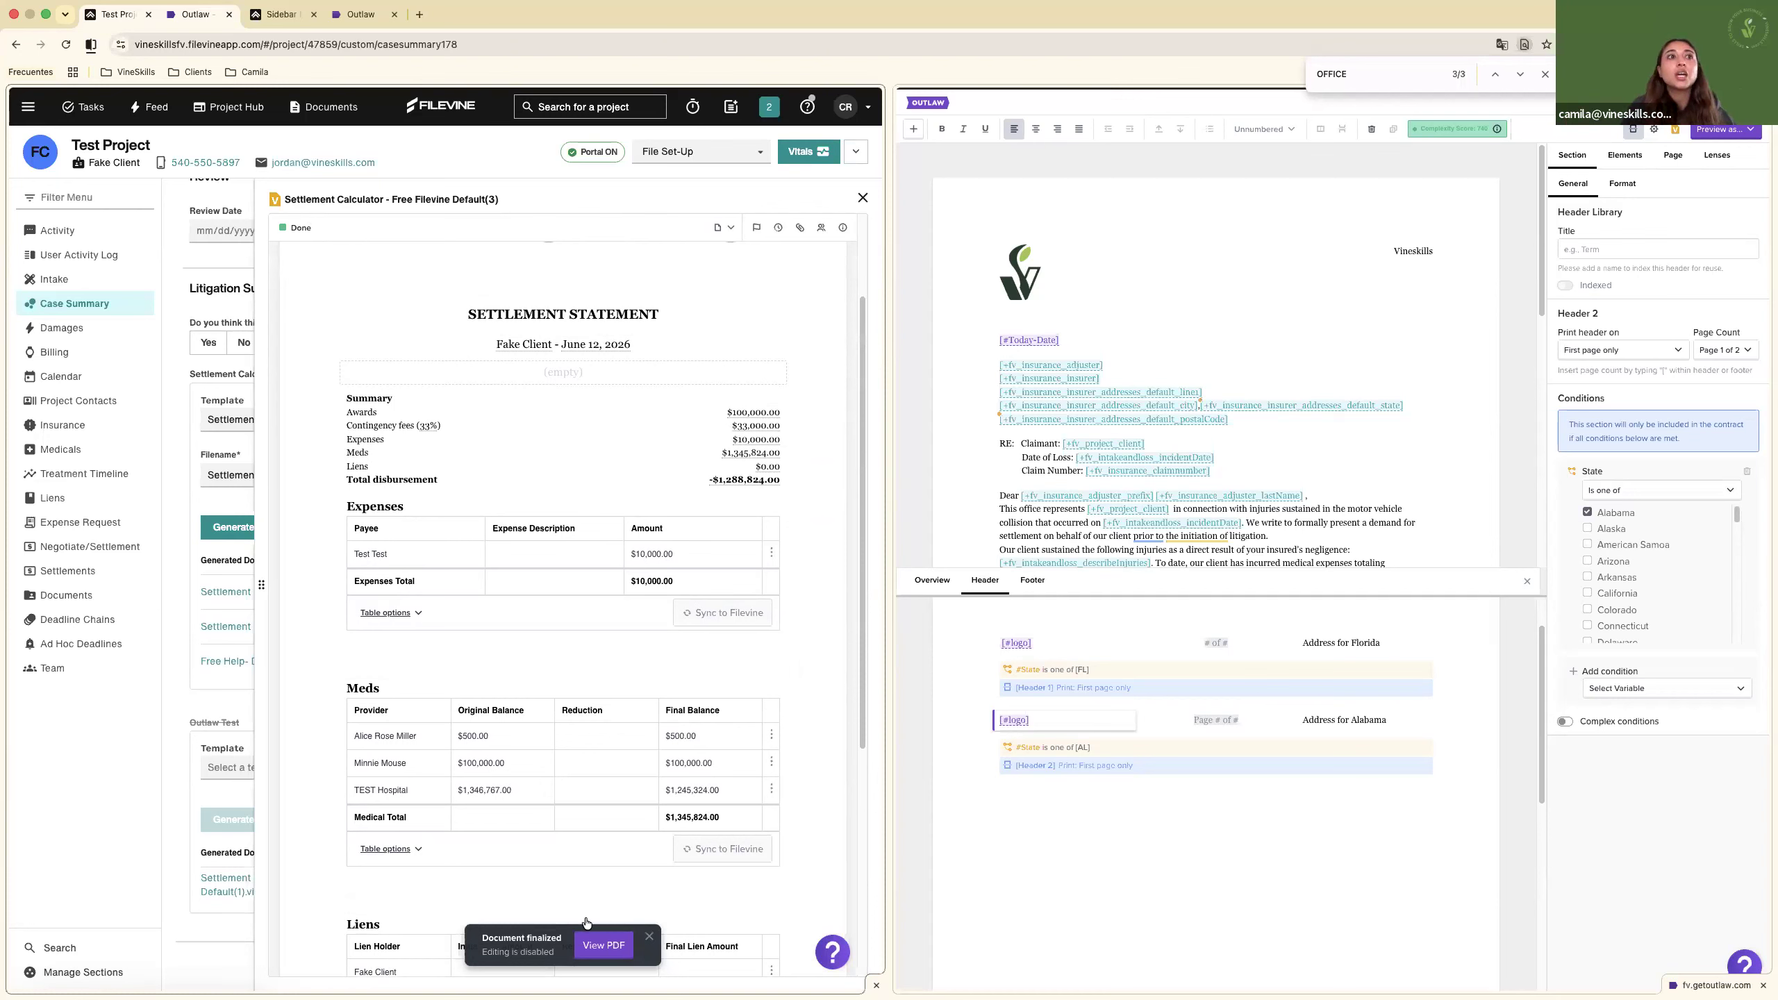
{"action": "left_click_drag", "start_coordinate": [586, 921], "coordinate": [619, 901]}
{"action": "left_click", "coordinate": [620, 905]}
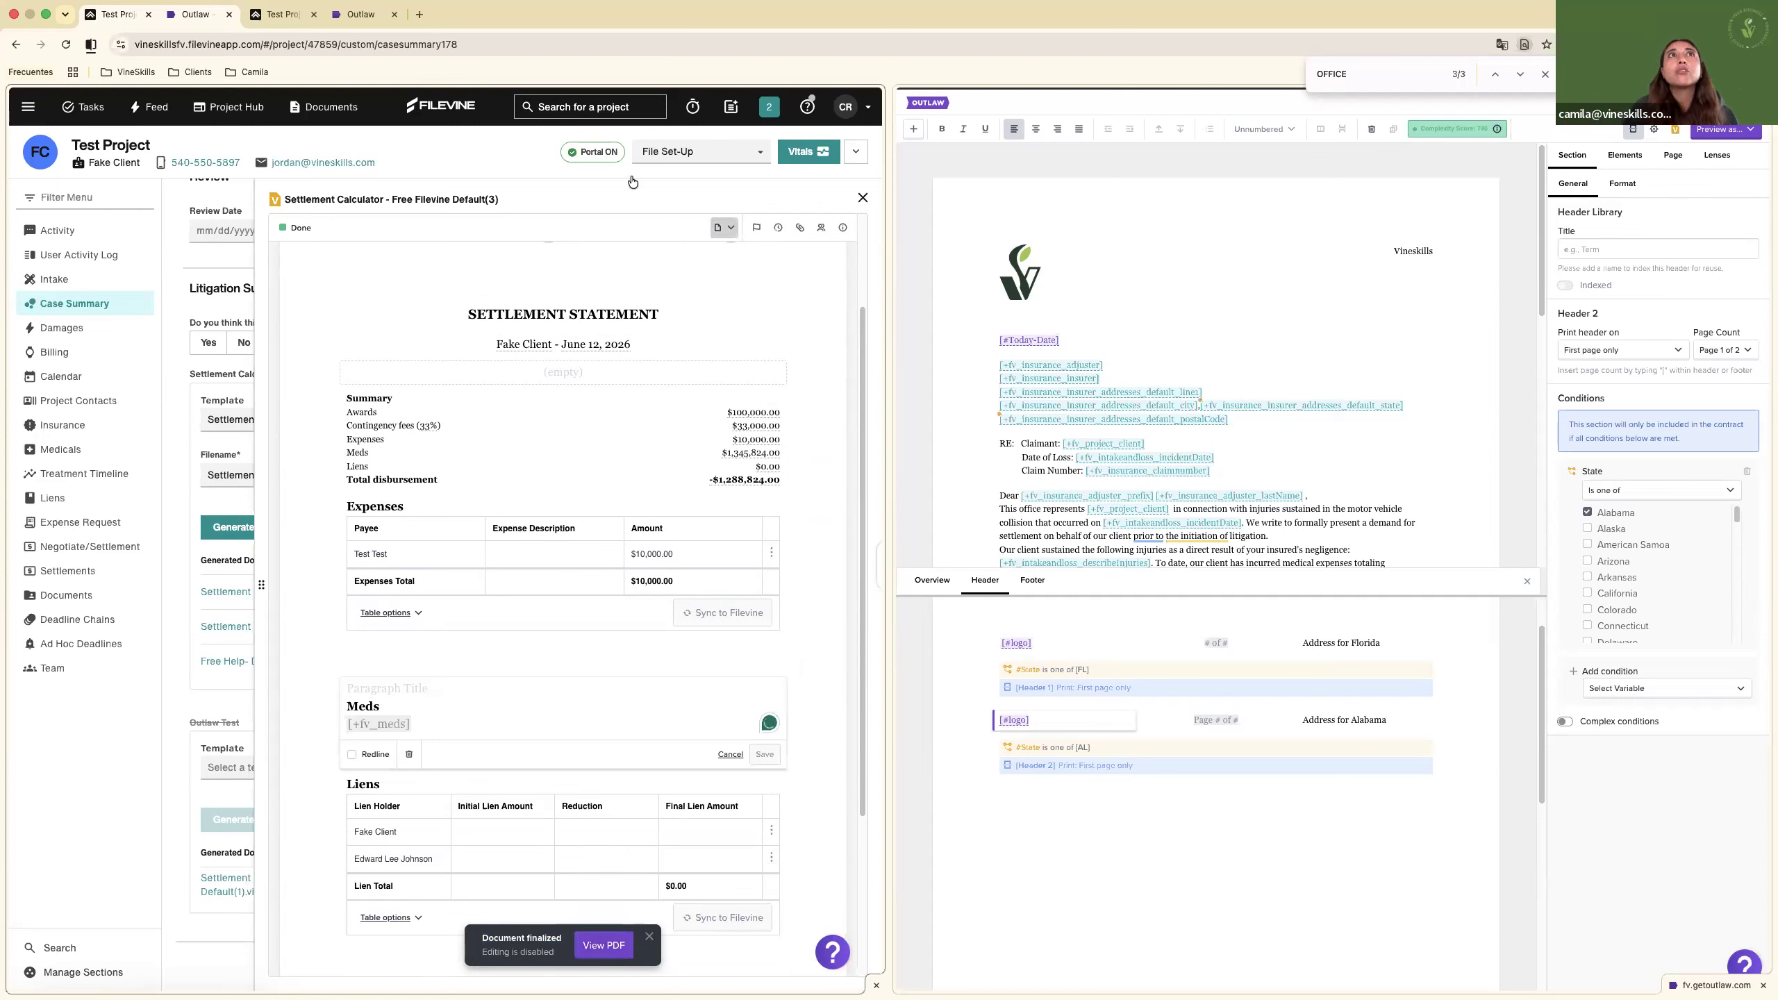
{"action": "left_click", "coordinate": [718, 226]}
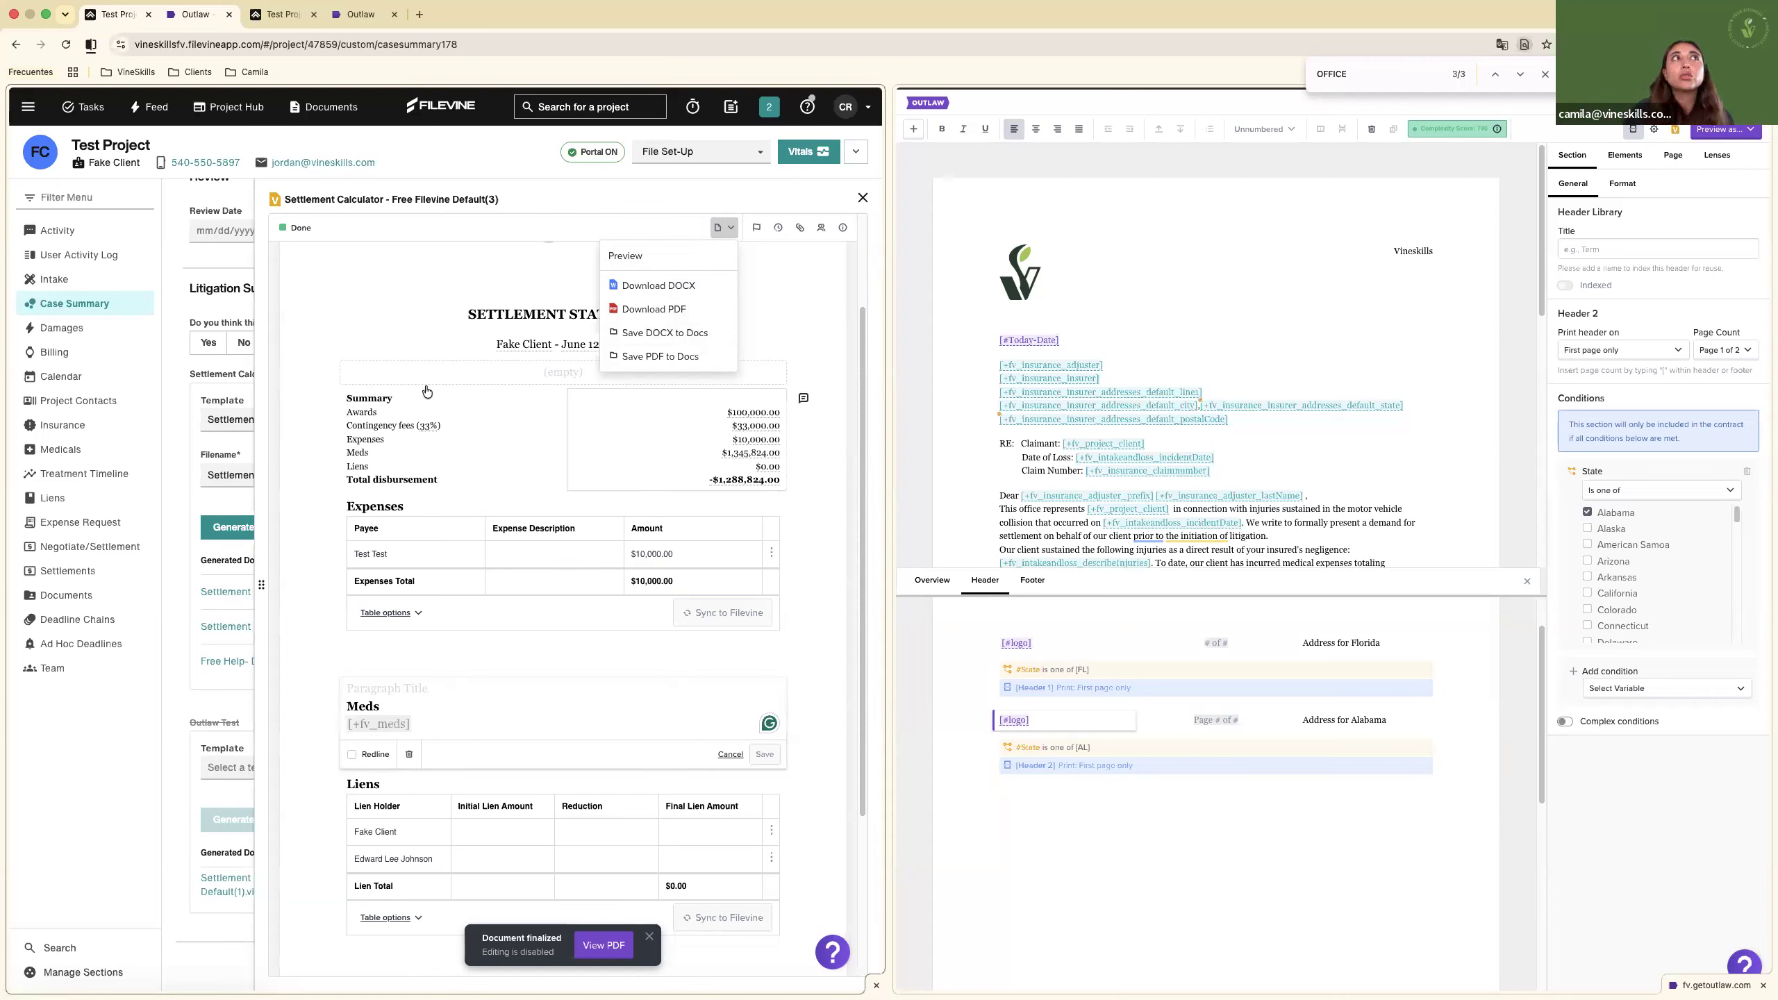
{"action": "left_click", "coordinate": [718, 231]}
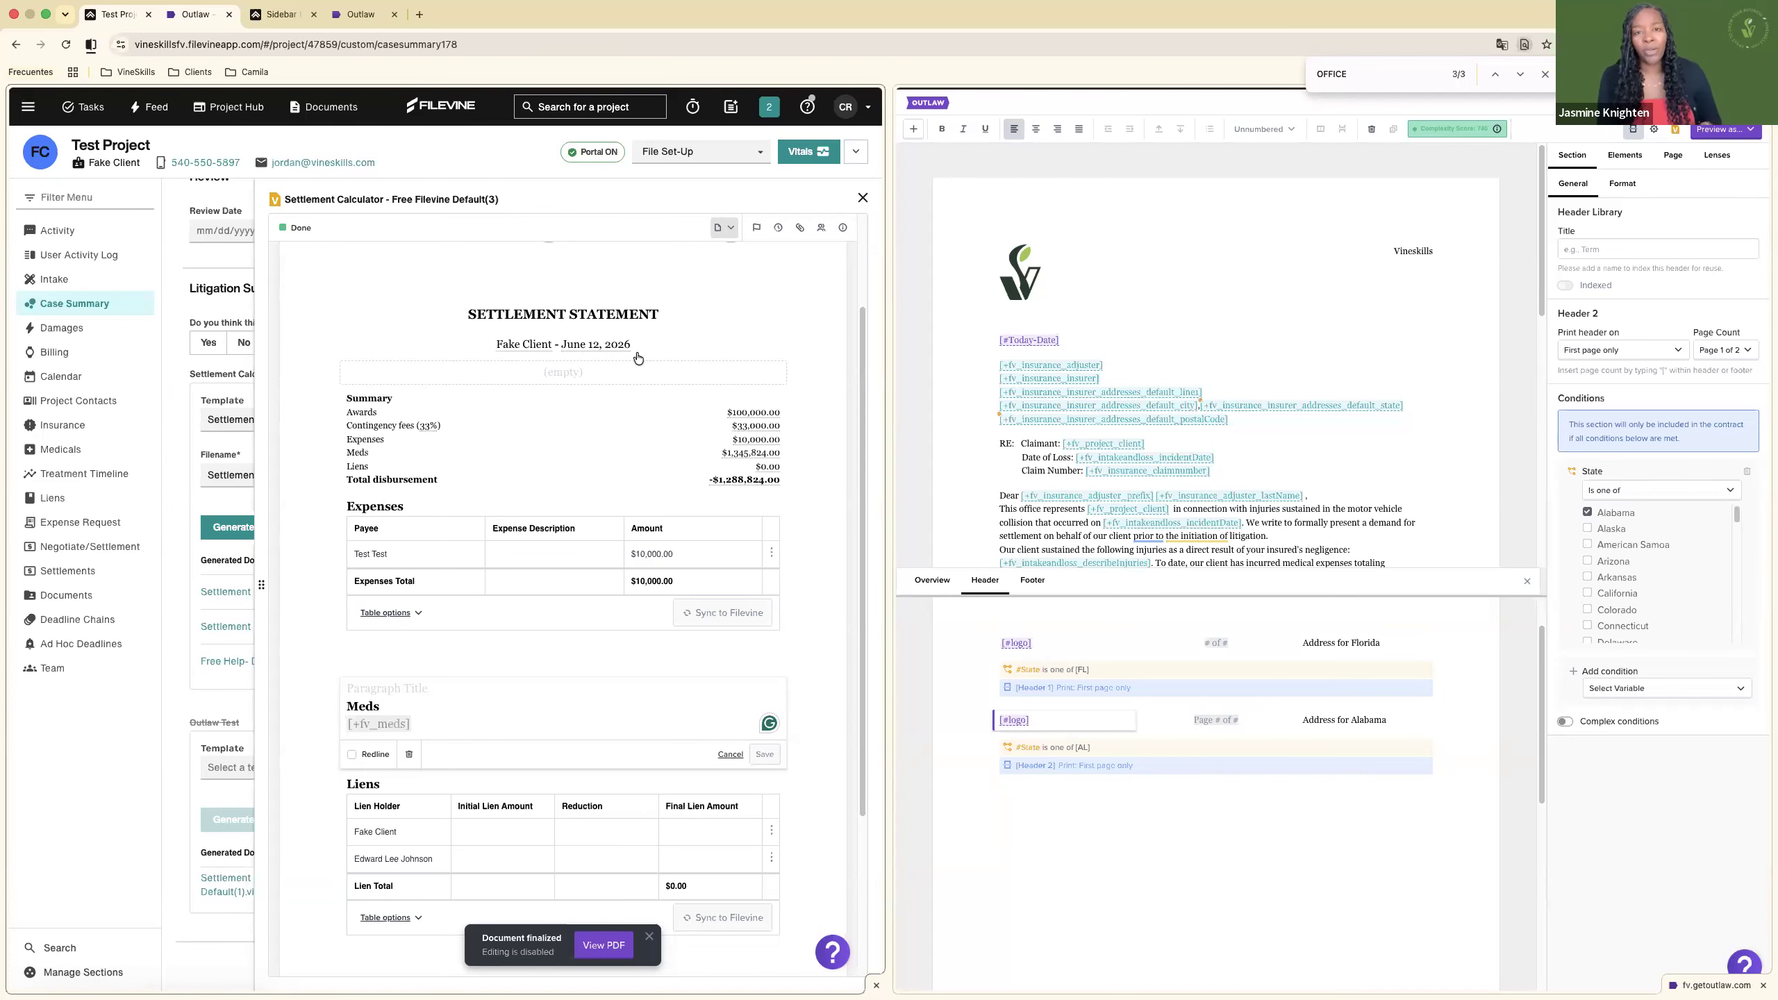
{"action": "left_click", "coordinate": [724, 228]}
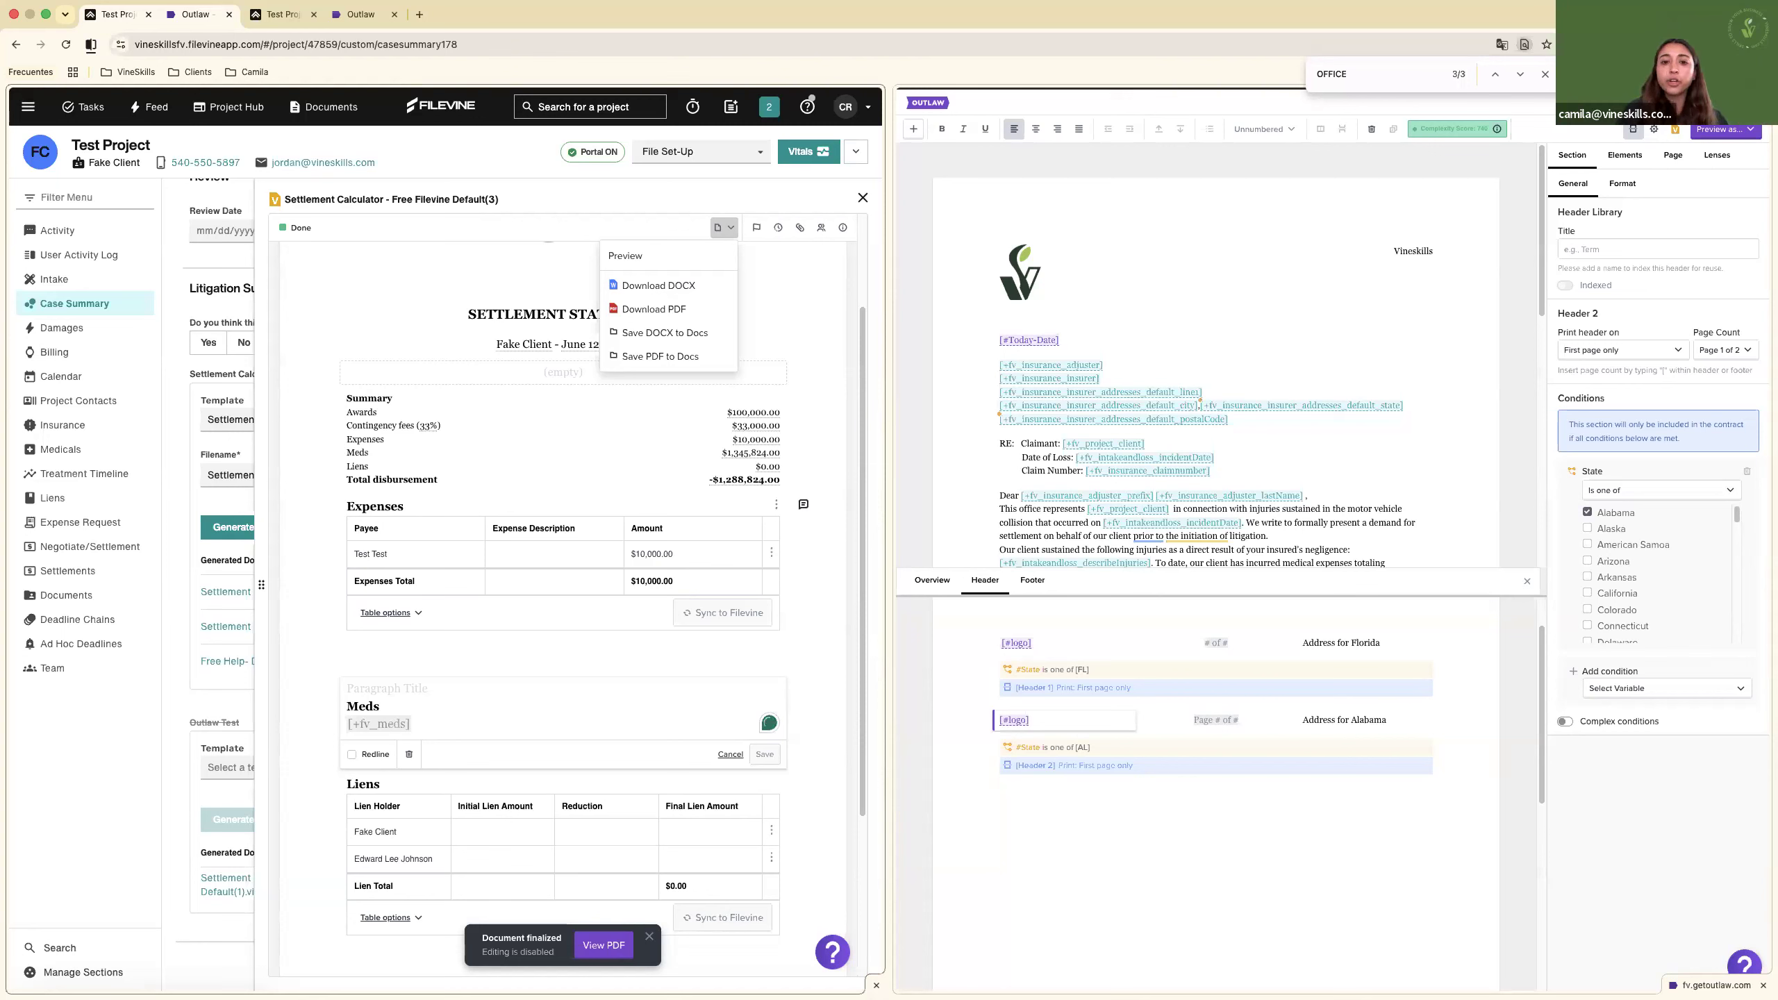
Return to the letter template and close its header editor.
{"action": "left_click", "coordinate": [1144, 366]}
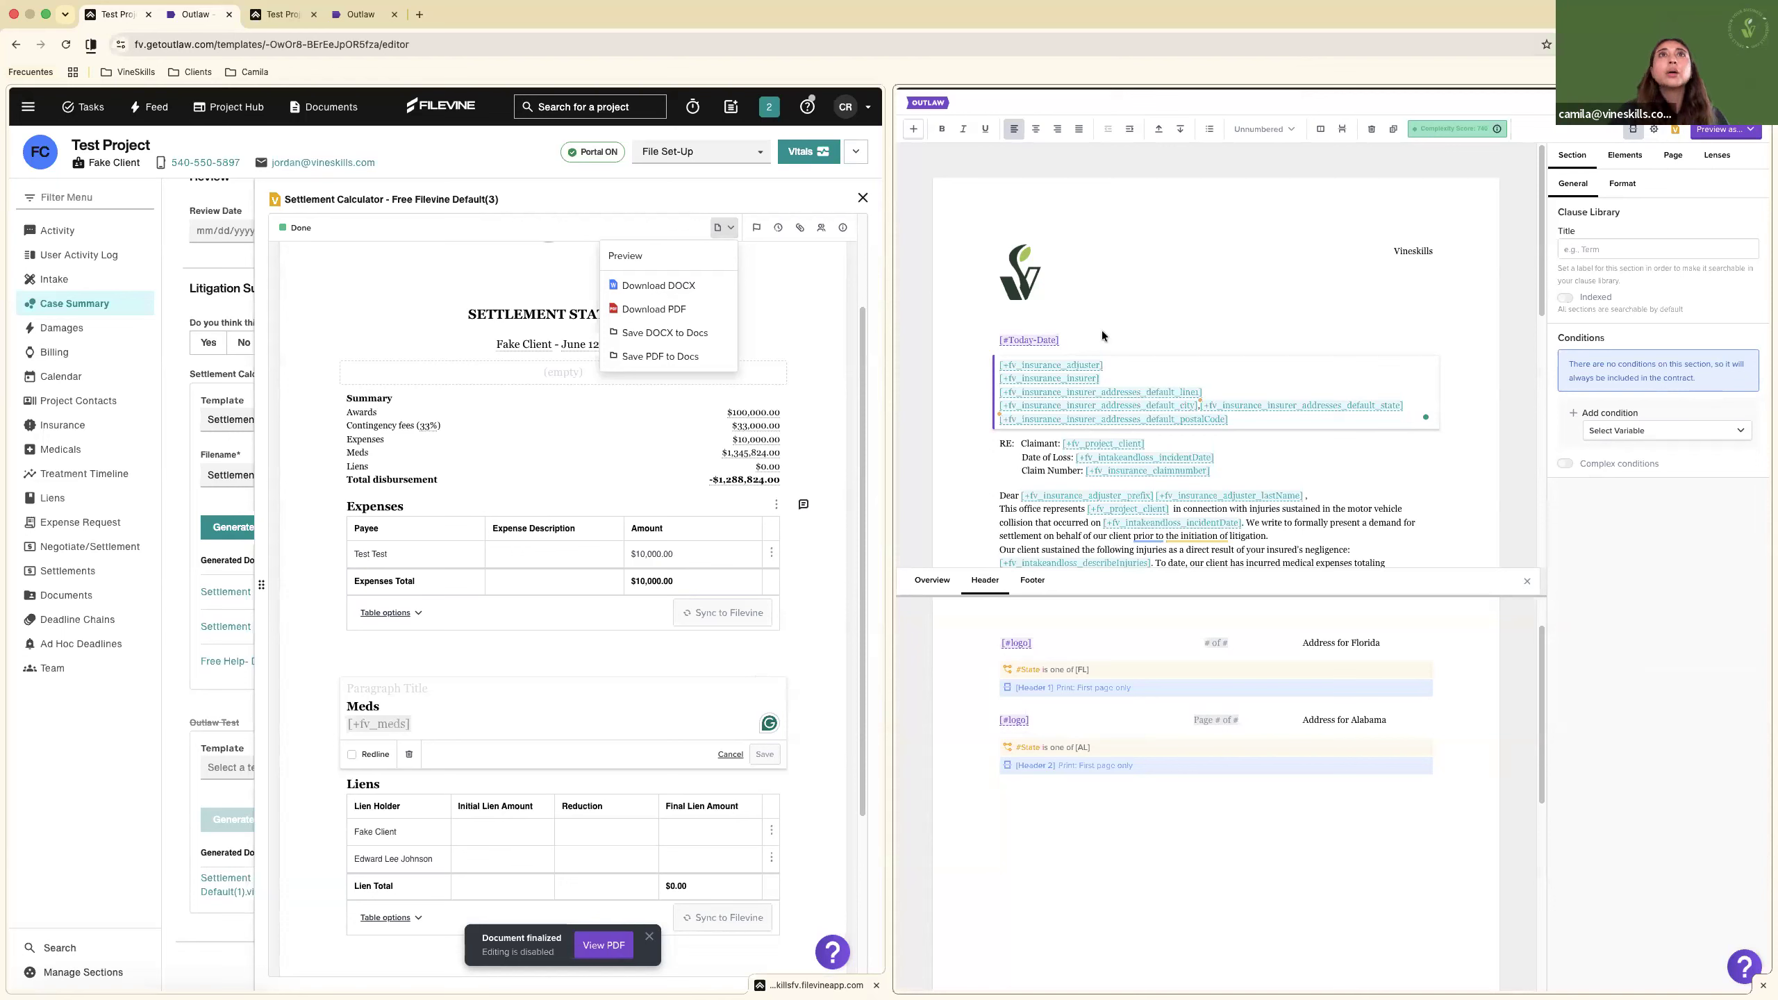
{"action": "left_click", "coordinate": [1527, 580]}
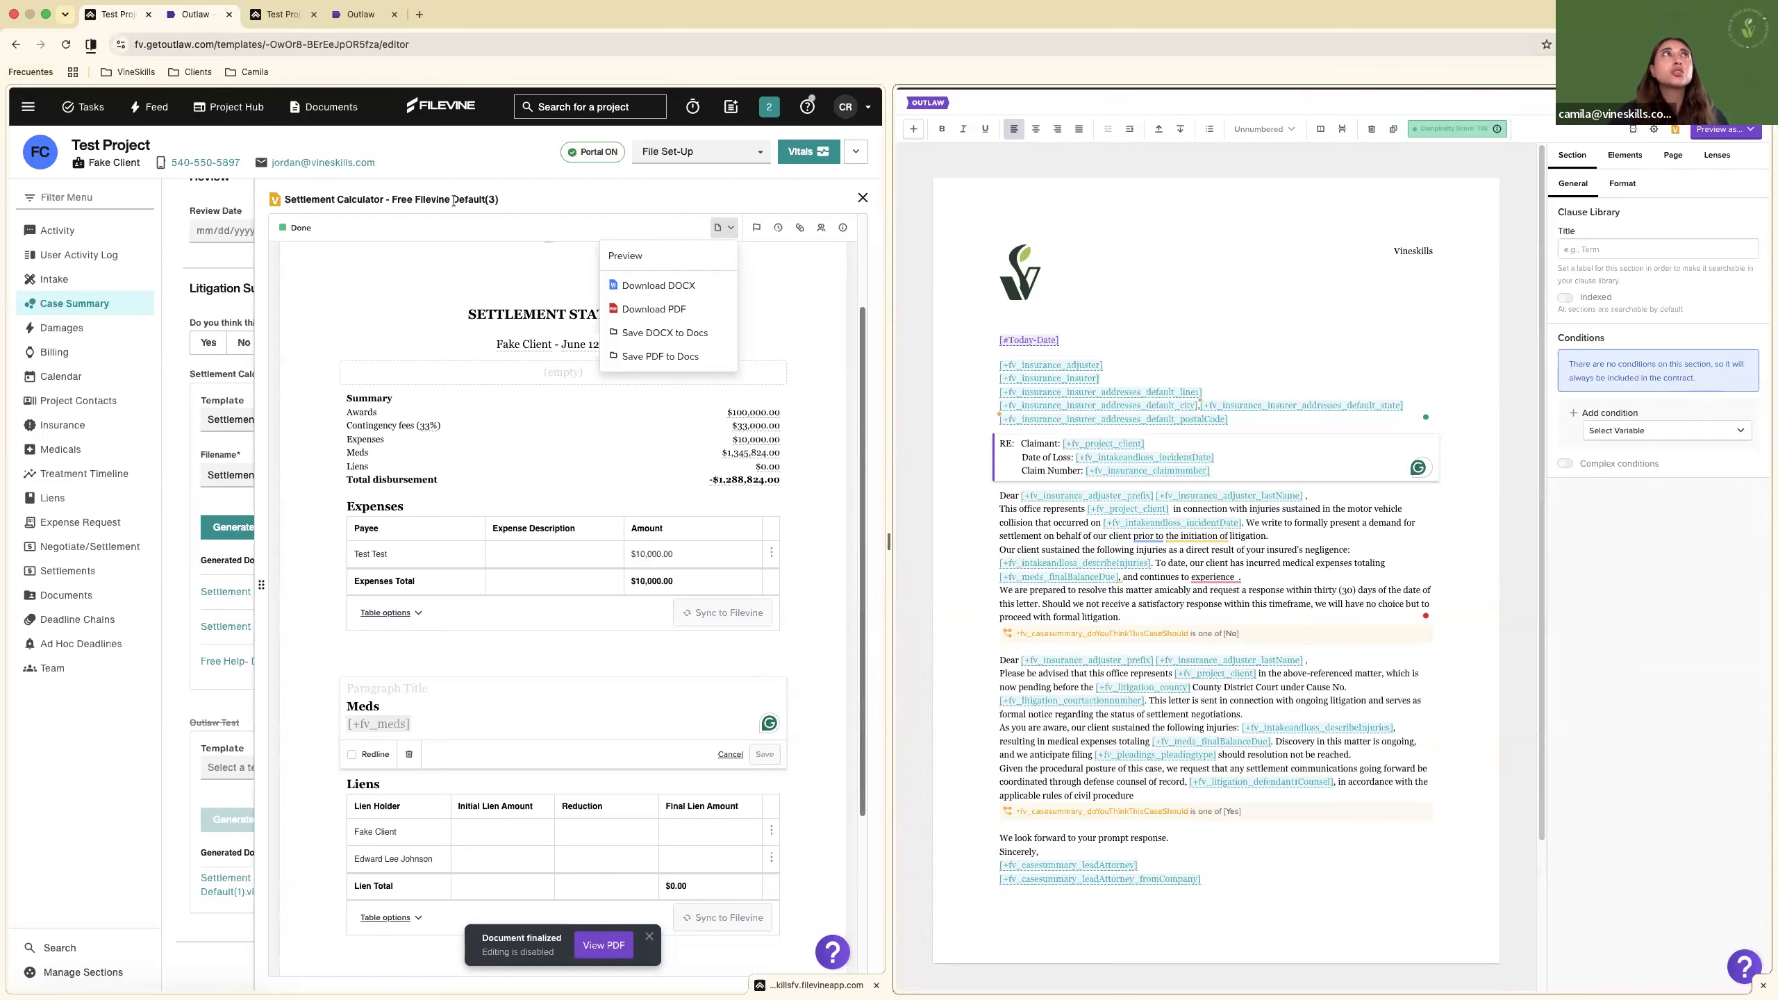
Start a new template from the existing *Correspondence template, keeping its clauses linked to the original.
{"action": "left_click", "coordinate": [149, 15]}
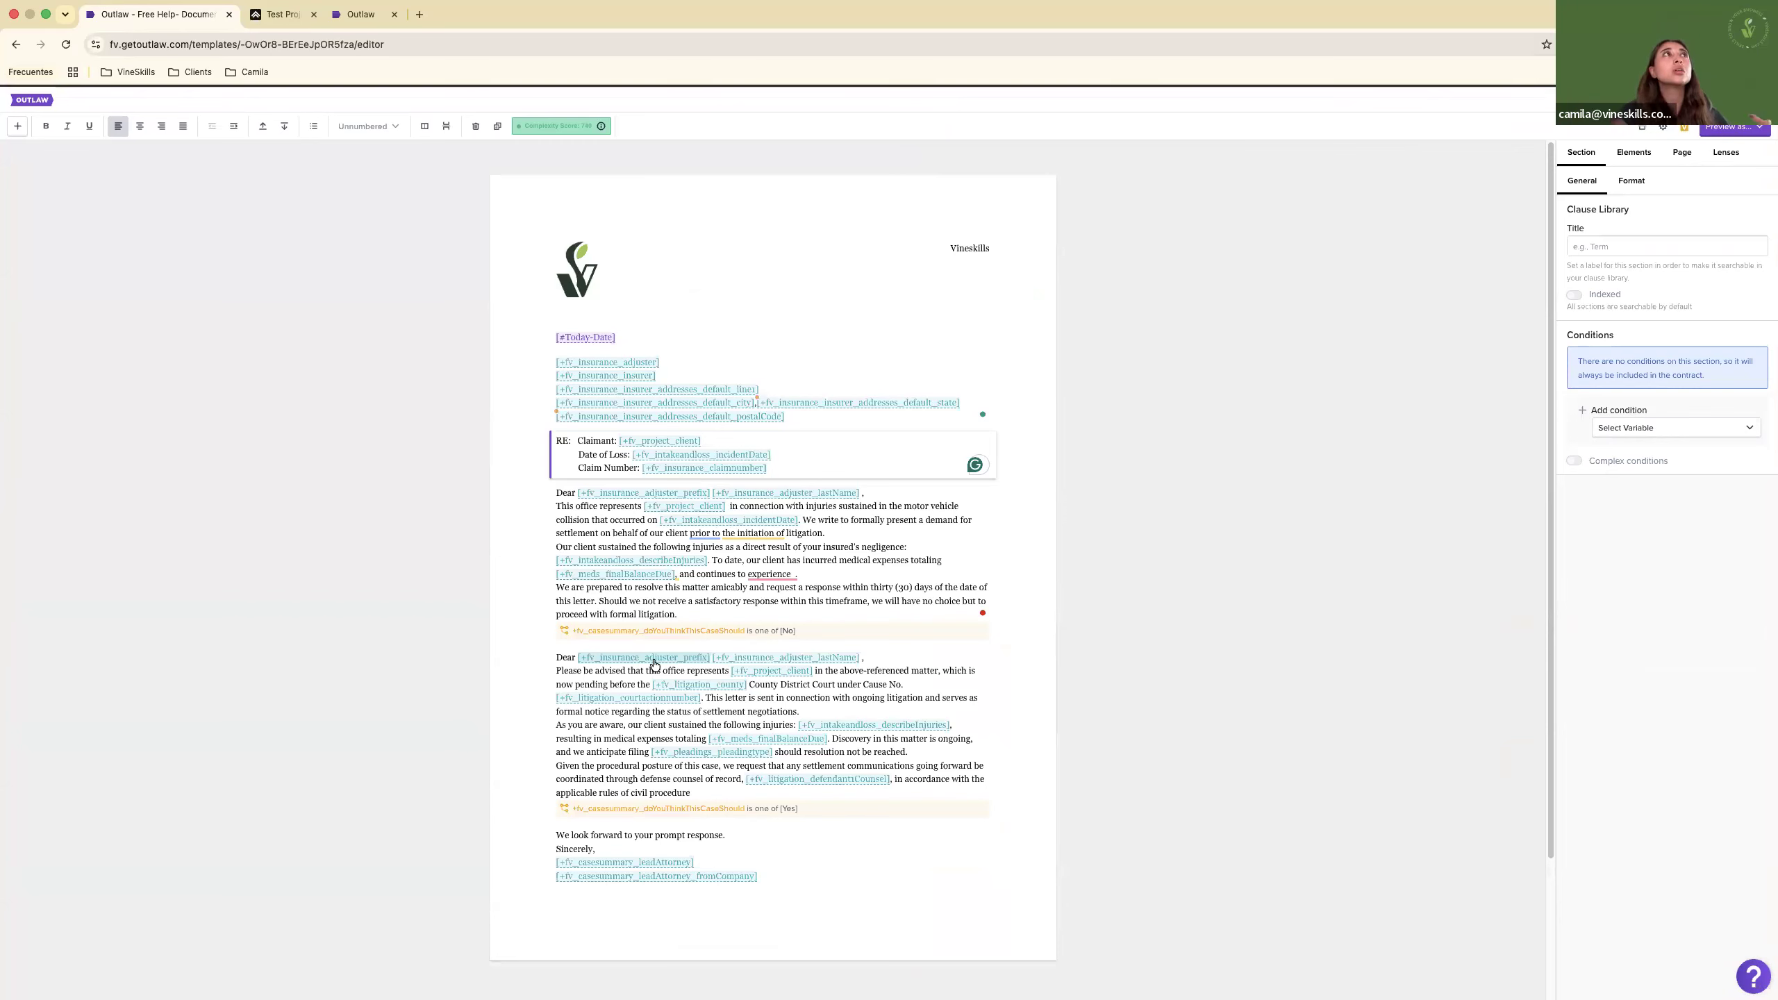
{"action": "left_click", "coordinate": [25, 105]}
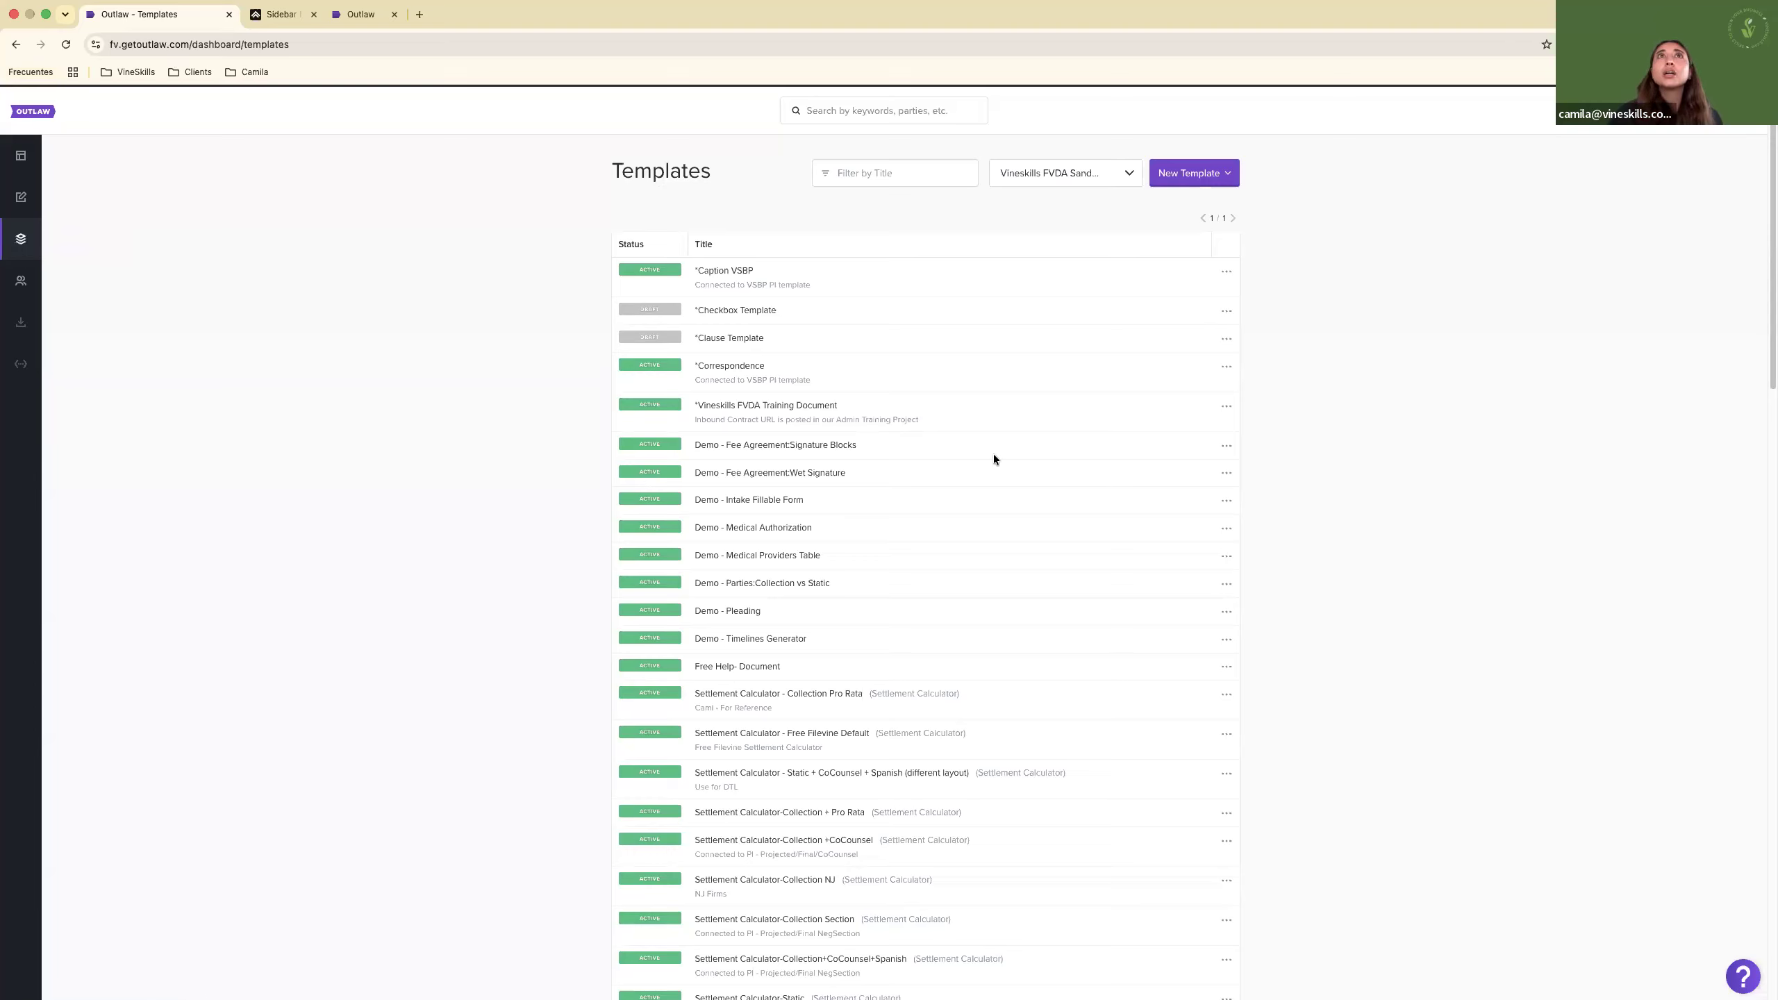
{"action": "left_click", "coordinate": [1211, 173]}
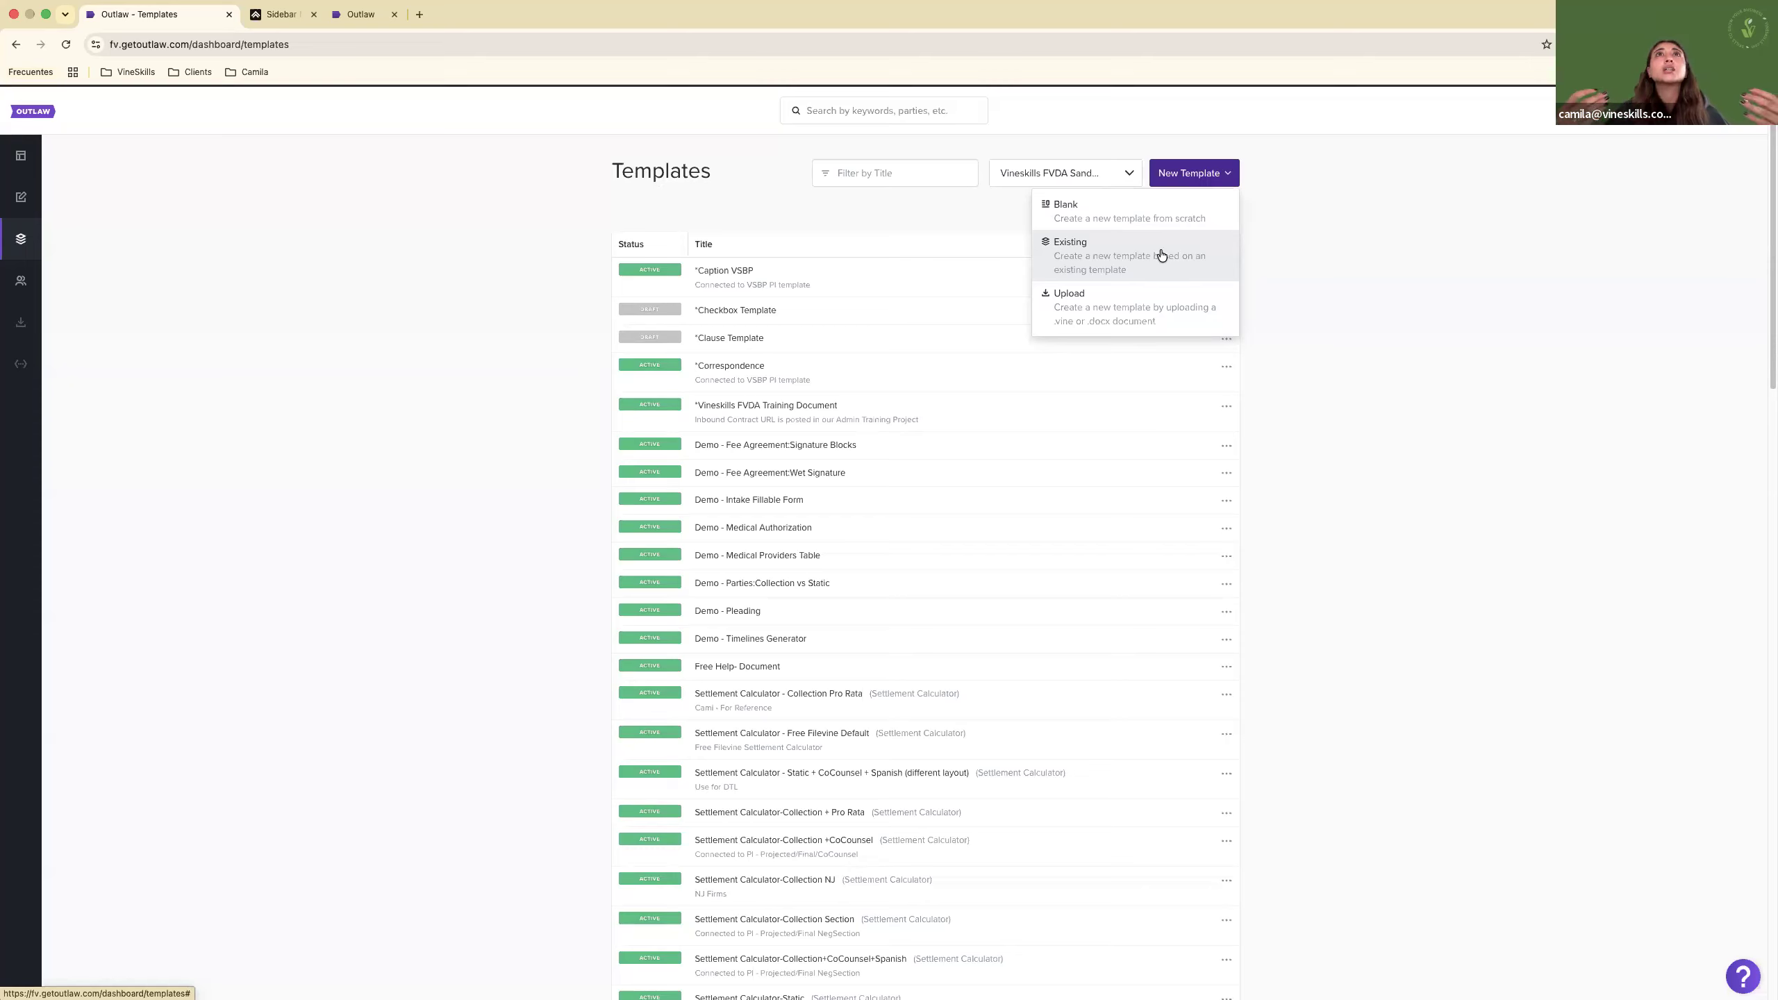
{"action": "left_click", "coordinate": [1080, 267]}
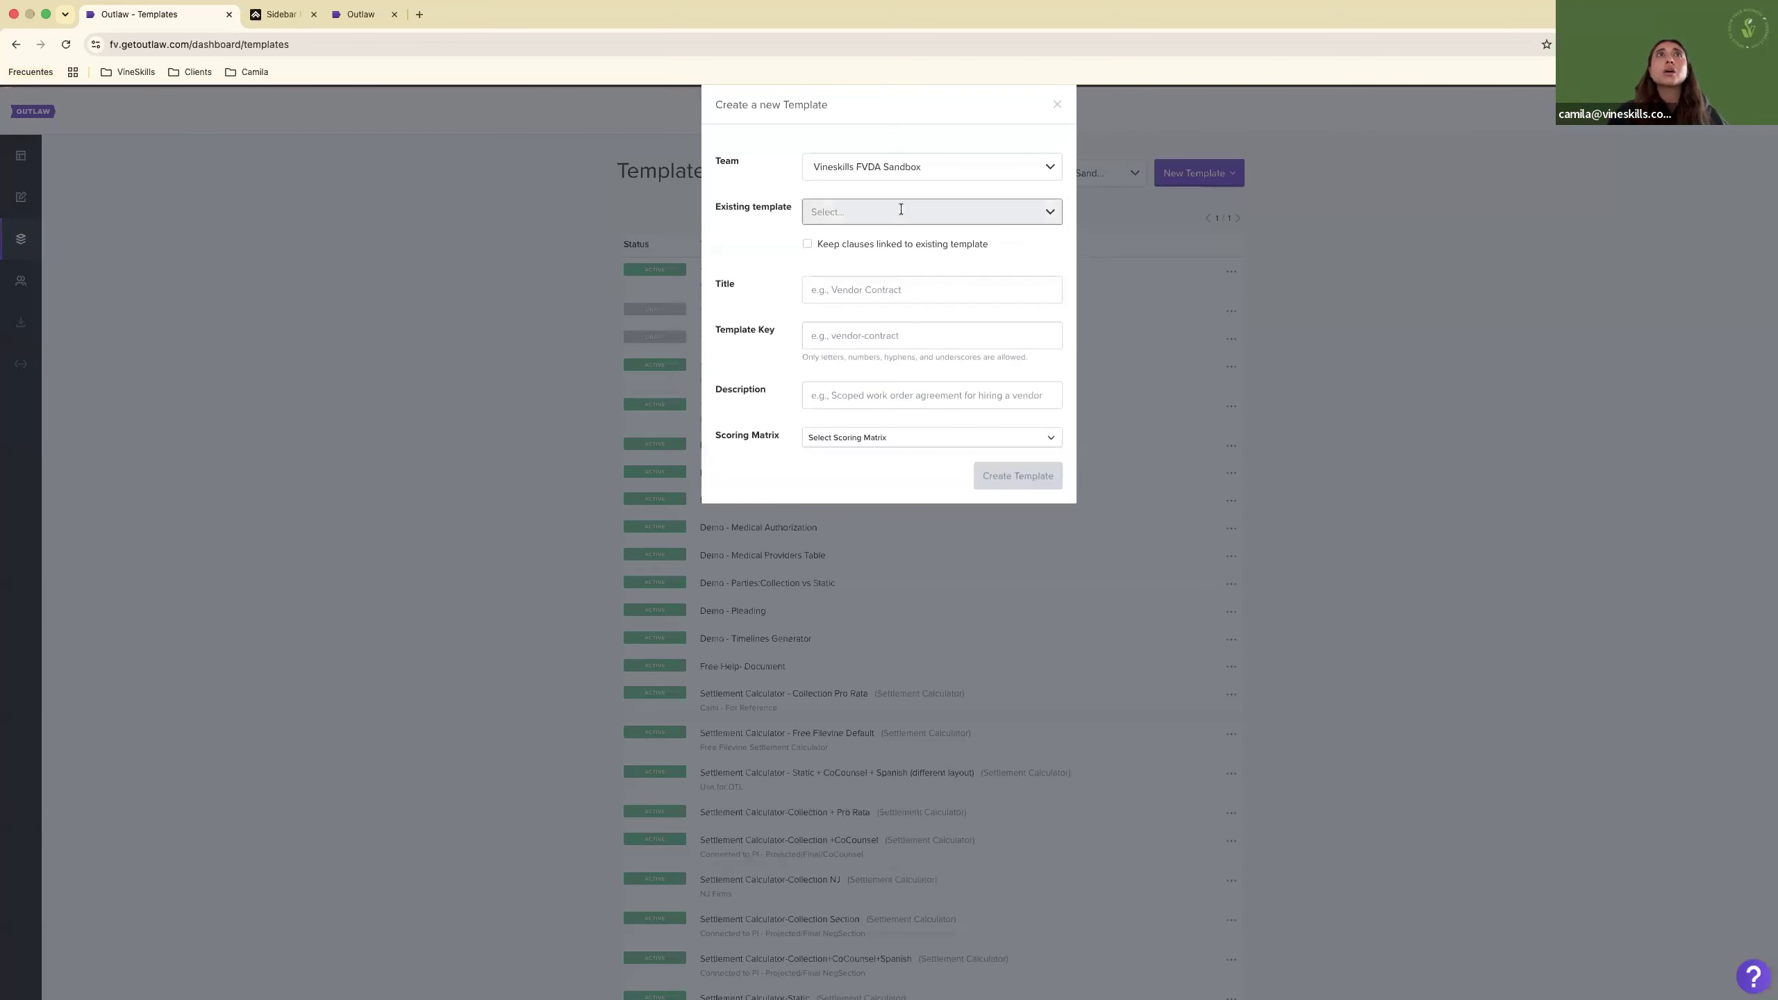
{"action": "left_click", "coordinate": [901, 210]}
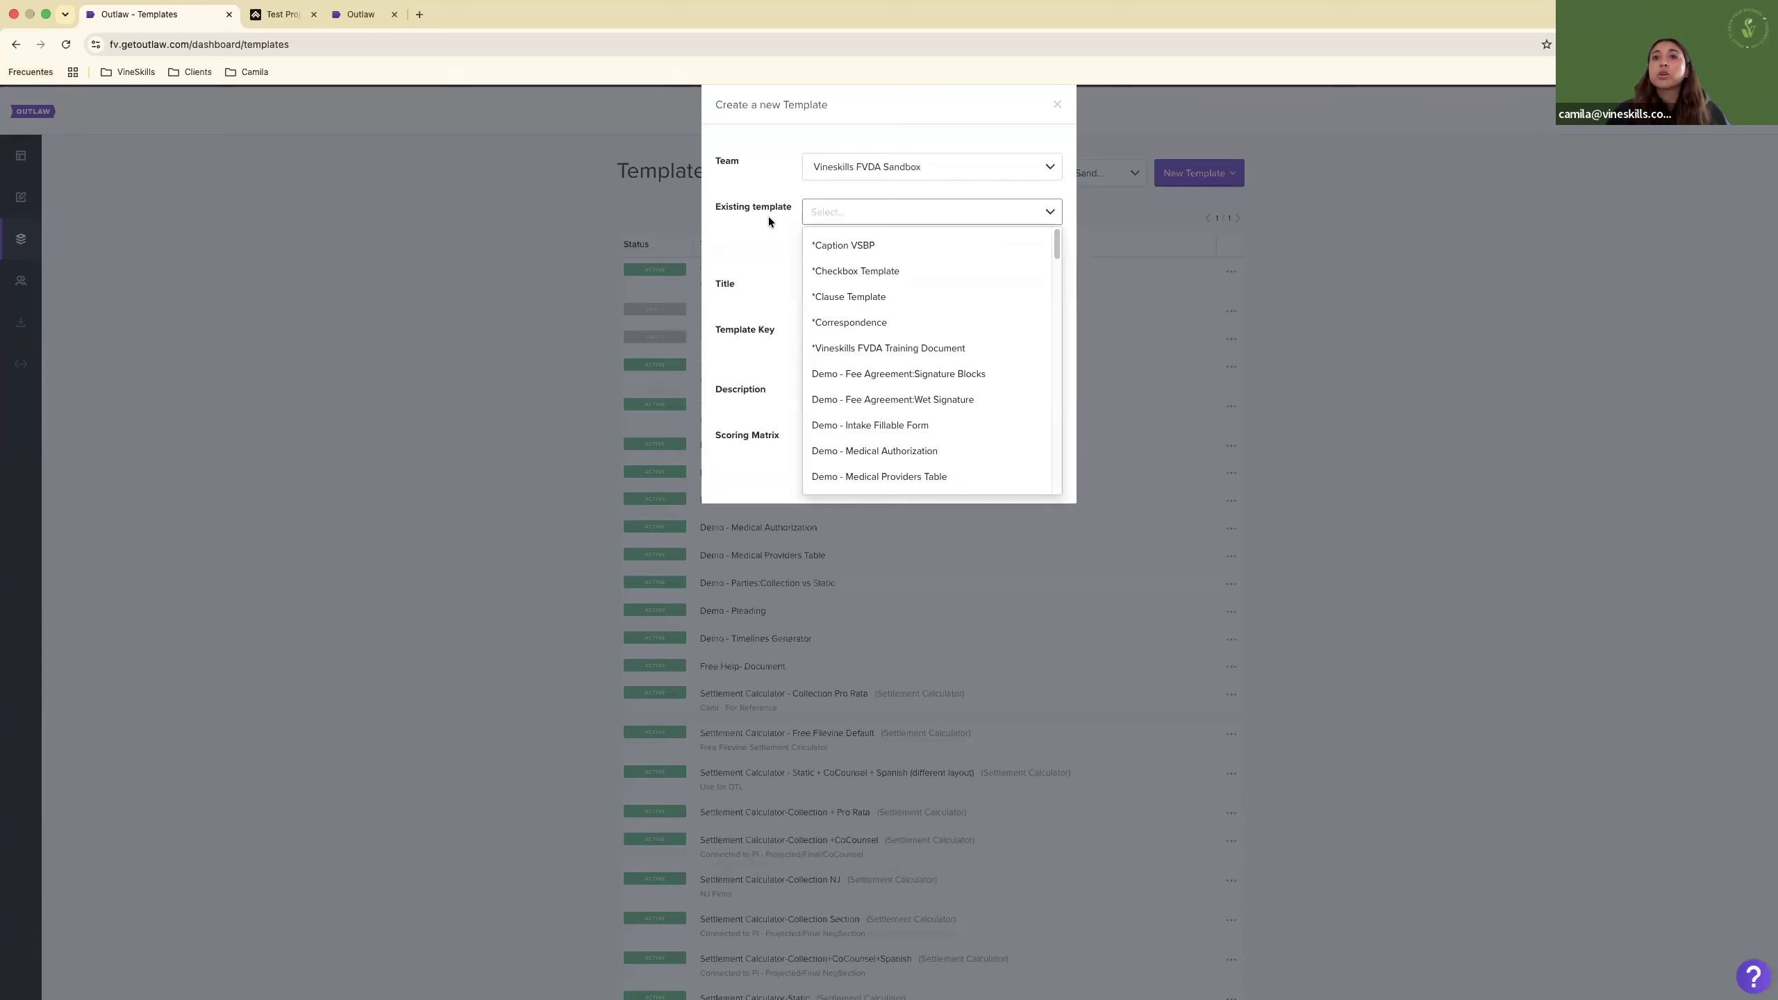
{"action": "left_click", "coordinate": [835, 322]}
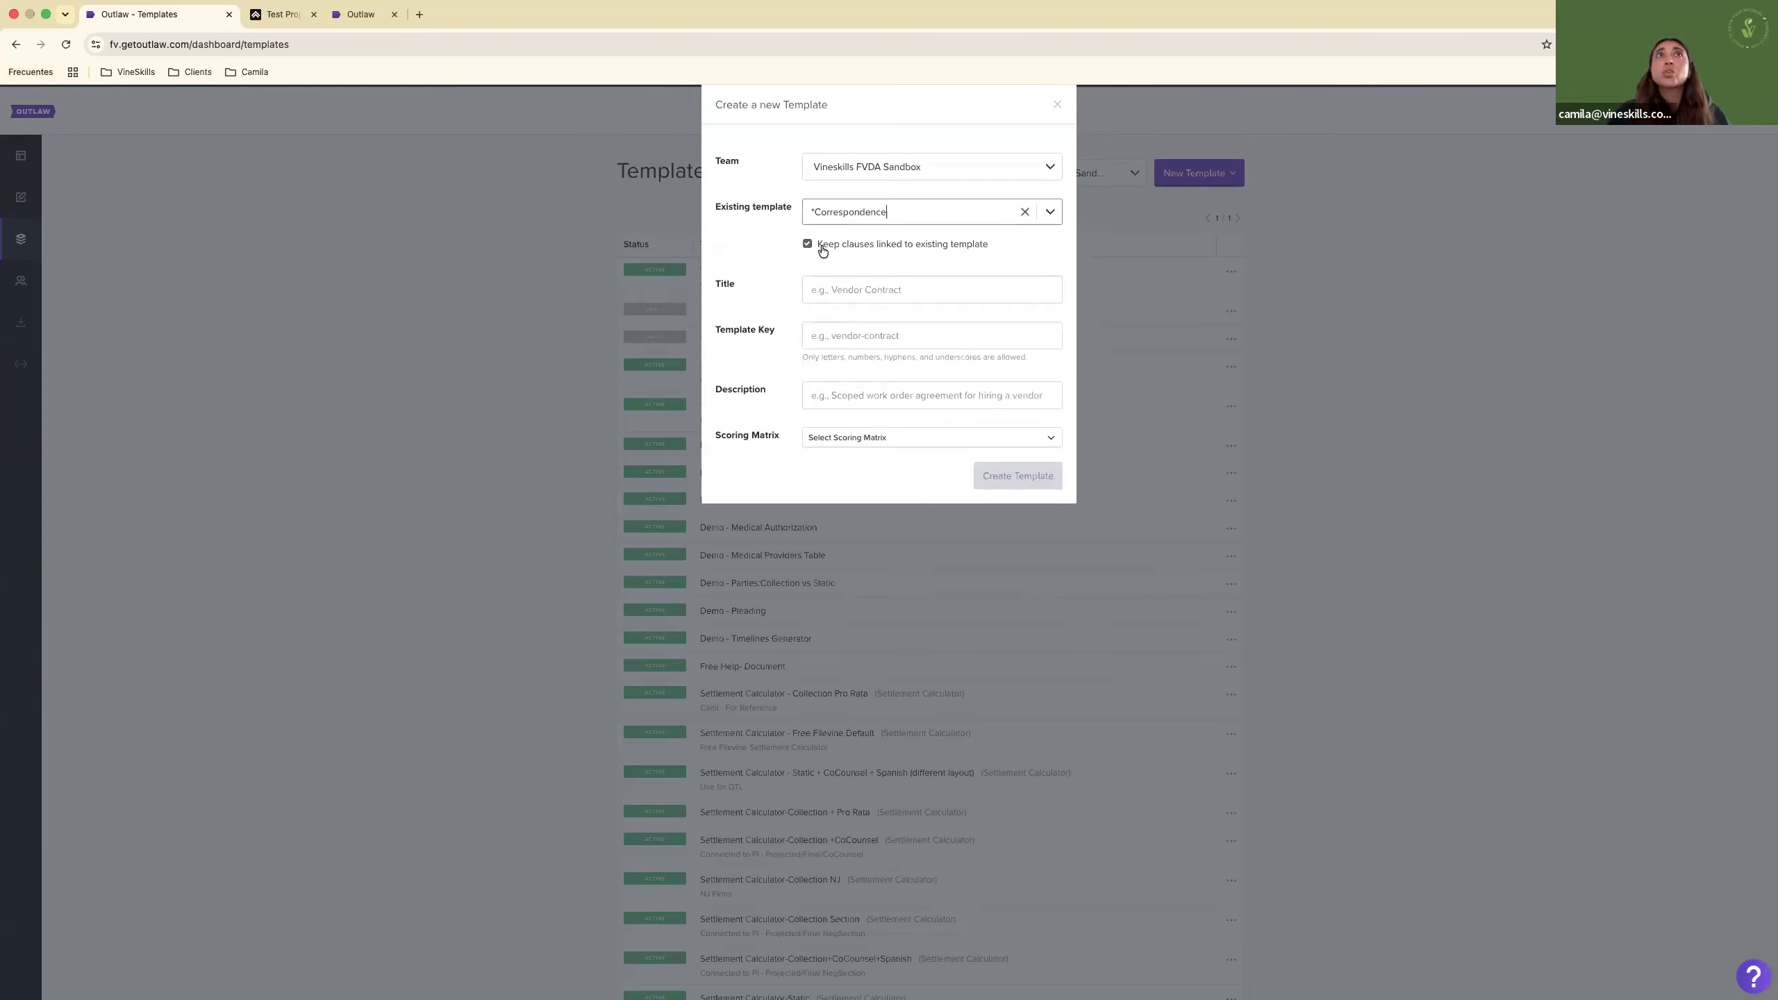
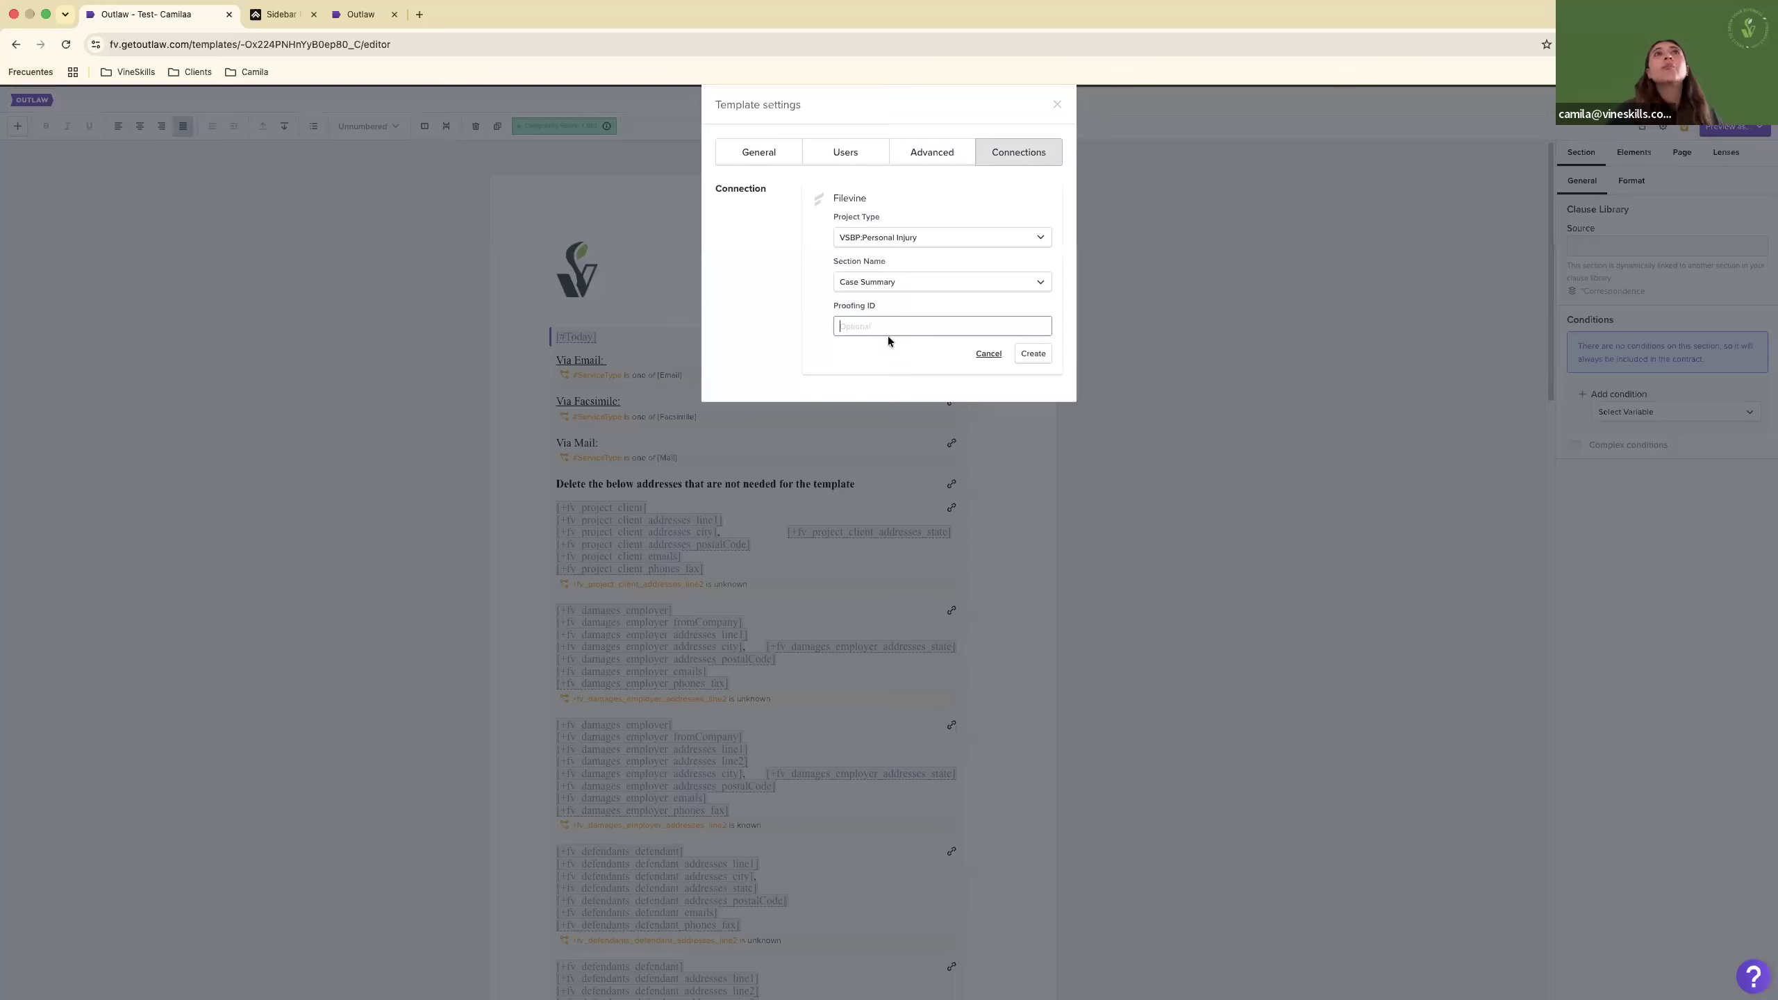
Switch to Filevine and copy the Test Project's project ID from its Vitals for use as the template's Proofing ID.
{"action": "left_click_drag", "start_coordinate": [877, 306], "coordinate": [823, 309]}
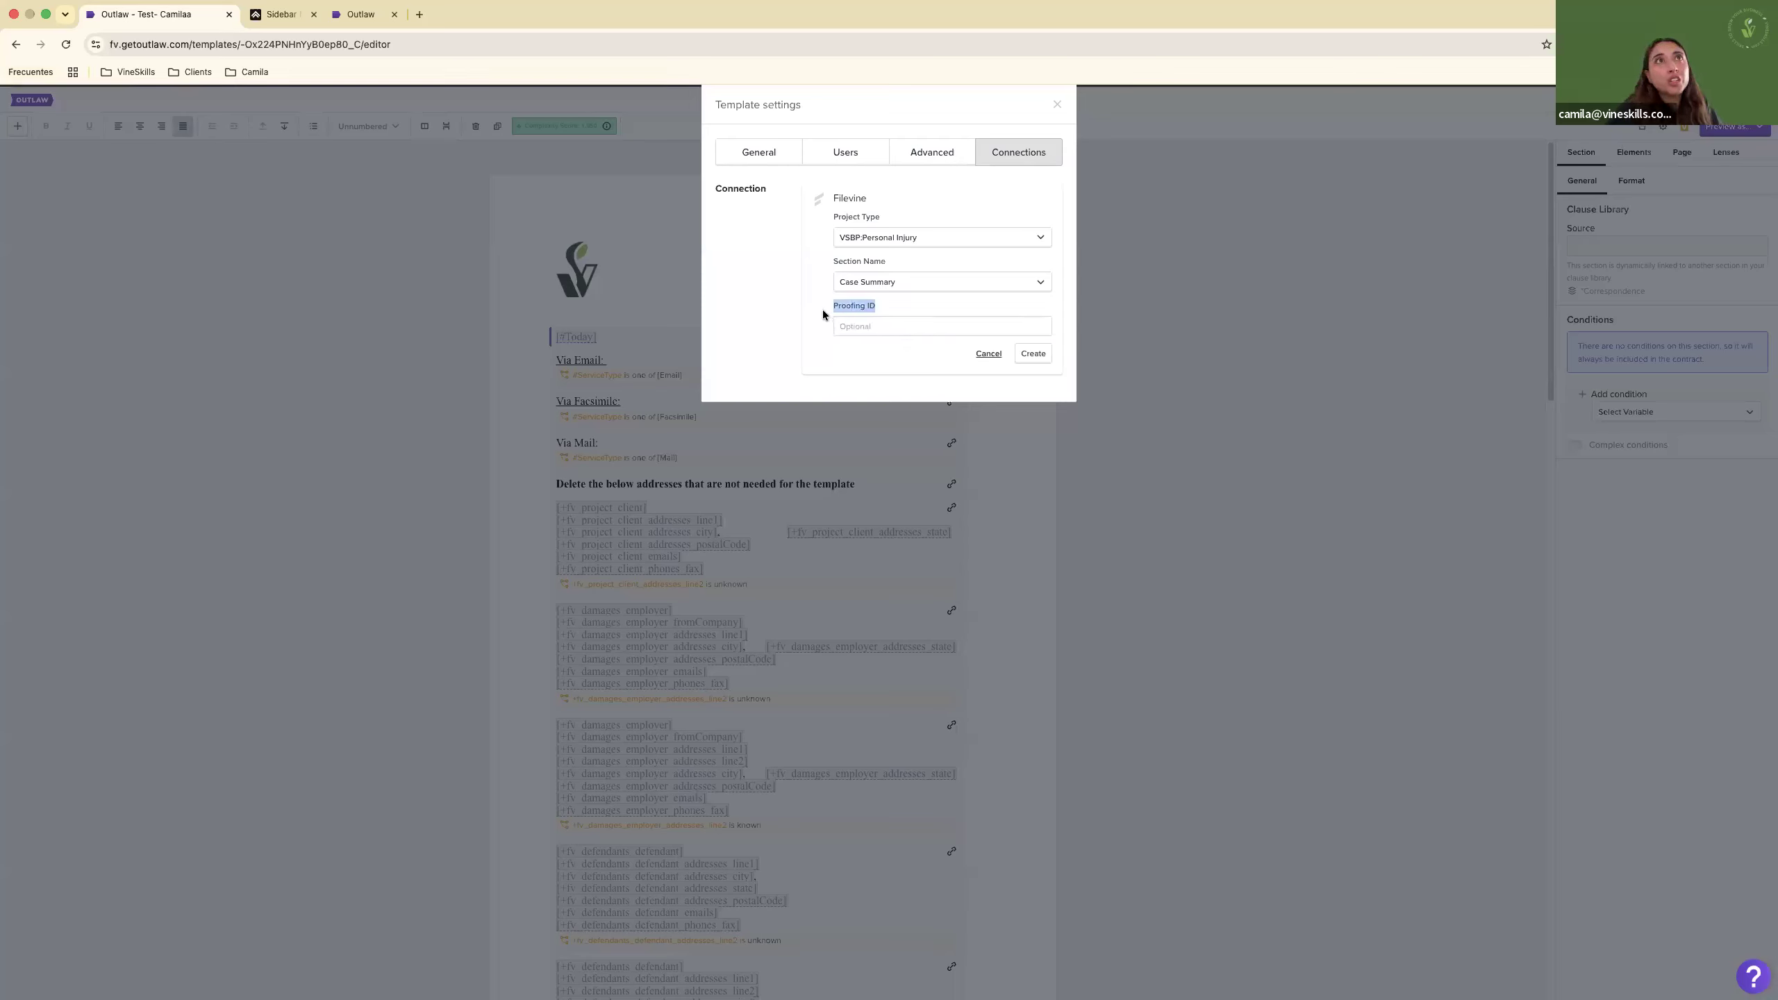
{"action": "left_click", "coordinate": [859, 333]}
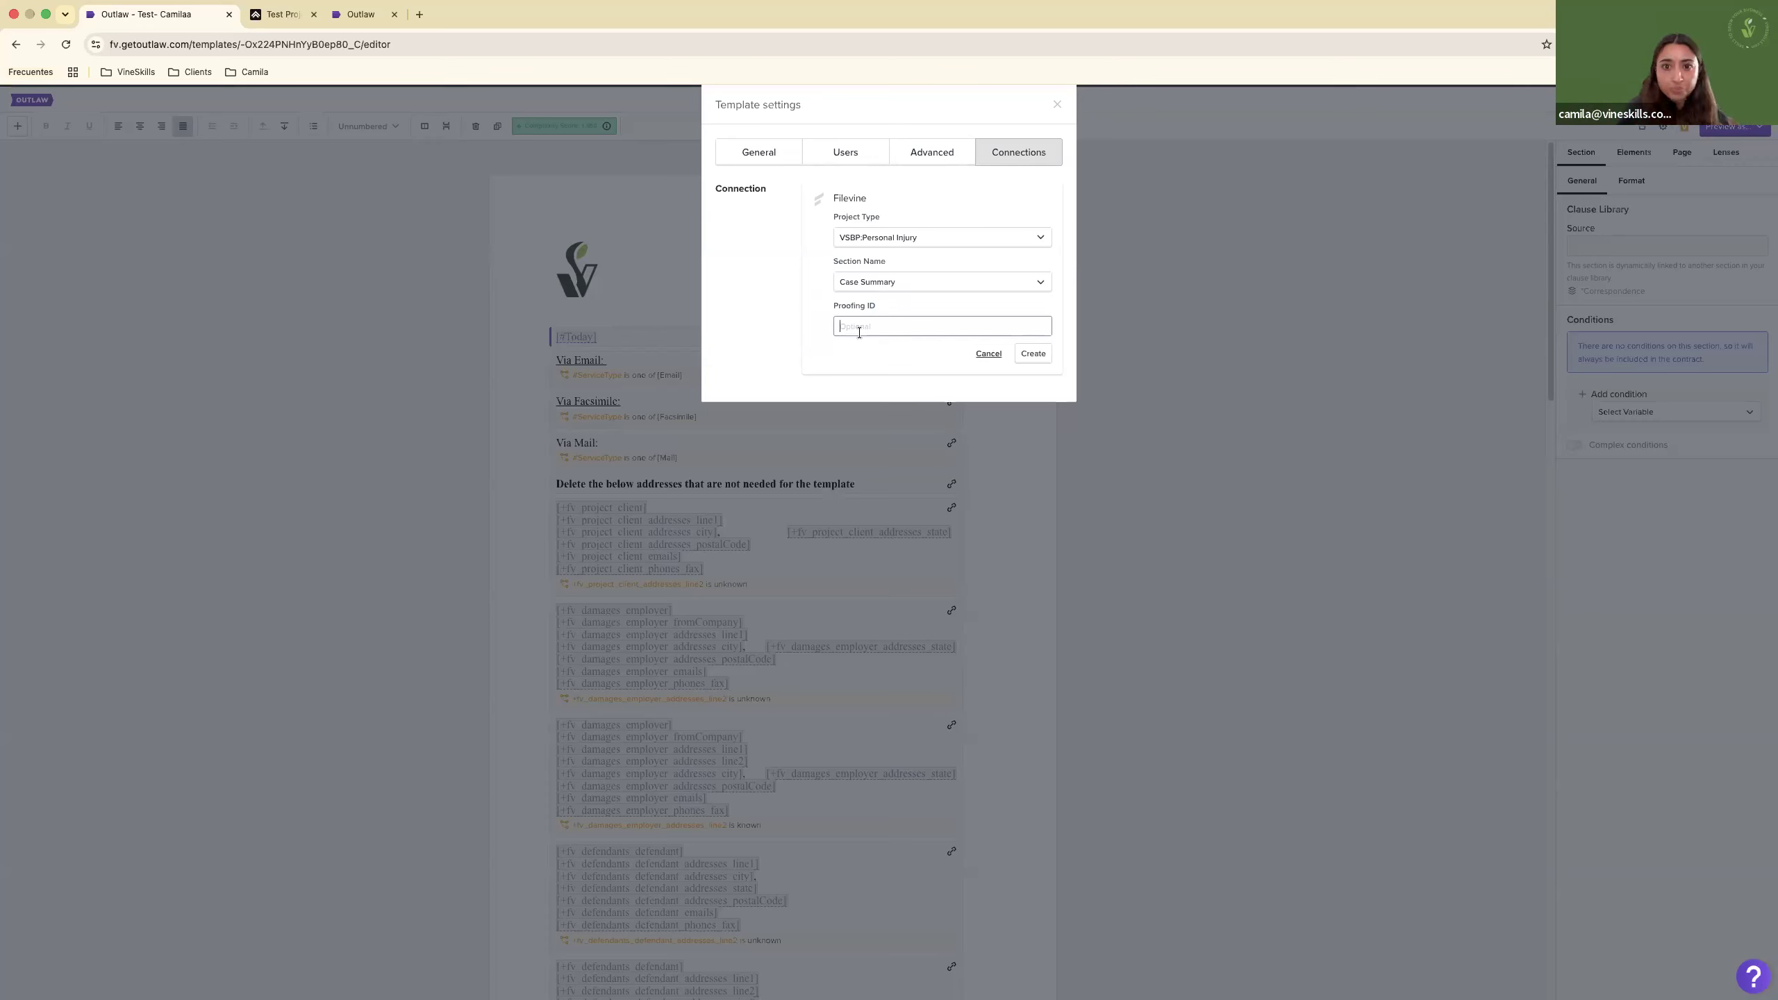
{"action": "mouse_move", "coordinate": [873, 308]}
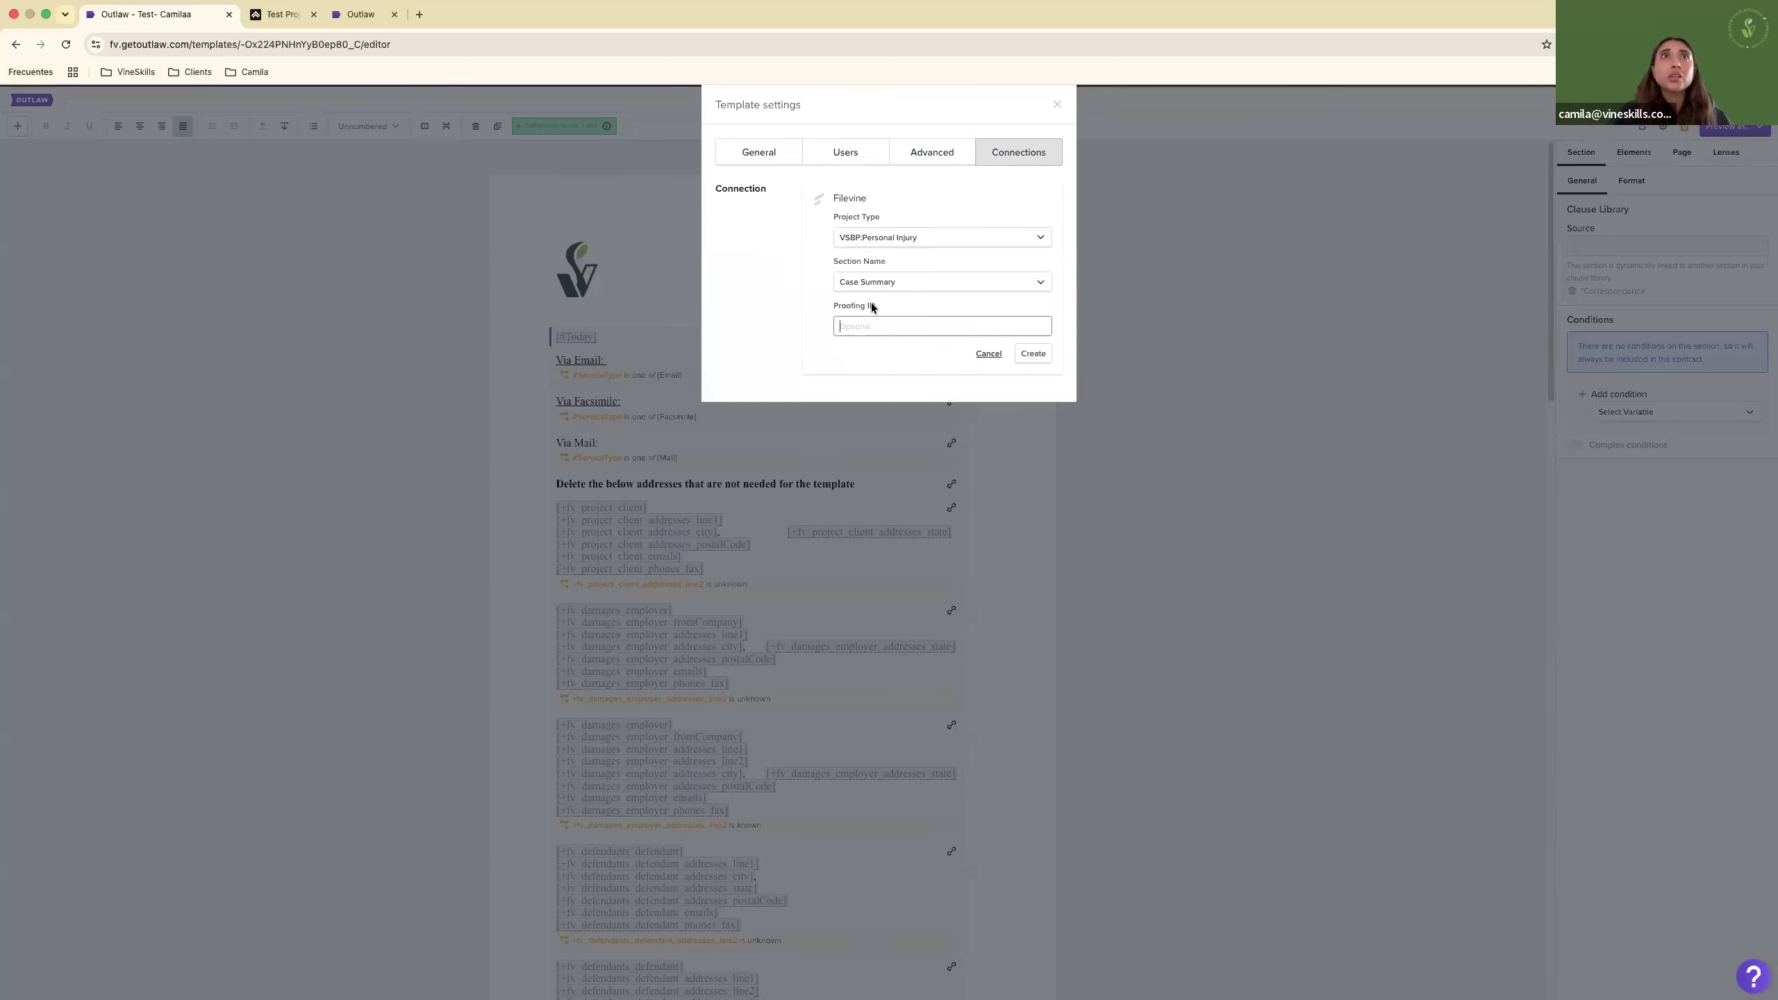
{"action": "left_click", "coordinate": [857, 327]}
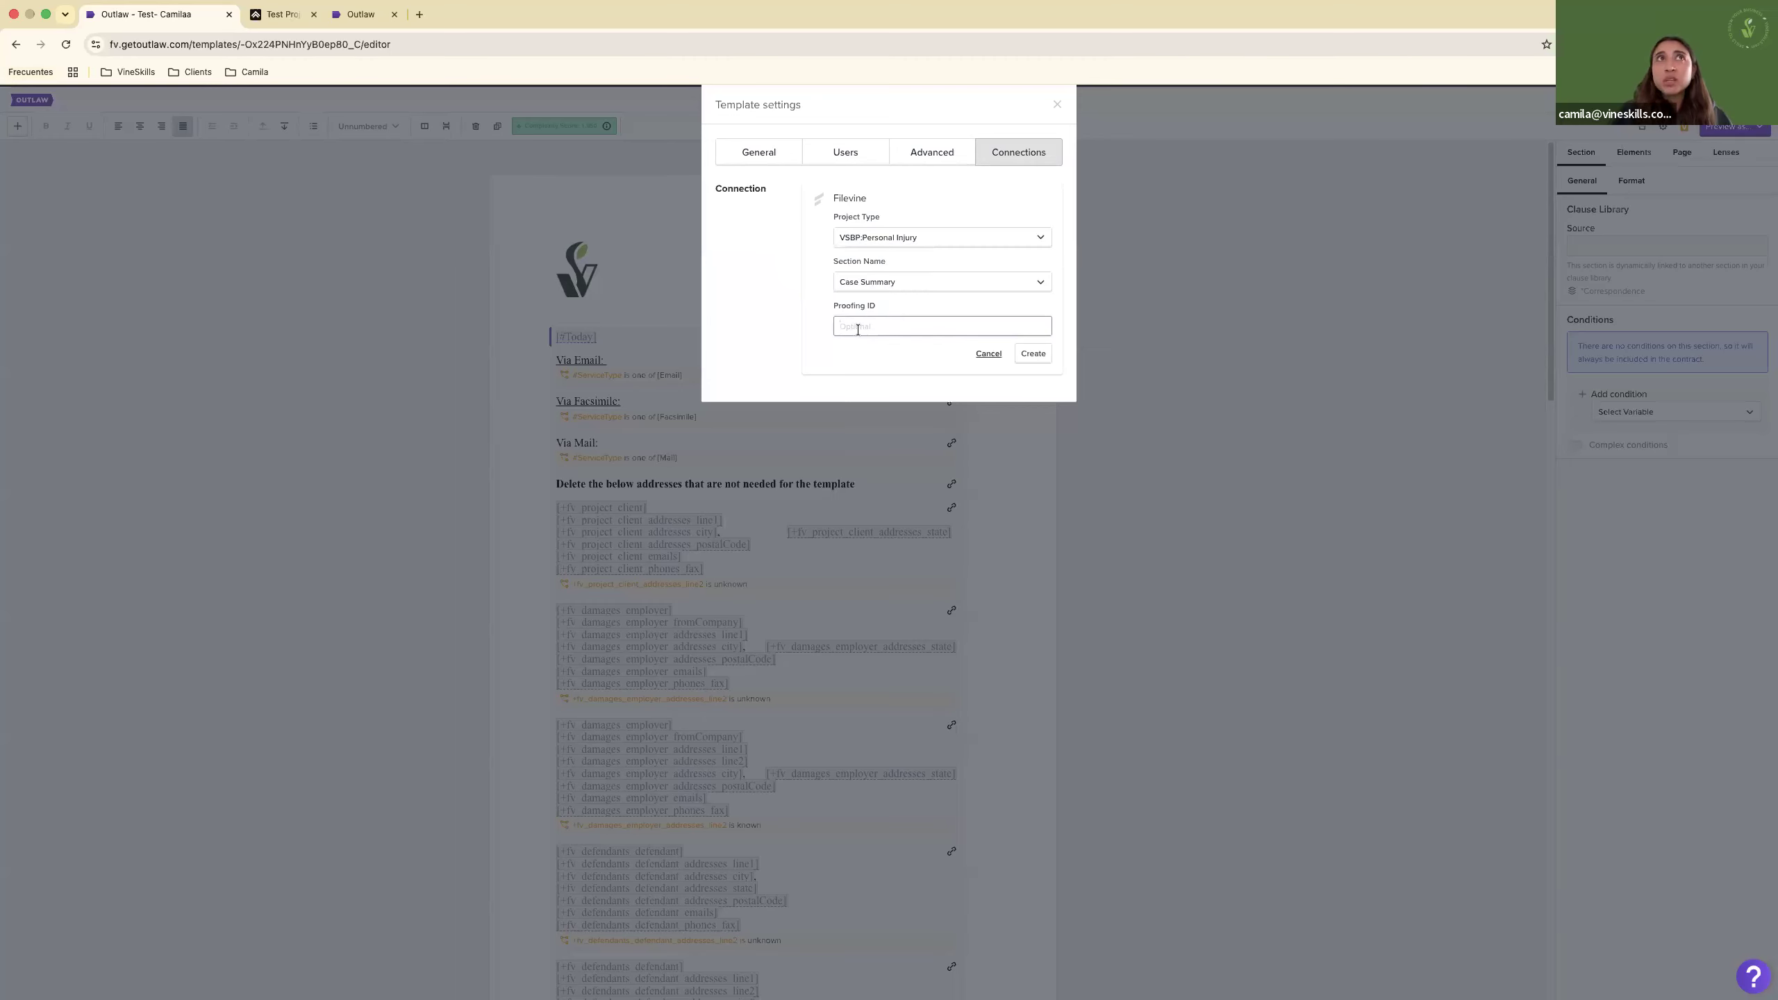
{"action": "left_click", "coordinate": [273, 14]}
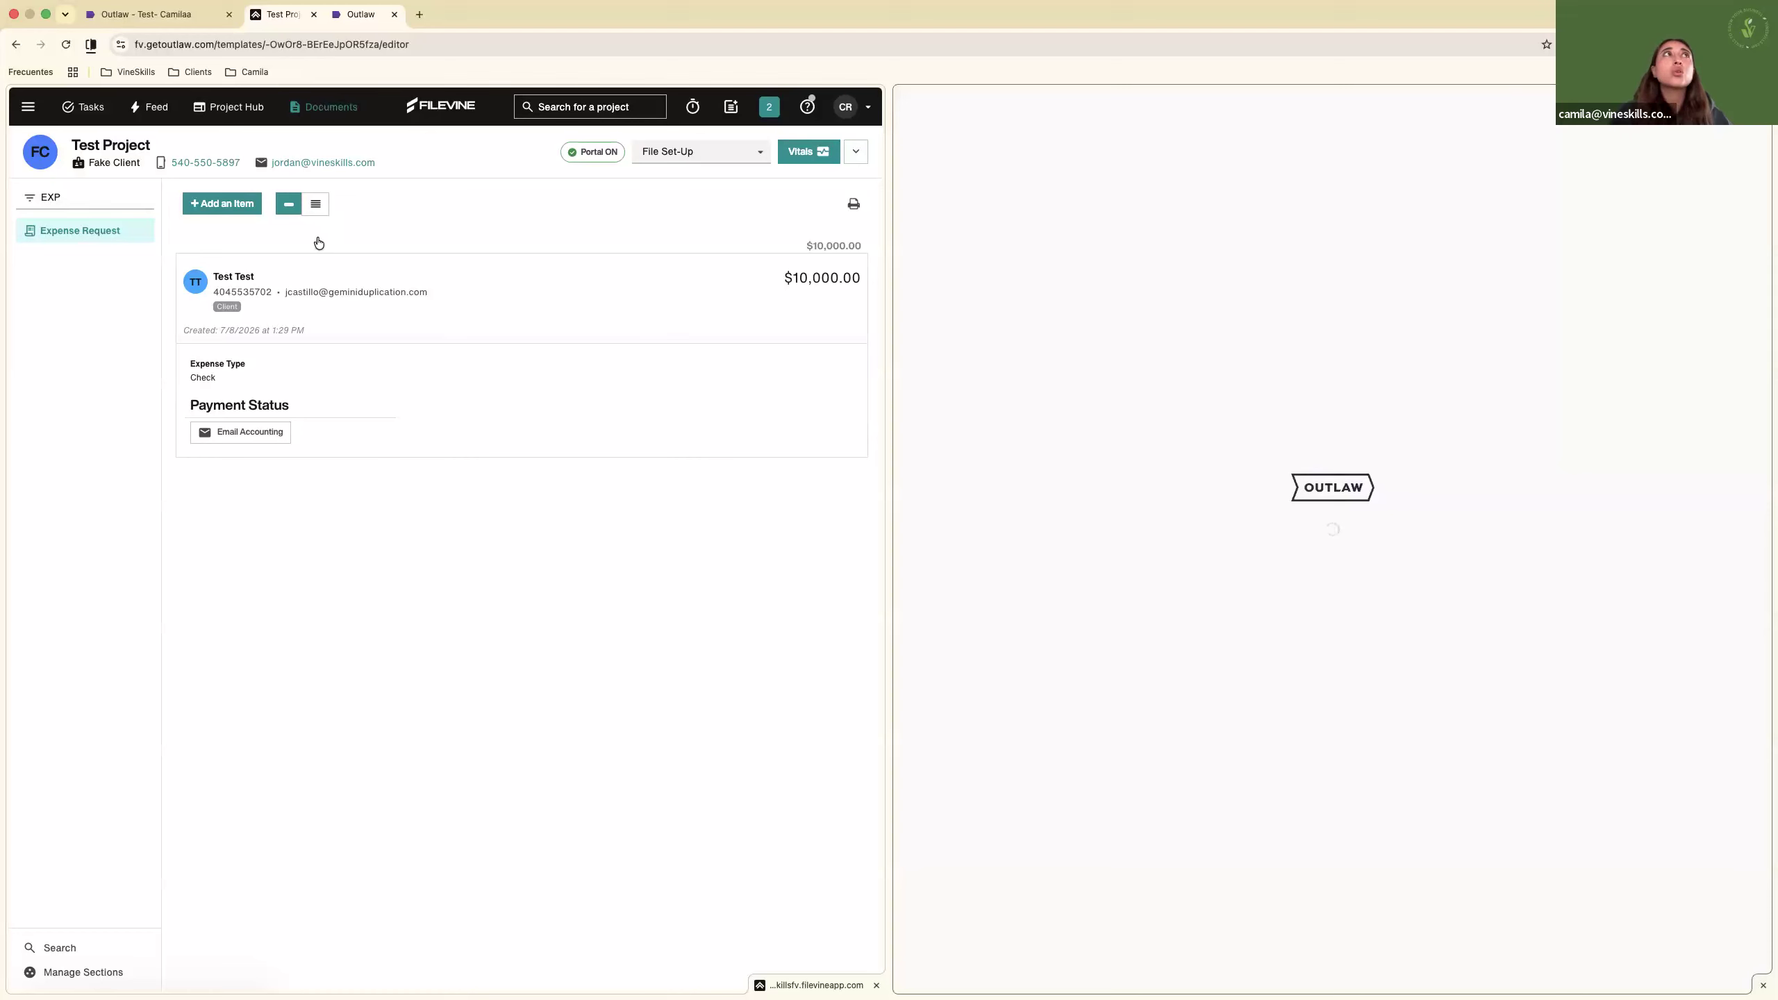
{"action": "left_click", "coordinate": [817, 159]}
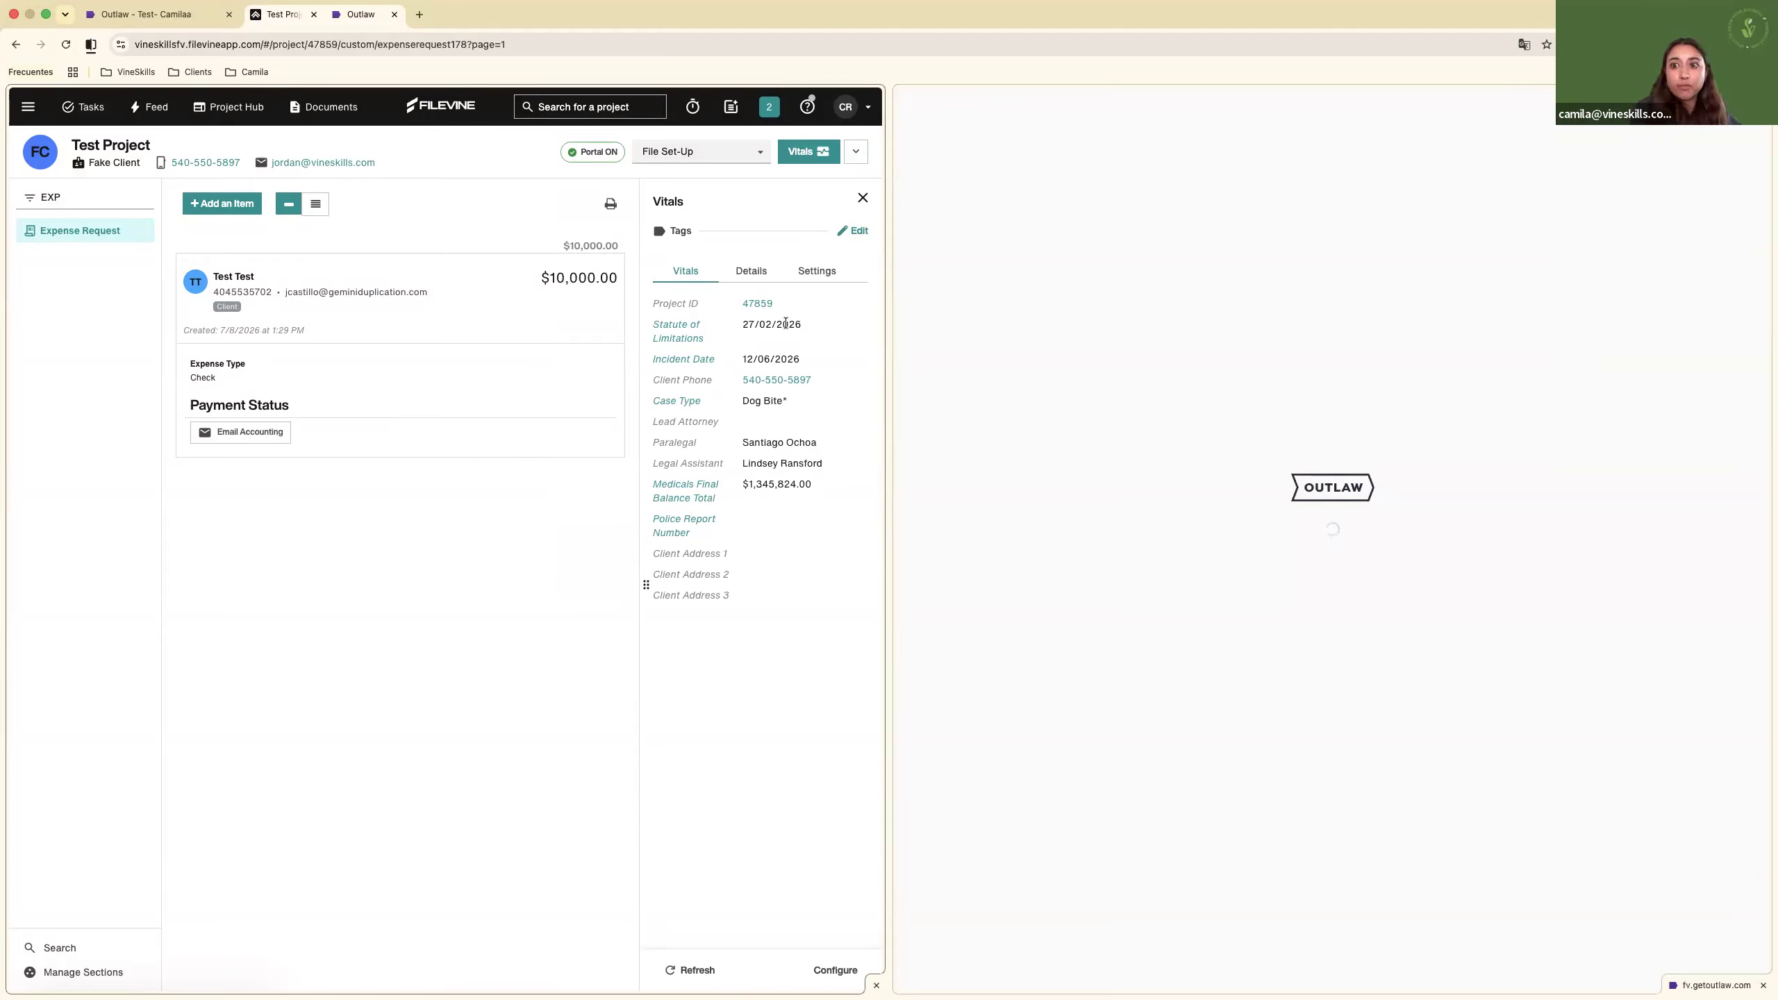
{"action": "left_click_drag", "start_coordinate": [773, 302], "coordinate": [741, 303]}
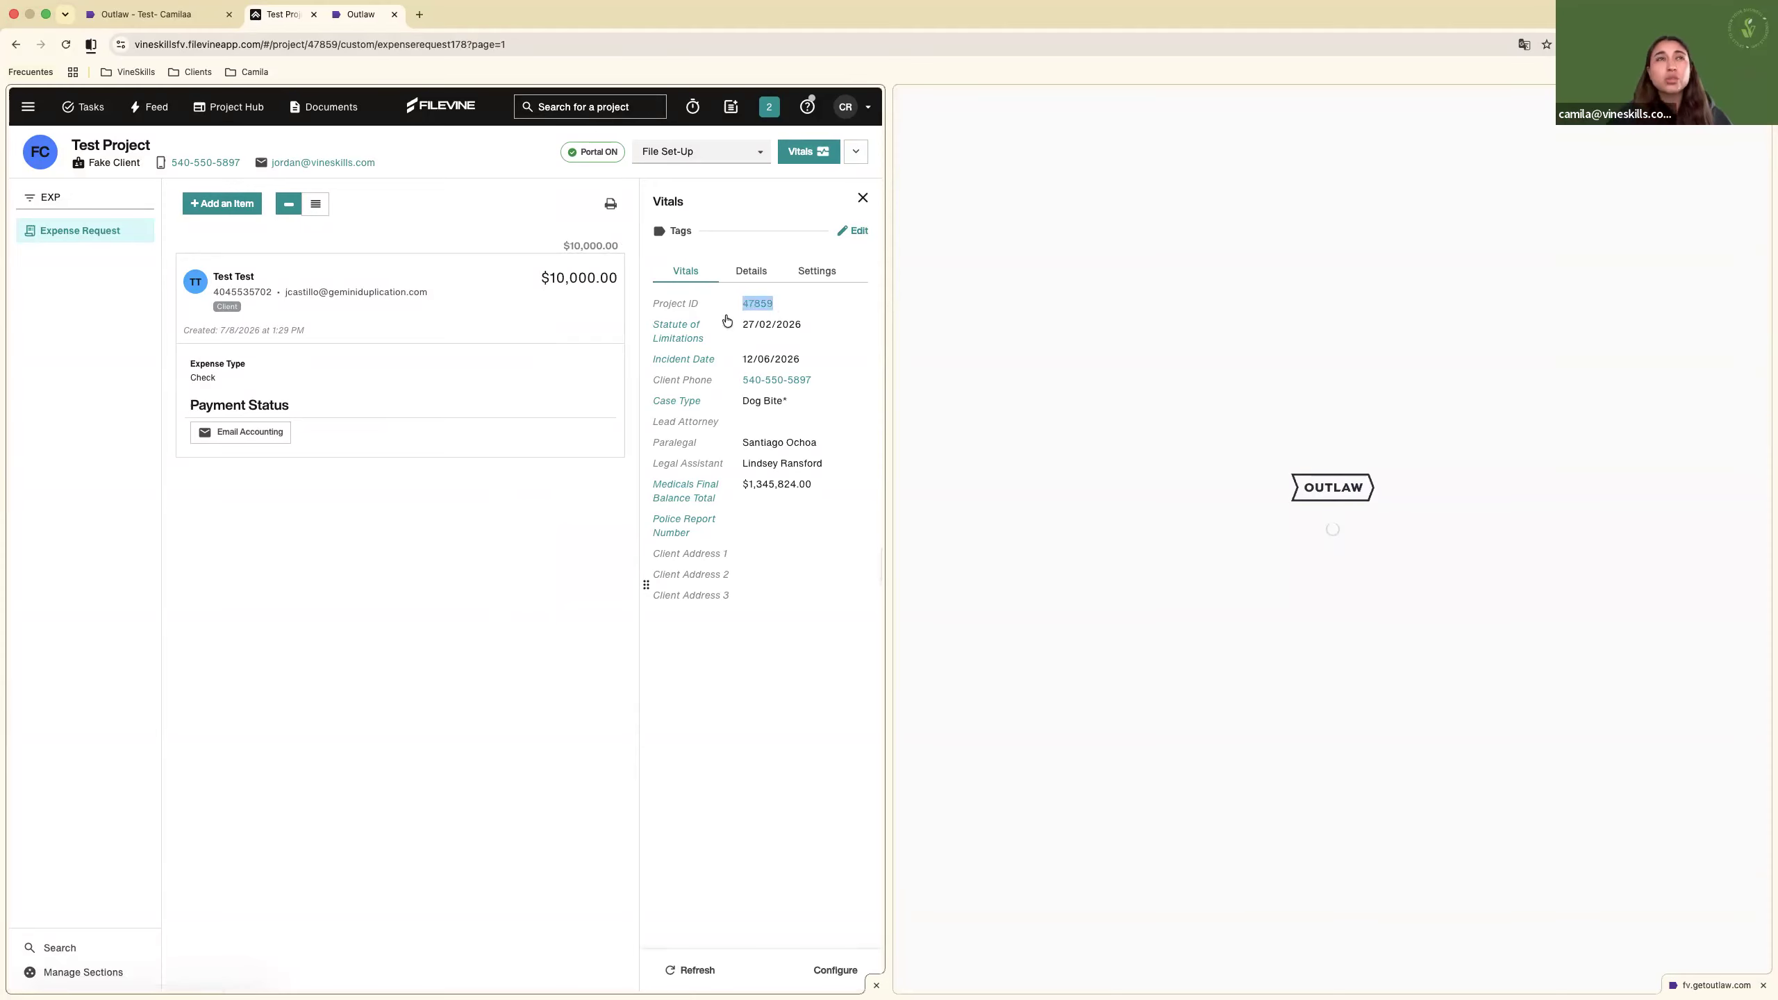
Enter the copied project ID as the Proofing ID, create the template's Filevine connection and close the template settings.
{"action": "left_click", "coordinate": [139, 19]}
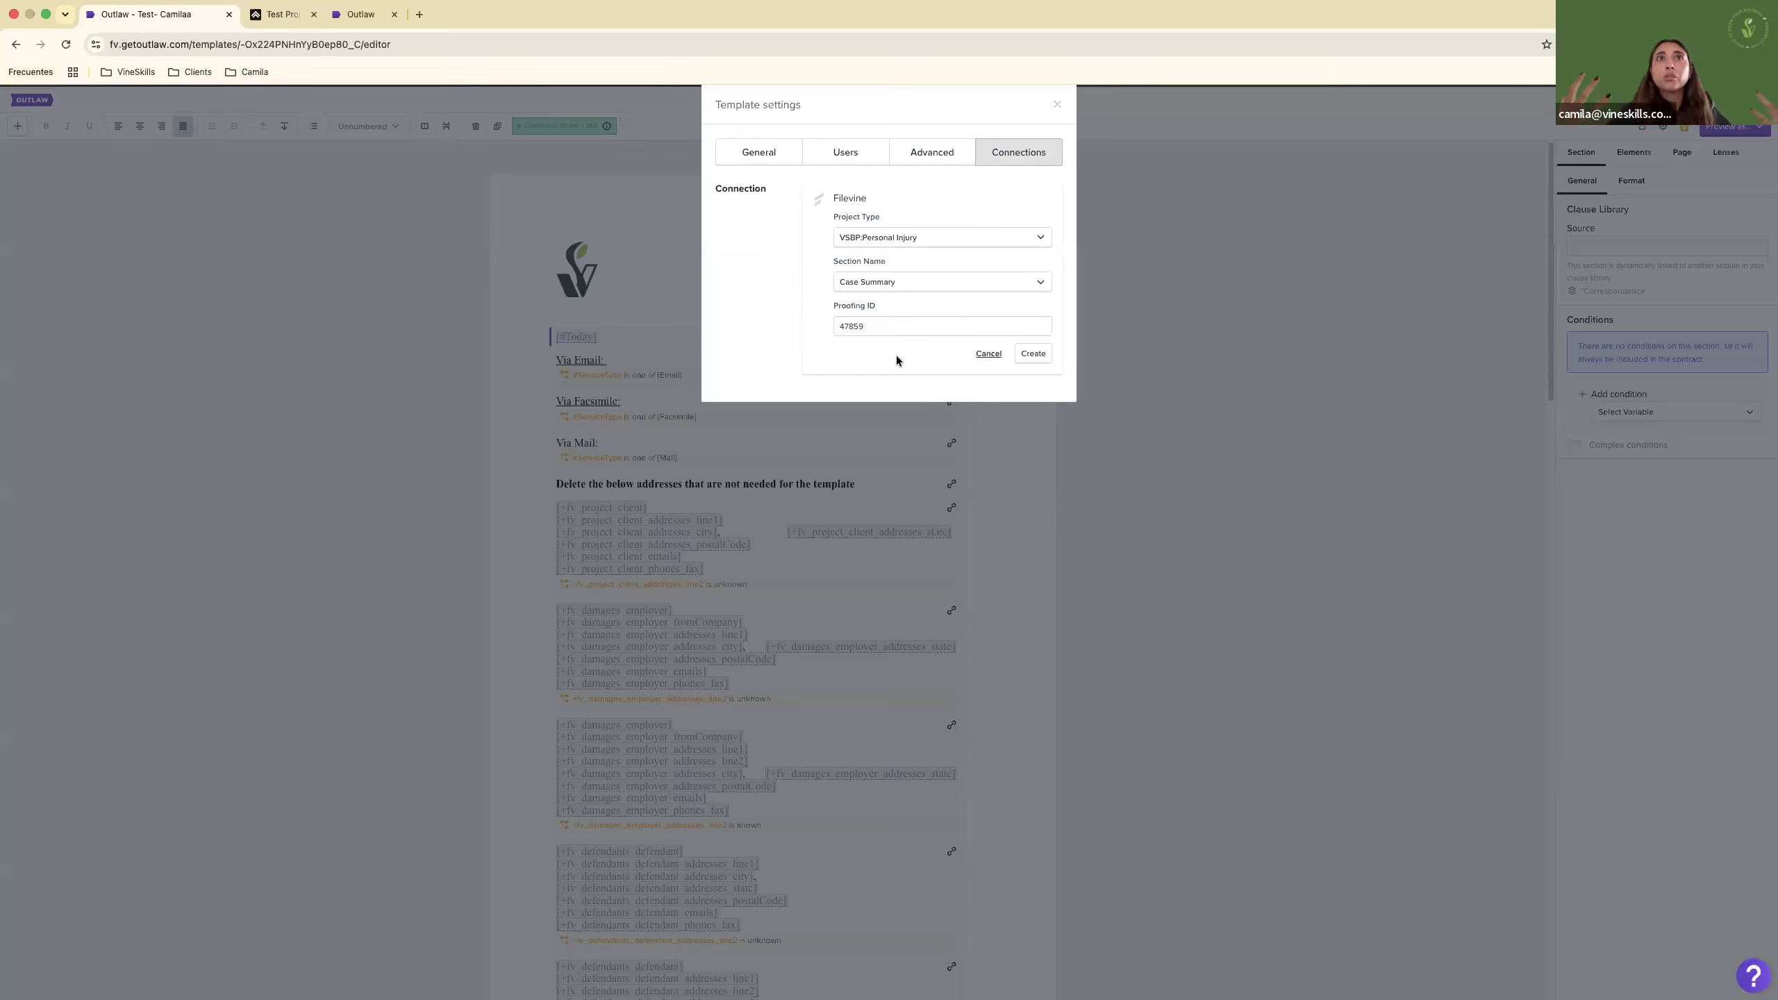
{"action": "left_click", "coordinate": [1033, 353]}
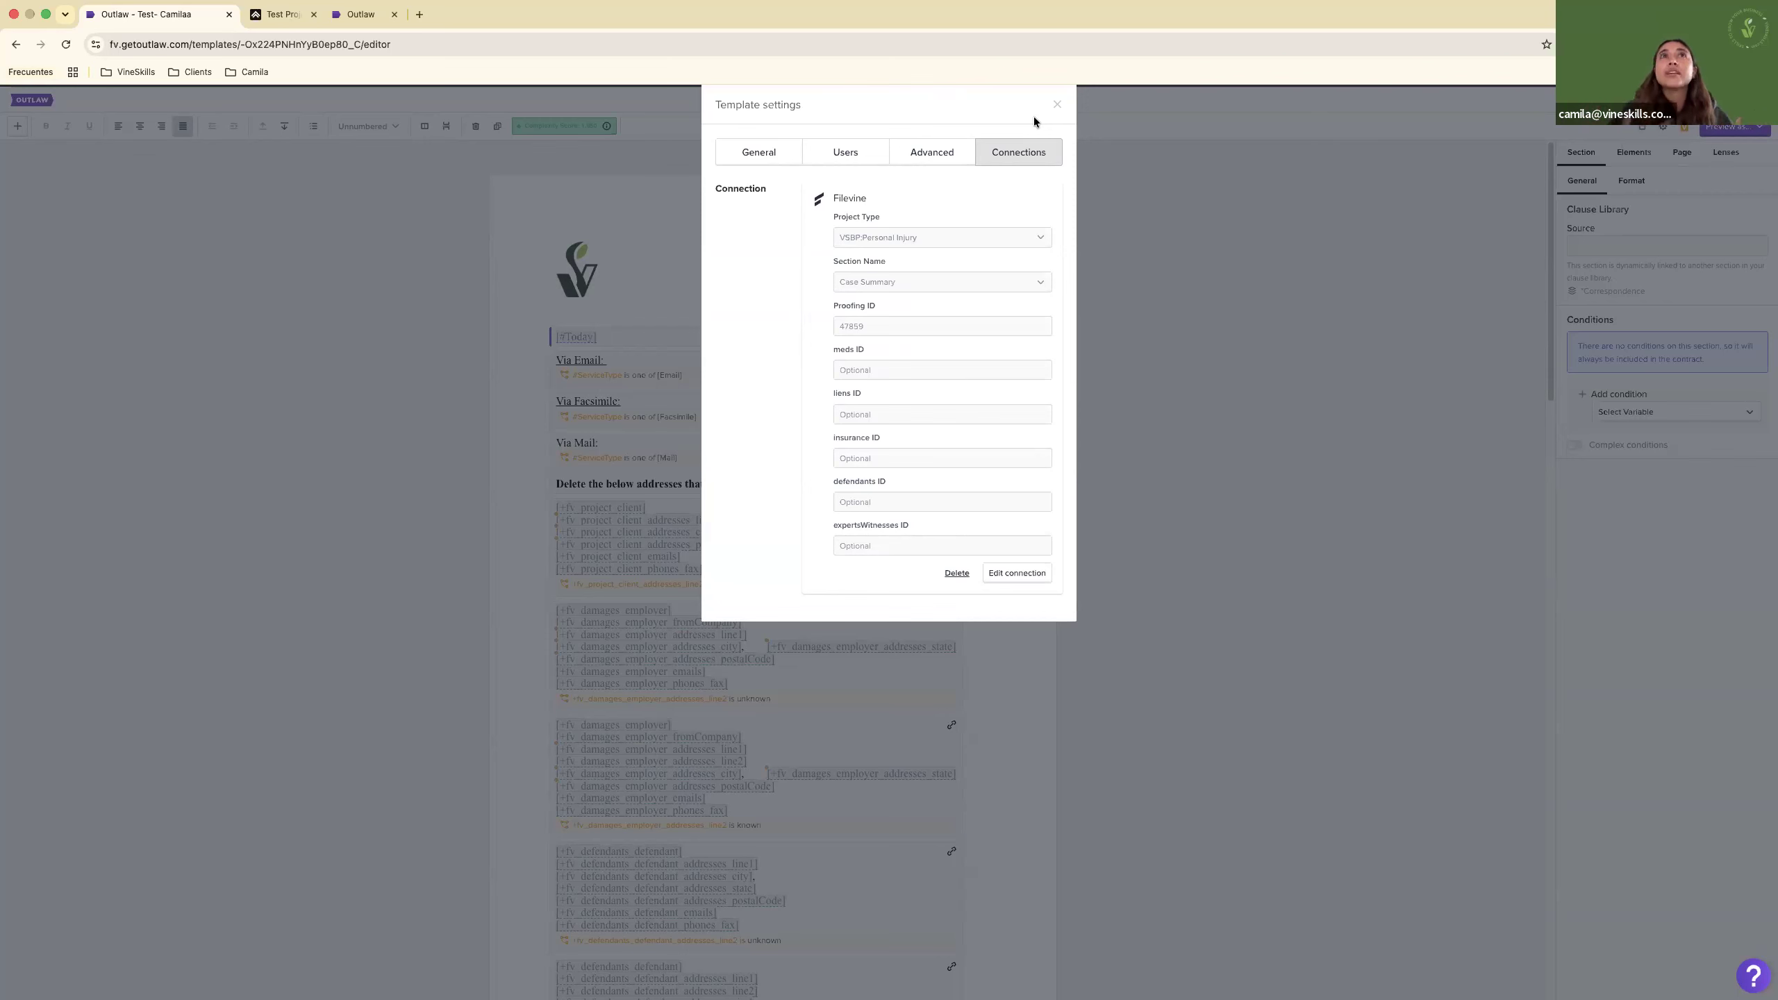
{"action": "left_click", "coordinate": [1058, 112]}
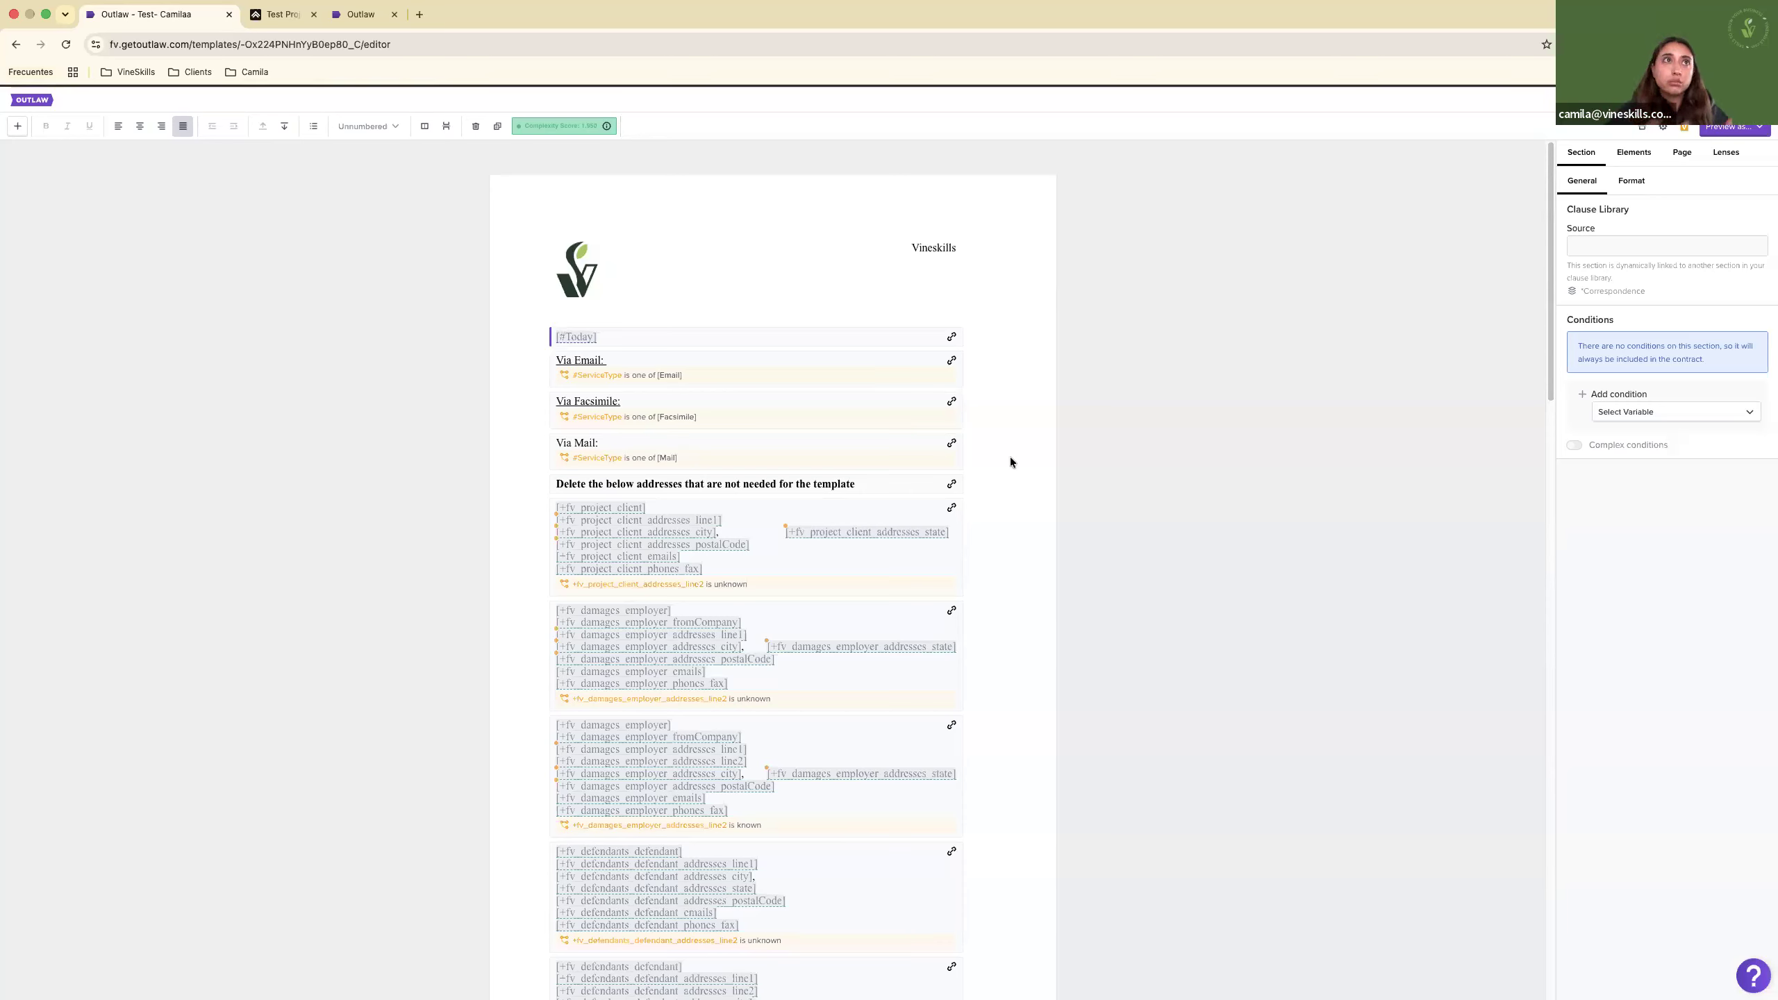
Preview the template as Flow (Web), examine how its address blocks are filled from the project, and close the preview.
{"action": "left_click", "coordinate": [1727, 129]}
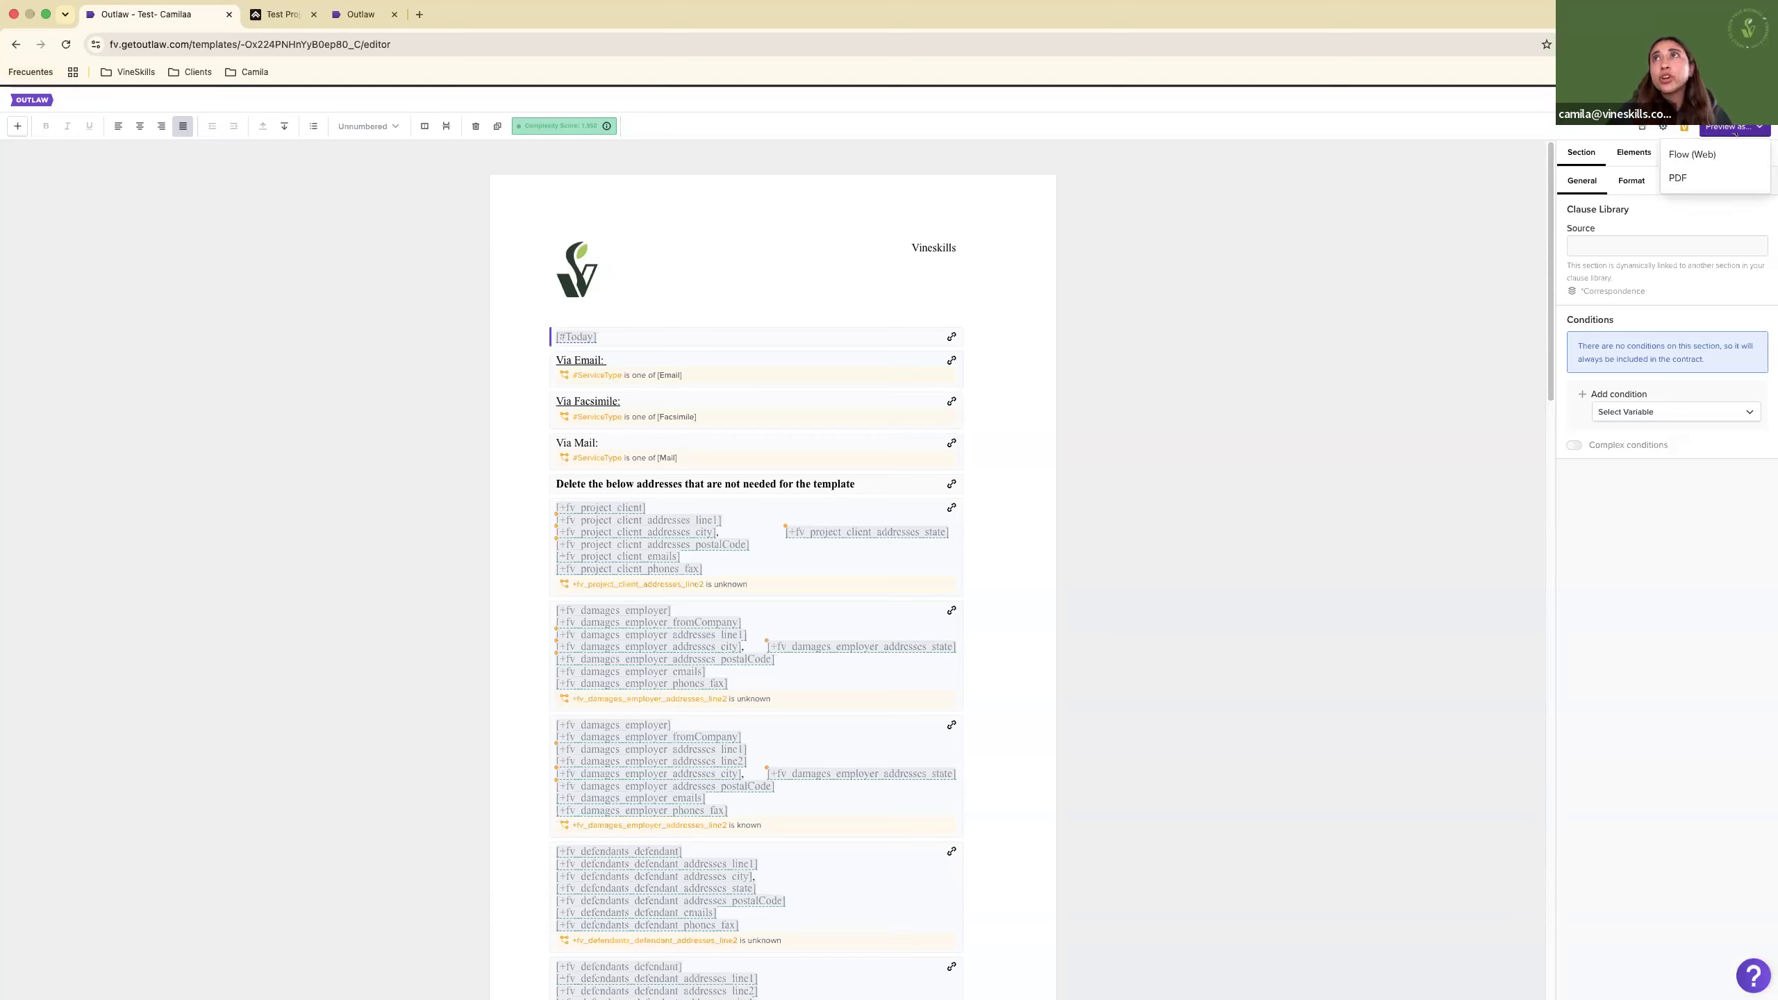
{"action": "left_click", "coordinate": [1691, 155]}
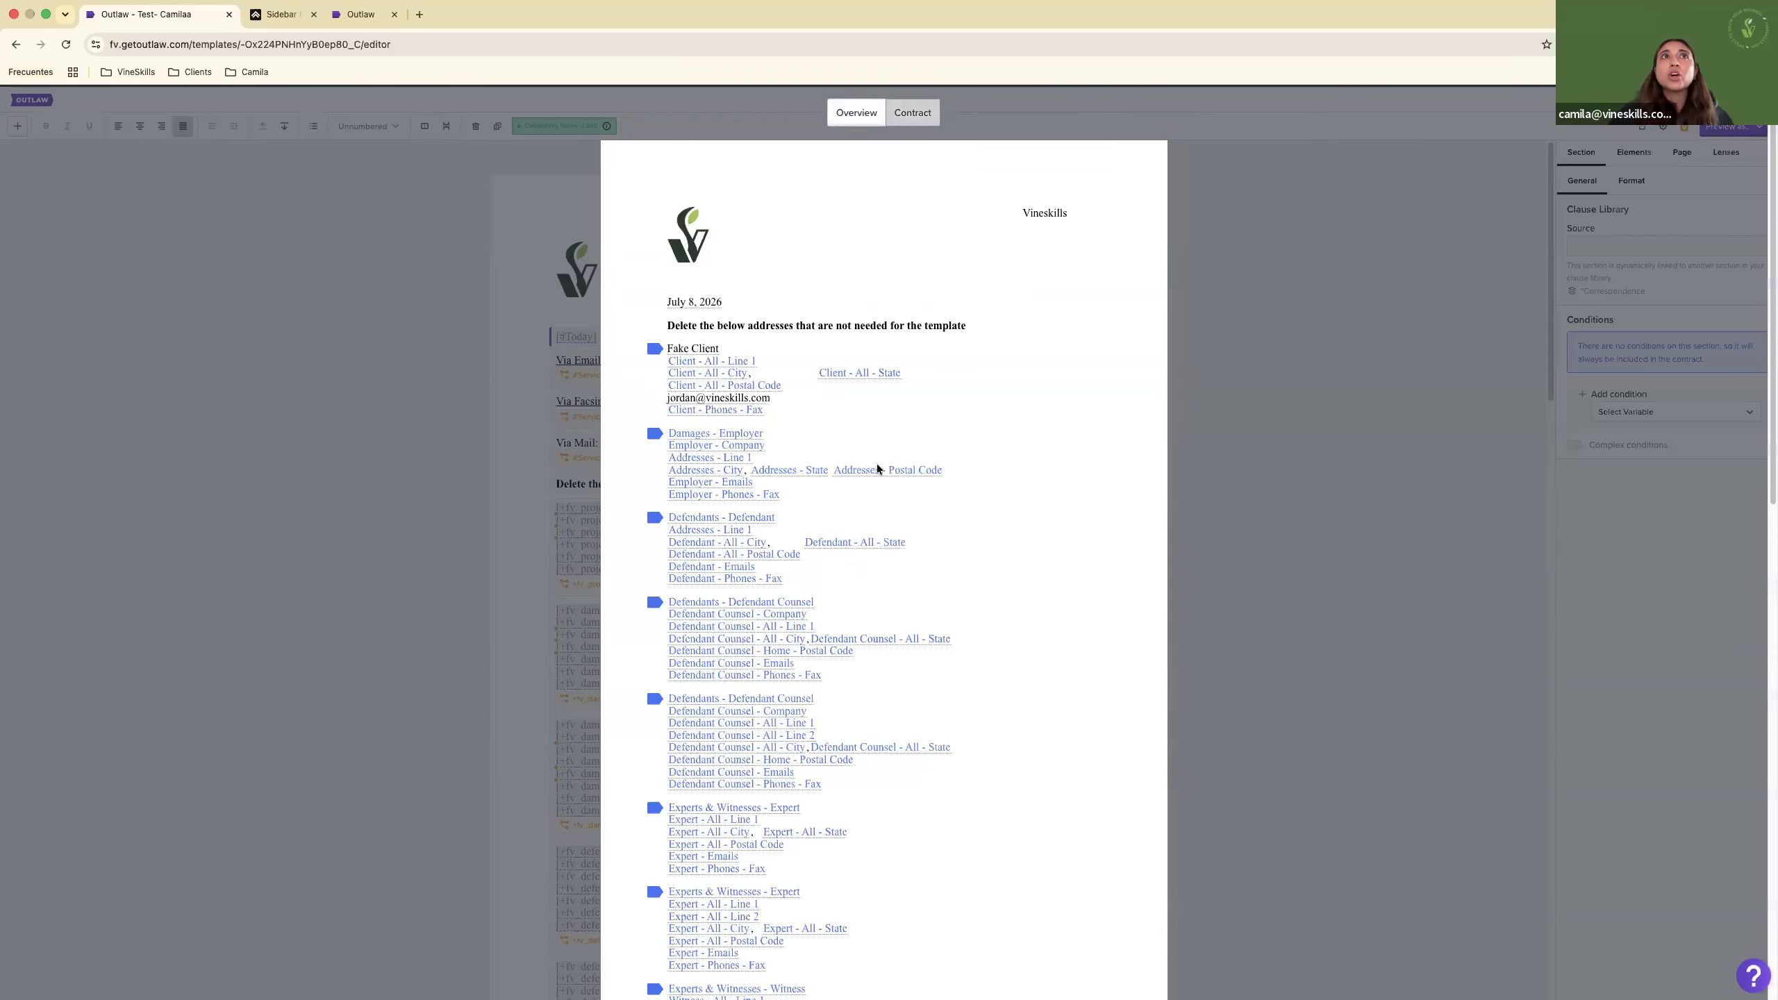
{"action": "scroll", "coordinate": [876, 464], "scroll_direction": "down", "scroll_amount": 10}
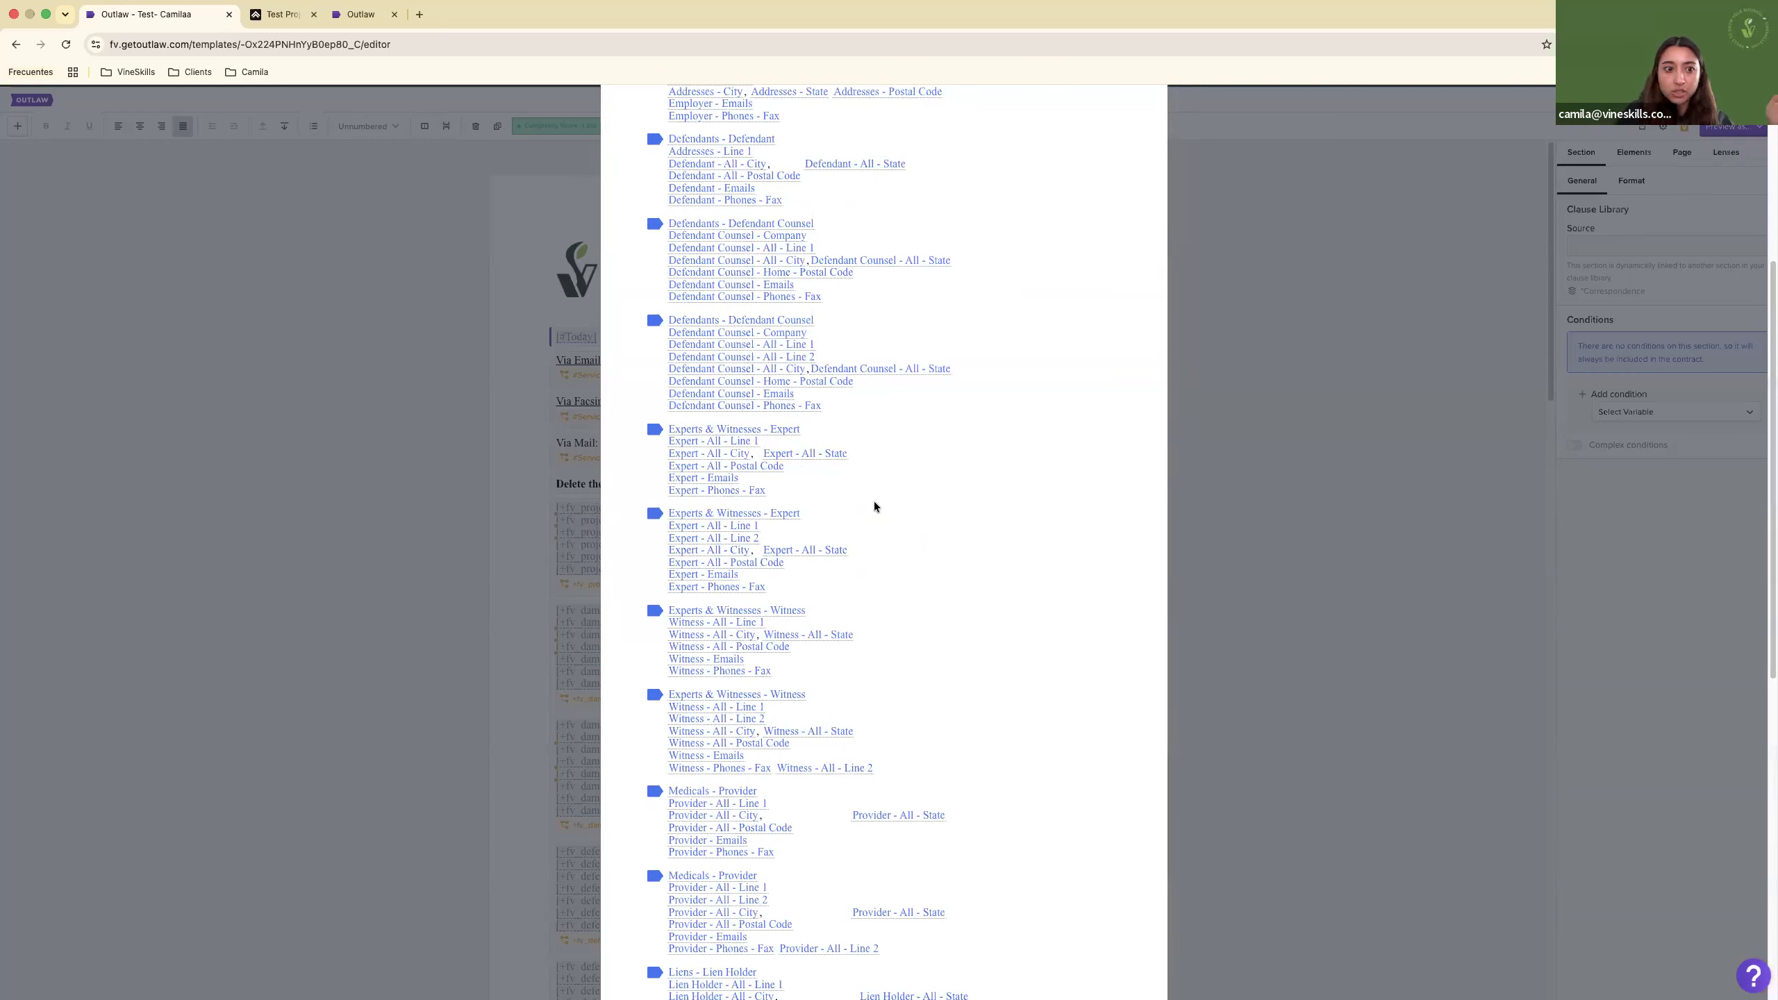
{"action": "scroll", "coordinate": [873, 559], "scroll_direction": "up", "scroll_amount": 10}
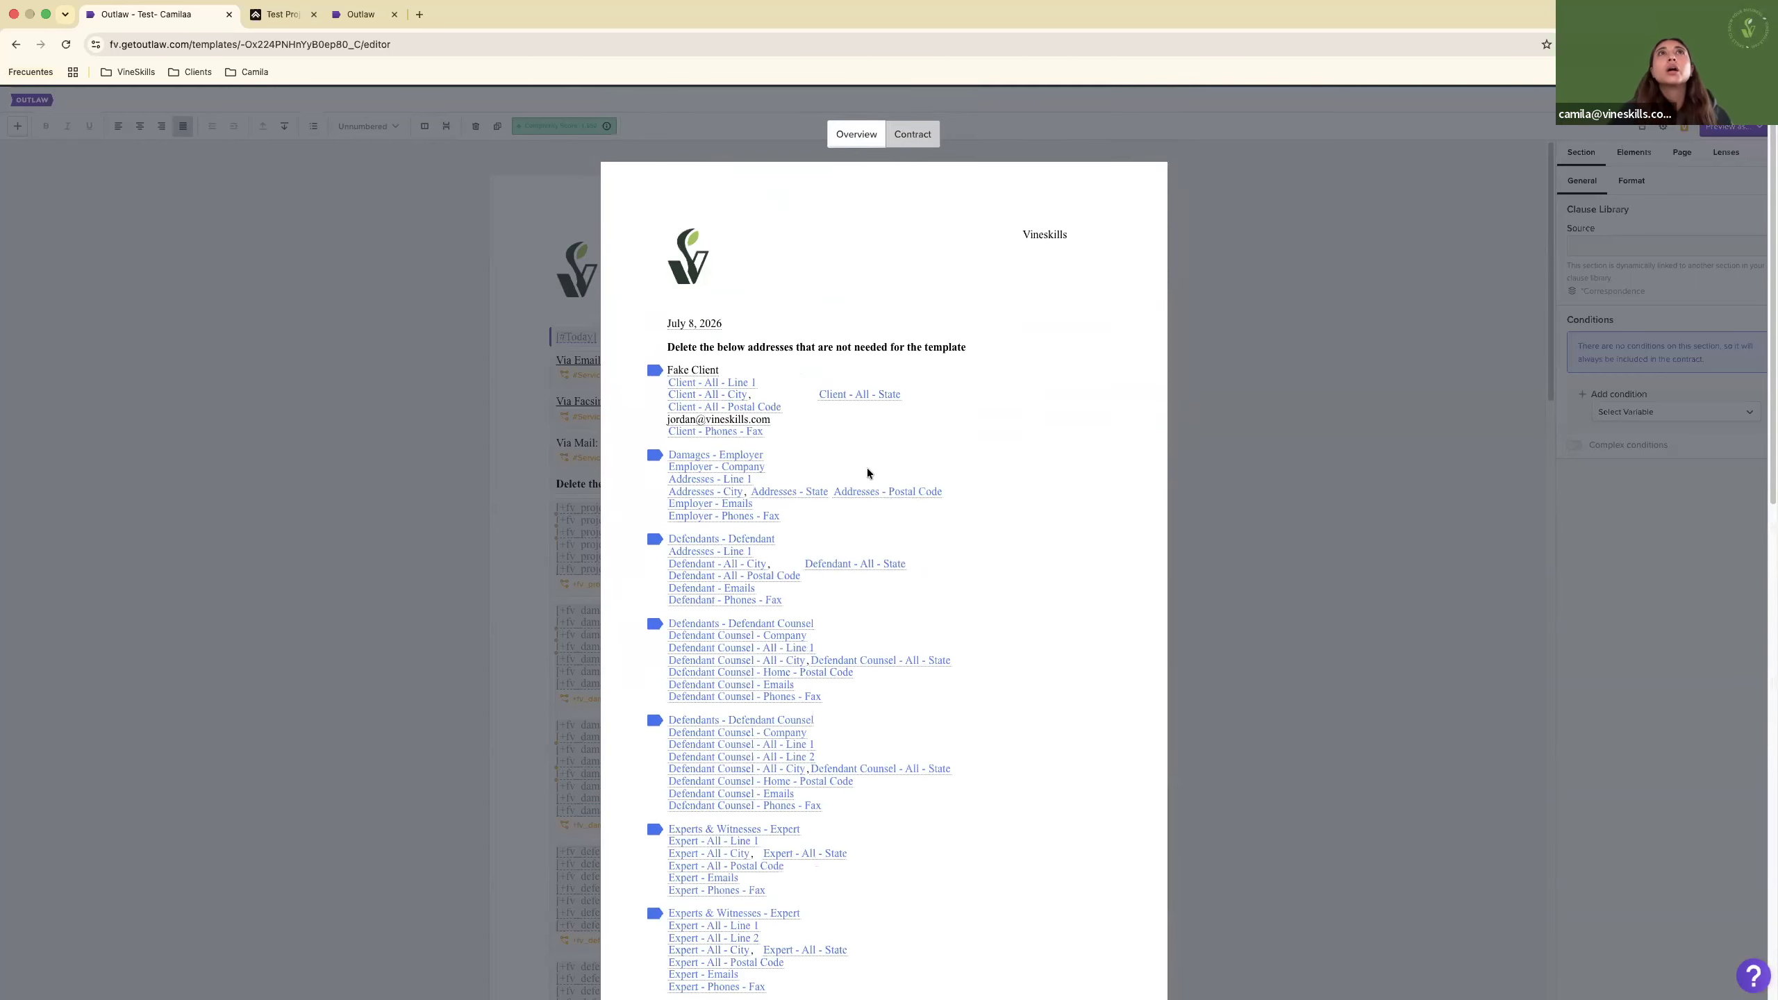
{"action": "left_click", "coordinate": [857, 122]}
{"action": "left_click", "coordinate": [1221, 239]}
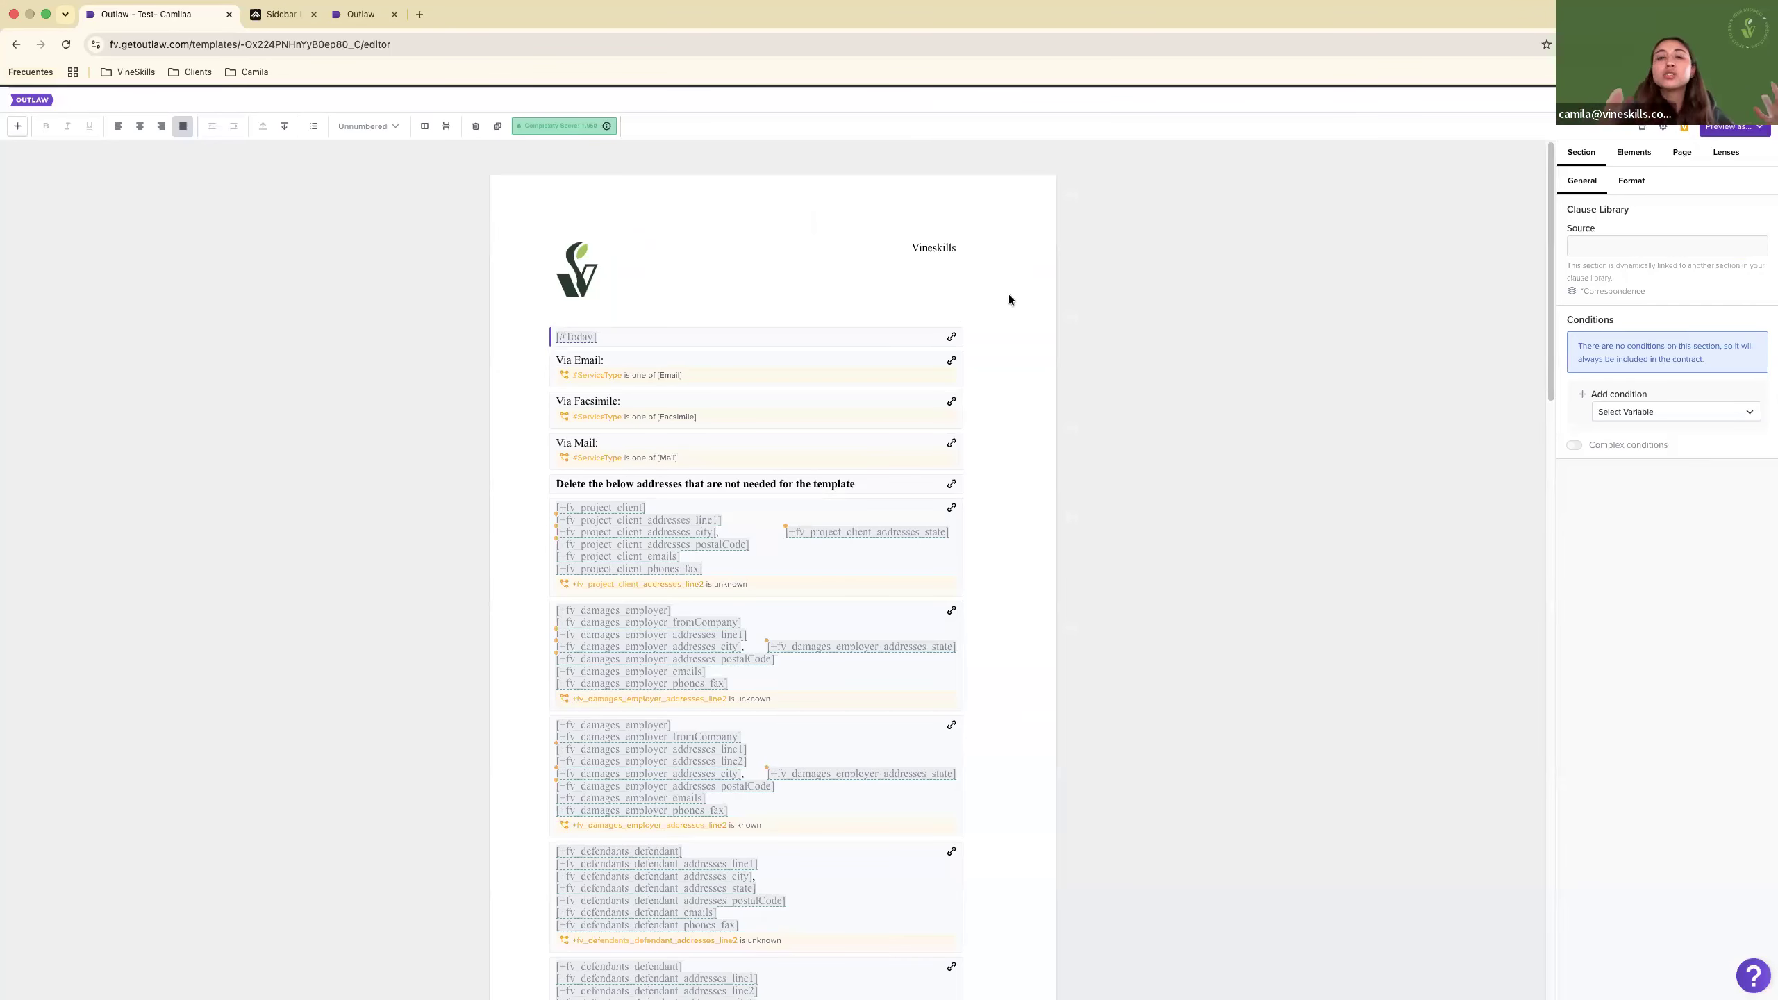
Add a new paragraph section below the sign-off caption at the end of the letter template.
{"action": "scroll", "coordinate": [1008, 299], "scroll_direction": "down", "scroll_amount": 3}
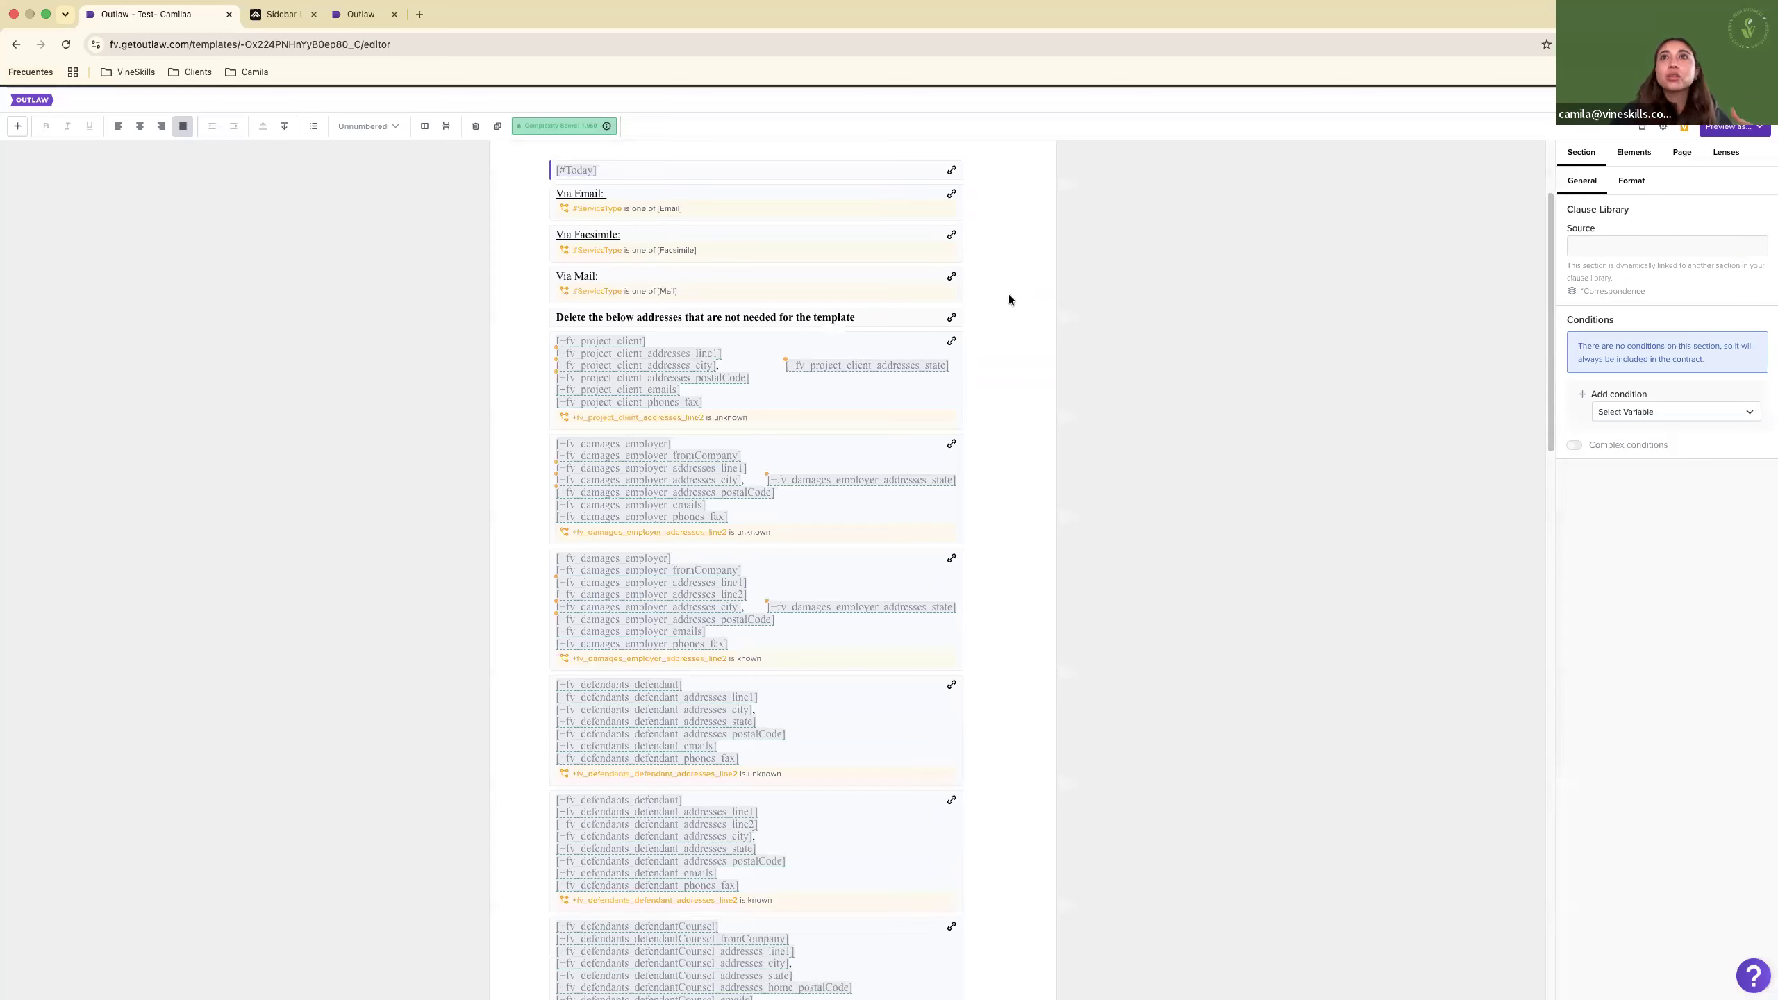
{"action": "scroll", "coordinate": [1008, 300], "scroll_direction": "down", "scroll_amount": 4}
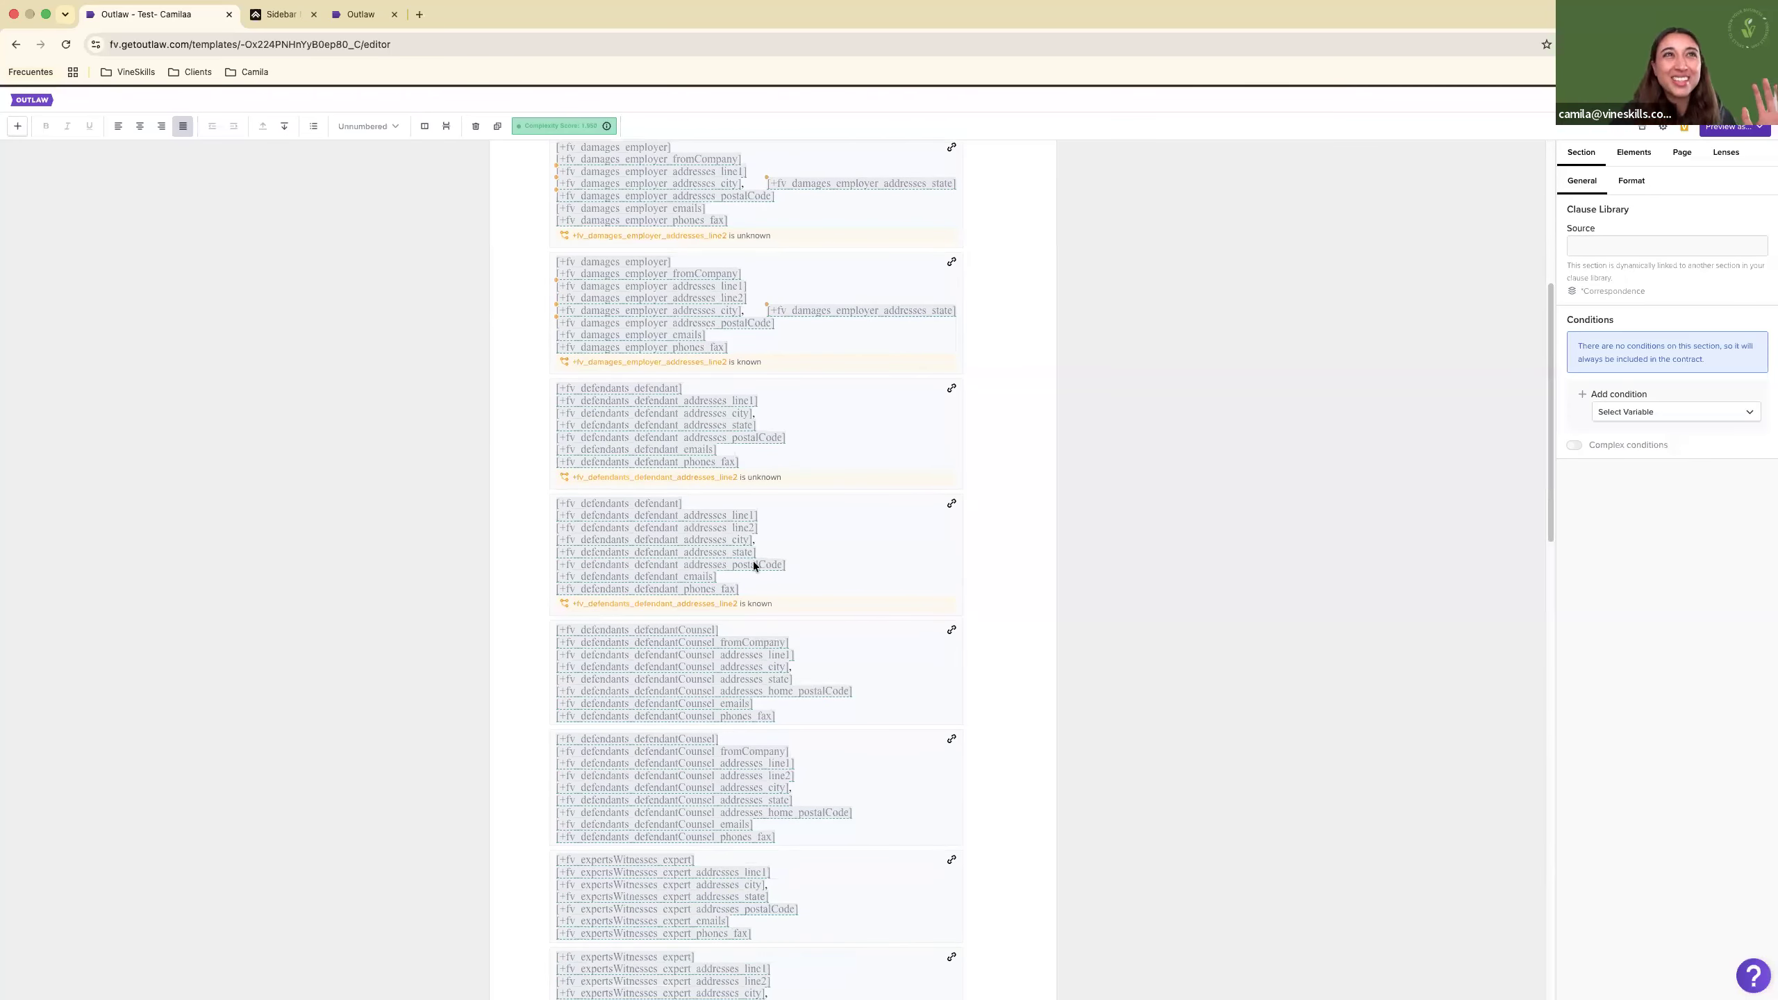
{"action": "scroll", "coordinate": [752, 561], "scroll_direction": "down", "scroll_amount": 10}
{"action": "left_click", "coordinate": [626, 620]}
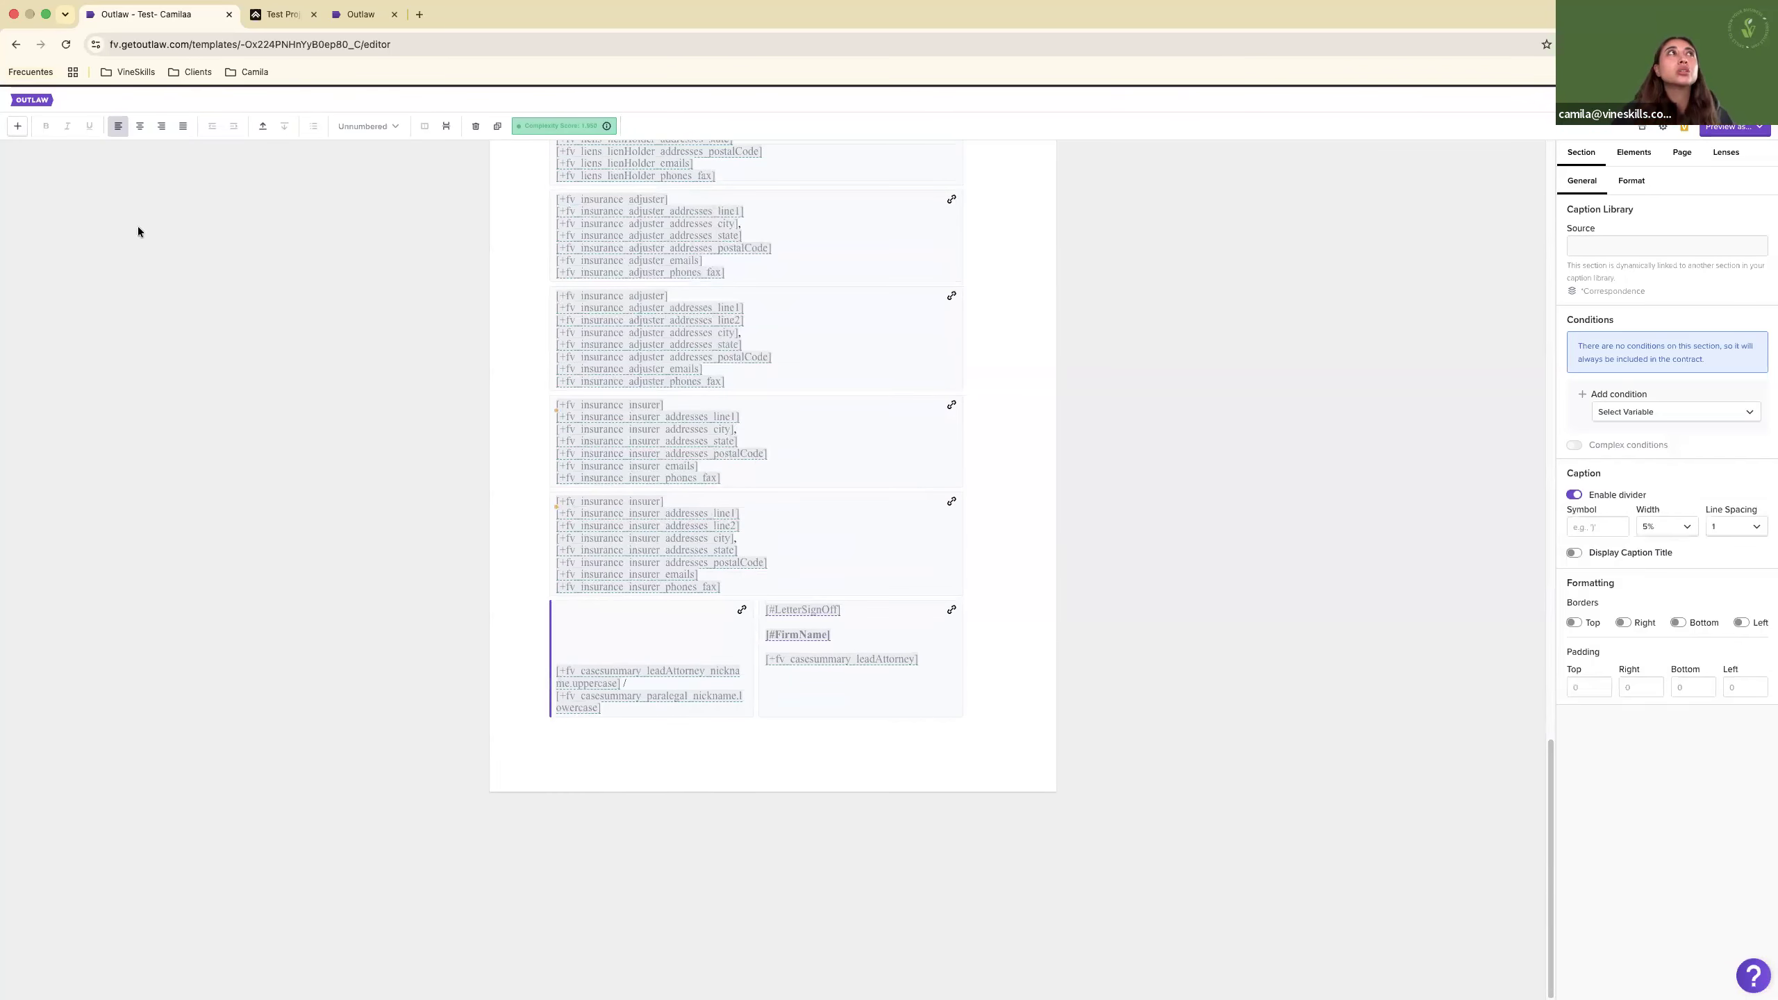
{"action": "left_click", "coordinate": [18, 127]}
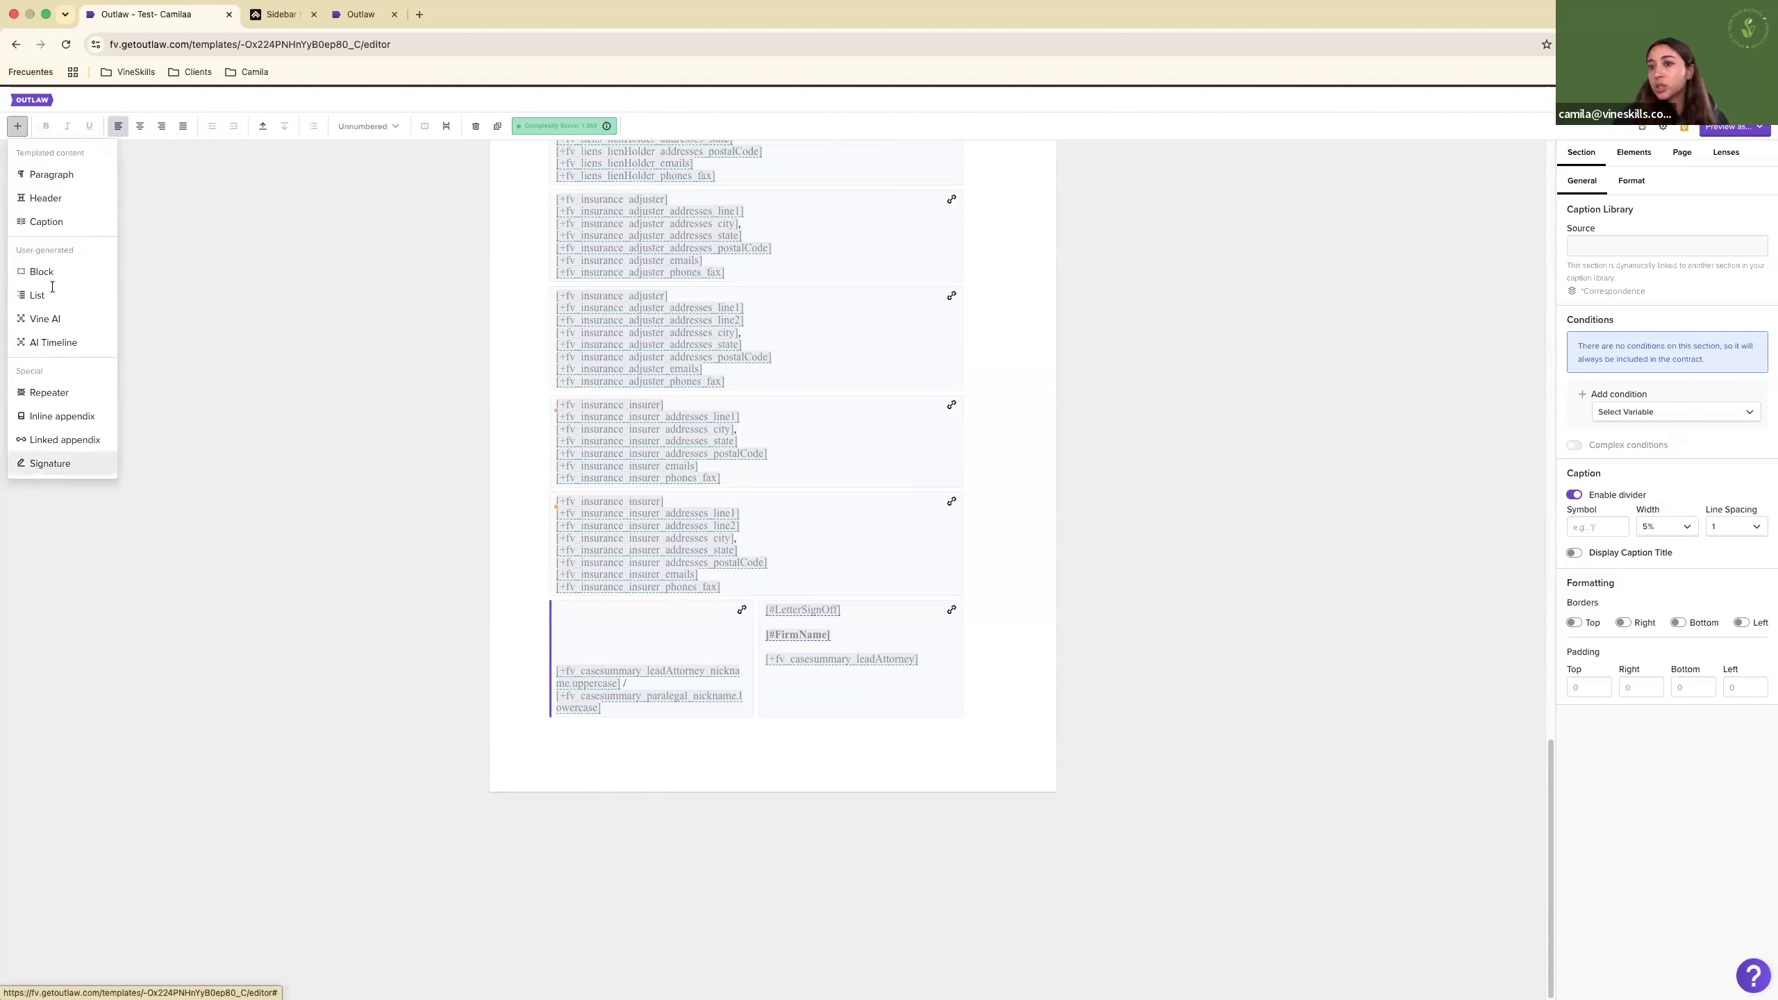
{"action": "left_click", "coordinate": [59, 175]}
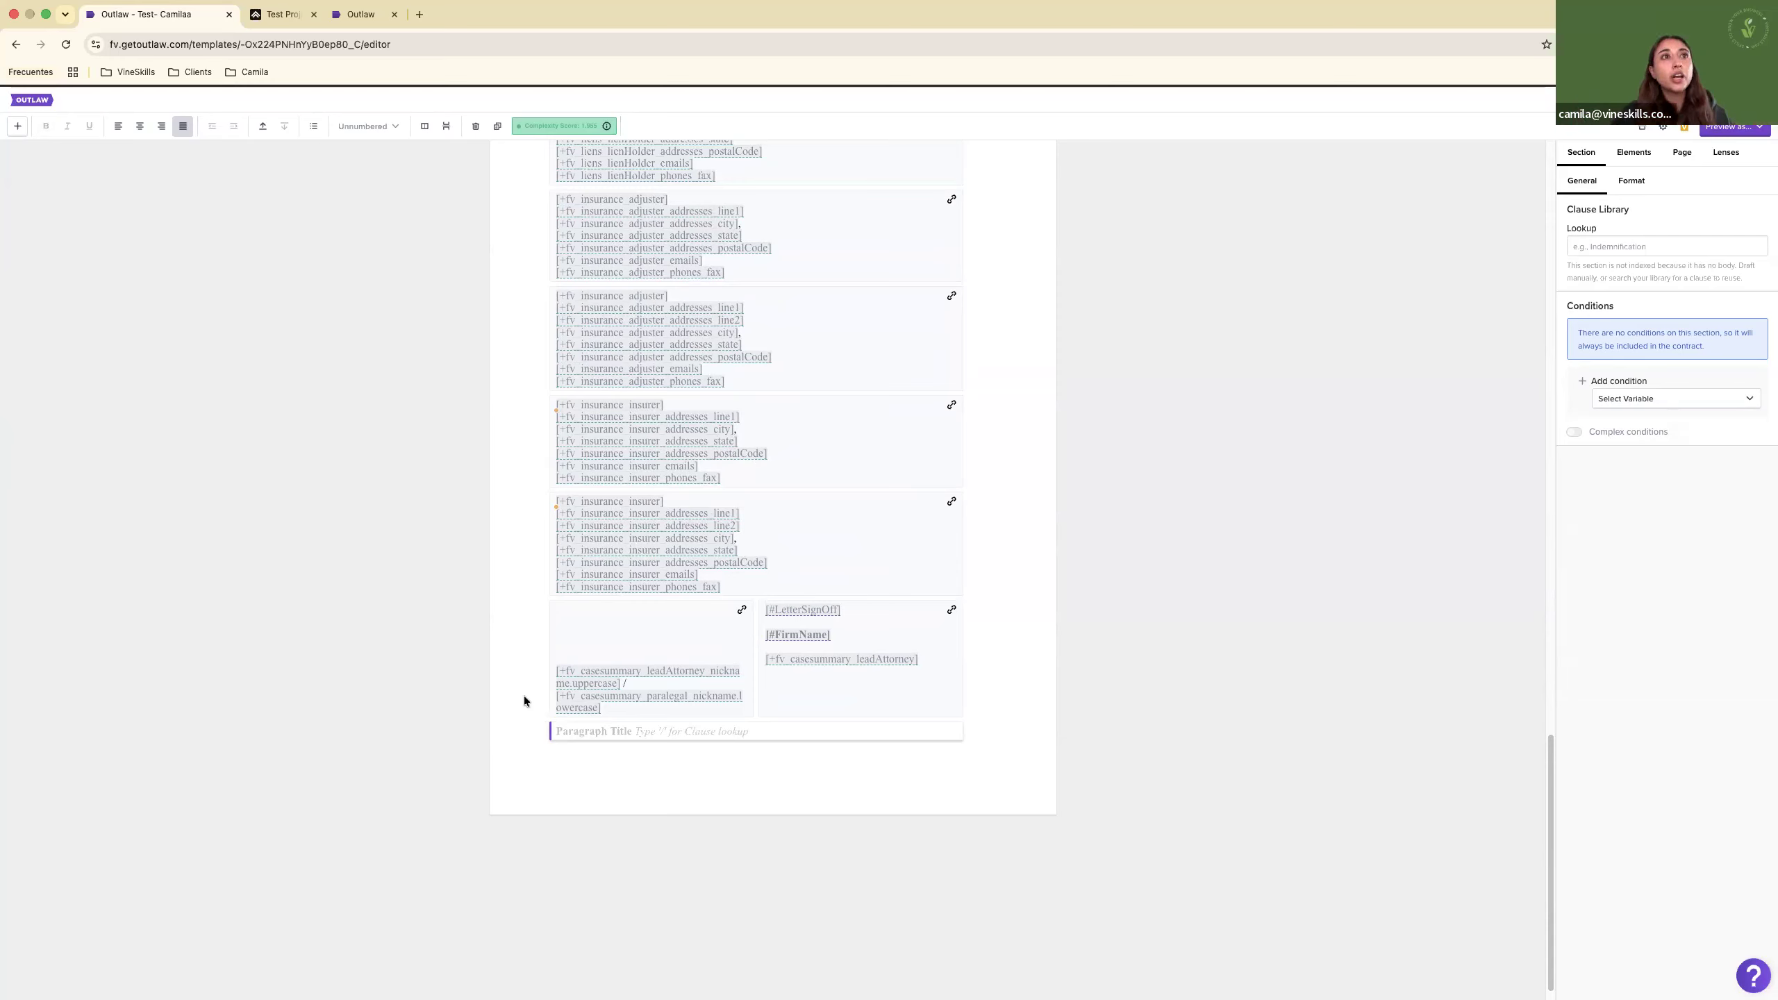
{"action": "type", "text": "["}
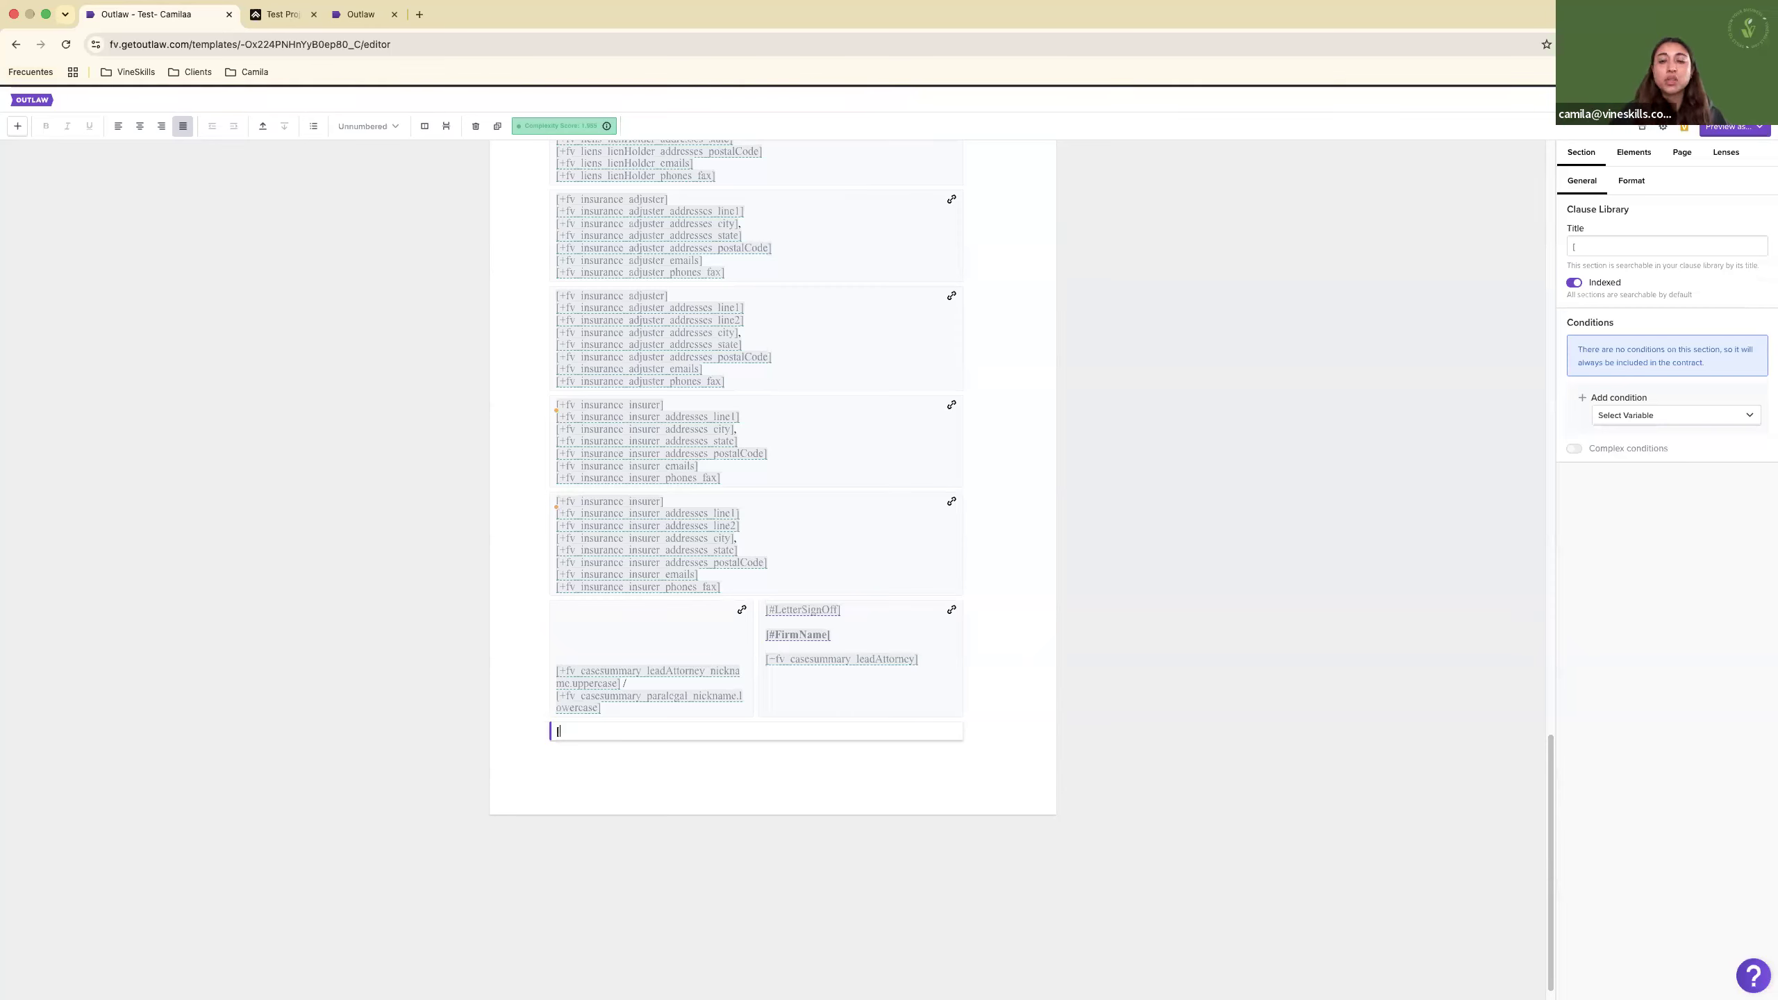
{"action": "type", "text": "+"}
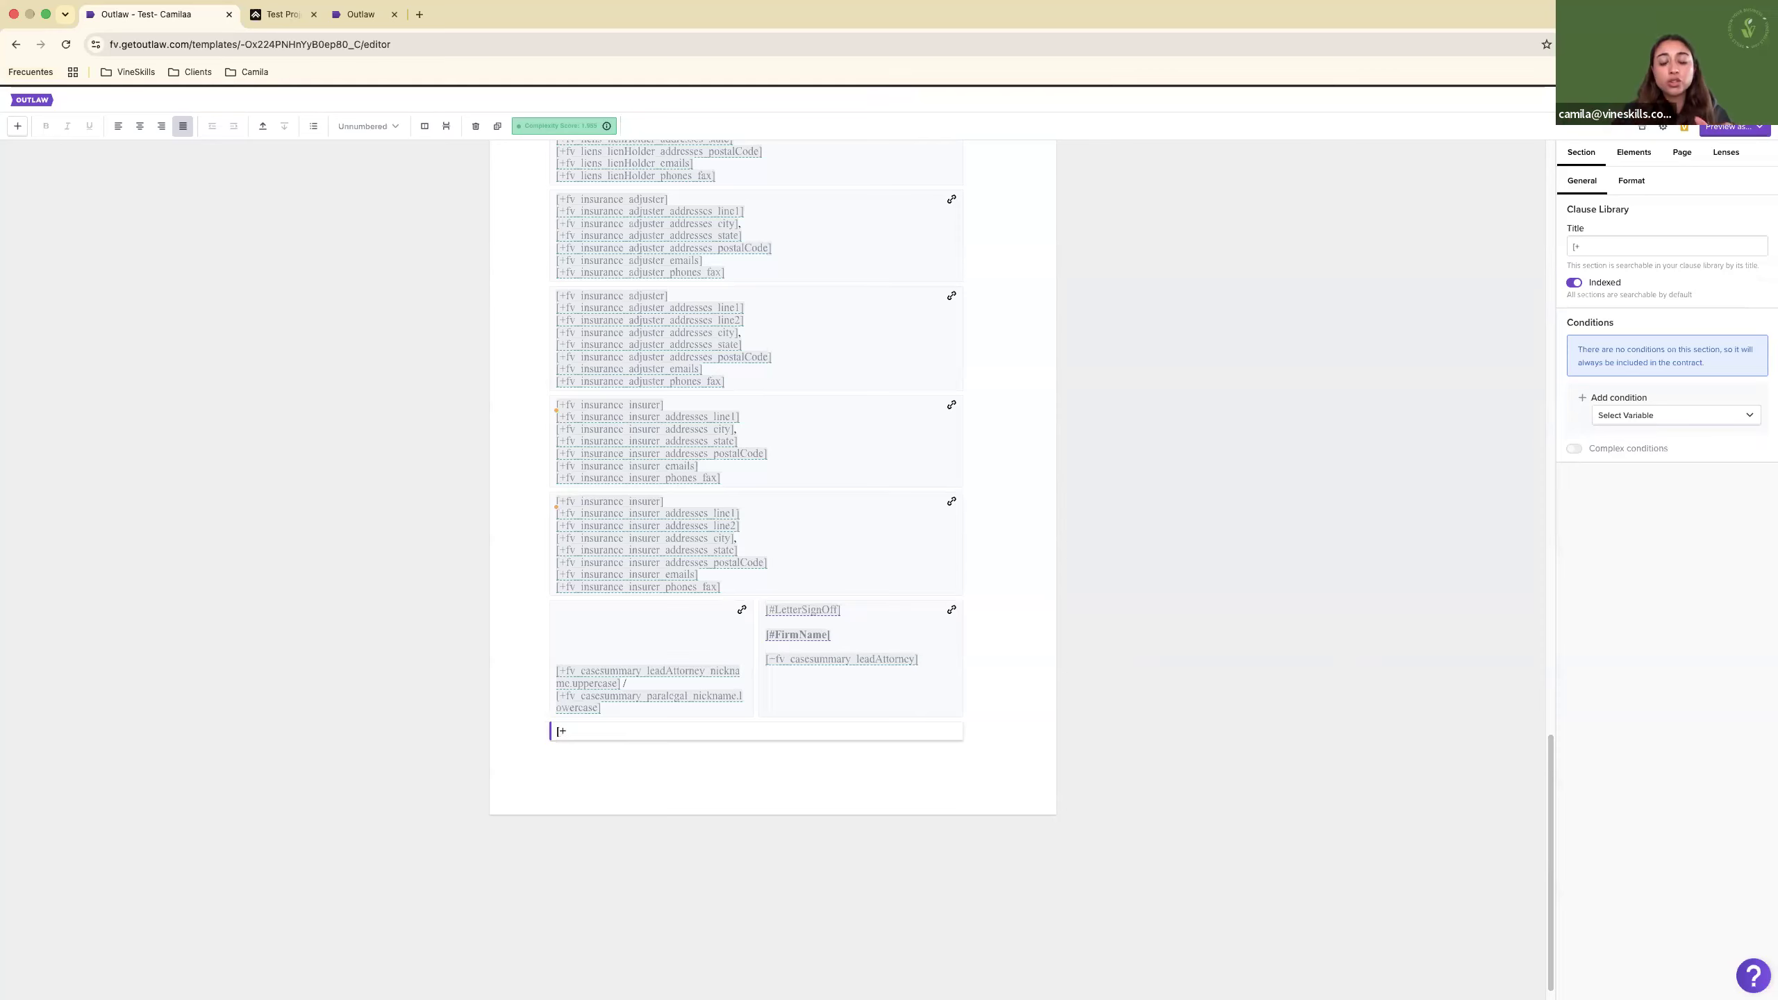
{"action": "type", "text": "fv_d"}
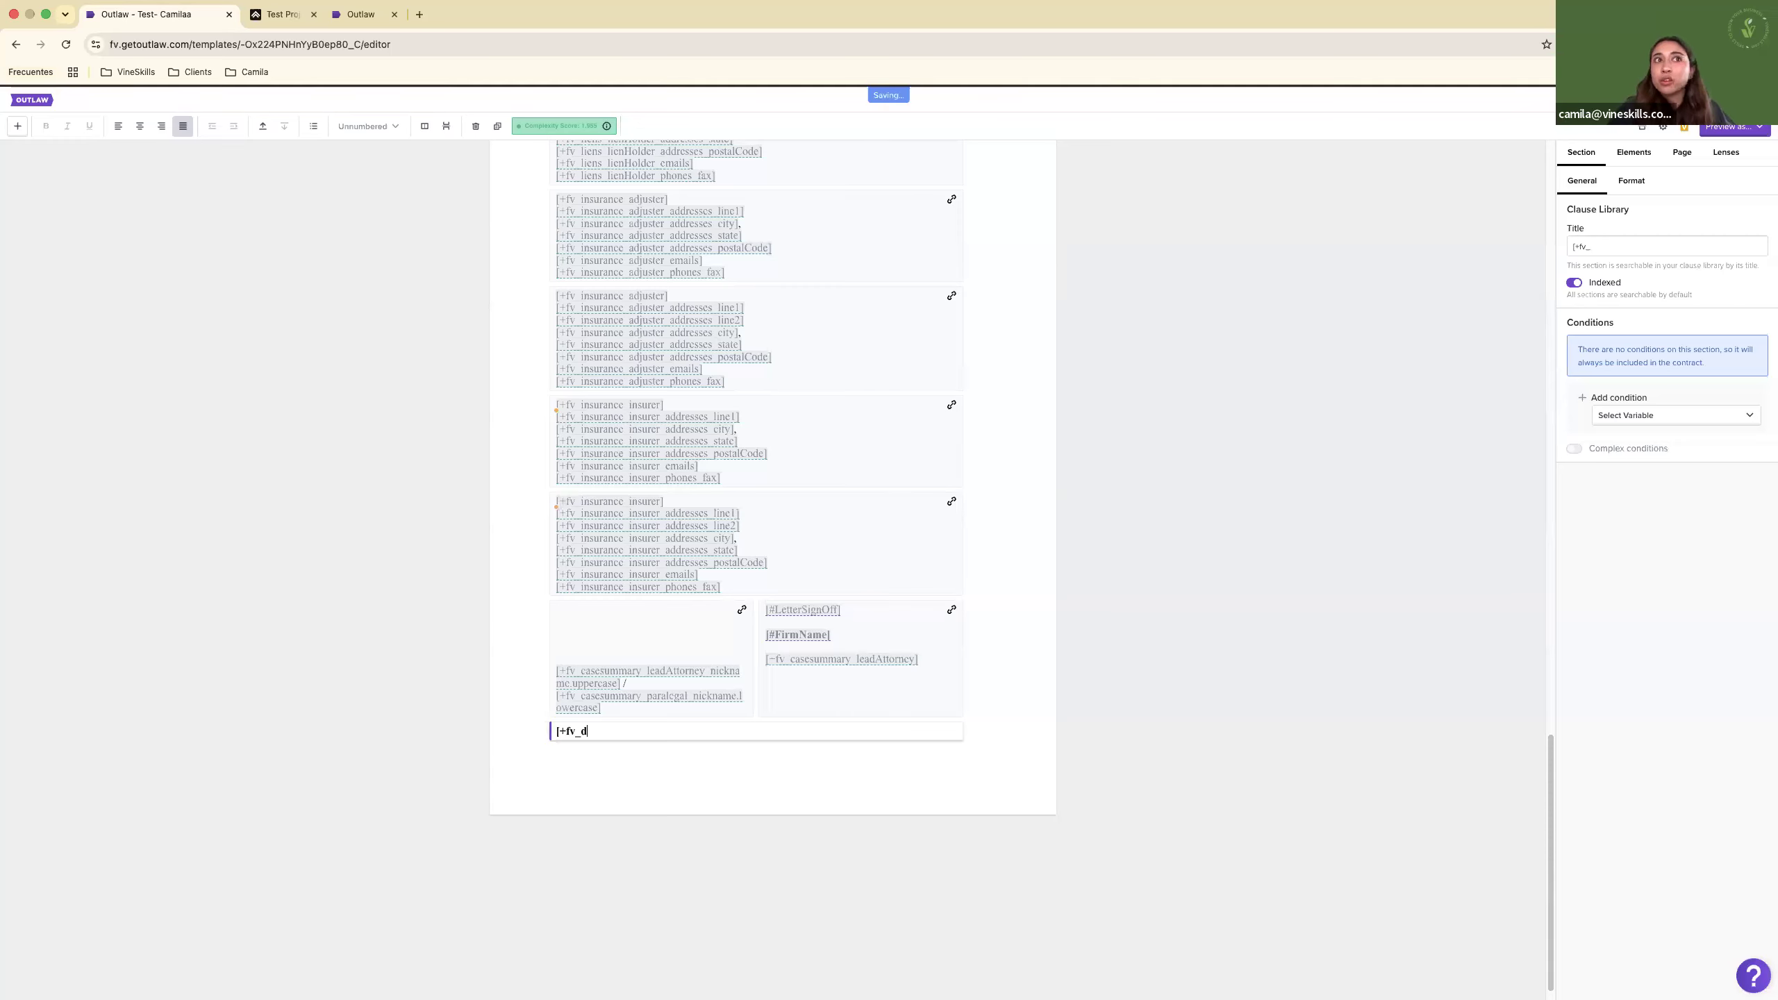
{"action": "key", "text": "BackSpace"}
{"action": "key", "text": "BackSpace"}
{"action": "key", "text": "BackSpace"}
{"action": "key", "text": "BackSpace"}
{"action": "key", "text": "BackSpace"}
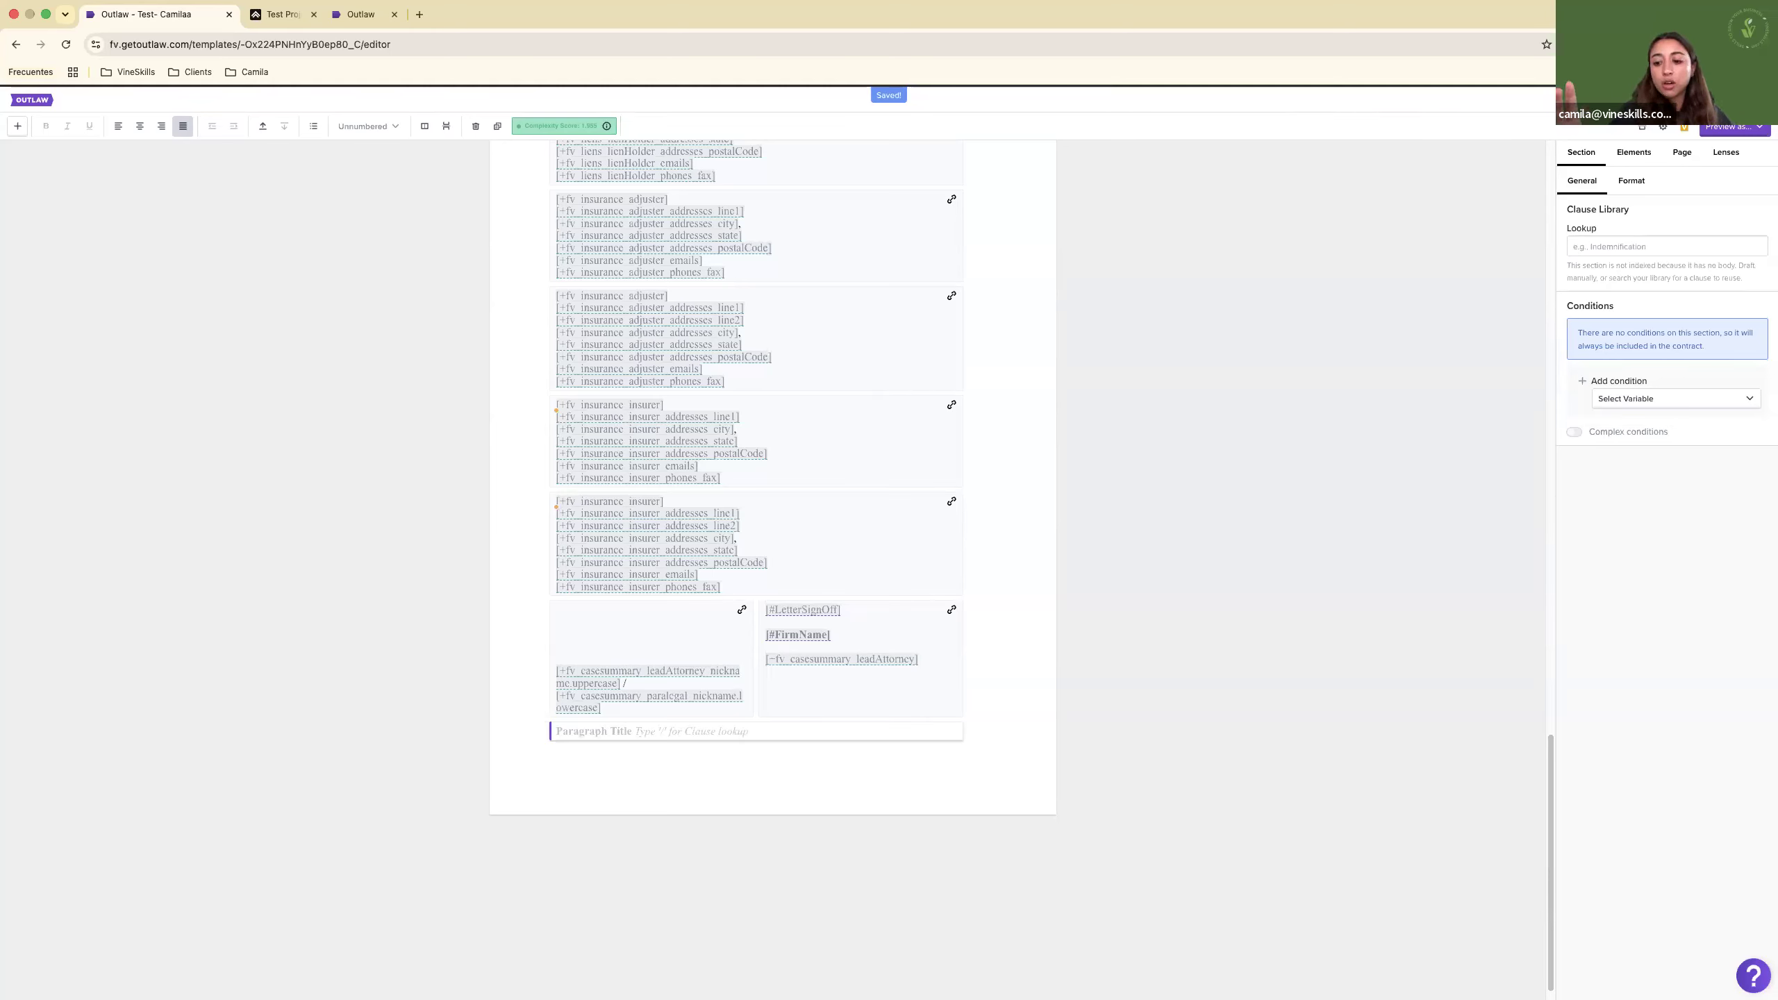
Move to the new section's paragraph body and start a variable reference with [#.
{"action": "key", "text": "Return"}
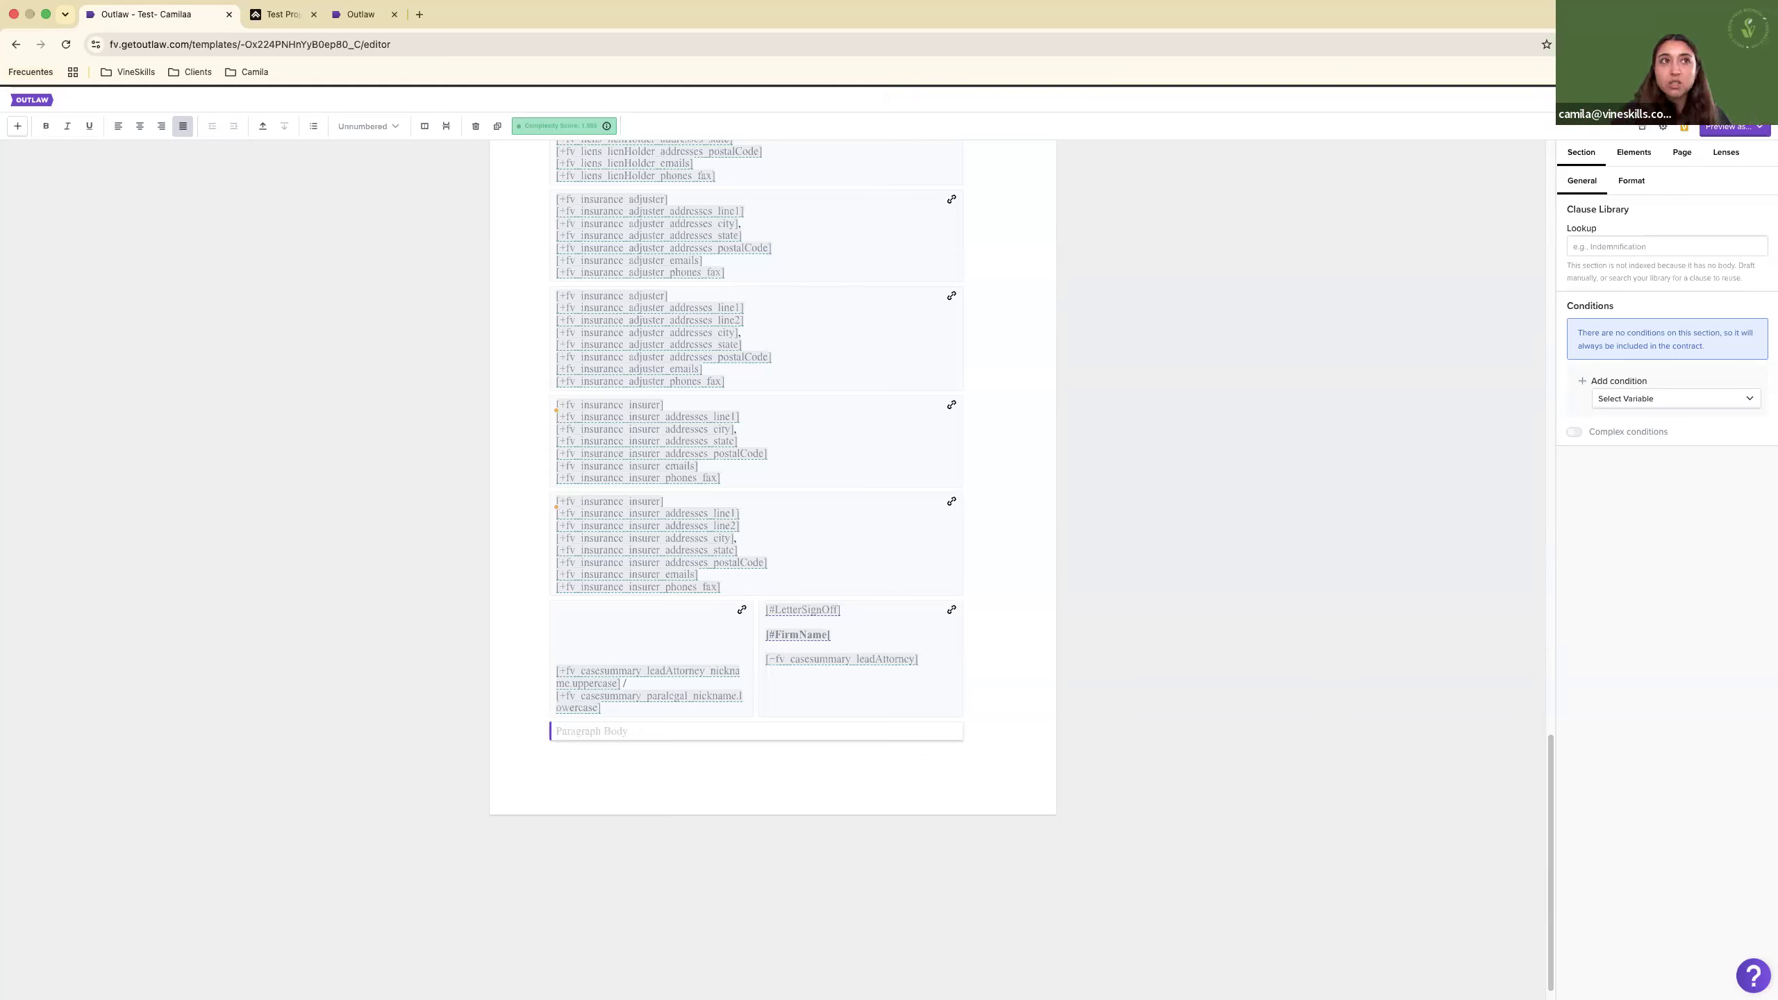
{"action": "type", "text": "["}
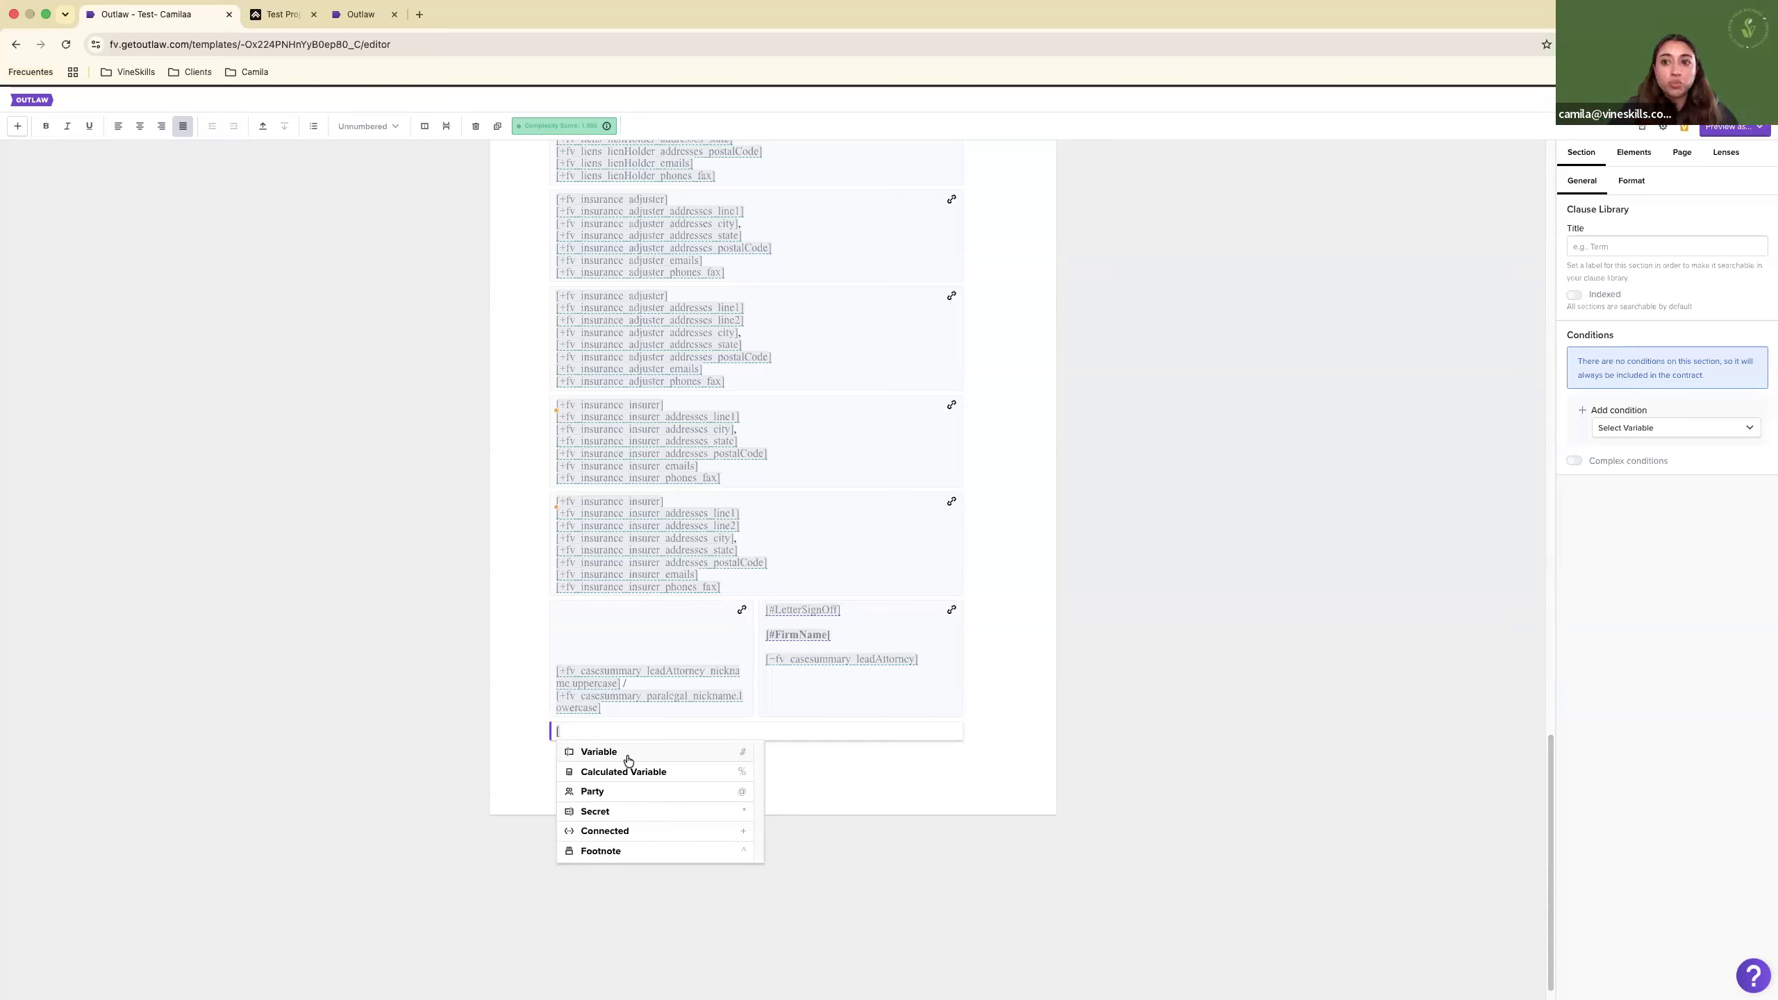
{"action": "type", "text": "#"}
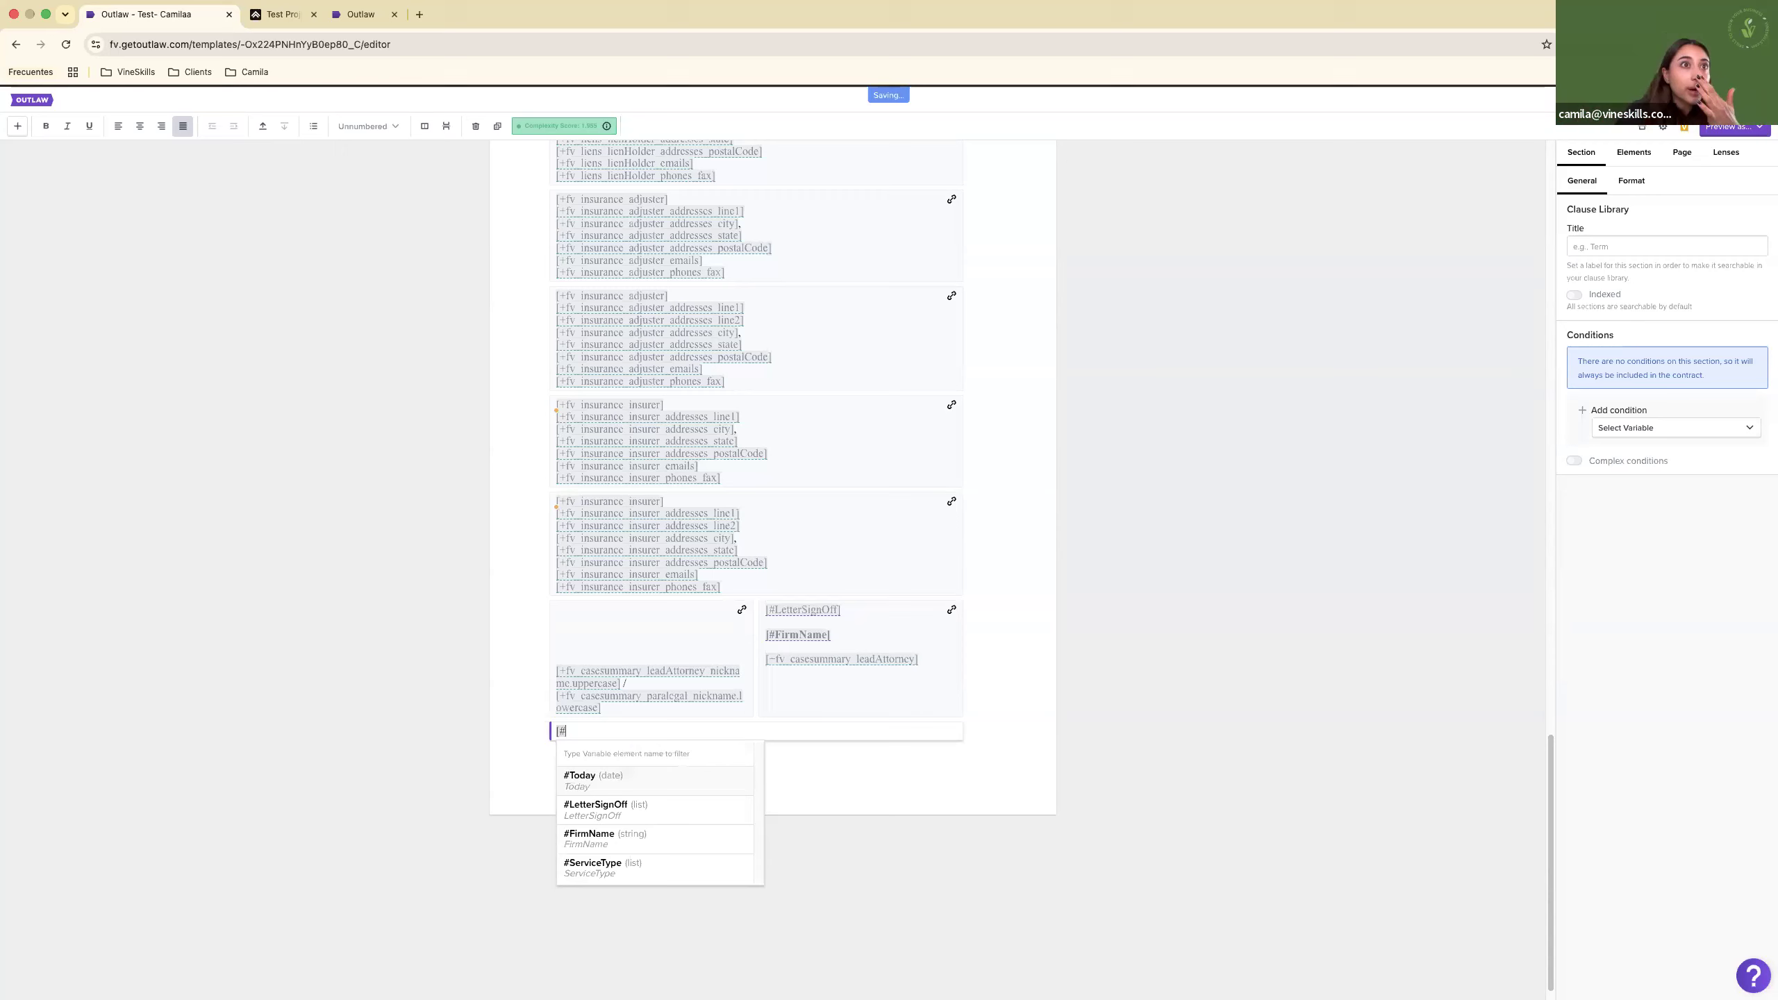
{"action": "type", "text": "To"}
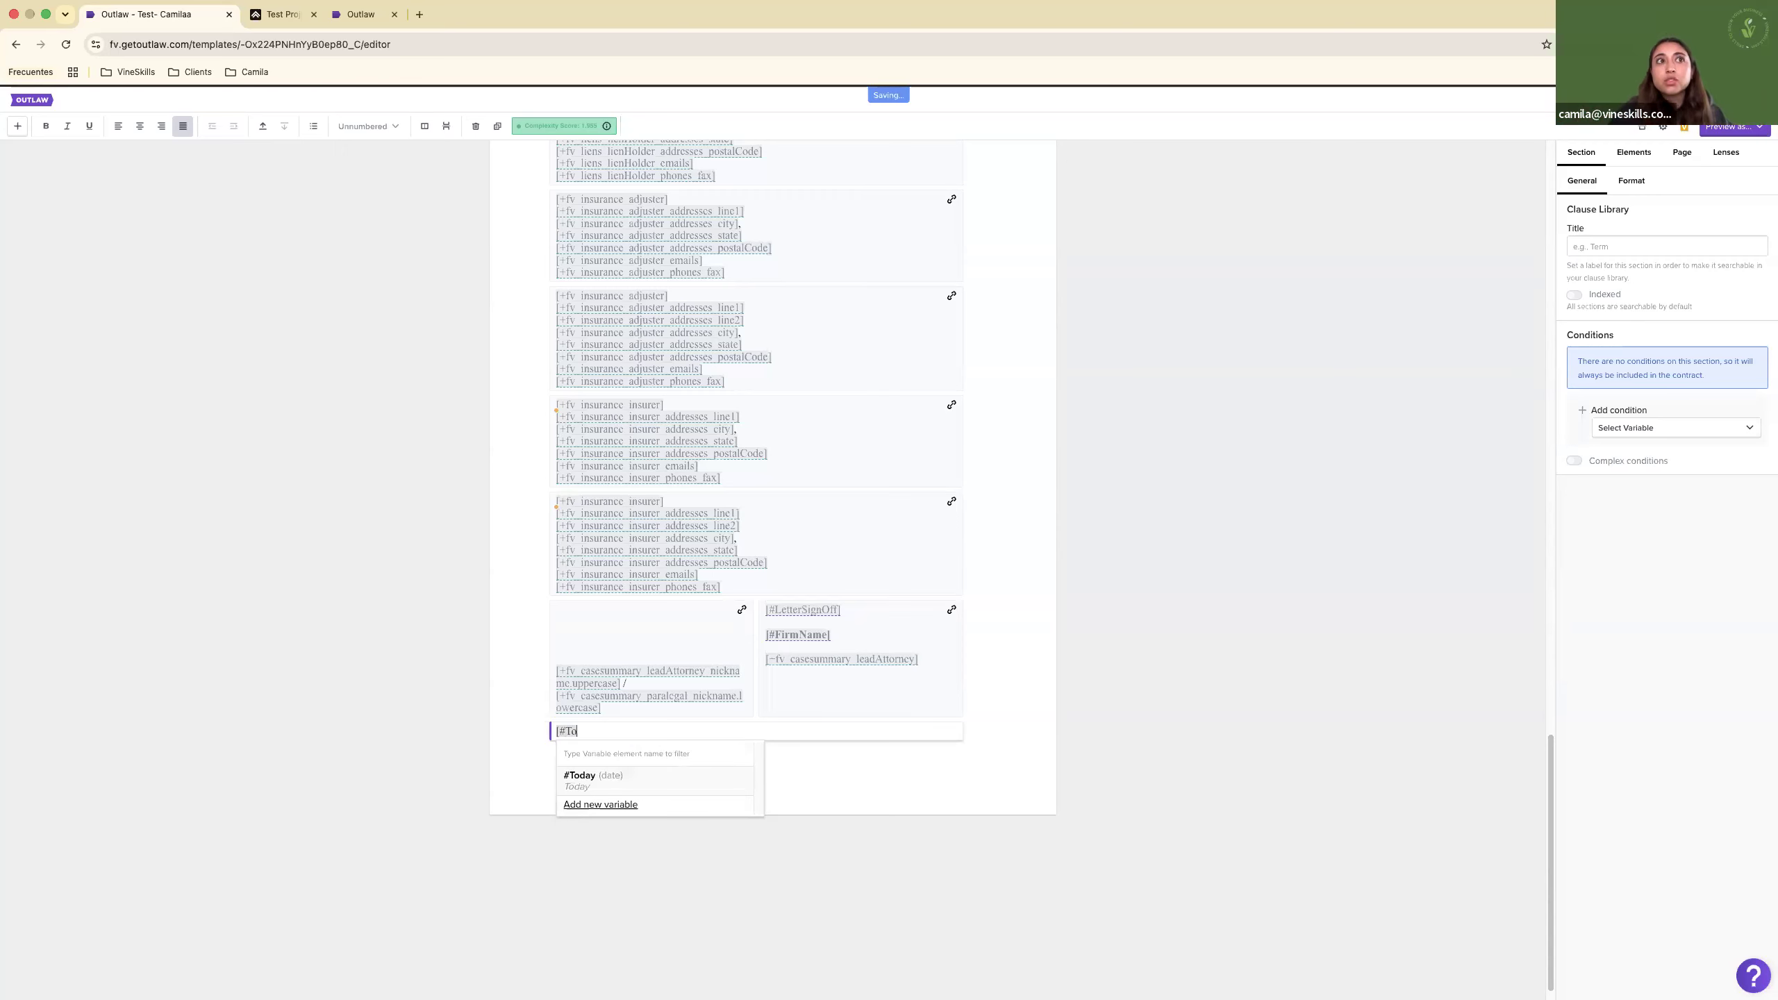
{"action": "key", "text": "Return"}
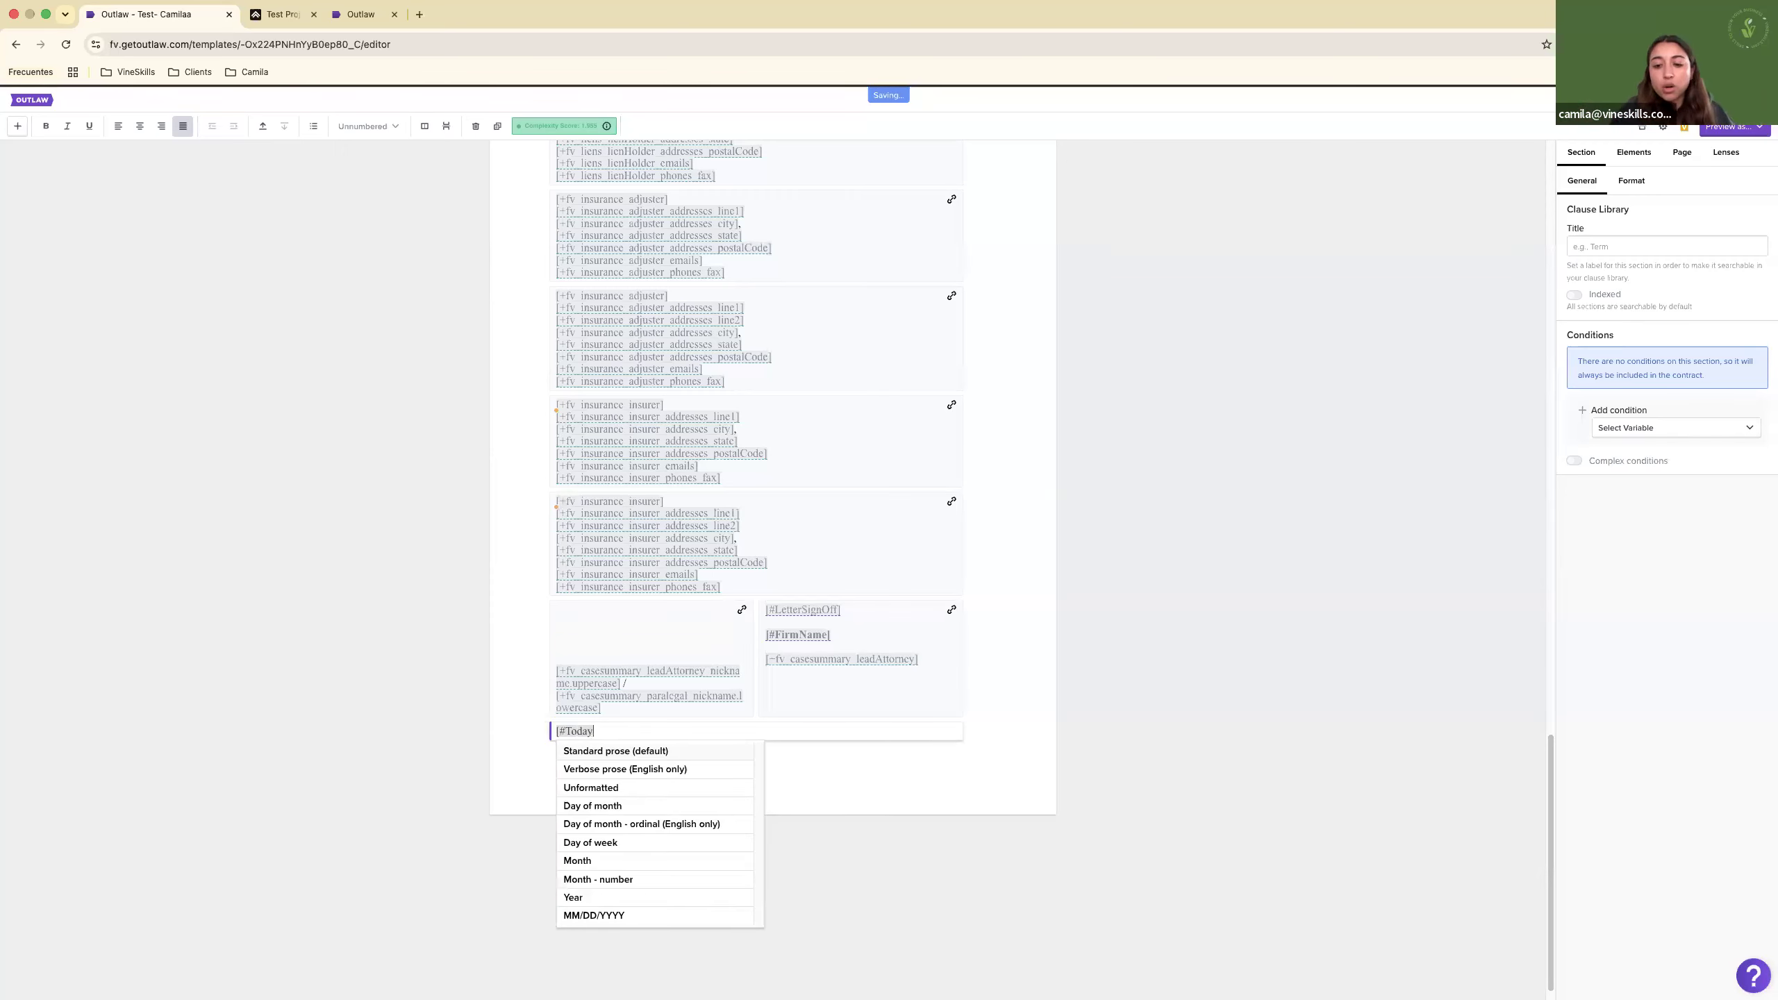
{"action": "type", "text": "-D"}
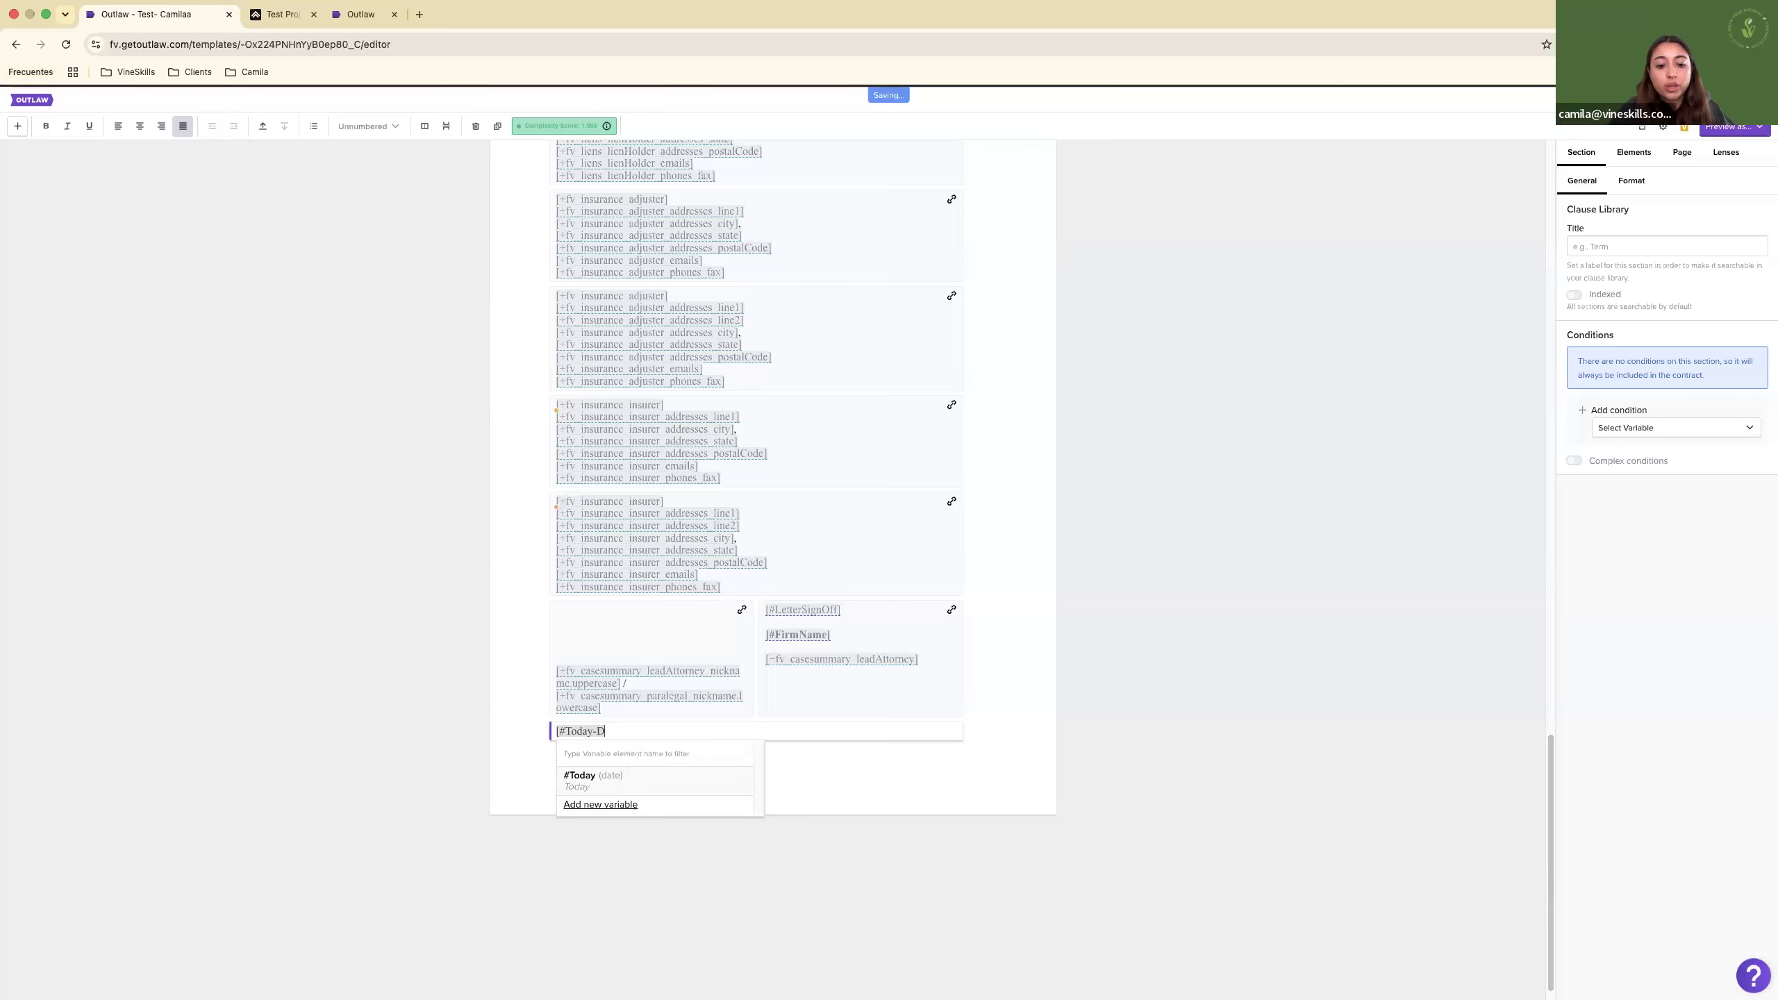
{"action": "type", "text": "ate"}
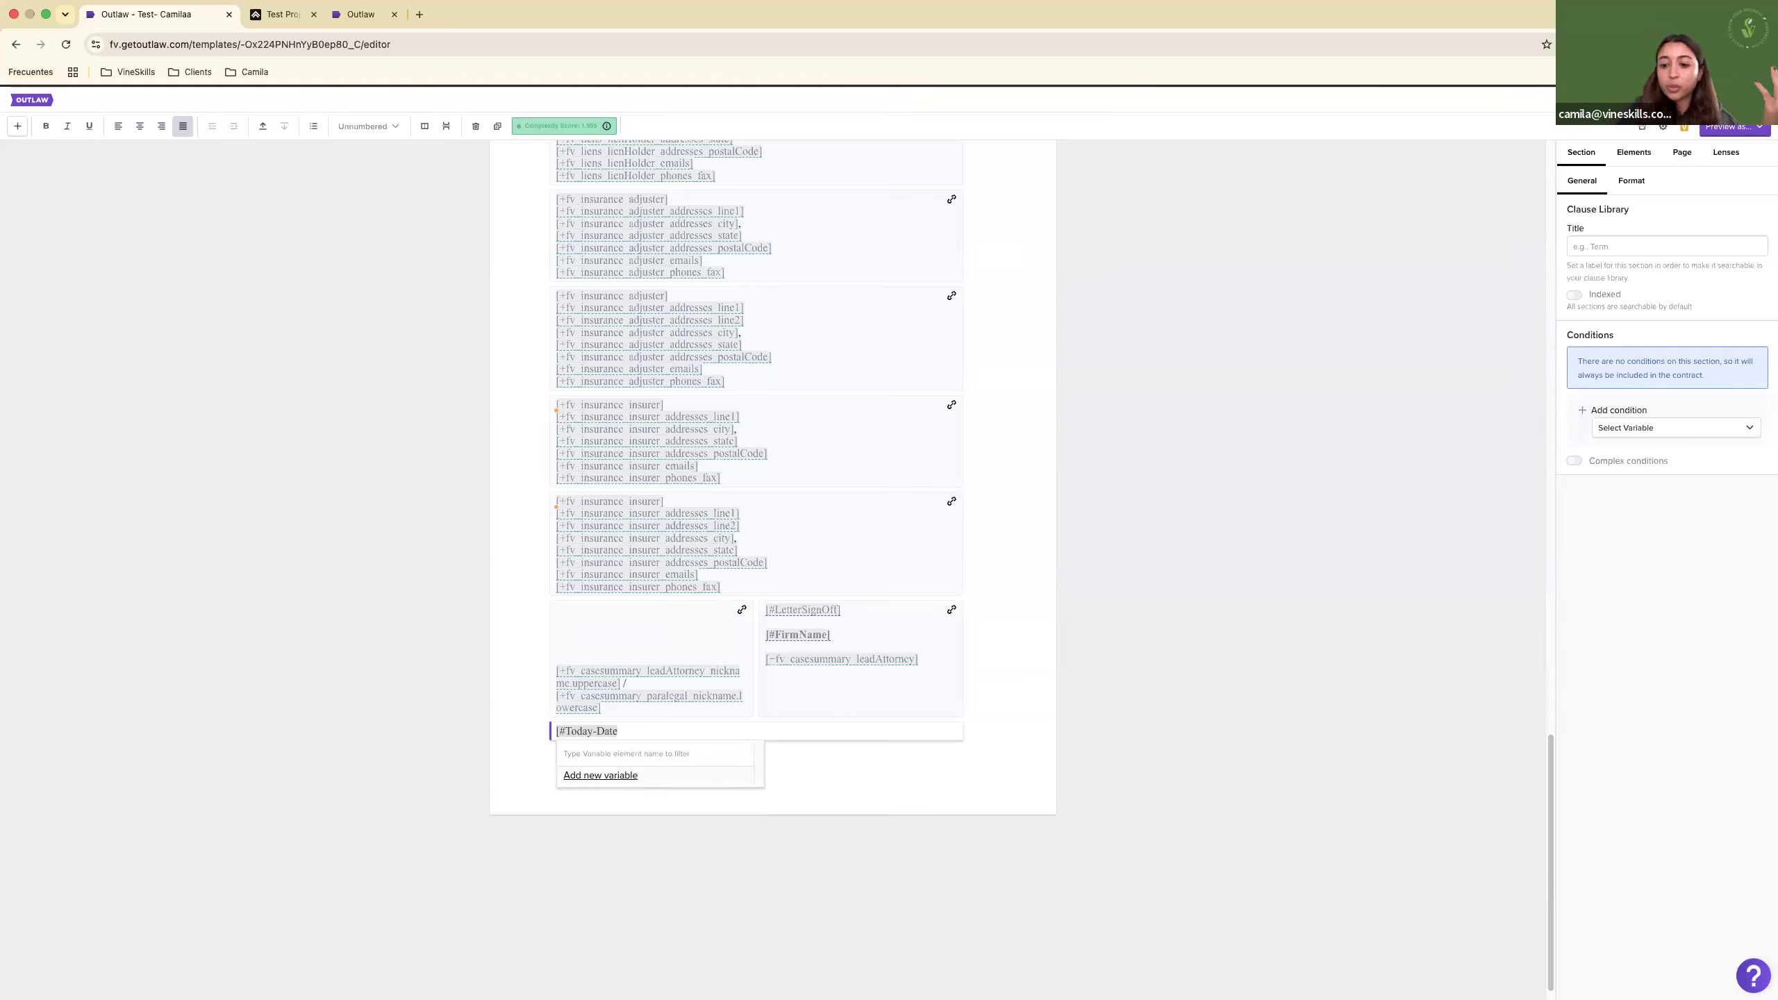
{"action": "key", "text": "BackSpace"}
{"action": "key", "text": "BackSpace"}
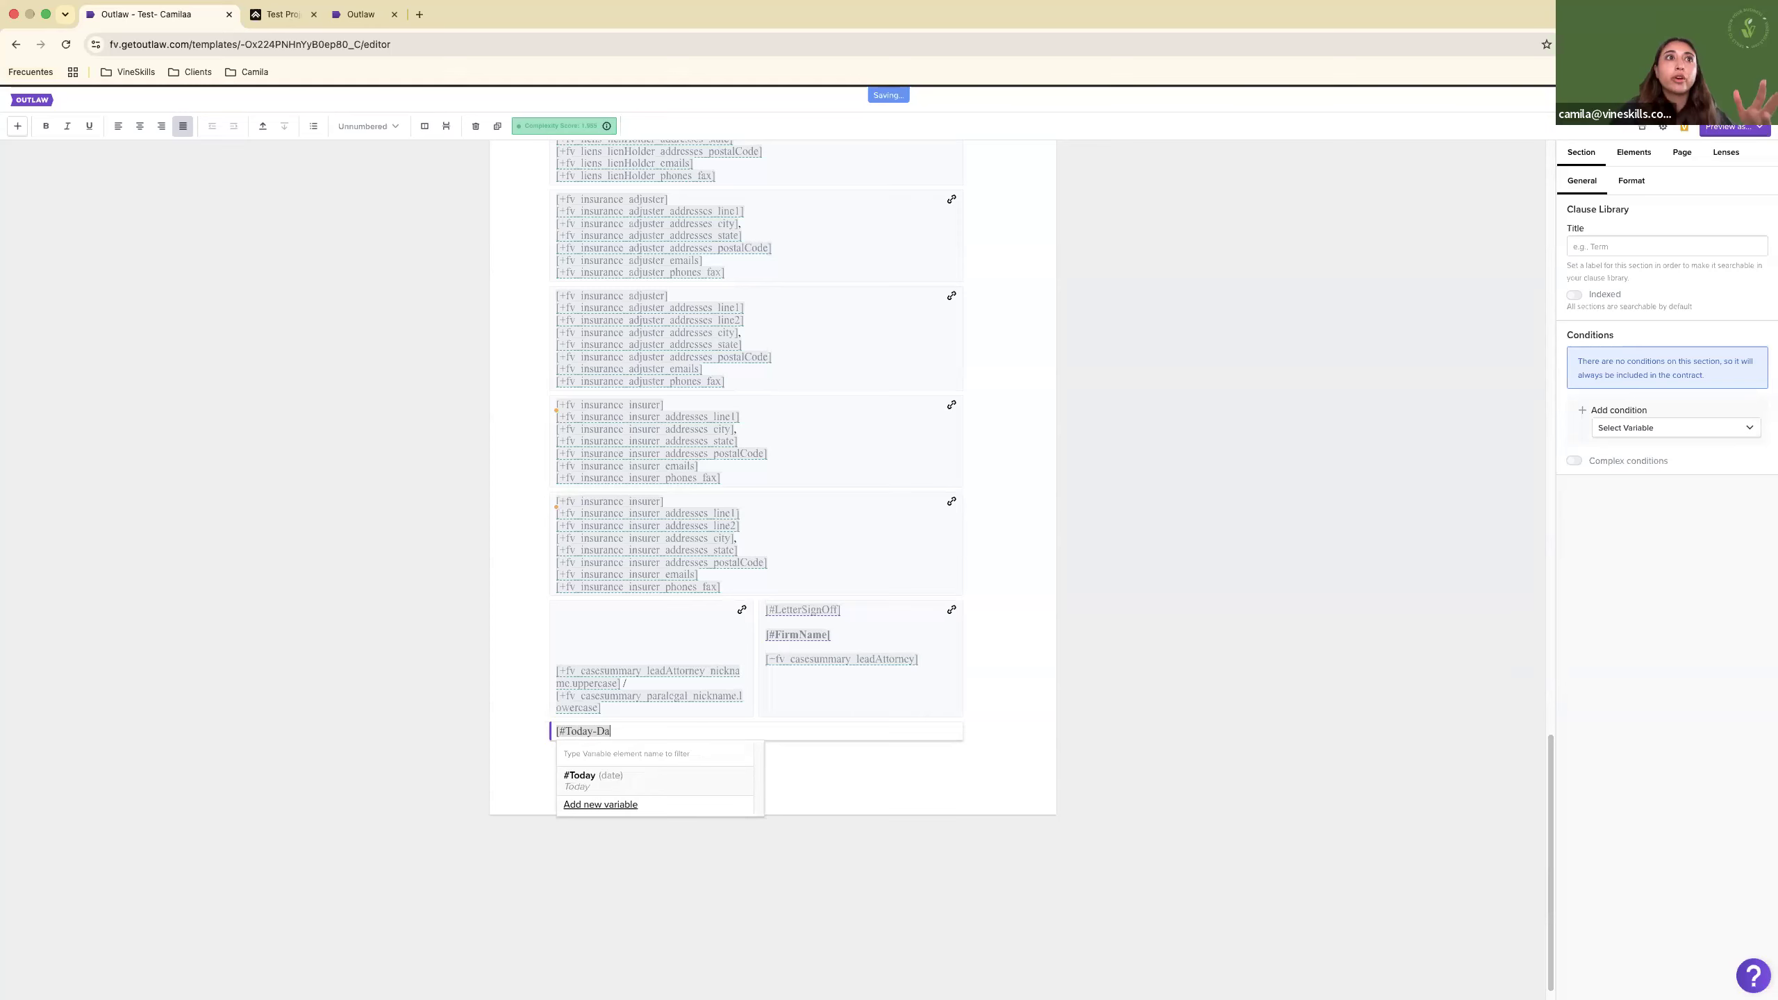
{"action": "key", "text": "BackSpace"}
{"action": "key", "text": "BackSpace"}
{"action": "key", "text": "BackSpace"}
{"action": "key", "text": "BackSpace"}
{"action": "key", "text": "BackSpace"}
{"action": "key", "text": "BackSpace"}
{"action": "key", "text": "BackSpace"}
{"action": "key", "text": "BackSpace"}
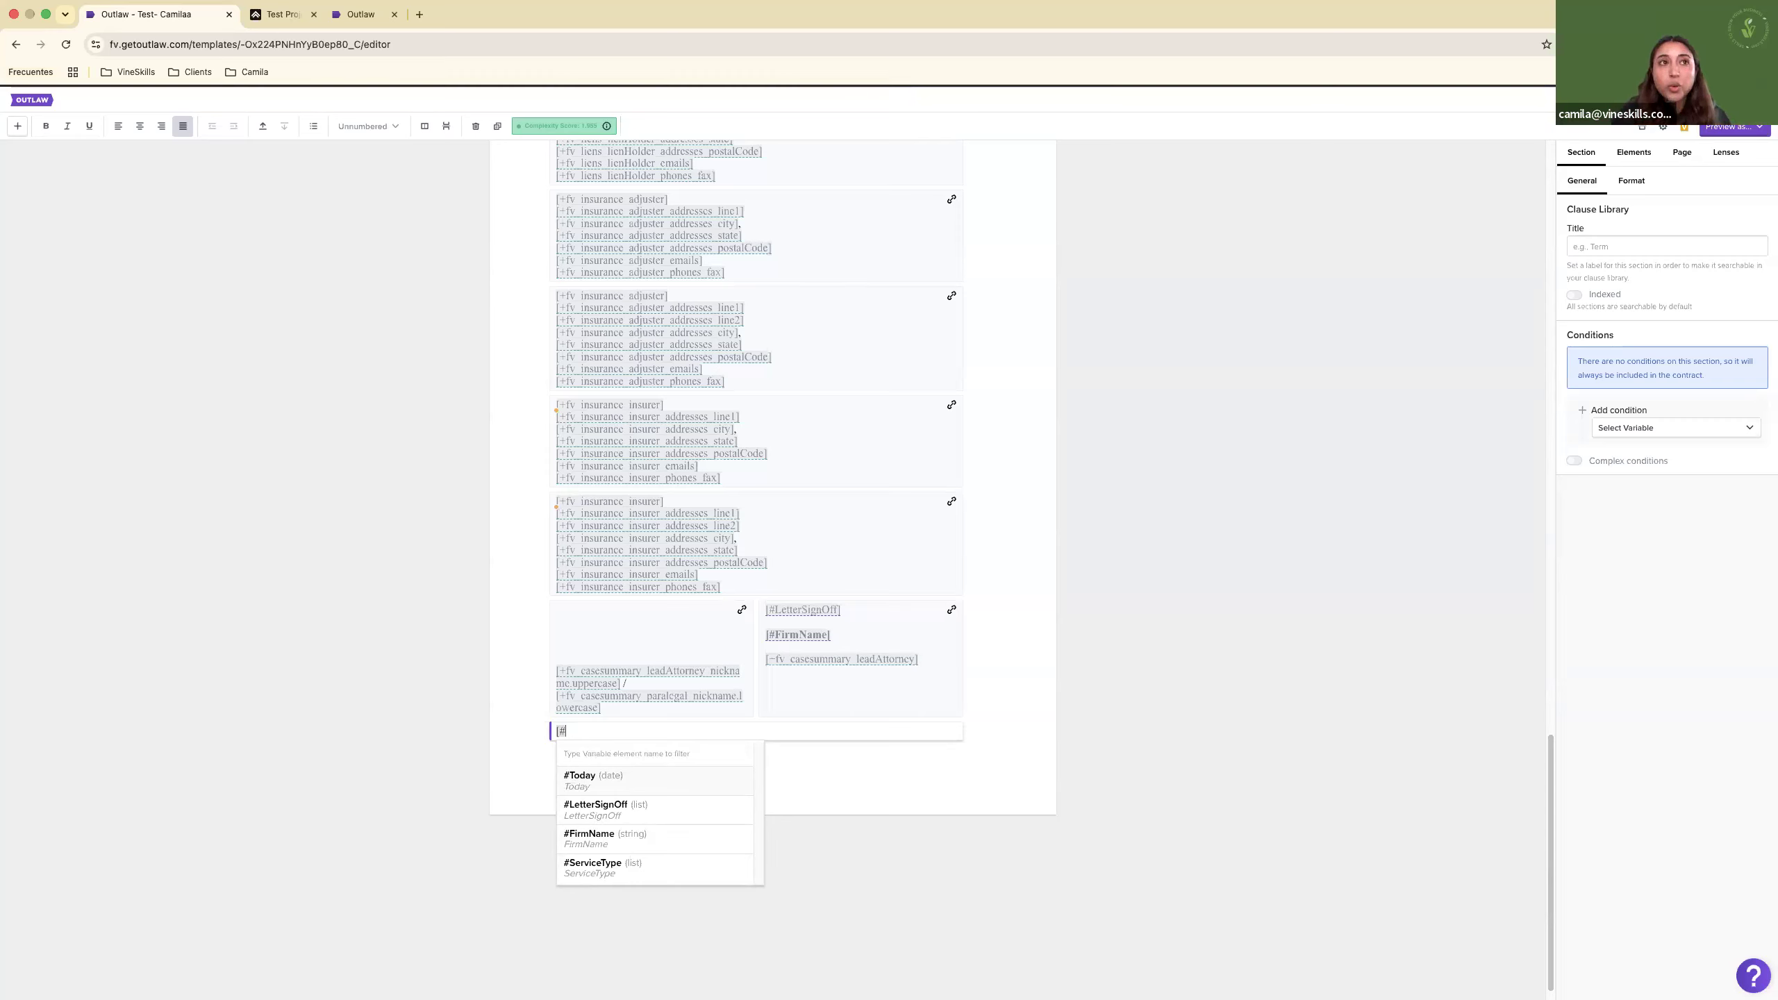
{"action": "type", "text": "i"}
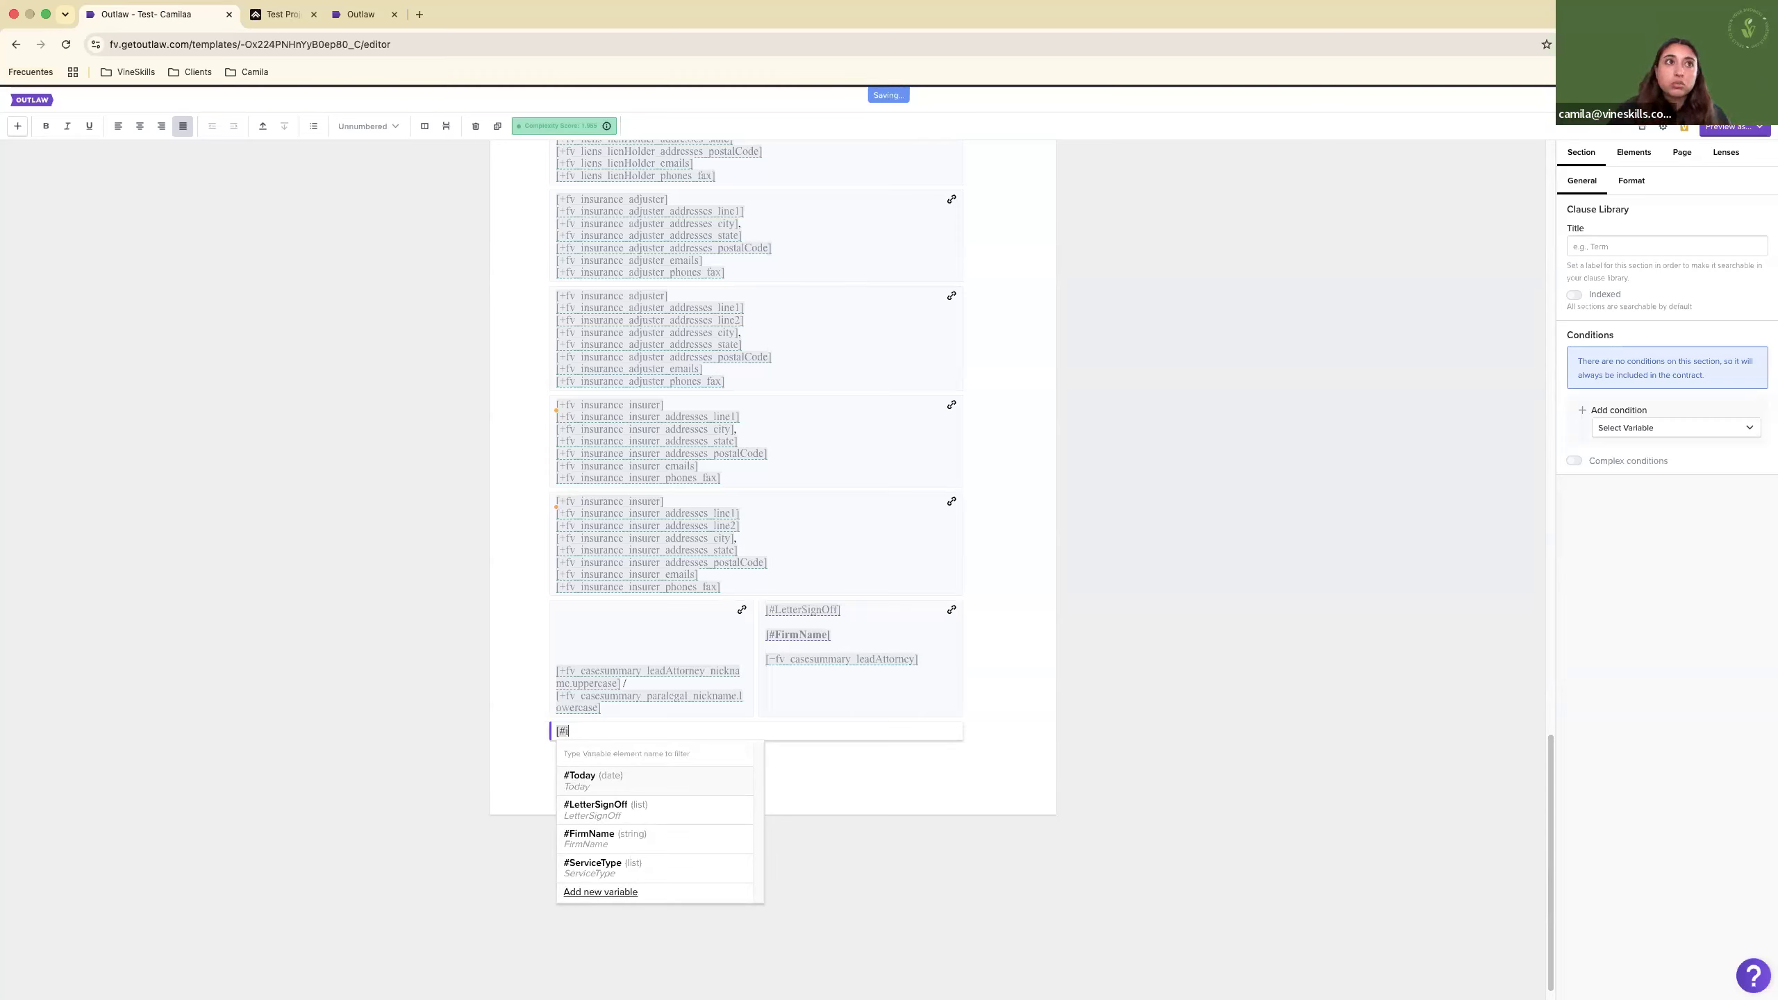
{"action": "key", "text": "BackSpace"}
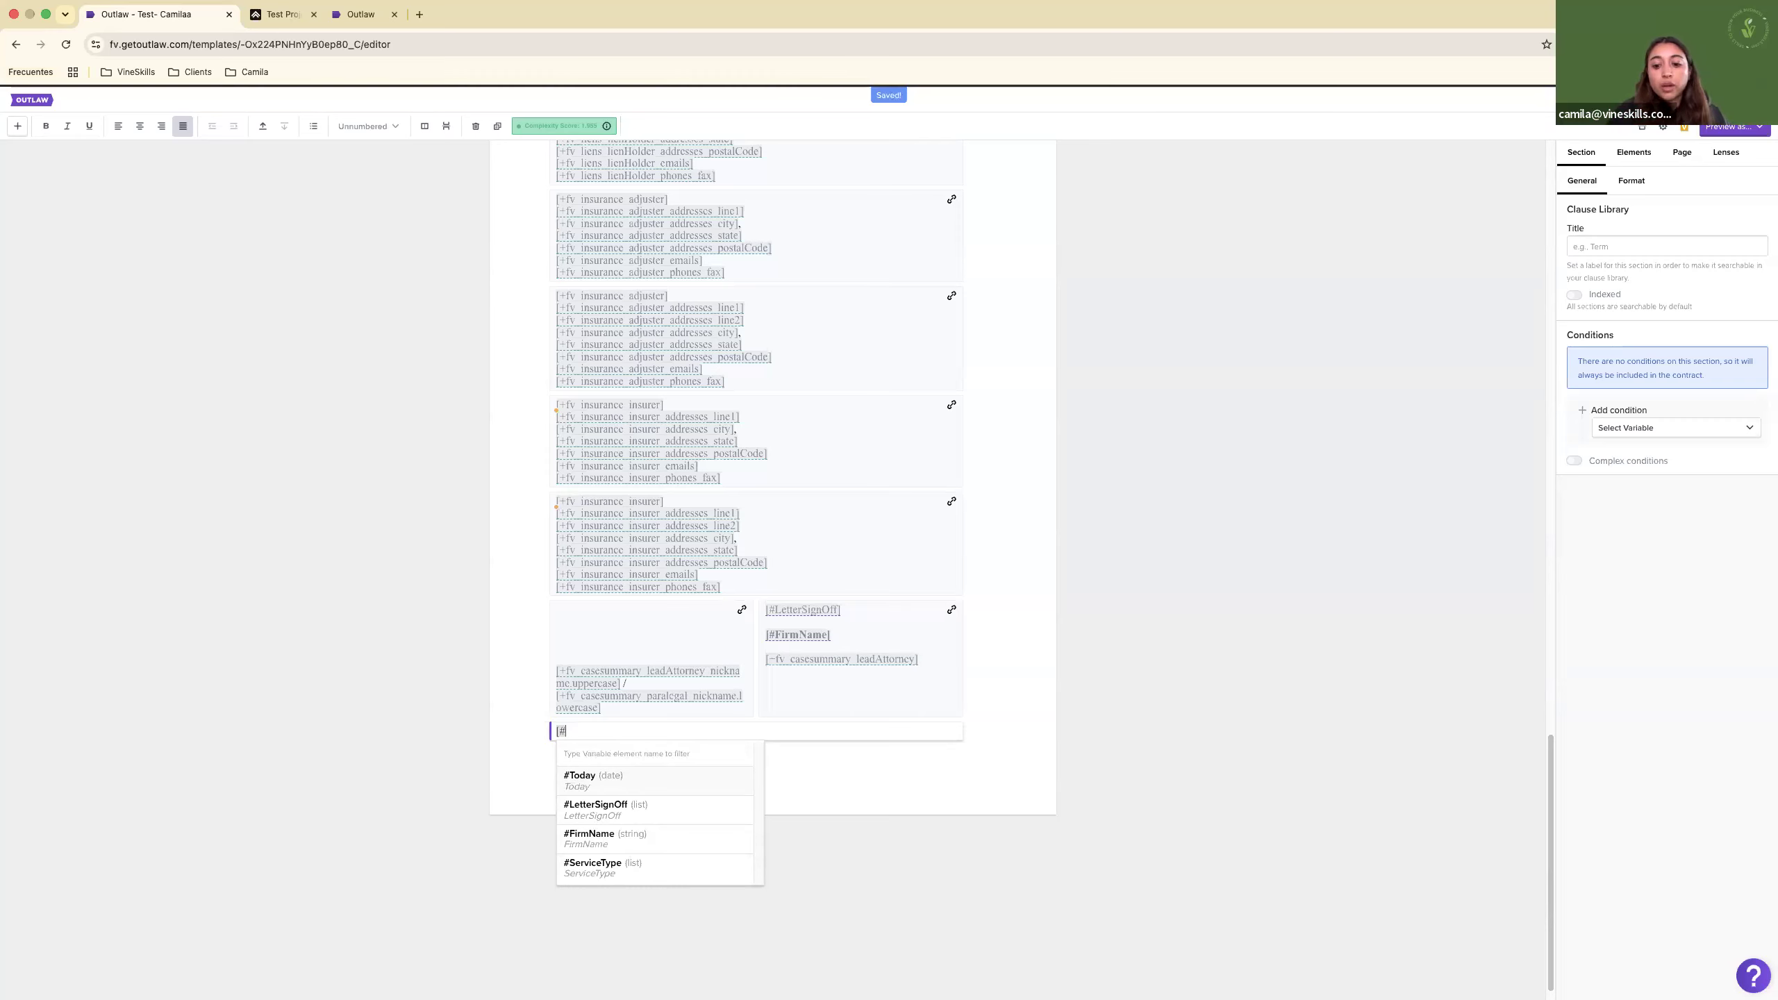
Complete the variable reference in the paragraph body as [#Staff-Initials].
{"action": "type", "text": "s"}
{"action": "key", "text": "BackSpace"}
{"action": "type", "text": "stat"}
{"action": "key", "text": "BackSpace"}
{"action": "key", "text": "BackSpace"}
{"action": "key", "text": "BackSpace"}
{"action": "key", "text": "BackSpace"}
{"action": "type", "text": "Stad"}
{"action": "key", "text": "BackSpace"}
{"action": "type", "text": "ff"}
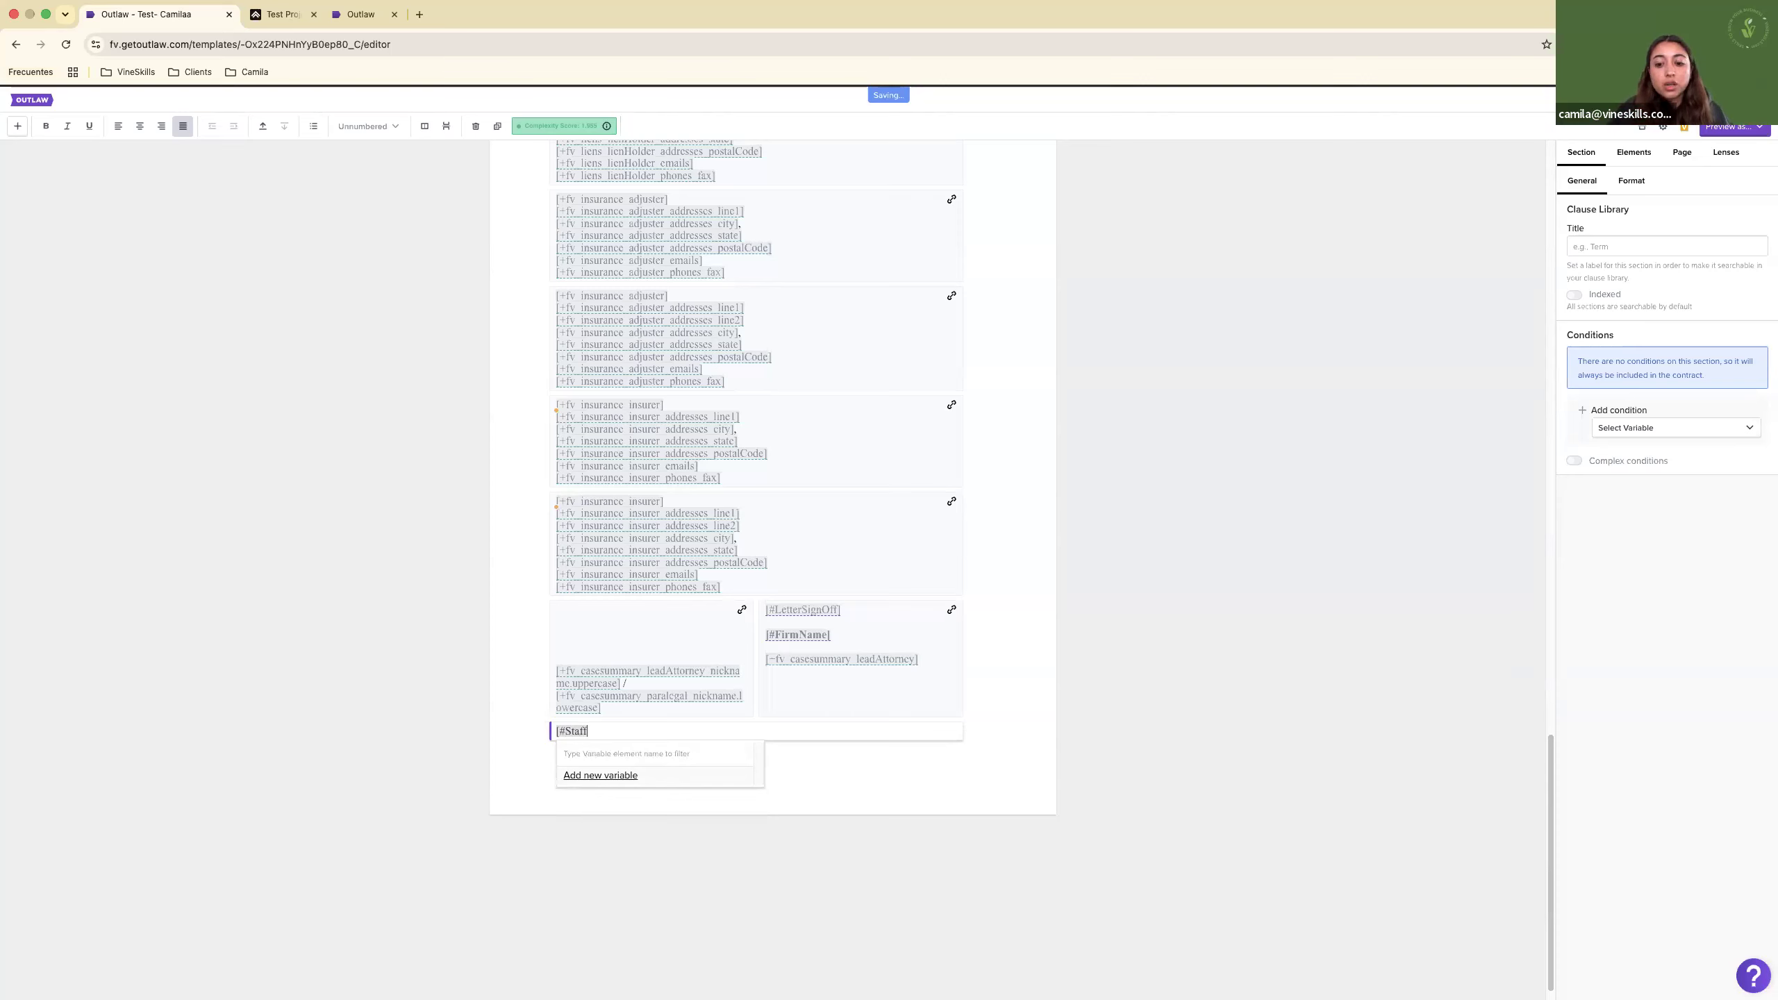
{"action": "type", "text": "-Initials]"}
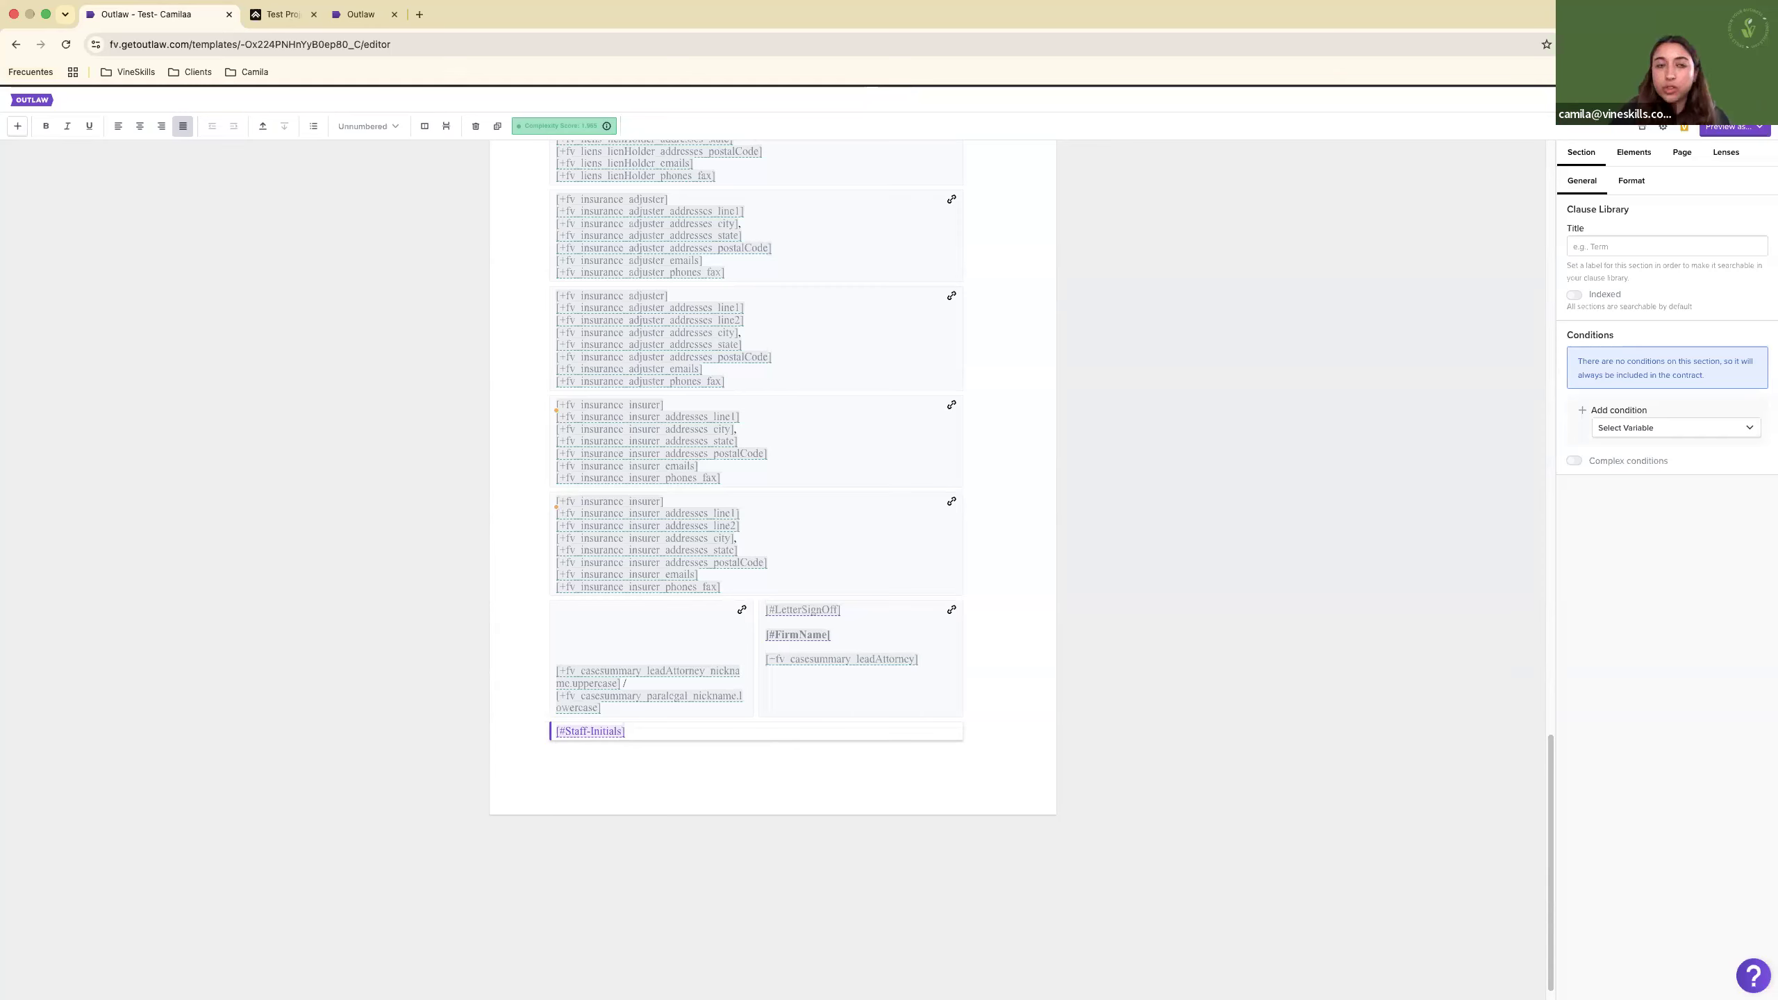
Insert a secret variable named SNN after the Staff-Initials variable.
{"action": "type", "text": "["}
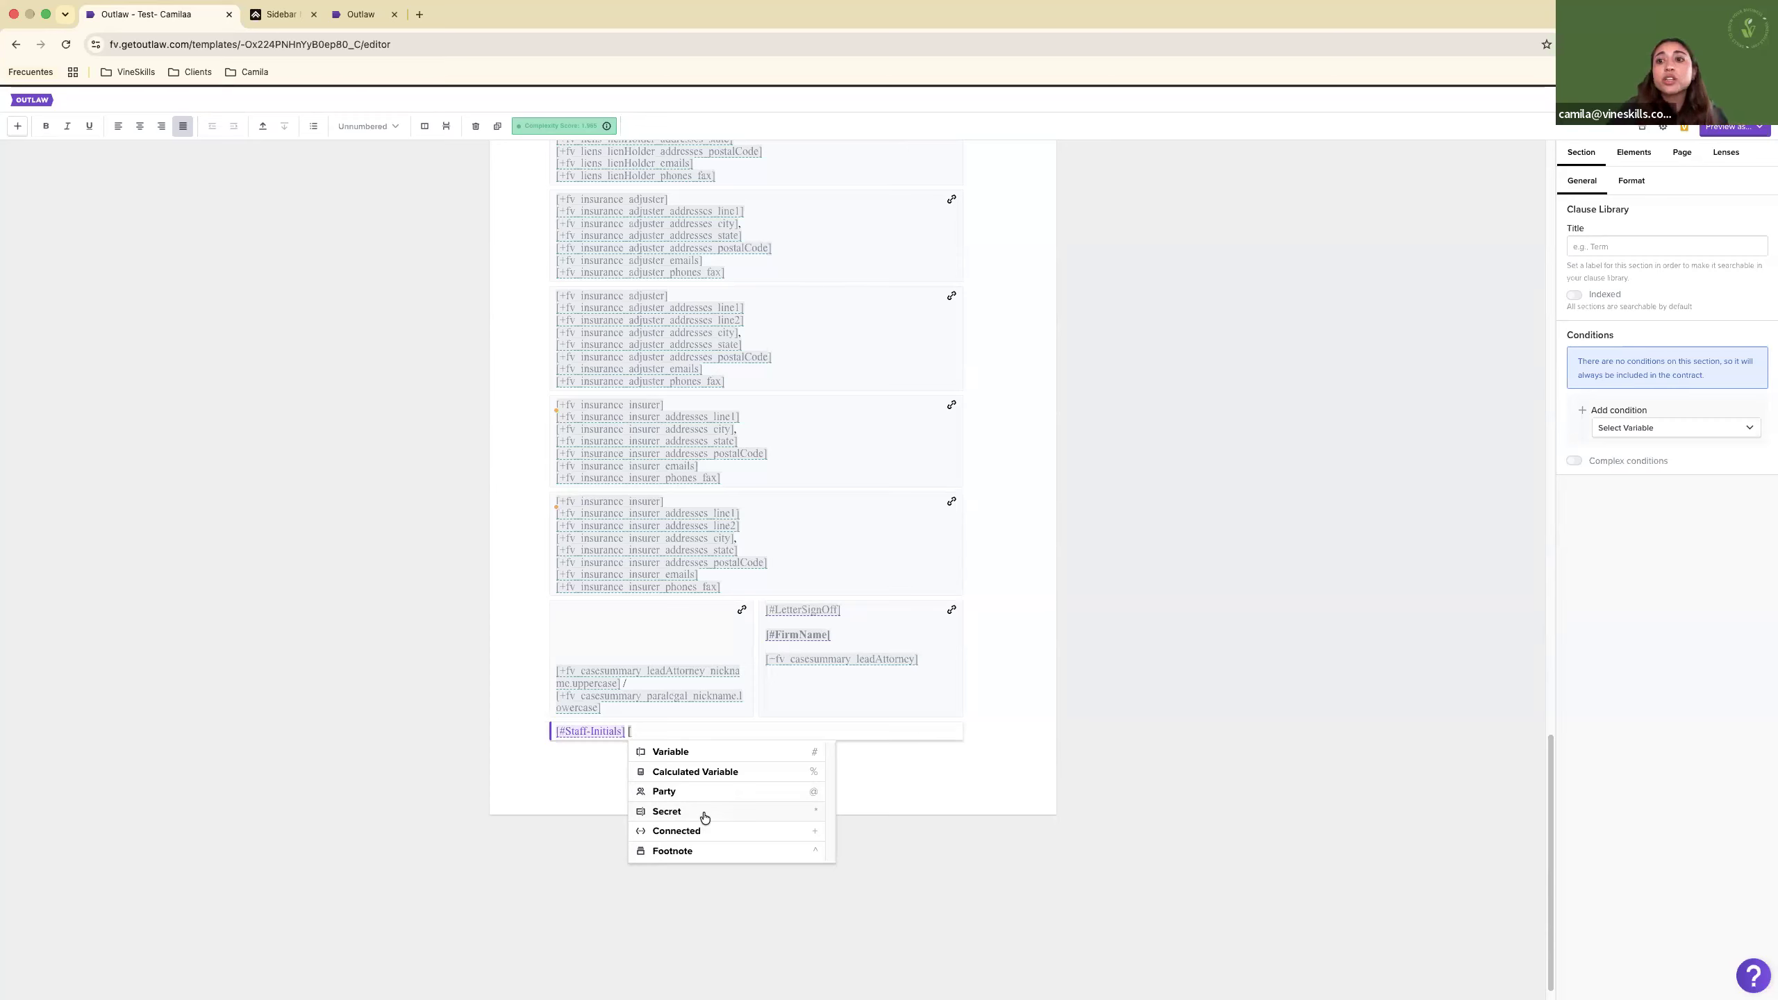
{"action": "left_click", "coordinate": [703, 813]}
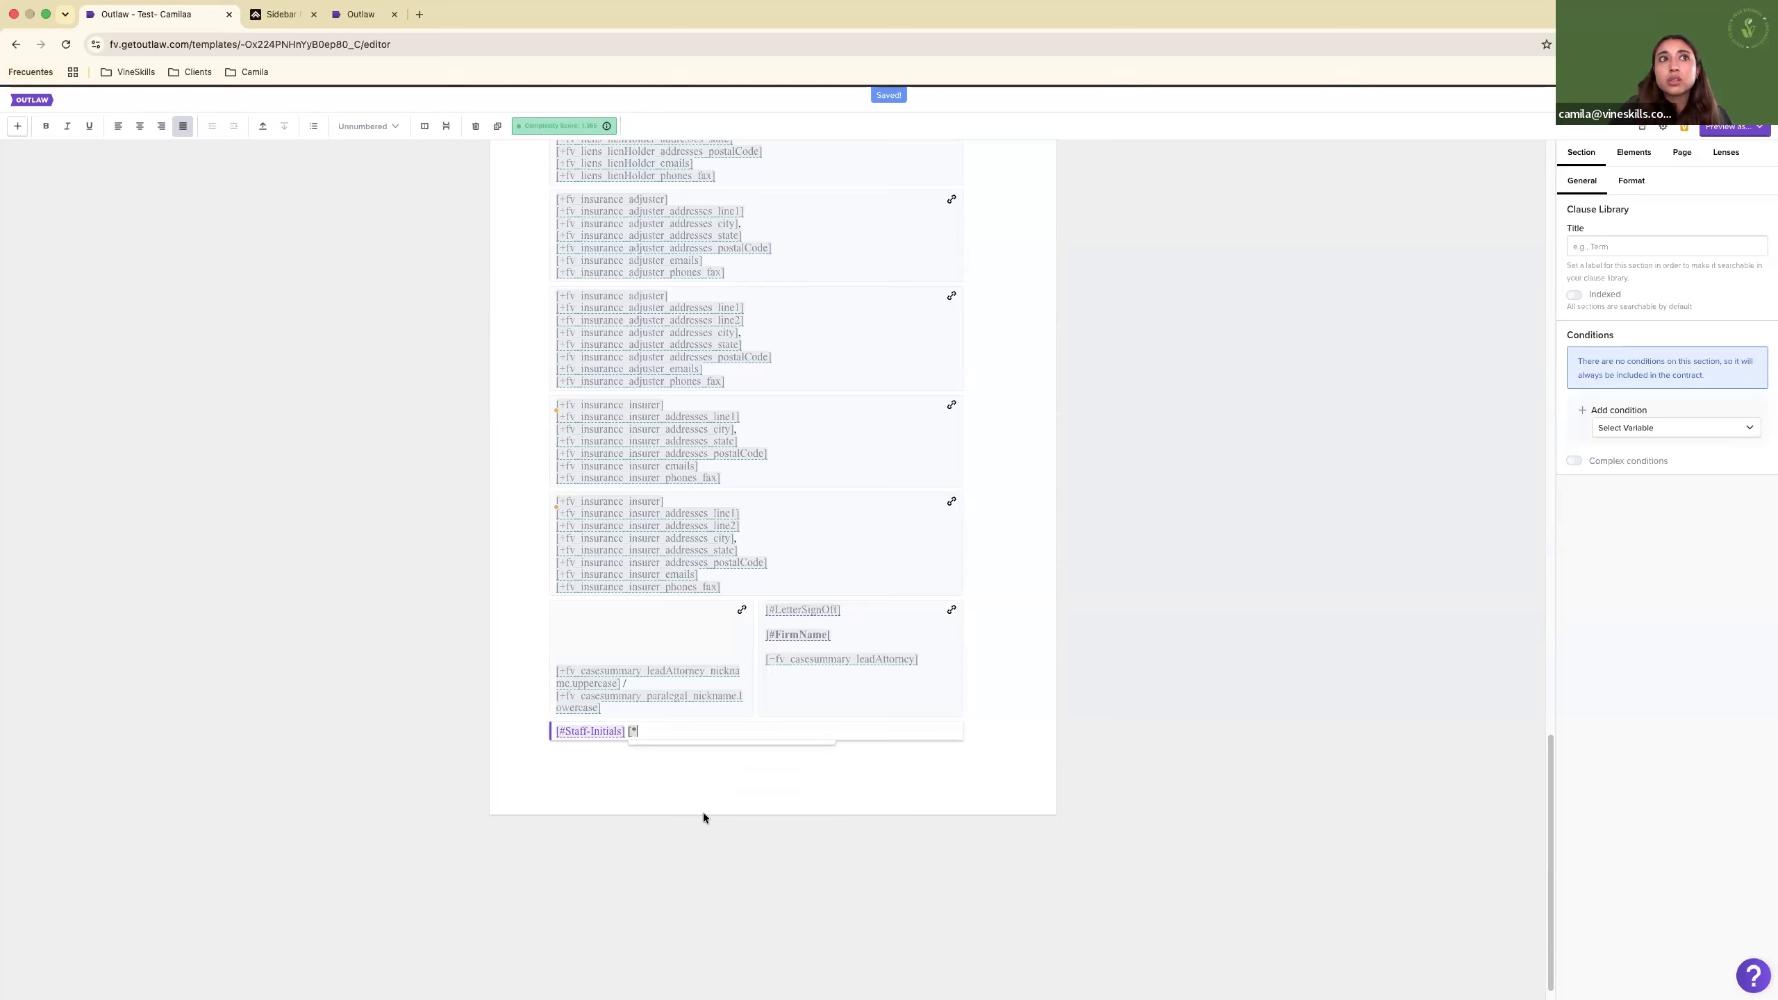
{"action": "type", "text": "SNN]"}
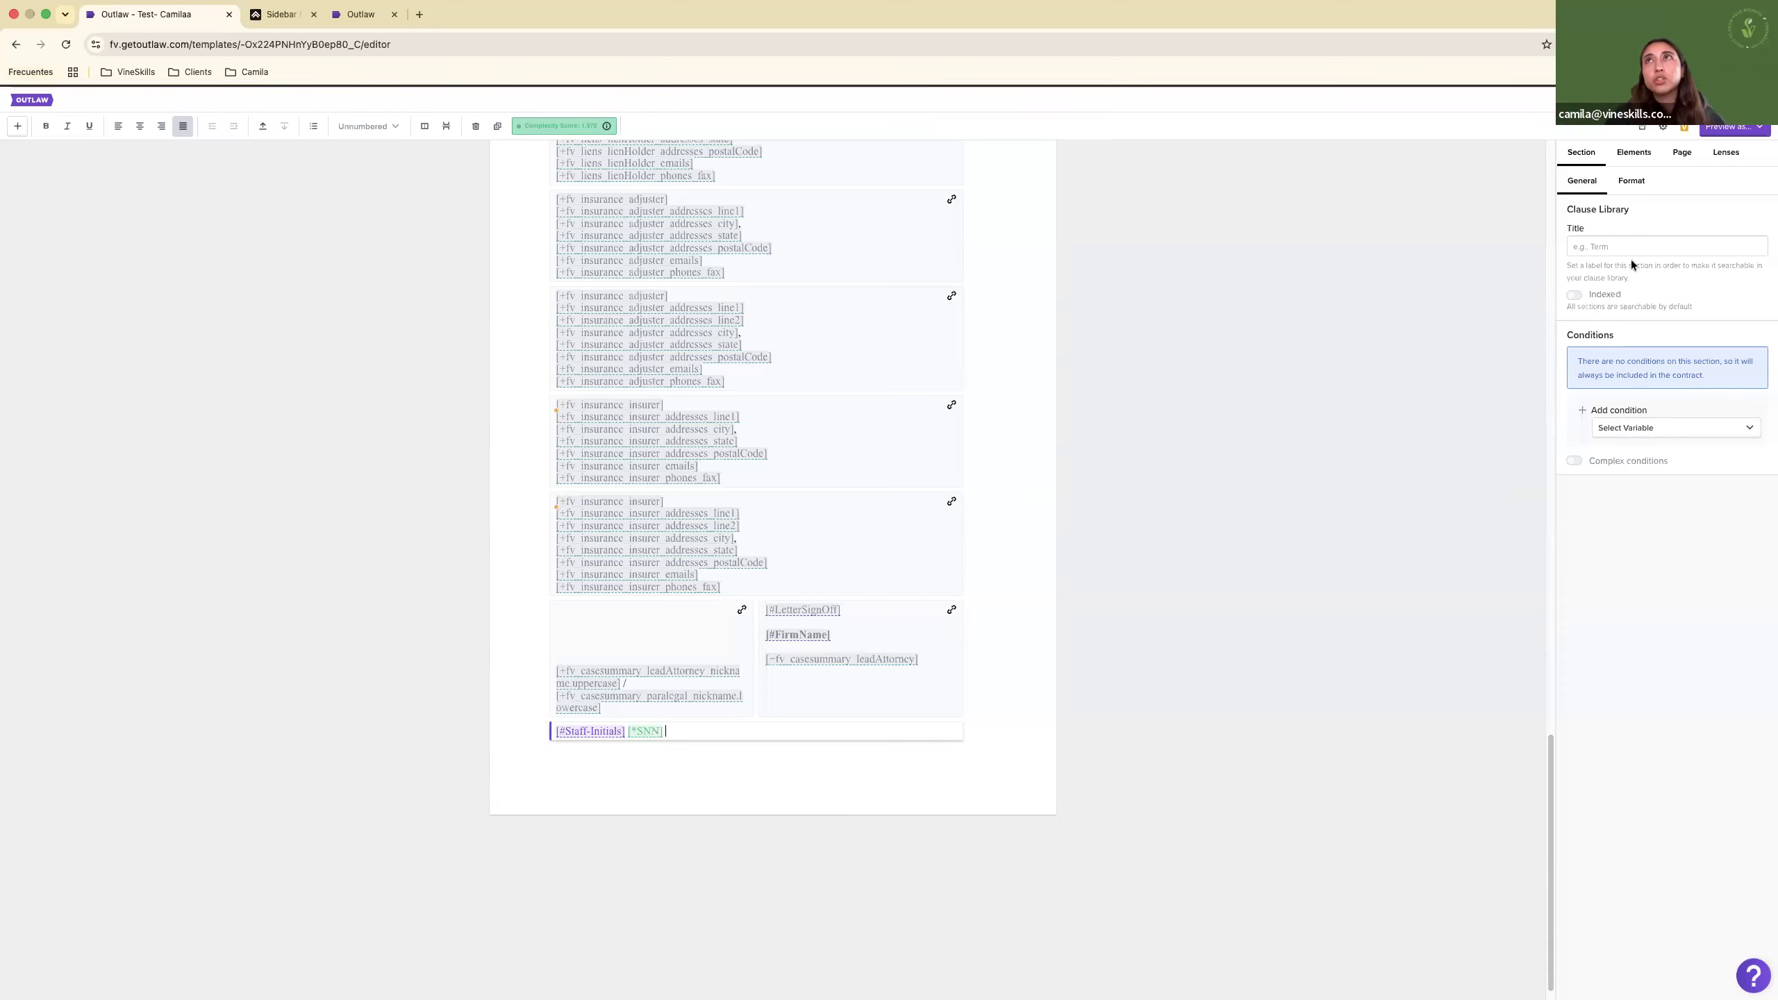
Preview the template's contract, test the masked SNN field at the end of the letter with a sample number, and close the preview.
{"action": "left_click", "coordinate": [1730, 127]}
{"action": "left_click", "coordinate": [1683, 155]}
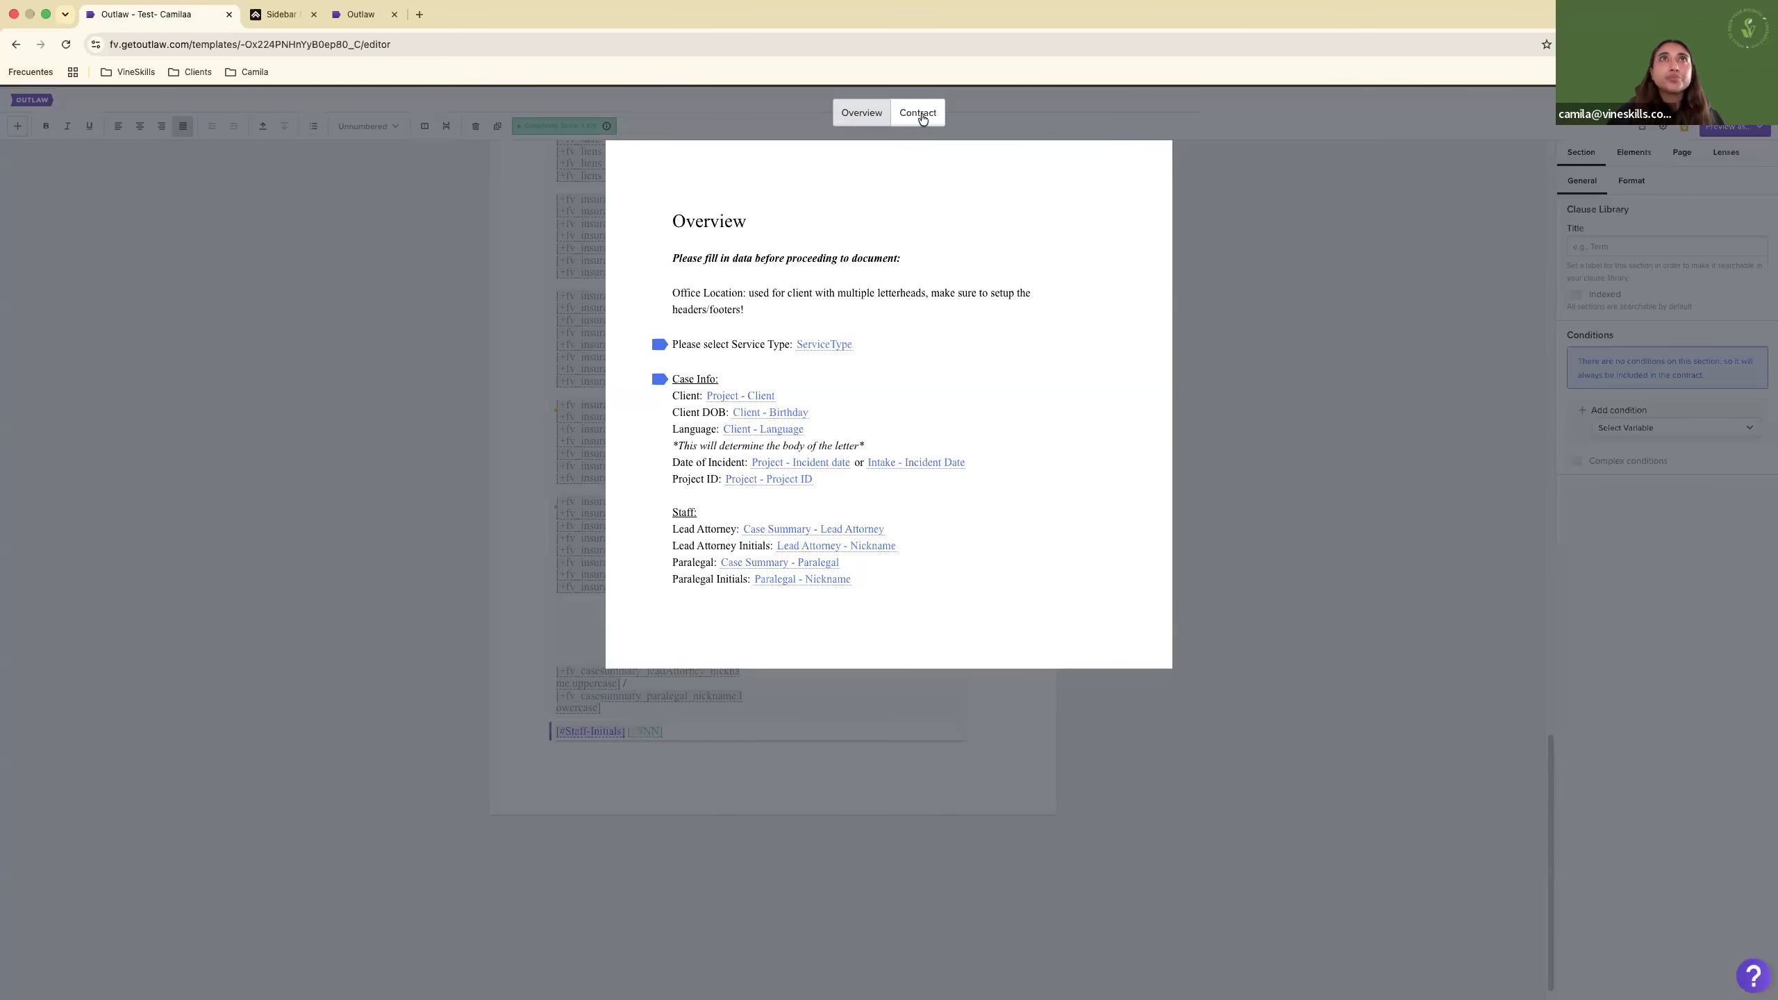
{"action": "scroll", "coordinate": [834, 512], "scroll_direction": "down", "scroll_amount": 15}
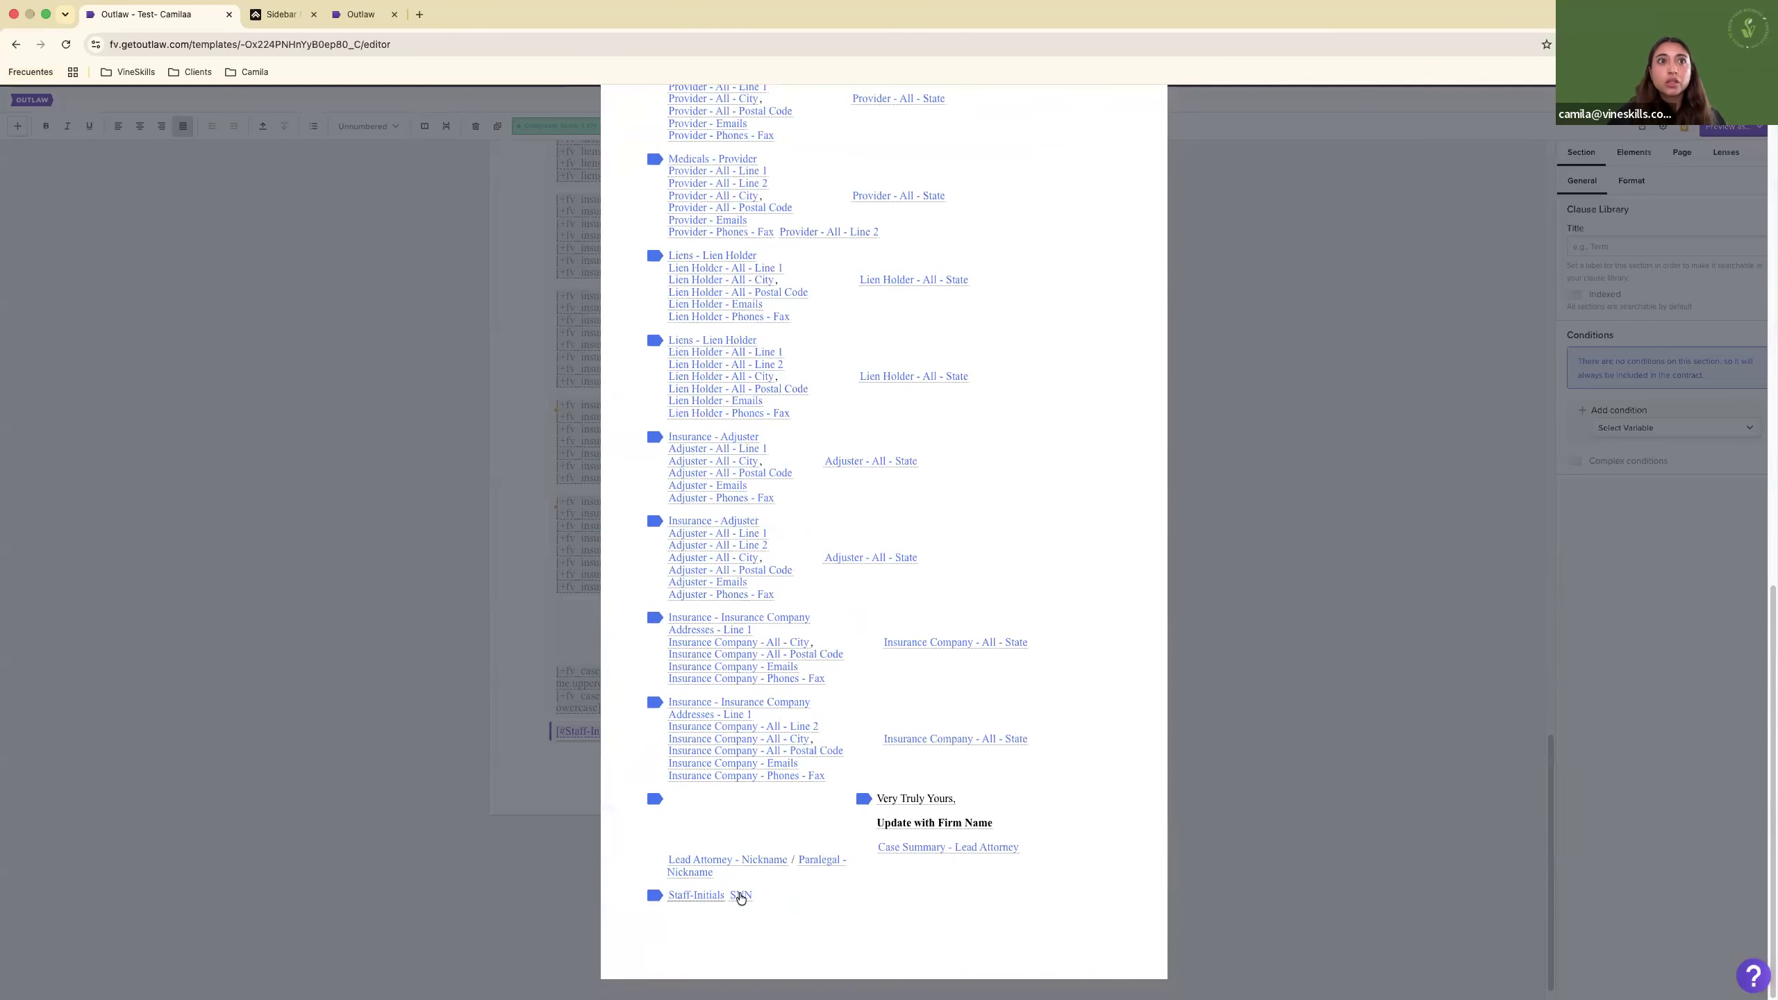
{"action": "left_click", "coordinate": [740, 896]}
{"action": "type", "text": "1234456677"}
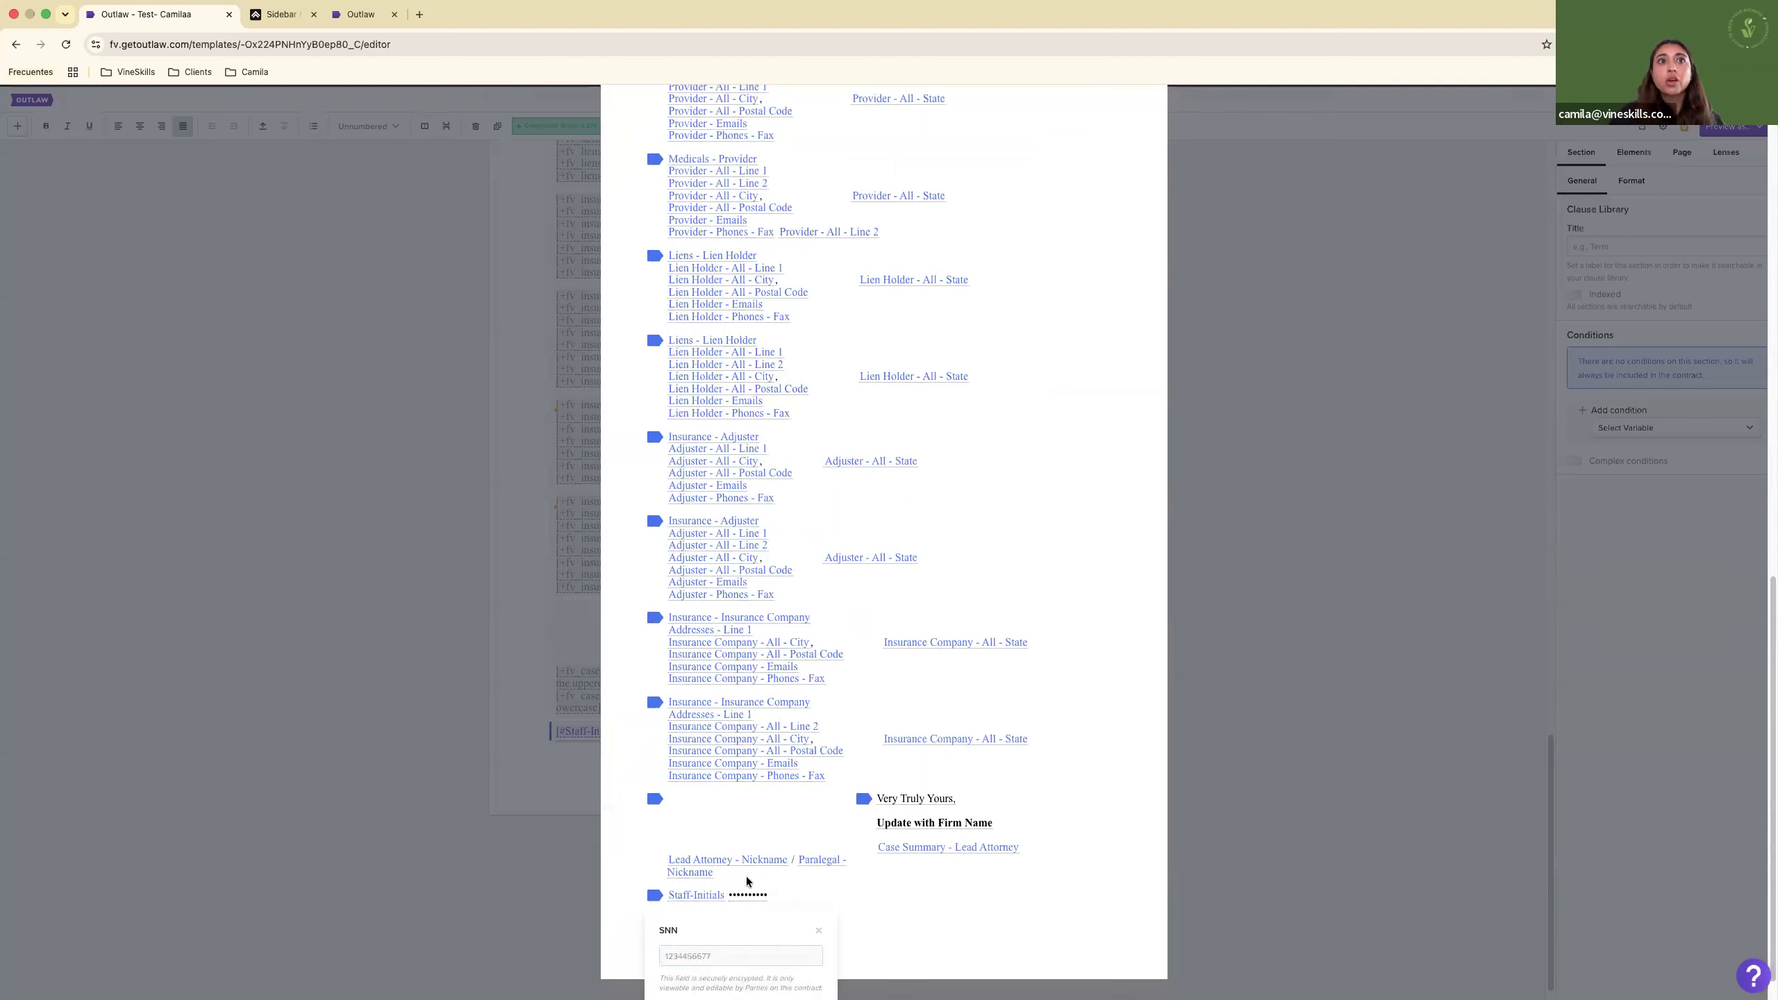
{"action": "left_click", "coordinate": [731, 899]}
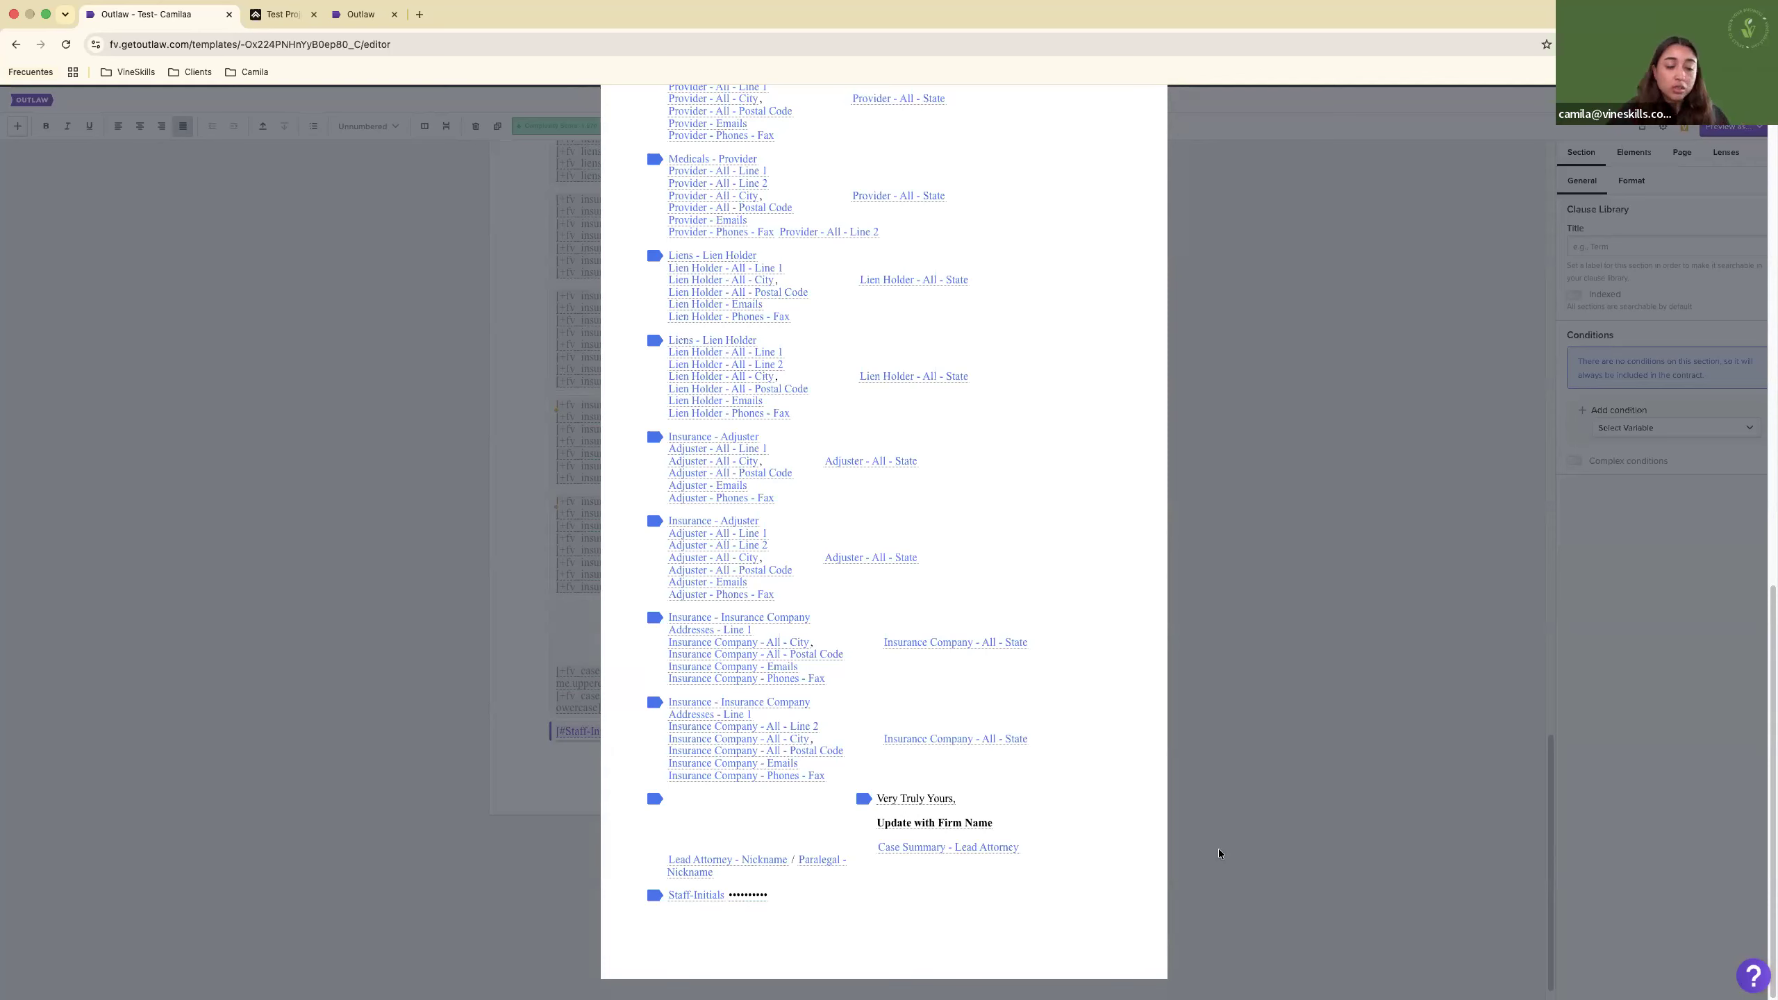
{"action": "left_click", "coordinate": [1252, 795]}
Start a connected variable after the SNN secret and choose the Insurance Company field, +fv_insurance_insurer.
{"action": "type", "text": "["}
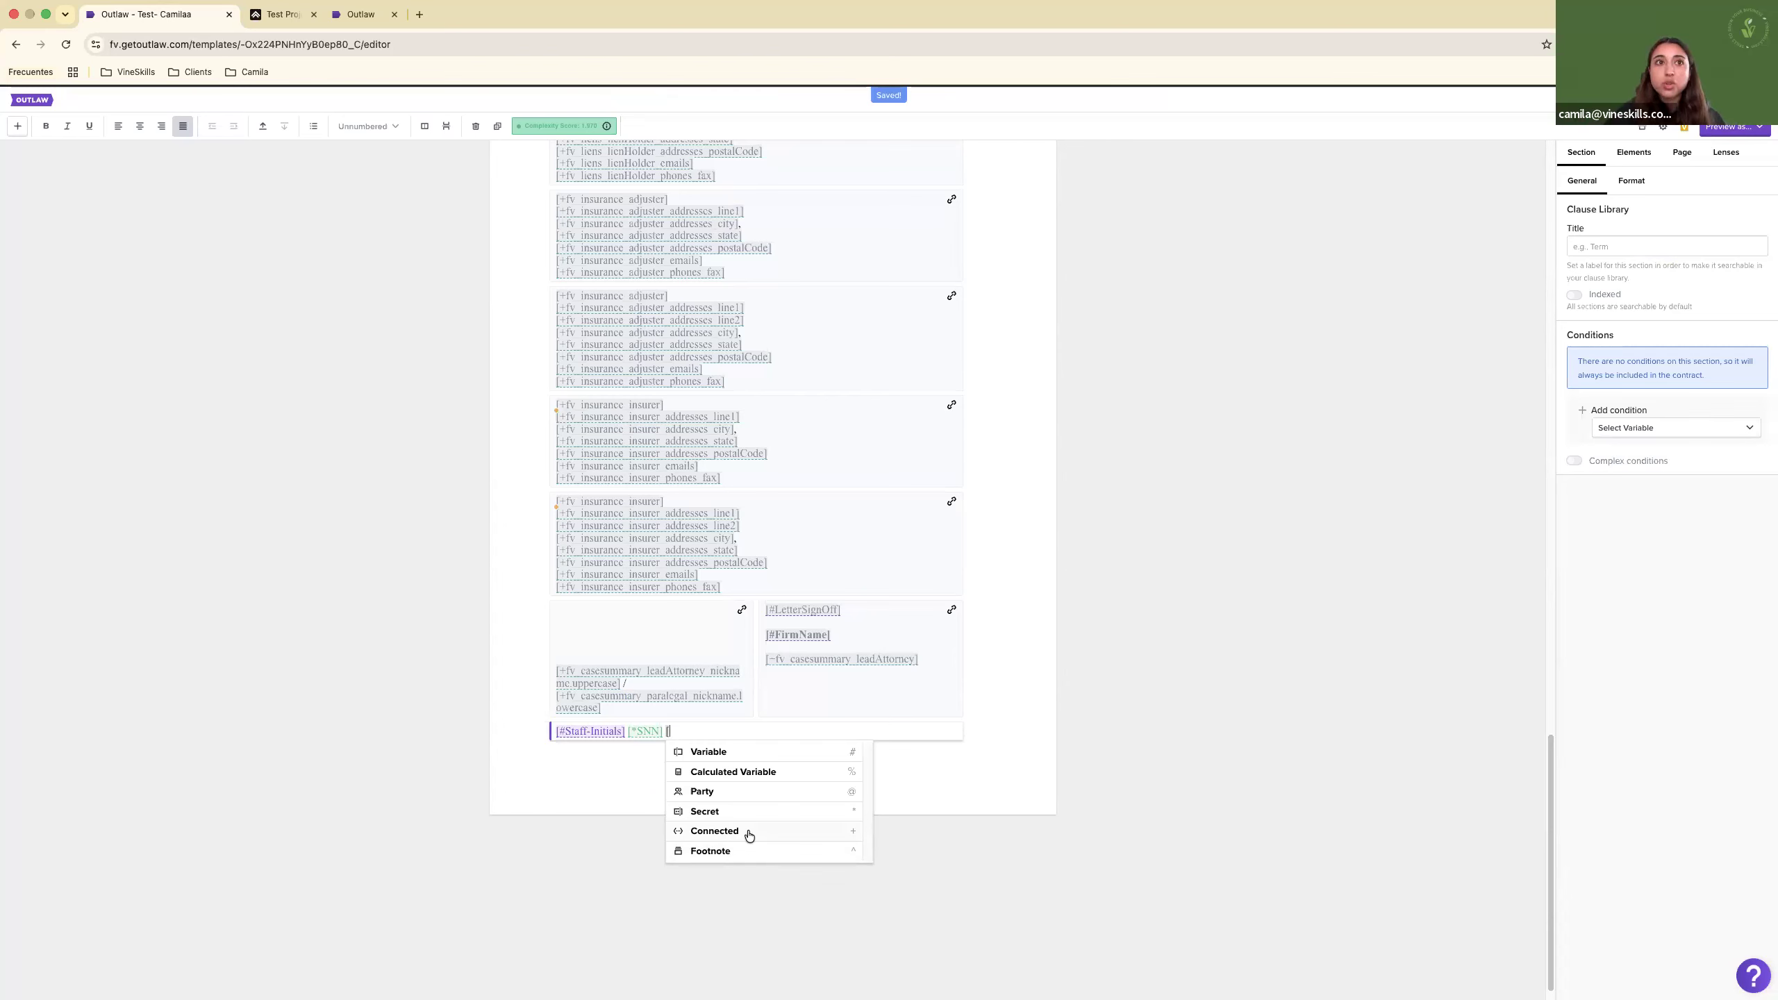
{"action": "left_click", "coordinate": [748, 834]}
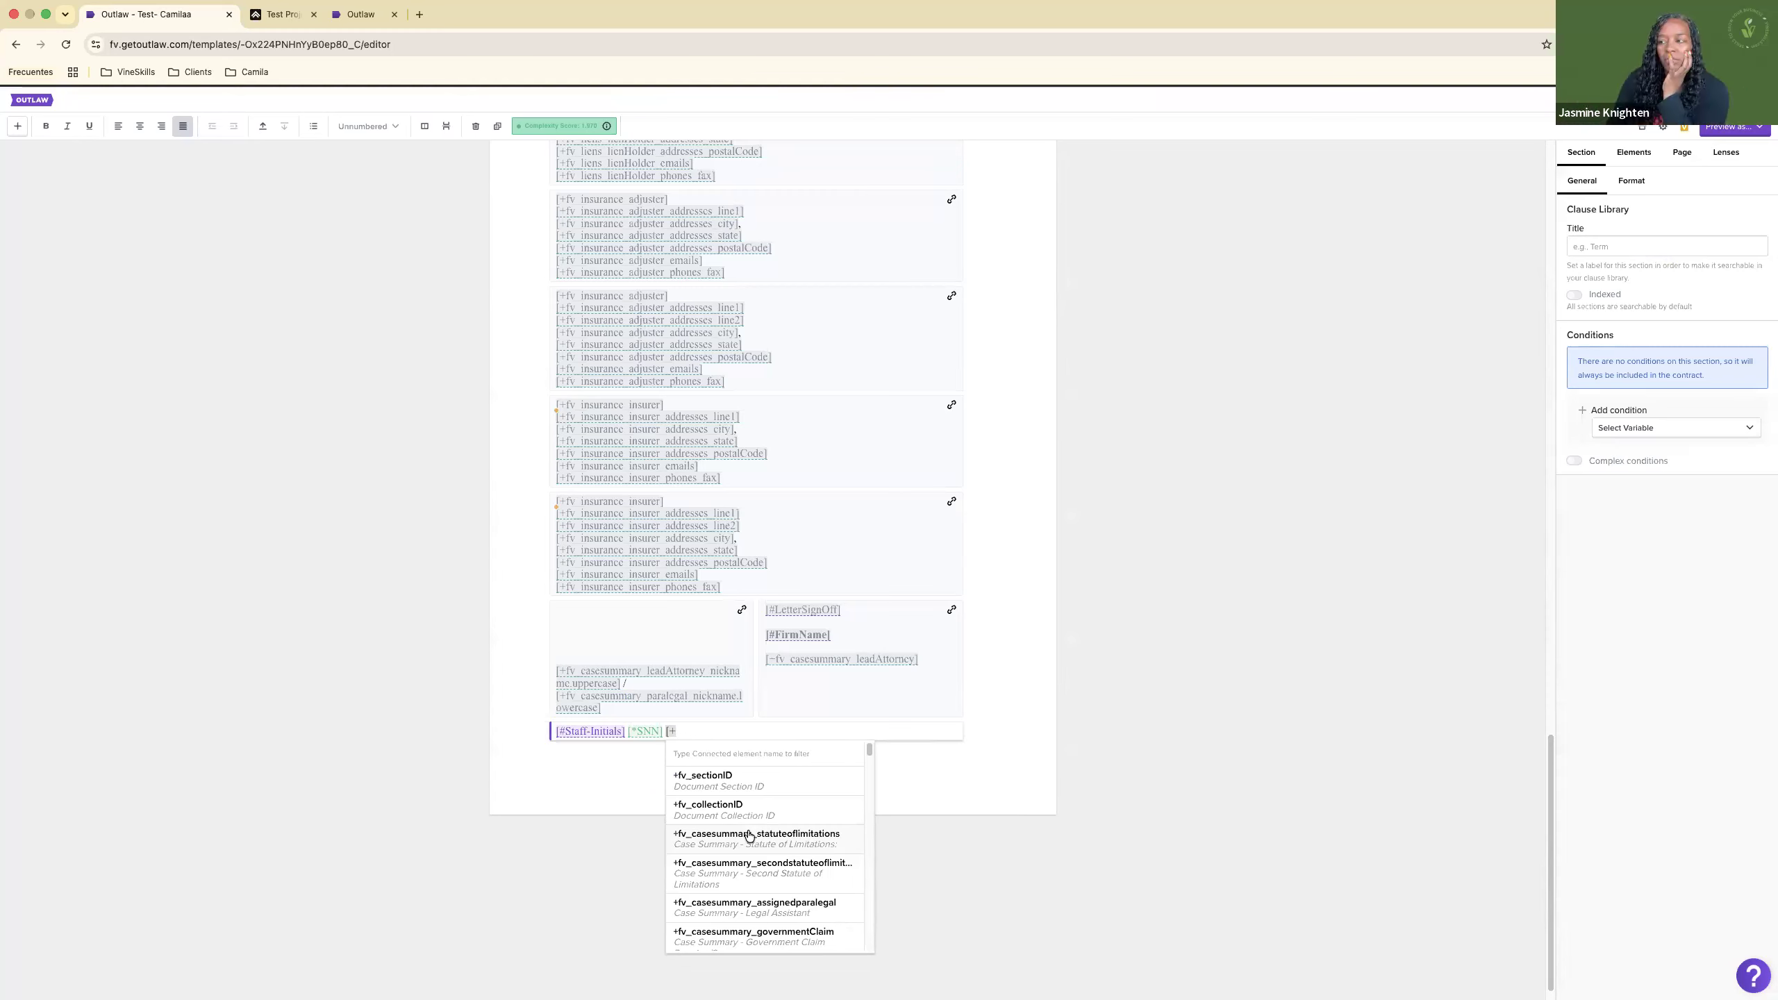
{"action": "type", "text": "fv_"}
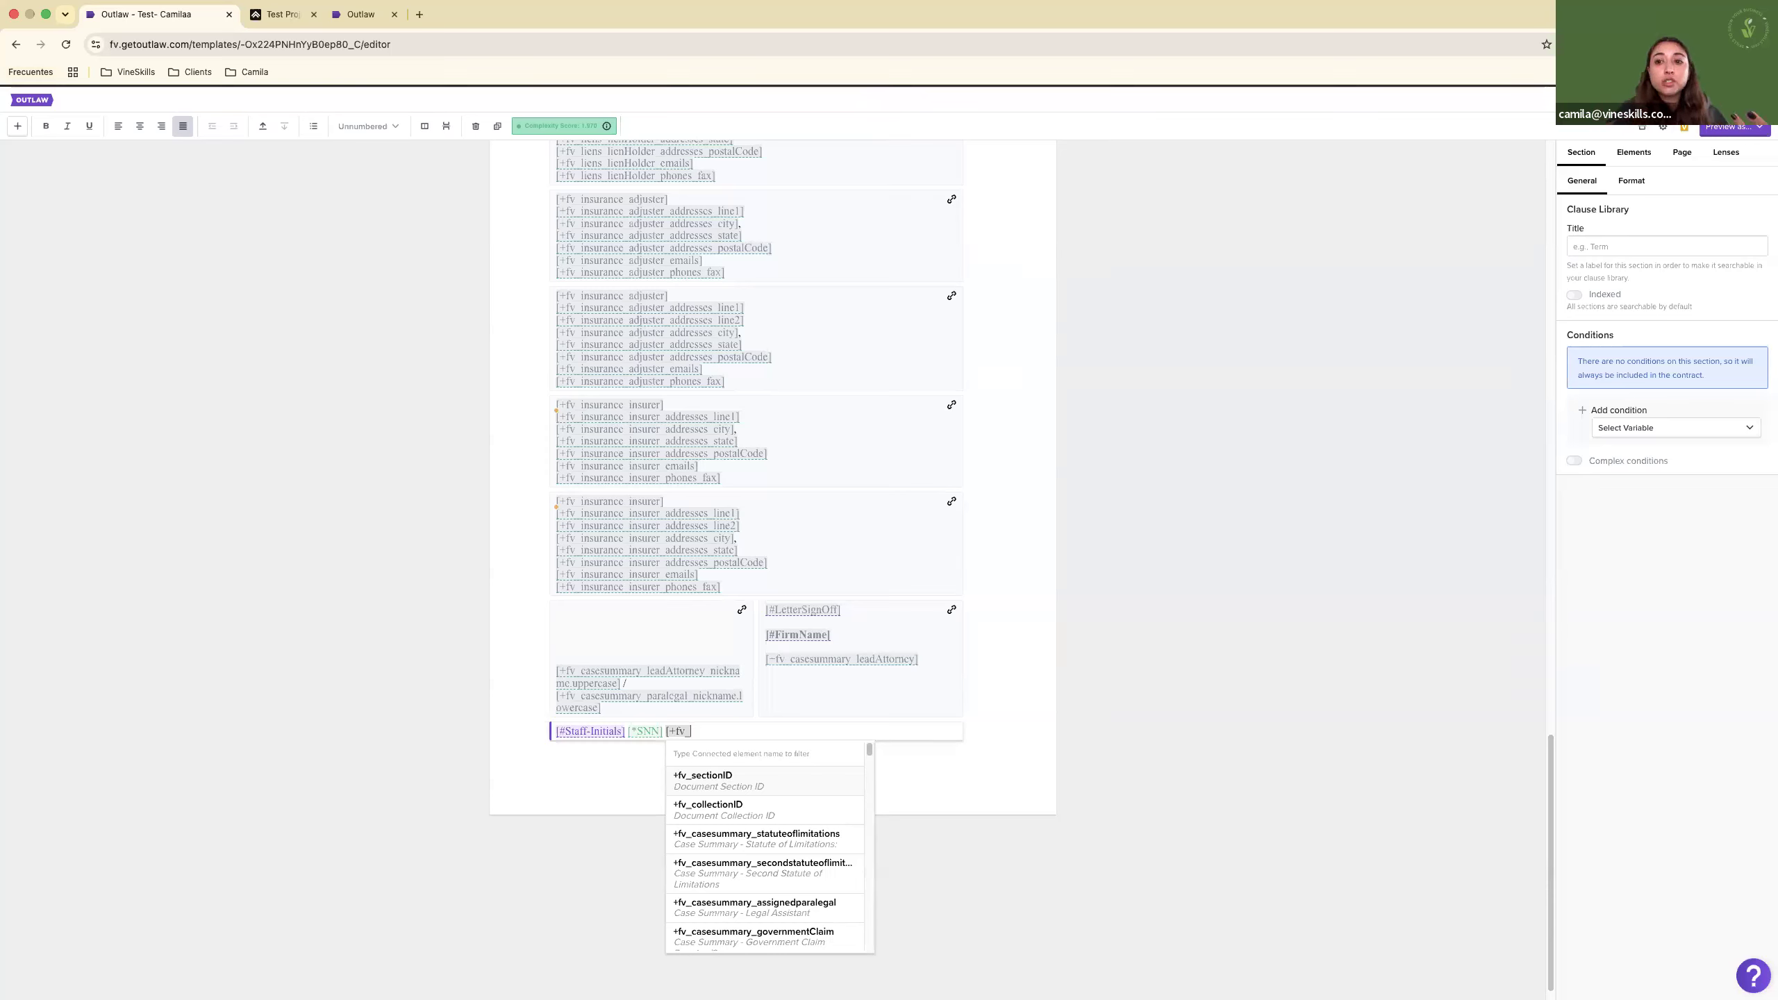
{"action": "type", "text": "insu"}
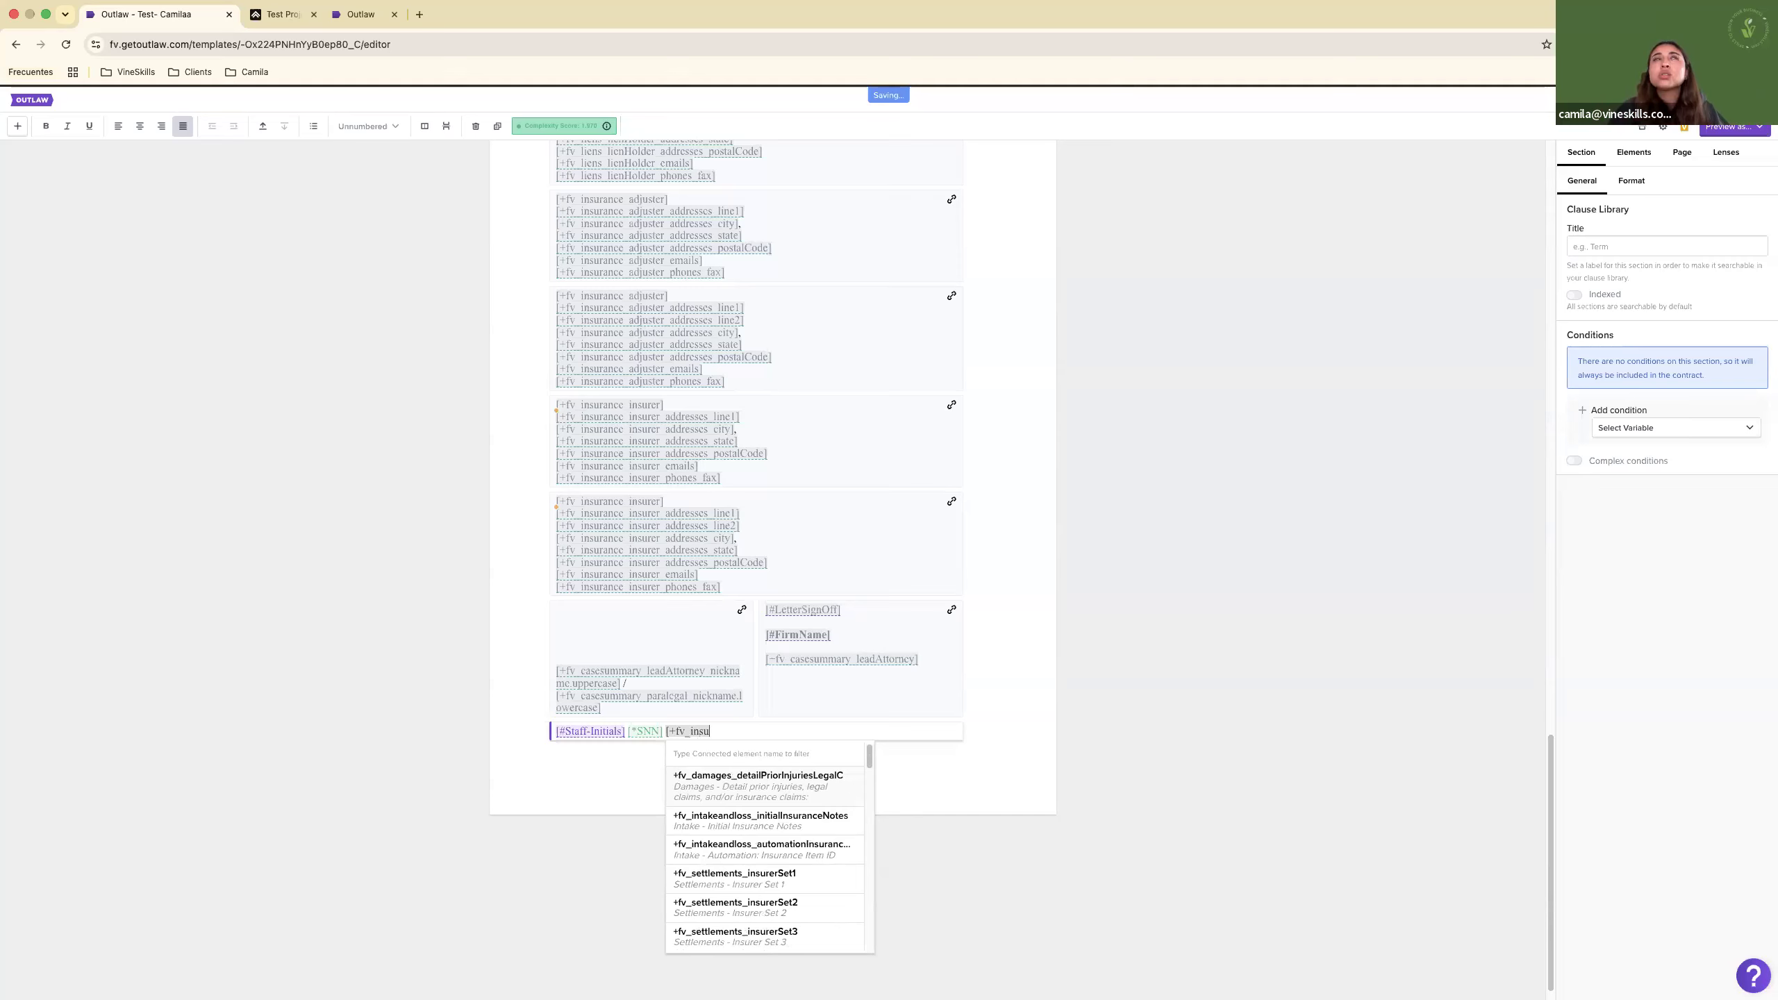
{"action": "type", "text": "ra"}
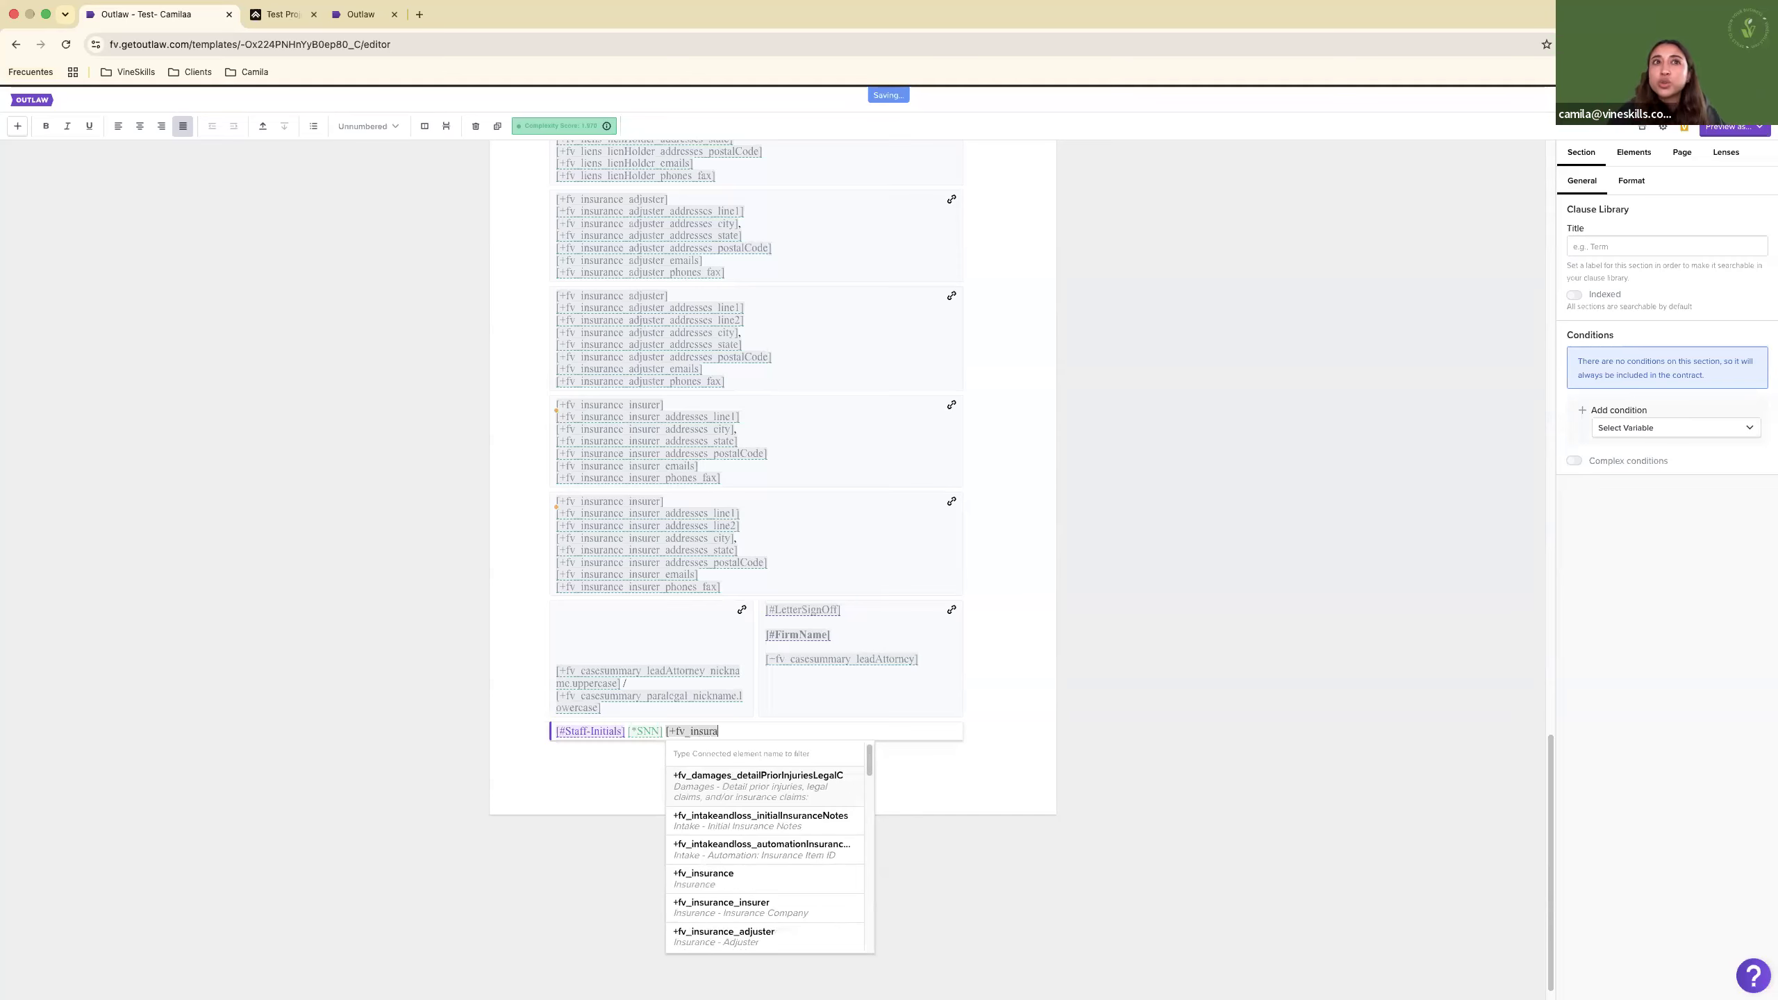
{"action": "type", "text": "nce"}
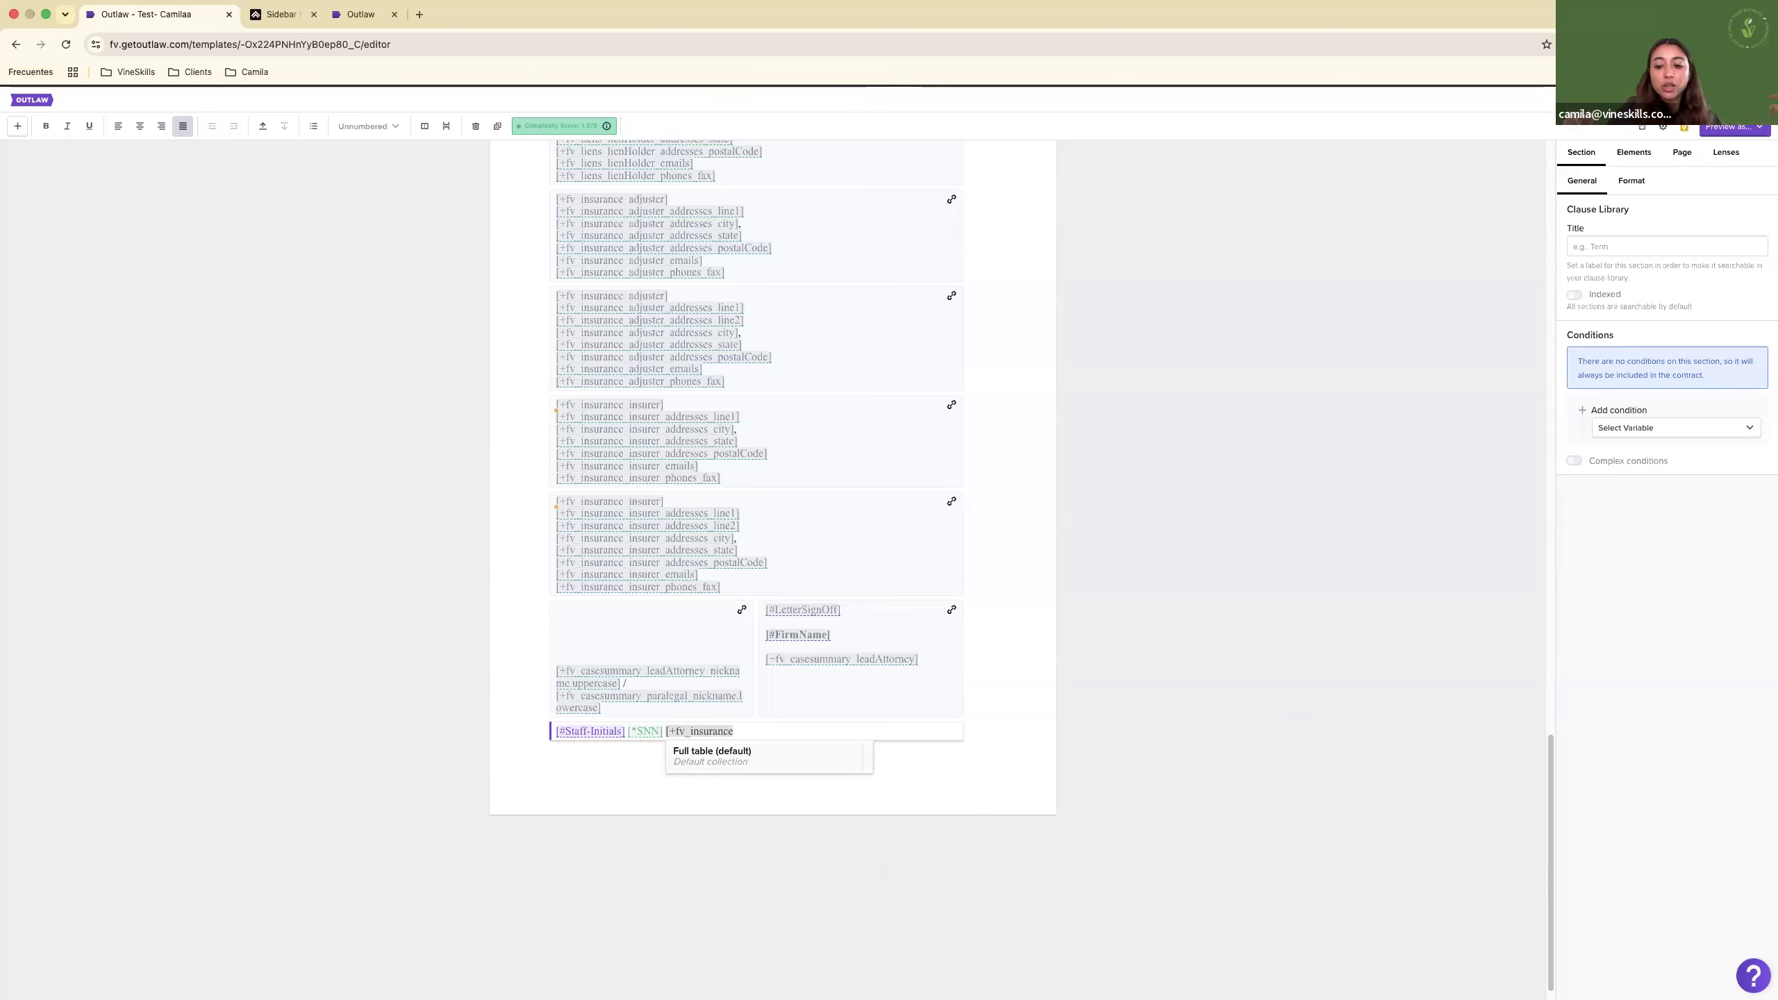
{"action": "type", "text": "_"}
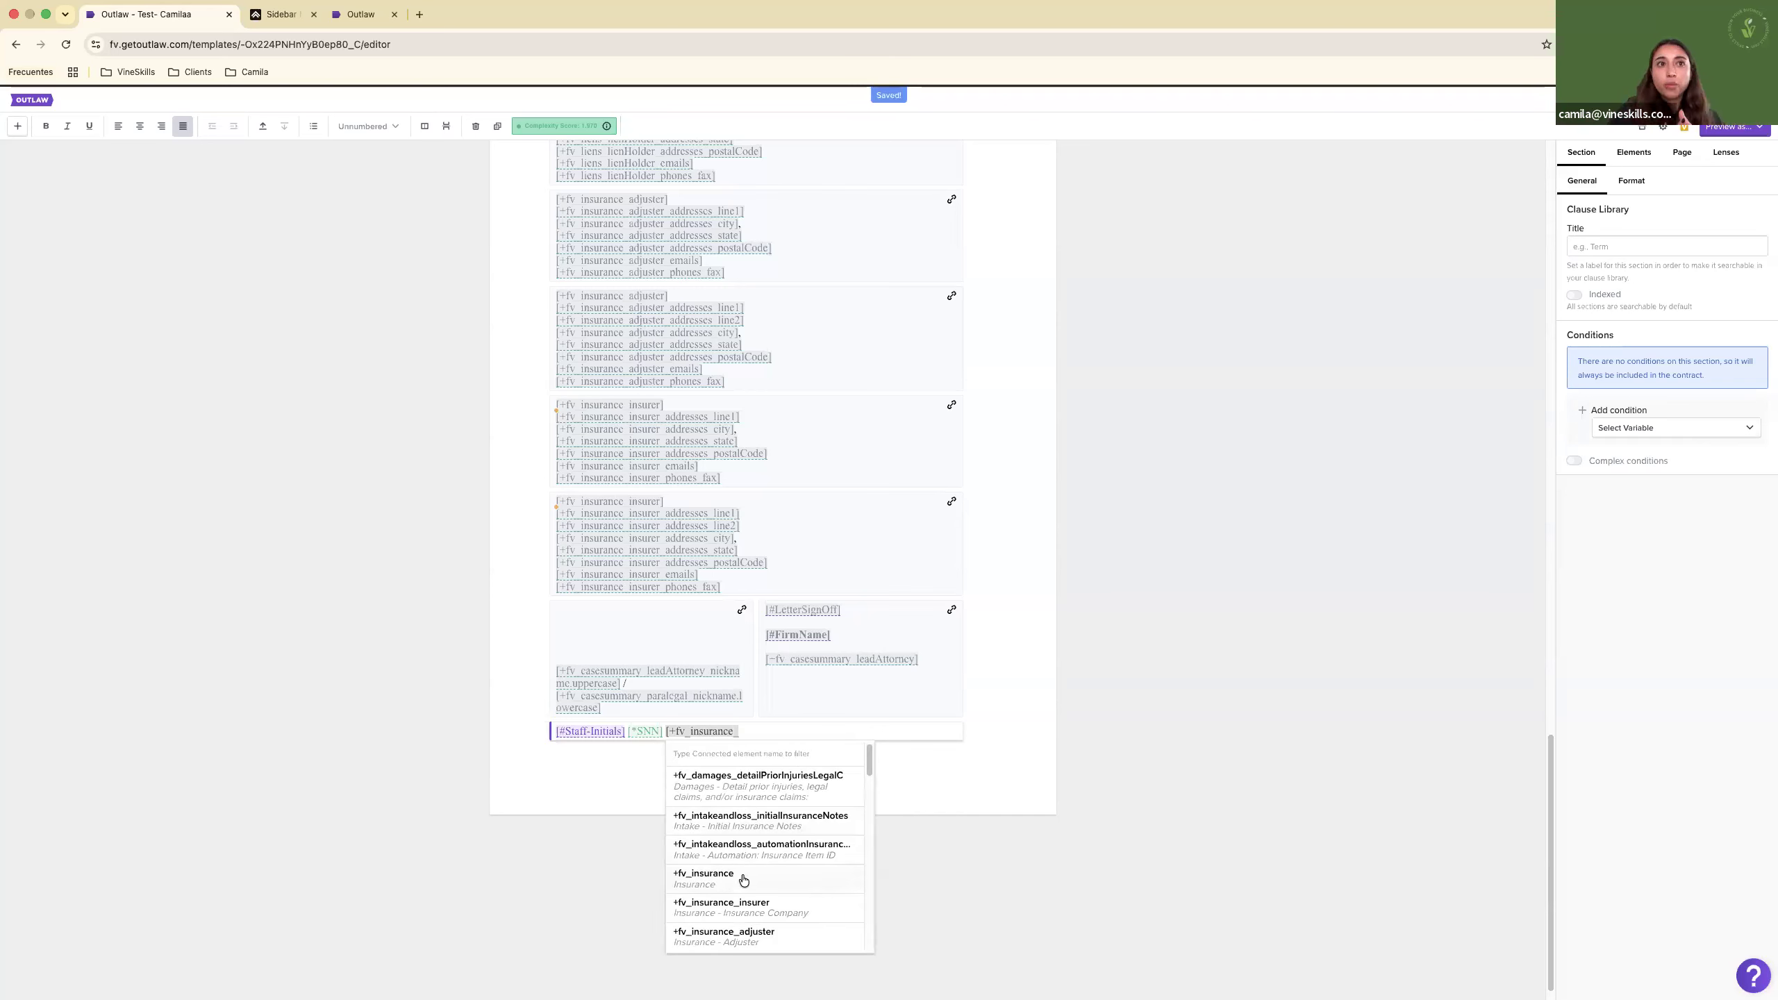
{"action": "scroll", "coordinate": [743, 880], "scroll_direction": "down", "scroll_amount": 3}
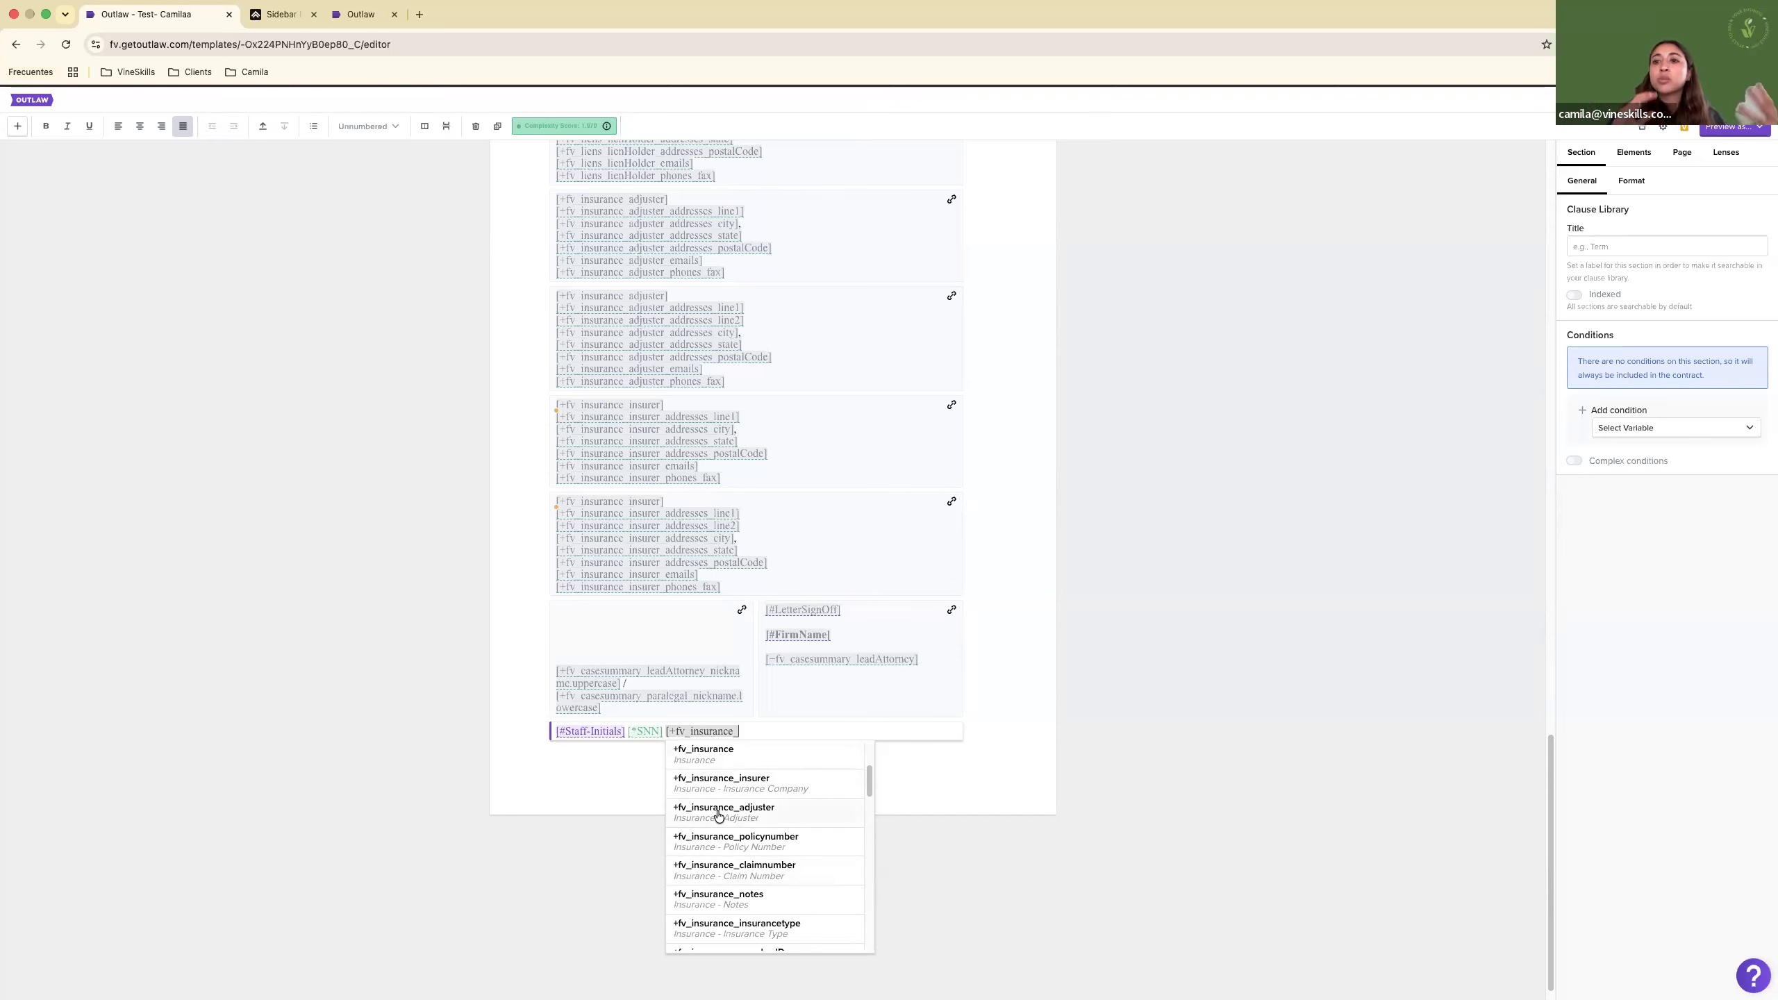
{"action": "left_click", "coordinate": [280, 14]}
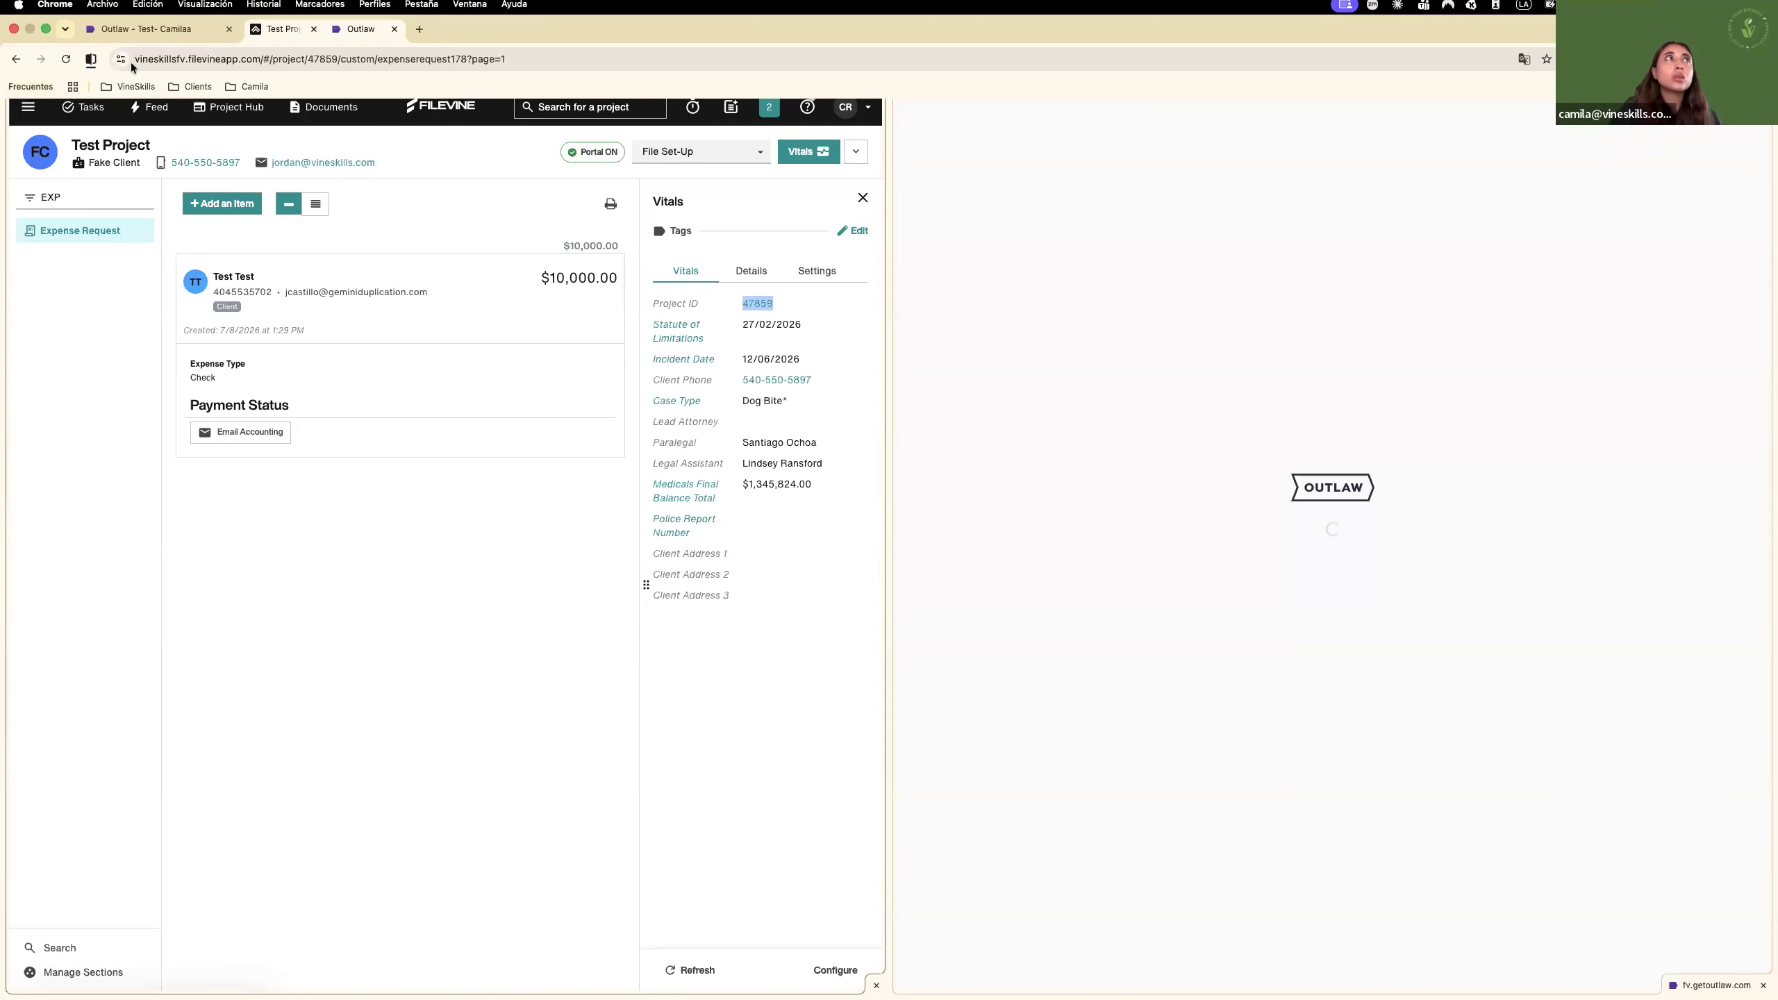
{"action": "left_click", "coordinate": [149, 36]}
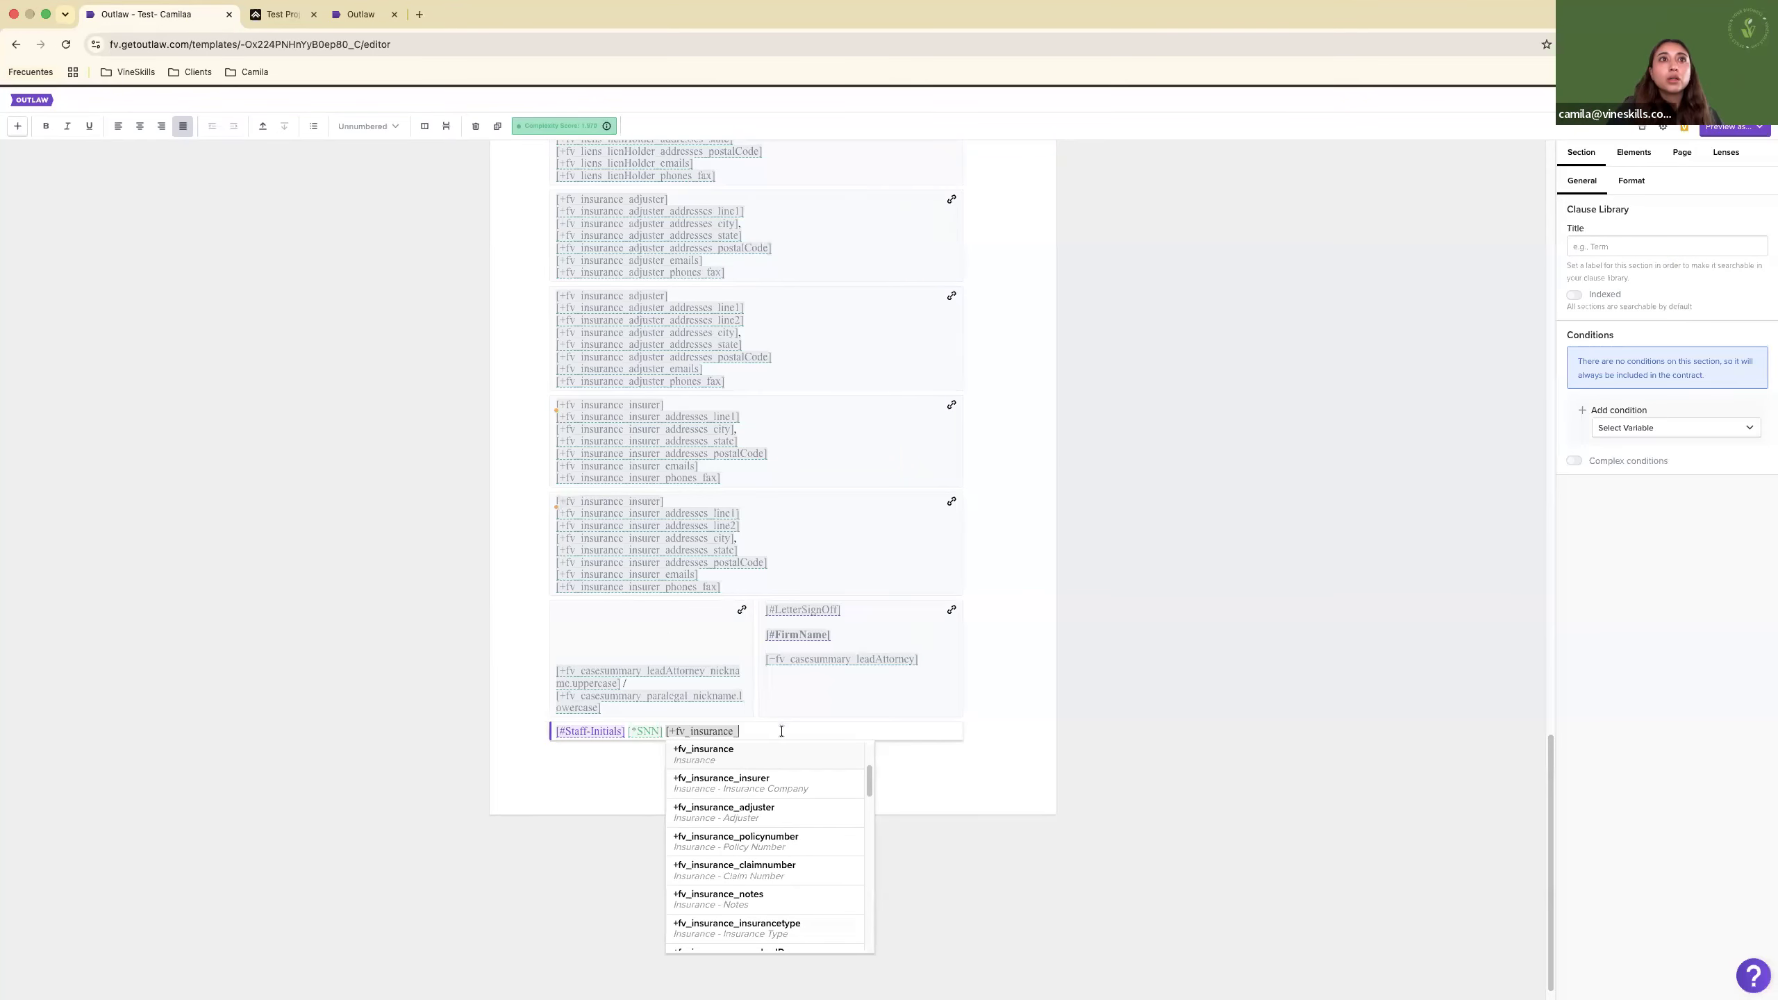
{"action": "left_click", "coordinate": [784, 781]}
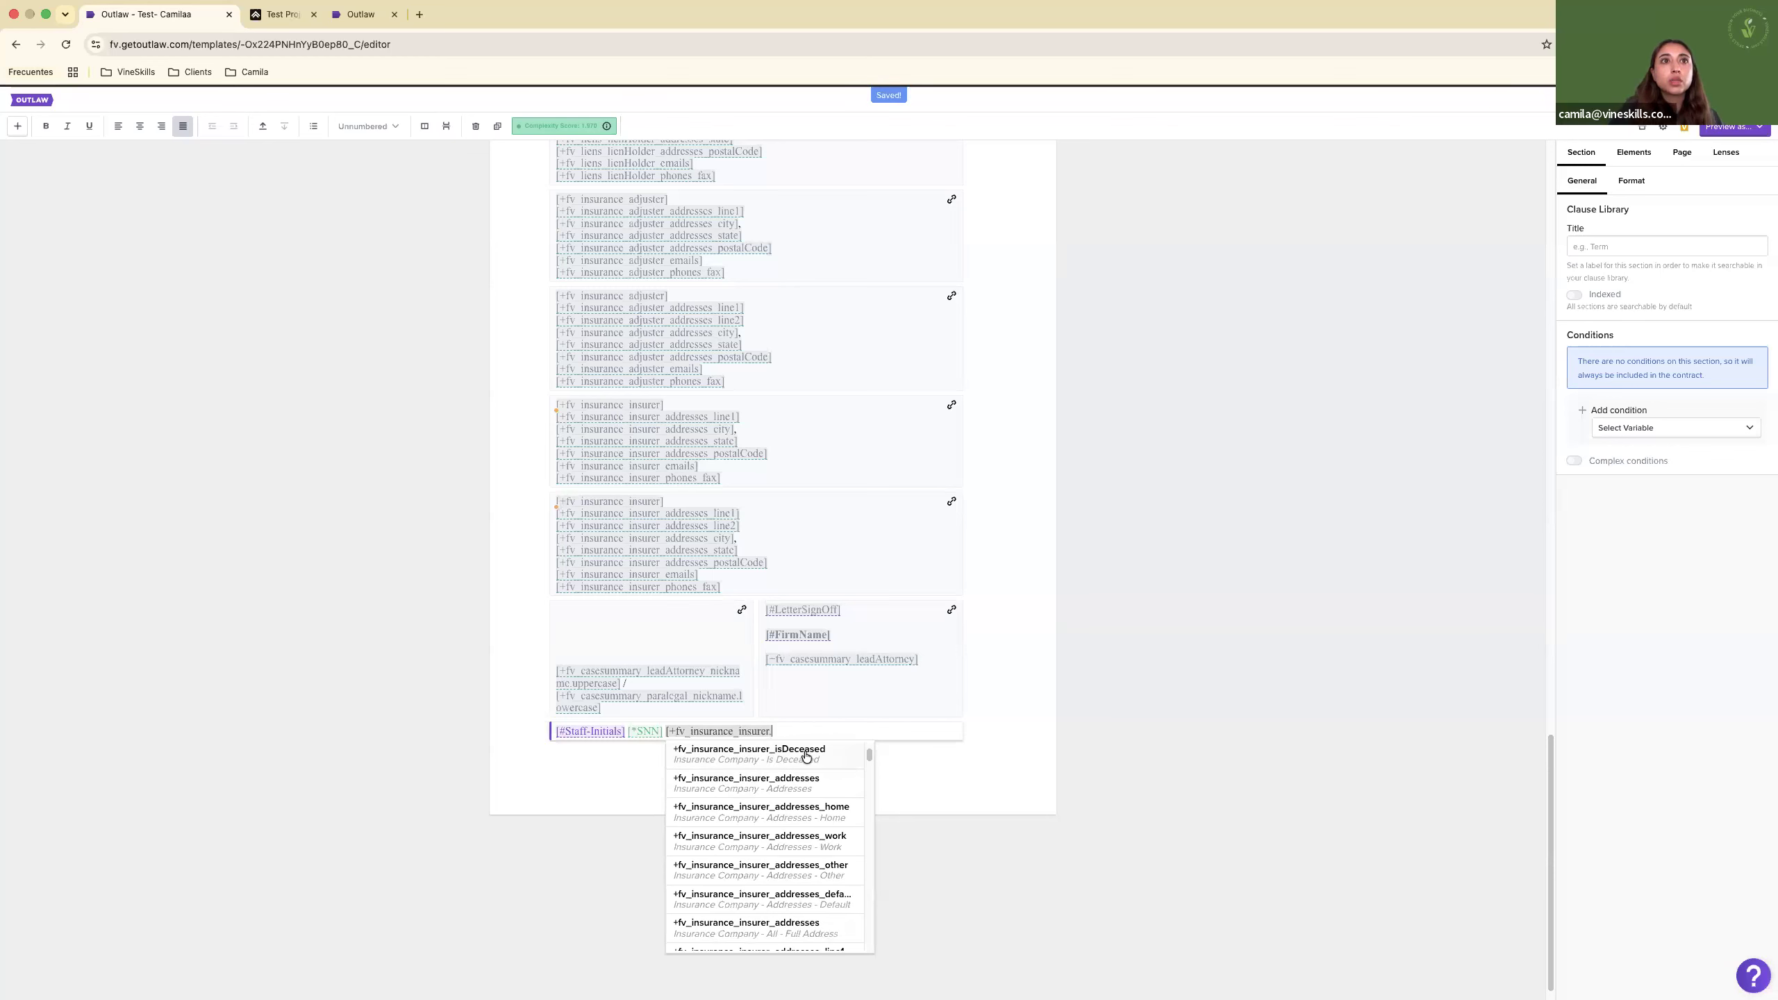
Browse the Insurance Company sub-fields and insert the connected variable +fv_insurance_insurer_emails_other after the SNN secret.
{"action": "scroll", "coordinate": [806, 755], "scroll_direction": "up", "scroll_amount": 3}
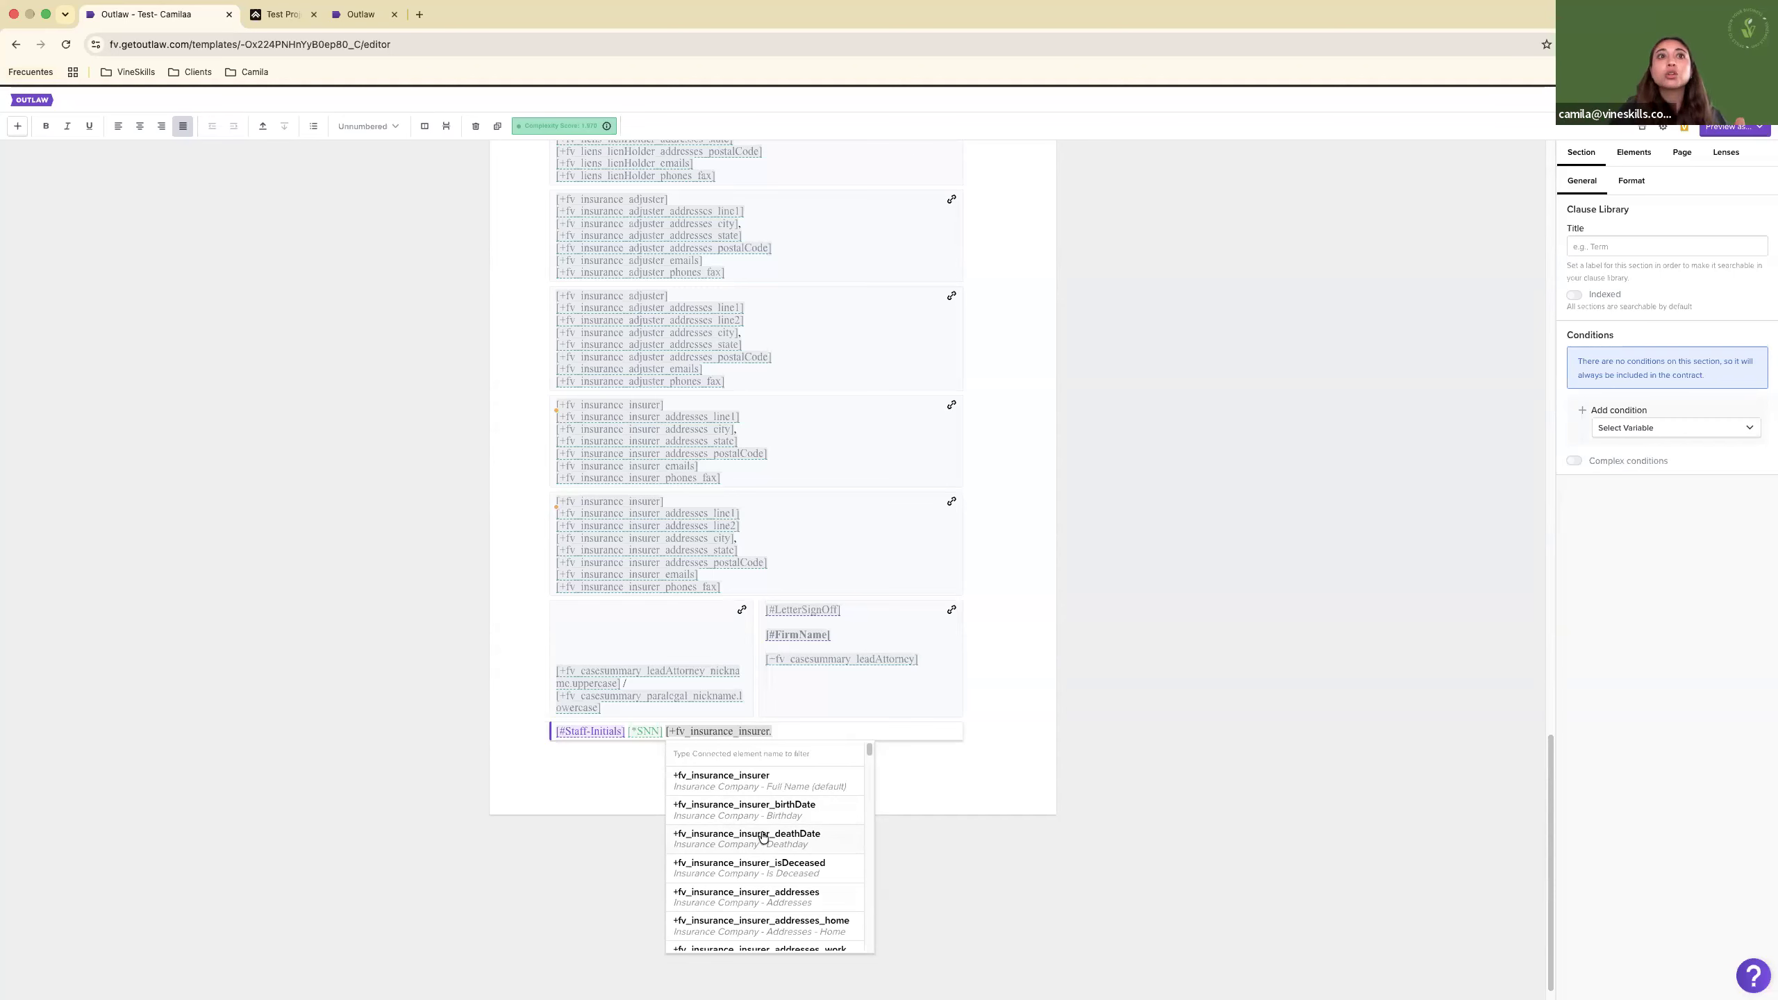
{"action": "scroll", "coordinate": [763, 837], "scroll_direction": "down", "scroll_amount": 3}
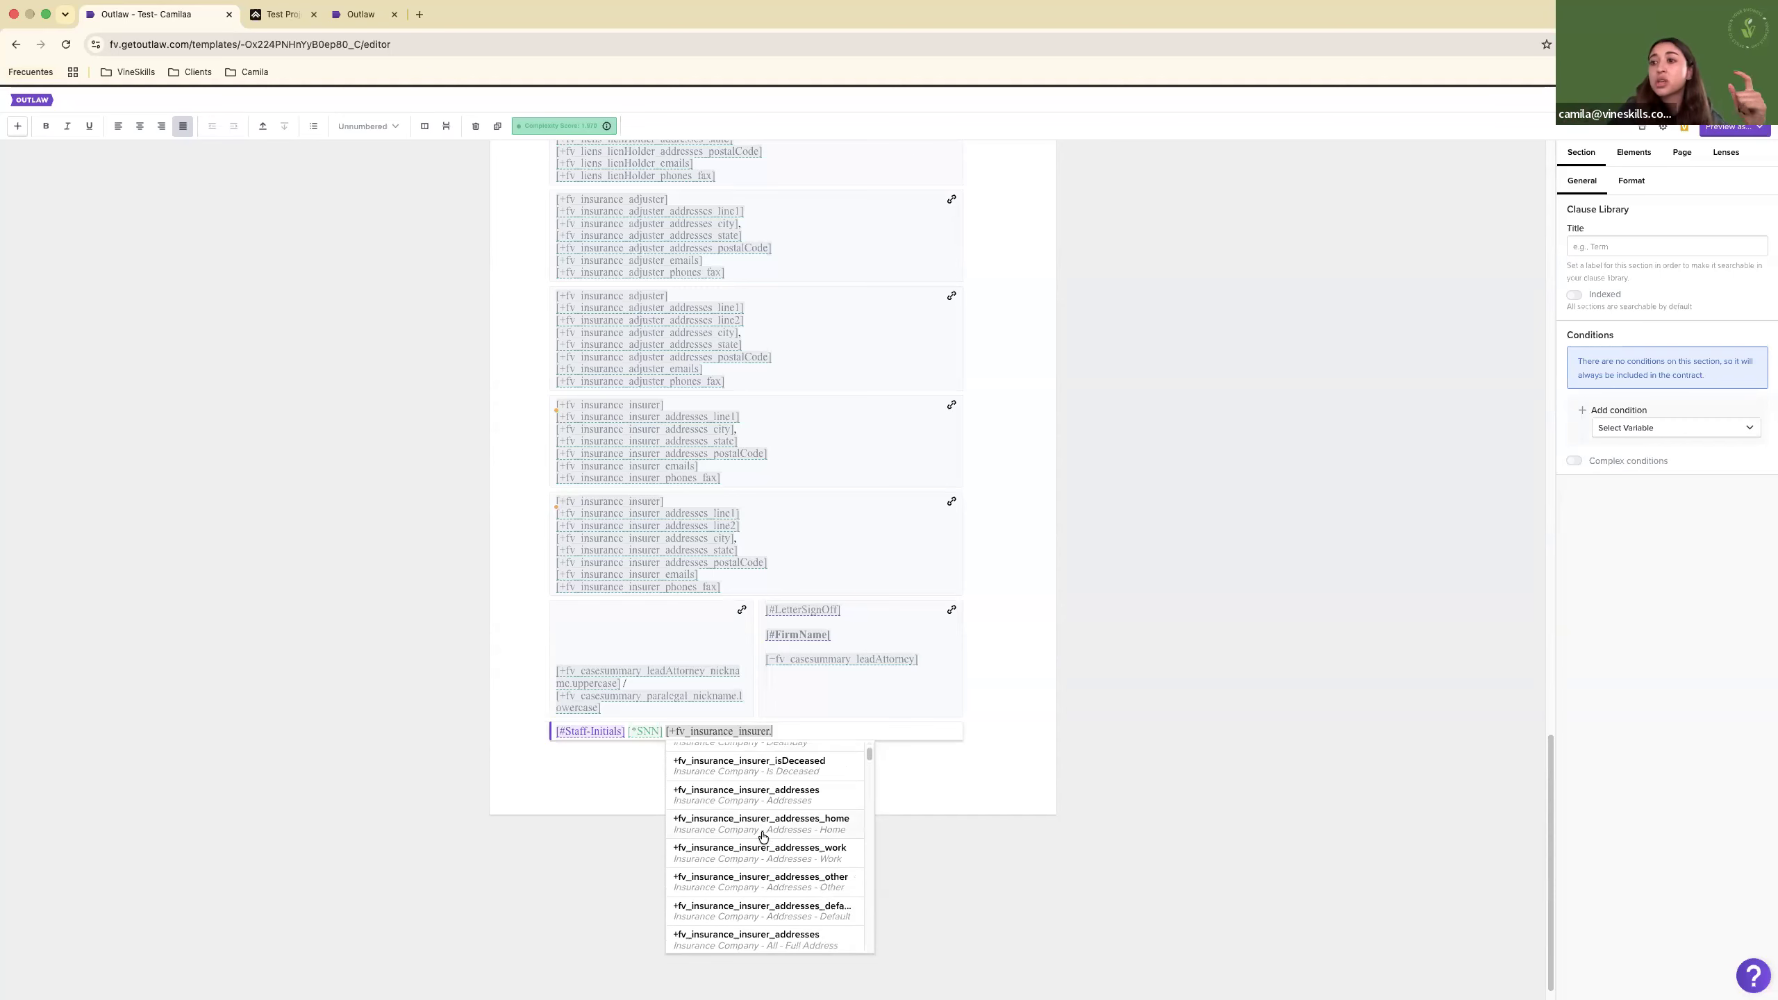
{"action": "scroll", "coordinate": [763, 837], "scroll_direction": "down", "scroll_amount": 5}
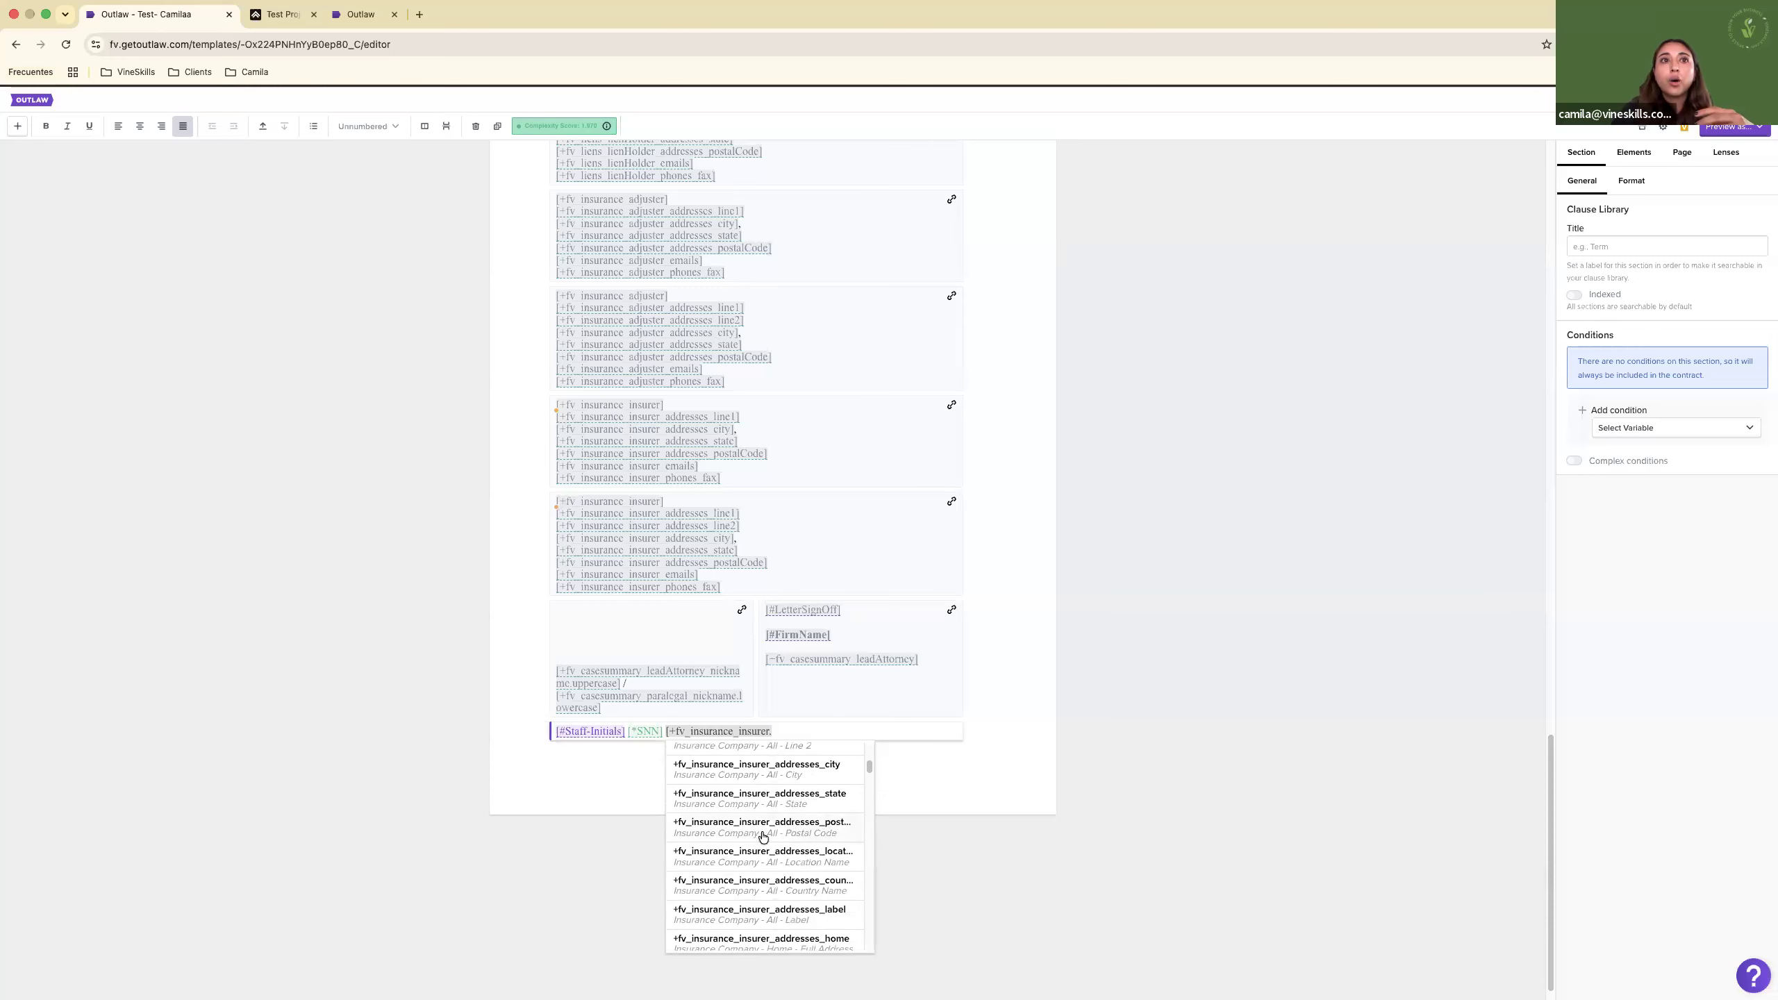
{"action": "scroll", "coordinate": [763, 837], "scroll_direction": "down", "scroll_amount": 10}
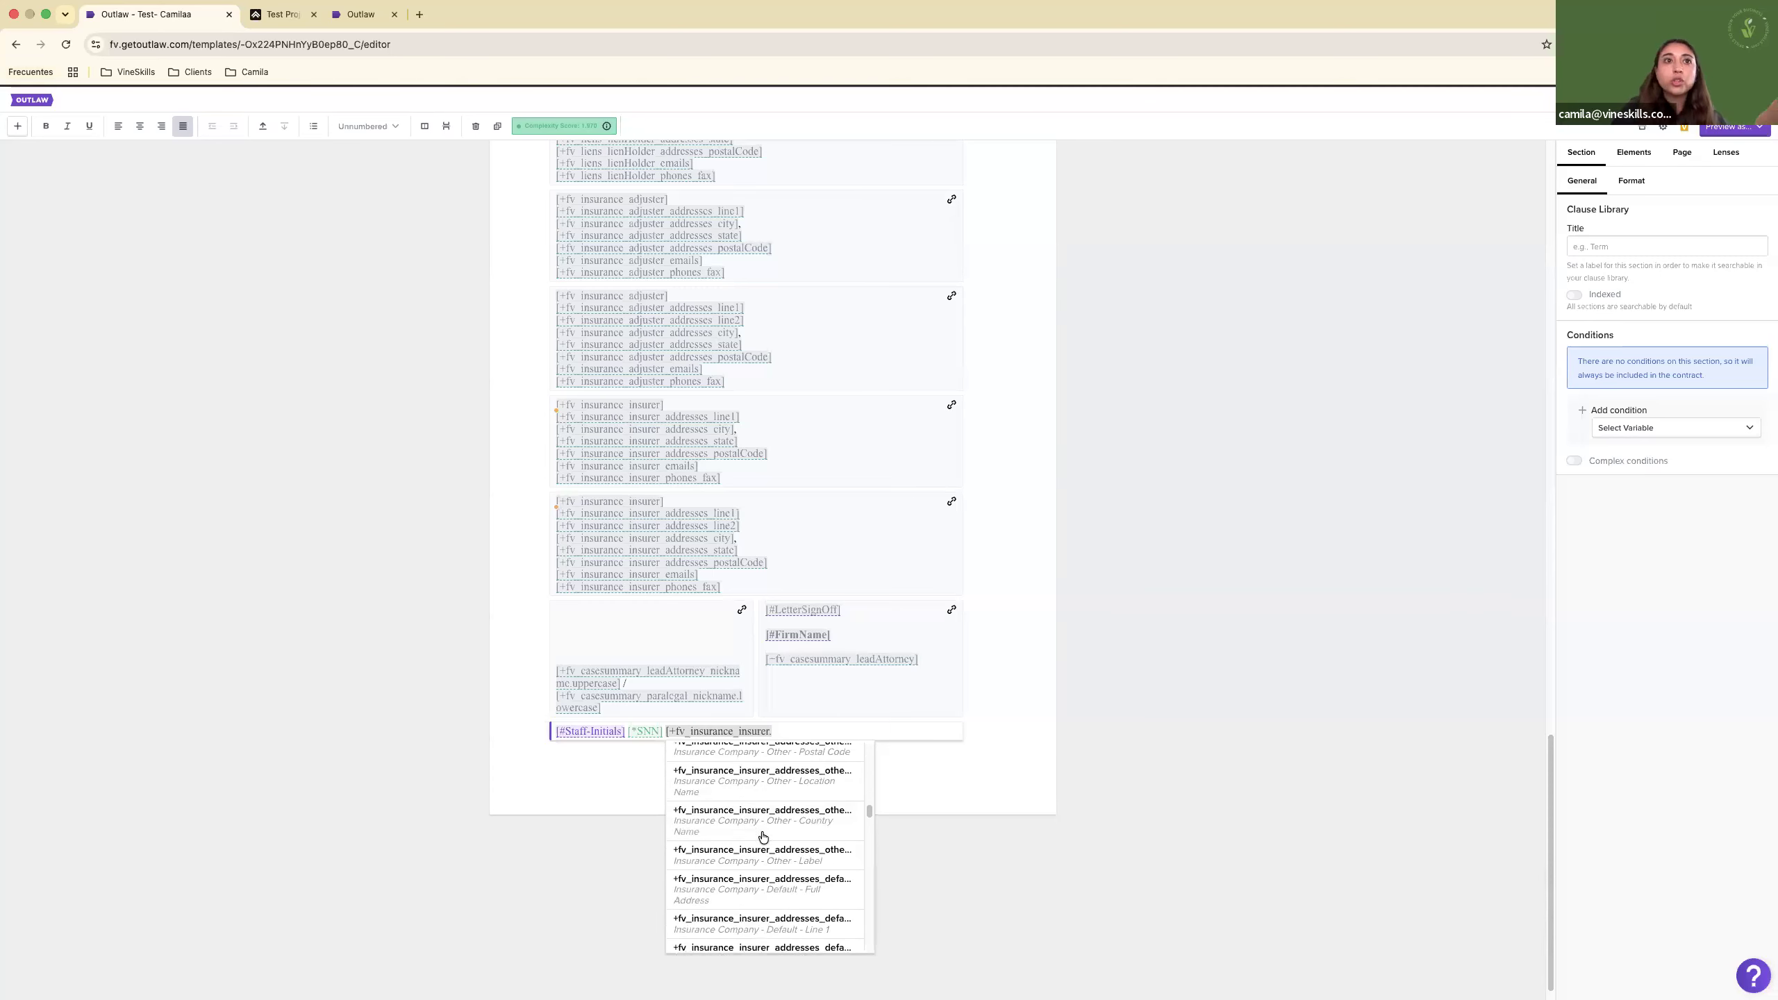
{"action": "scroll", "coordinate": [763, 837], "scroll_direction": "down", "scroll_amount": 10}
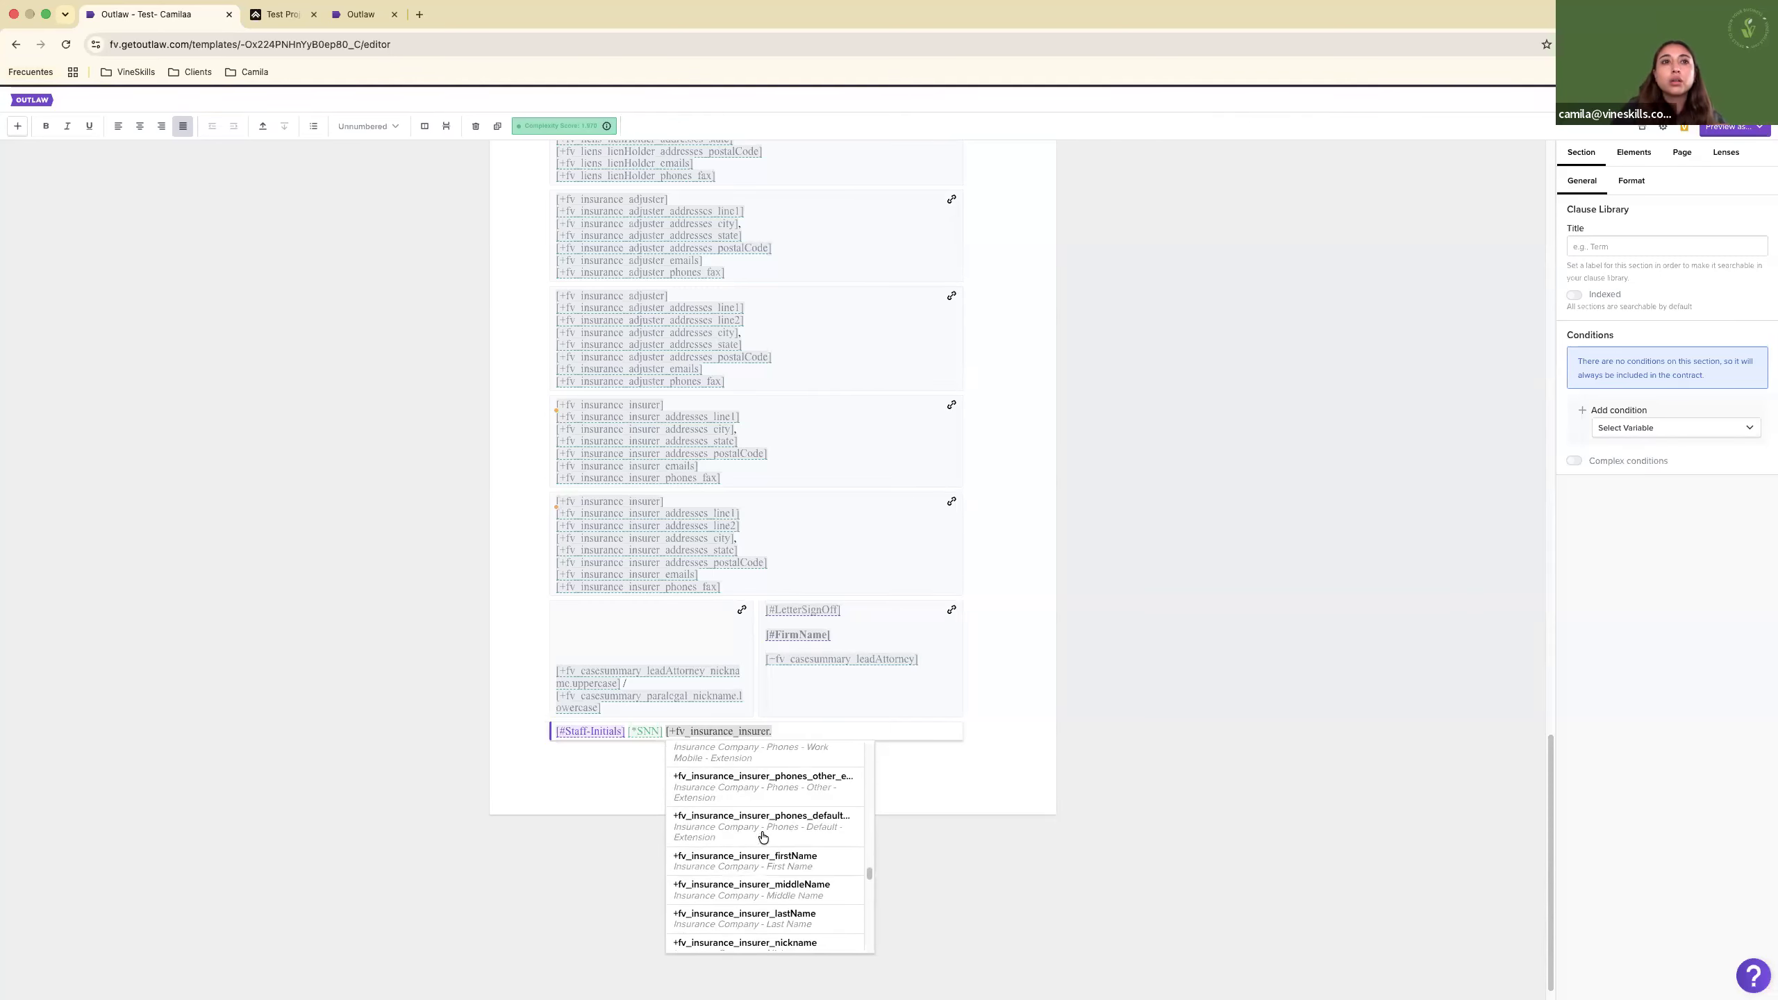
{"action": "scroll", "coordinate": [763, 836], "scroll_direction": "up", "scroll_amount": 2}
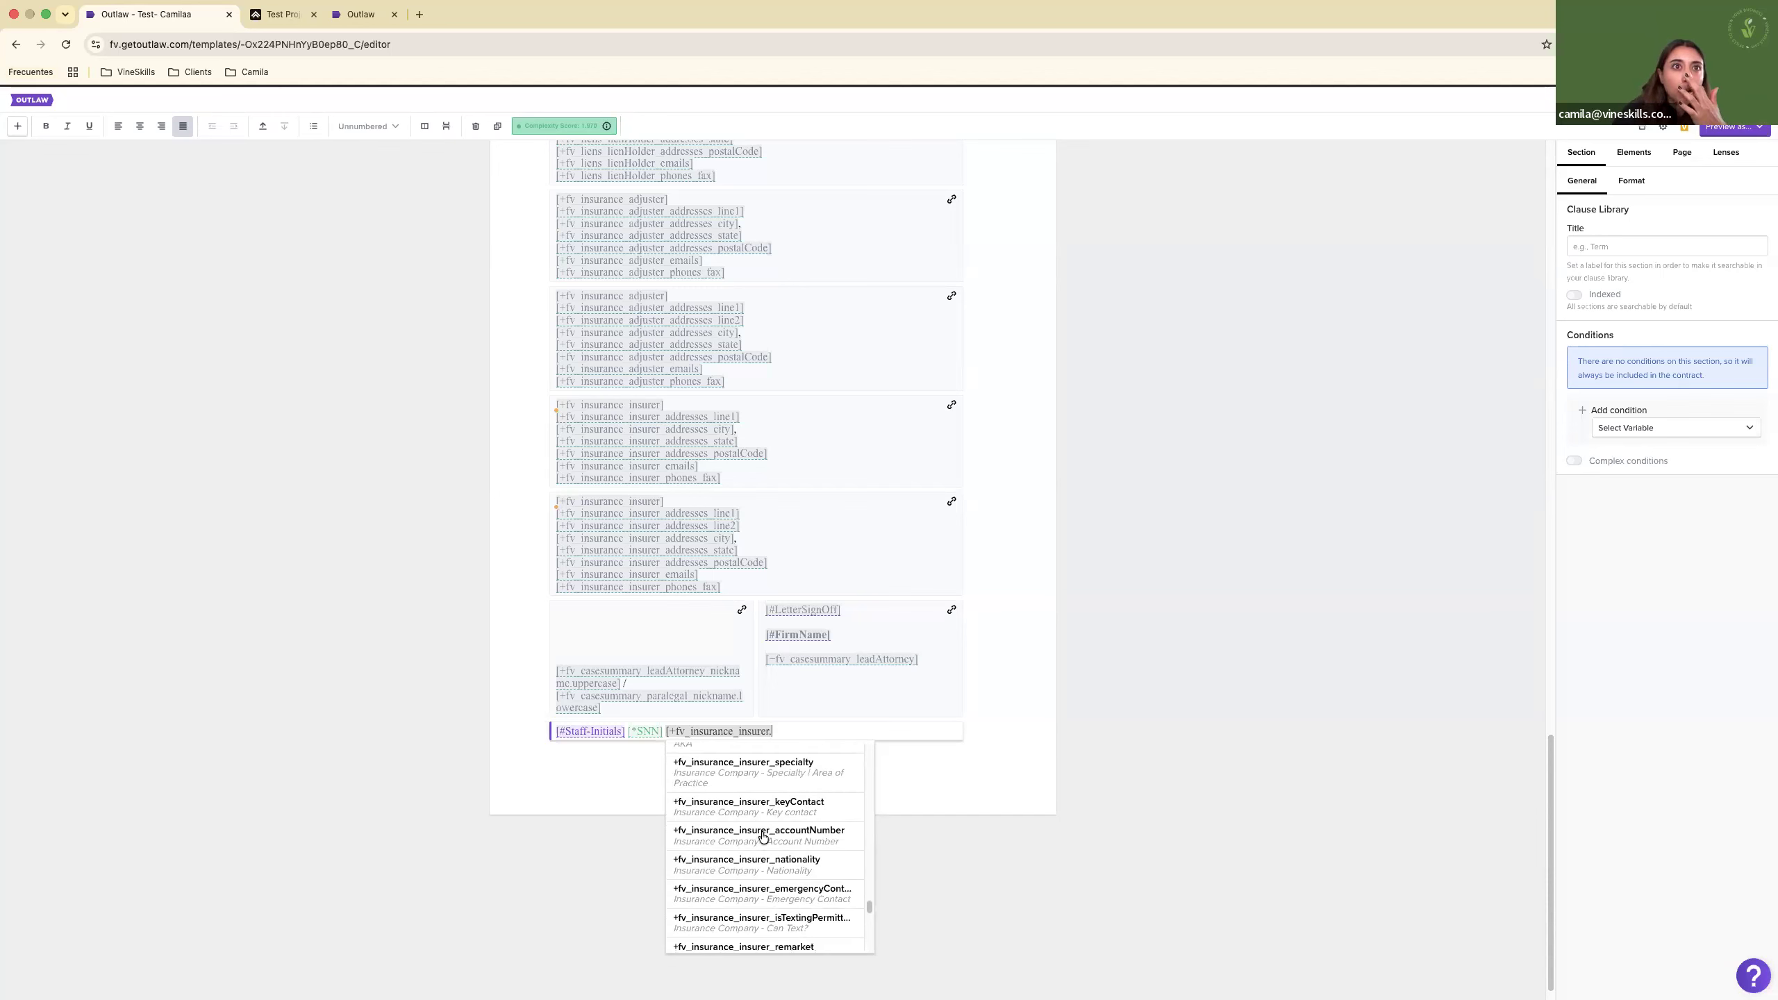
{"action": "scroll", "coordinate": [796, 834], "scroll_direction": "down", "scroll_amount": 5}
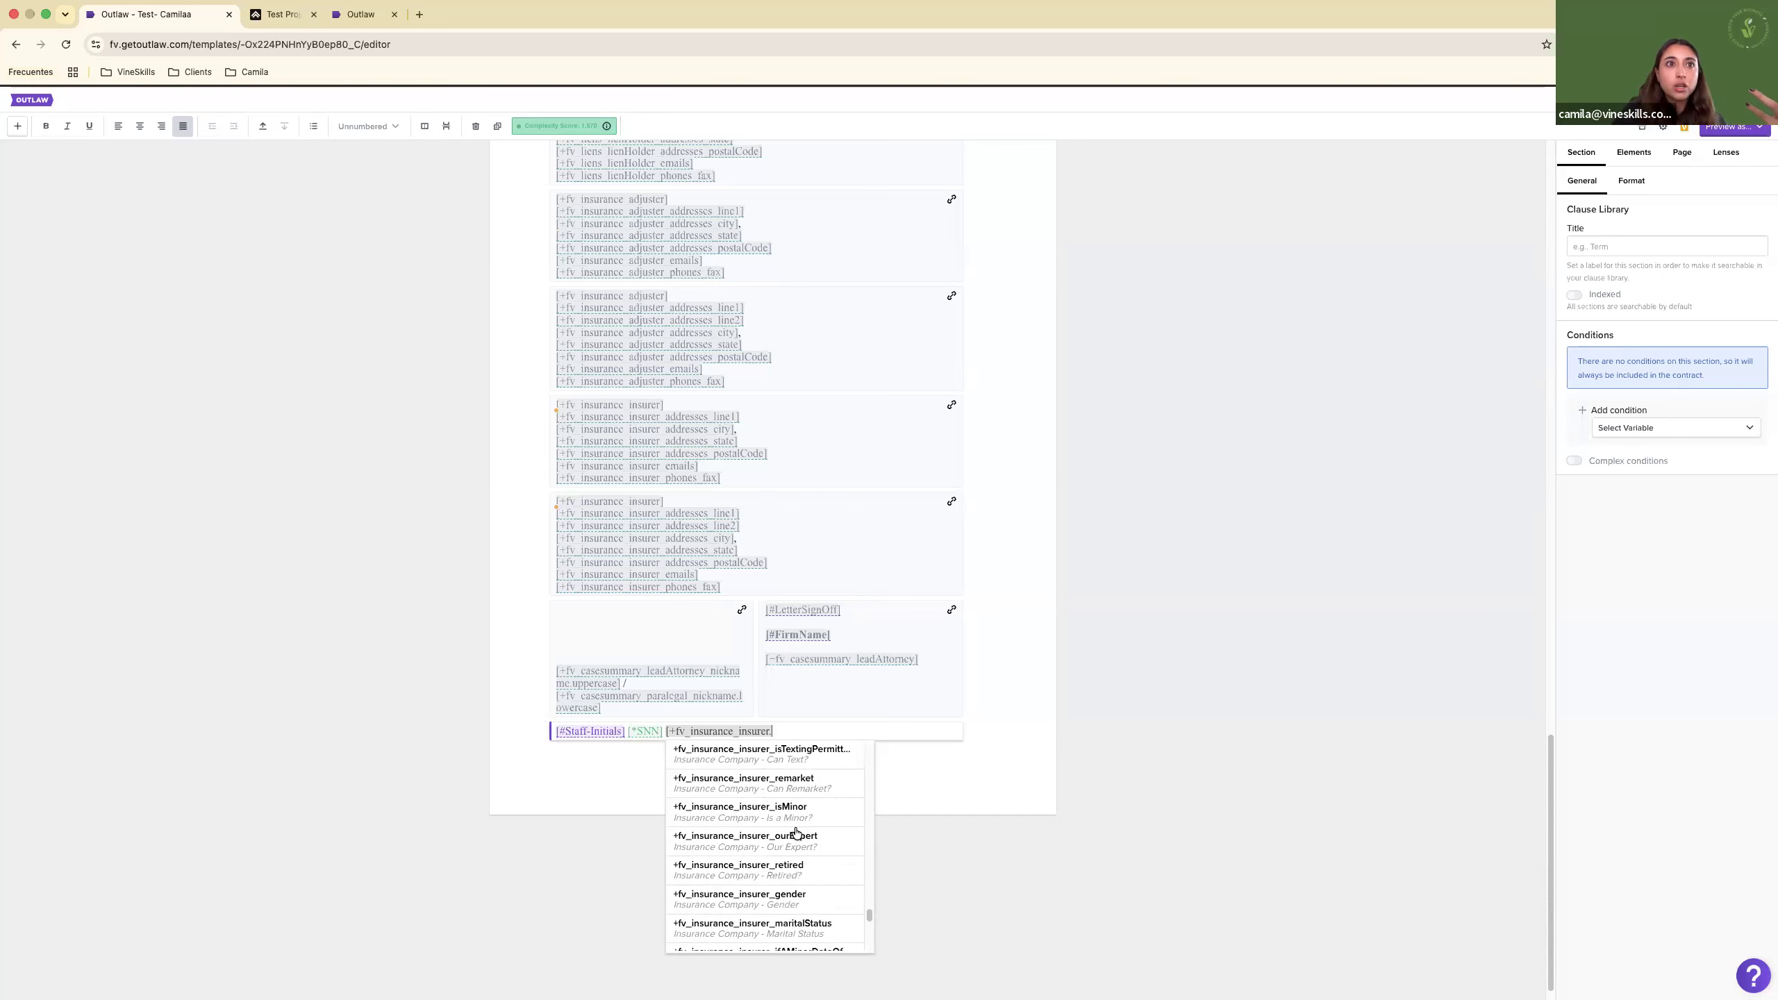
{"action": "scroll", "coordinate": [796, 833], "scroll_direction": "down", "scroll_amount": 6}
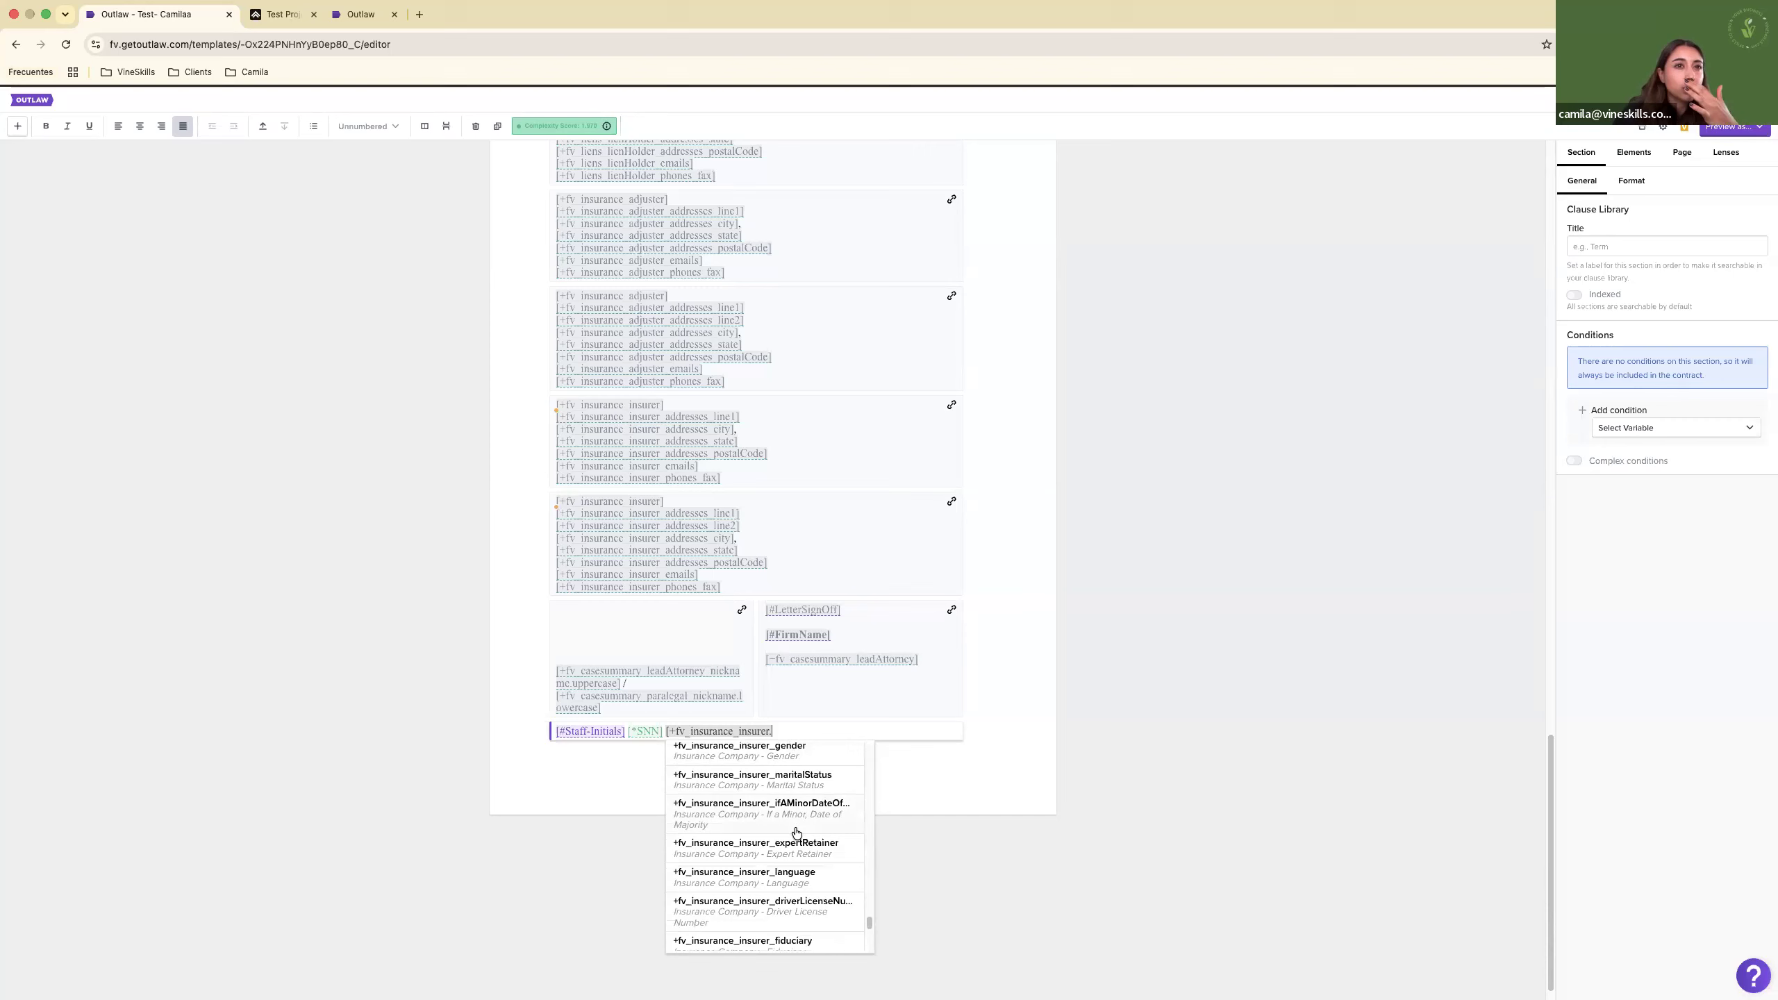
{"action": "scroll", "coordinate": [770, 835], "scroll_direction": "down", "scroll_amount": 2}
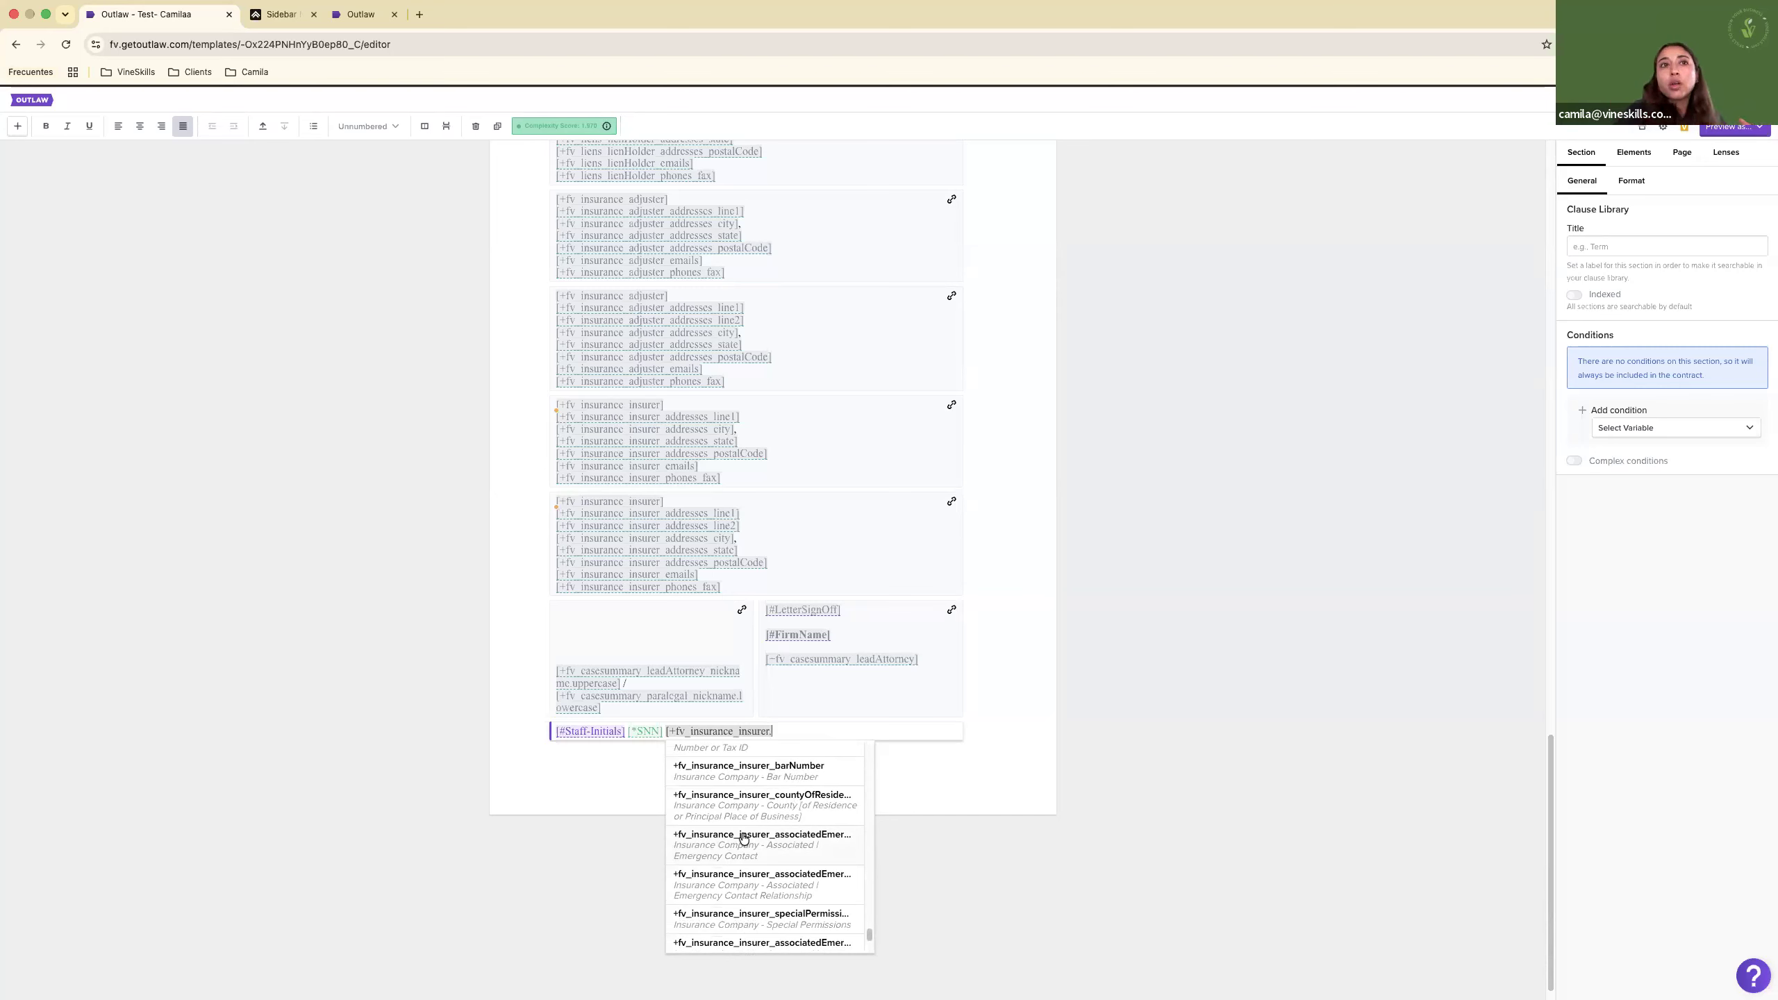
{"action": "scroll", "coordinate": [743, 838], "scroll_direction": "down", "scroll_amount": 5}
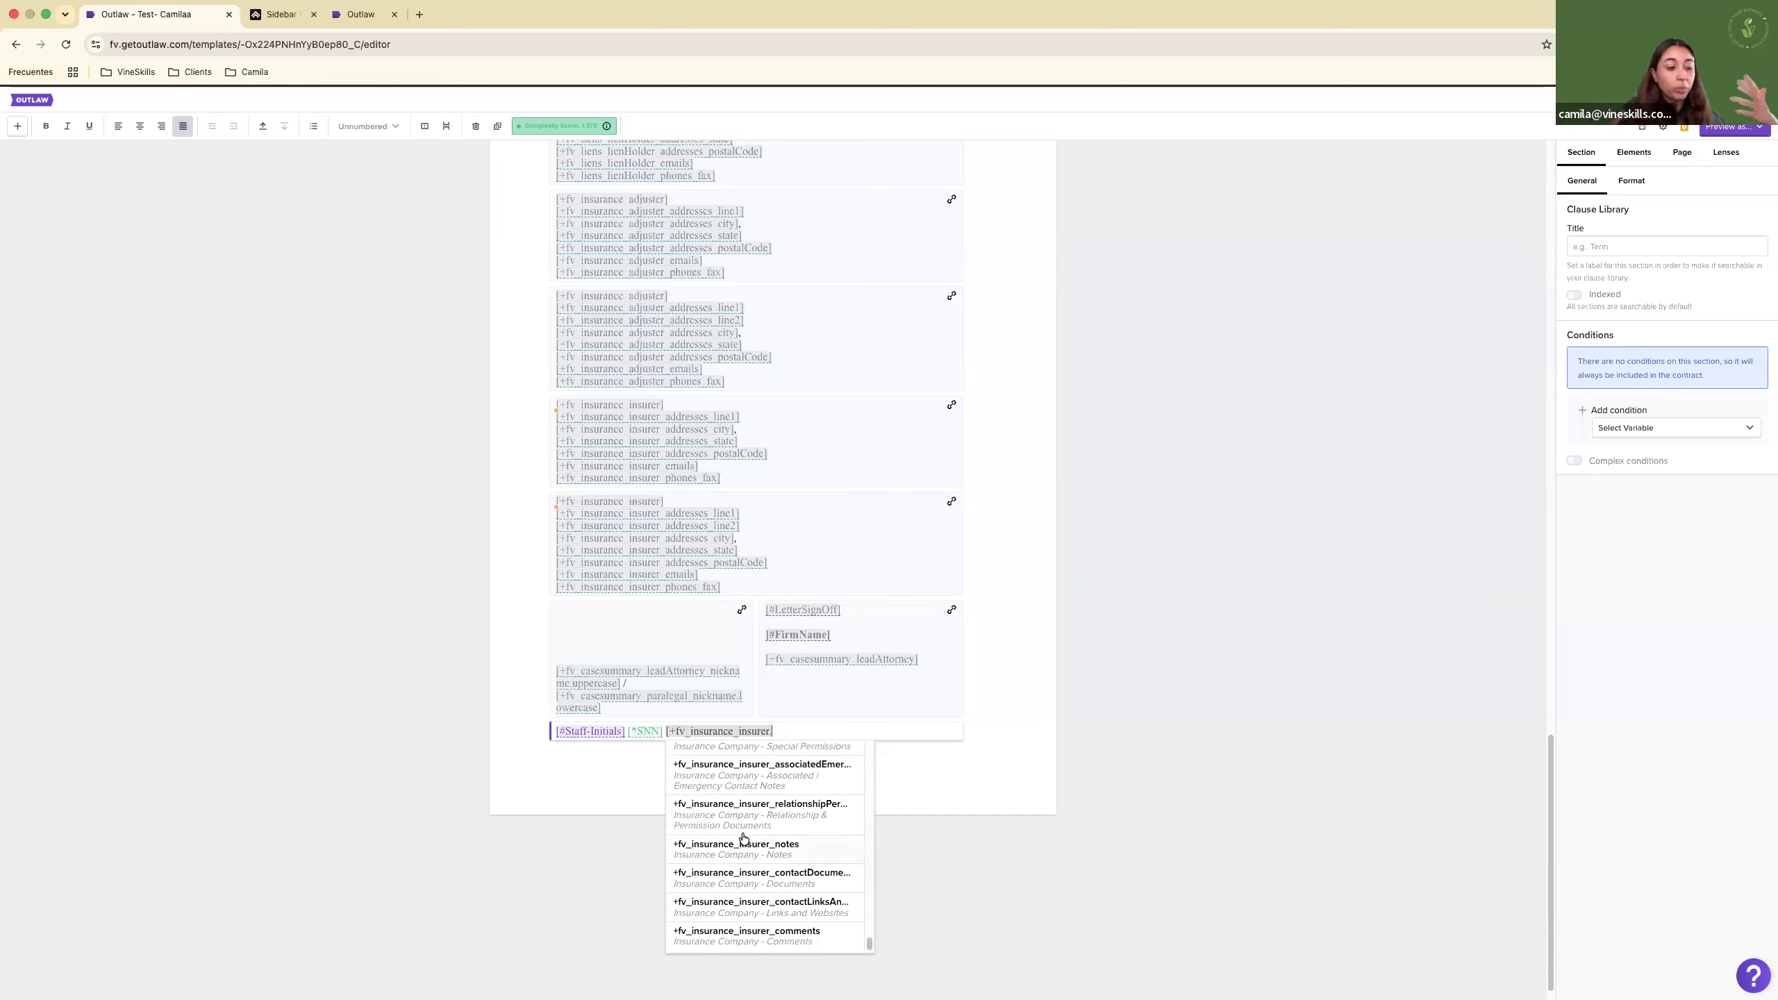
{"action": "scroll", "coordinate": [743, 841], "scroll_direction": "up", "scroll_amount": 8}
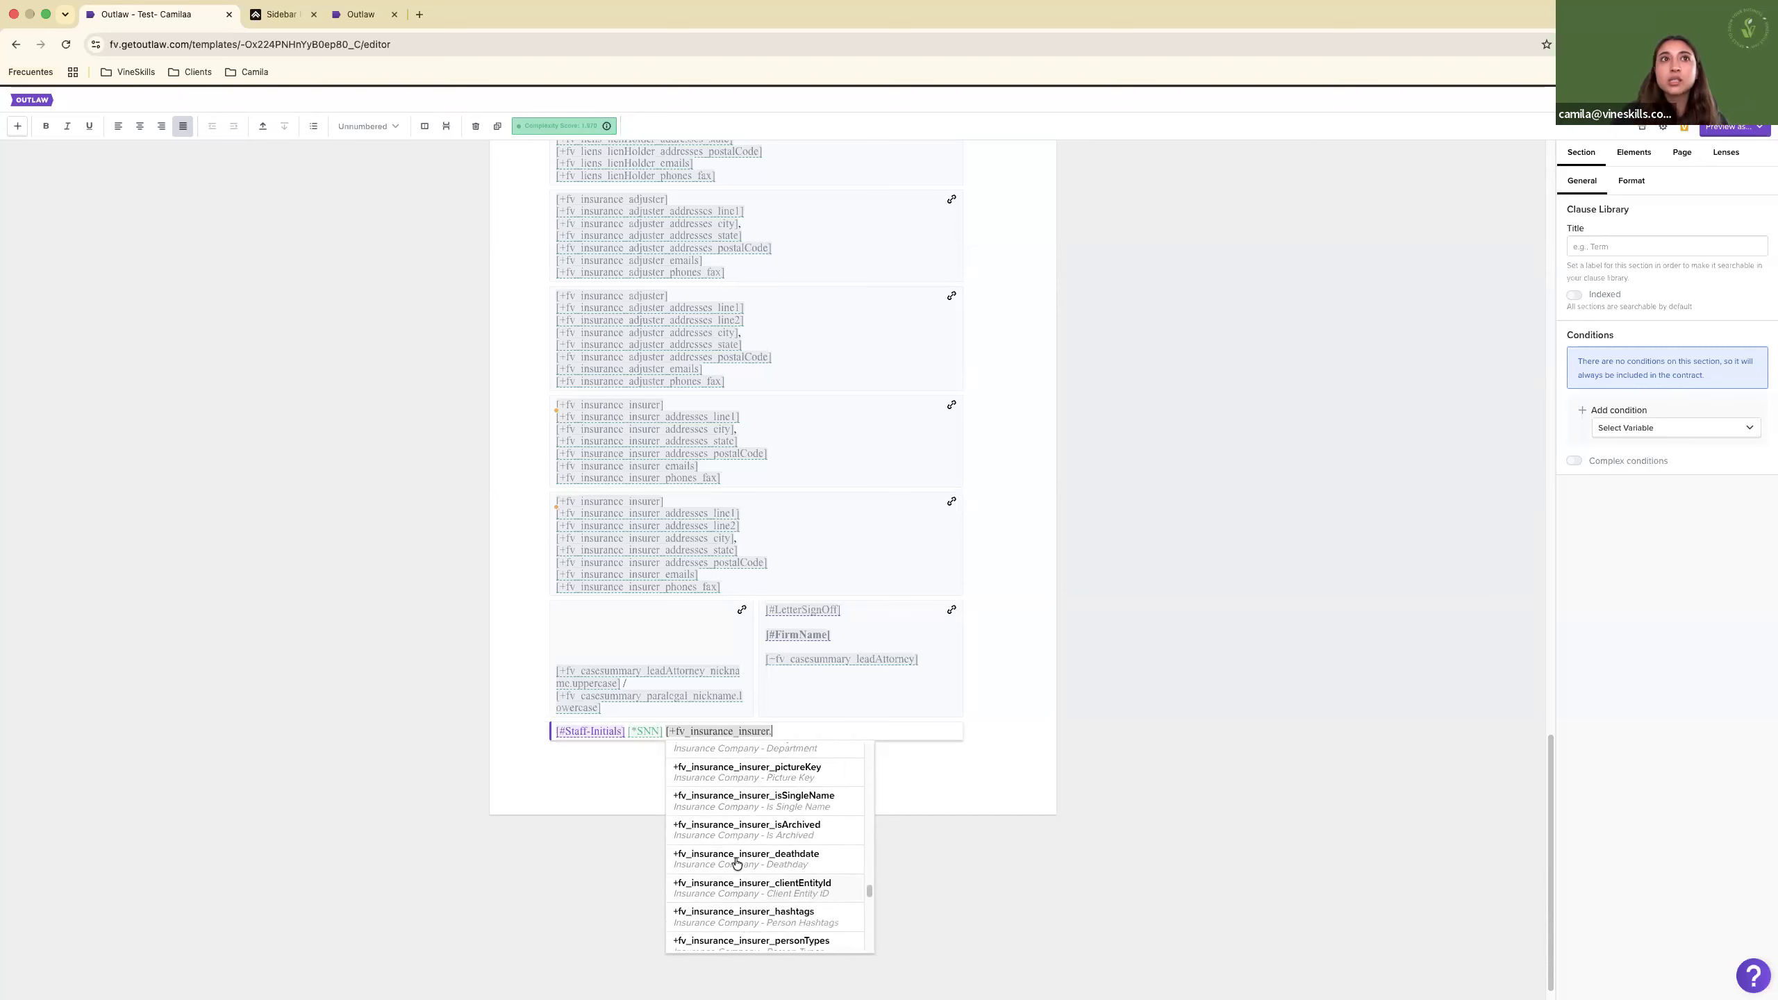
{"action": "left_click", "coordinate": [799, 770]}
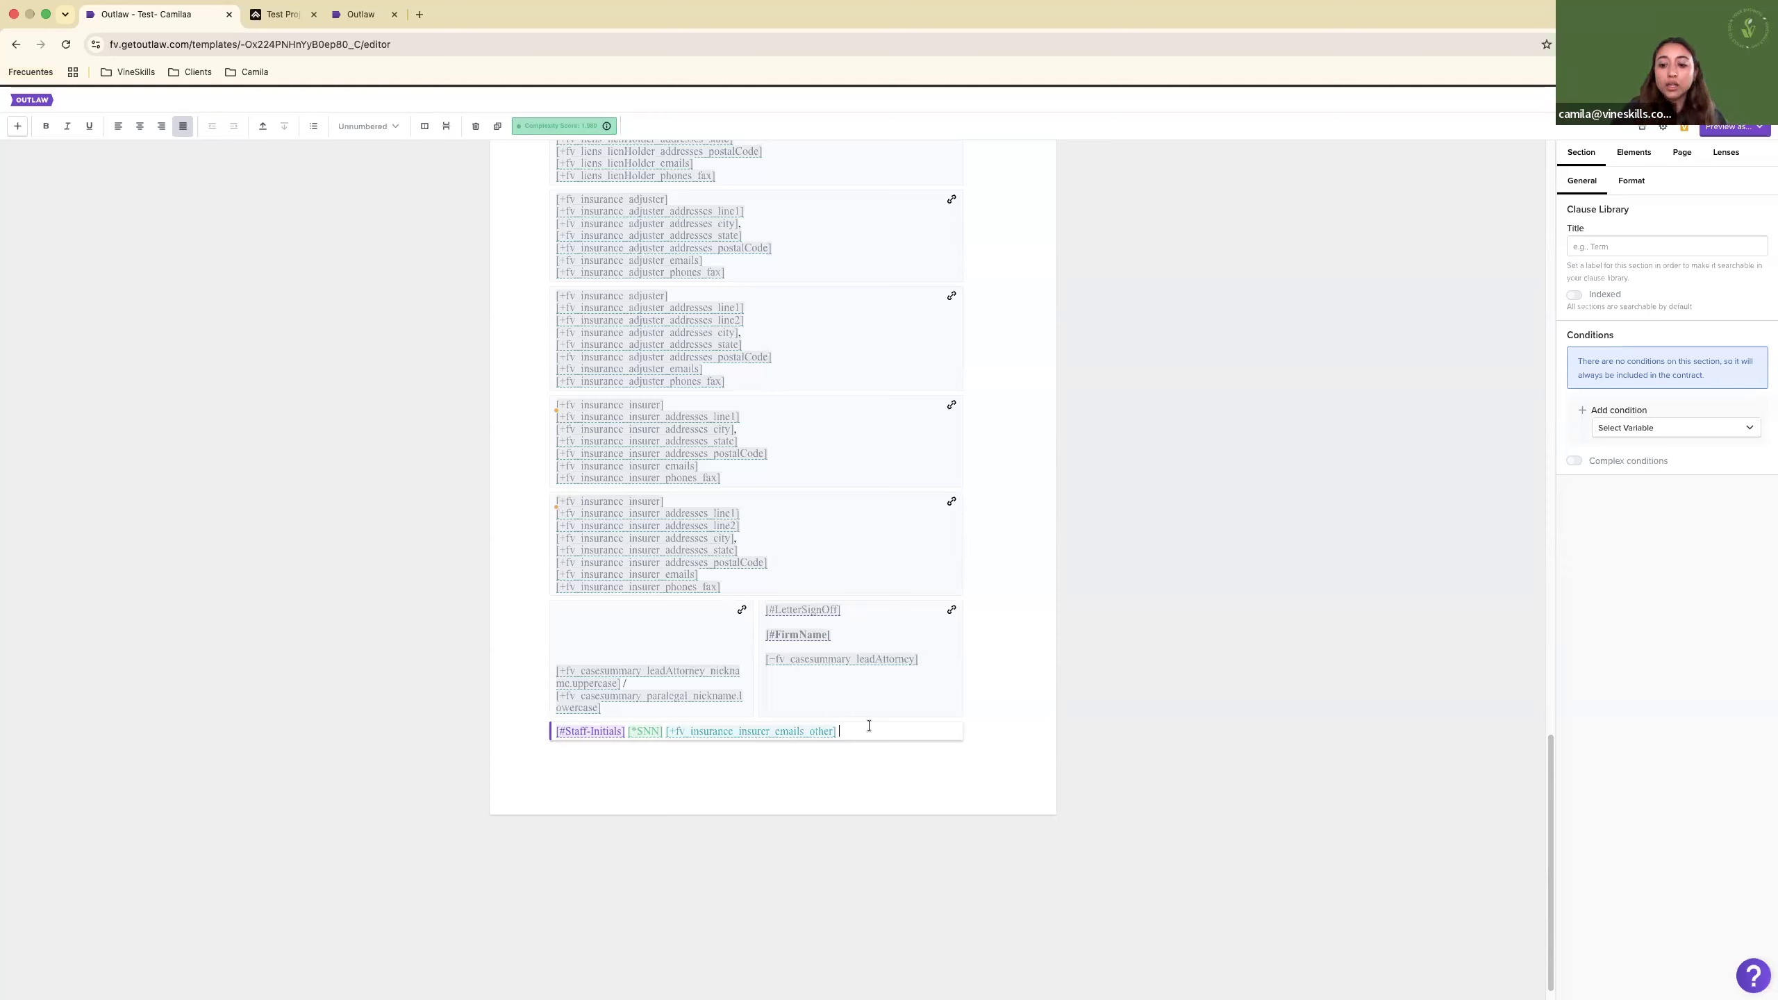
Add a footnote reading "test test" after the connected insurer email variable, and open that footnote for editing.
{"action": "type", "text": "["}
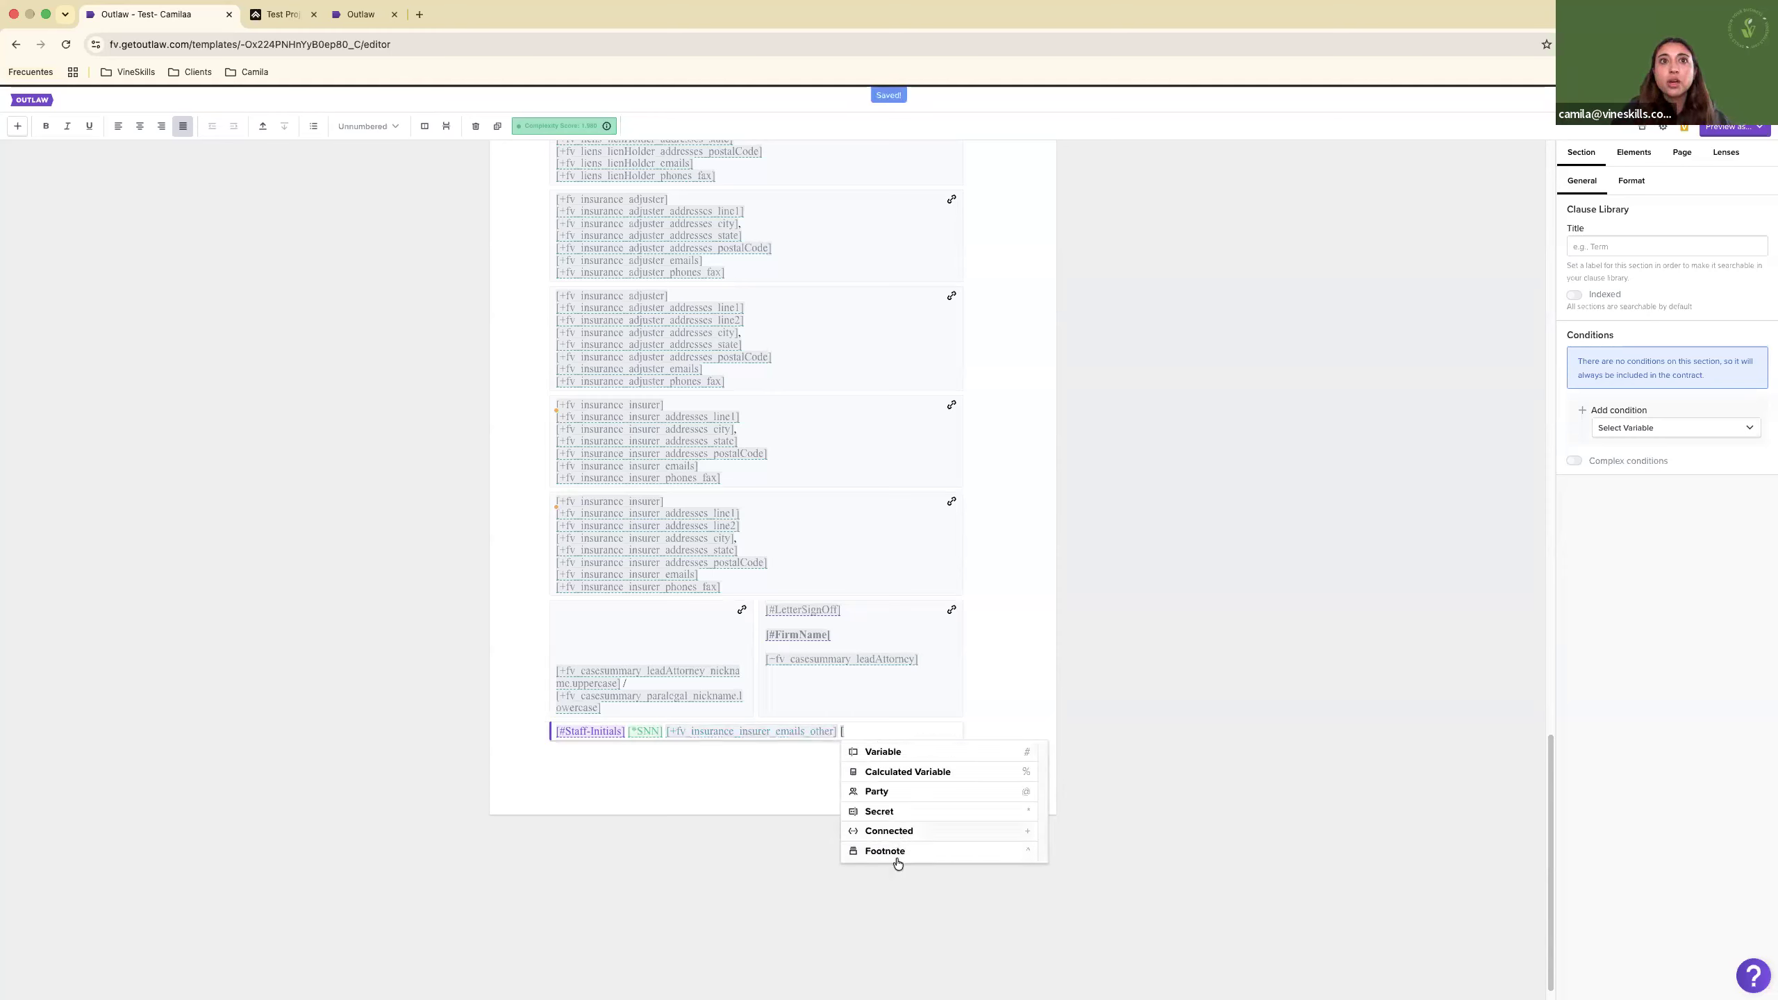
{"action": "left_click", "coordinate": [885, 851]}
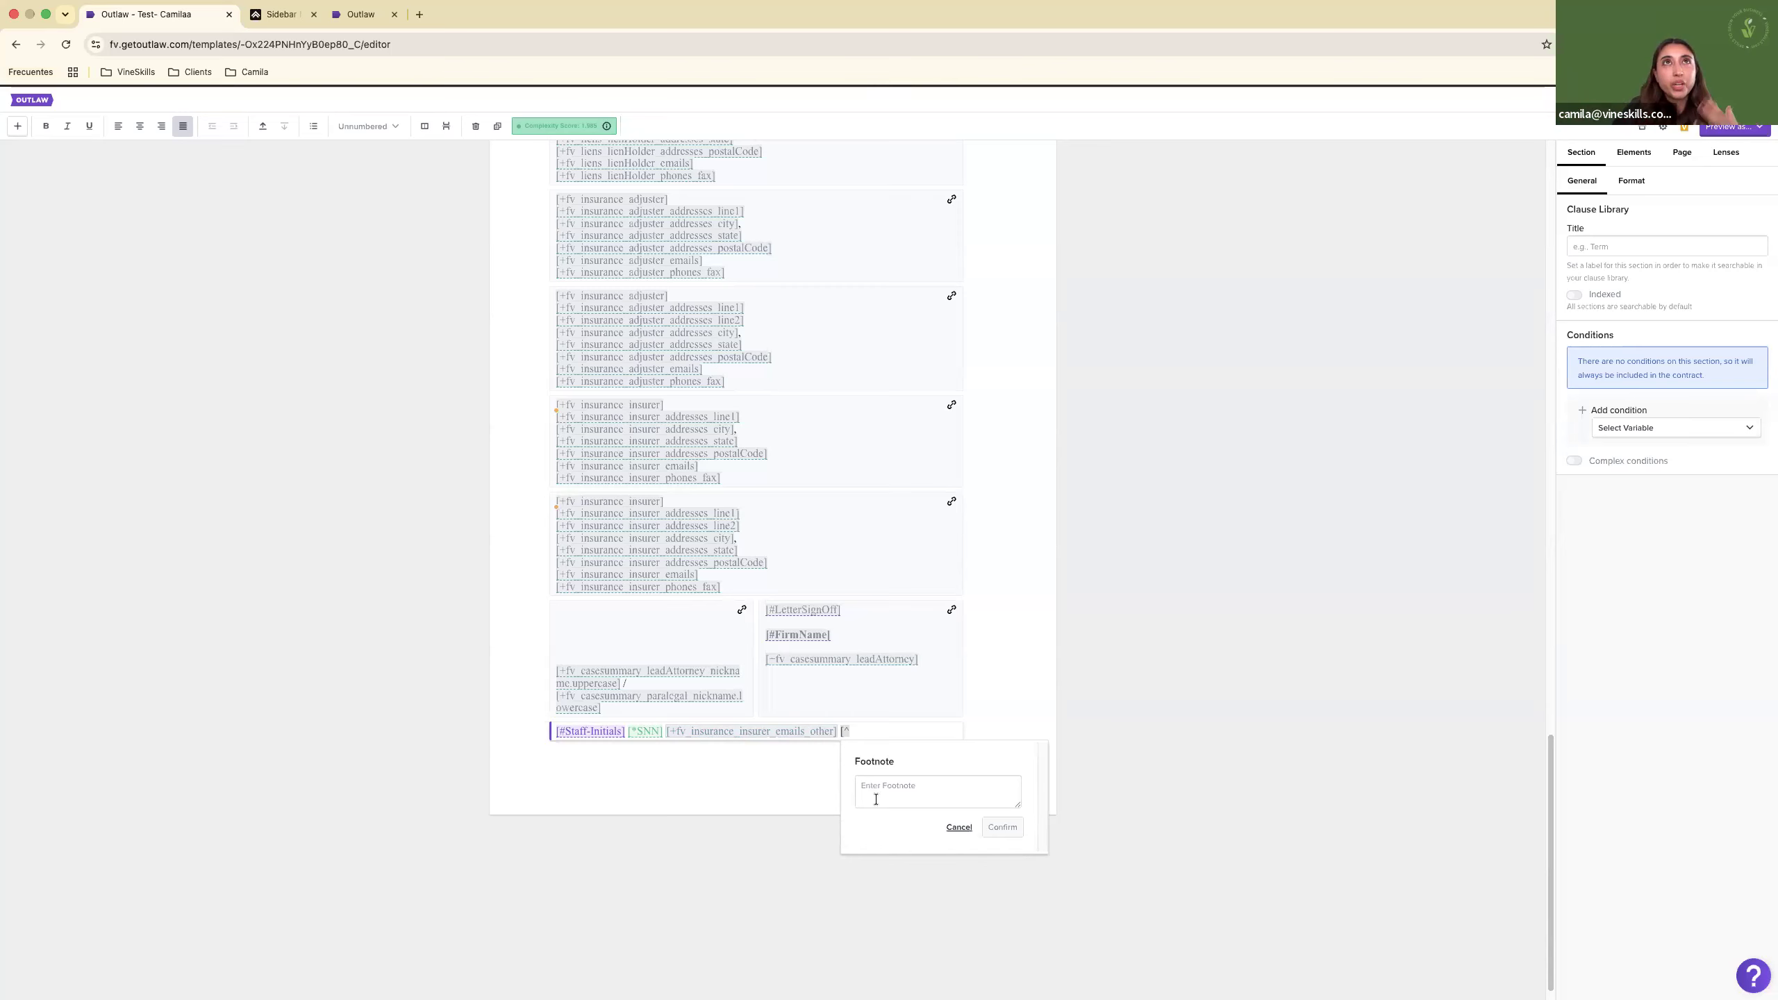
{"action": "left_click", "coordinate": [943, 800]}
{"action": "type", "text": "test test"}
{"action": "left_click", "coordinate": [1006, 848]}
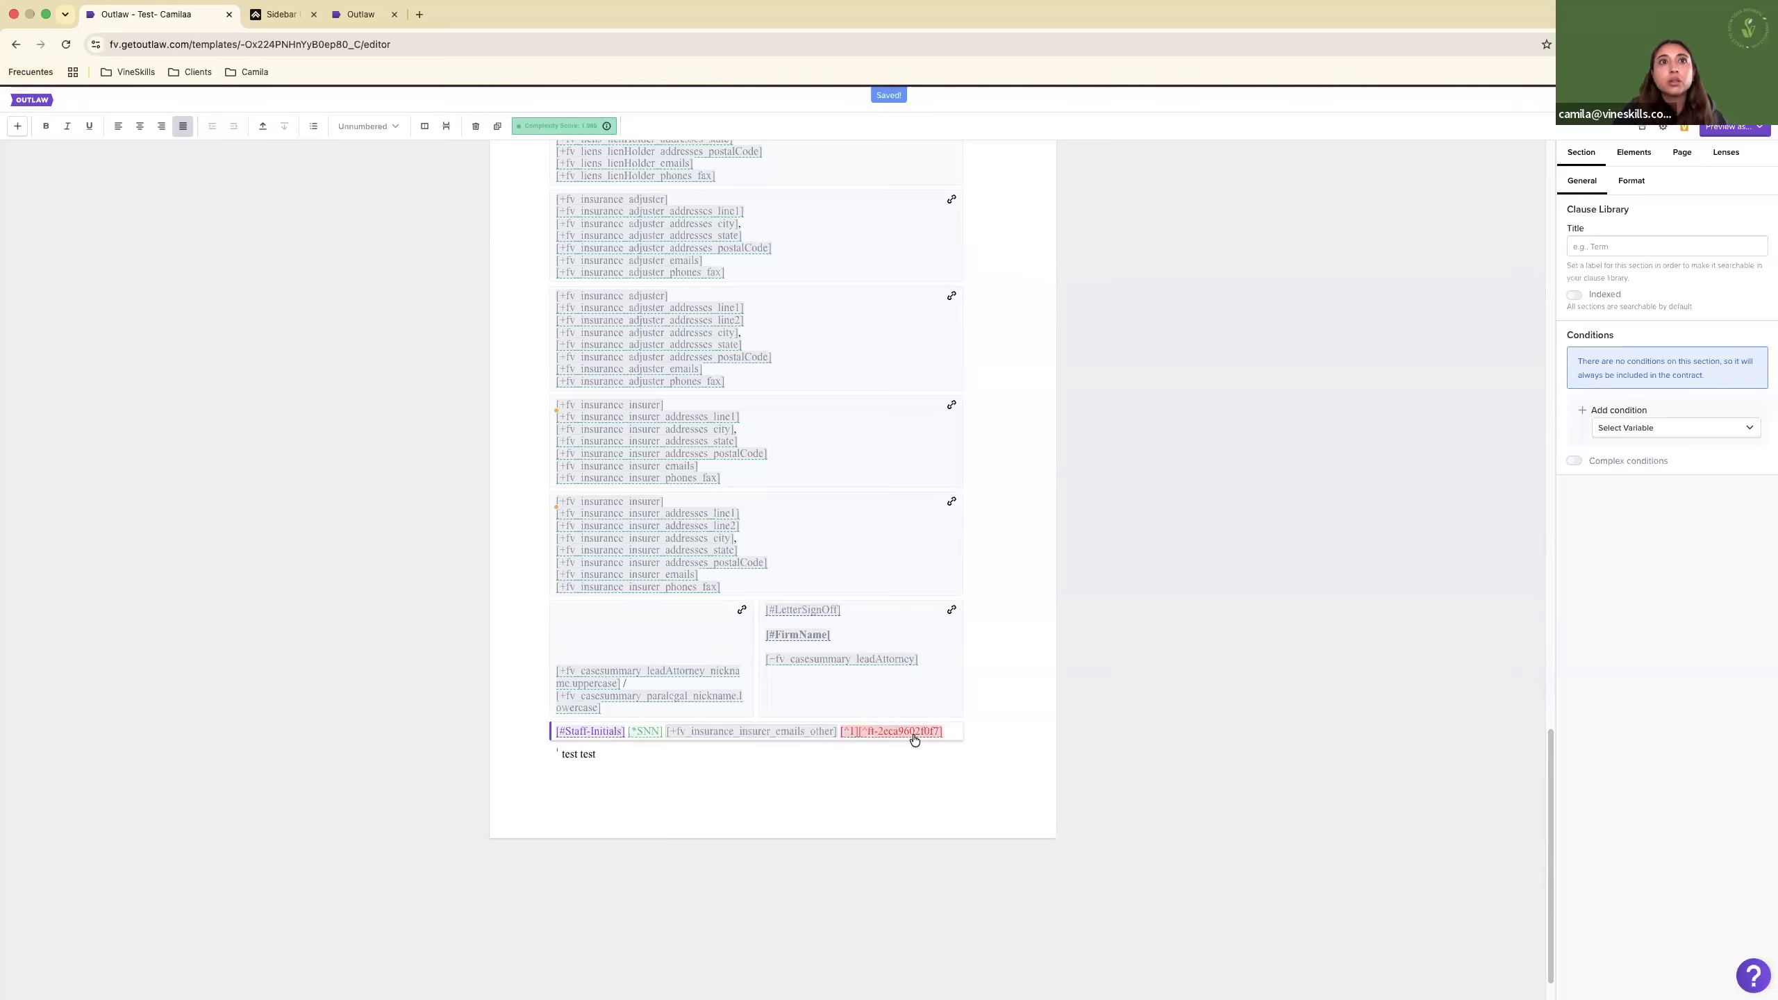
{"action": "left_click", "coordinate": [913, 737]}
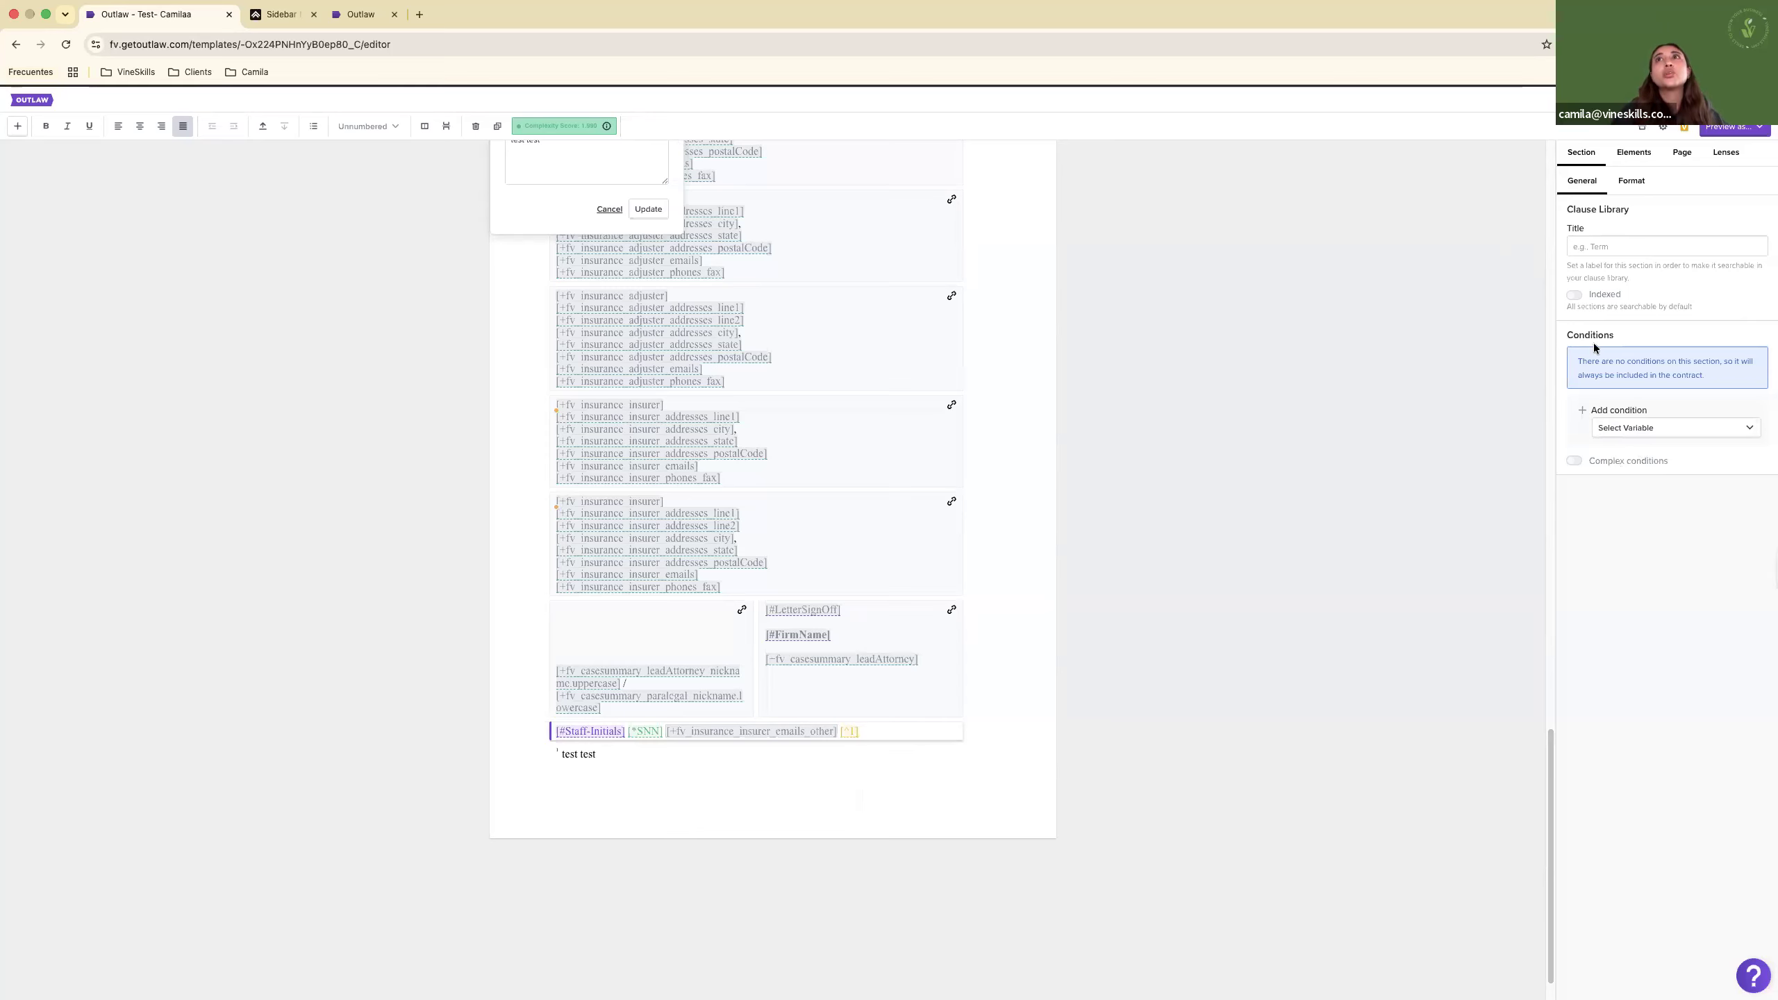
Examine the variables available for a condition on this section and the conditional address blocks in the template.
{"action": "left_click", "coordinate": [1633, 433]}
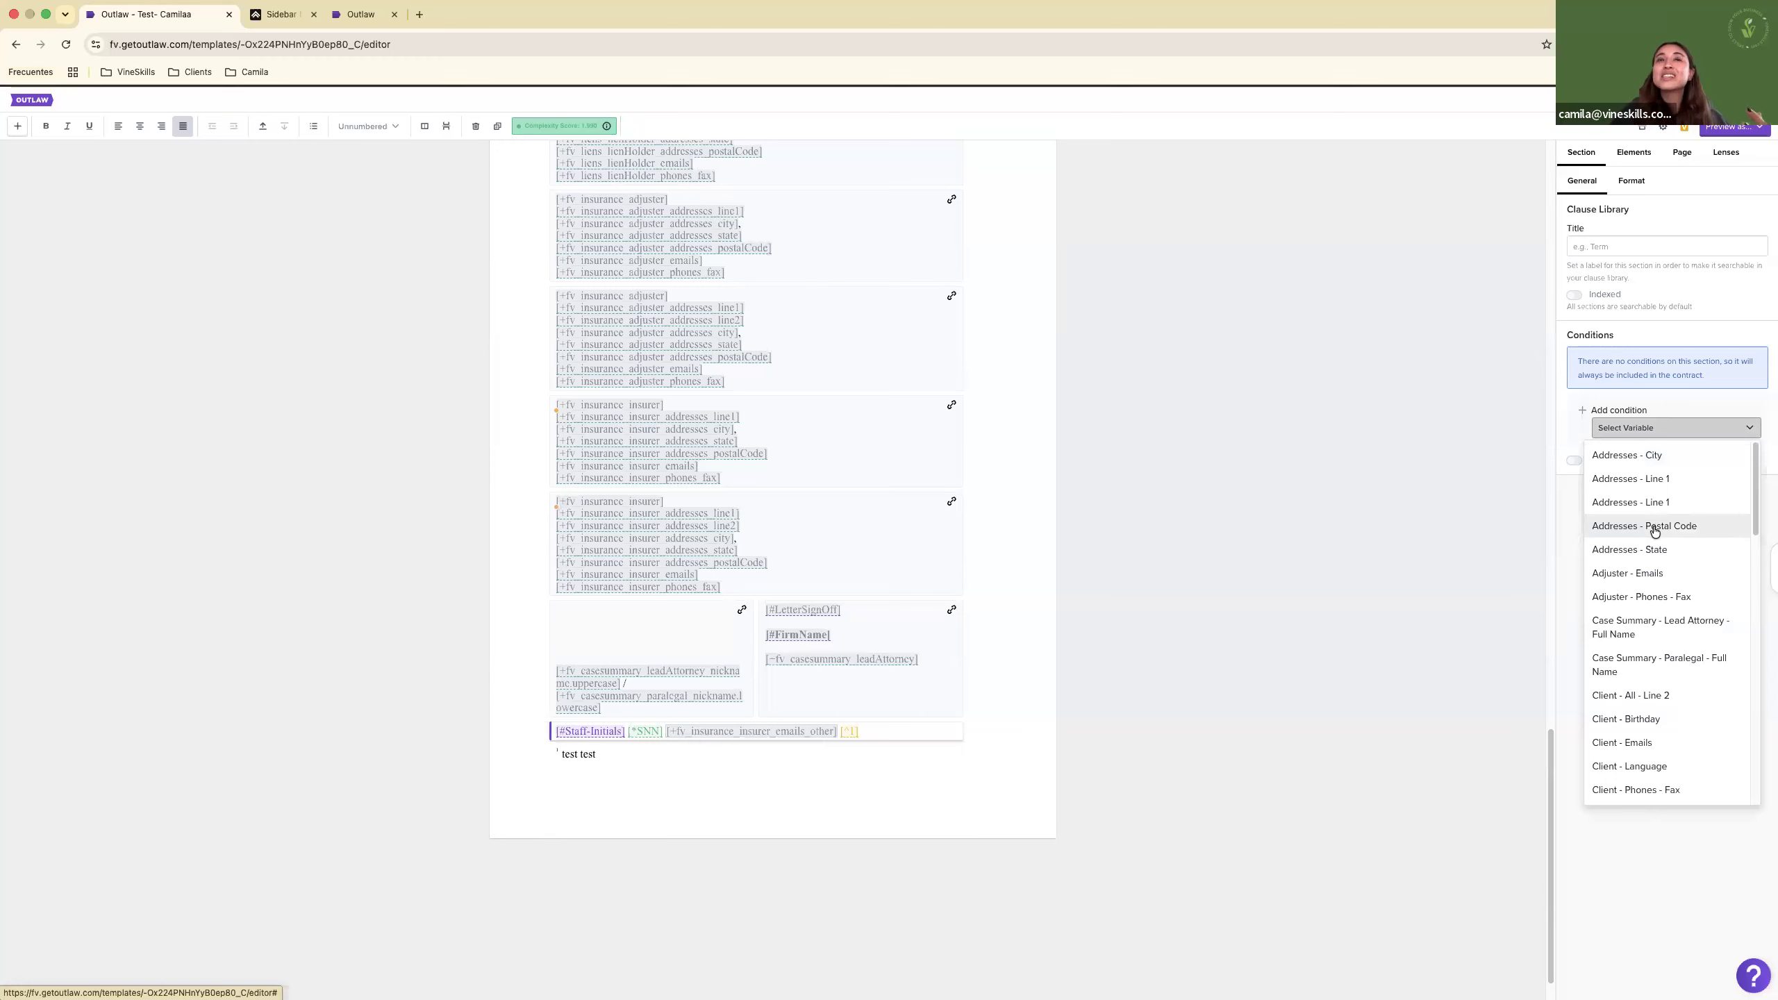
{"action": "scroll", "coordinate": [1648, 543], "scroll_direction": "down", "scroll_amount": 1}
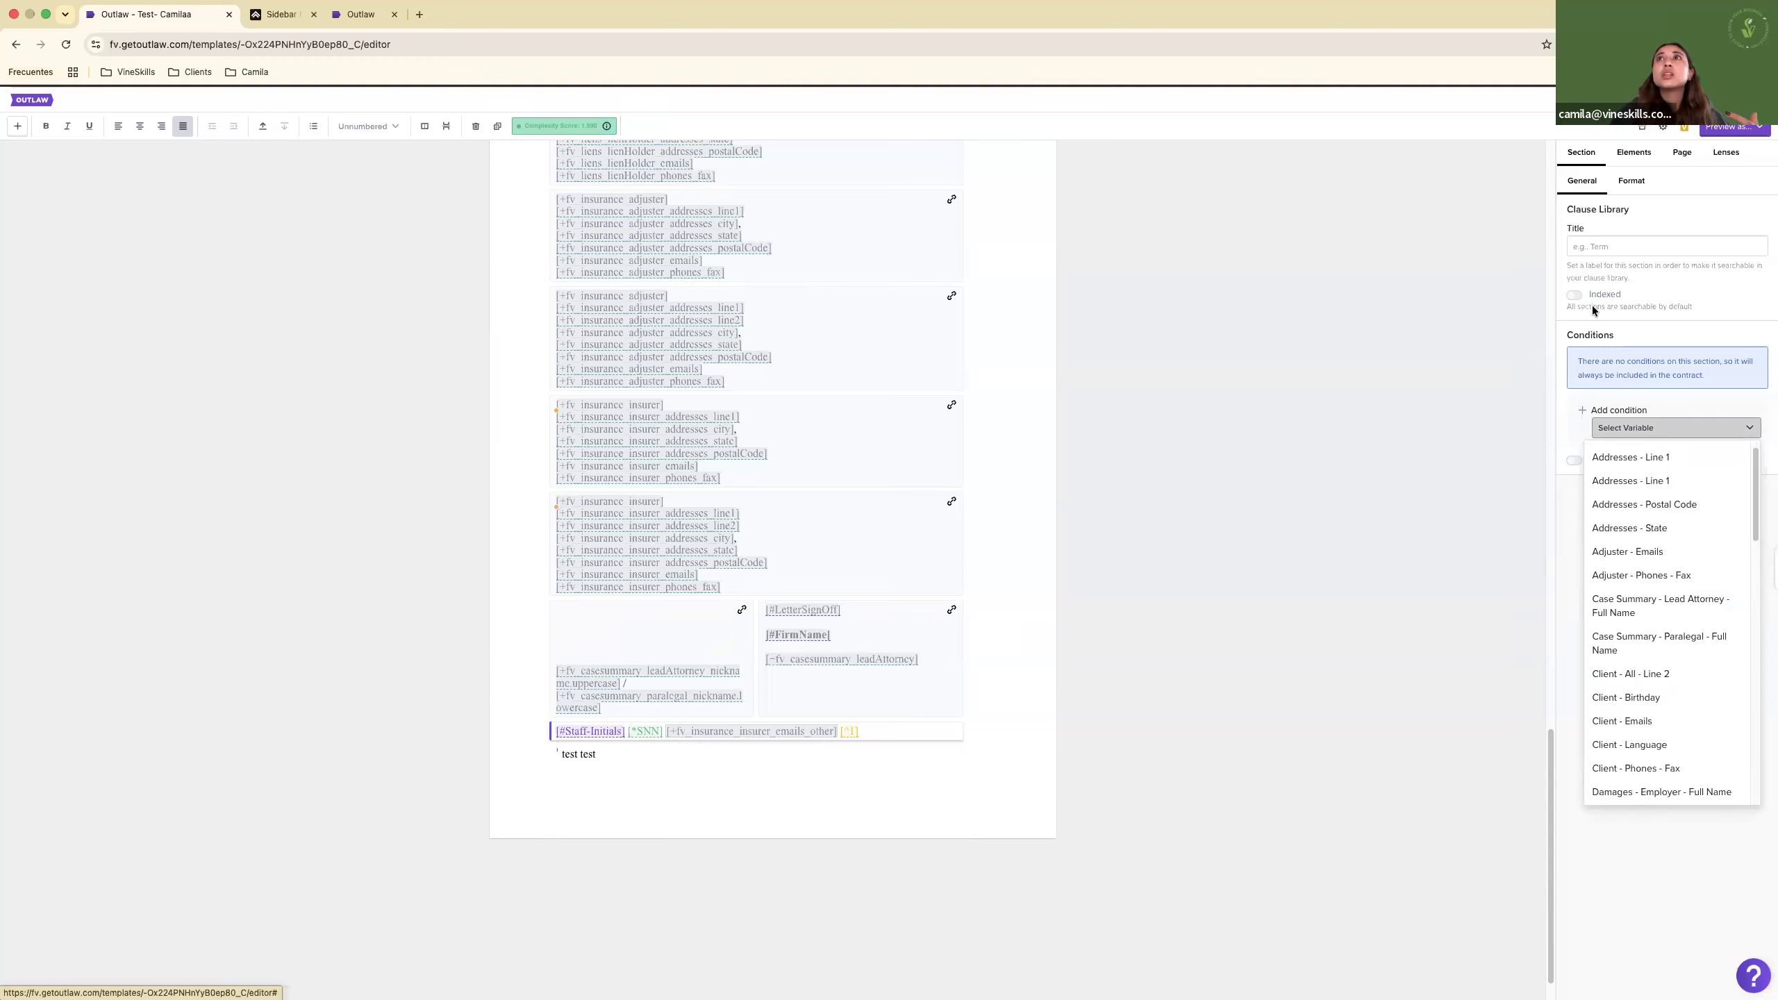
{"action": "scroll", "coordinate": [1649, 543], "scroll_direction": "down", "scroll_amount": 15}
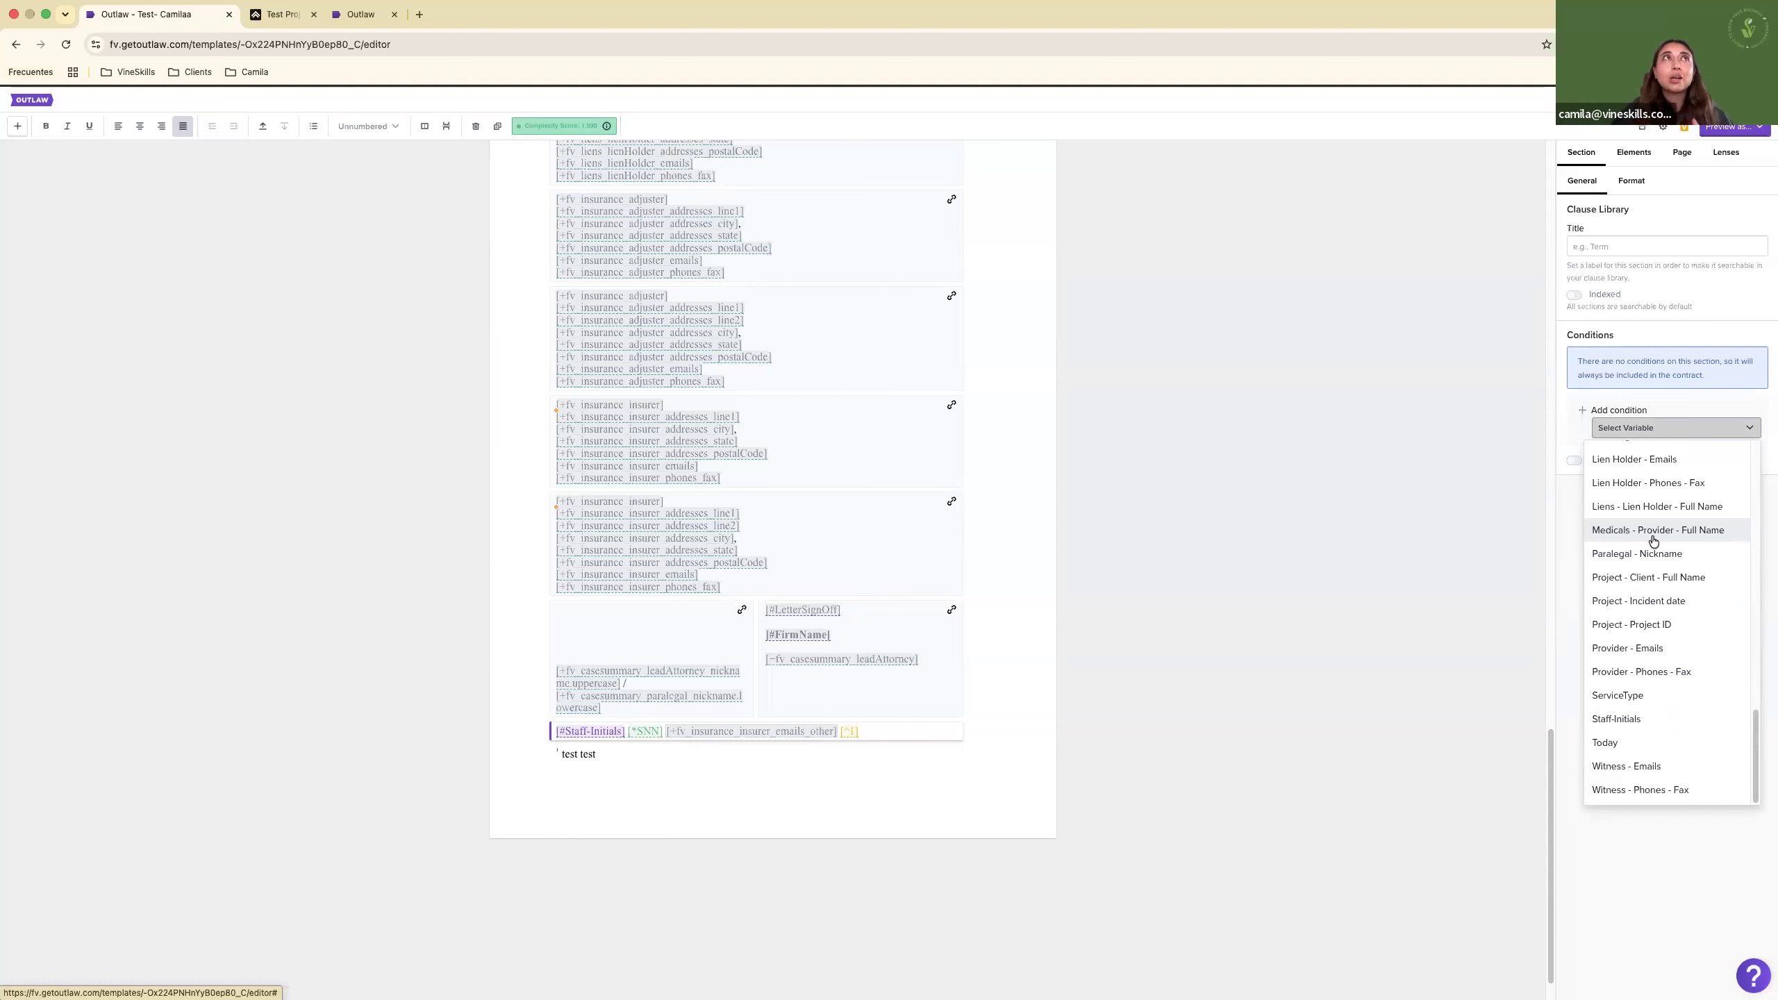
{"action": "scroll", "coordinate": [890, 370], "scroll_direction": "up", "scroll_amount": 15}
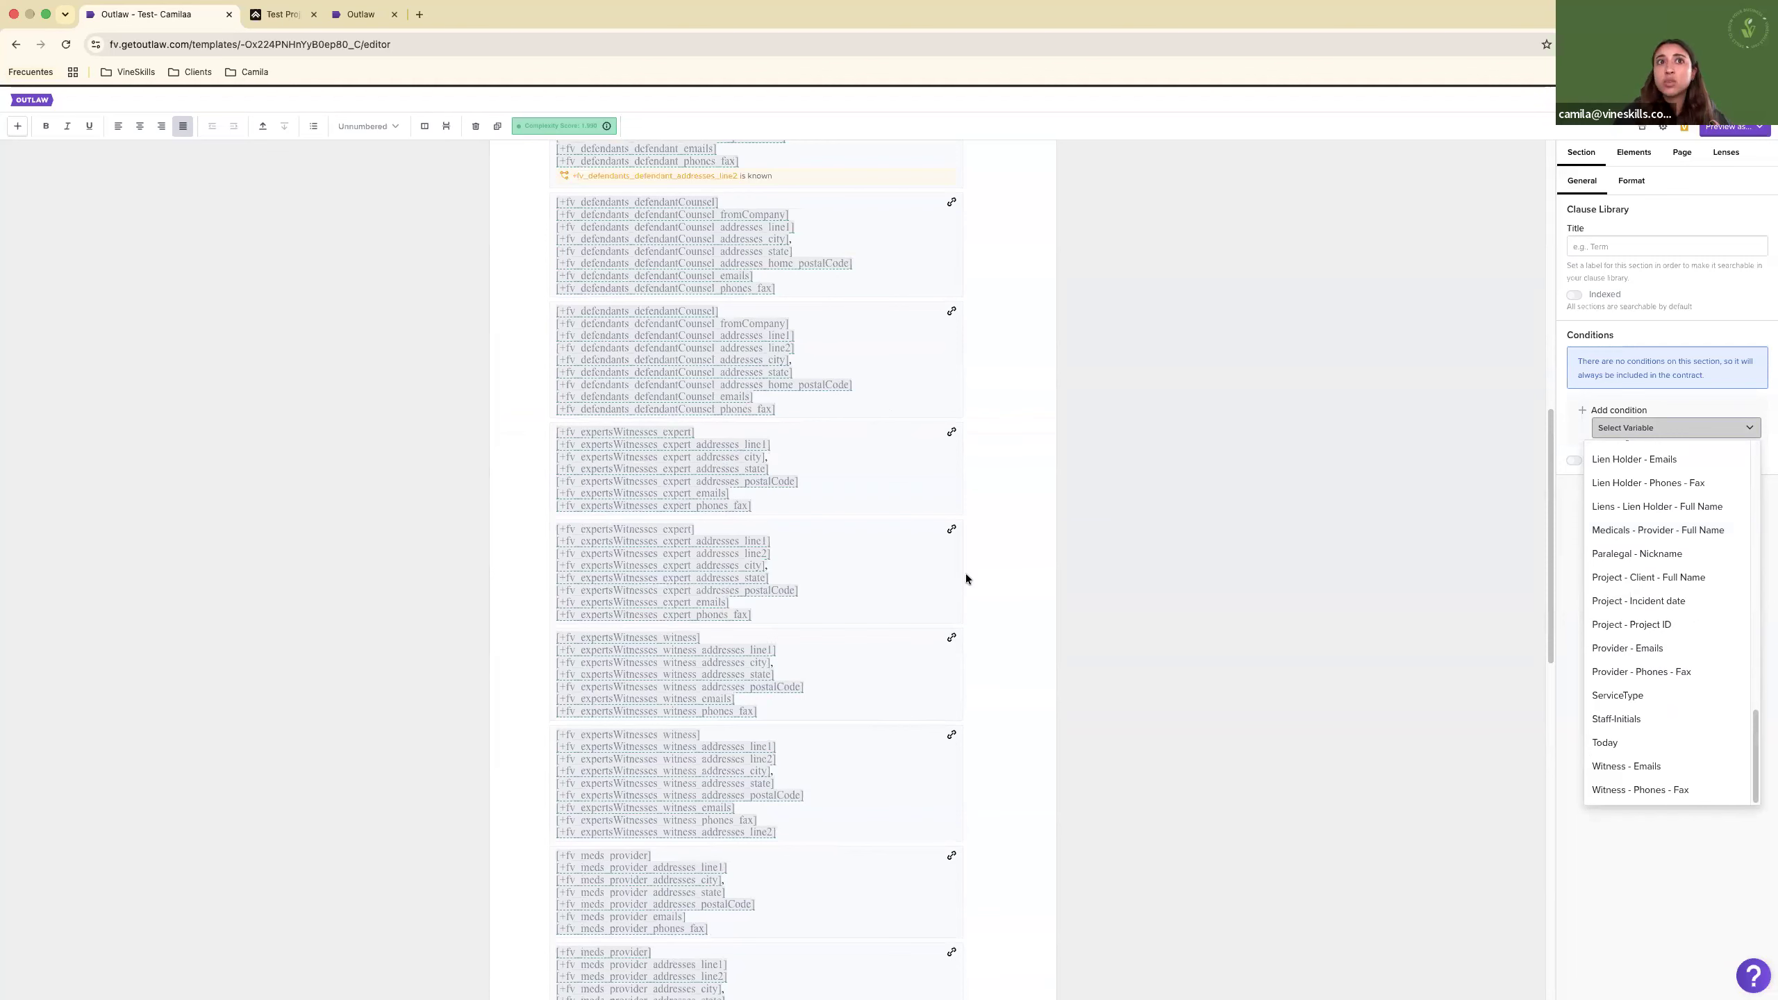
{"action": "scroll", "coordinate": [965, 578], "scroll_direction": "down", "scroll_amount": 15}
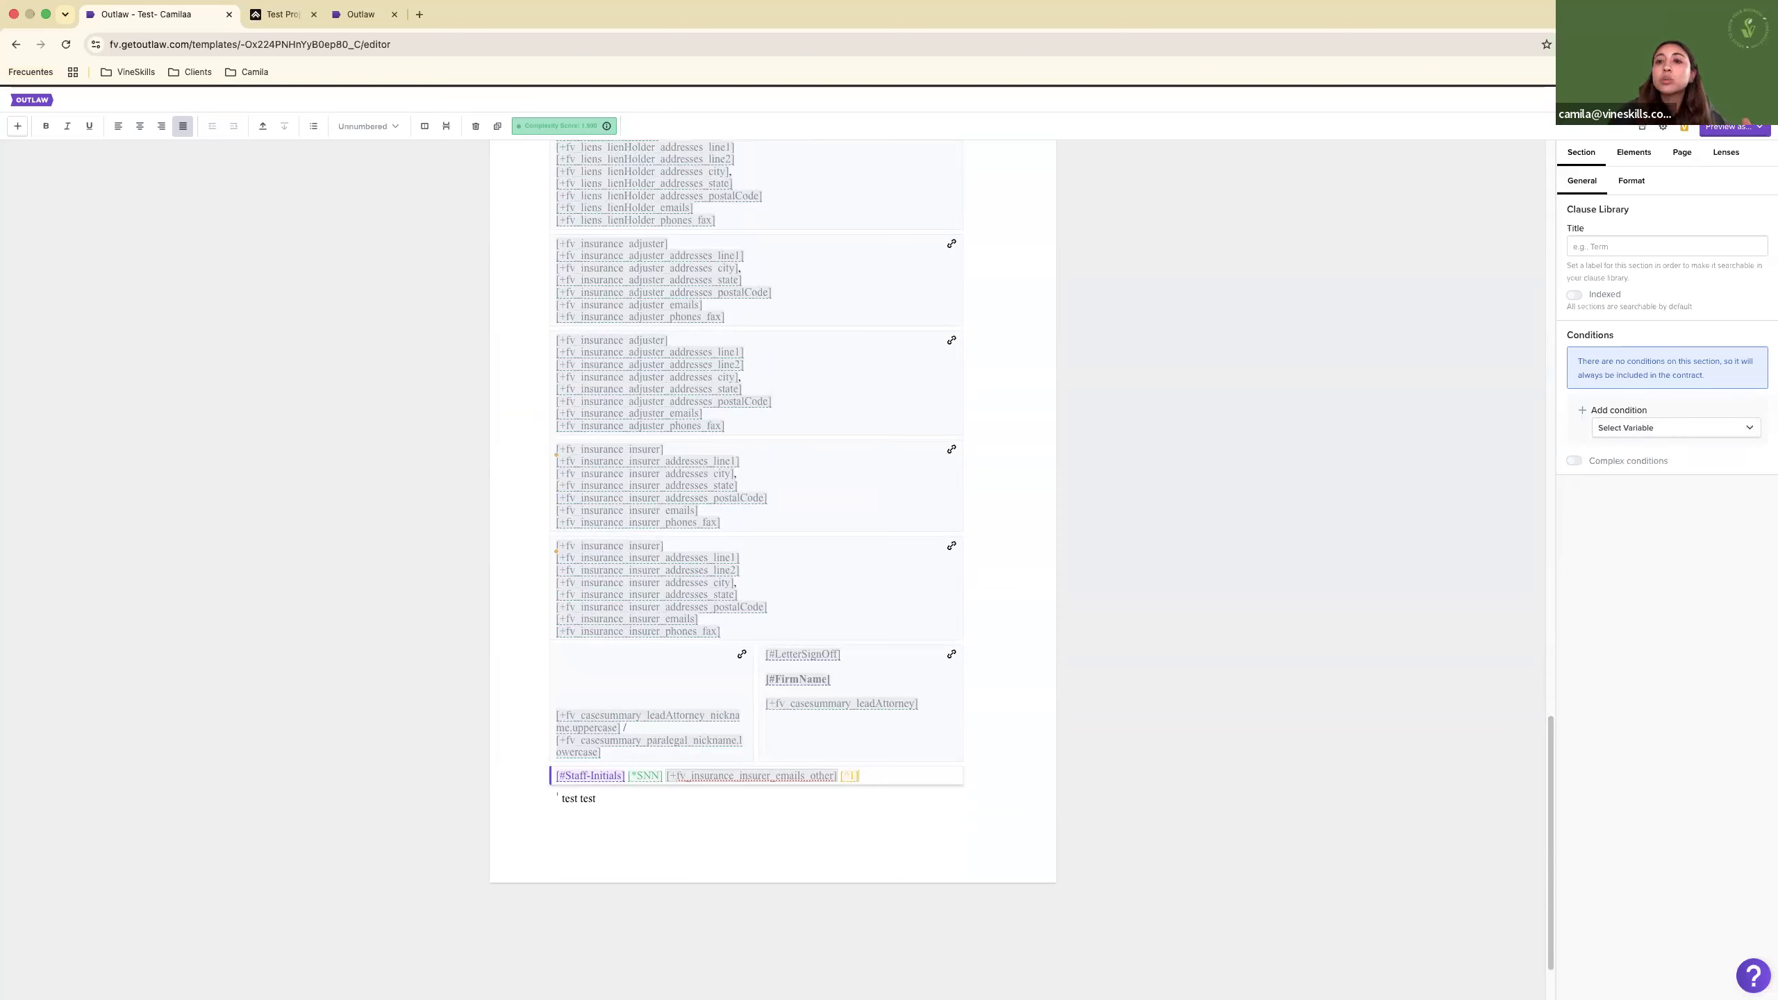
{"action": "key", "text": "Return"}
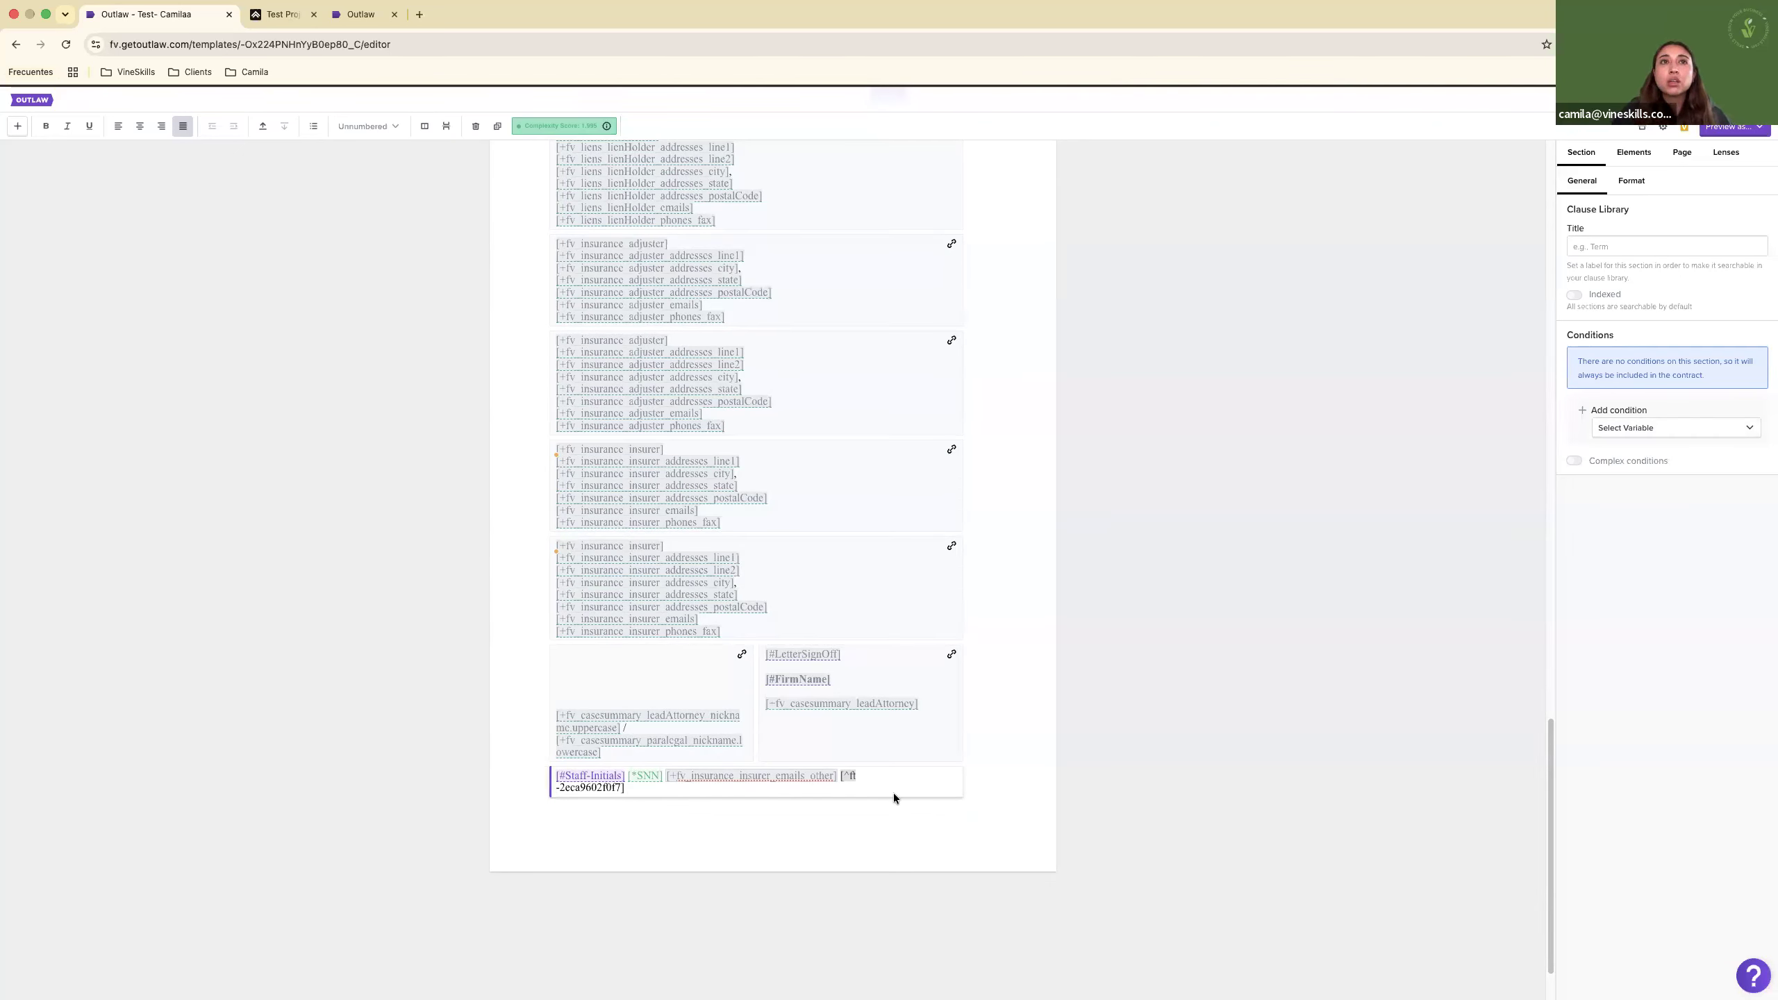
{"action": "scroll", "coordinate": [753, 310], "scroll_direction": "up", "scroll_amount": 10}
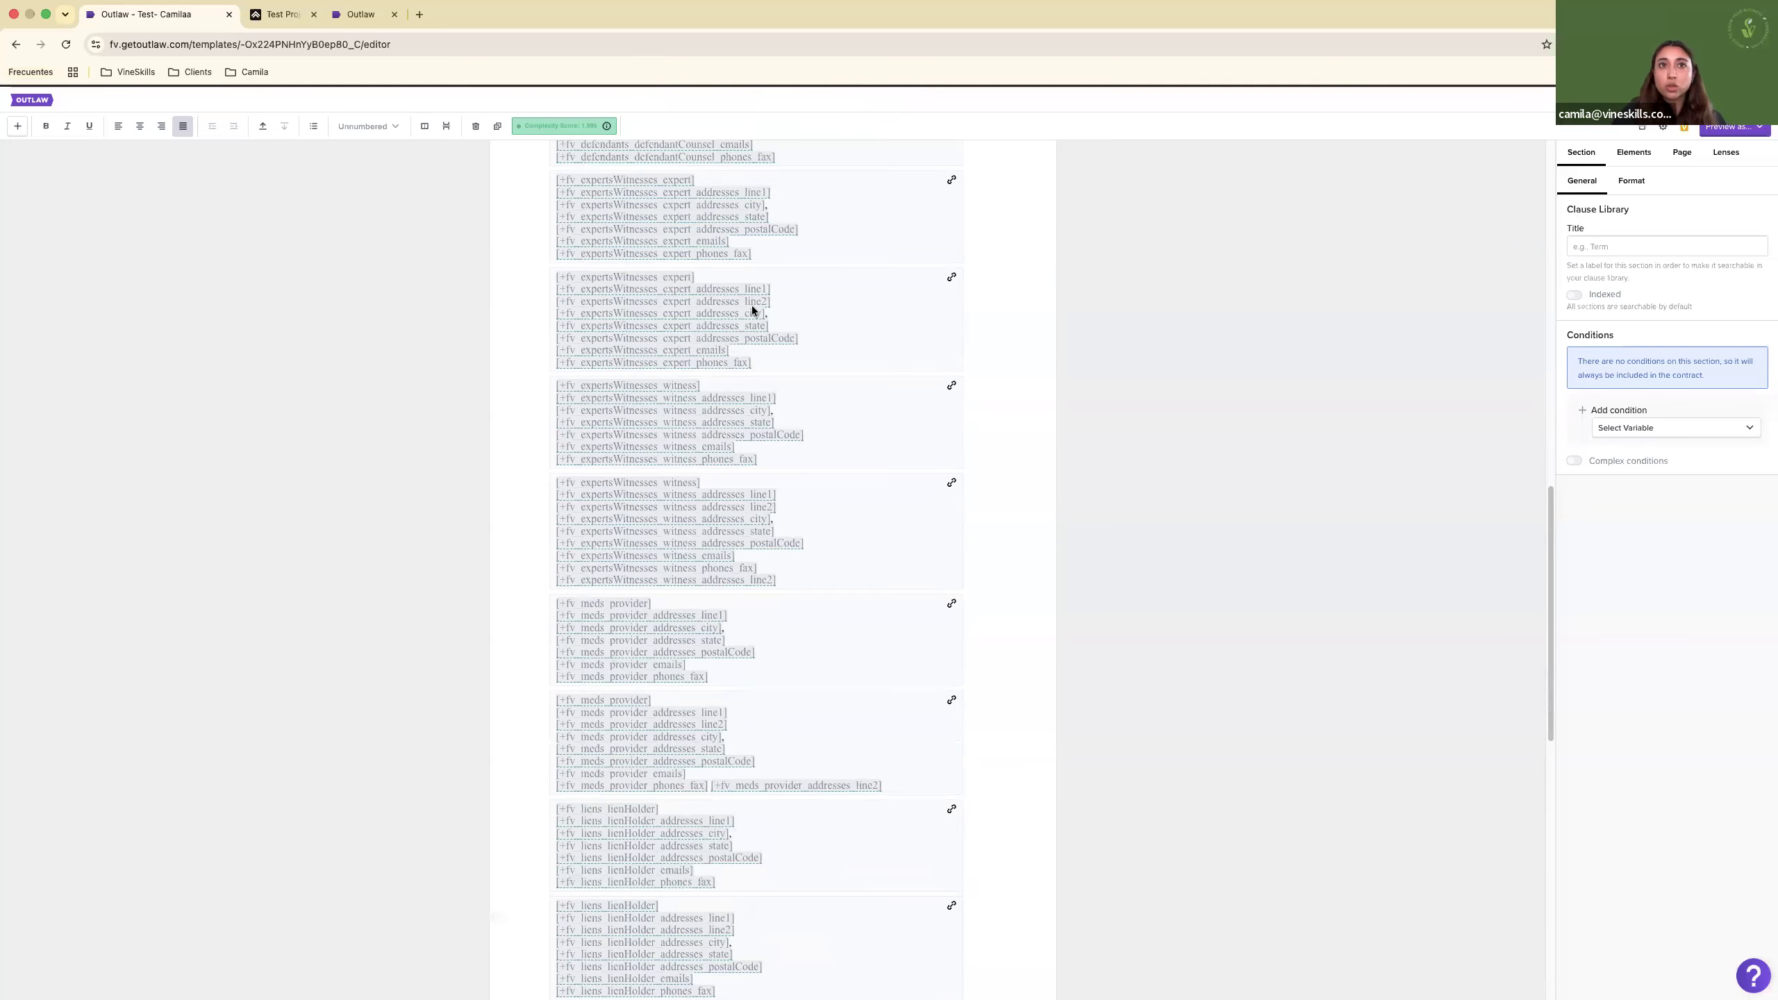
{"action": "scroll", "coordinate": [753, 310], "scroll_direction": "down", "scroll_amount": 11}
Review the template's elements by category, covering its connected fields and its standard variables.
{"action": "left_click", "coordinate": [1633, 152]}
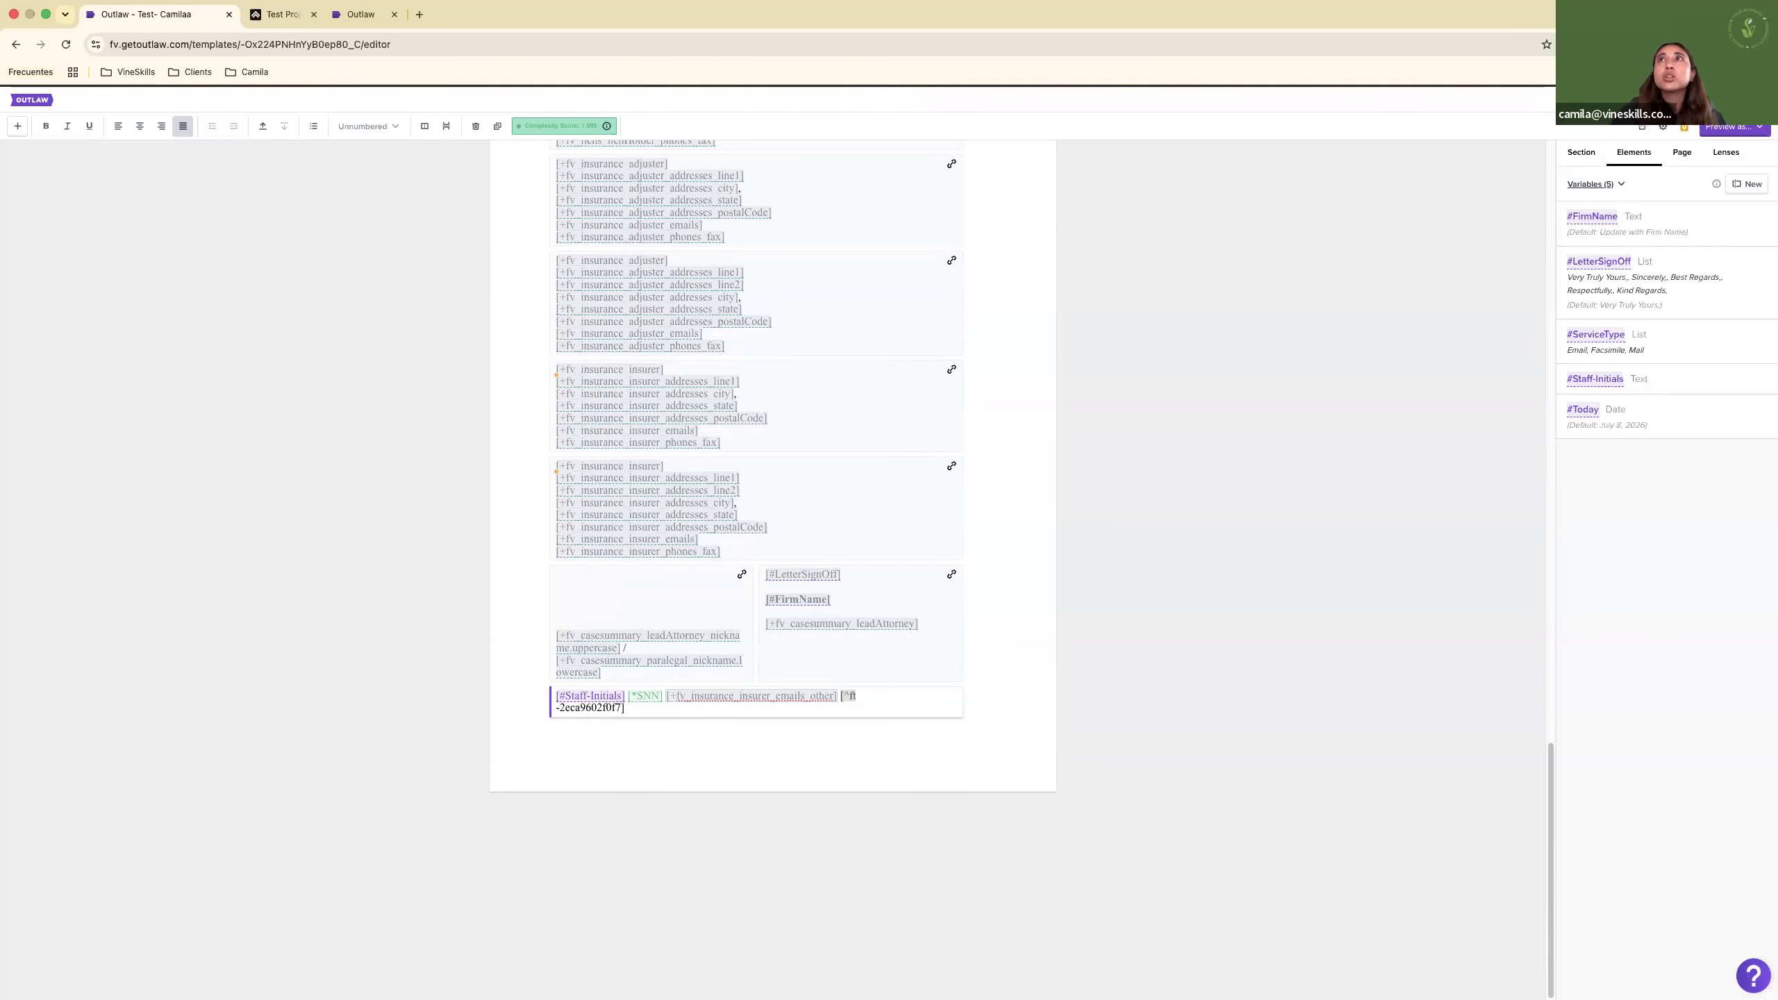
{"action": "left_click", "coordinate": [1602, 186]}
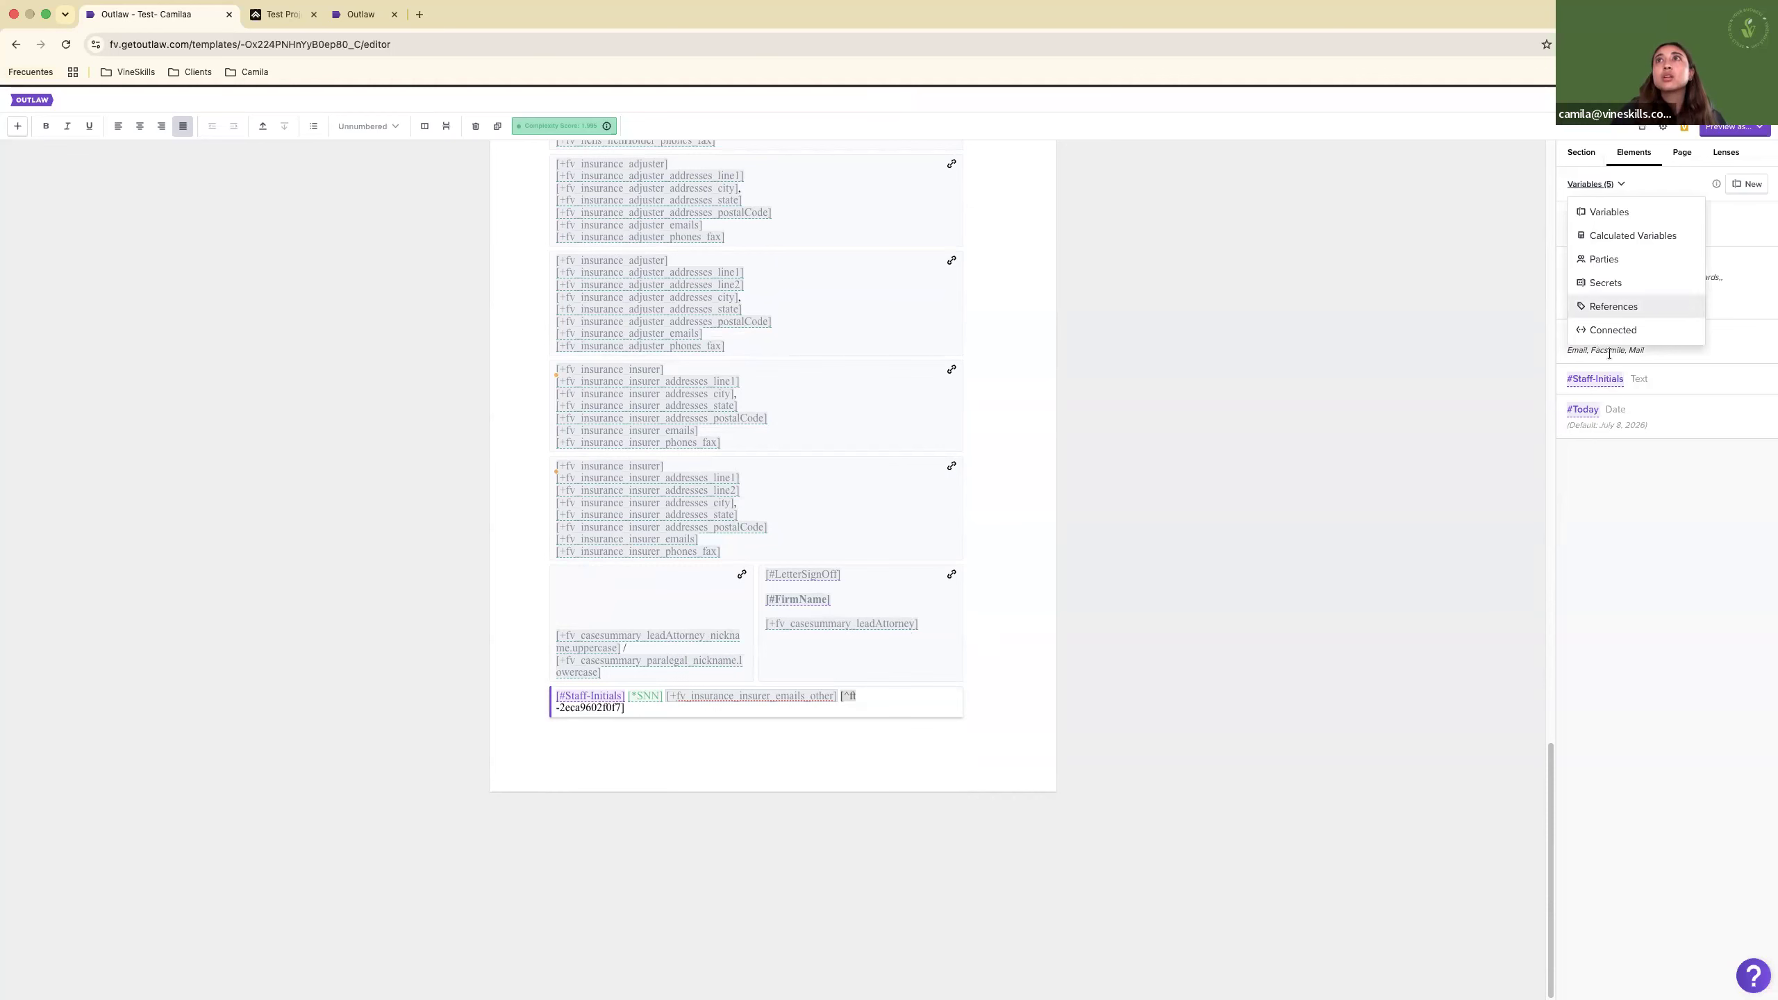
{"action": "left_click", "coordinate": [1620, 329]}
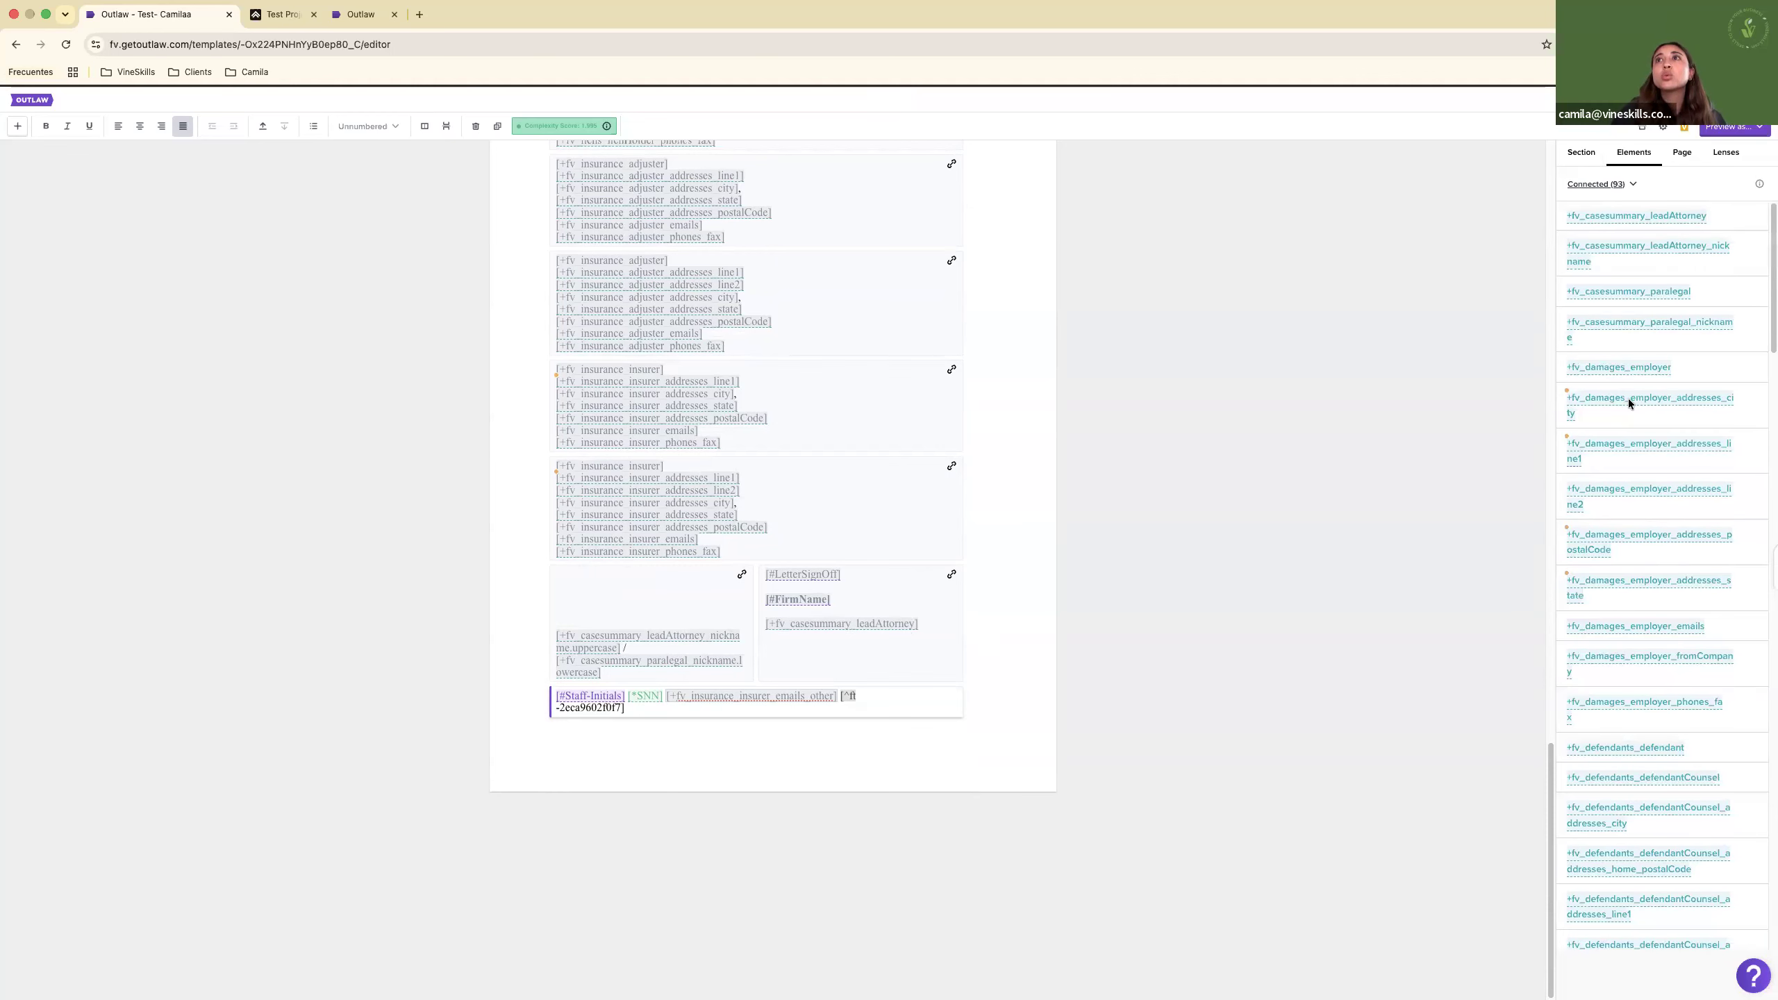
{"action": "scroll", "coordinate": [1628, 398], "scroll_direction": "down", "scroll_amount": 15}
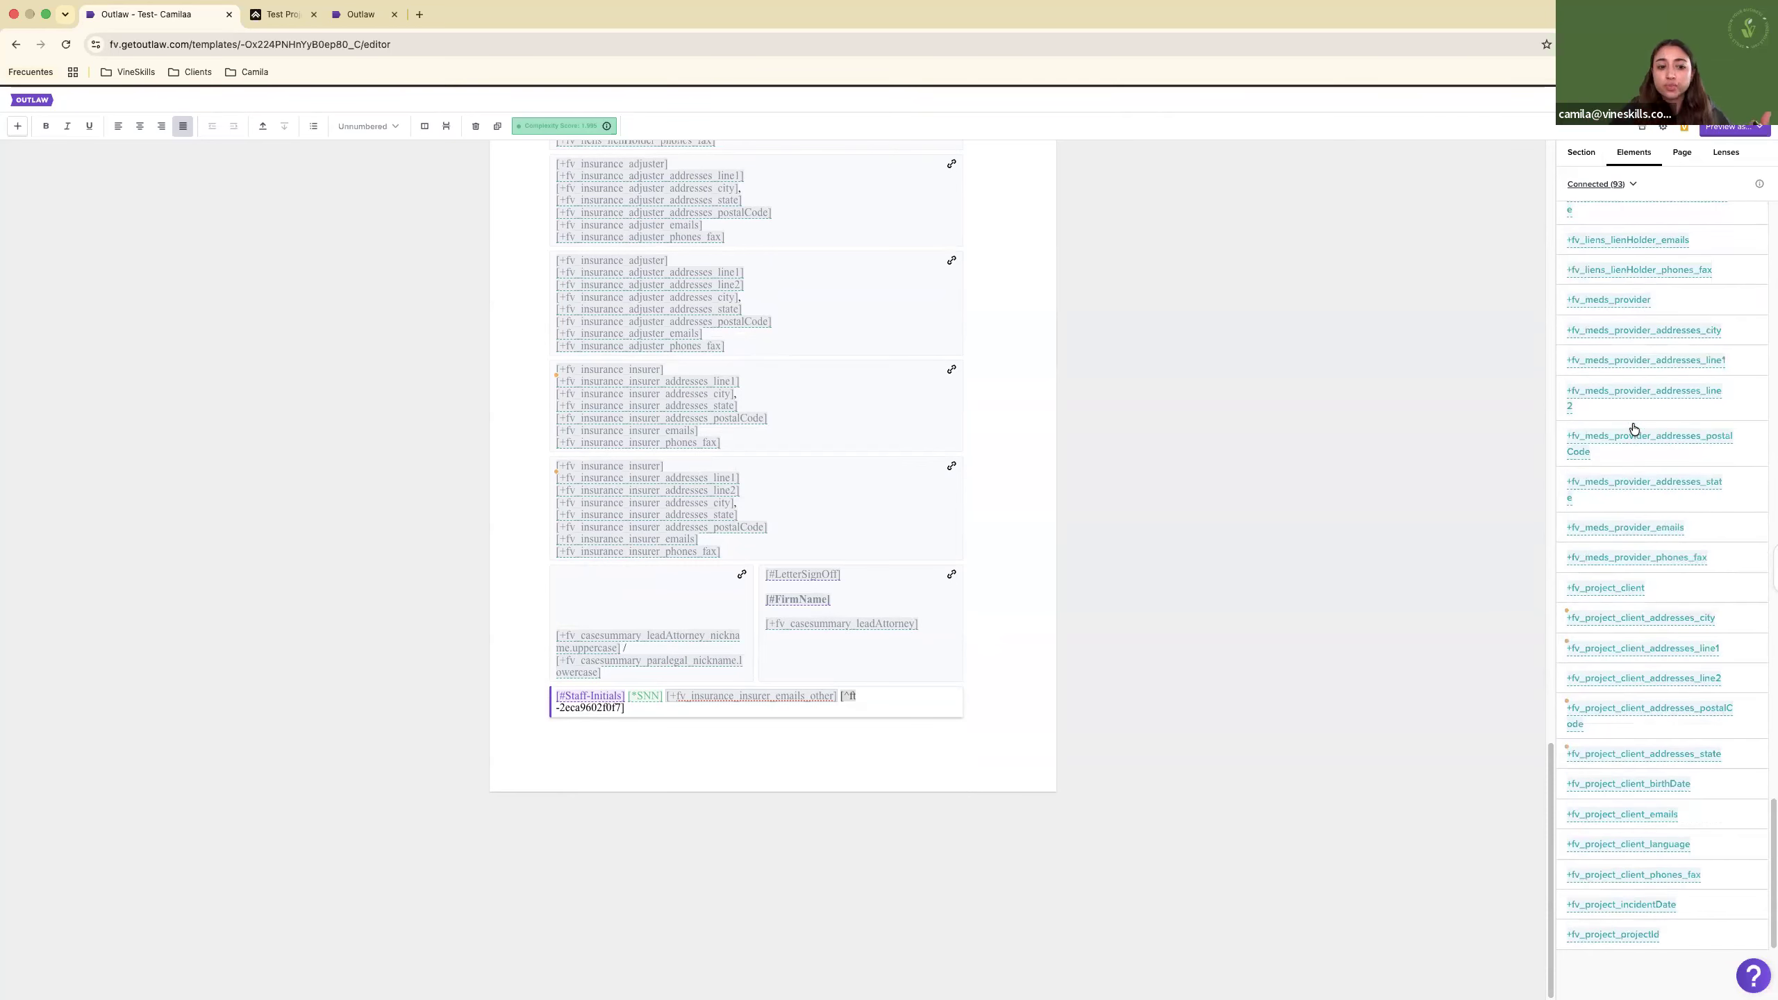
{"action": "scroll", "coordinate": [1633, 428], "scroll_direction": "up", "scroll_amount": 15}
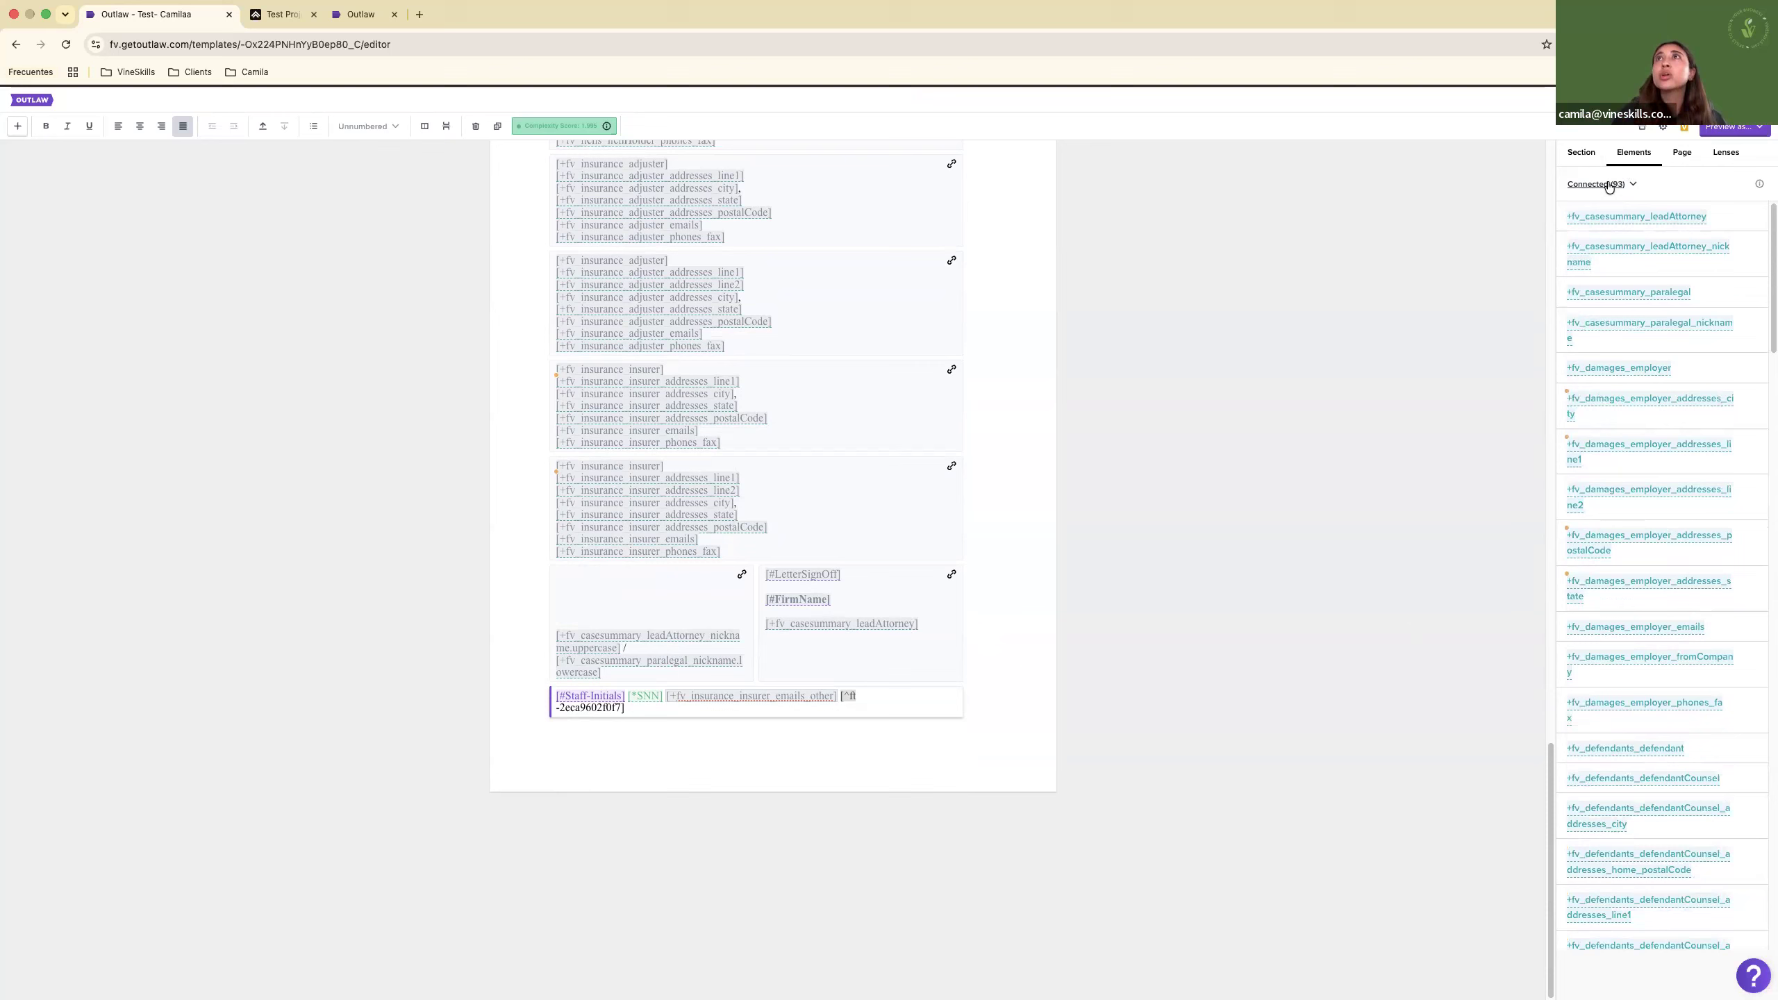
{"action": "left_click", "coordinate": [1633, 184]}
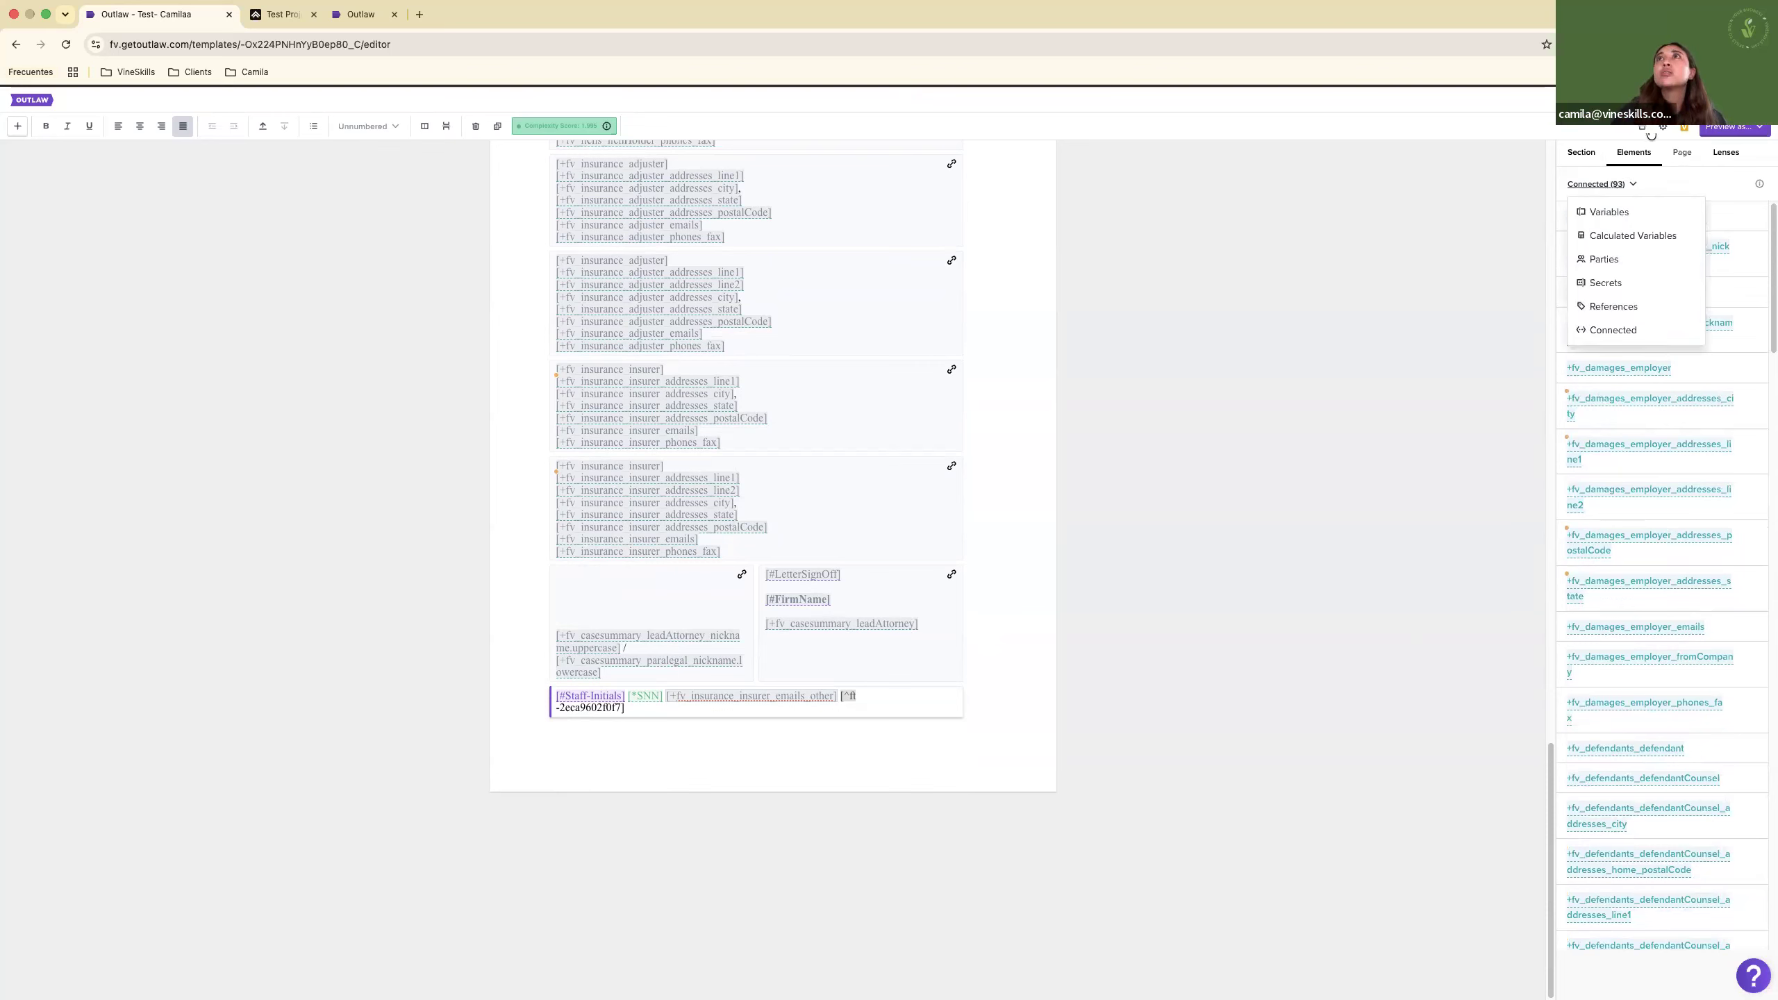
{"action": "left_click", "coordinate": [1608, 212]}
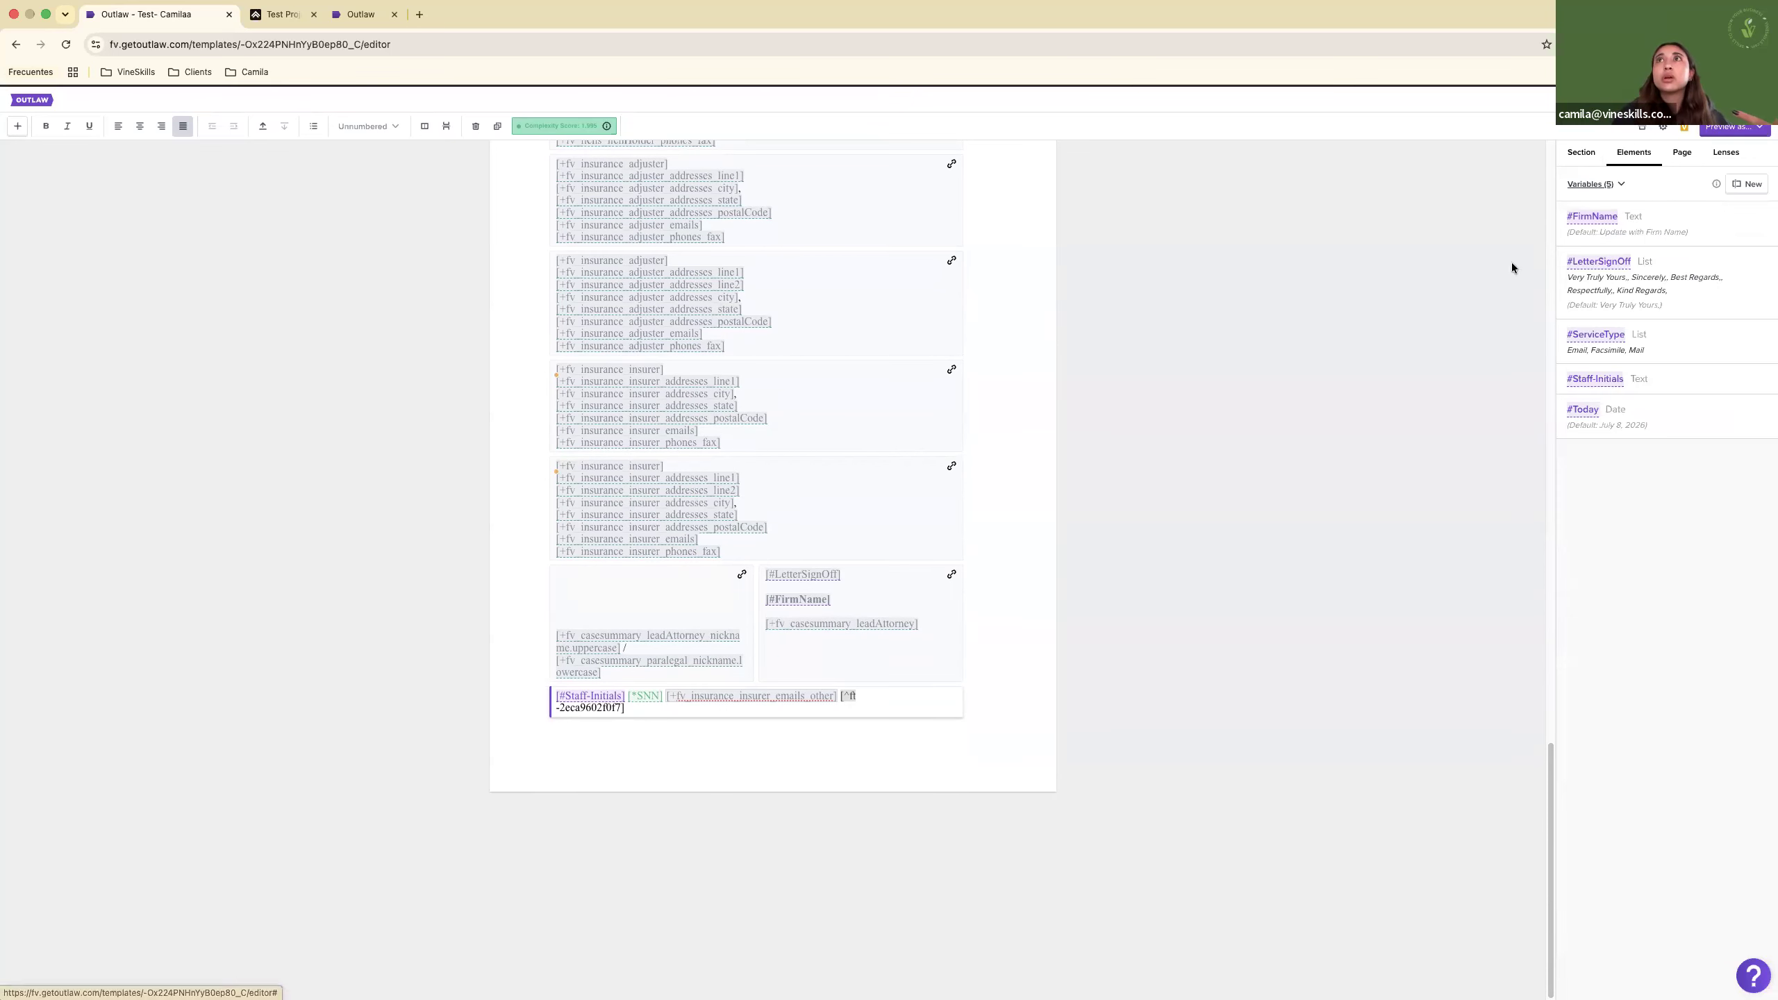
{"action": "left_click", "coordinate": [1594, 184]}
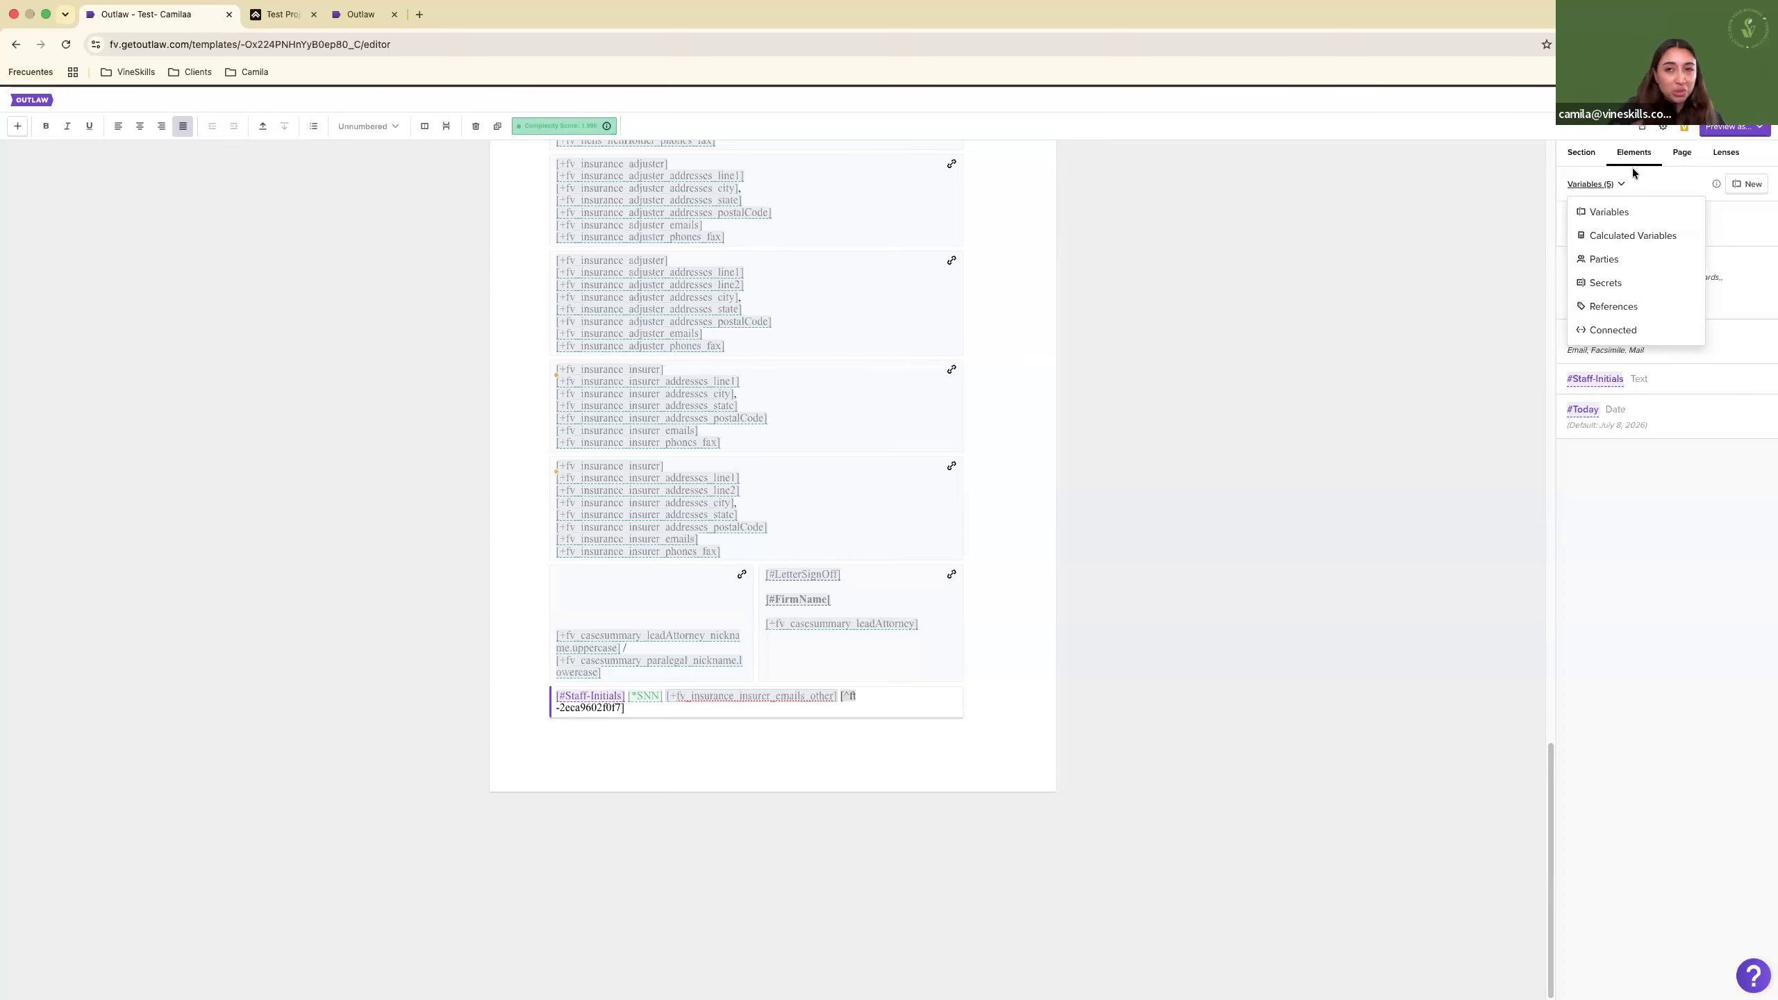
Review the page settings, variable lenses and section format options, switching Override Level on and back off.
{"action": "left_click", "coordinate": [1681, 153]}
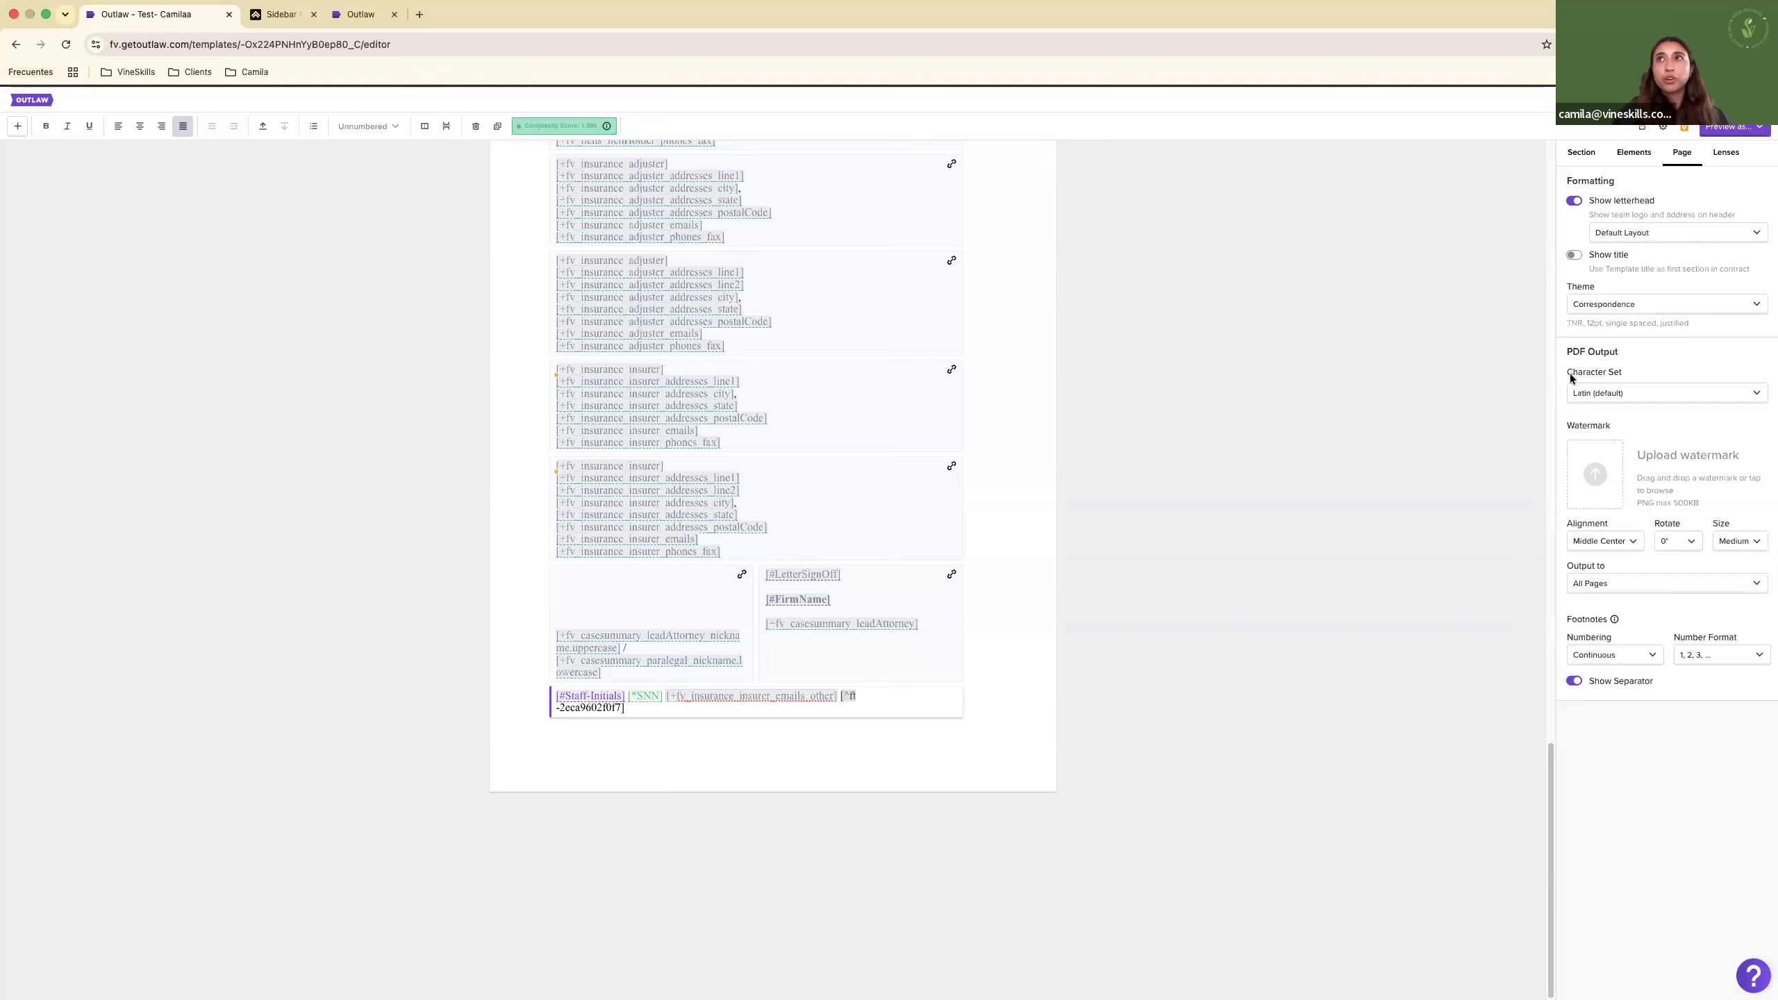
{"action": "left_click", "coordinate": [1726, 156]}
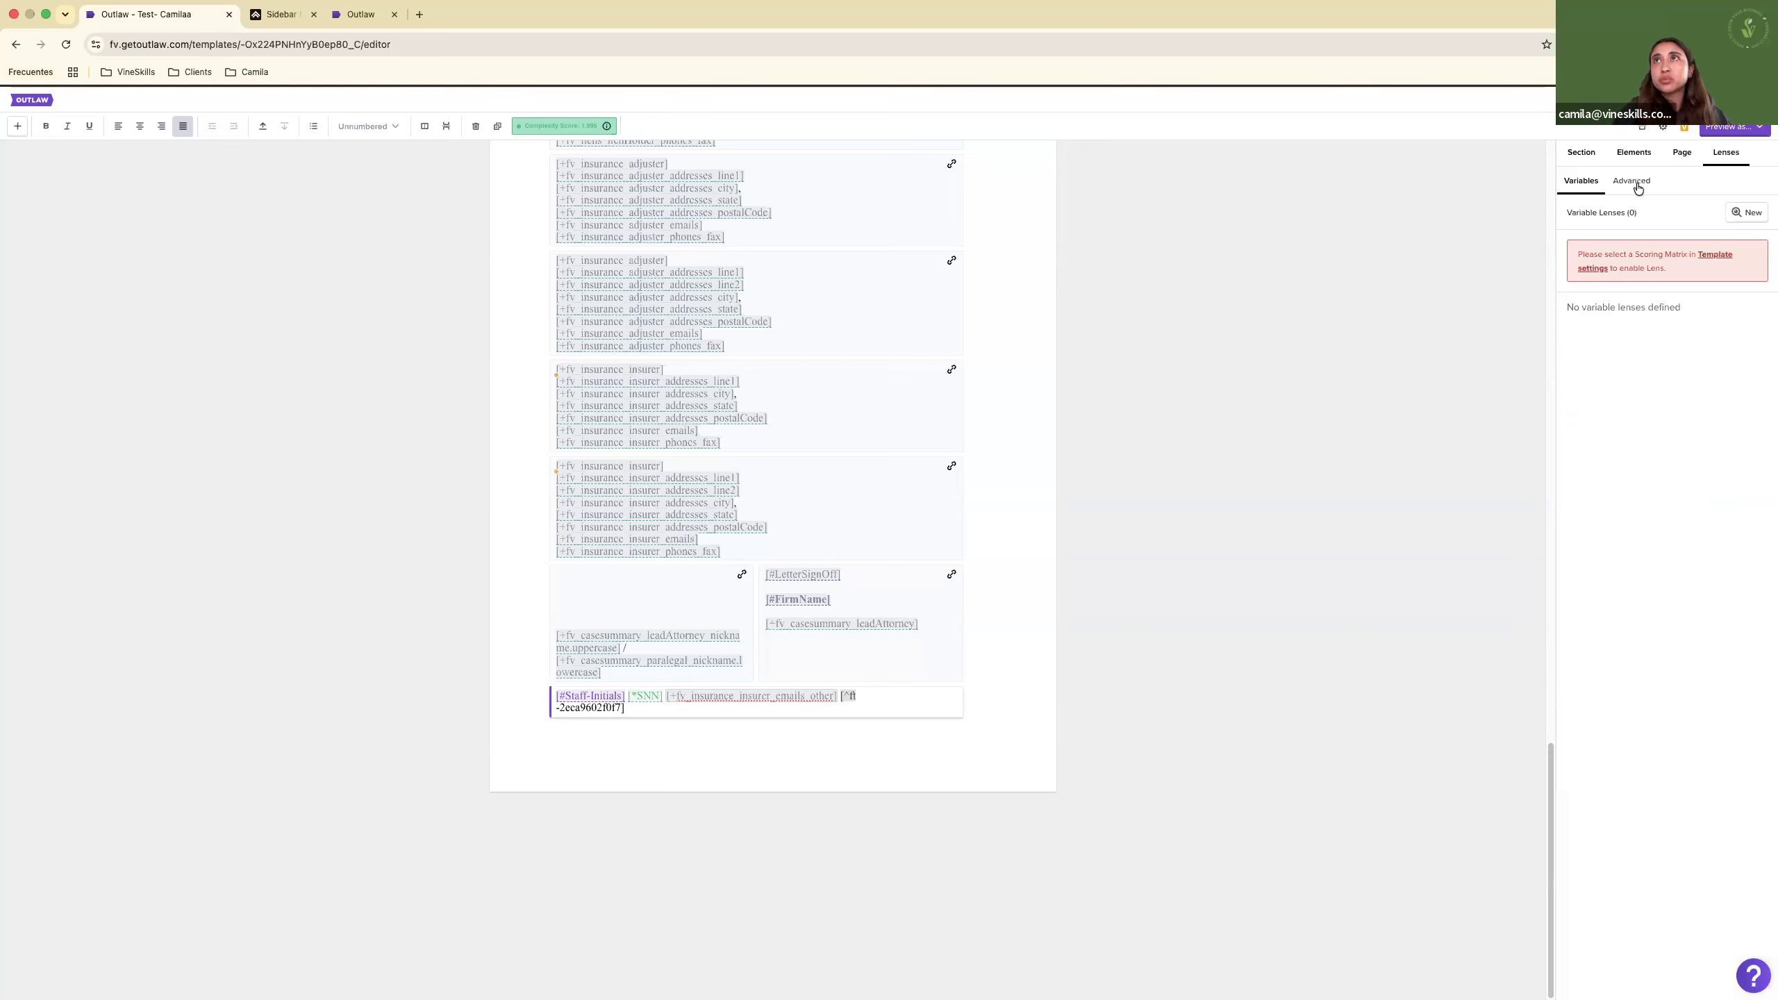
{"action": "left_click", "coordinate": [1583, 153]}
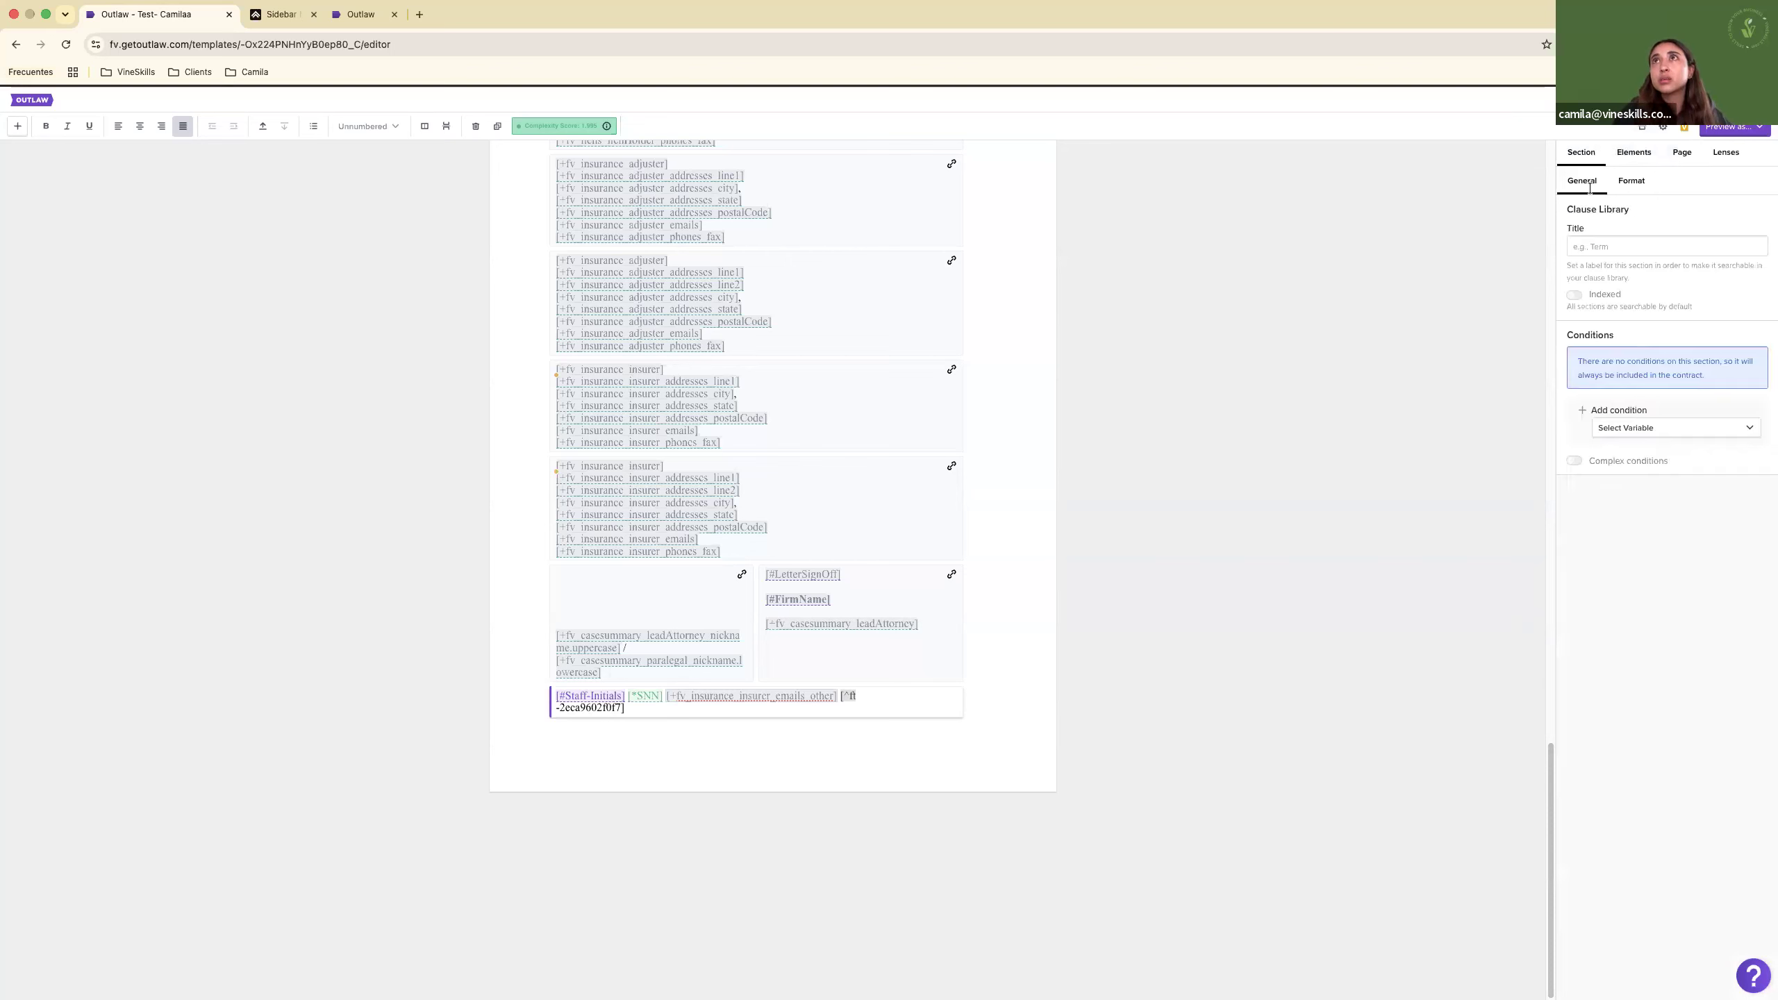
{"action": "left_click", "coordinate": [1635, 184]}
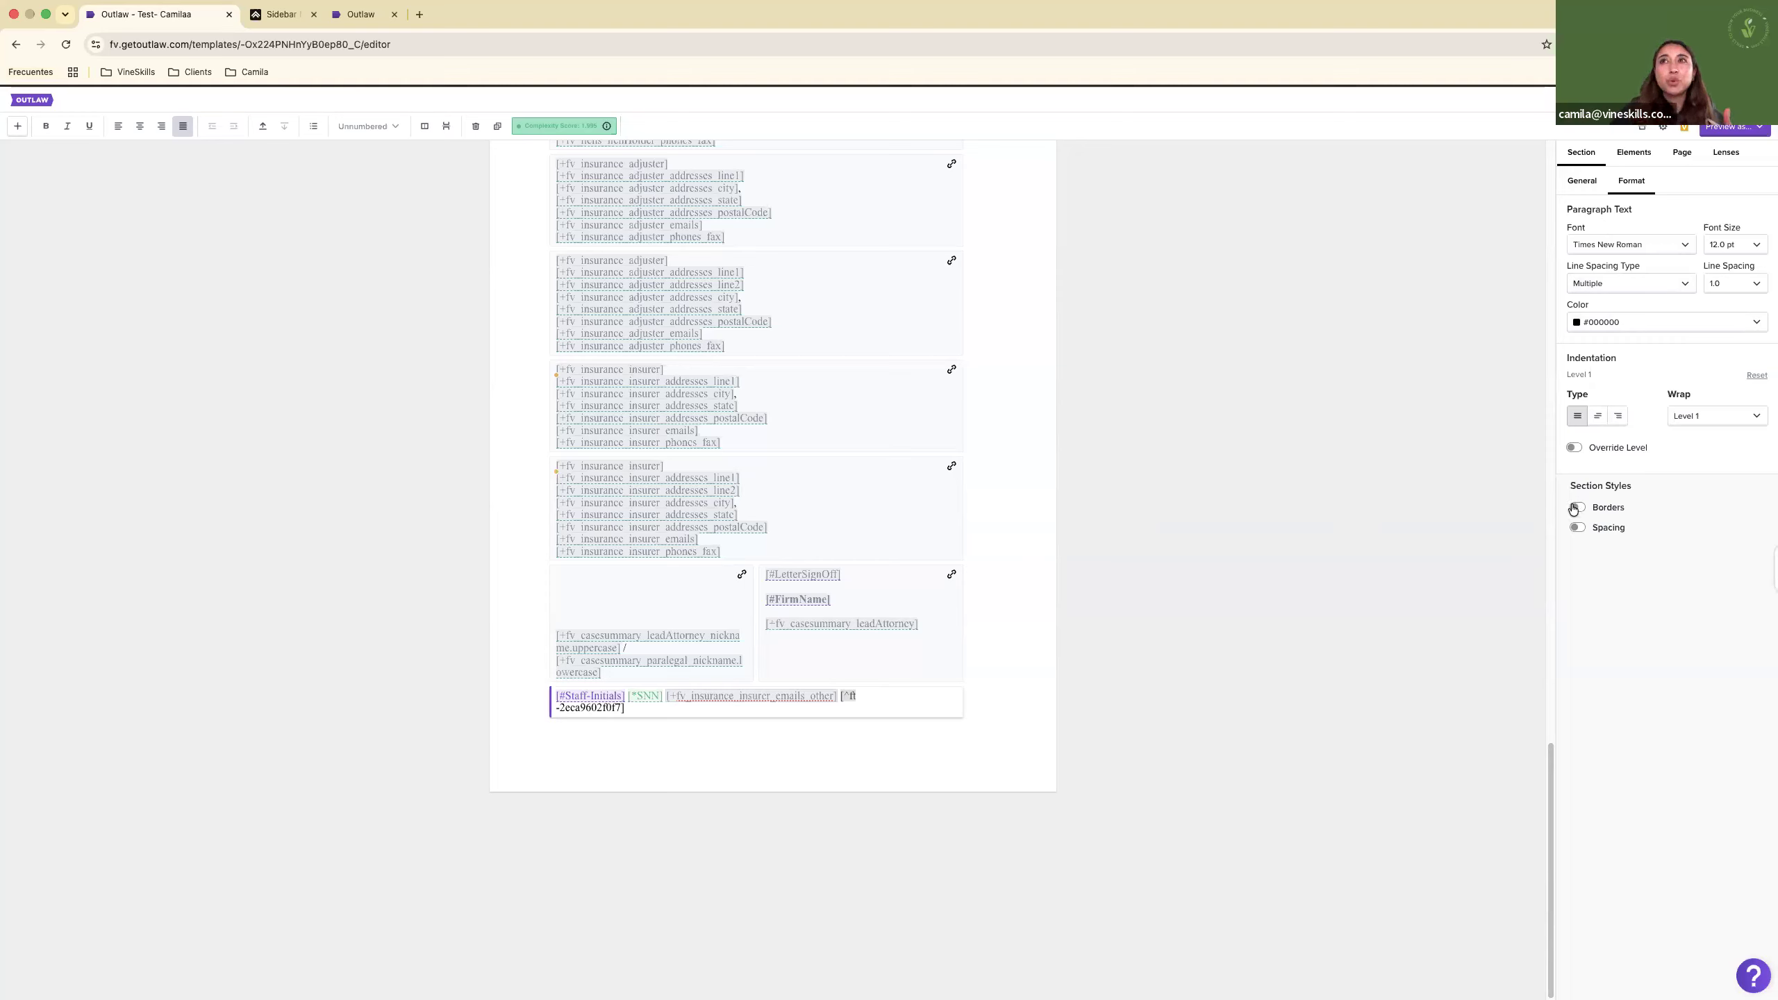
{"action": "left_click", "coordinate": [1574, 448]}
{"action": "left_click", "coordinate": [1574, 448]}
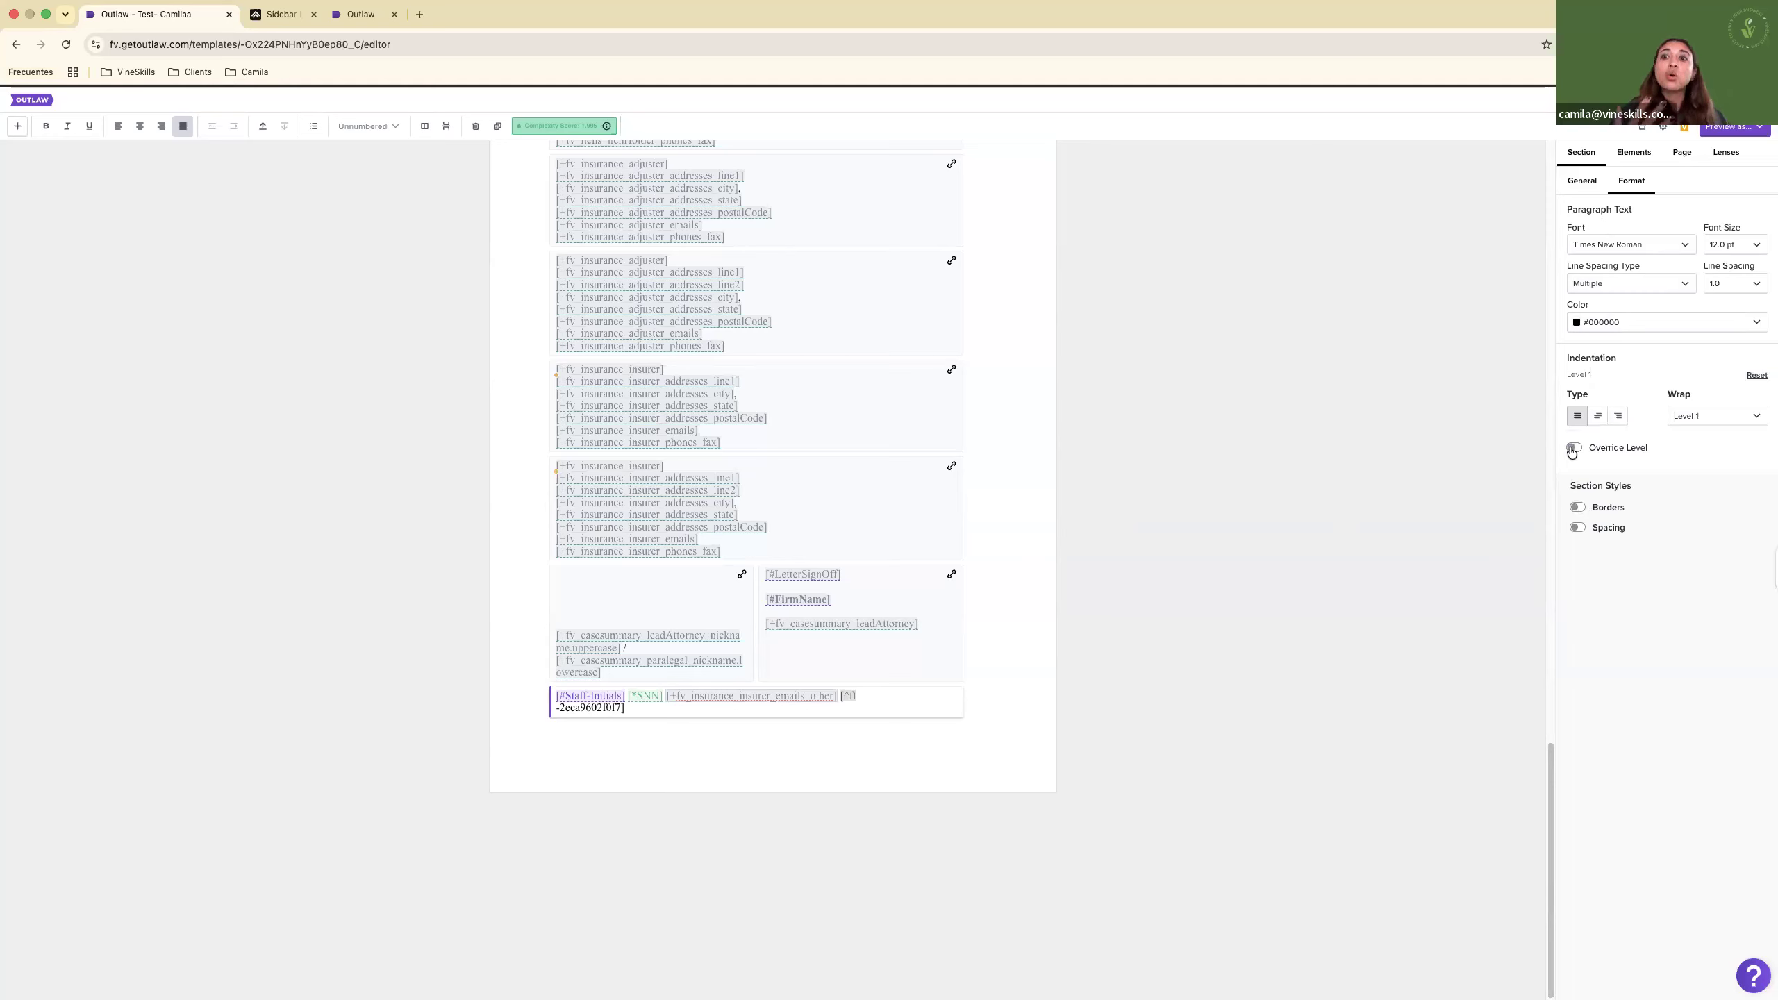